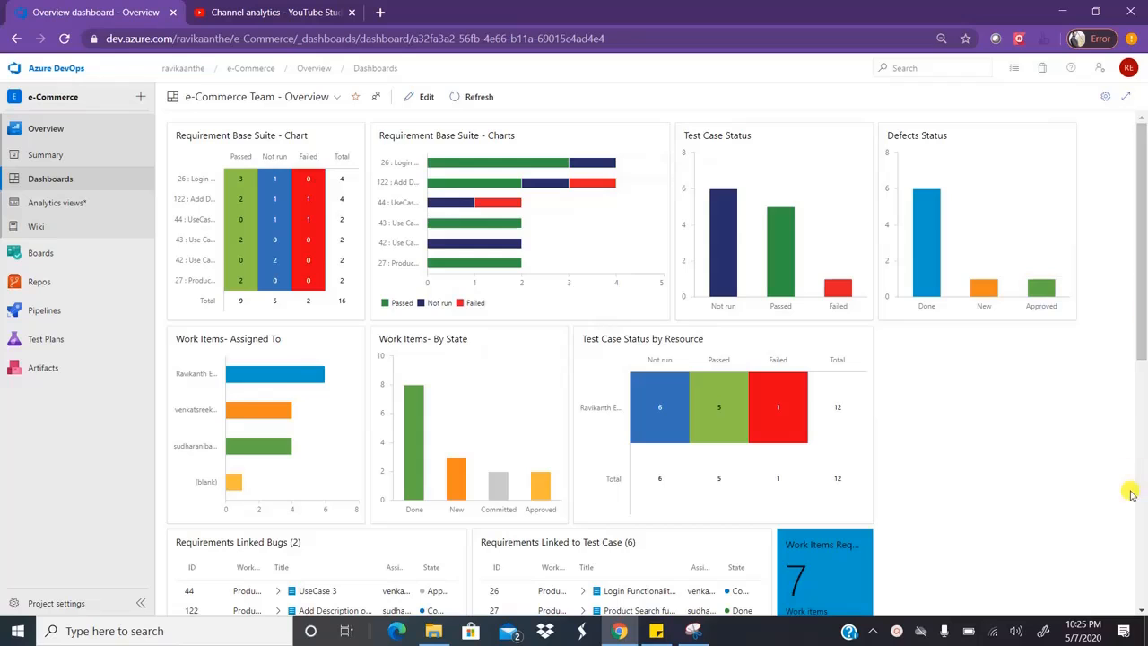
- Examine the widgets on the e-Commerce Team Overview dashboard, from the test and work item charts to the burndown, velocity and cumulative flow charts
{"action": "left_click", "coordinate": [1144, 548]}
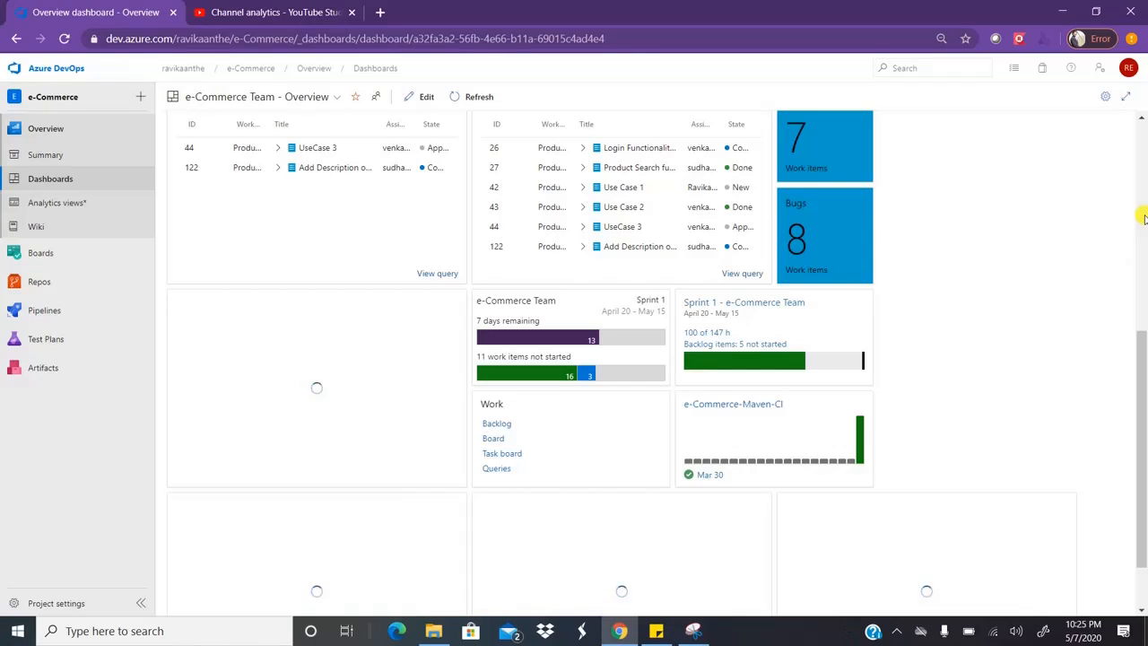
{"action": "left_click", "coordinate": [1144, 218]}
{"action": "left_click", "coordinate": [1143, 519]}
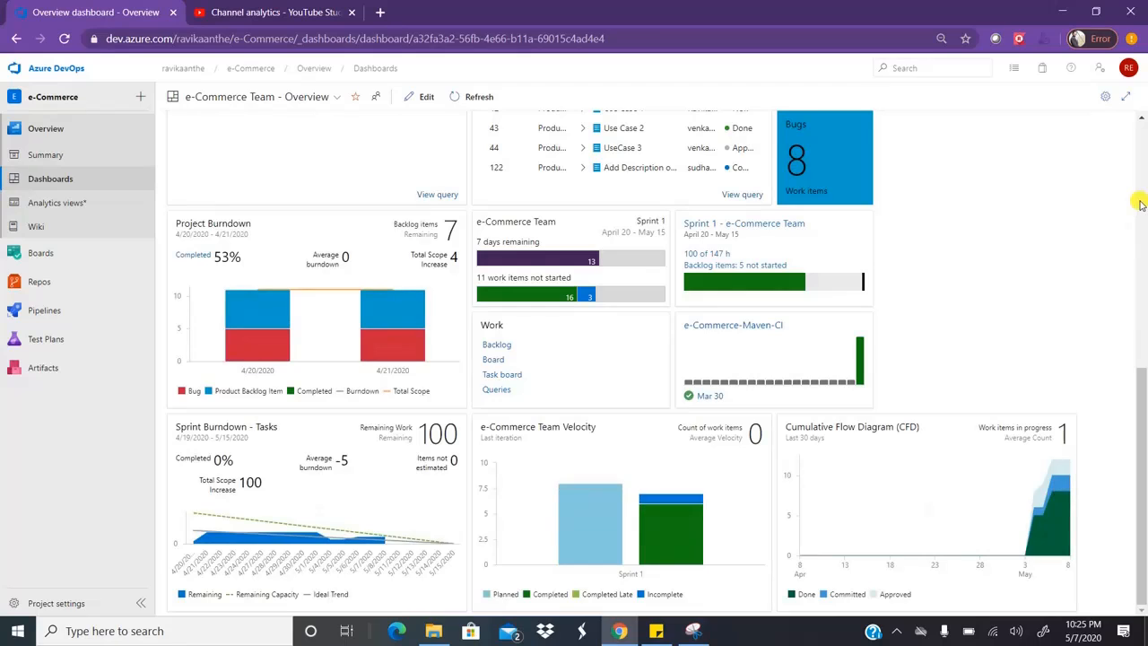
{"action": "left_click", "coordinate": [1141, 205]}
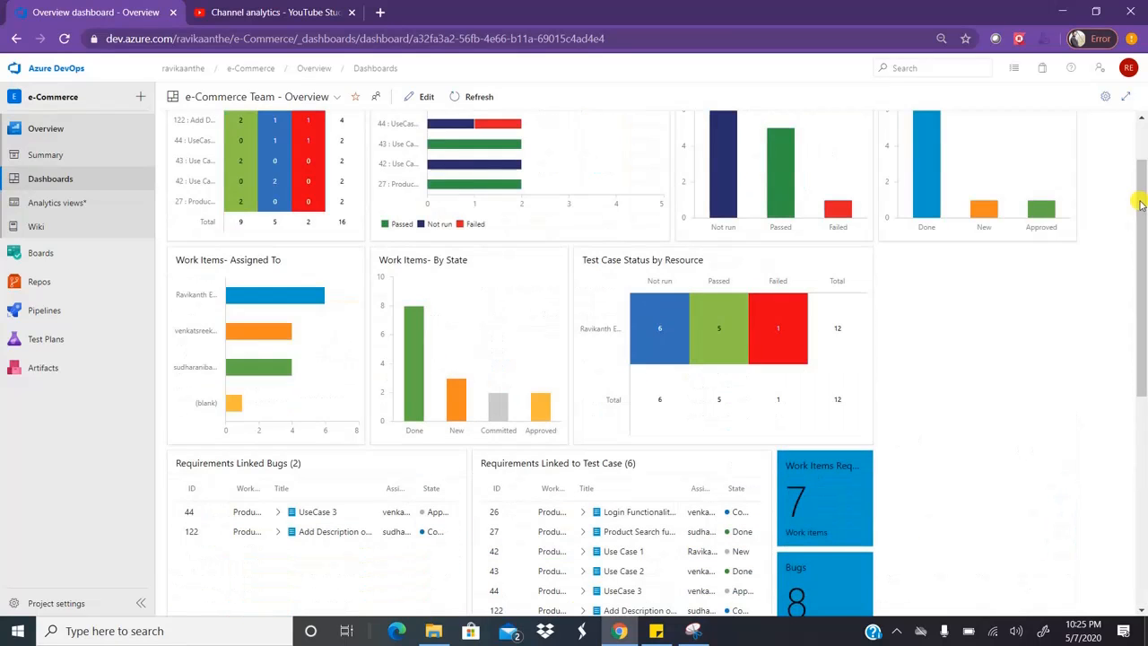
{"action": "left_click", "coordinate": [1143, 142]}
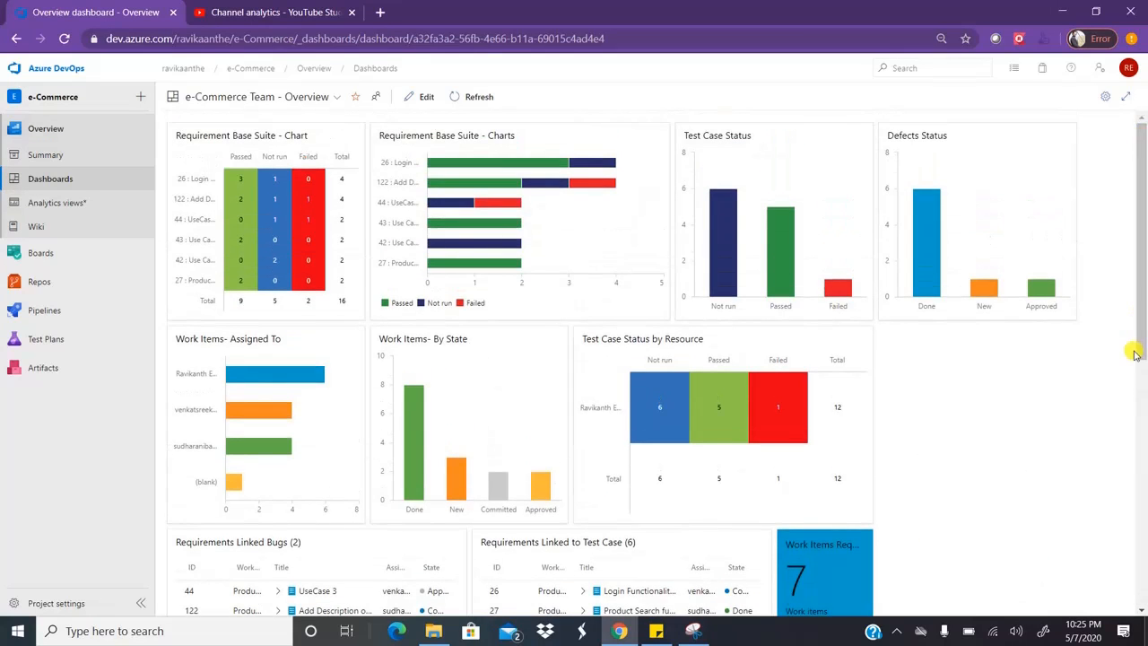
{"action": "left_click", "coordinate": [1143, 549]}
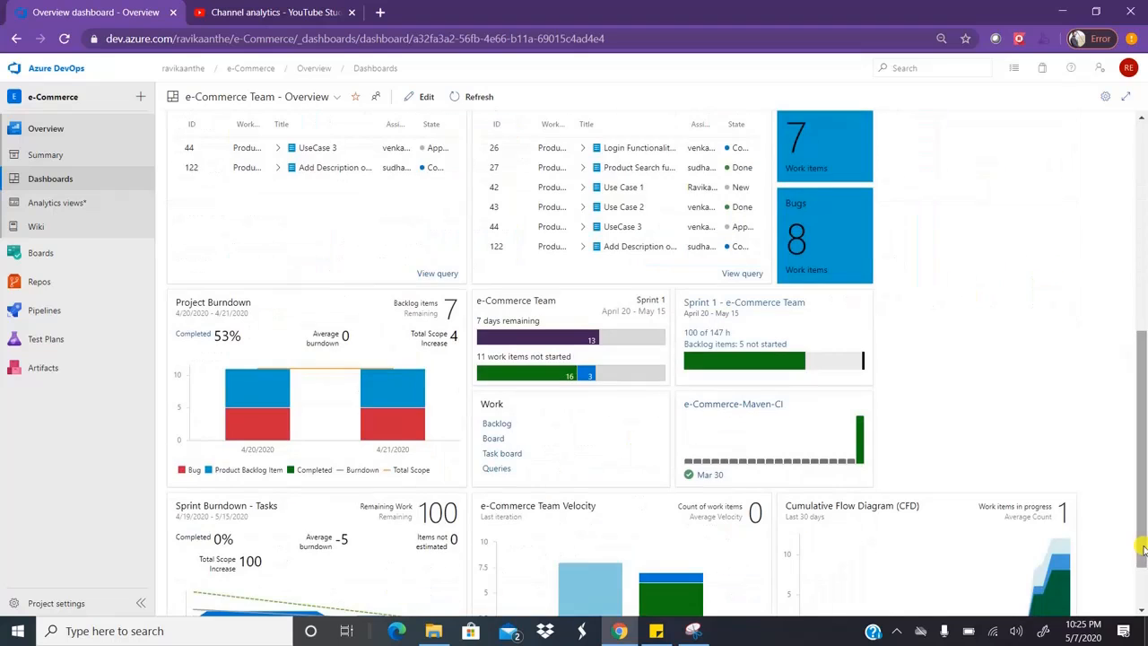
{"action": "left_click", "coordinate": [1143, 588]}
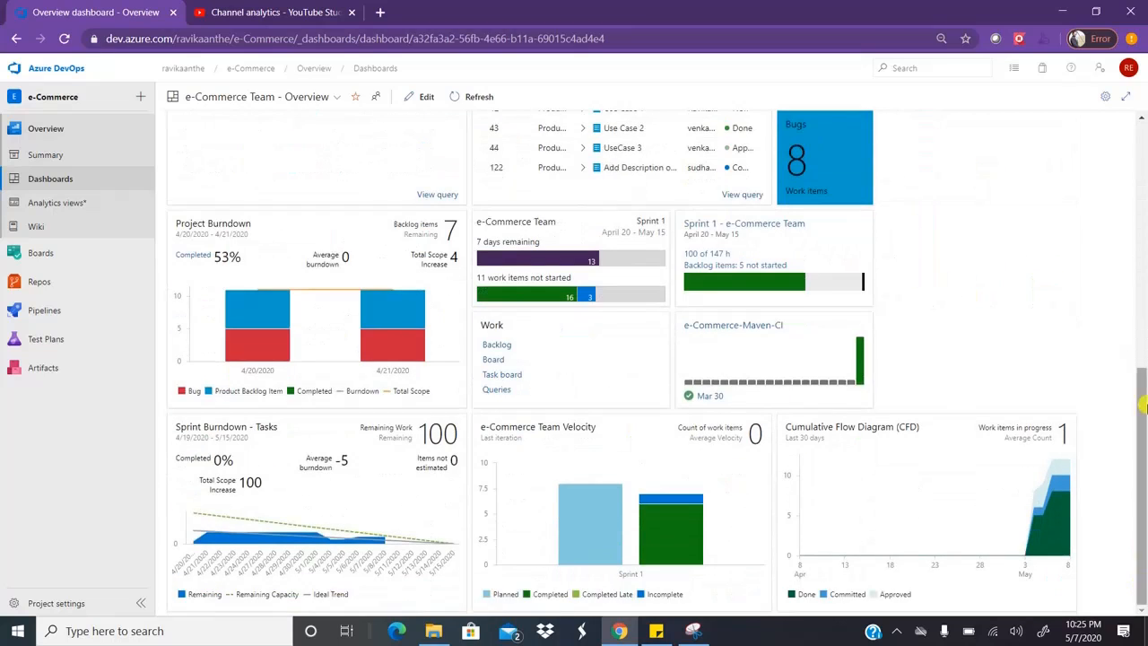
{"action": "left_click", "coordinate": [1142, 190]}
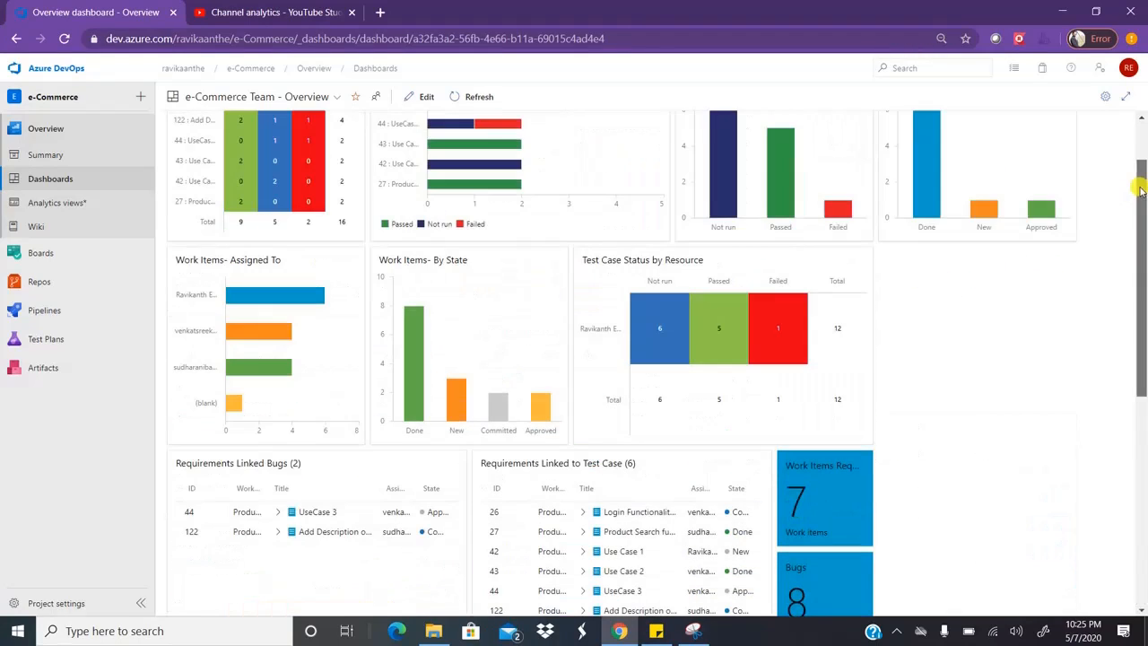
{"action": "left_click", "coordinate": [1142, 139]}
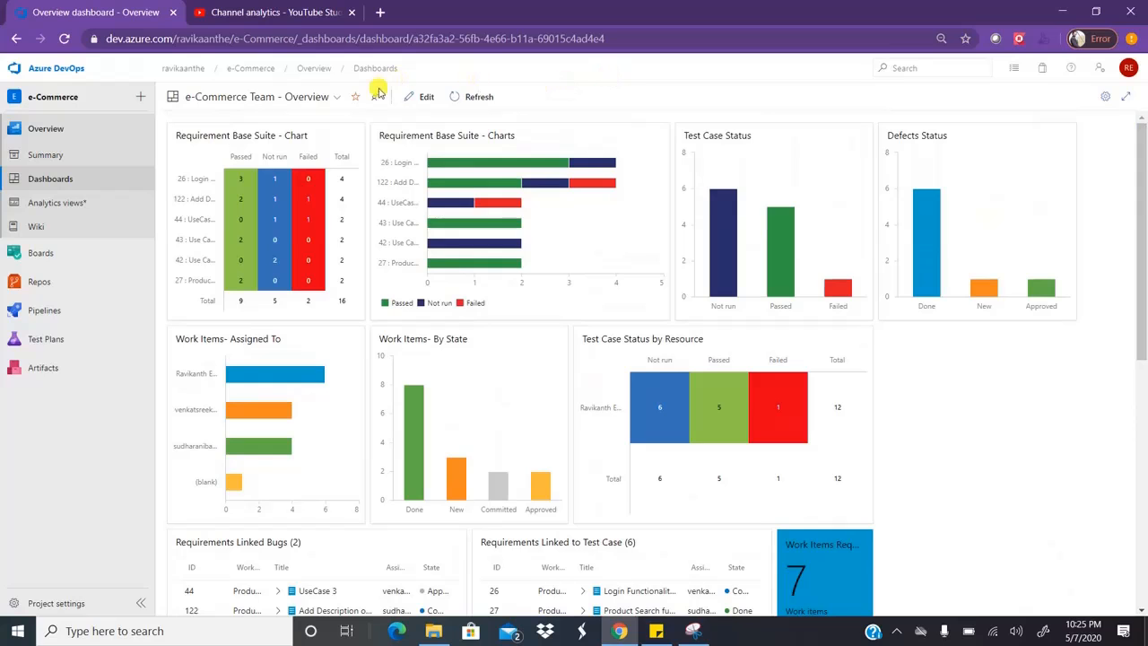
- Start a new dashboard from the directory of all dashboards and name it Youtube Session Dboard1
{"action": "left_click", "coordinate": [334, 99]}
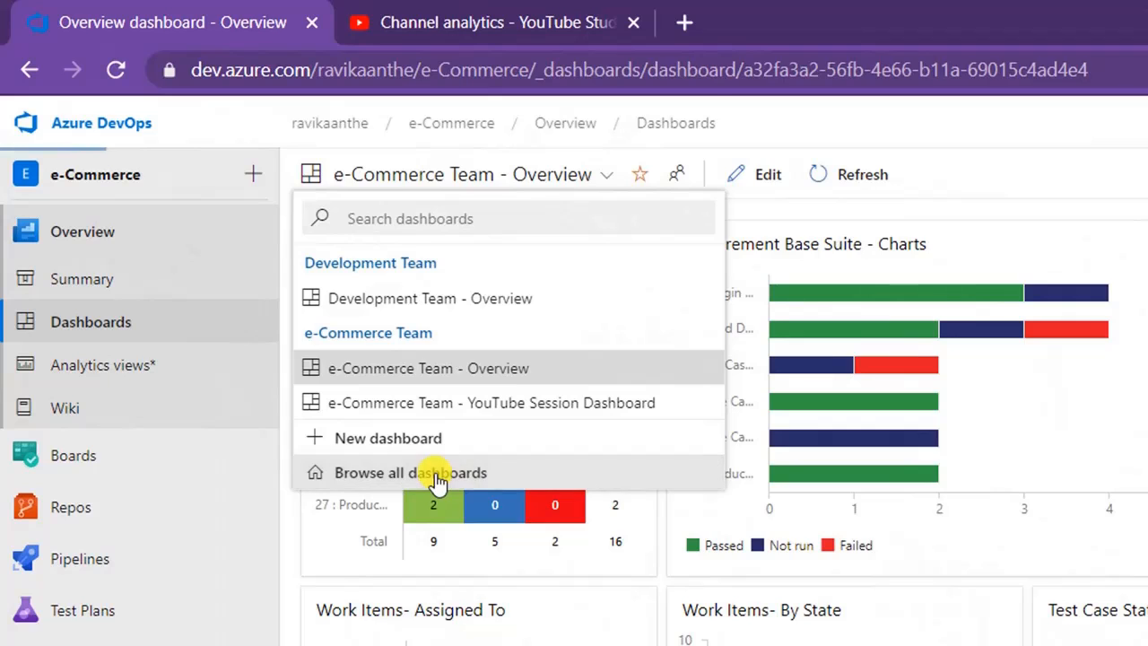
{"action": "left_click", "coordinate": [439, 478]}
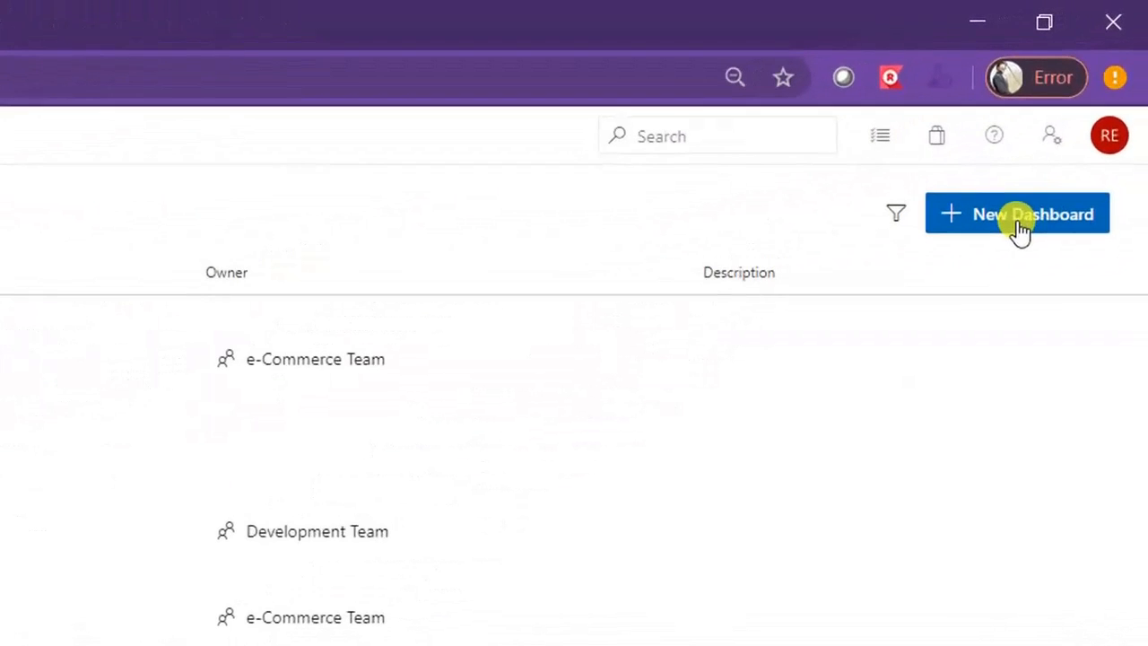
{"action": "left_click", "coordinate": [1021, 220]}
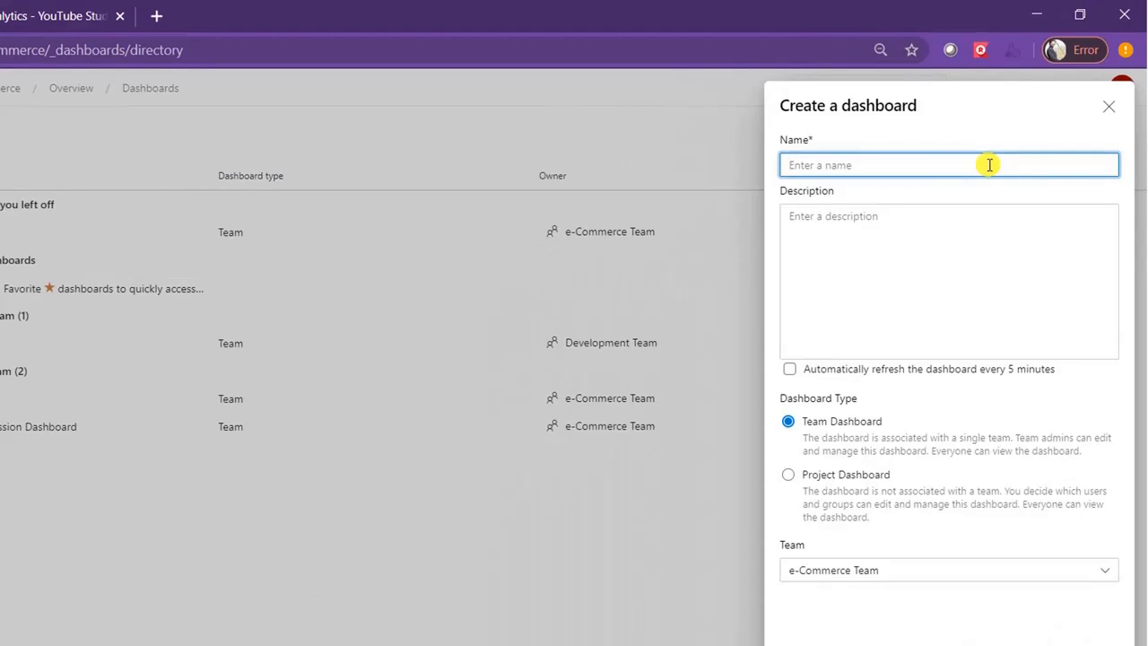
{"action": "type", "text": "Youtu"}
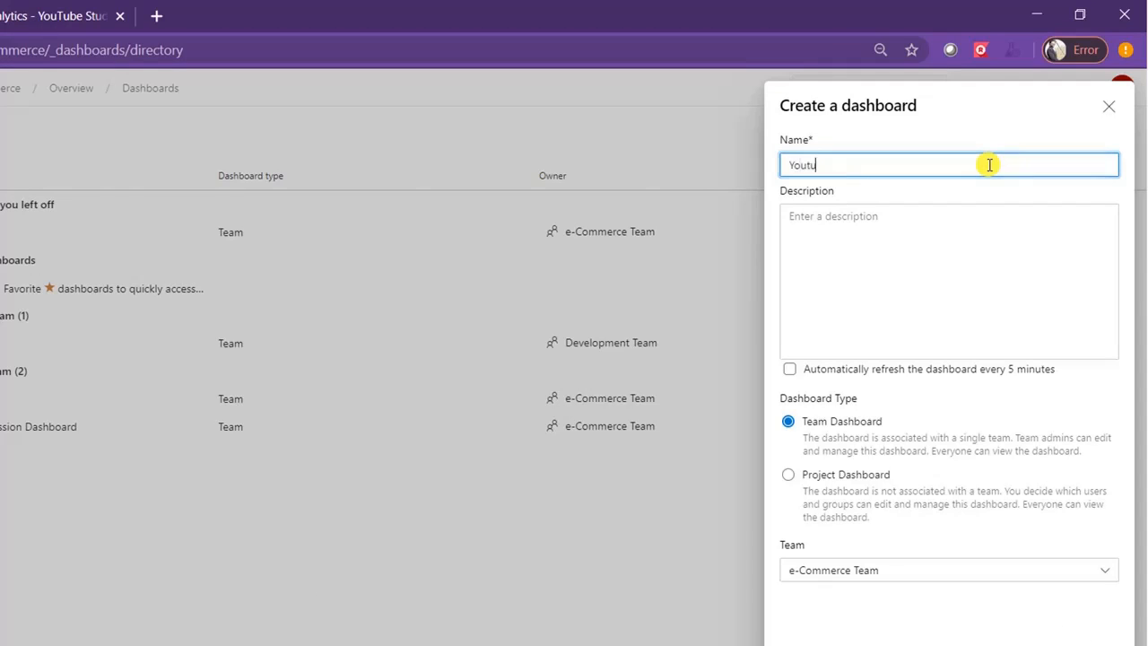
{"action": "type", "text": "be Se"}
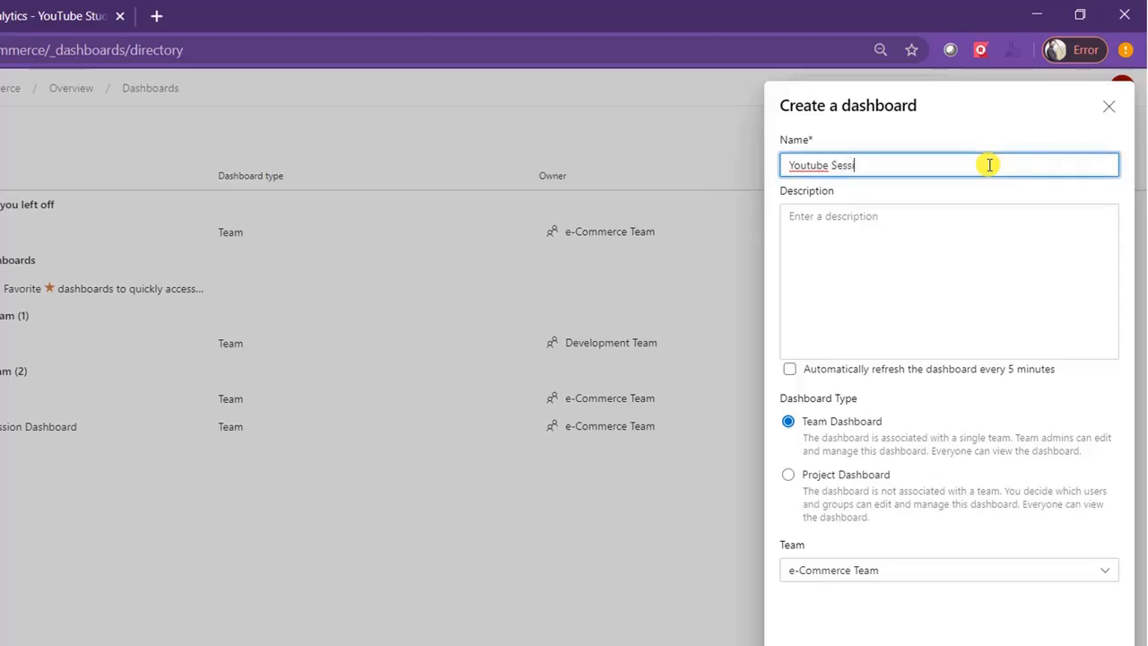
{"action": "type", "text": "ssion 1"}
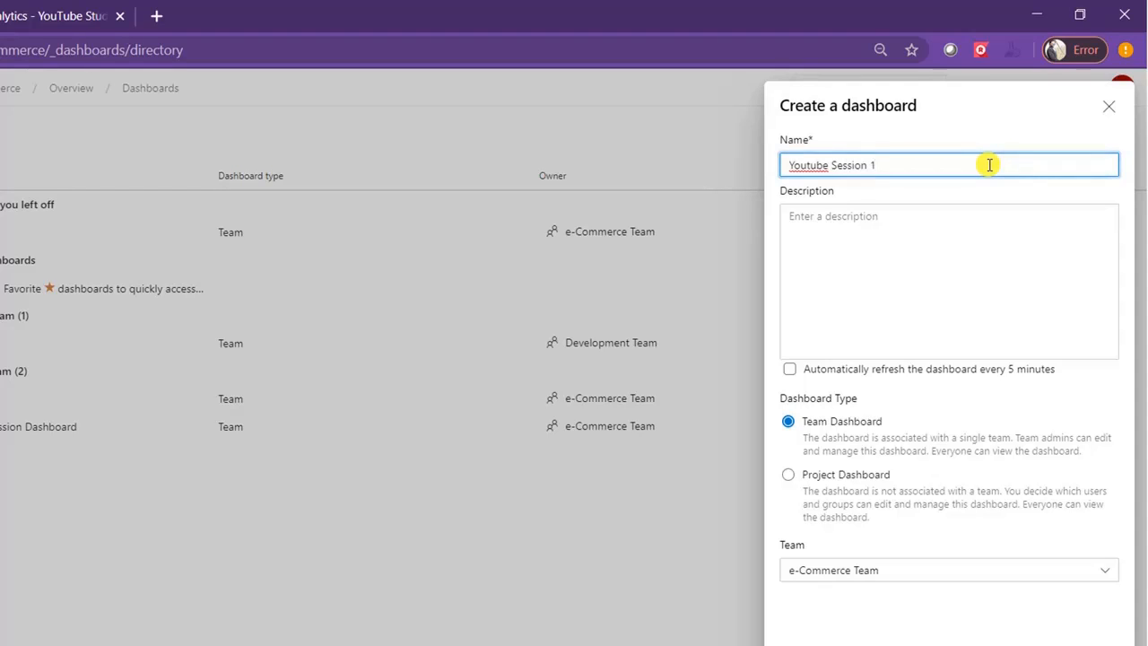
{"action": "key", "text": "BackSpace"}
{"action": "type", "text": "Board"}
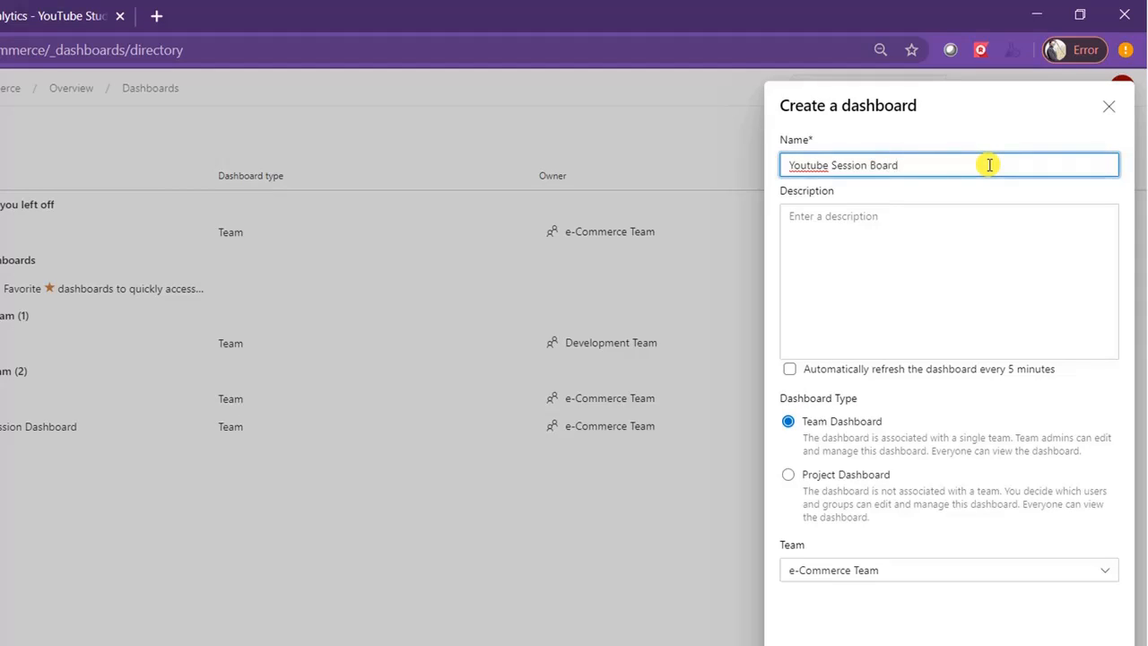
{"action": "type", "text": "Db"}
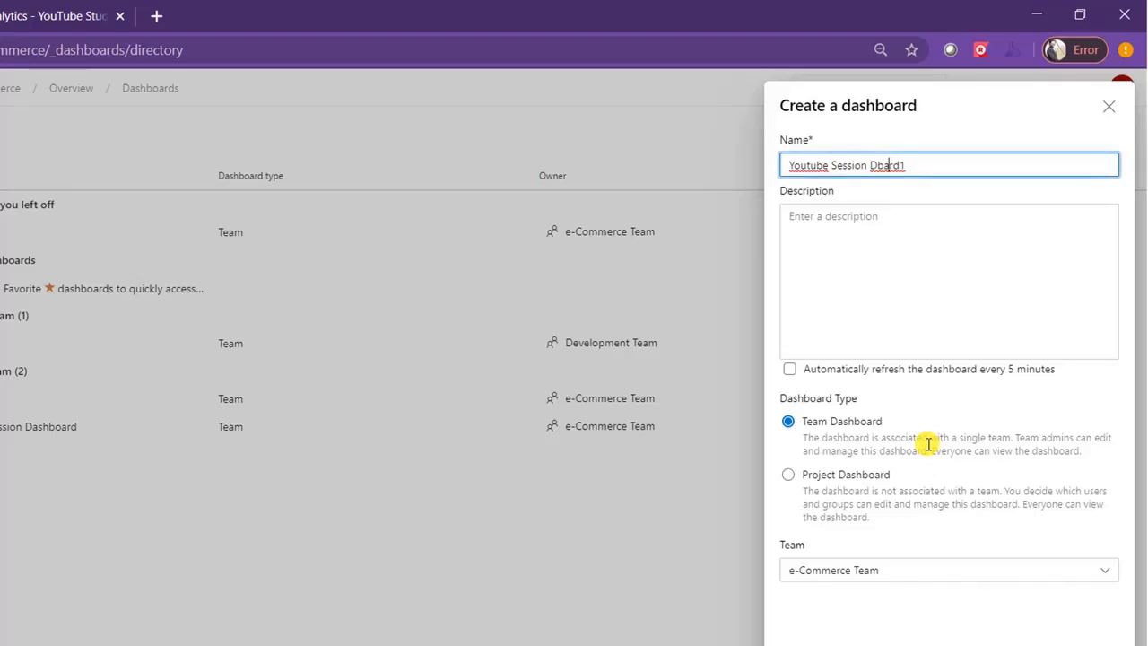
{"action": "type", "text": "o"}
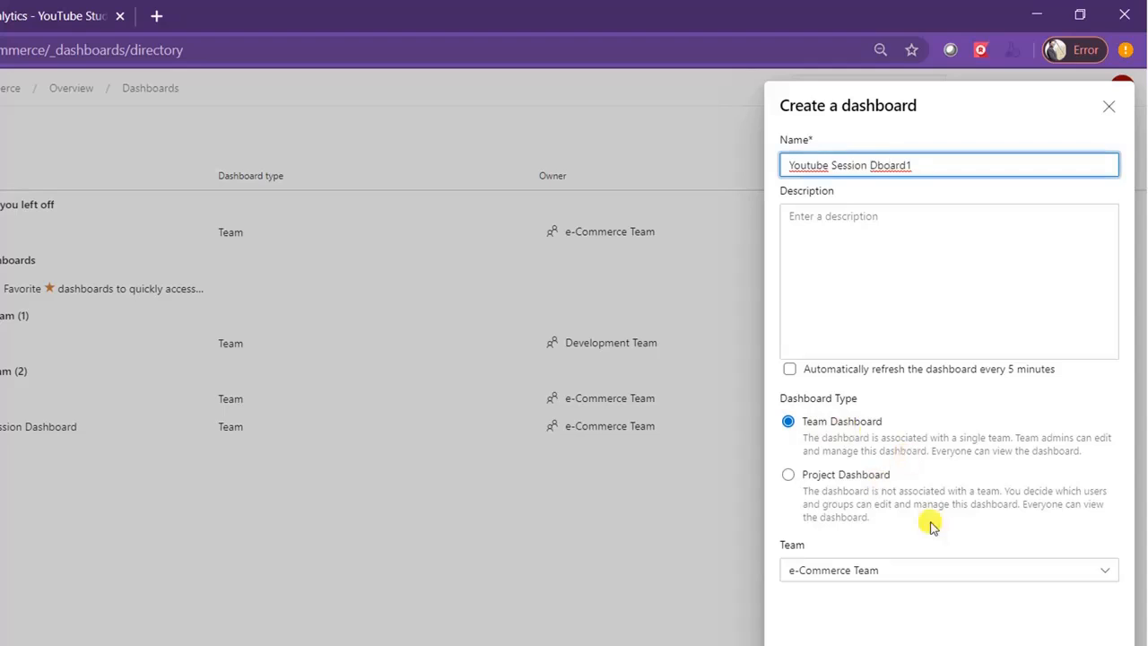
- Assign the new team dashboard to e-Commerce Team and create it
{"action": "left_click", "coordinate": [877, 569]}
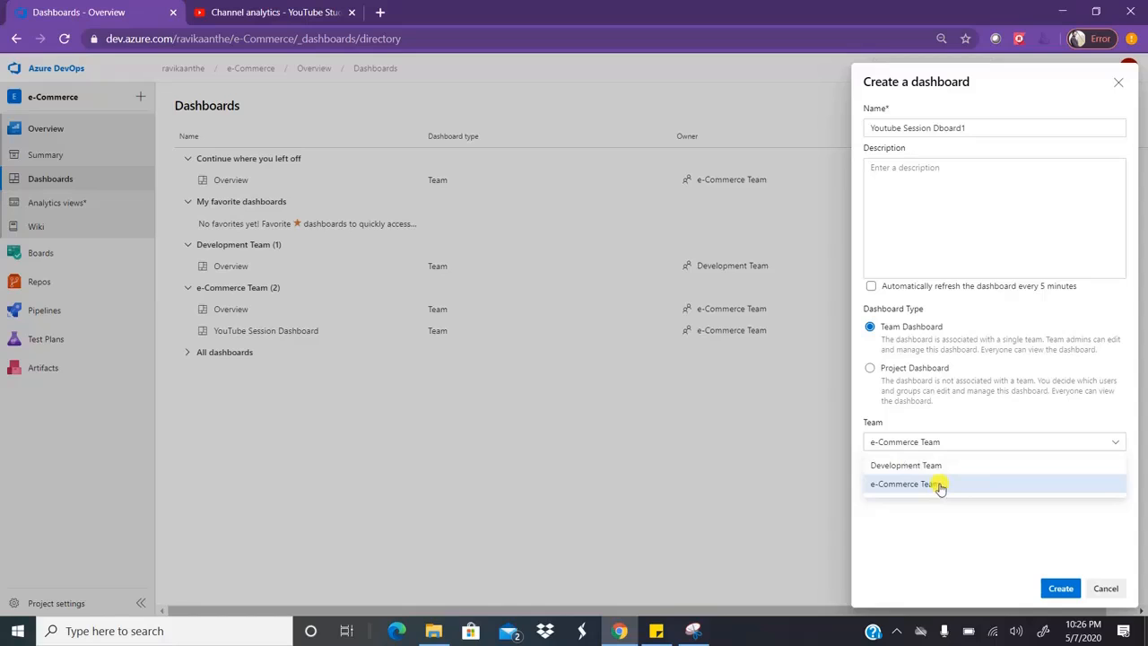
{"action": "left_click", "coordinate": [939, 487]}
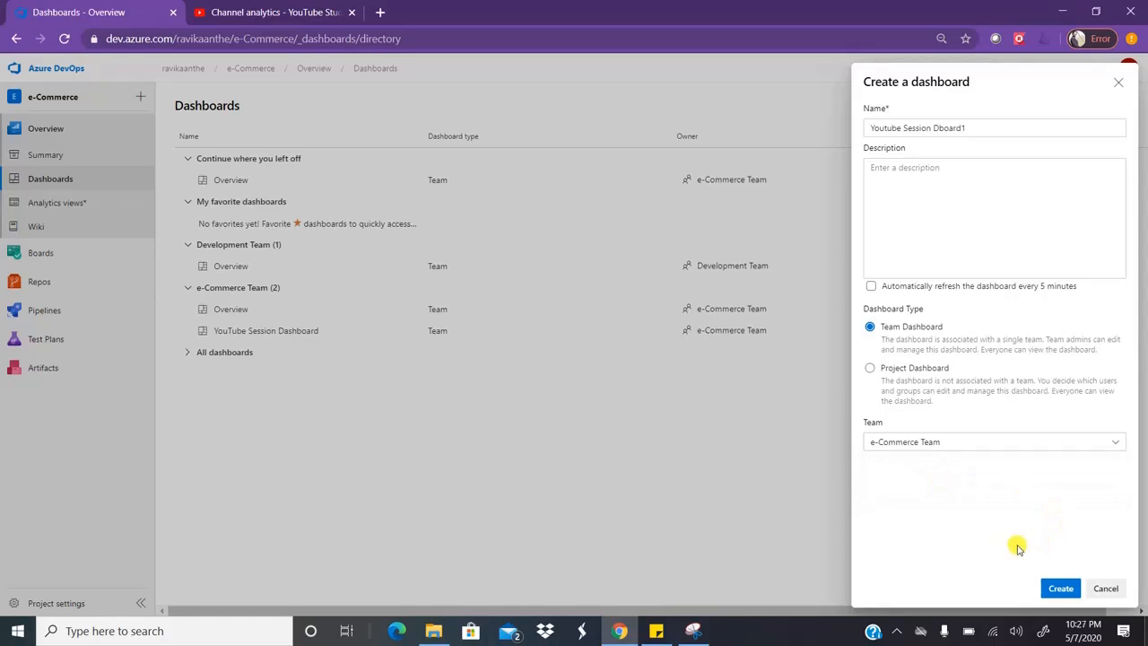
{"action": "left_click", "coordinate": [1061, 586]}
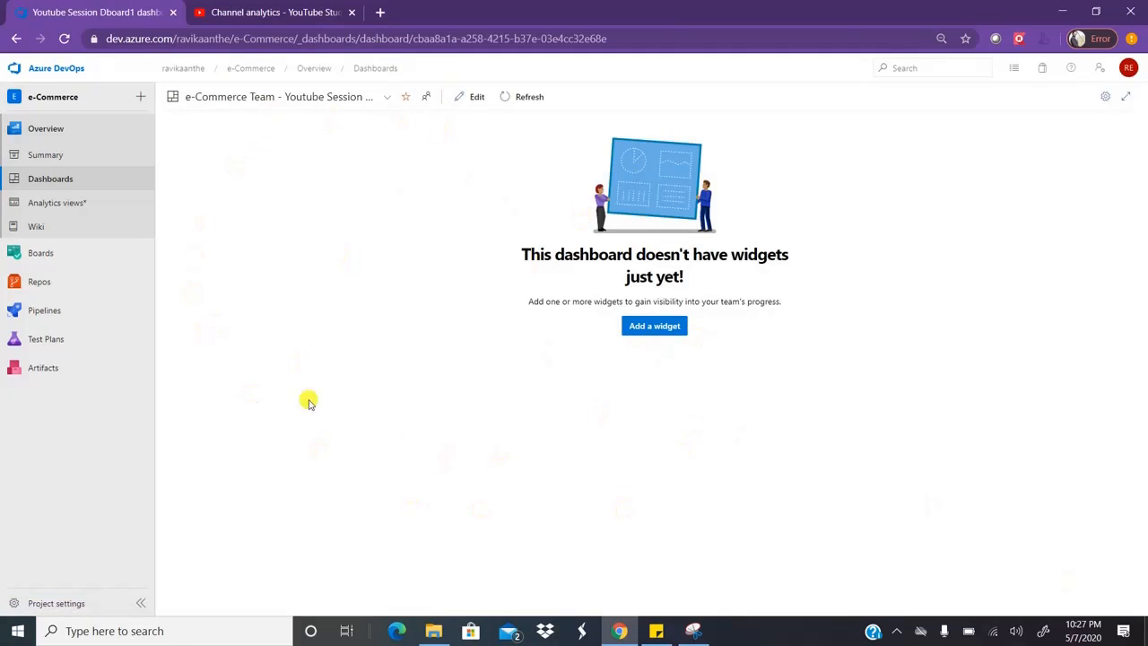
- Create another team dashboard named Dashboard of DevTeam from the dashboards directory, assigned to Development Team
{"action": "left_click", "coordinate": [387, 97]}
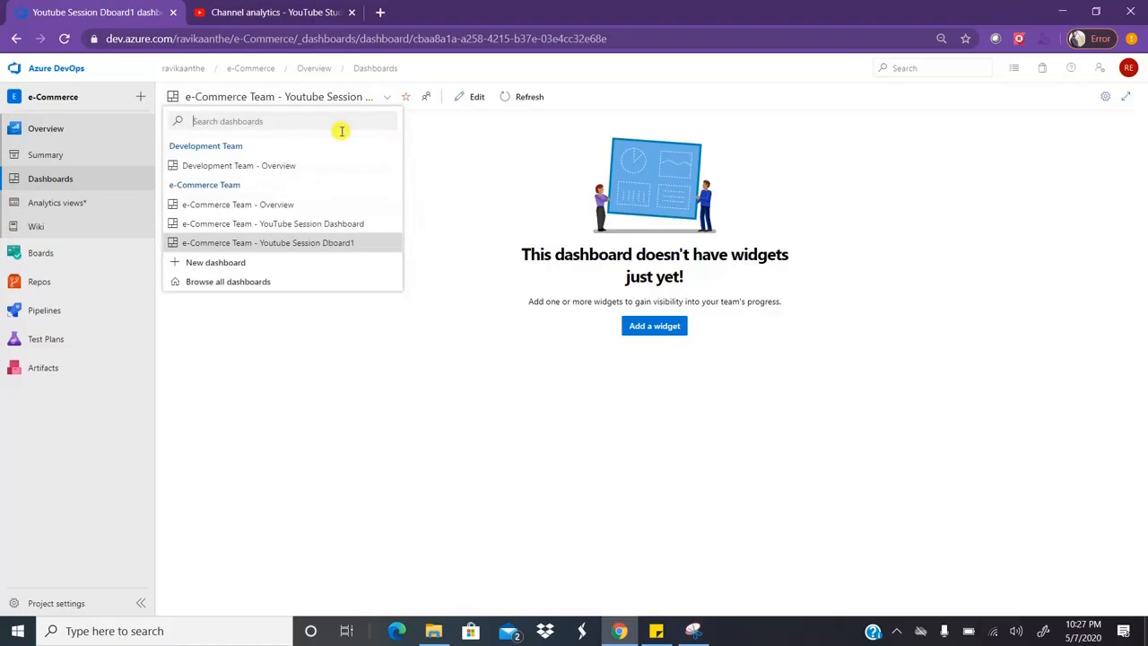
{"action": "left_click", "coordinate": [235, 284]}
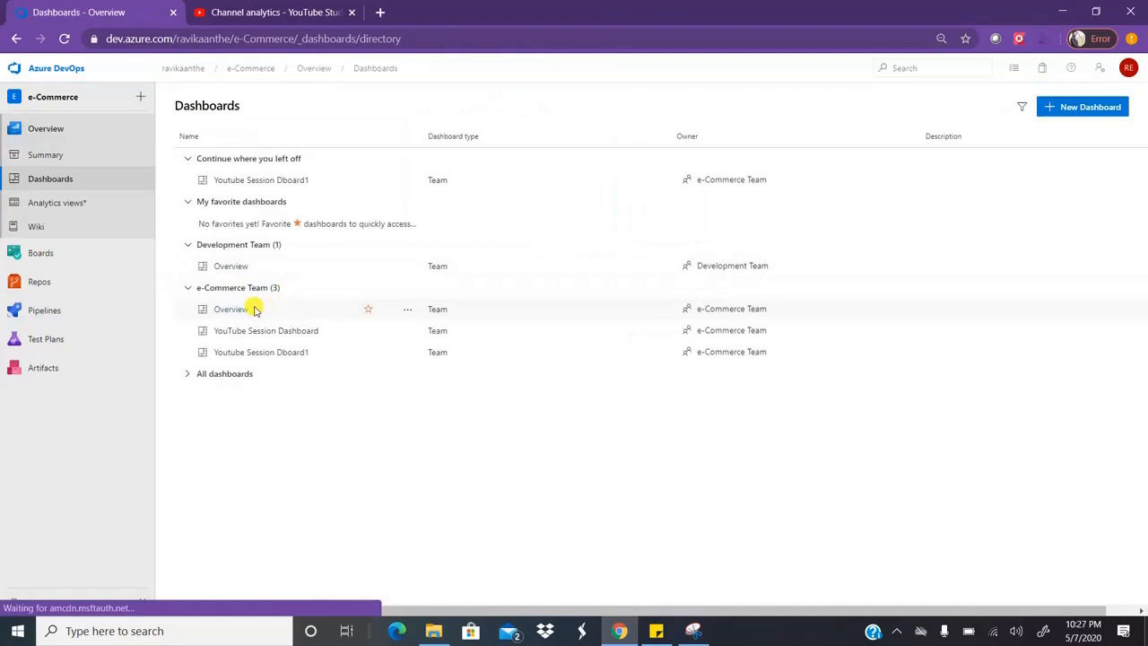
{"action": "left_click", "coordinate": [1067, 116]}
{"action": "left_click", "coordinate": [1034, 128]}
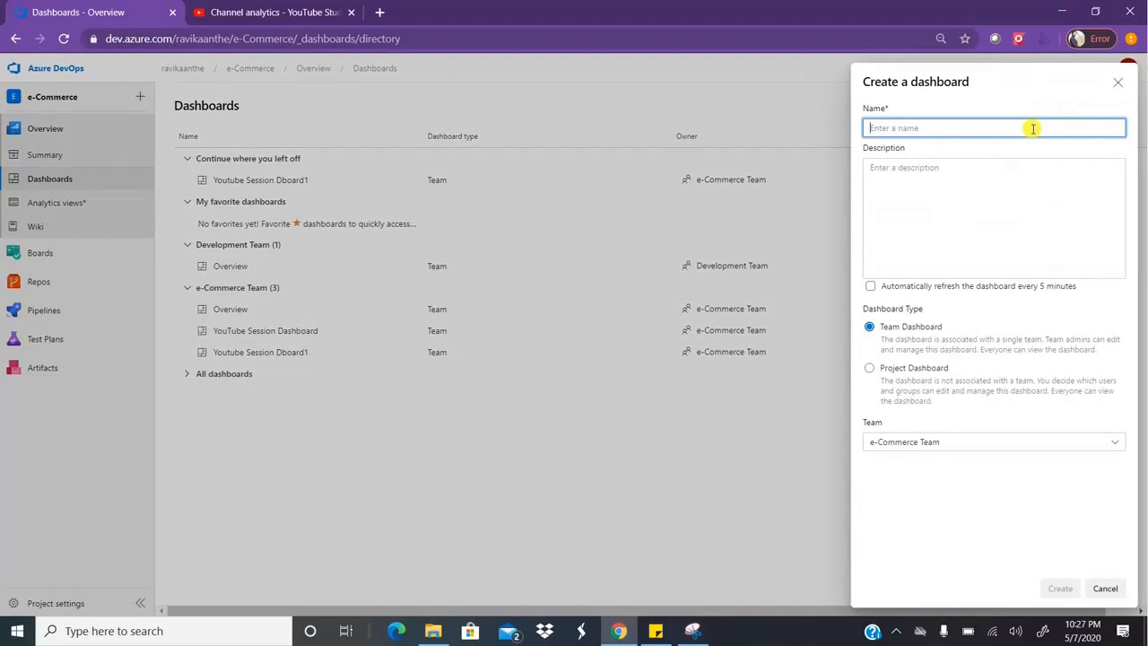
{"action": "type", "text": "Dashboard of DevTeam"}
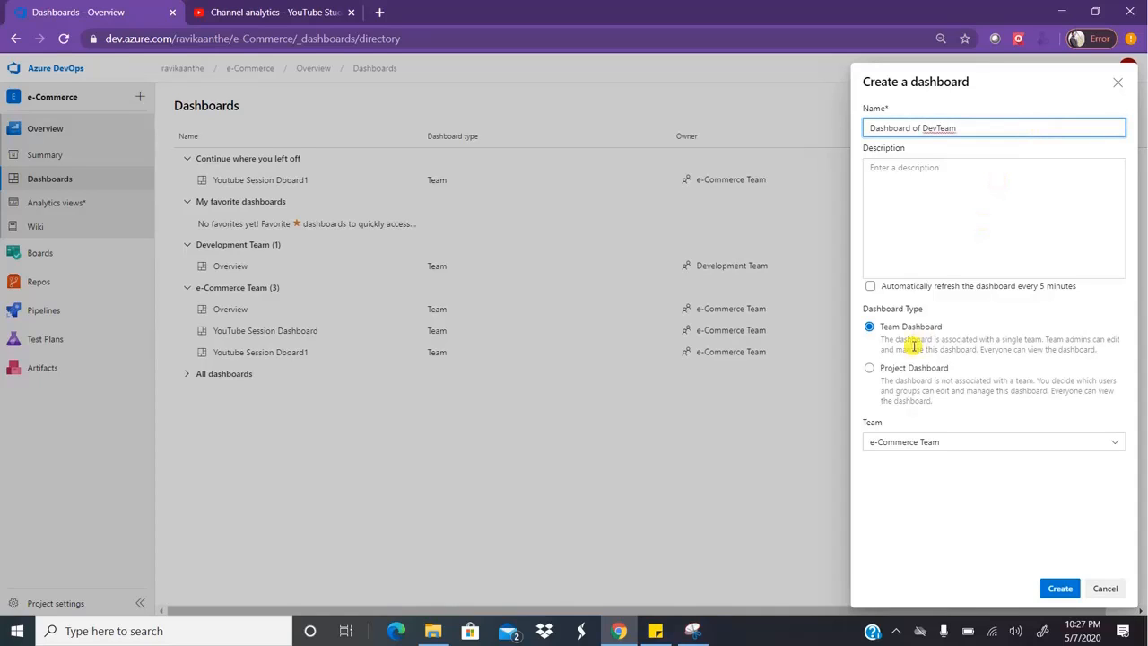
{"action": "left_click", "coordinate": [951, 444]}
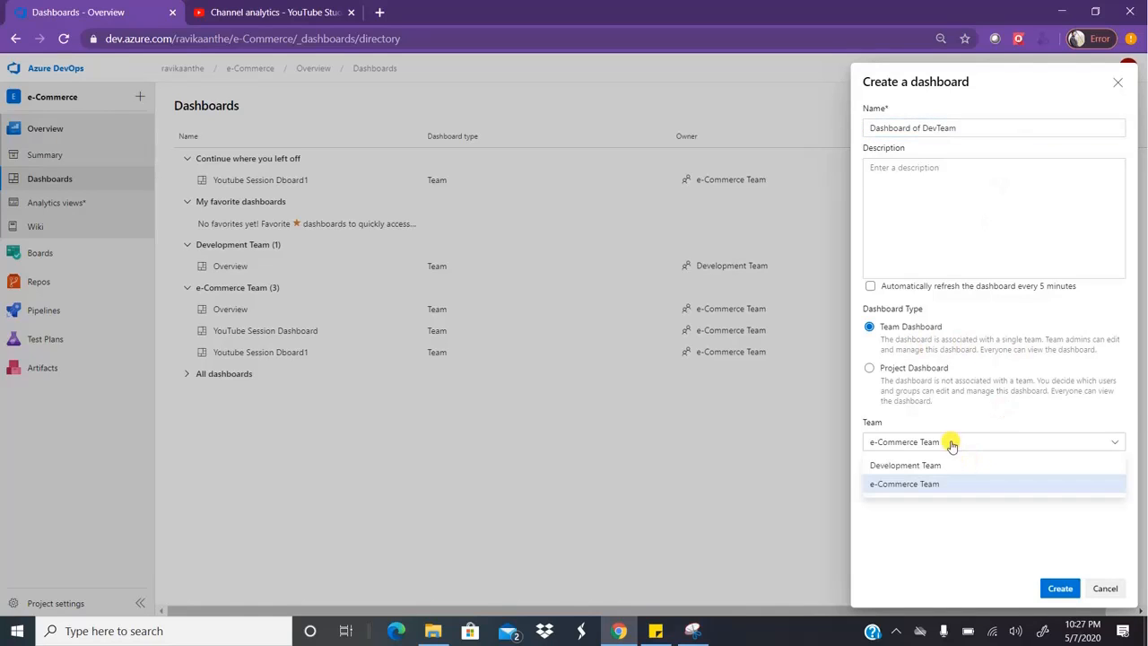
{"action": "left_click", "coordinate": [936, 472]}
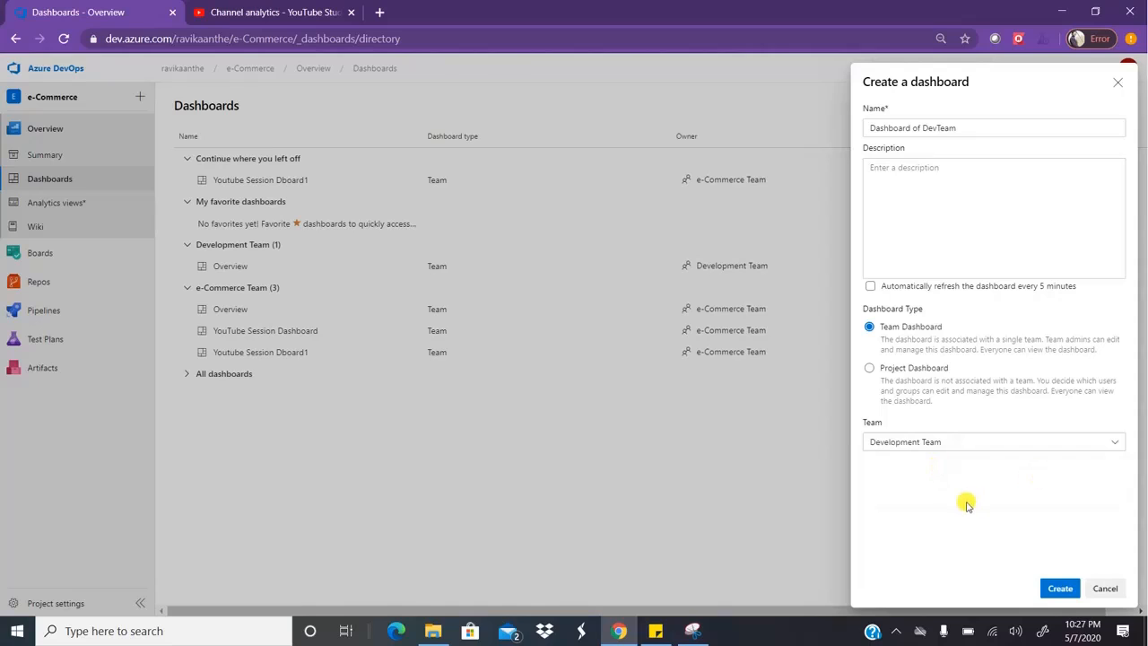
{"action": "left_click", "coordinate": [1062, 590]}
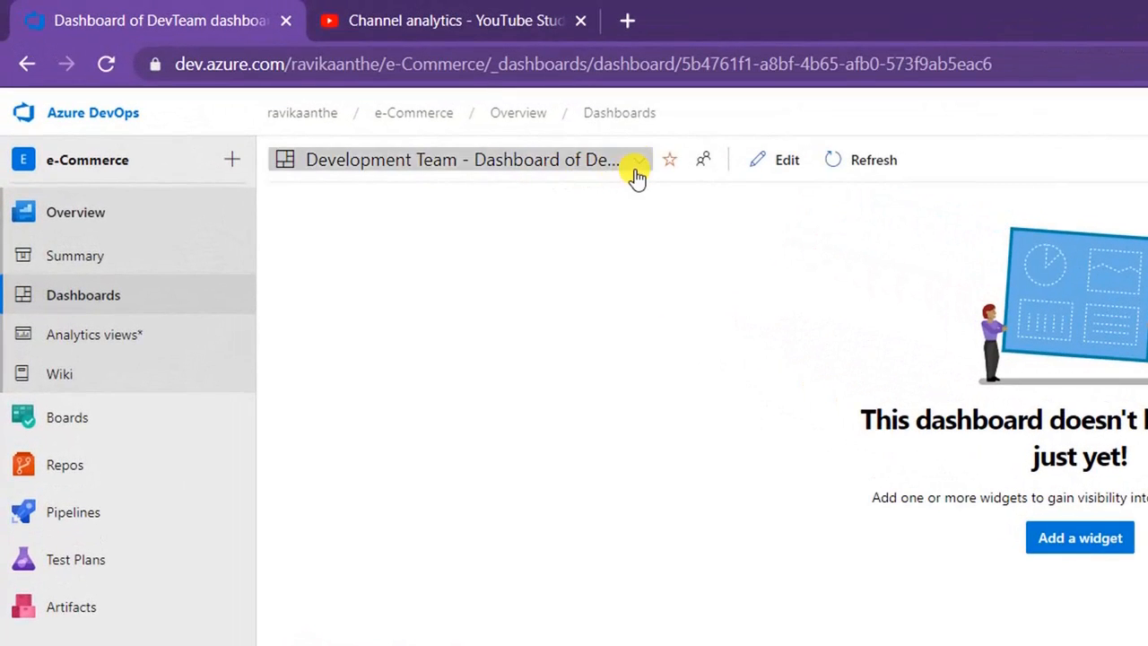
- Delete the e-Commerce Team's Youtube Session Dboard1 dashboard from the directory of all dashboards
{"action": "left_click", "coordinate": [636, 170]}
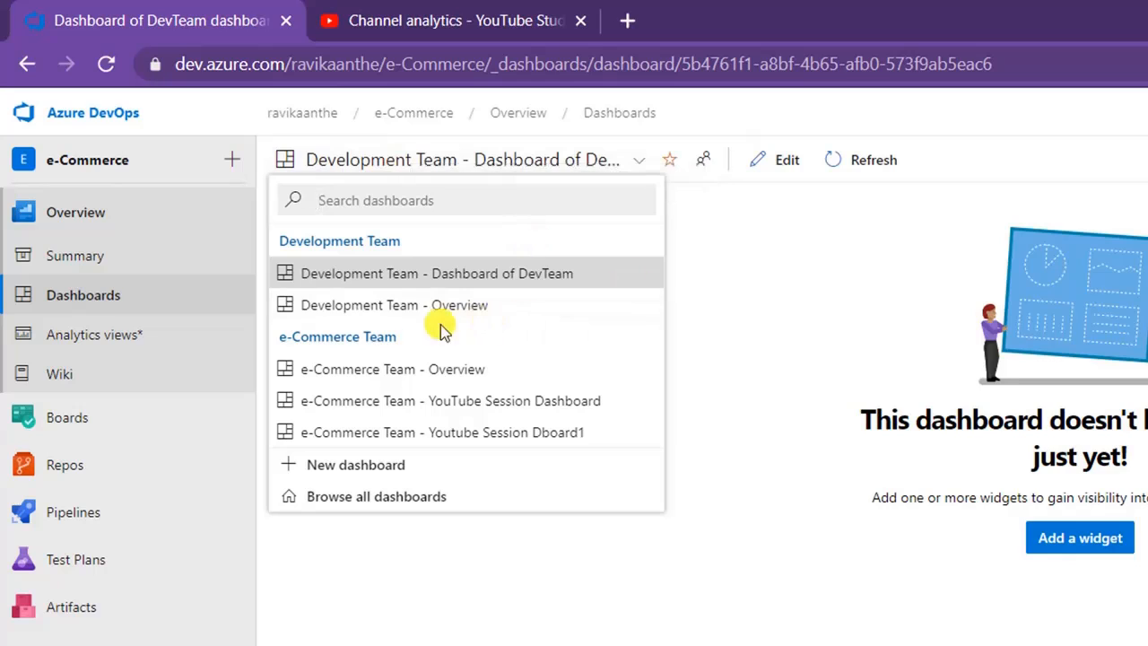
{"action": "left_click", "coordinate": [368, 499]}
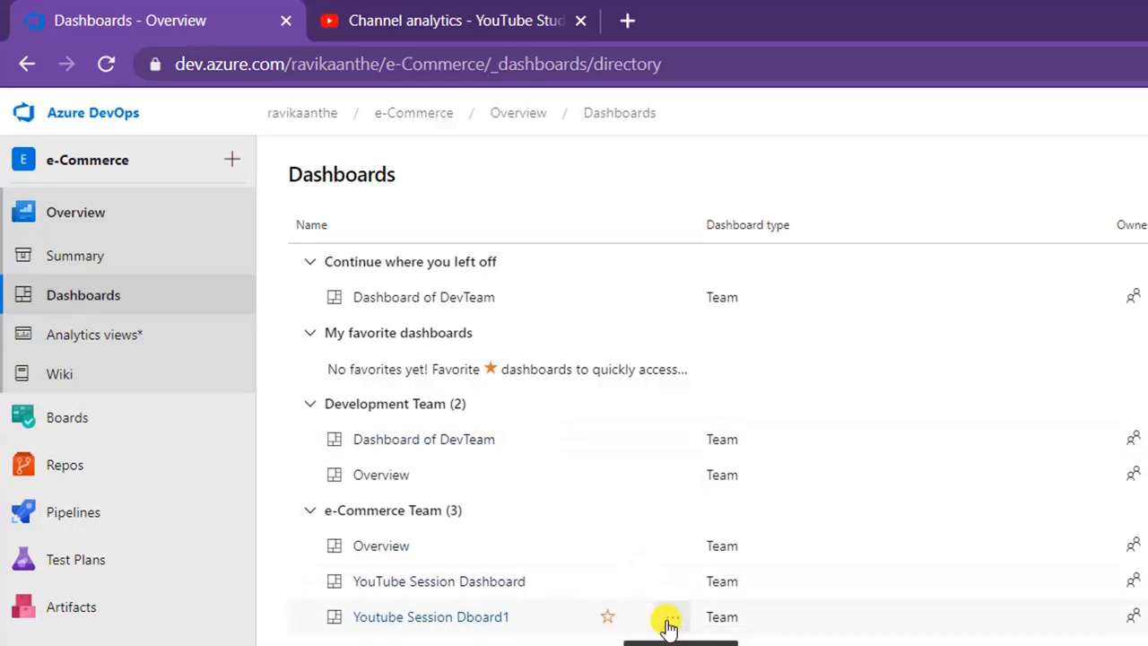
{"action": "left_click", "coordinate": [671, 619]}
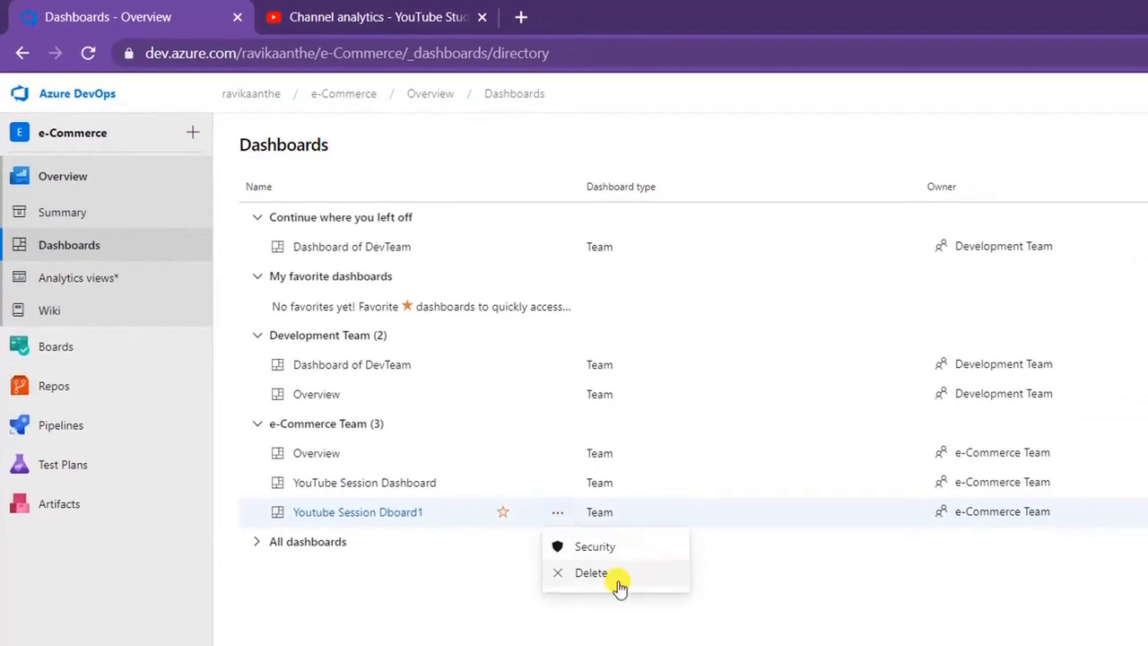
{"action": "left_click", "coordinate": [609, 577]}
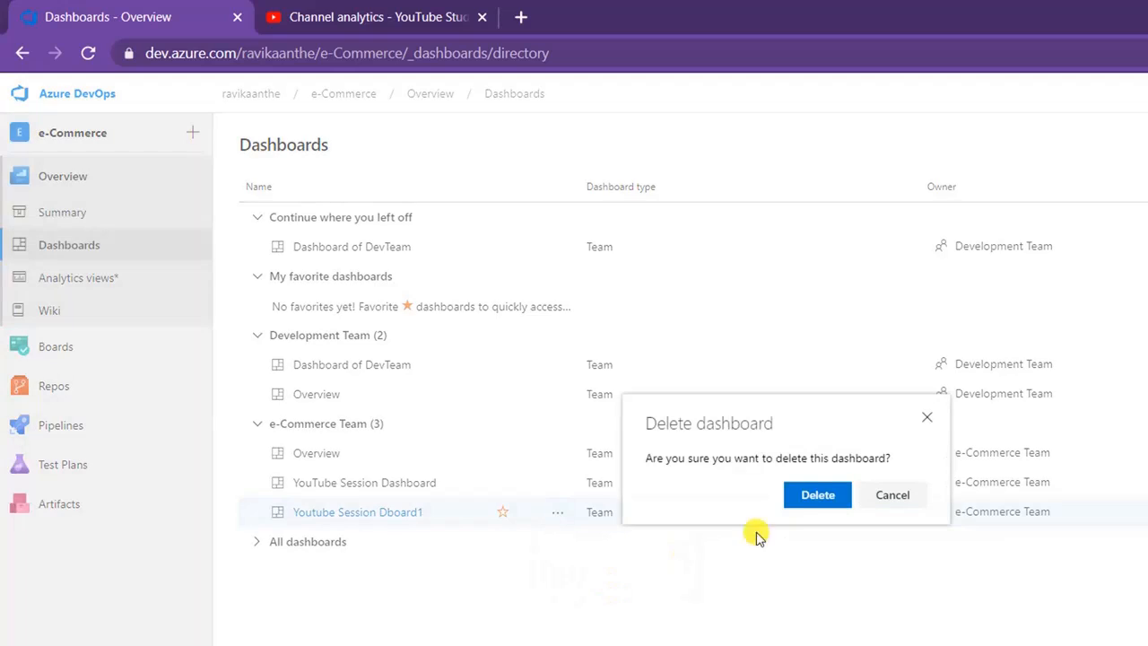
{"action": "left_click", "coordinate": [818, 498]}
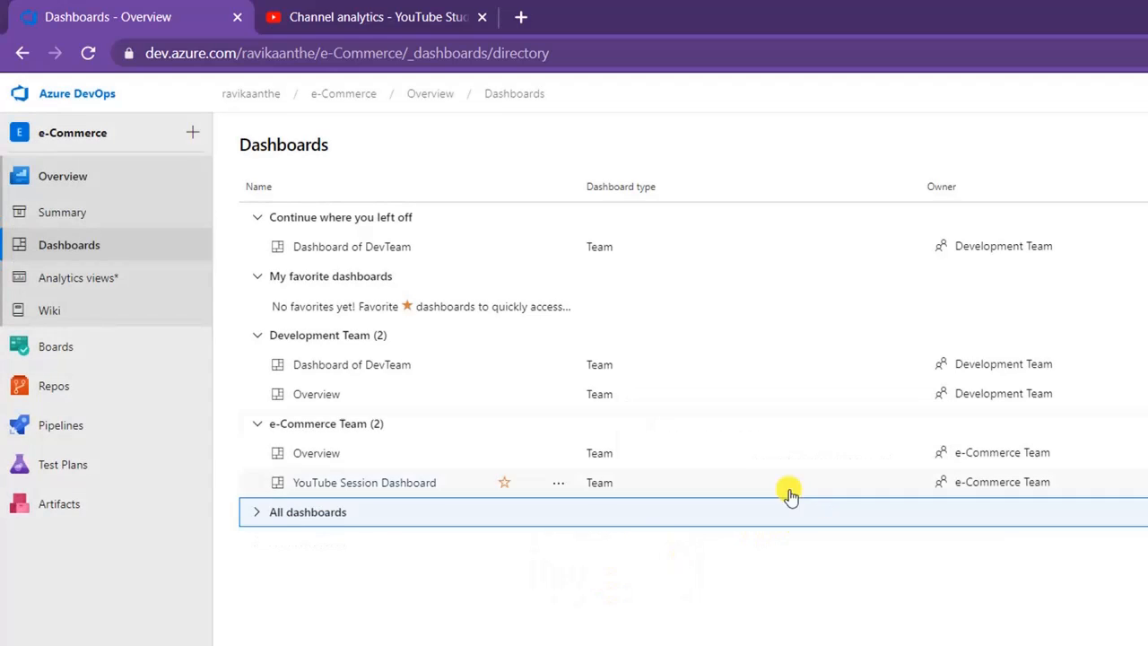
- Delete Dashboard of DevTeam from the Development Team's dashboards
{"action": "left_click", "coordinate": [556, 368]}
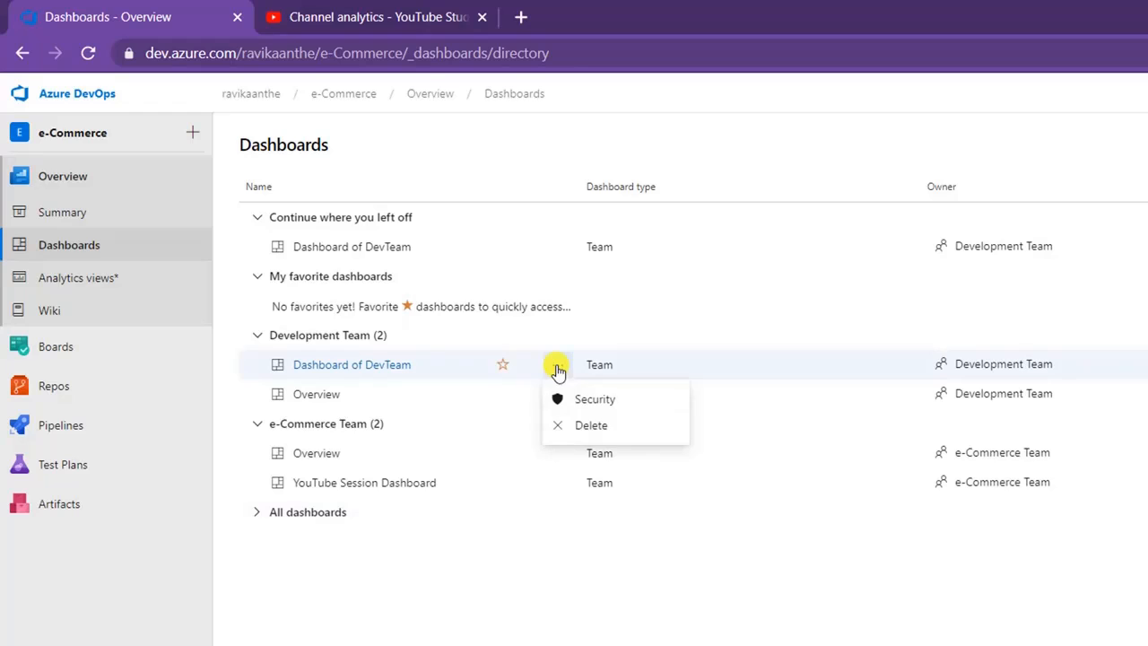
{"action": "left_click", "coordinate": [605, 431]}
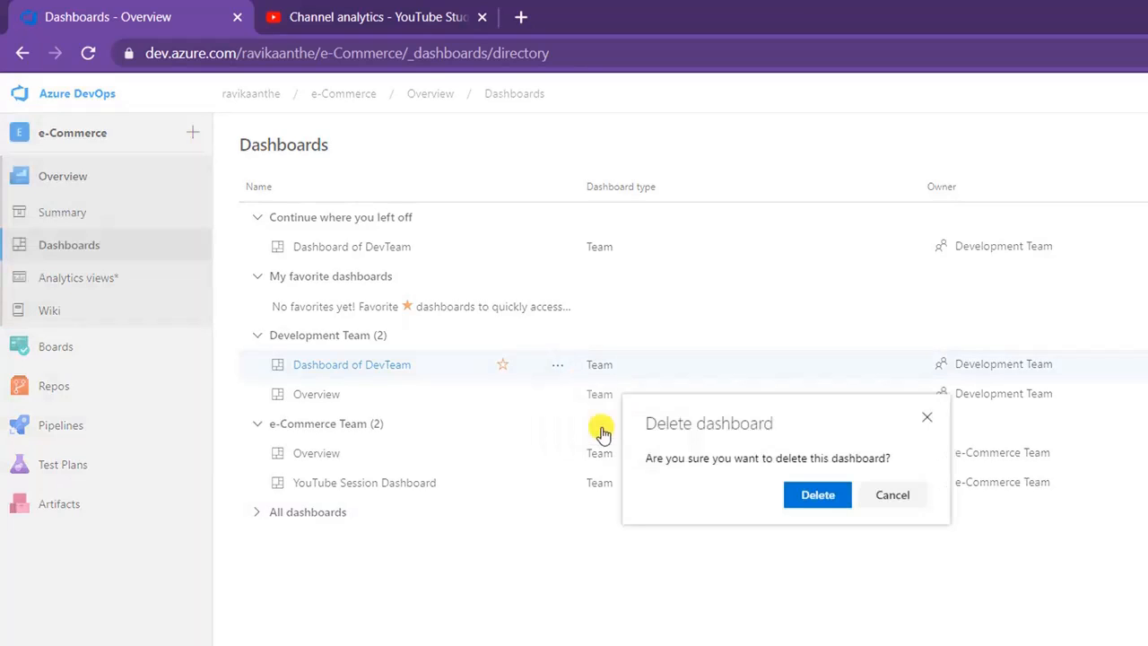
{"action": "left_click", "coordinate": [810, 499]}
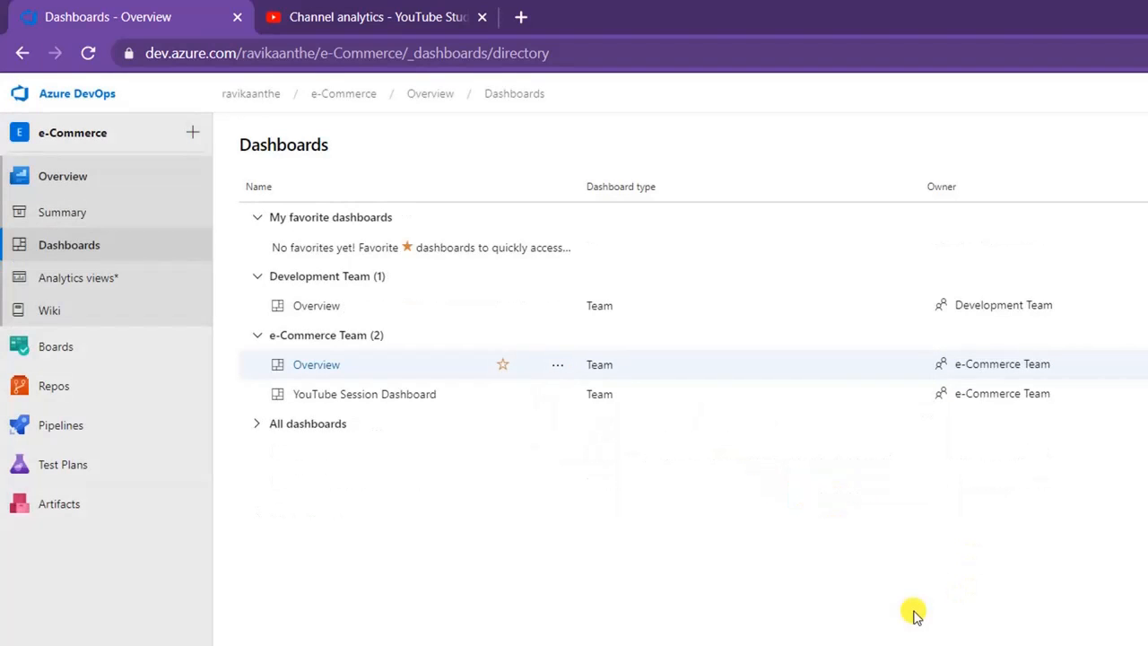
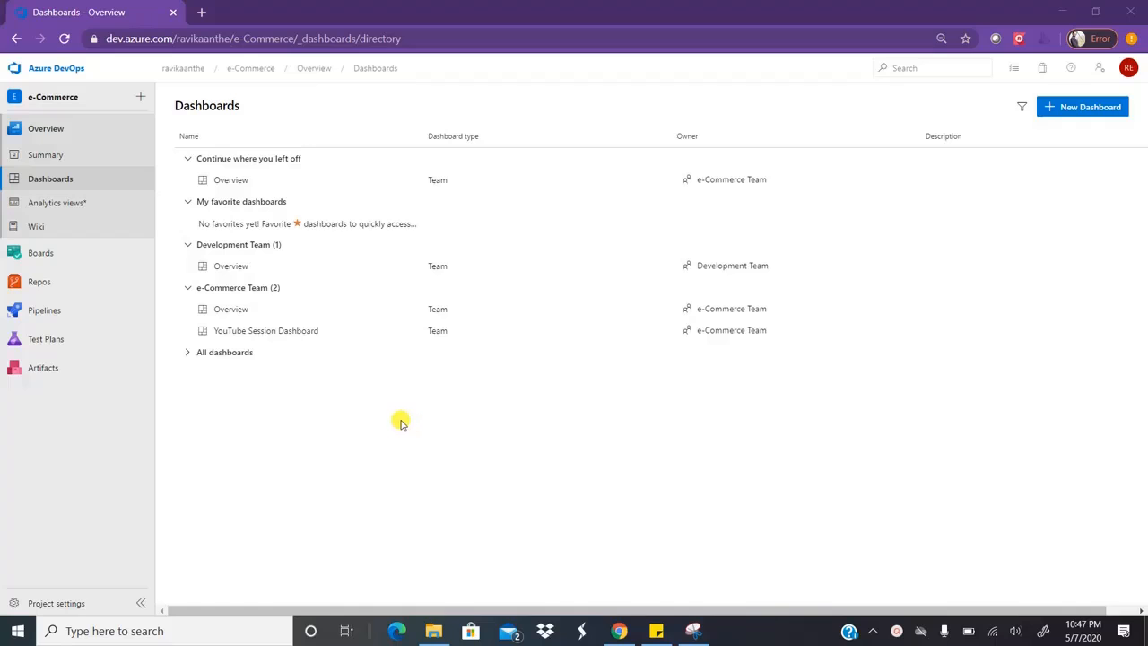
- Open the project's list of all queries and expand the YouTube Training Queries folder under Shared Queries
{"action": "mouse_move", "coordinate": [84, 247]}
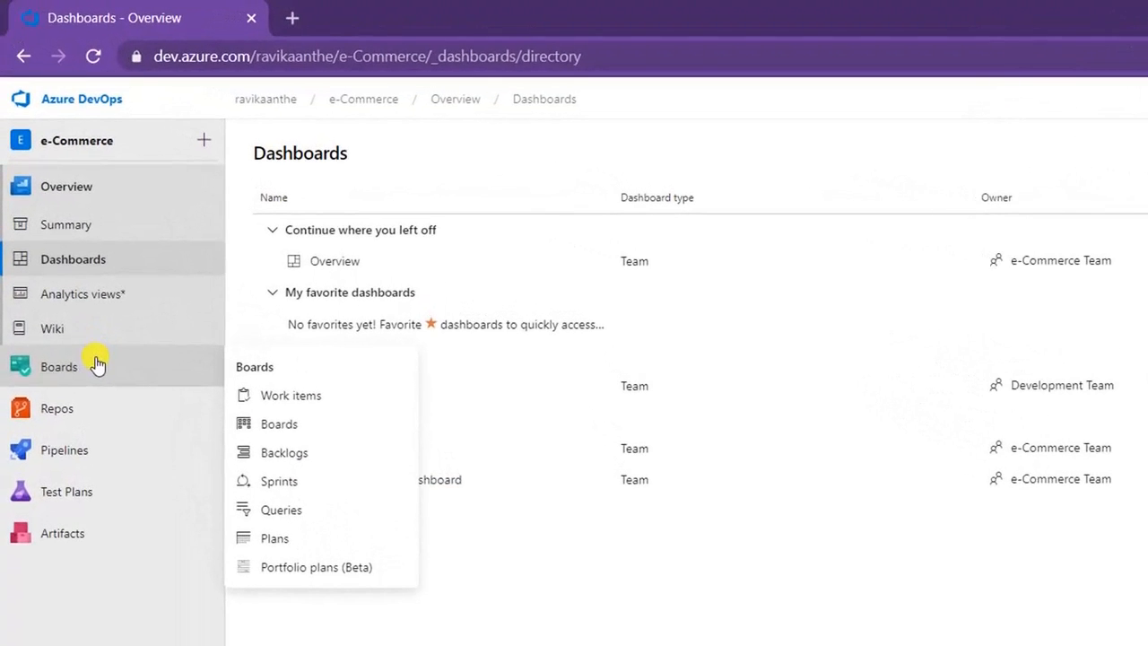
{"action": "left_click", "coordinate": [308, 513]}
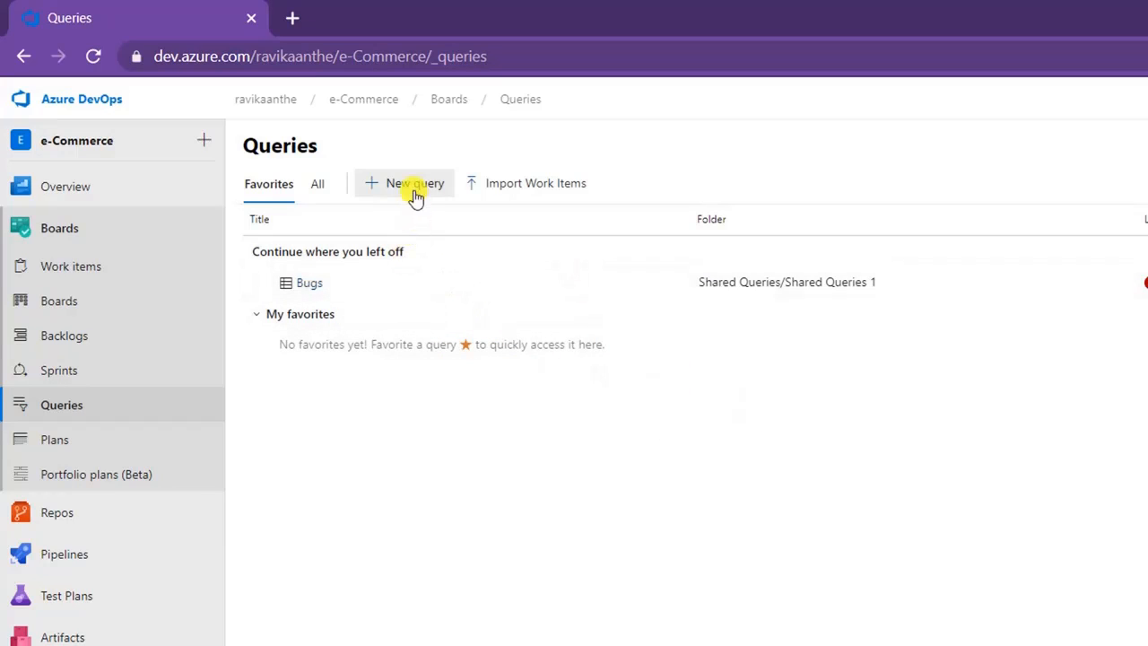
{"action": "left_click", "coordinate": [319, 188]}
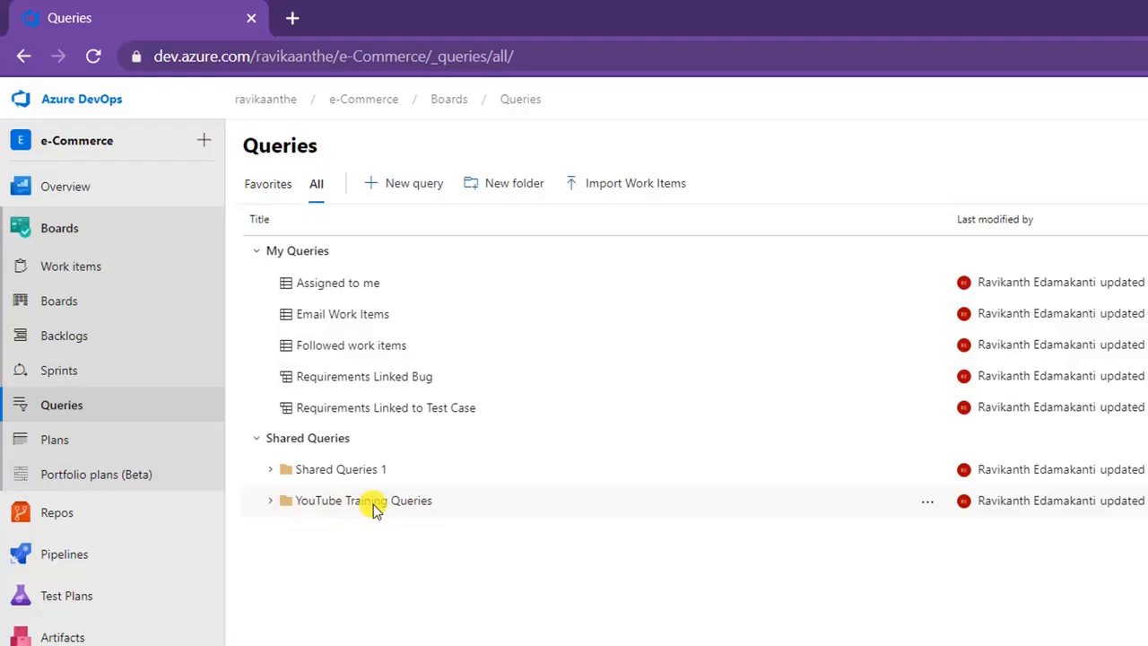
{"action": "left_click", "coordinate": [325, 507]}
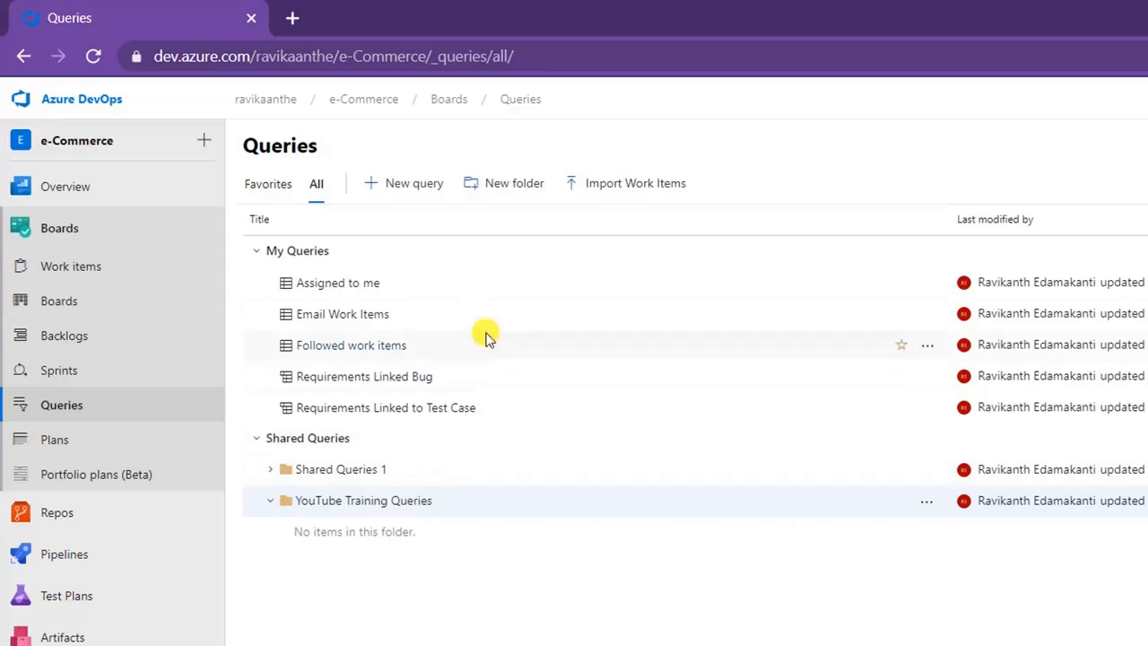
- Start a new flat-list query with Work Item Type set to Bug, keeping State at [Any]
{"action": "left_click", "coordinate": [406, 188]}
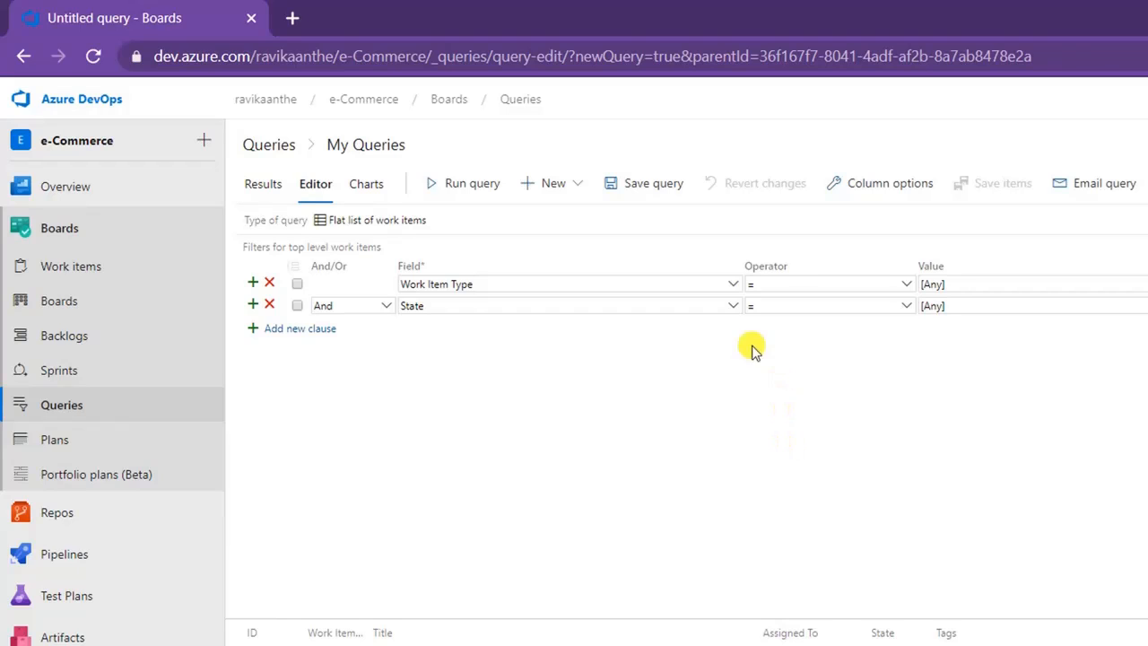
{"action": "left_click", "coordinate": [734, 286]}
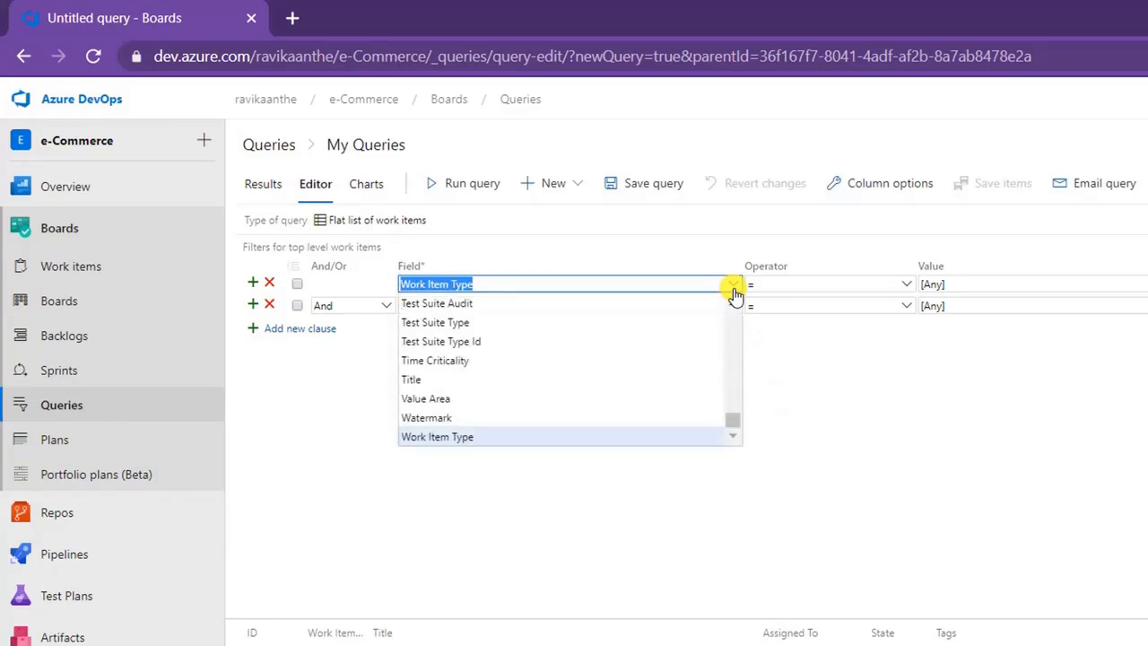
{"action": "left_click", "coordinate": [993, 397]}
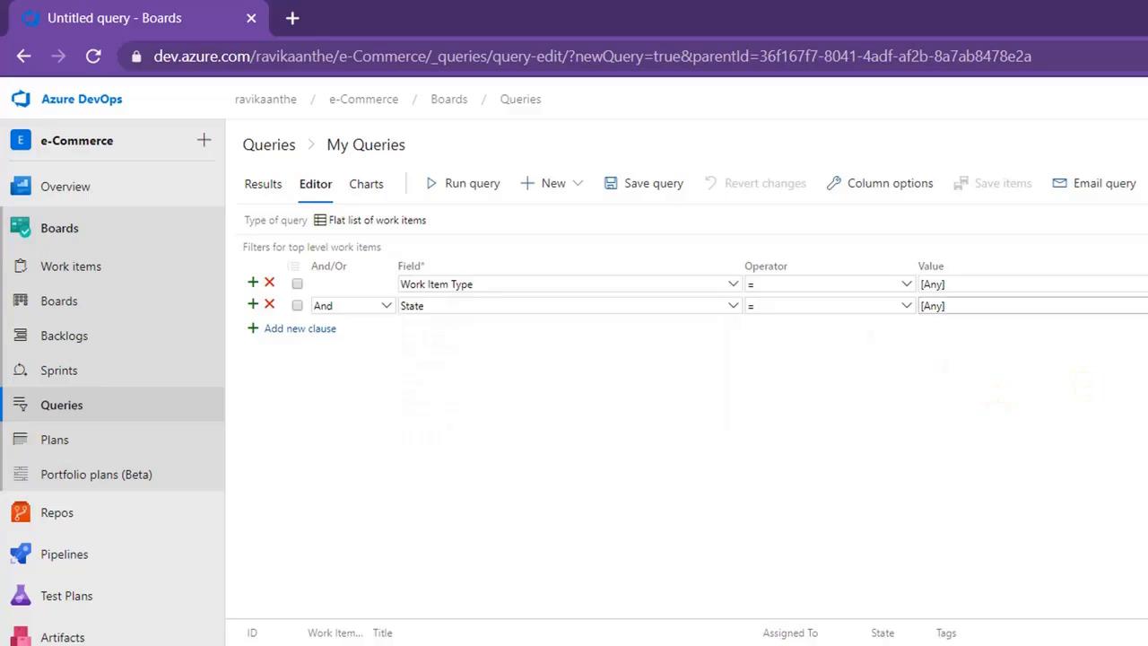
{"action": "left_click", "coordinate": [1143, 284]}
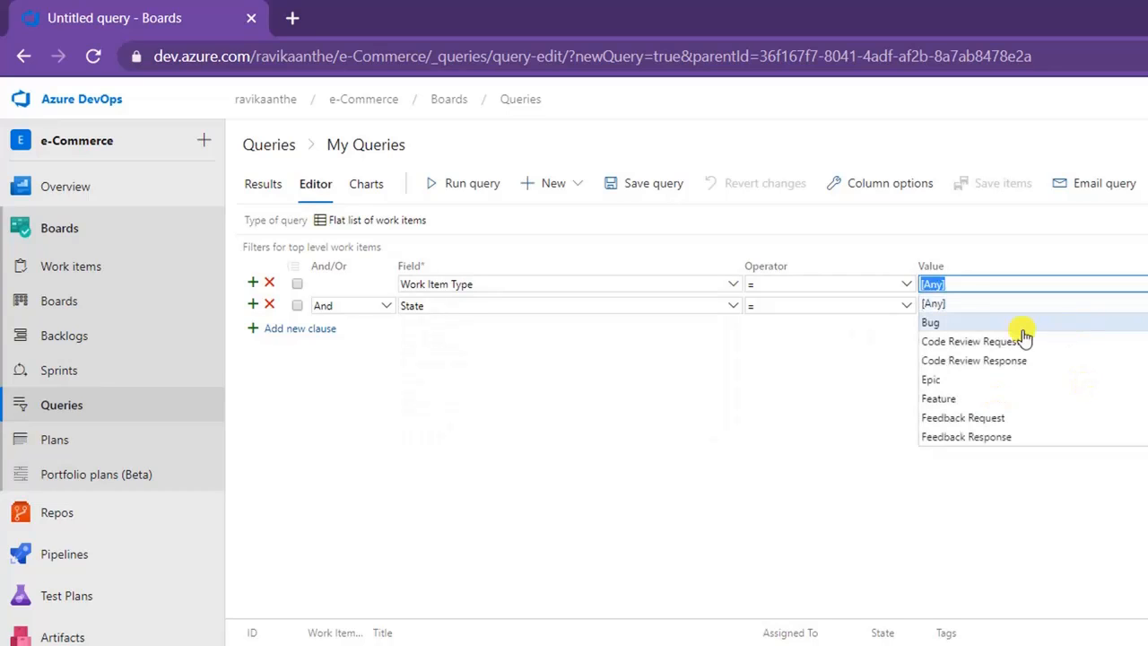
{"action": "left_click", "coordinate": [976, 325]}
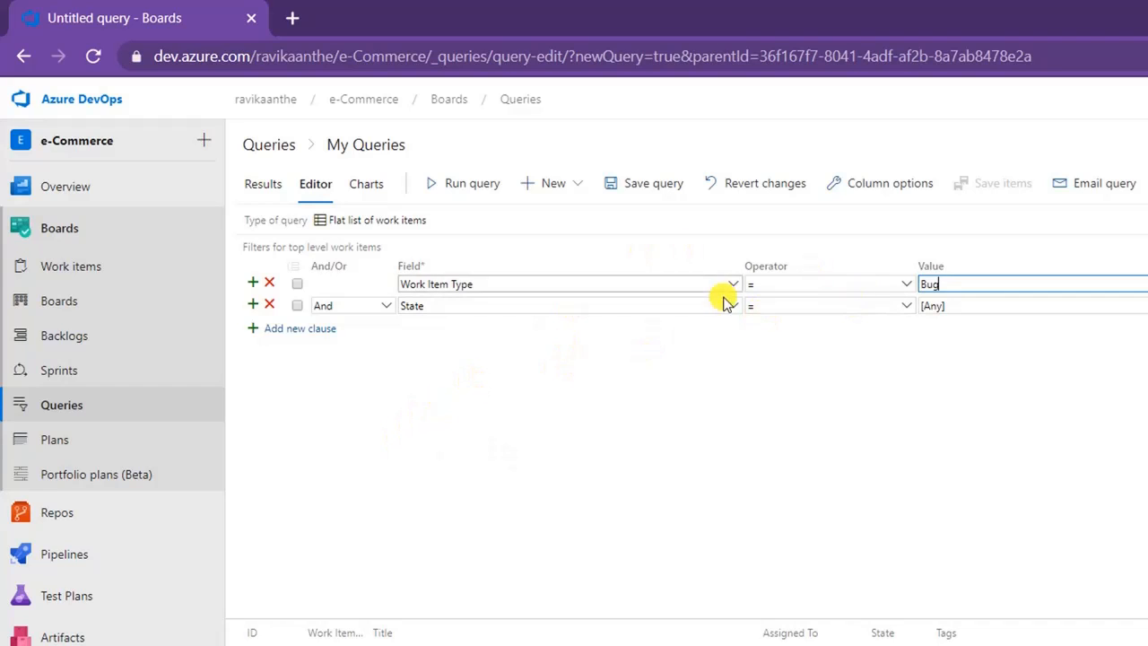
- Run the bug query, open the Bug 8 work item from its results, and return to the query
{"action": "left_click", "coordinate": [453, 186]}
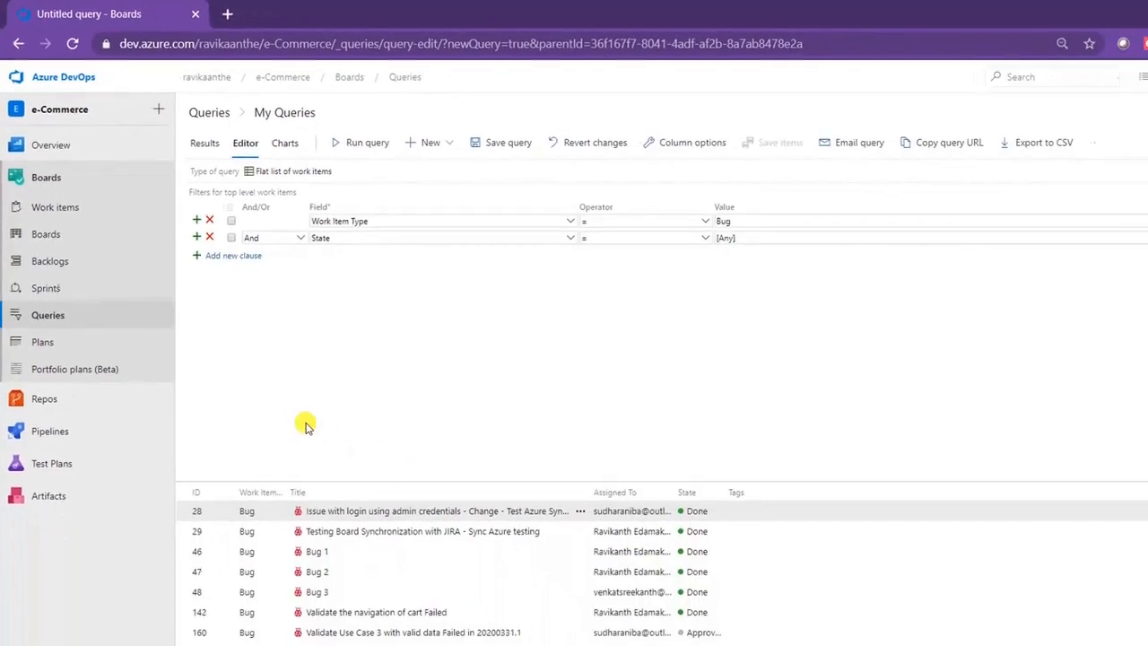
{"action": "left_click", "coordinate": [292, 580]}
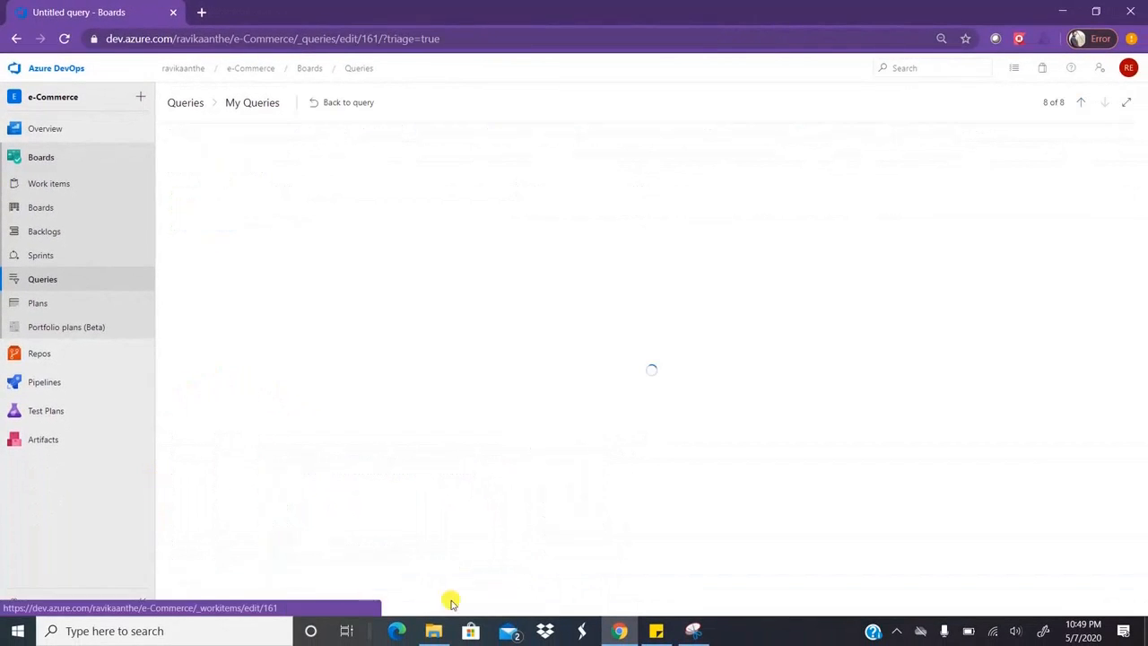
{"action": "left_click", "coordinate": [334, 108]}
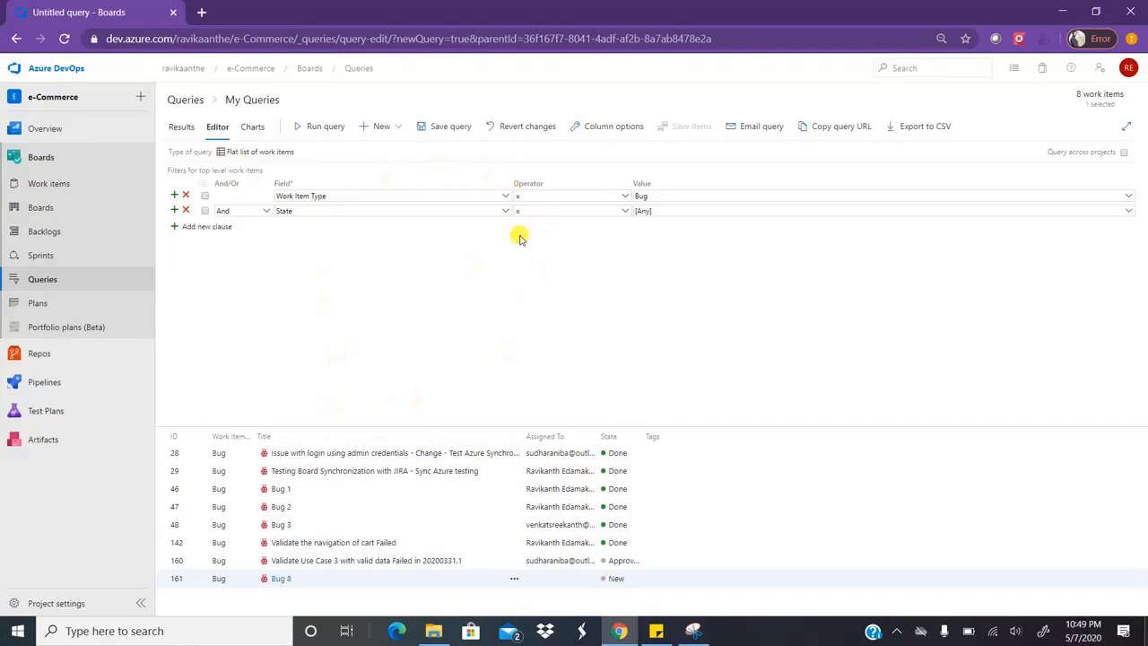
- Save the query as Bugs in the Shared Queries/YouTube Training Queries folder
{"action": "left_click", "coordinate": [446, 131]}
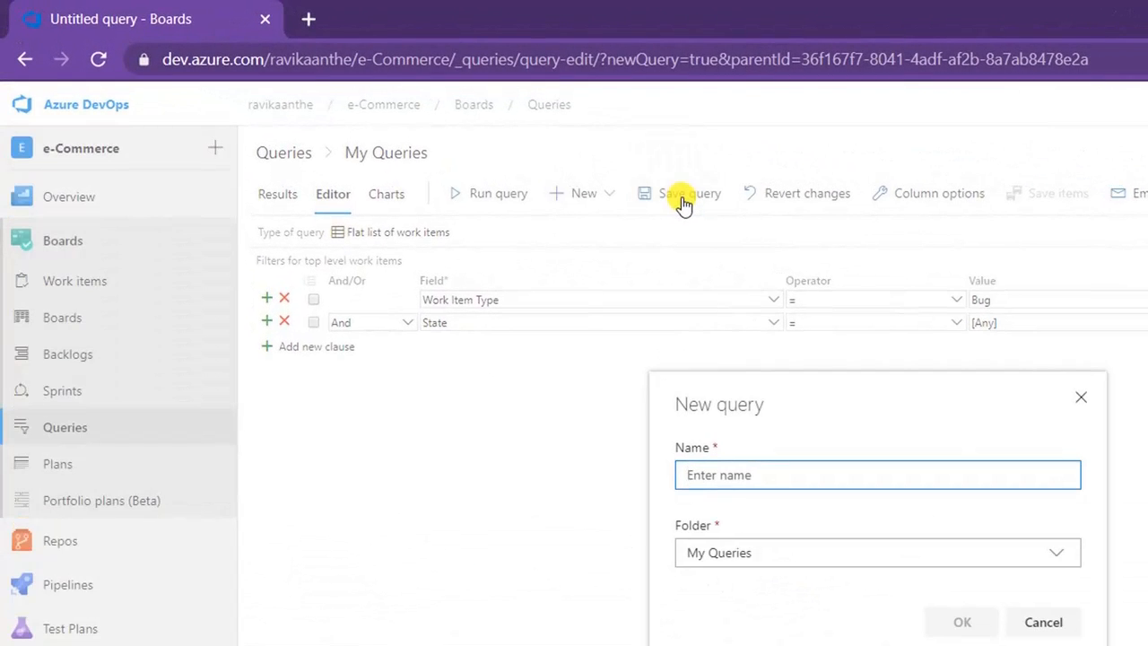
{"action": "type", "text": "Bugs"}
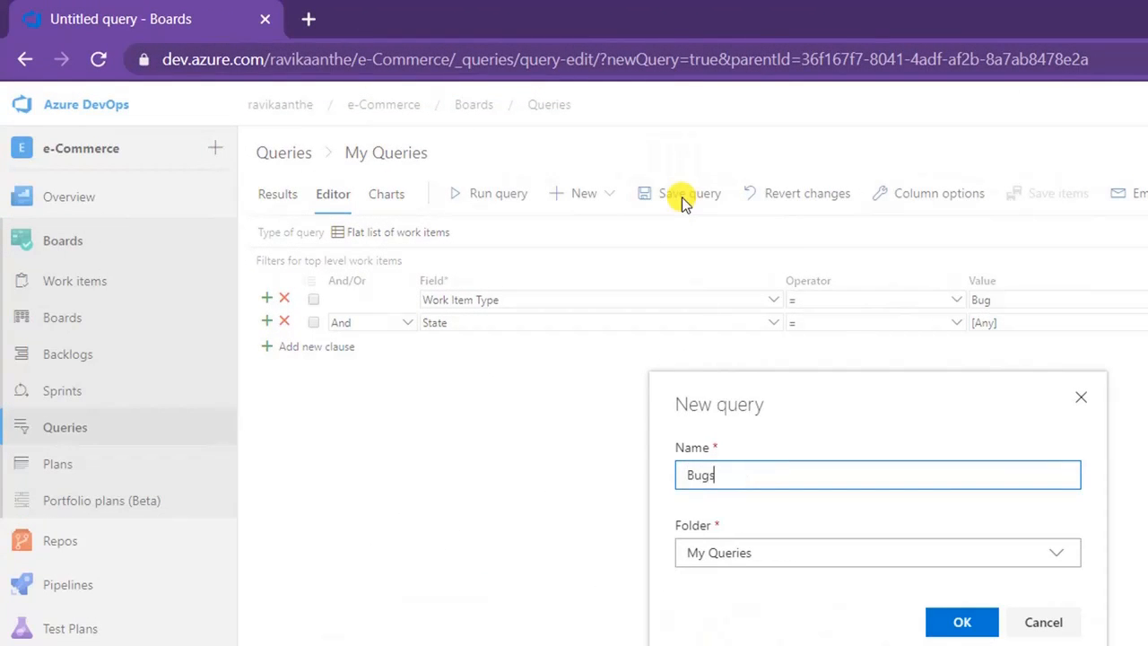
{"action": "left_click", "coordinate": [1068, 553]}
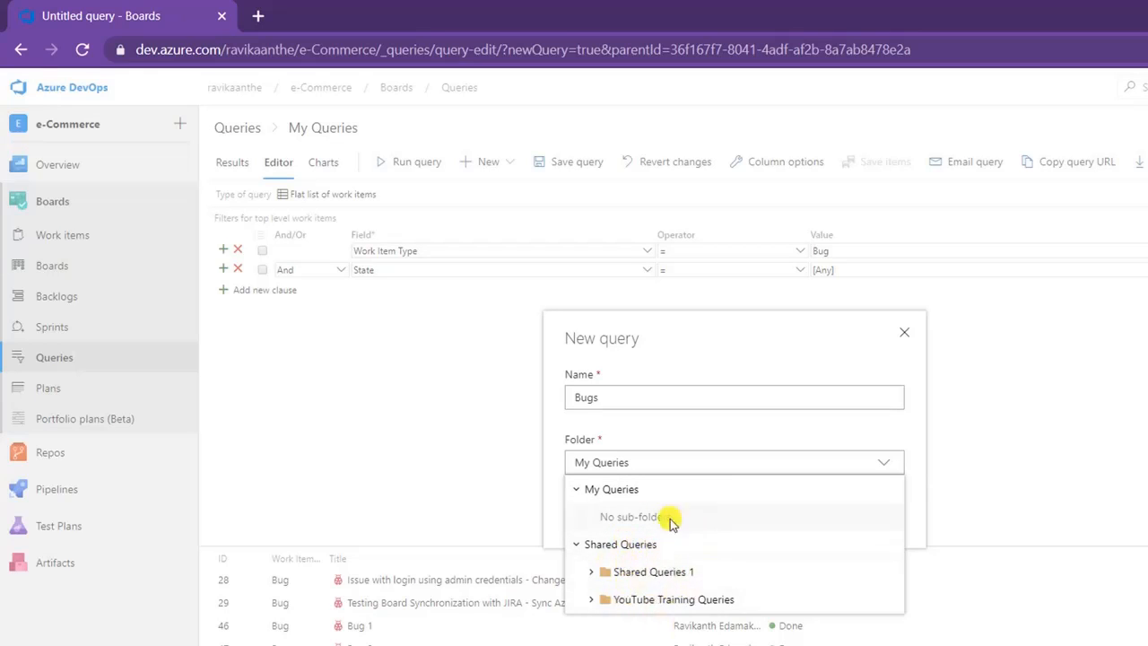
{"action": "left_click", "coordinate": [680, 599]}
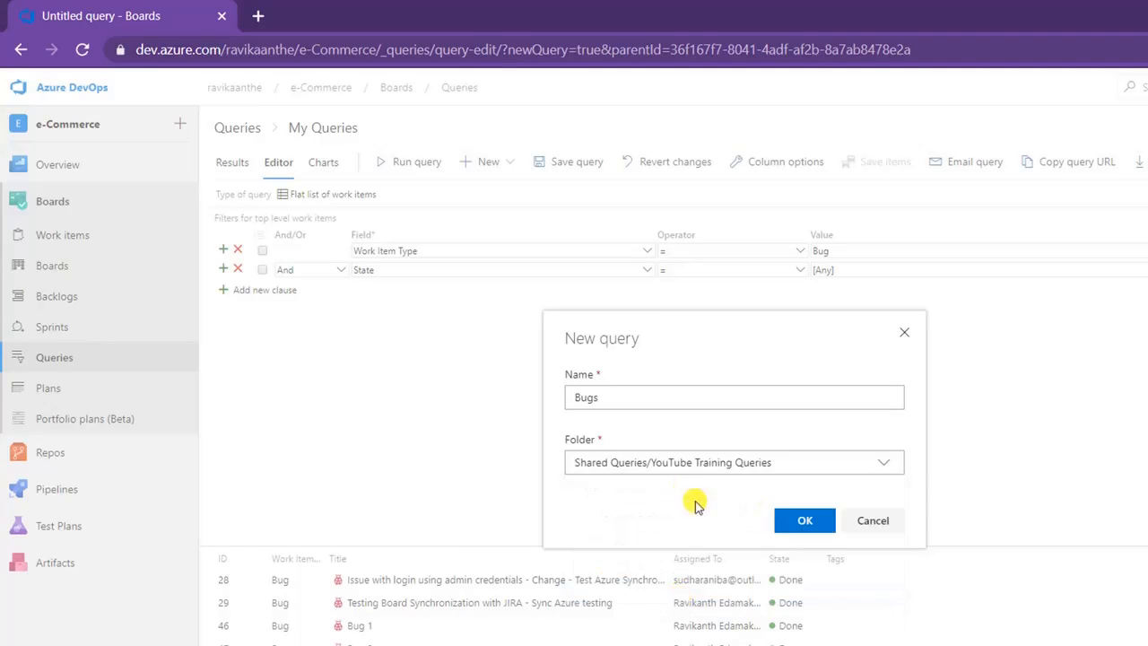
{"action": "left_click", "coordinate": [808, 518]}
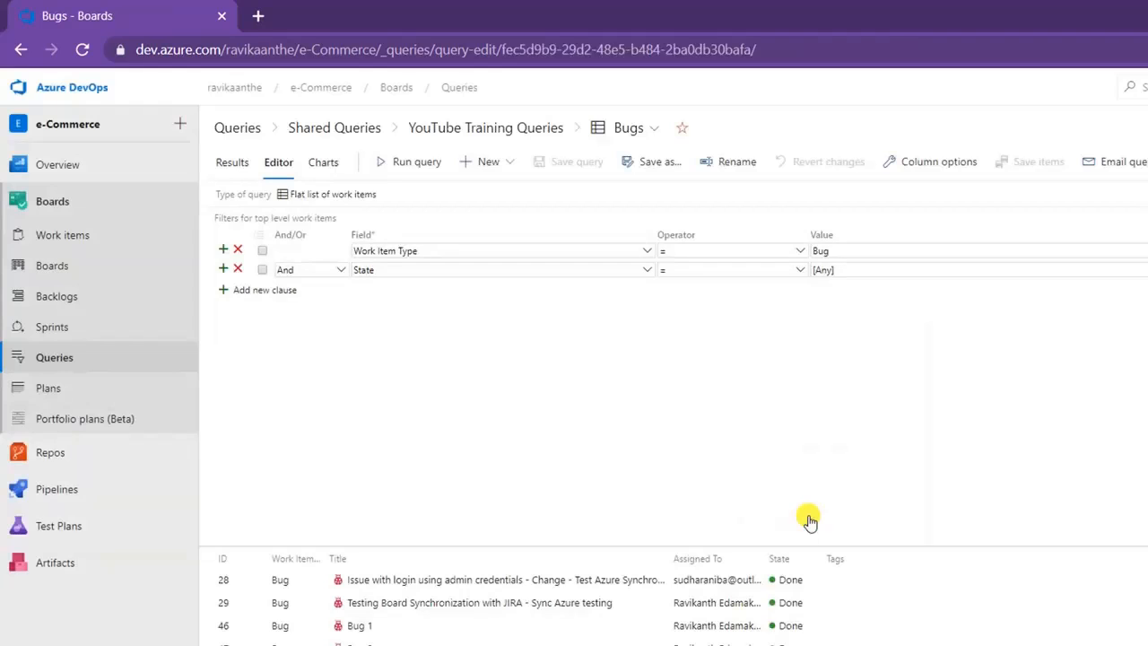
- Start another query from the YouTube Training Queries folder, with Work Item Type set to Product Backlog Item
{"action": "left_click", "coordinate": [375, 135]}
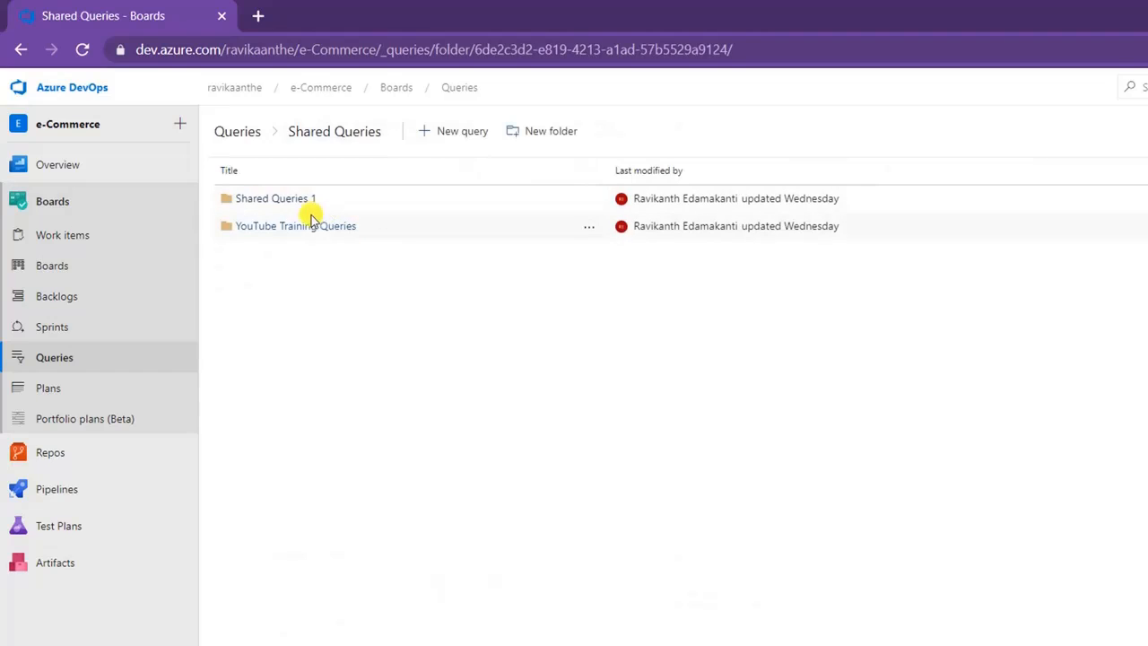
{"action": "left_click", "coordinate": [289, 227]}
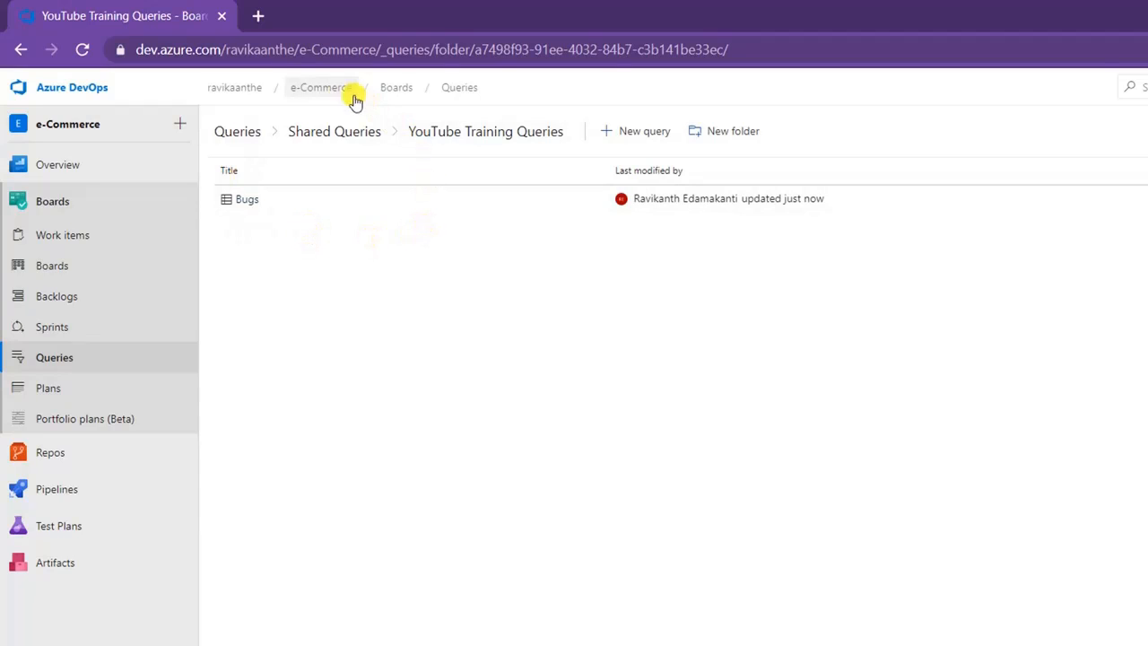
{"action": "left_click", "coordinate": [629, 133]}
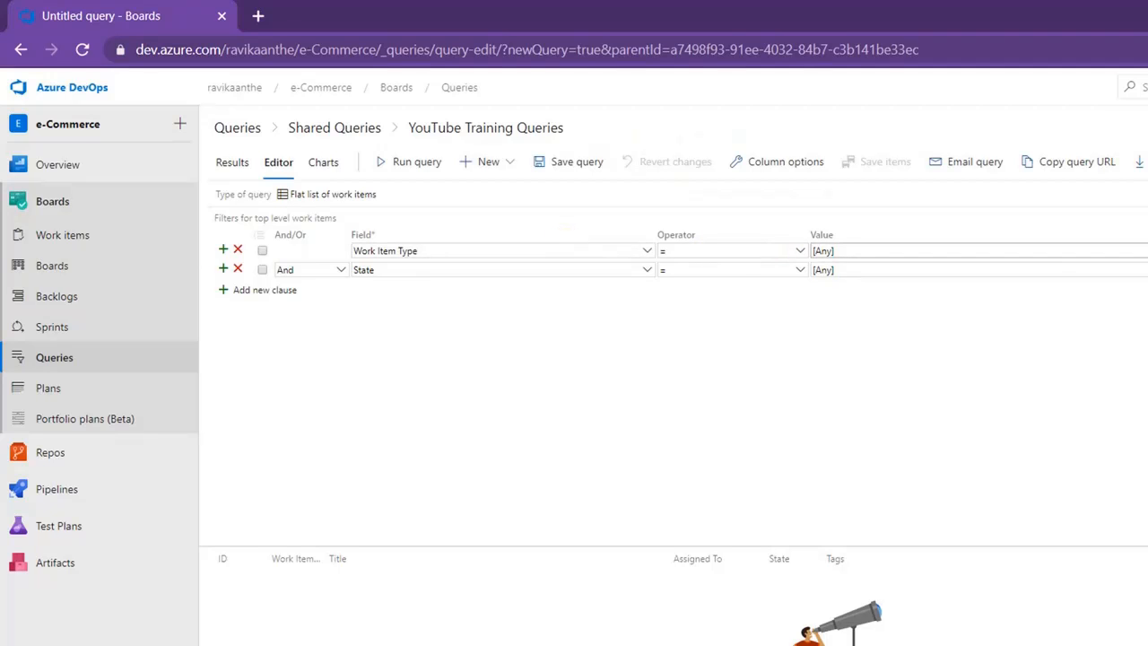
{"action": "left_click", "coordinate": [1141, 251]}
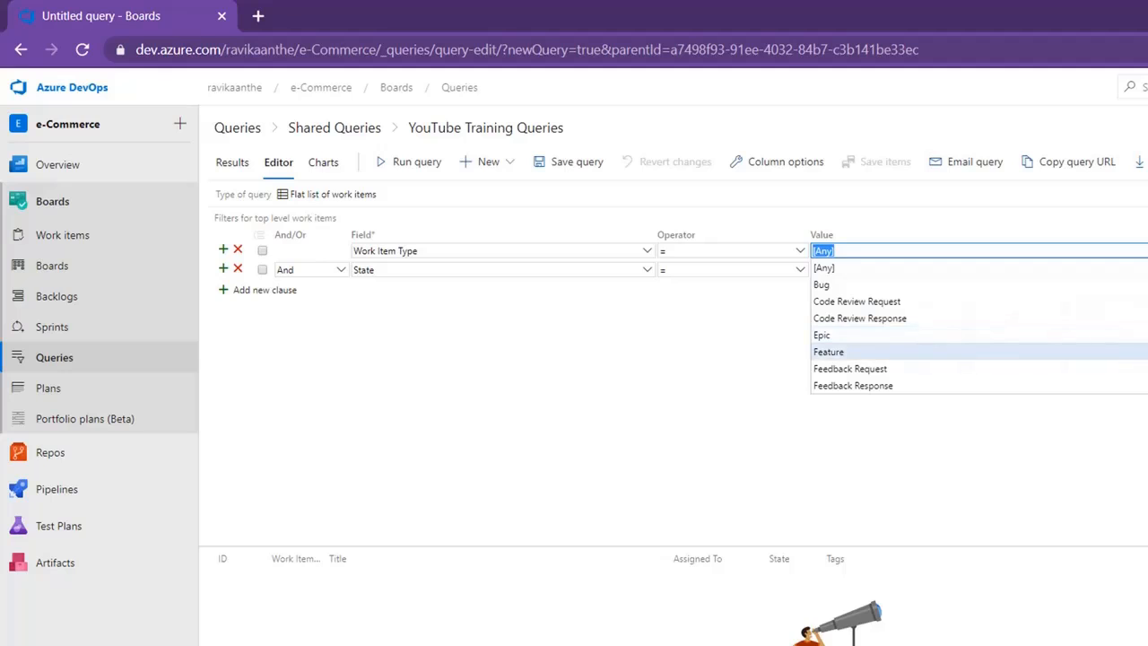
{"action": "scroll", "coordinate": [978, 326], "scroll_direction": "down", "scroll_amount": 3}
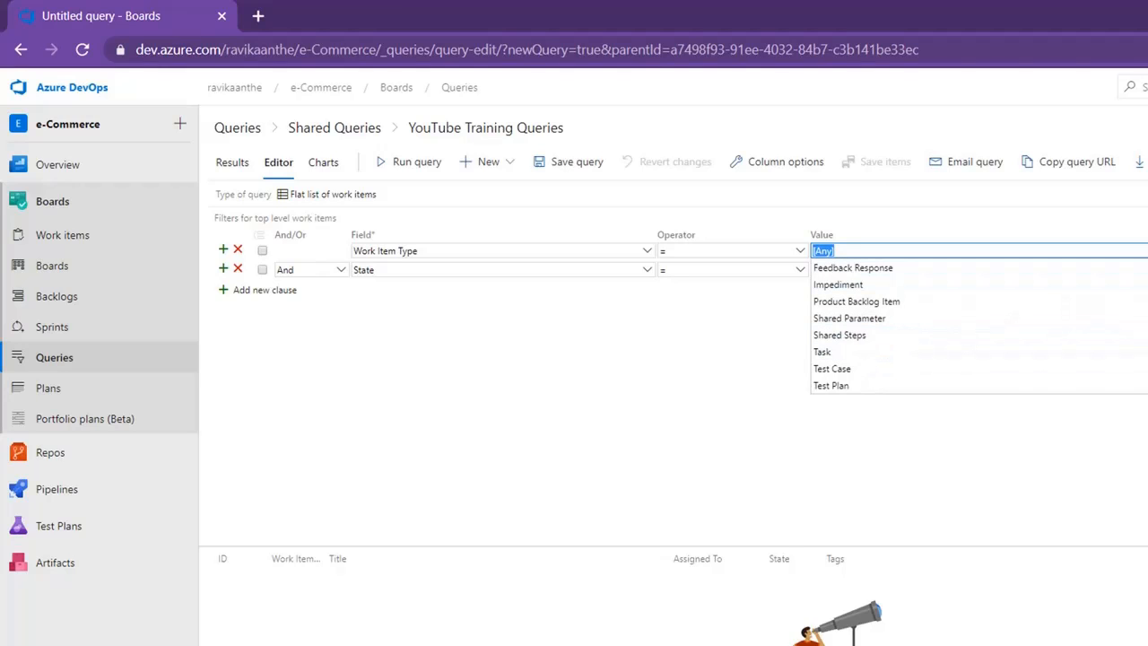
{"action": "scroll", "coordinate": [978, 327], "scroll_direction": "up", "scroll_amount": 3}
{"action": "scroll", "coordinate": [1128, 346], "scroll_direction": "down", "scroll_amount": 3}
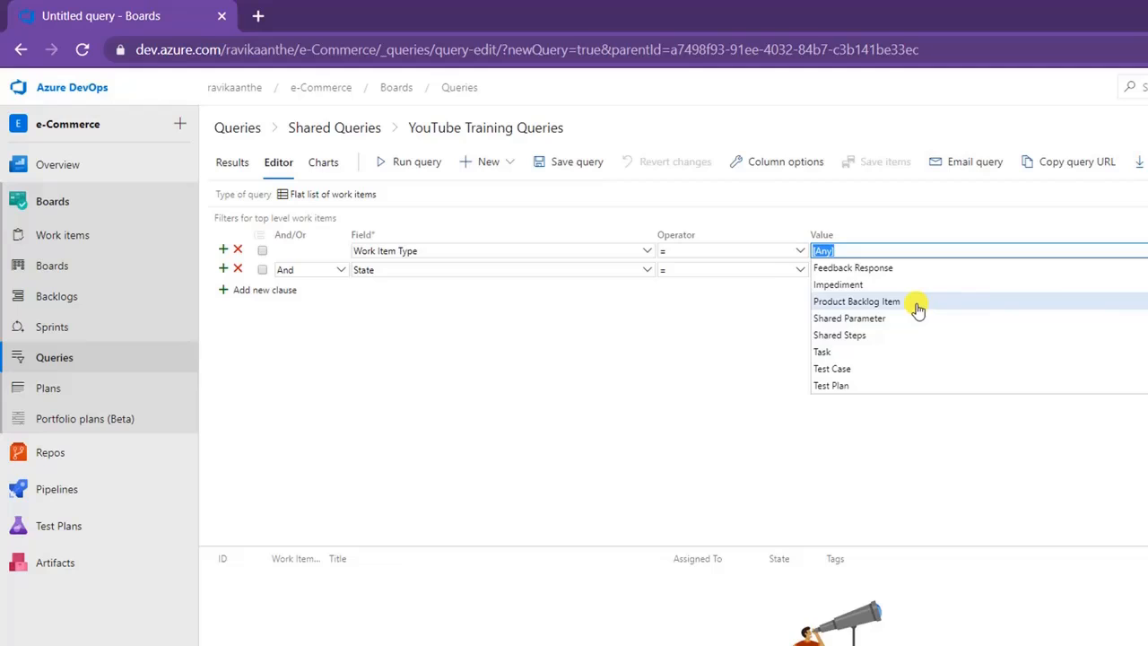
{"action": "left_click", "coordinate": [919, 310]}
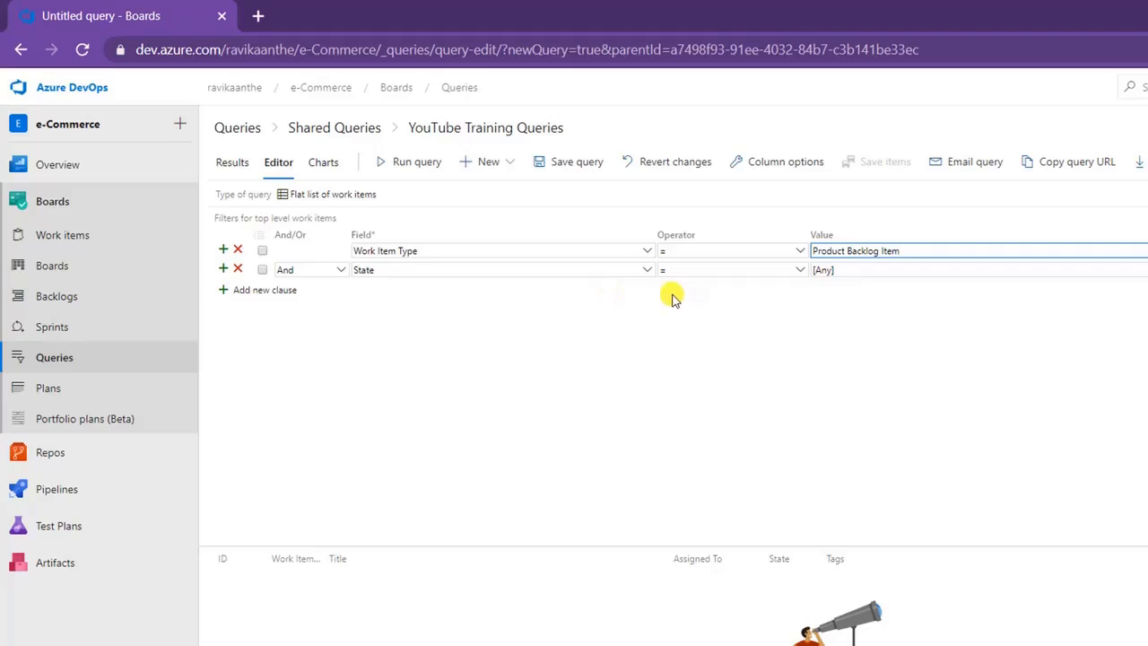
- Change the query's second clause to Or, with Work Item Type equal to Bug
{"action": "left_click", "coordinate": [341, 271]}
{"action": "left_click", "coordinate": [310, 302]}
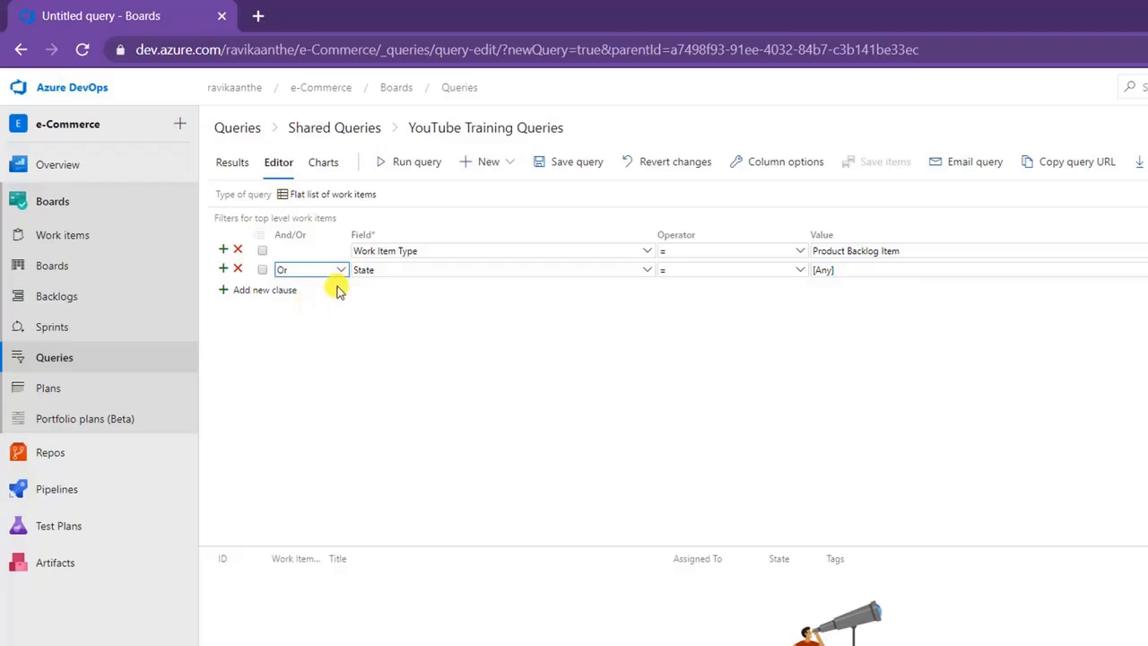
{"action": "left_click", "coordinate": [630, 270]}
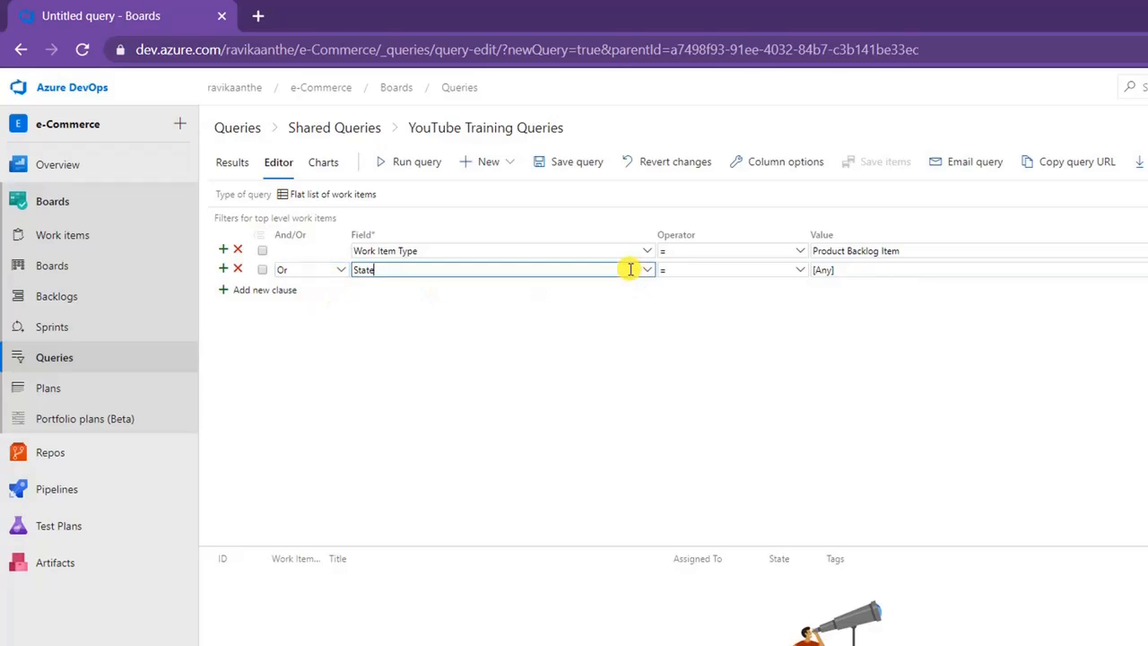
{"action": "key", "text": "BackSpace"}
{"action": "key", "text": "BackSpace"}
{"action": "key", "text": "BackSpace"}
{"action": "key", "text": "BackSpace"}
{"action": "type", "text": "Work"}
{"action": "left_click", "coordinate": [747, 318]}
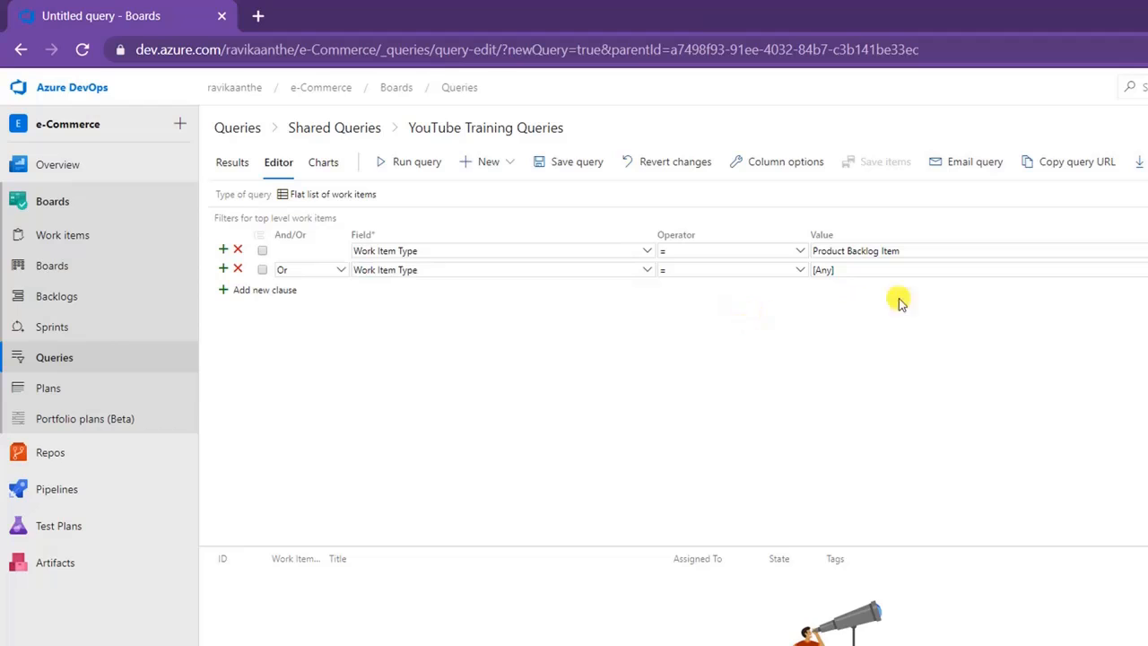
{"action": "left_click", "coordinate": [1139, 270]}
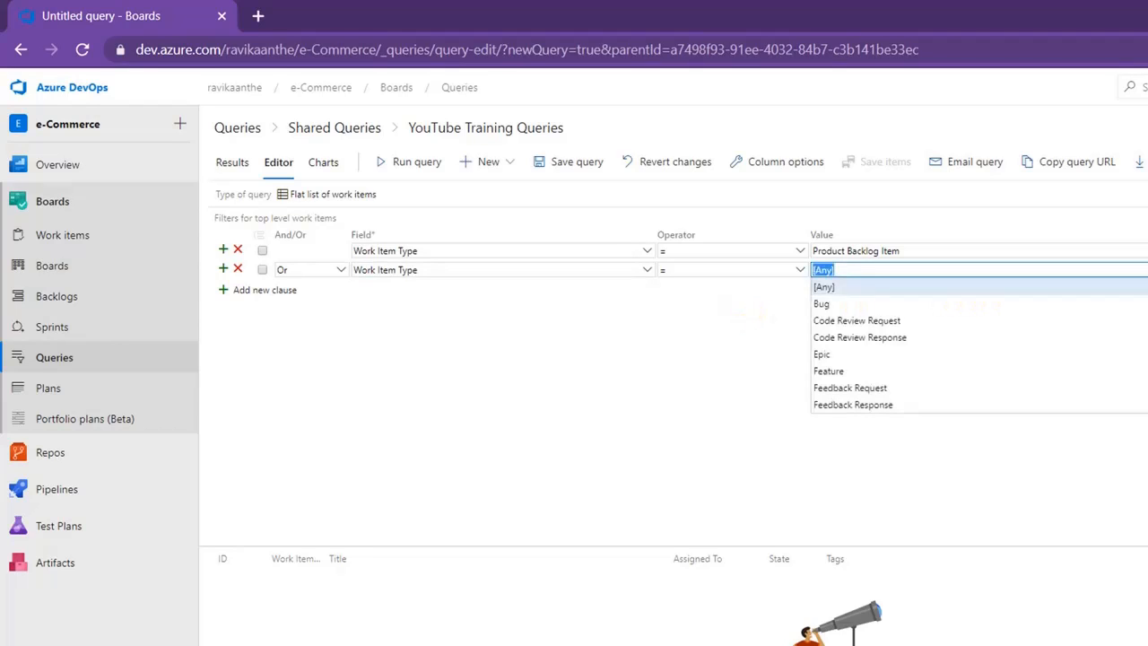
{"action": "left_click", "coordinate": [881, 303]}
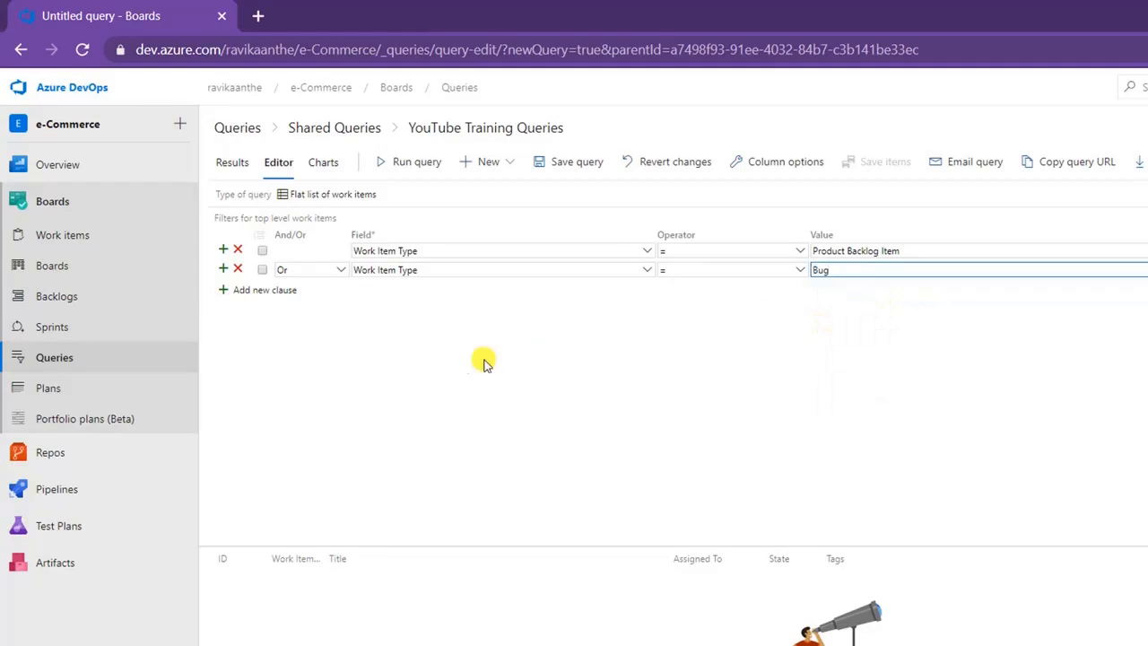
{"action": "left_click", "coordinate": [242, 290]}
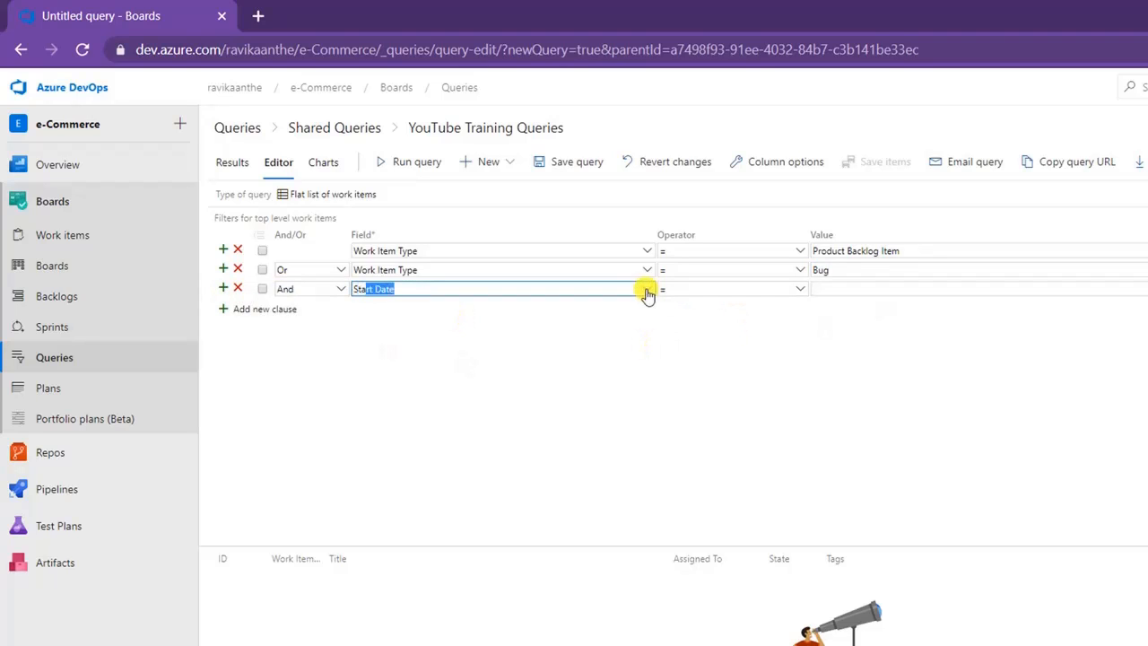
{"action": "type", "text": "ta"}
{"action": "key", "text": "BackSpace"}
{"action": "key", "text": "BackSpace"}
{"action": "key", "text": "BackSpace"}
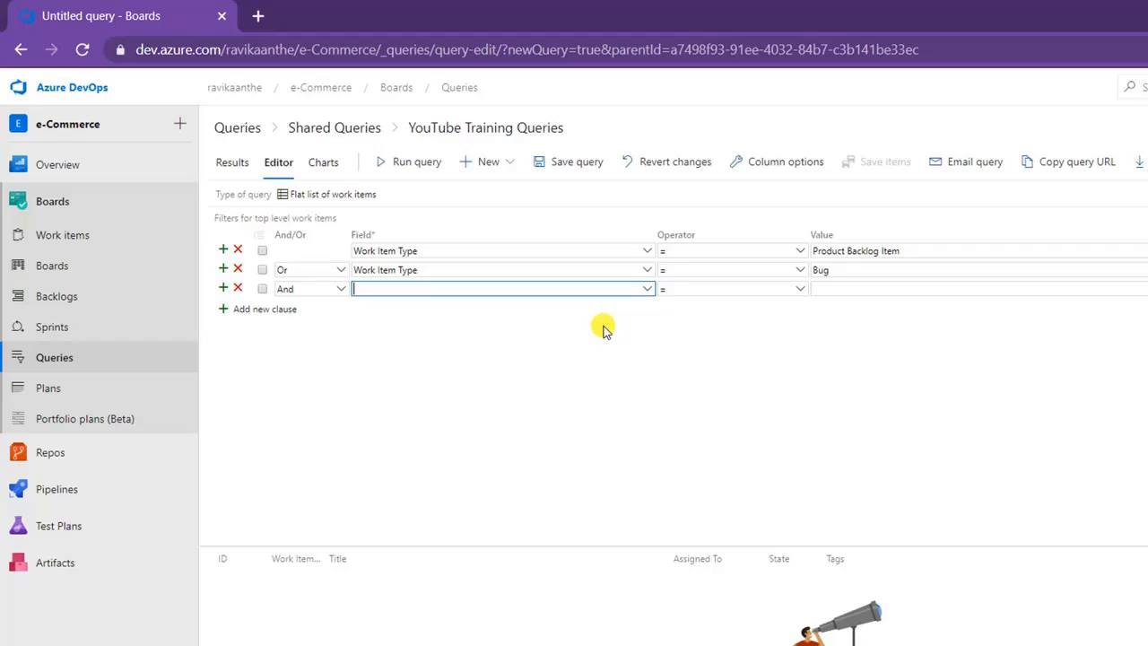
{"action": "type", "text": "Wo"}
{"action": "key", "text": "BackSpace"}
{"action": "key", "text": "BackSpace"}
{"action": "key", "text": "BackSpace"}
{"action": "type", "text": "State"}
{"action": "type", "text": "us"}
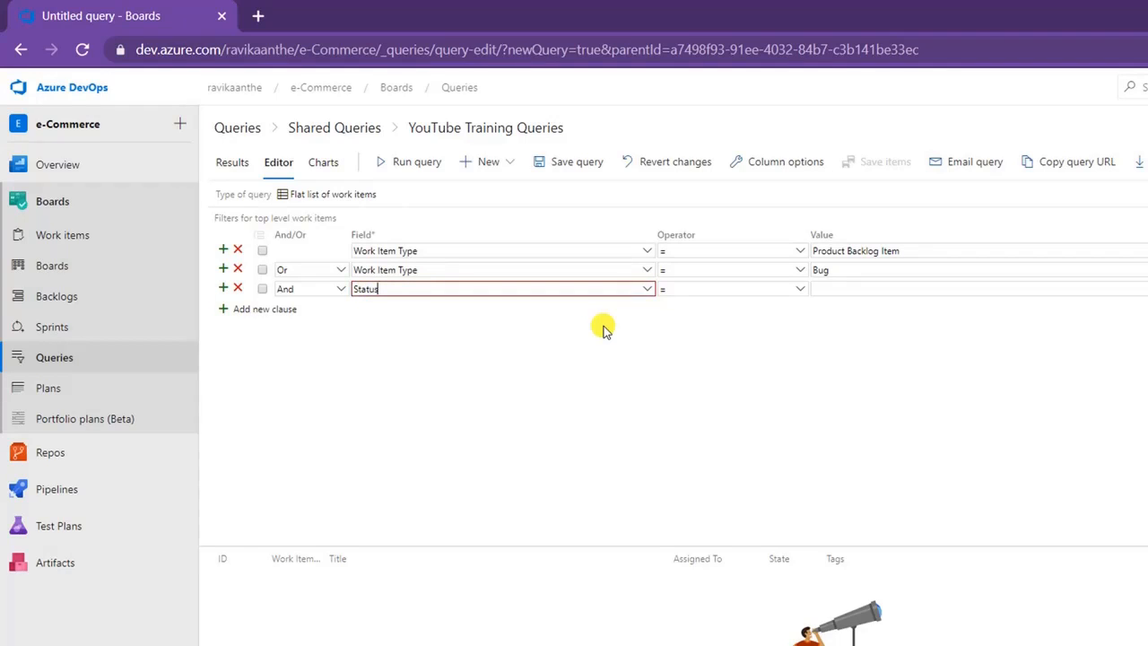
{"action": "key", "text": "BackSpace"}
{"action": "key", "text": "BackSpace"}
{"action": "key", "text": "BackSpace"}
{"action": "key", "text": "BackSpace"}
{"action": "key", "text": "BackSpace"}
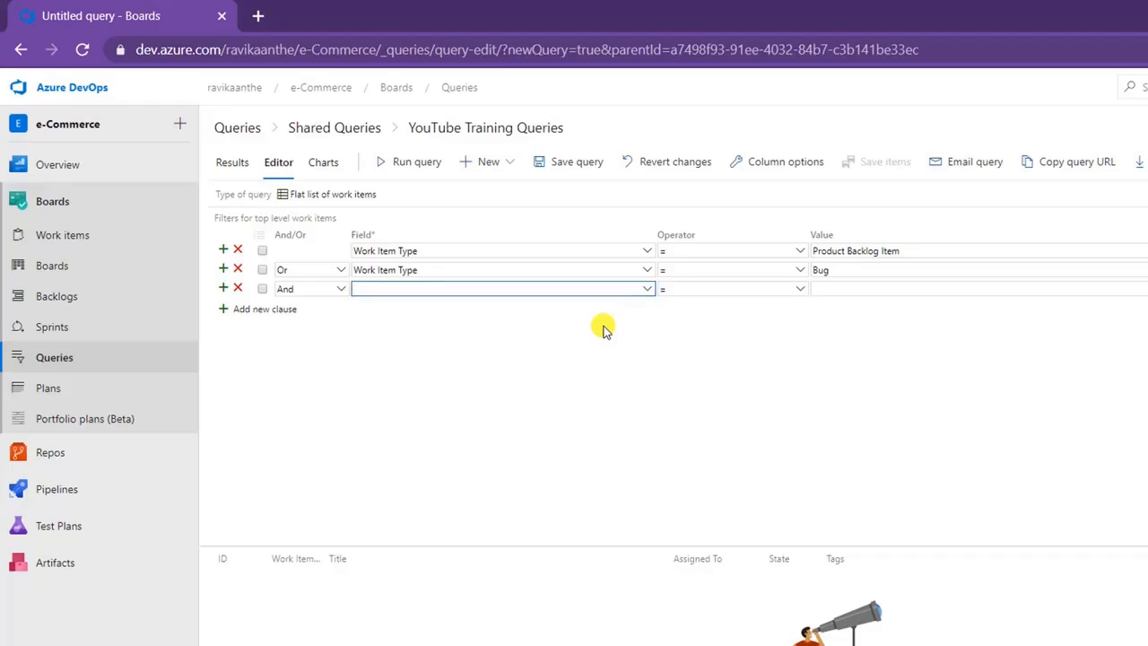
{"action": "left_click", "coordinate": [647, 290]}
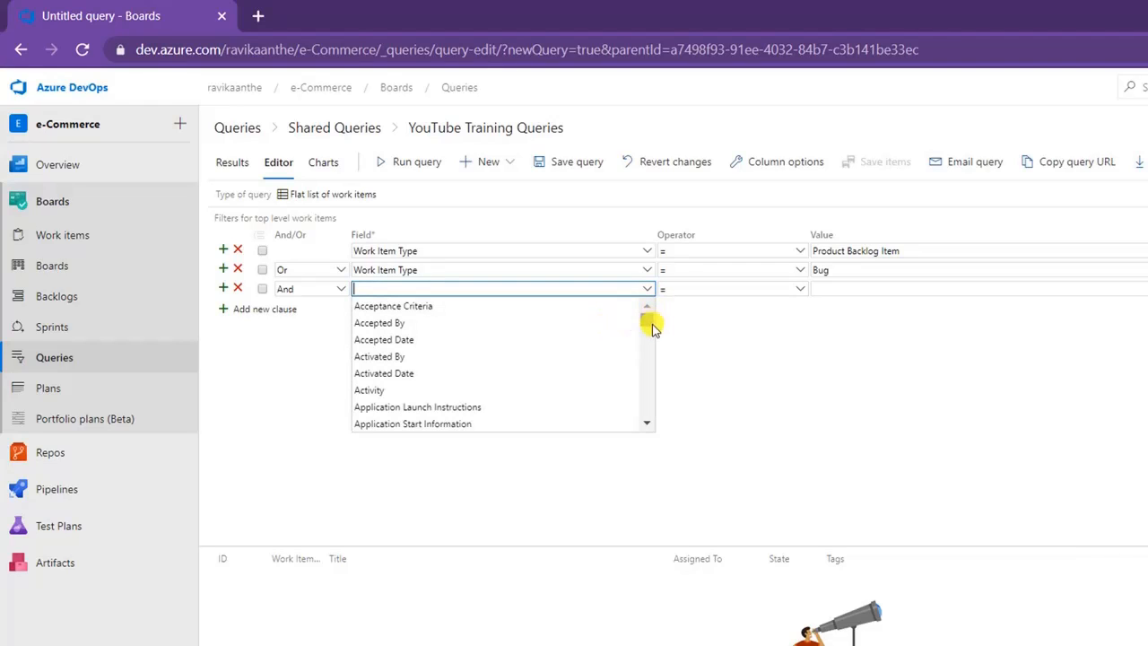
{"action": "left_click_drag", "start_coordinate": [652, 329], "coordinate": [653, 368]}
{"action": "left_click", "coordinate": [757, 366]}
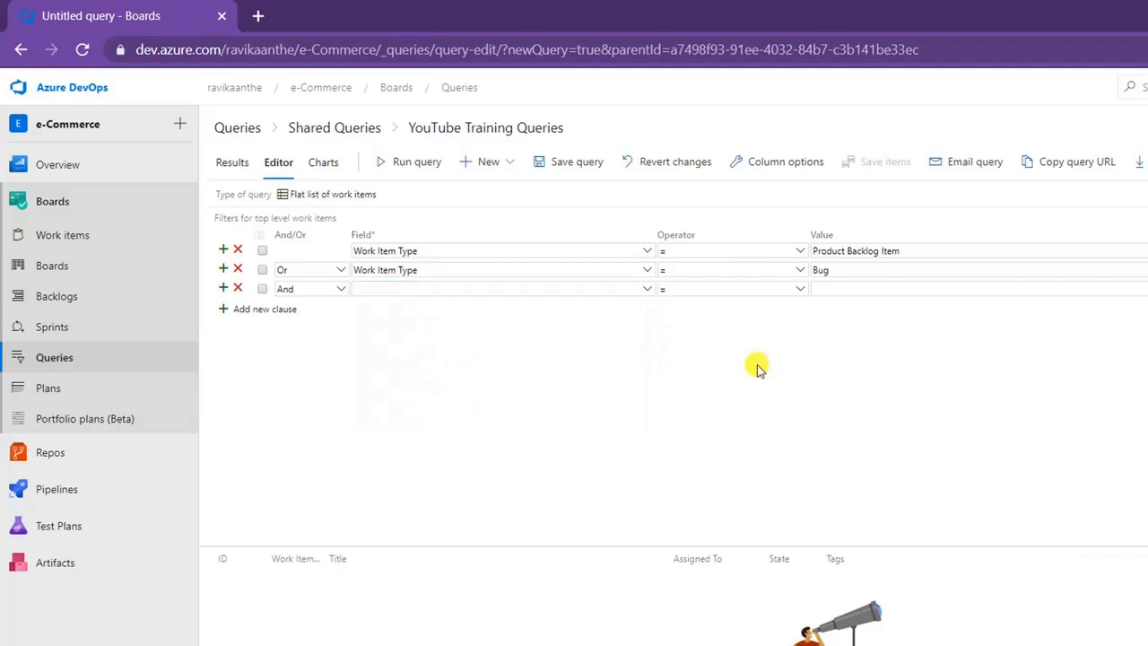
{"action": "left_click", "coordinate": [239, 289]}
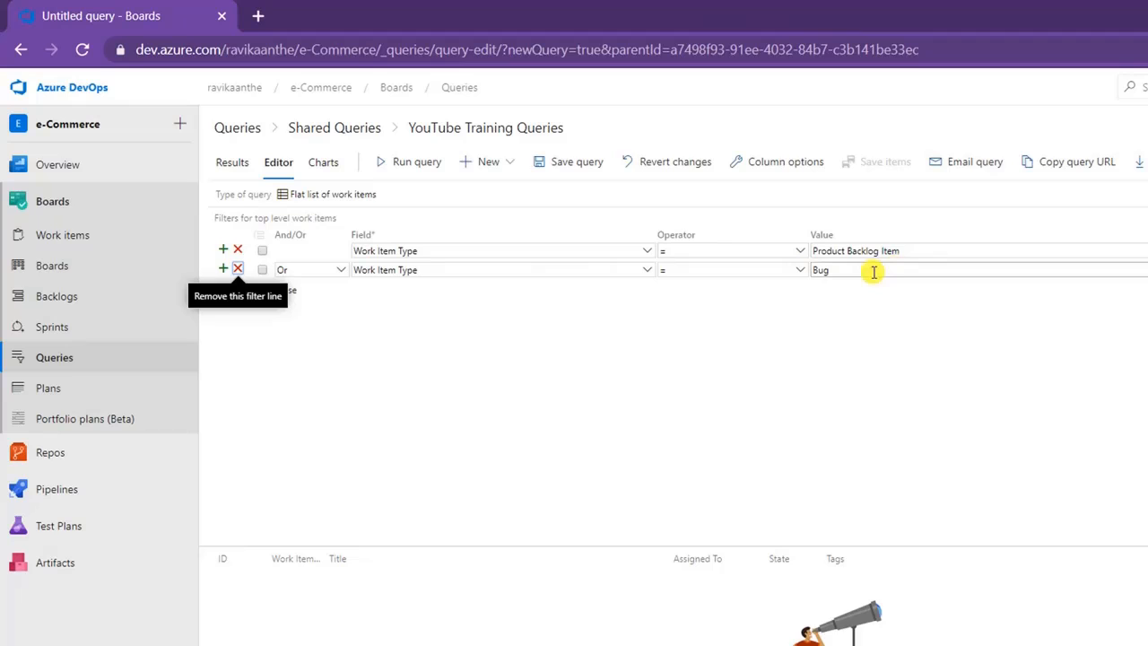
- Run the query, save it as Requirement and Bugd in Shared Queries/YouTube Training Queries, and return to that folder
{"action": "left_click", "coordinate": [411, 173]}
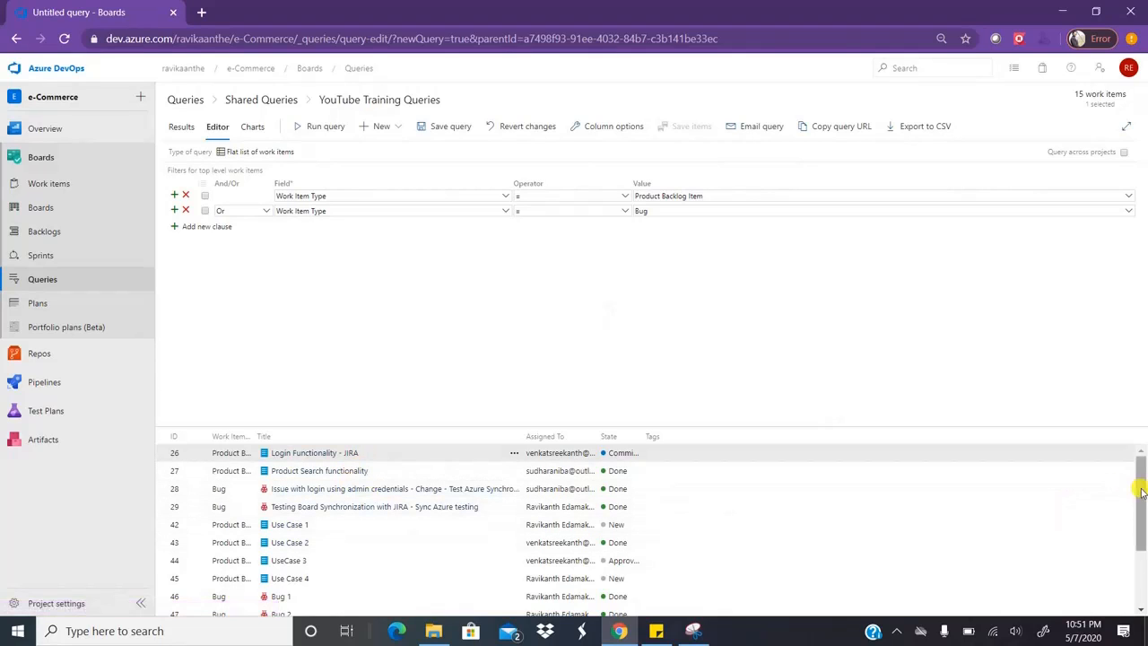
{"action": "mouse_move", "coordinate": [1142, 491]}
{"action": "left_mouse_down"}
{"action": "mouse_move", "coordinate": [1142, 574]}
{"action": "mouse_move", "coordinate": [1142, 472]}
{"action": "left_mouse_up"}
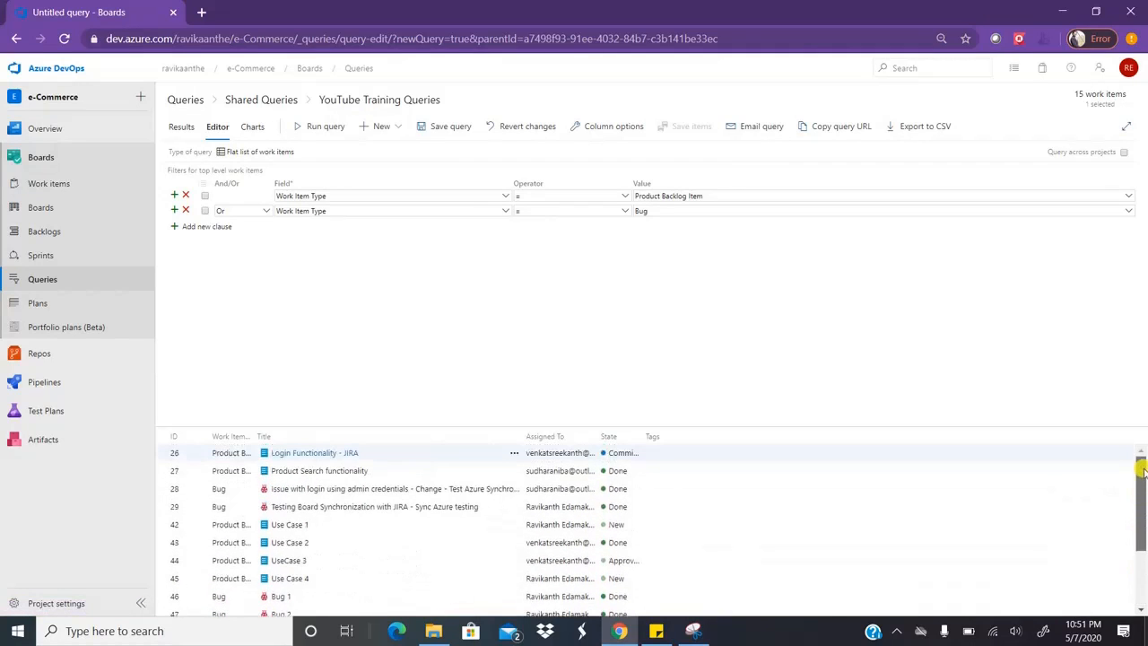
{"action": "left_click", "coordinate": [449, 131]}
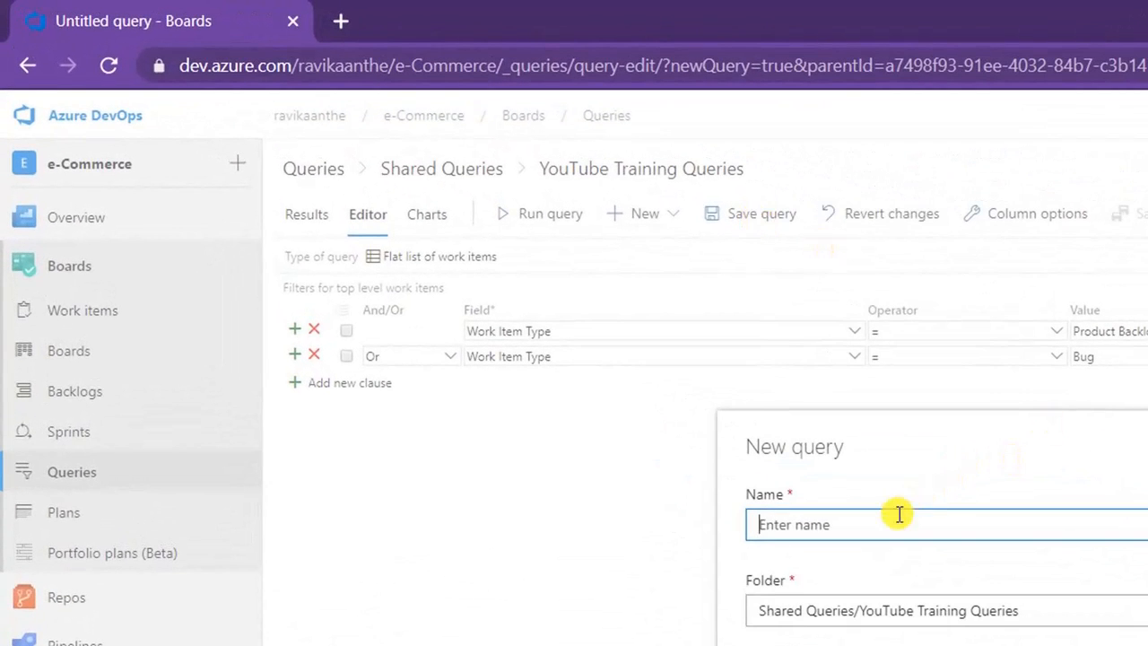
{"action": "type", "text": "Requirement a"}
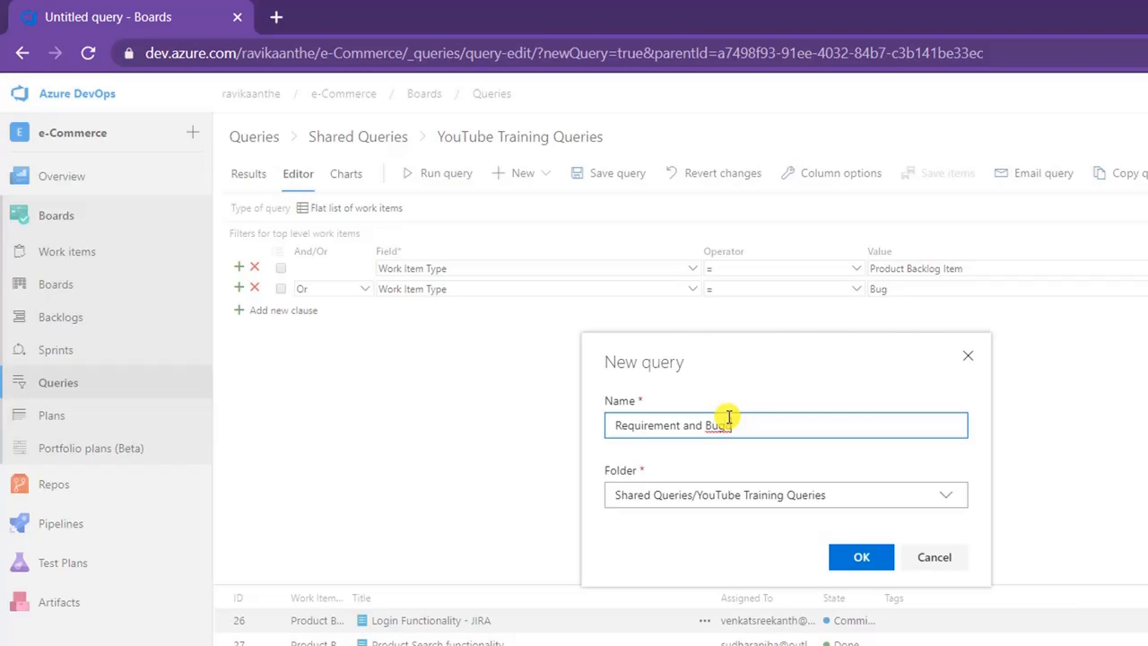
{"action": "type", "text": "nd Bugd"}
{"action": "left_click", "coordinate": [863, 558]}
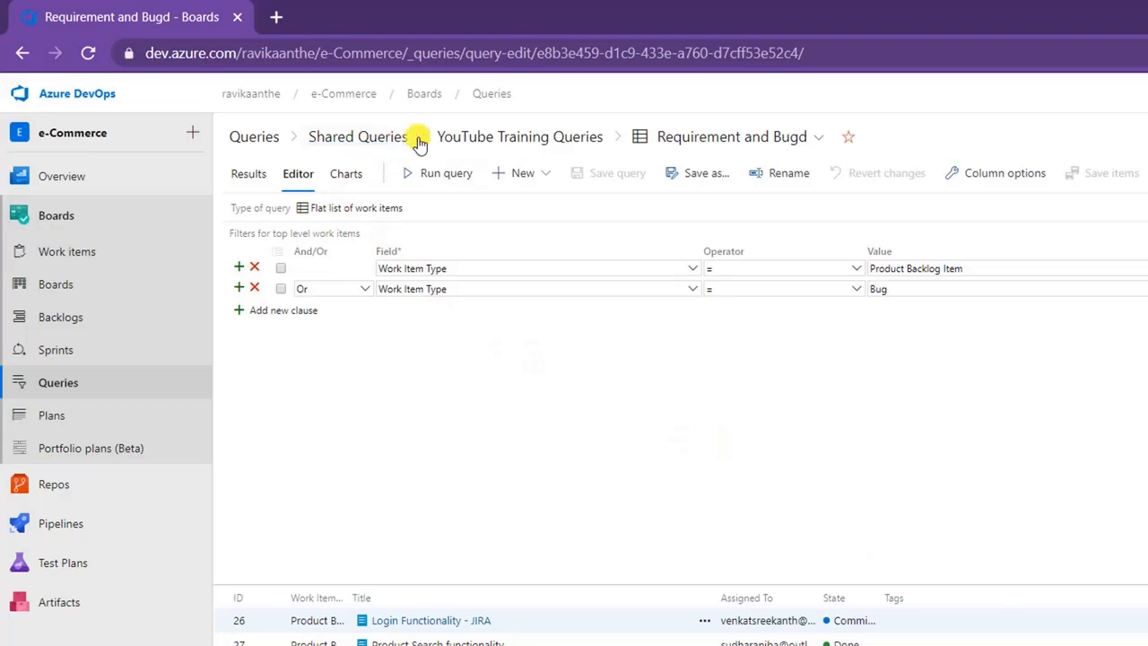
{"action": "left_click", "coordinate": [487, 142]}
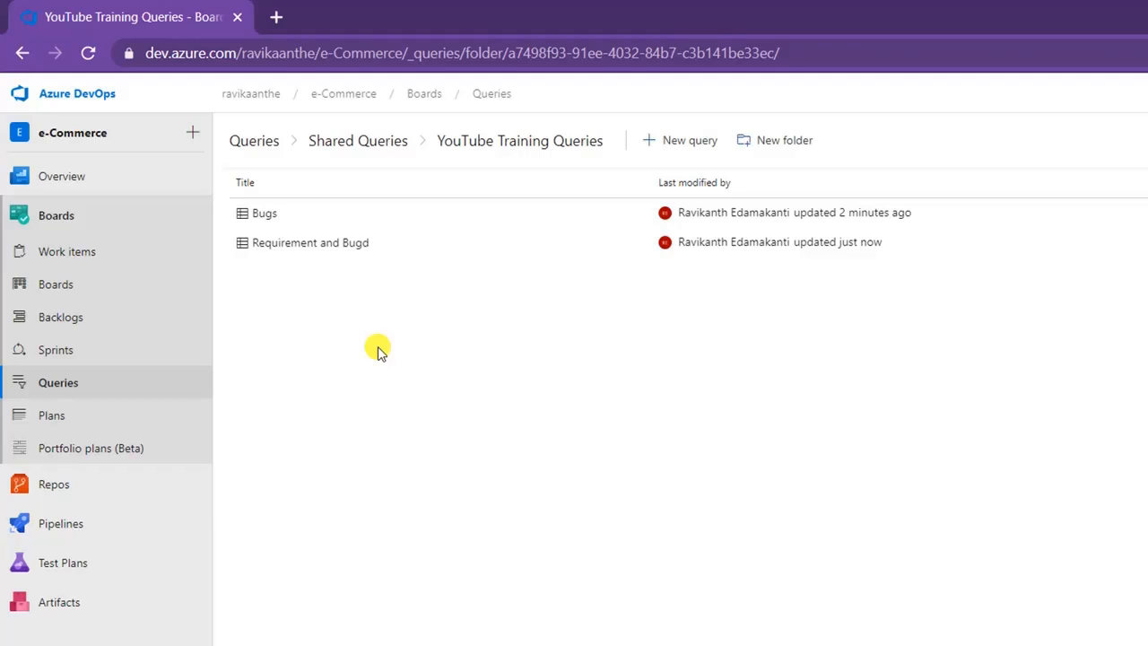
- Open the e-Commerce Team's YouTube Session Dashboard from the list of all project dashboards
{"action": "mouse_move", "coordinate": [130, 182]}
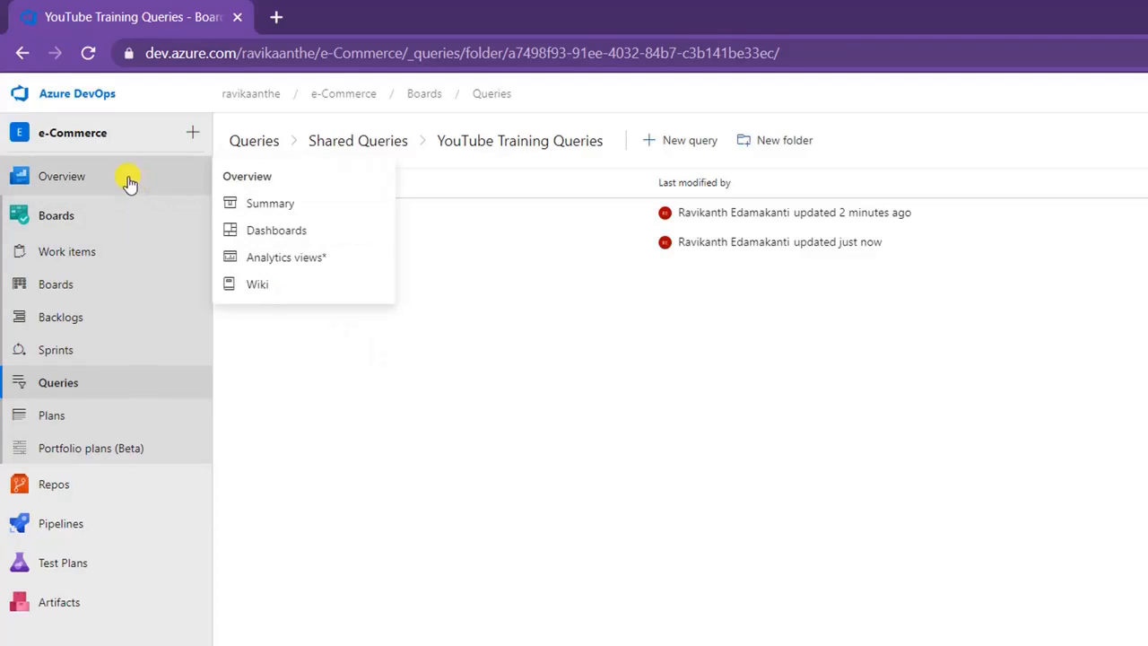
{"action": "left_click", "coordinate": [303, 235]}
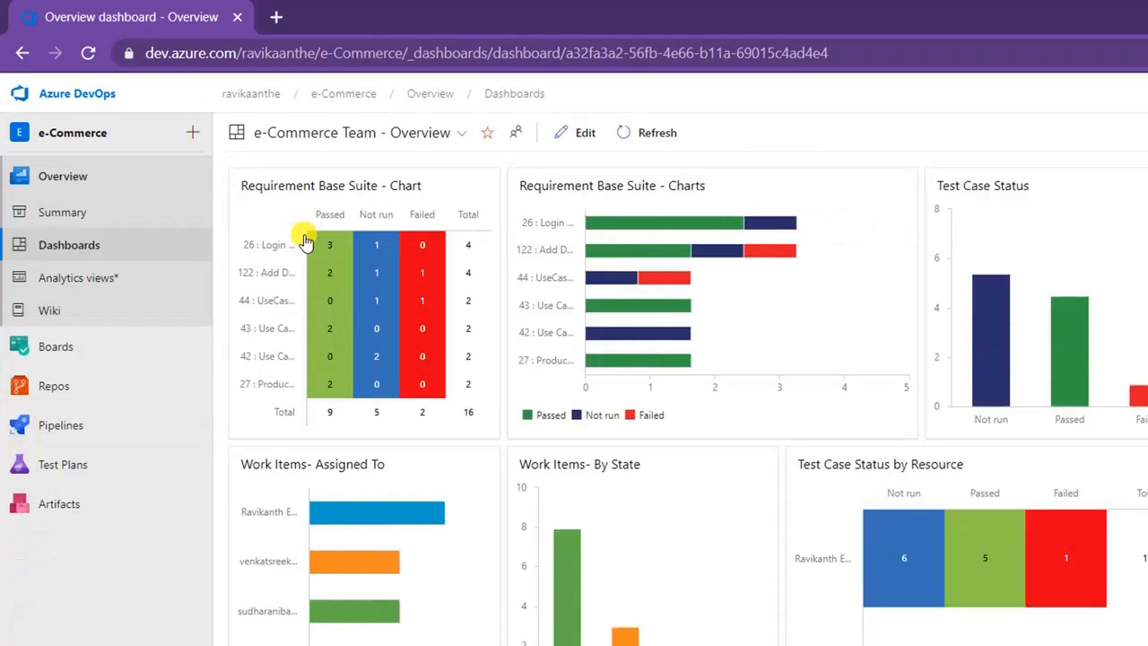
{"action": "left_click", "coordinate": [462, 135]}
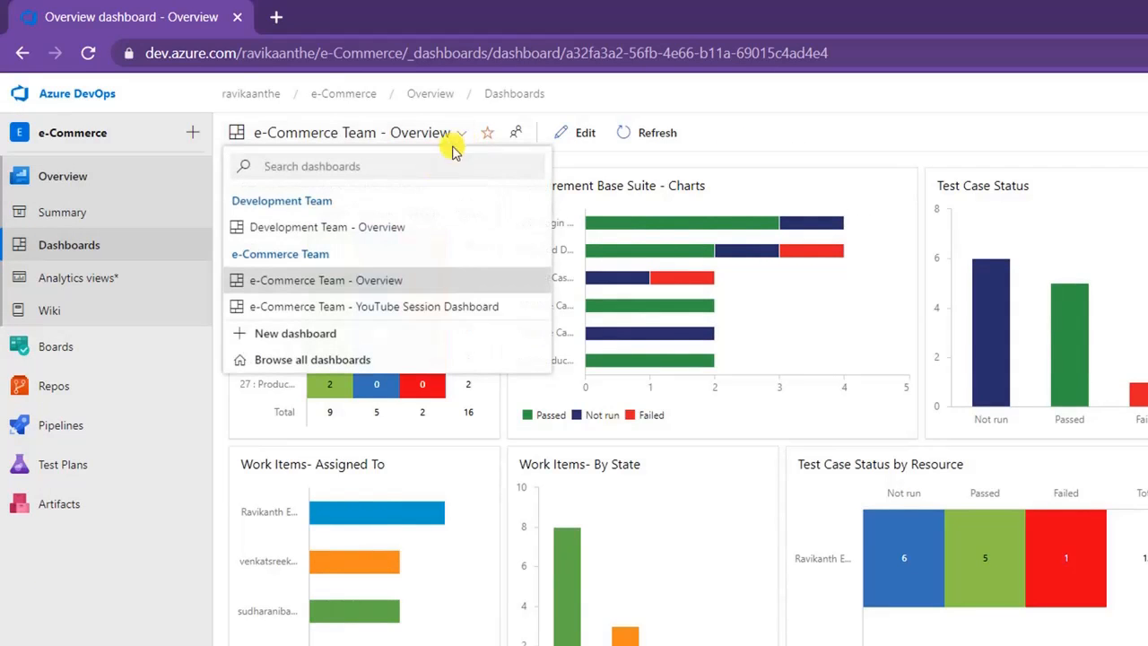
{"action": "left_click", "coordinate": [300, 359]}
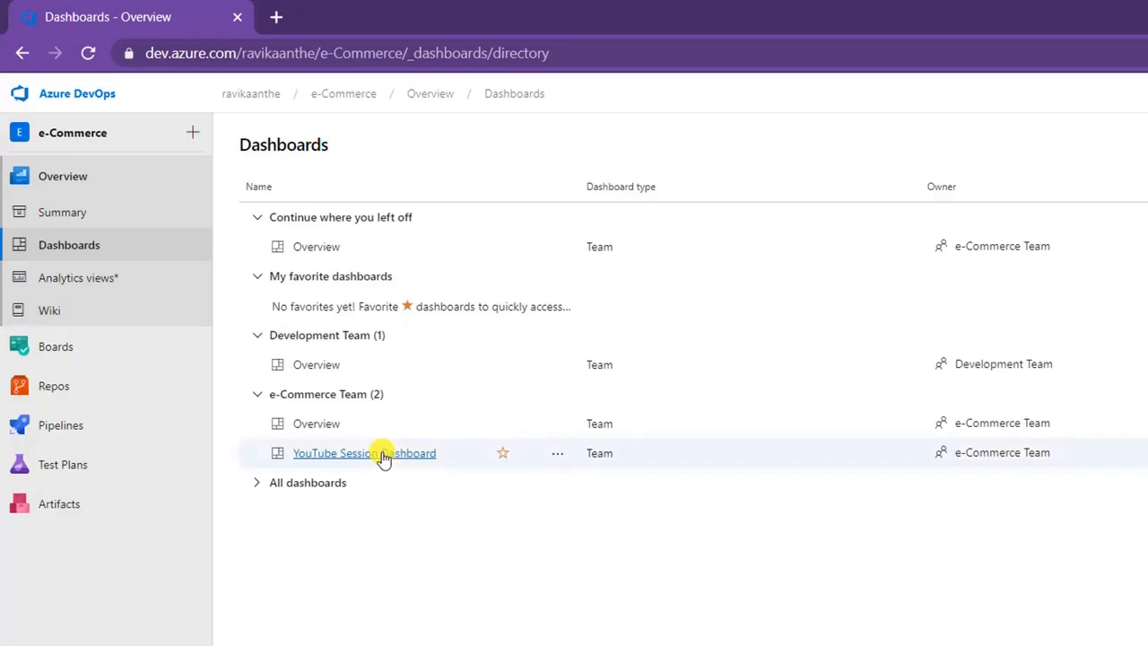
{"action": "left_click", "coordinate": [384, 456]}
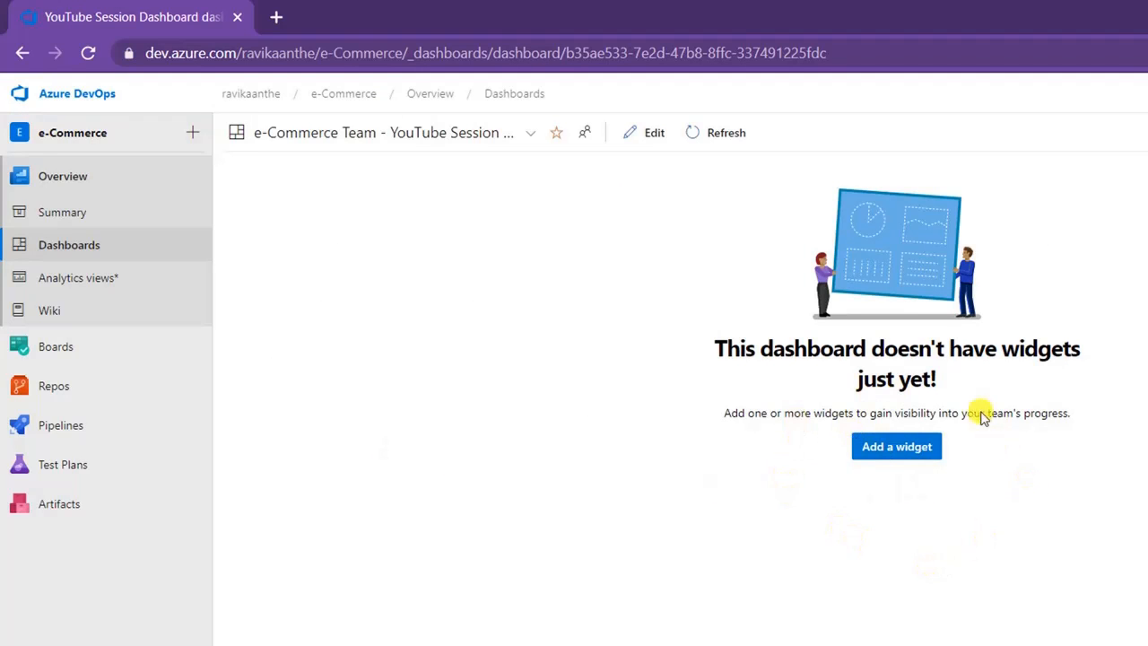
- Add a Chart for Work Items widget to the empty YouTube Session Dashboard
{"action": "left_click", "coordinate": [916, 453]}
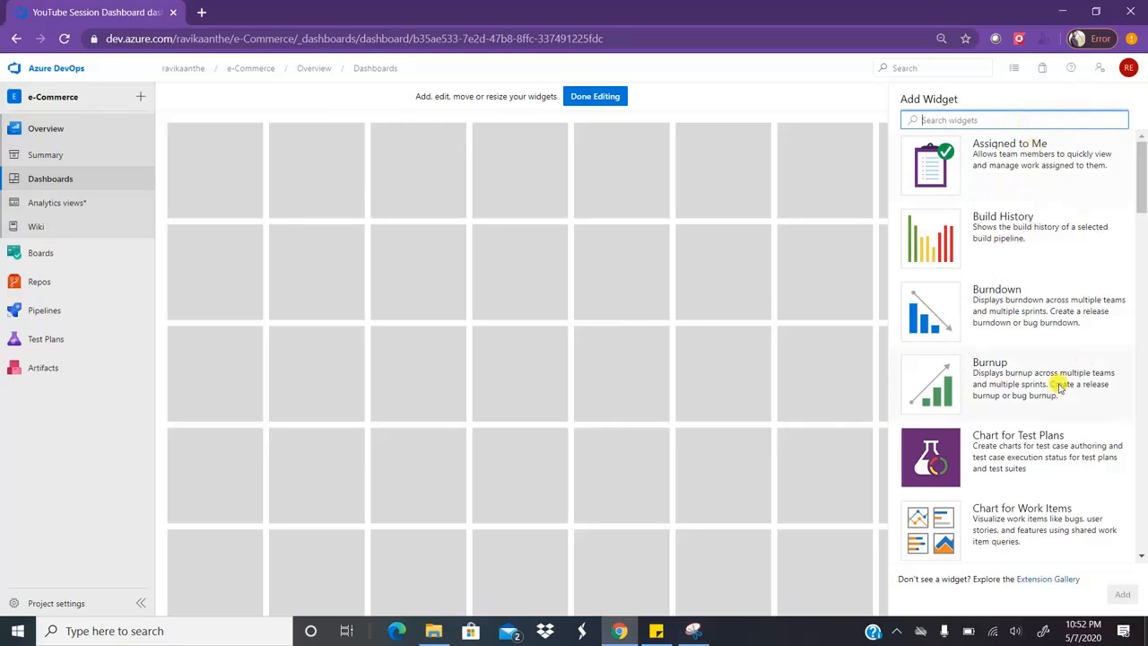
{"action": "left_click", "coordinate": [1041, 521]}
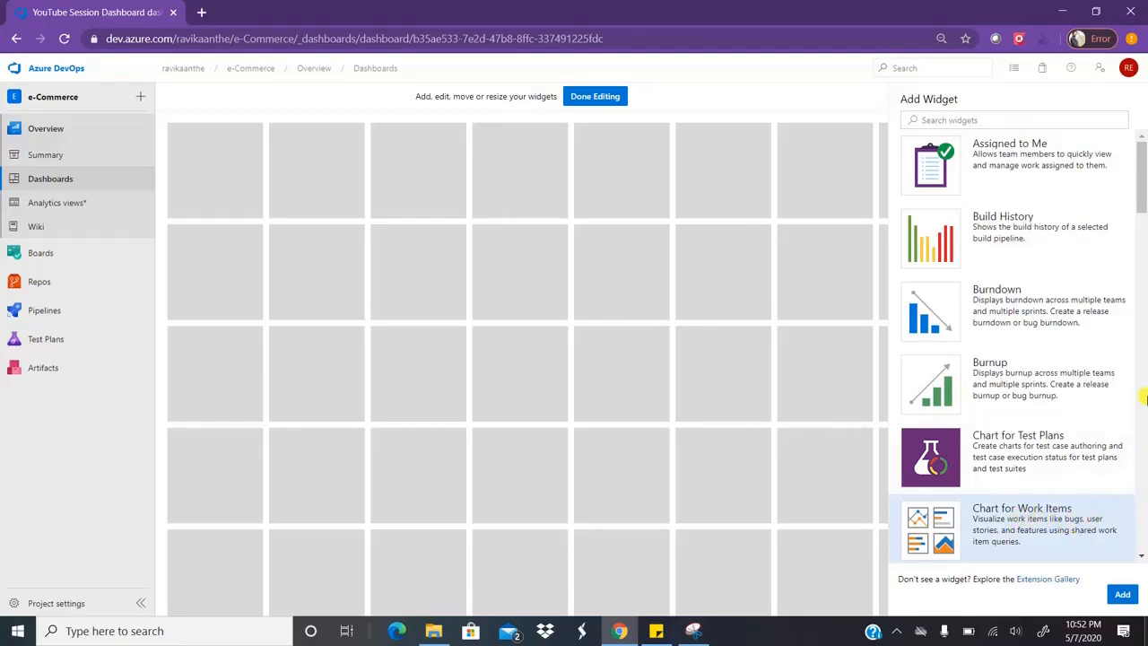
{"action": "scroll", "coordinate": [1020, 349], "scroll_direction": "down", "scroll_amount": 2}
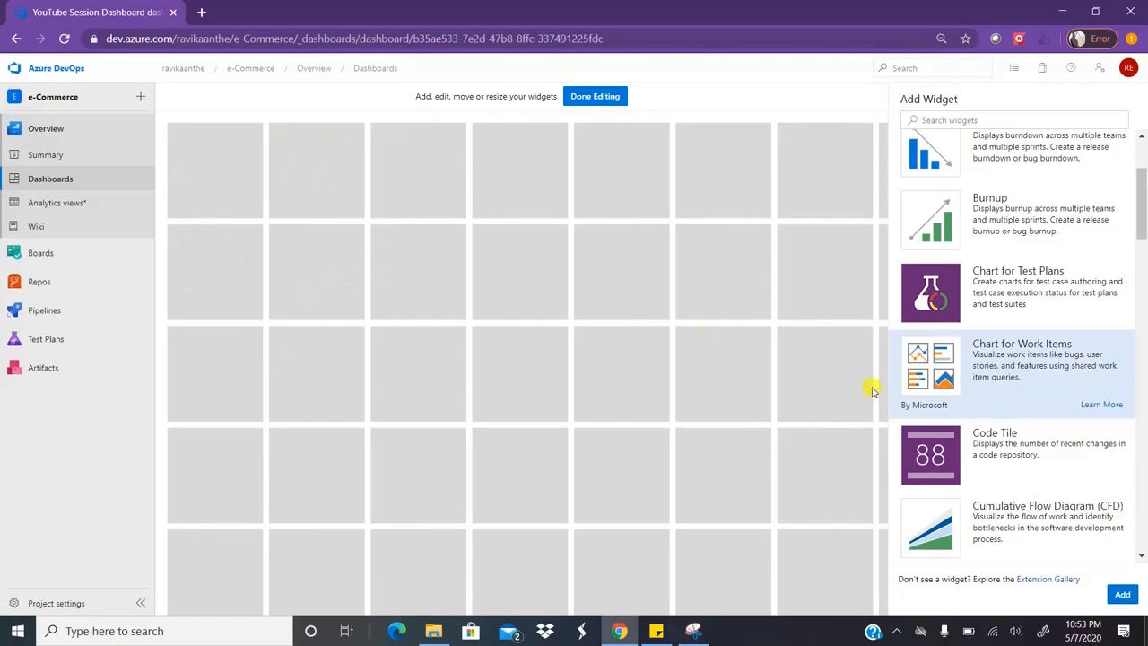
{"action": "left_click", "coordinate": [1122, 593]}
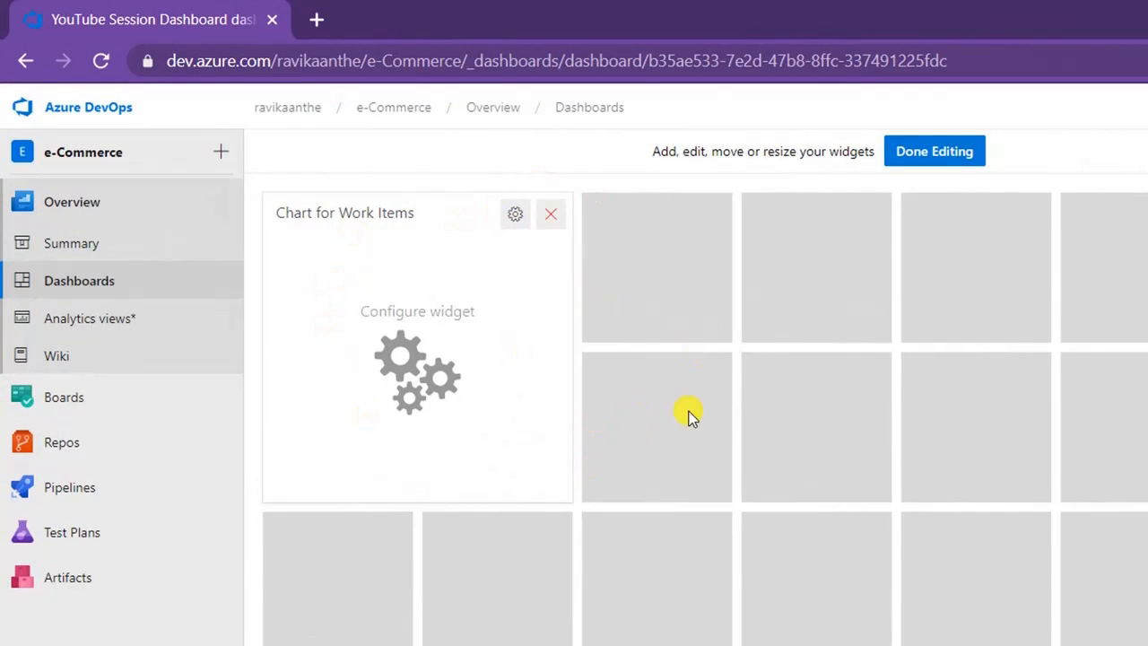
- Open the Chart for Work Items widget's configuration and set its width to 3 and height to 2
{"action": "left_click", "coordinate": [516, 220]}
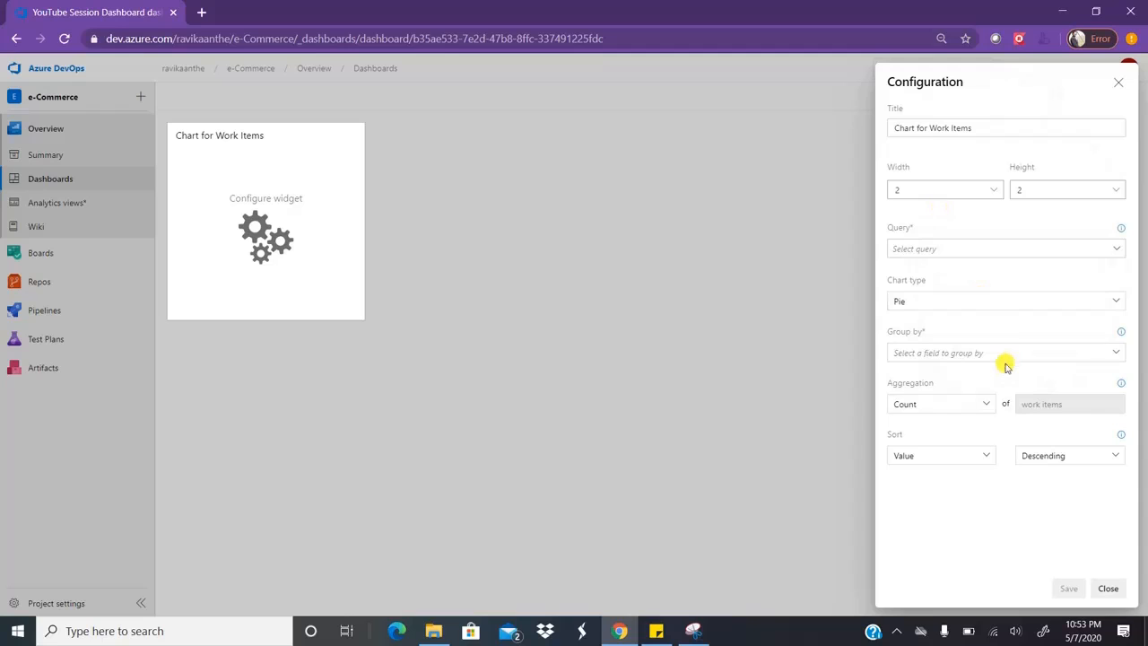
{"action": "left_click", "coordinate": [994, 190]}
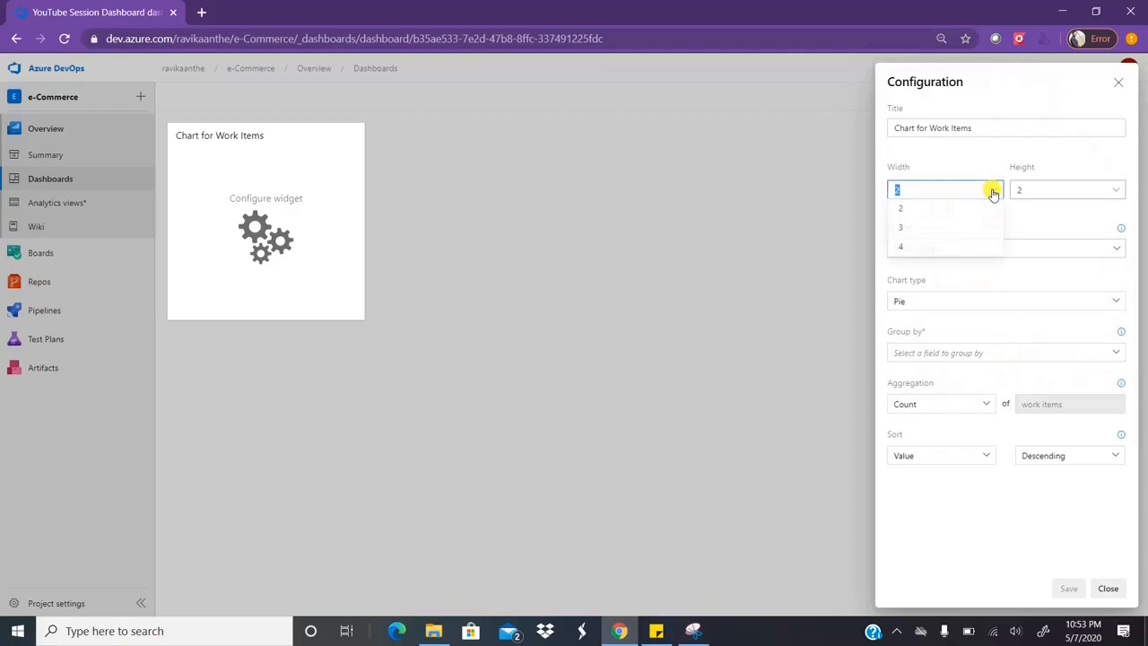
{"action": "left_click", "coordinate": [923, 240]}
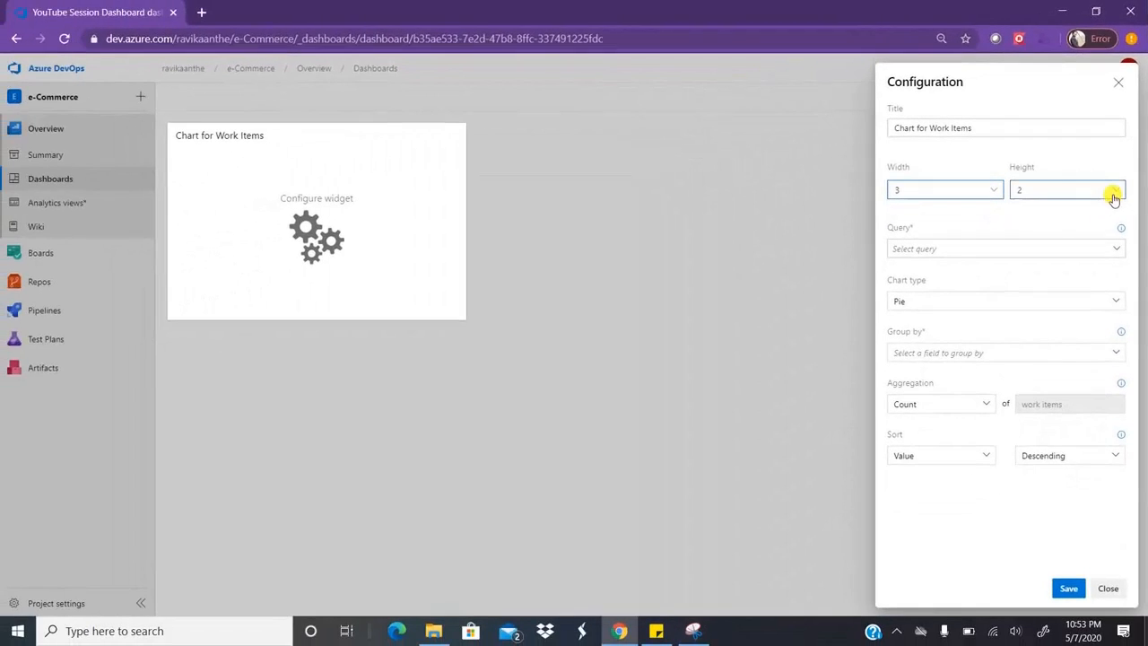
{"action": "left_click", "coordinate": [1112, 198]}
{"action": "left_click", "coordinate": [1062, 237]}
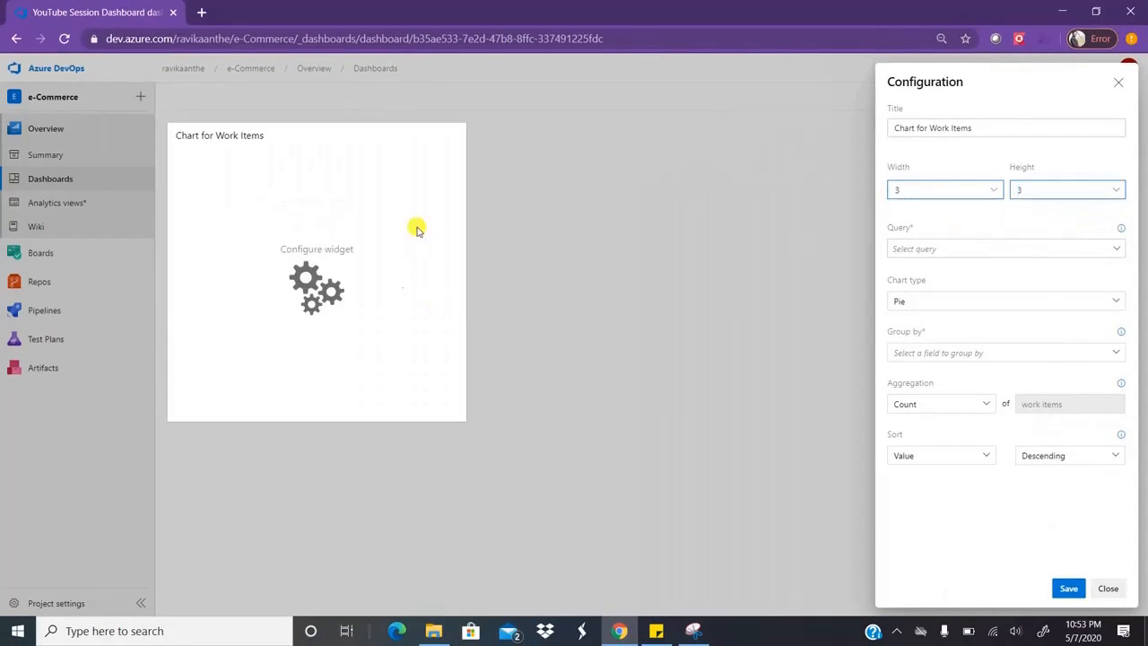
{"action": "left_click", "coordinate": [1115, 190]}
{"action": "left_click", "coordinate": [1033, 212]}
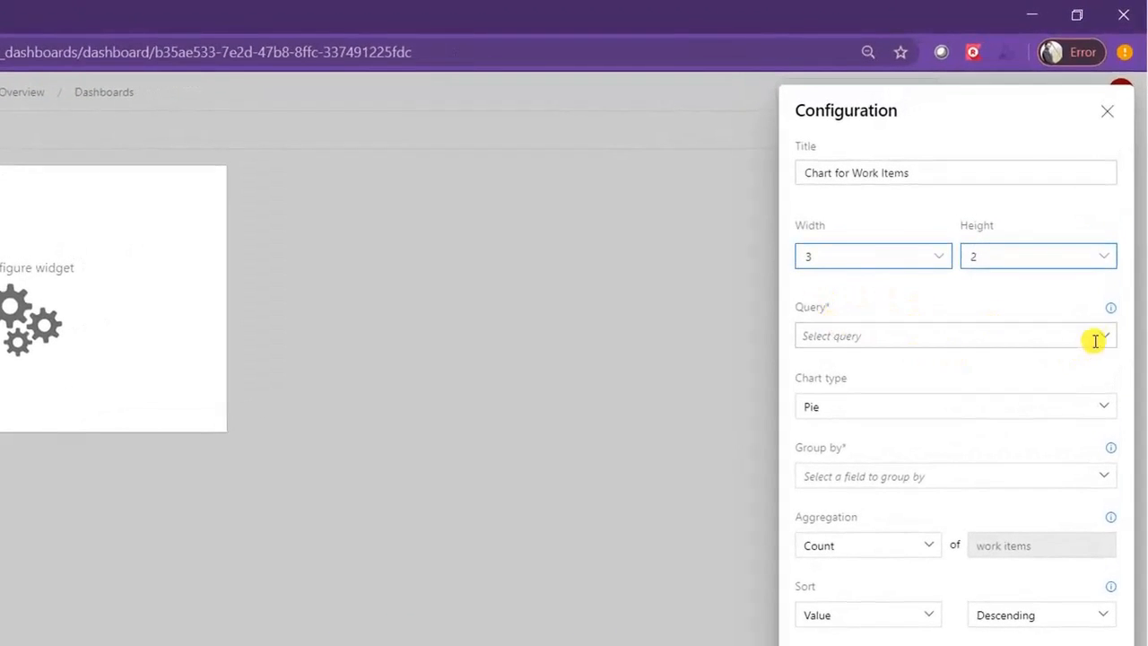
- Choose the Bugs query from Shared Queries/YouTube Training Queries as the chart widget's data source
{"action": "left_click", "coordinate": [1106, 338]}
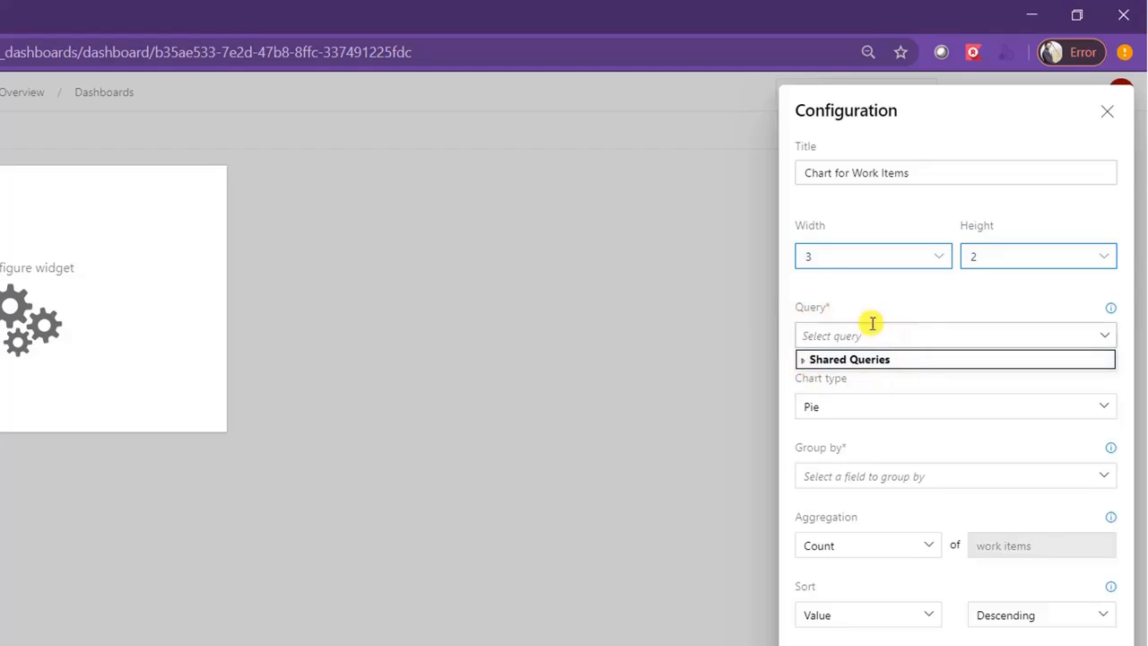
{"action": "left_click", "coordinate": [805, 361]}
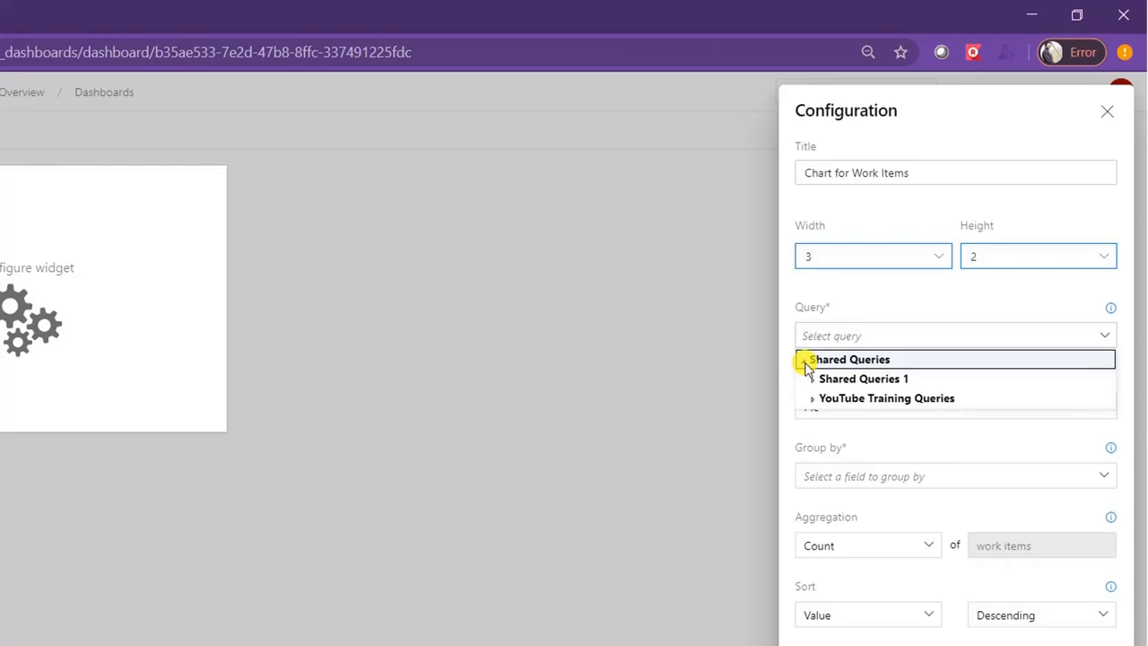
{"action": "left_click", "coordinate": [814, 401]}
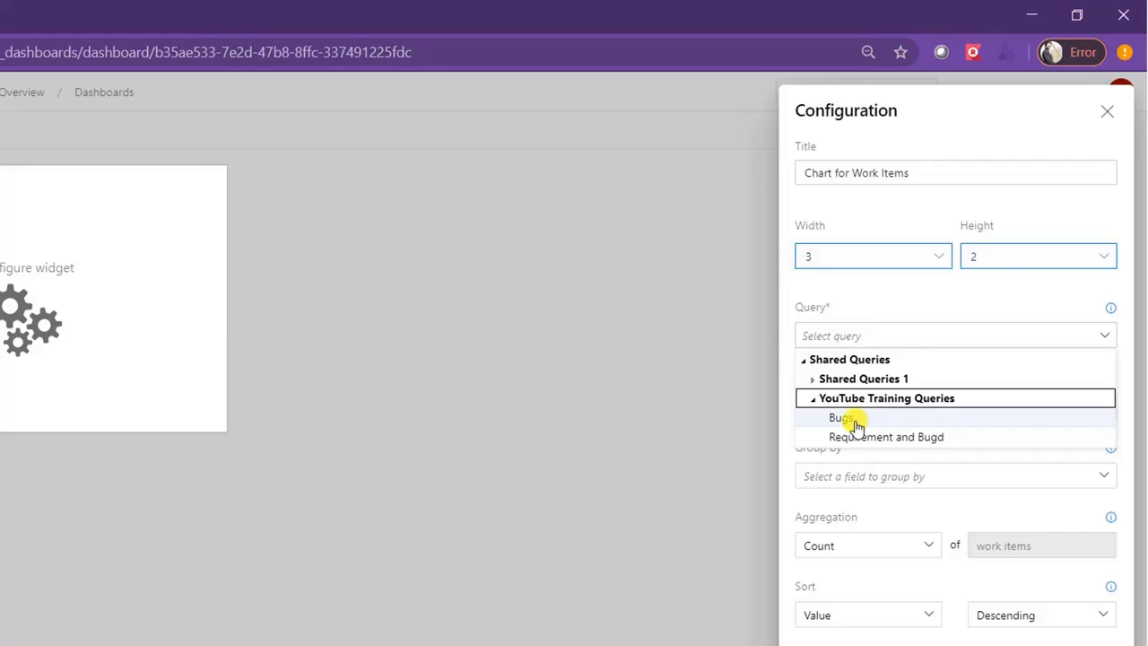
{"action": "left_click", "coordinate": [848, 419]}
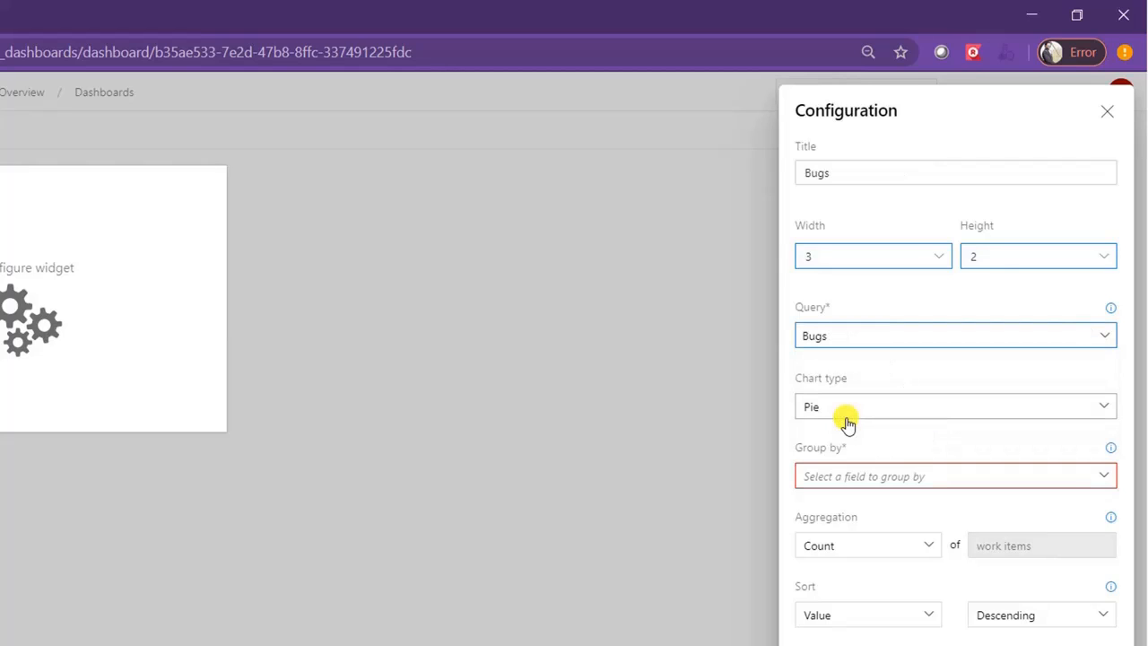
- Set the Bugs widget's chart type to Column
{"action": "left_click", "coordinate": [1105, 408]}
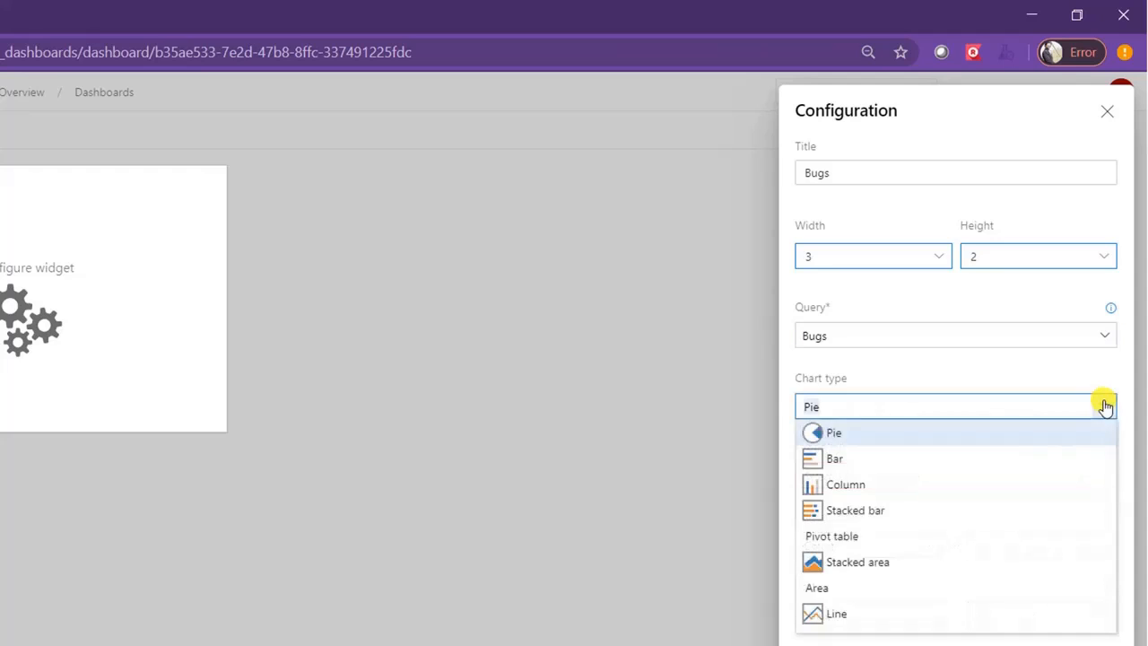
{"action": "left_click", "coordinate": [864, 488]}
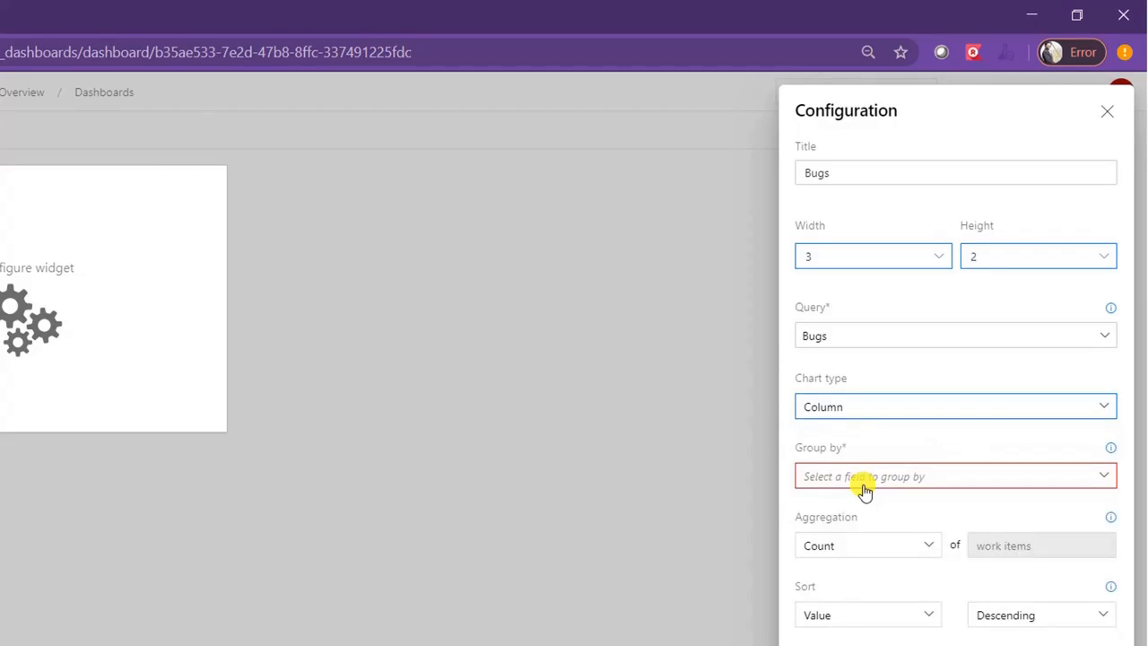
{"action": "left_click", "coordinate": [1107, 409]}
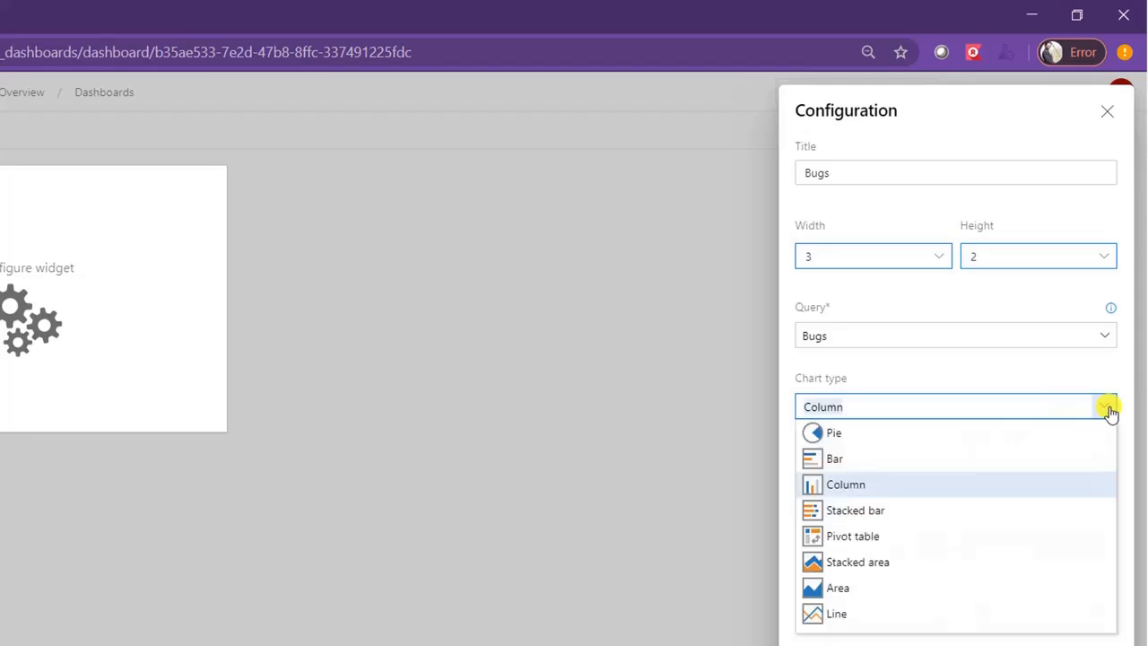
{"action": "left_click", "coordinate": [864, 484]}
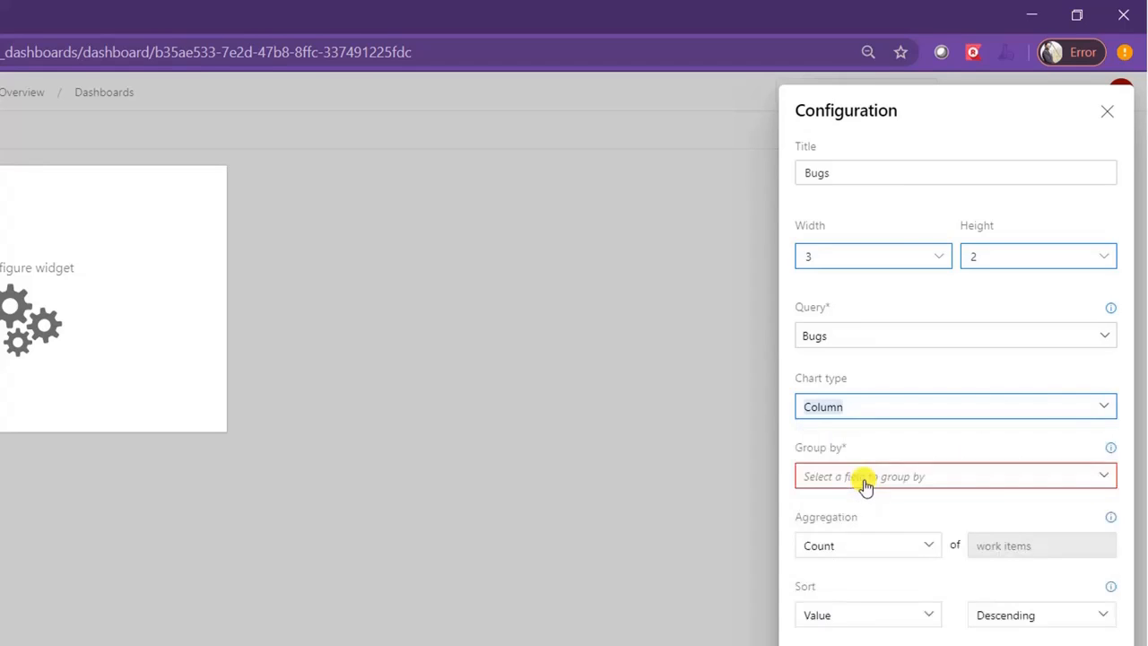
- Group the Bugs column chart by State and set the Approved series colour to dark green (#207752)
{"action": "left_click", "coordinate": [1104, 488]}
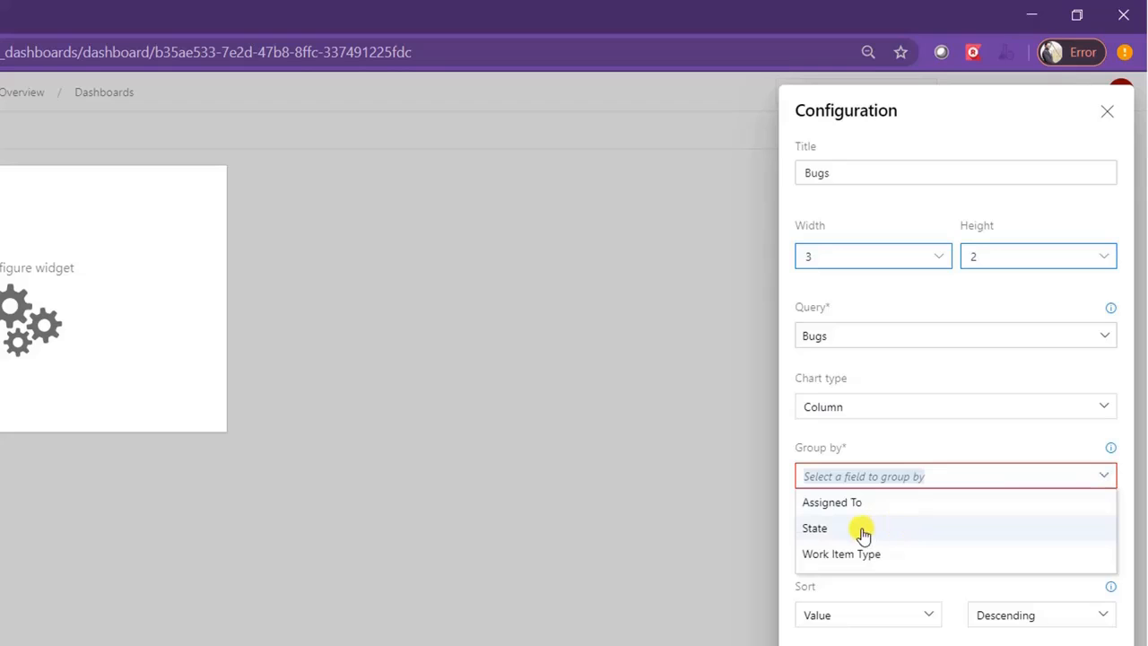
{"action": "left_click", "coordinate": [863, 535]}
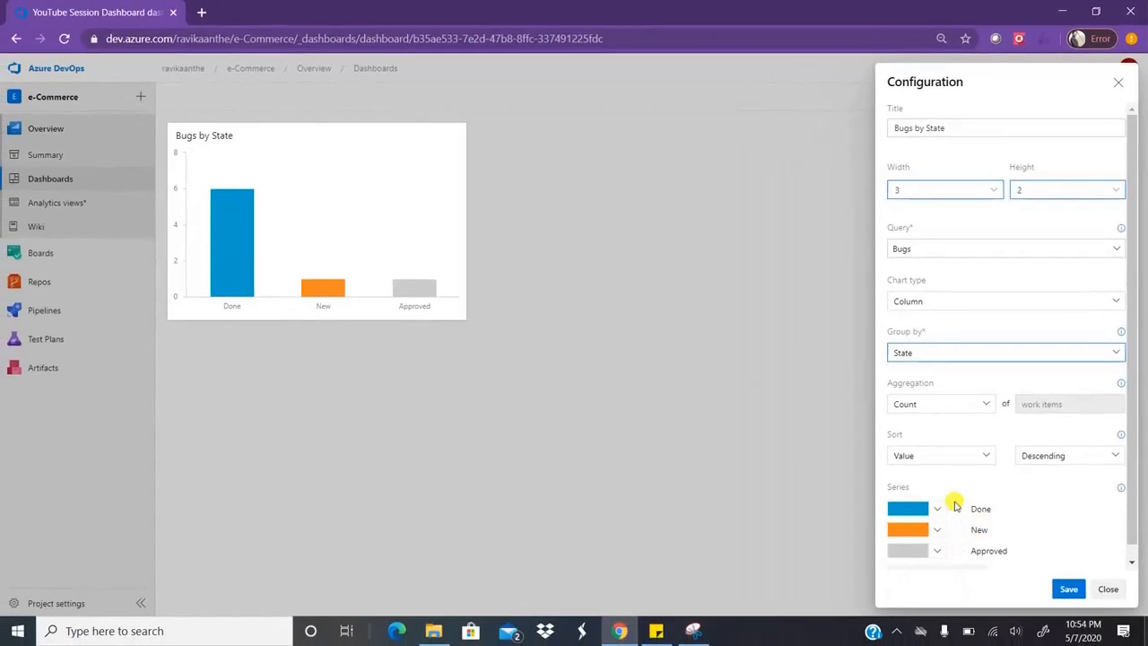
{"action": "left_click", "coordinate": [929, 570]}
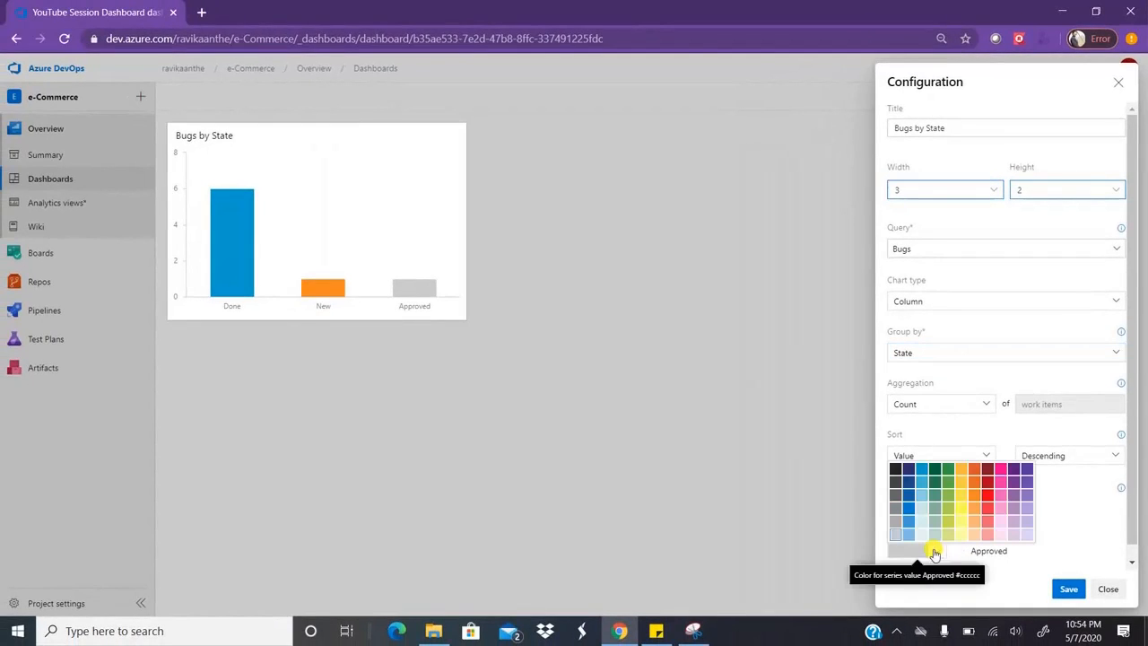
{"action": "left_click", "coordinate": [934, 489]}
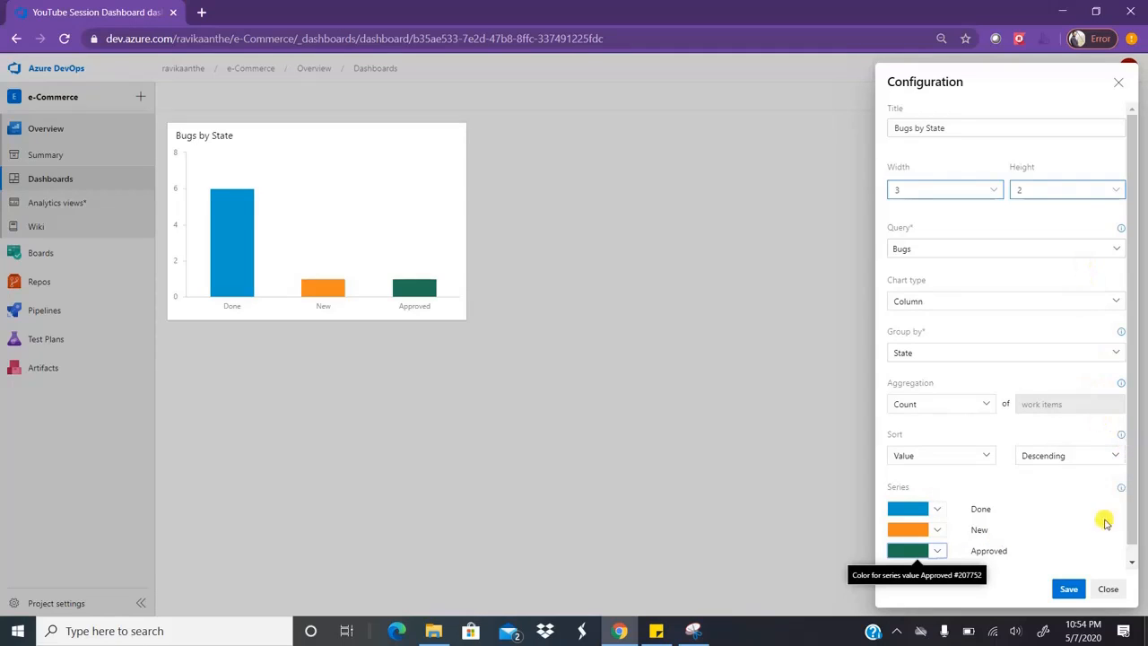
- Save the Bugs by State widget configuration and finish editing the dashboard to view the chart's bars
{"action": "left_click", "coordinate": [1067, 587]}
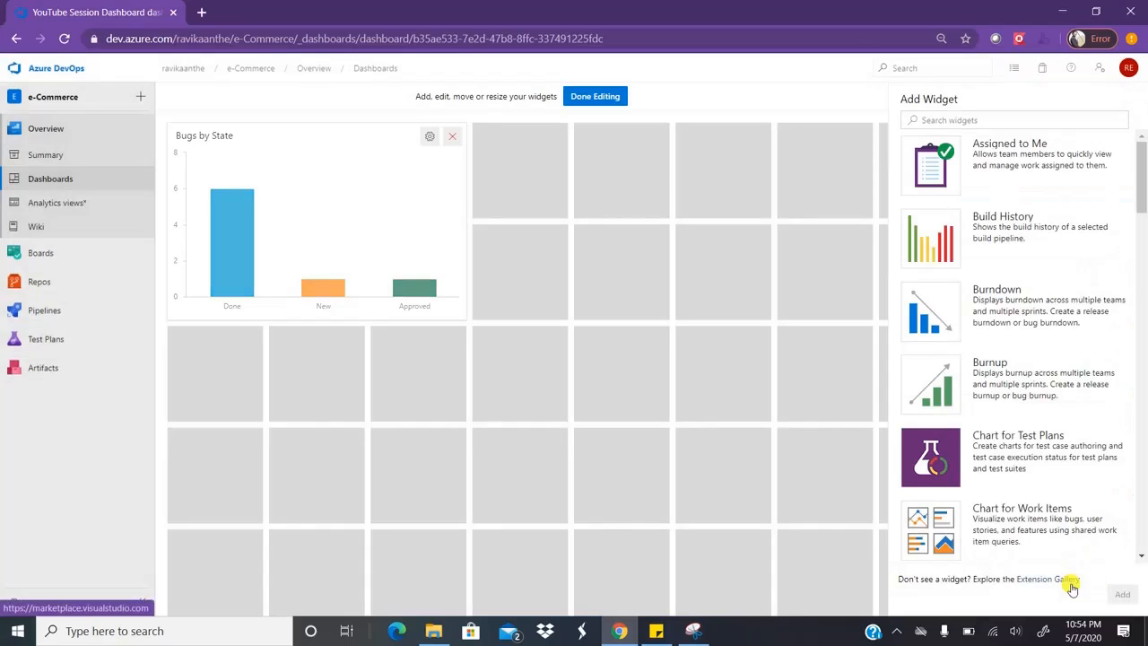
{"action": "left_click", "coordinate": [605, 98]}
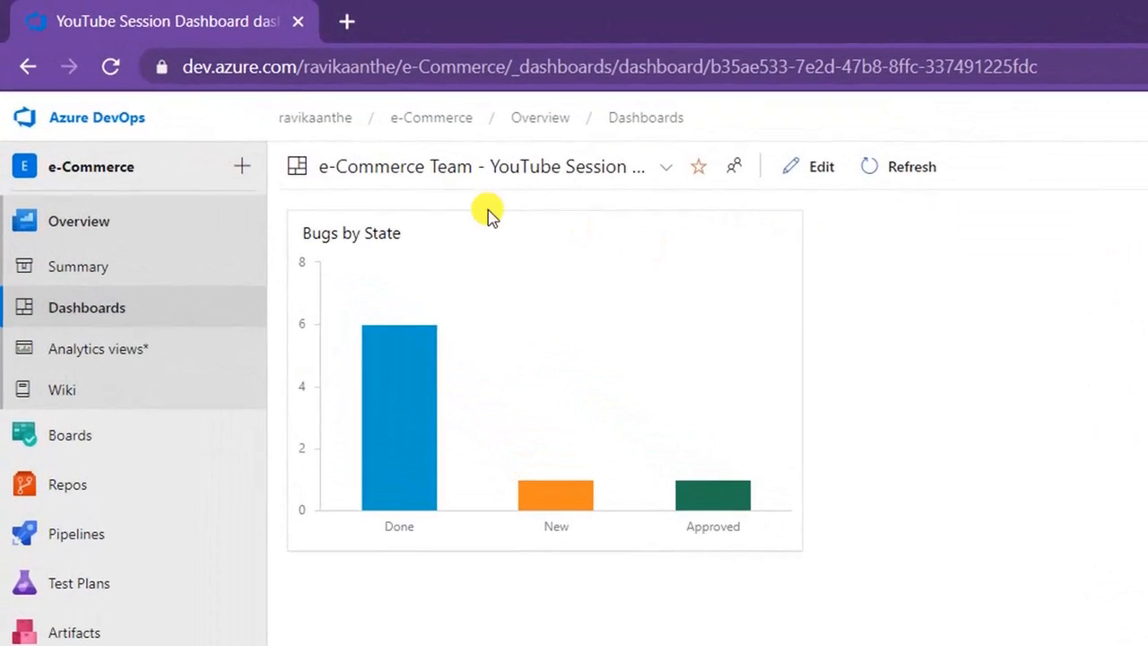
{"action": "mouse_move", "coordinate": [406, 427]}
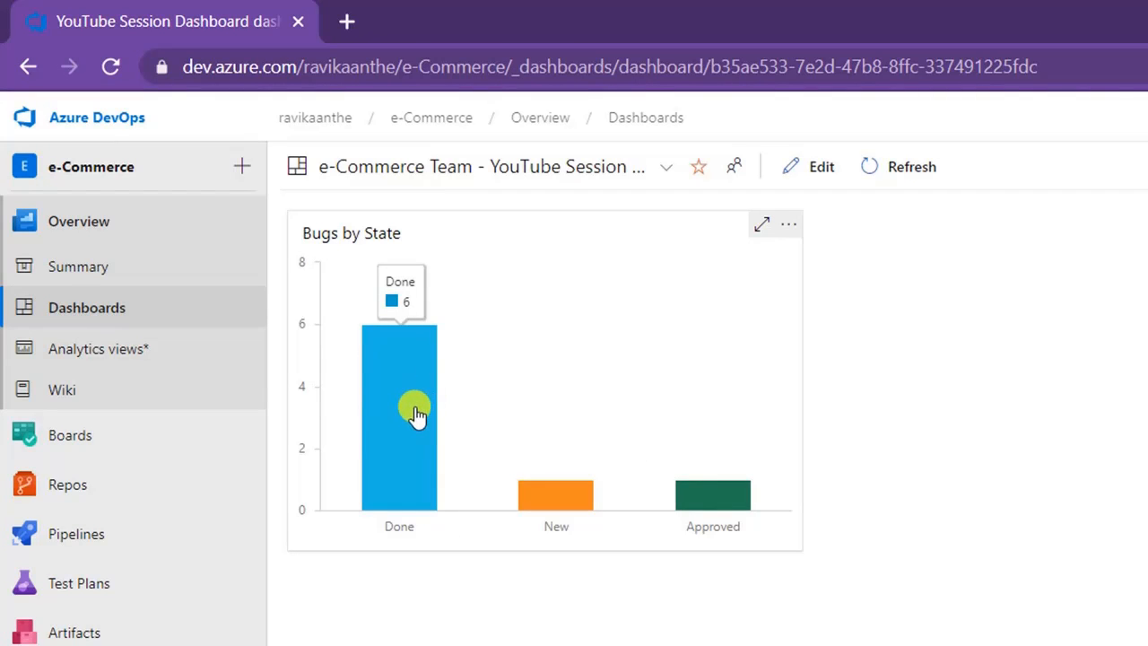
{"action": "mouse_move", "coordinate": [568, 505]}
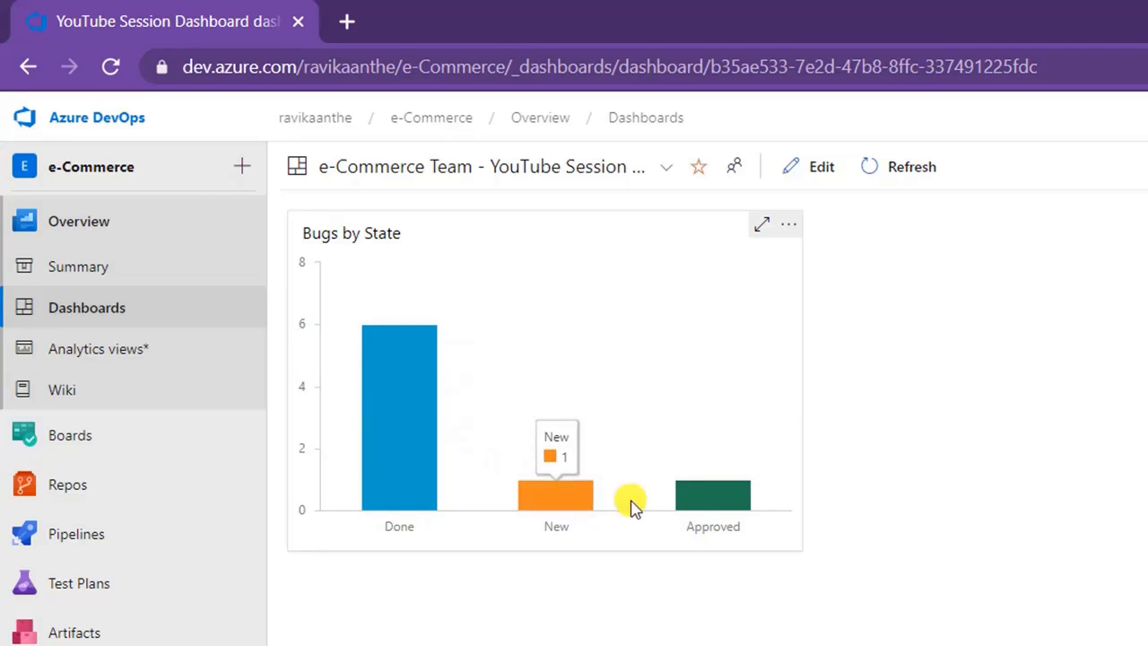
{"action": "mouse_move", "coordinate": [718, 502]}
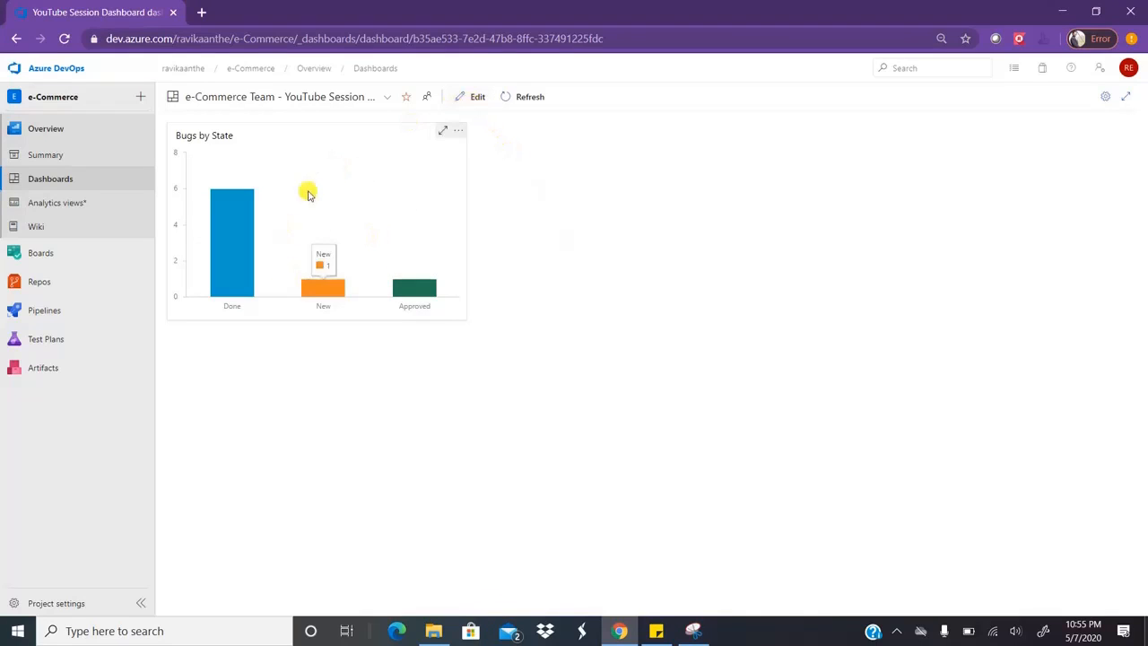
- Change the Bugs by State widget's chart type to Pie, save it and finish editing the dashboard
{"action": "left_click", "coordinate": [476, 98]}
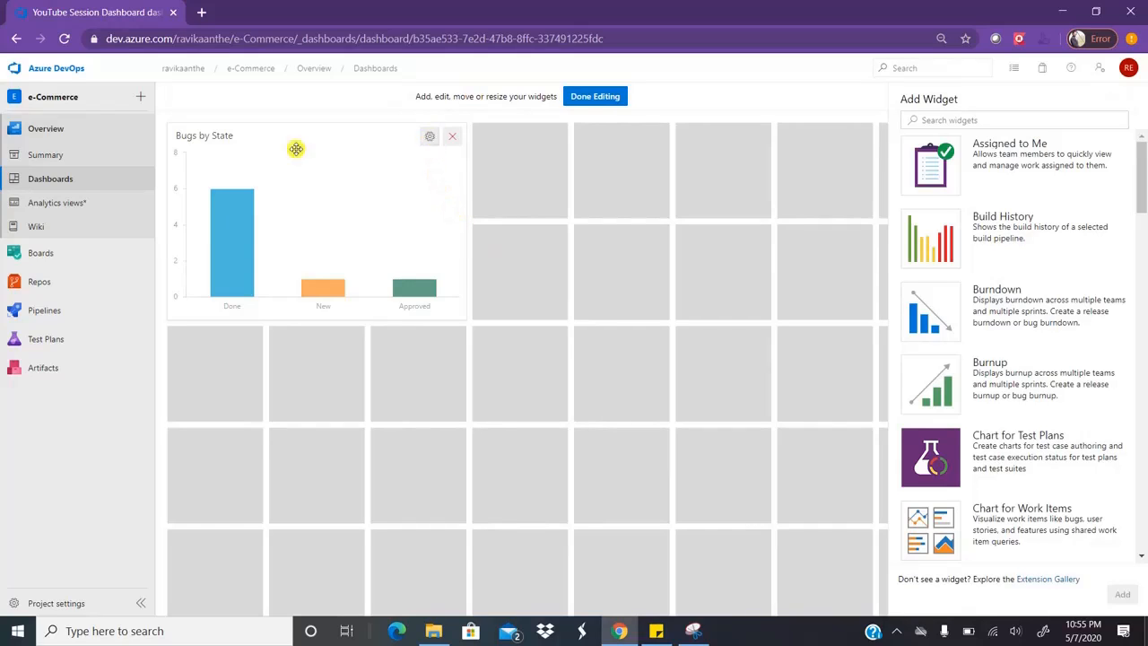
{"action": "left_click", "coordinate": [430, 144]}
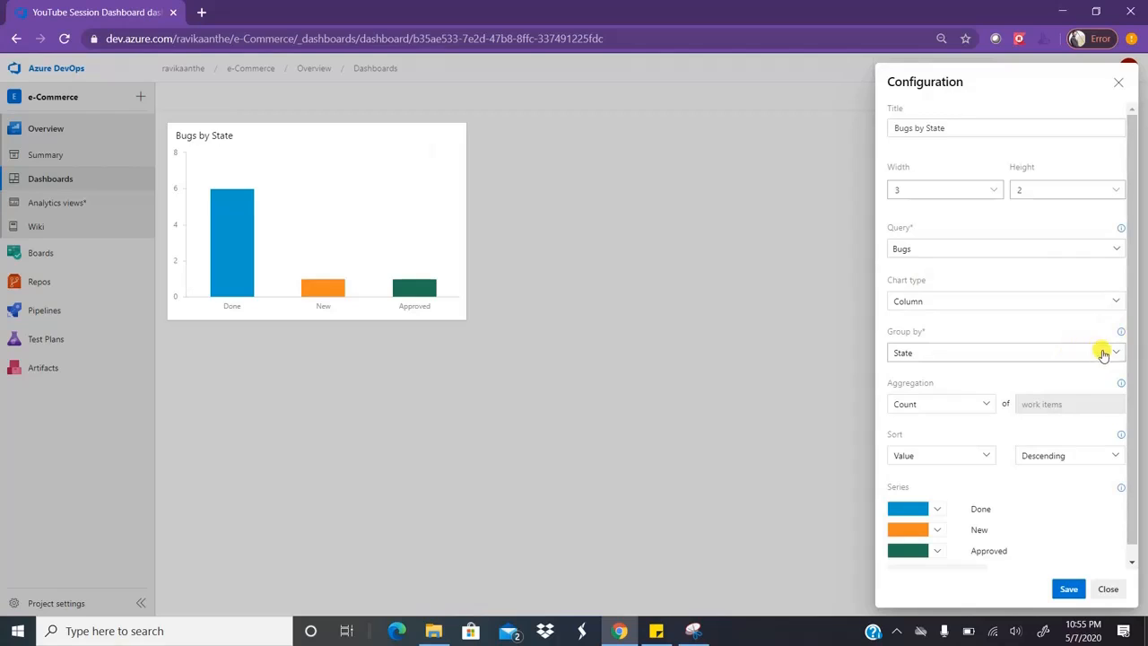
{"action": "left_click", "coordinate": [1115, 305]}
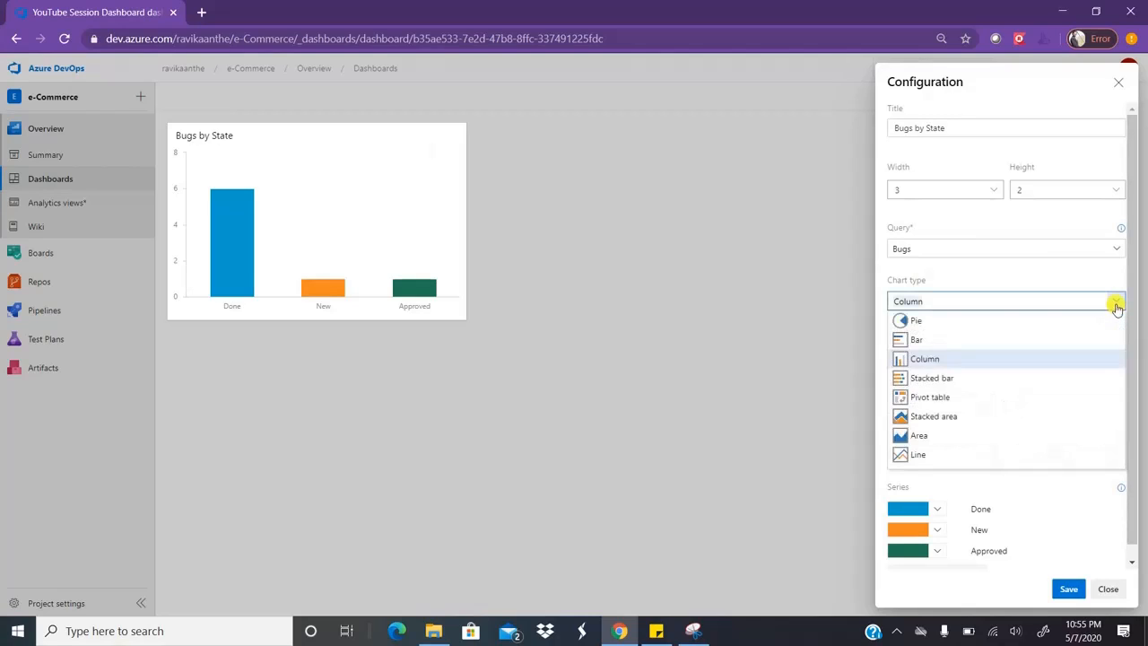
{"action": "left_click", "coordinate": [940, 323]}
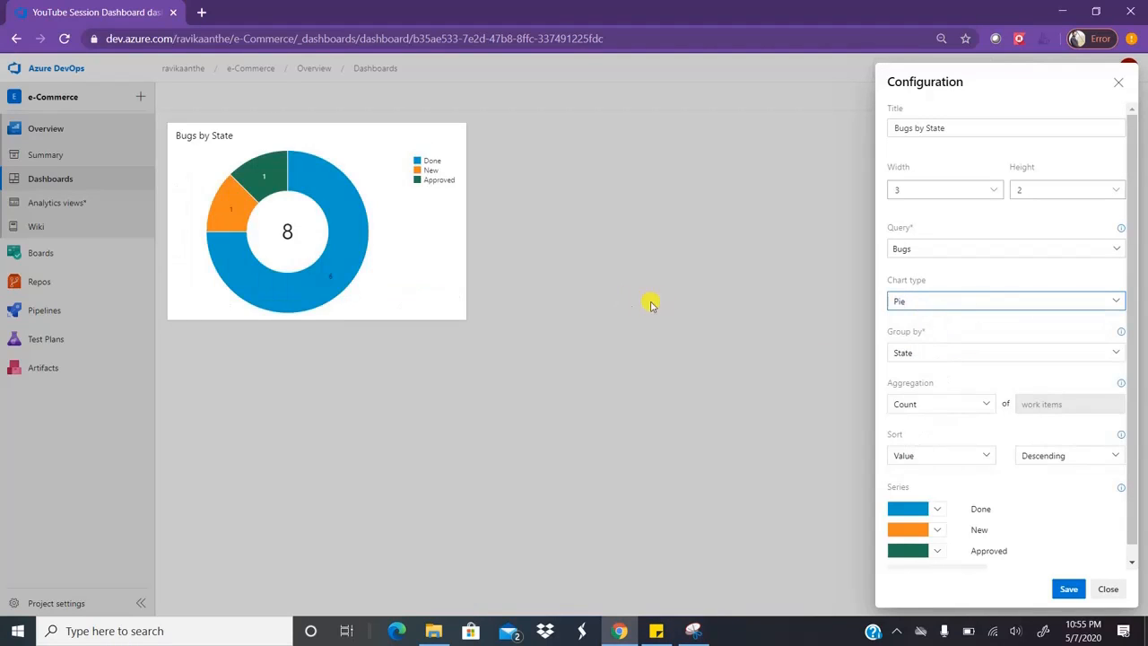
{"action": "left_click", "coordinate": [1068, 590]}
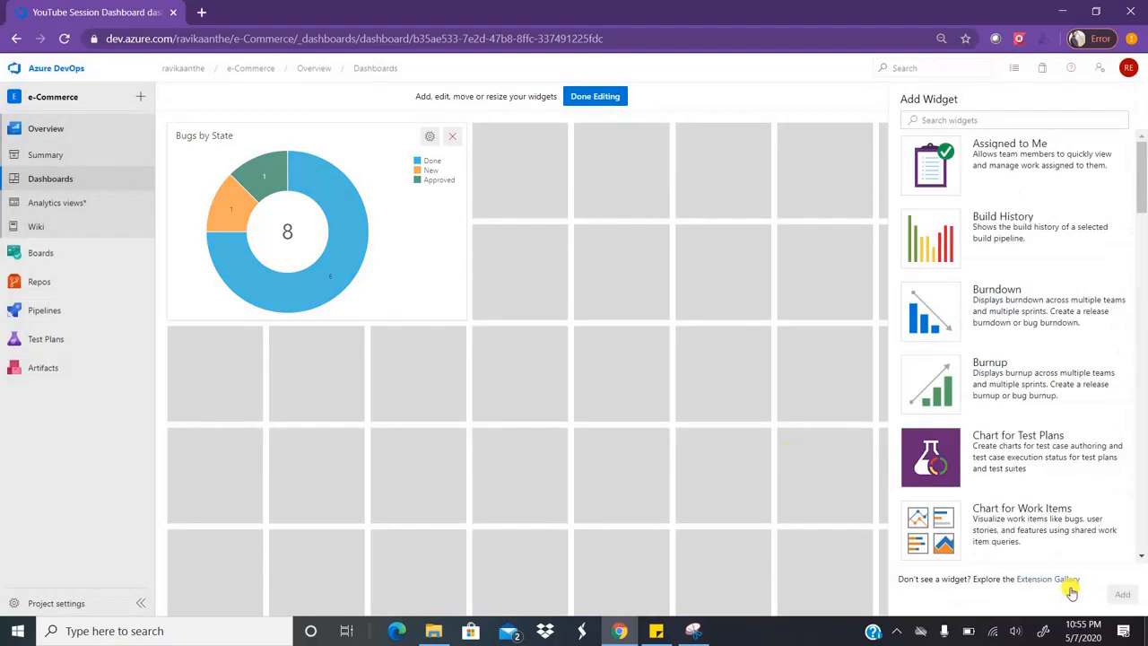
{"action": "left_click", "coordinate": [585, 96]}
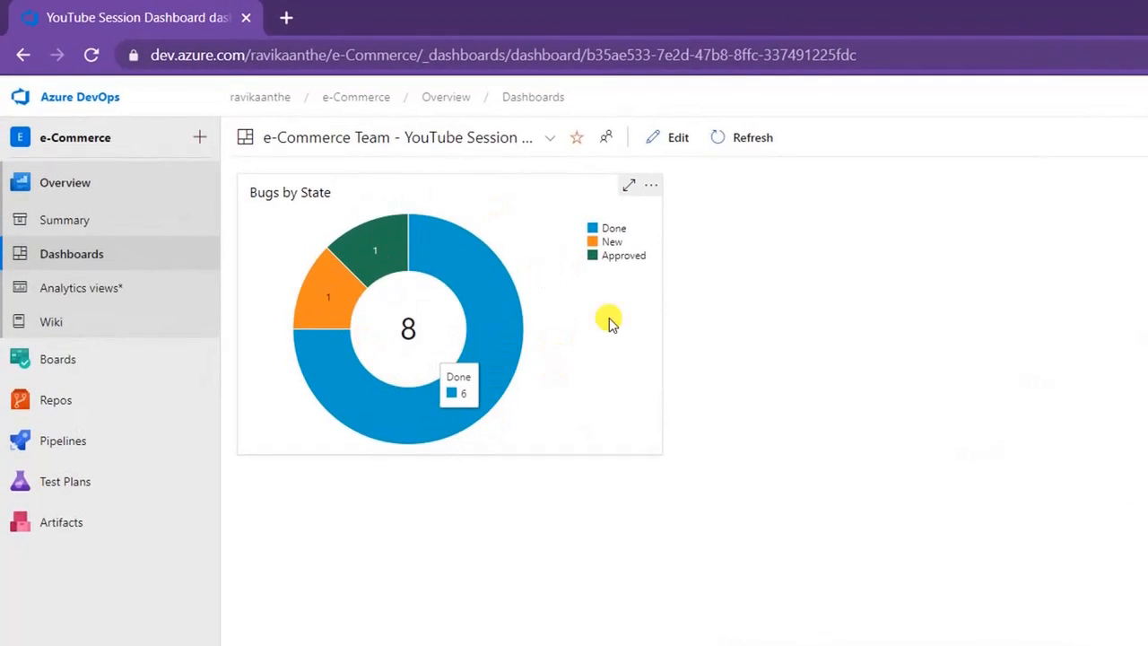
{"action": "mouse_move", "coordinate": [502, 316]}
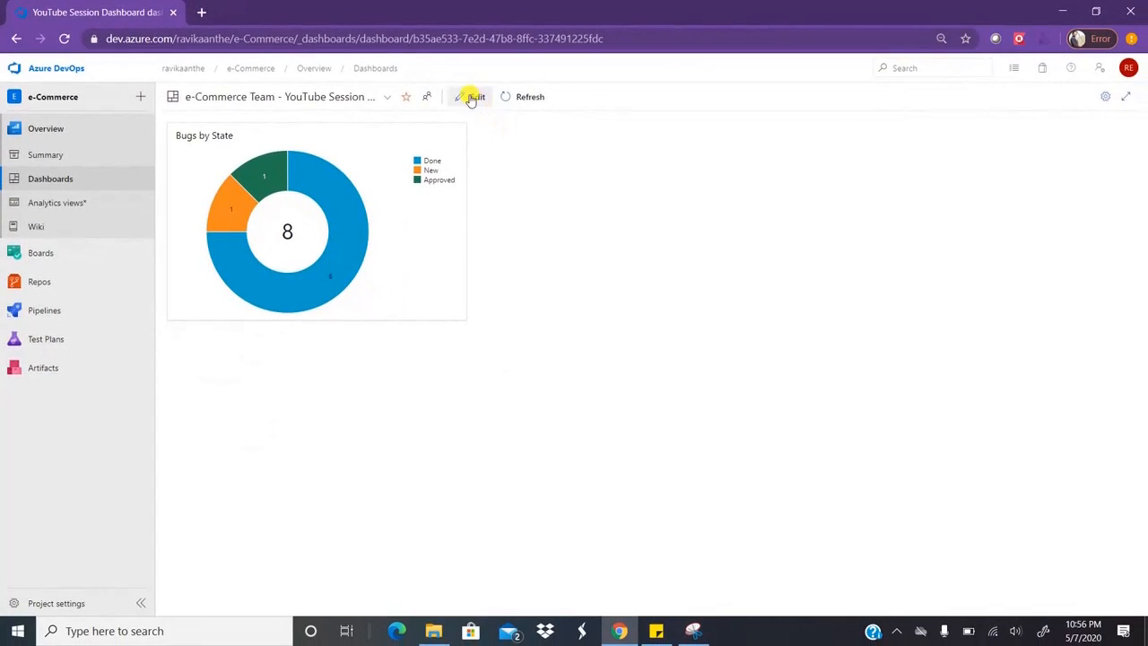
- Reopen the dashboard for editing and add a second Chart for Work Items widget beside Bugs by State
{"action": "left_click", "coordinate": [473, 96]}
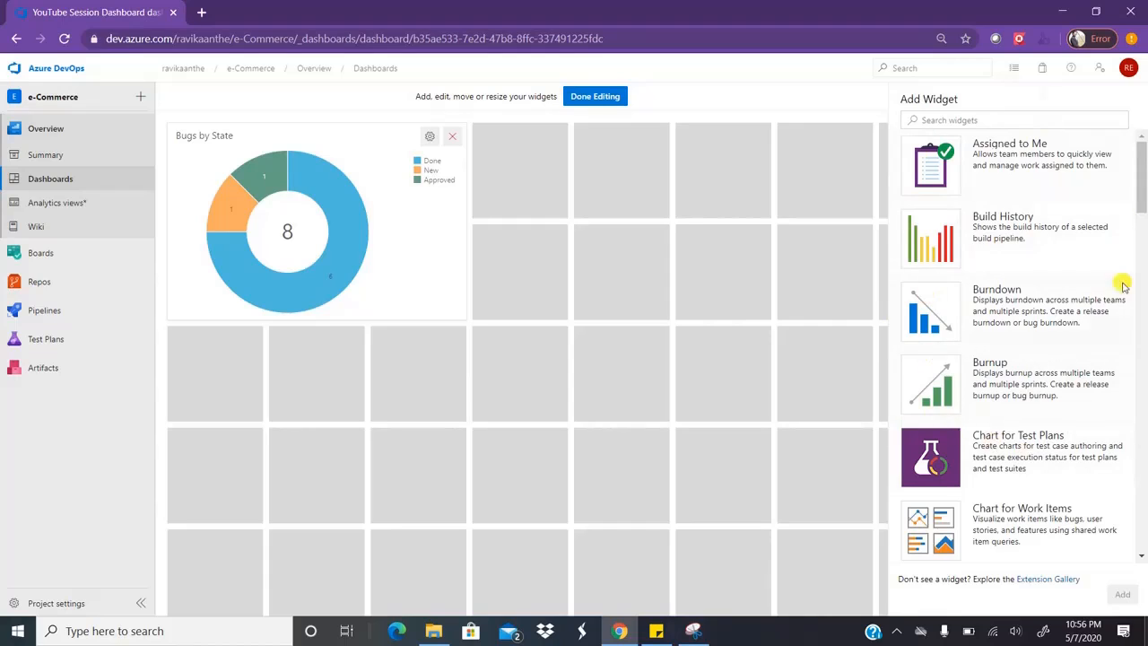
{"action": "scroll", "coordinate": [1143, 335], "scroll_direction": "down", "scroll_amount": 12}
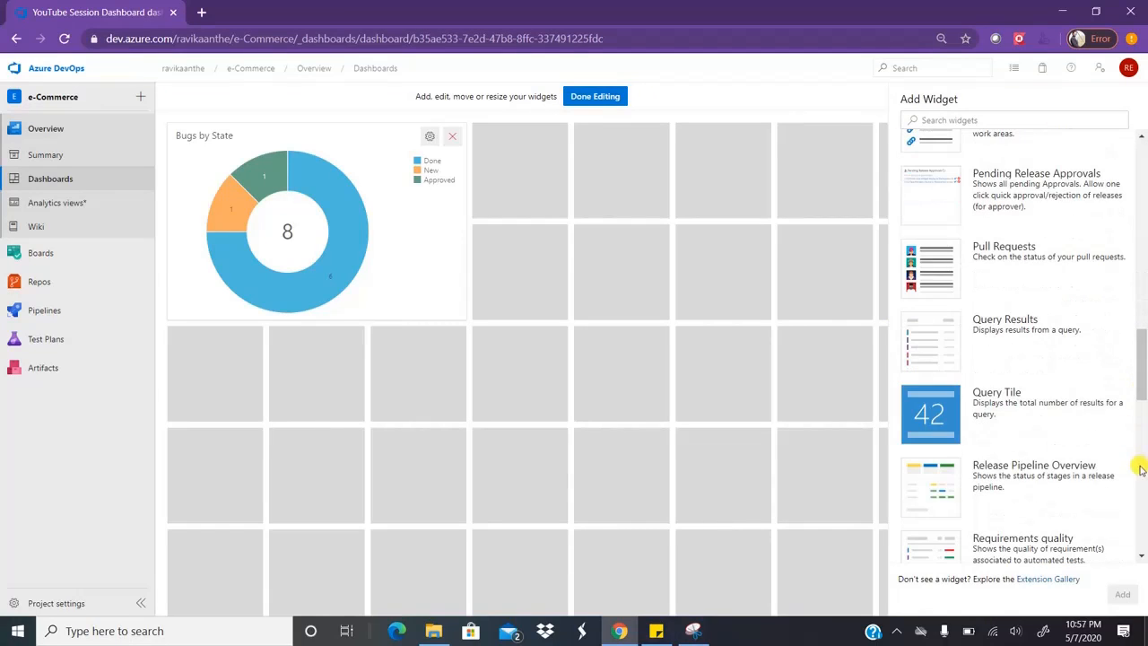
{"action": "scroll", "coordinate": [1139, 467], "scroll_direction": "down", "scroll_amount": 5}
{"action": "scroll", "coordinate": [1140, 508], "scroll_direction": "down", "scroll_amount": 4}
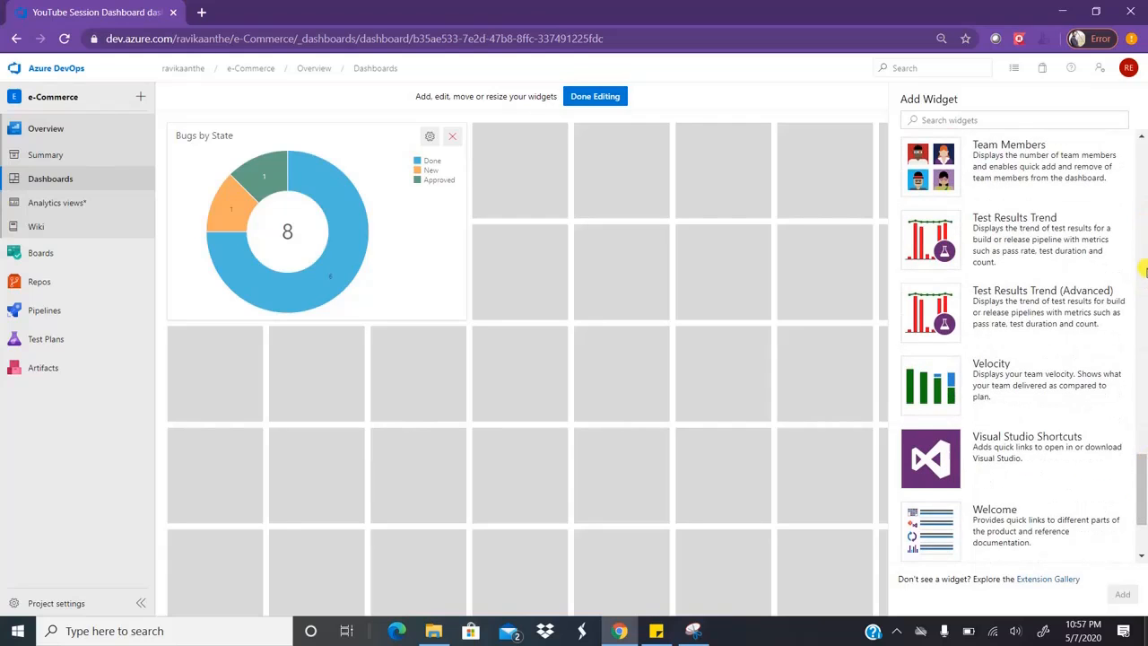
{"action": "scroll", "coordinate": [1144, 192], "scroll_direction": "up", "scroll_amount": 15}
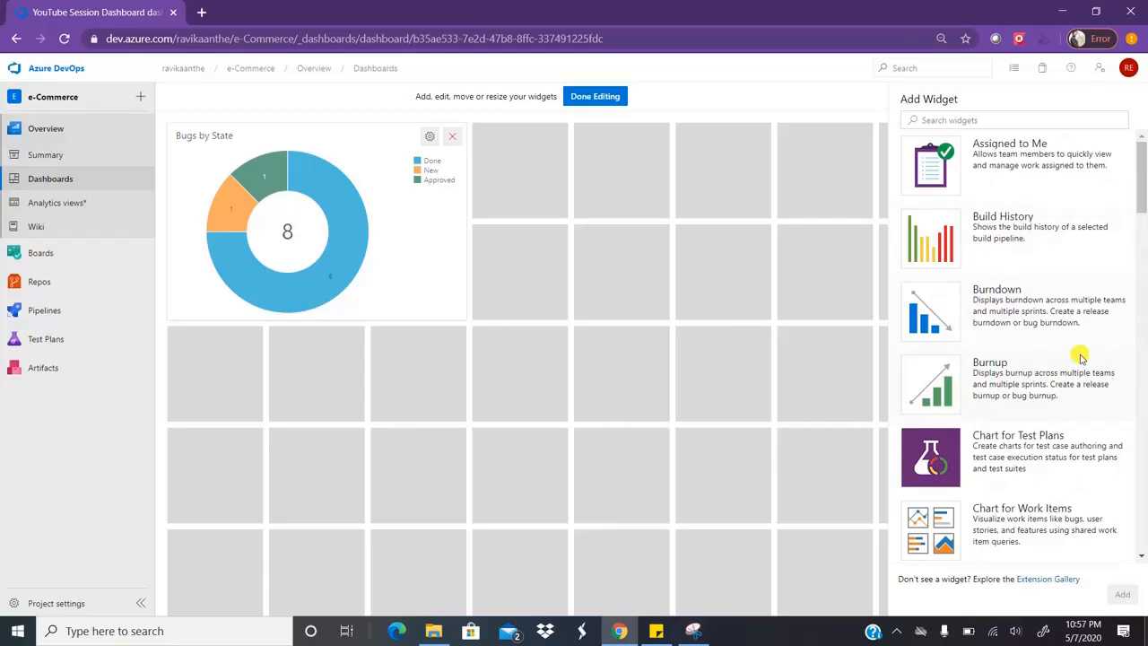
{"action": "left_click", "coordinate": [1032, 518]}
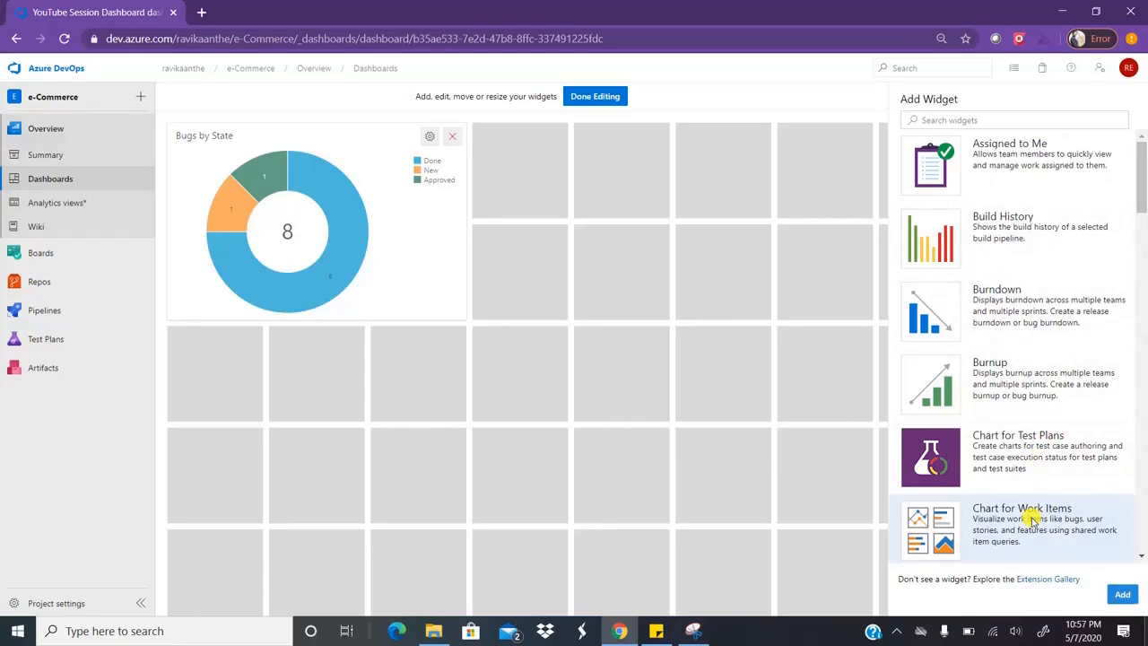
{"action": "left_click", "coordinate": [1123, 595]}
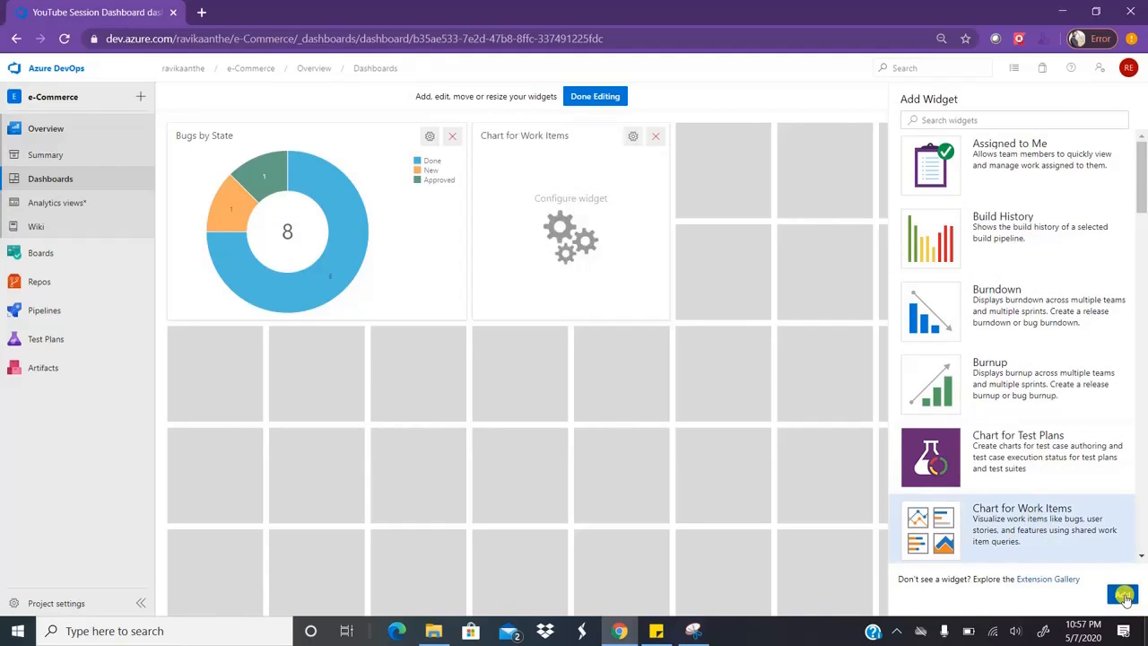
- Configure the new chart widget to use the Requirement and Bugd query from Shared Queries/YouTube Training Queries
{"action": "left_click", "coordinate": [632, 139]}
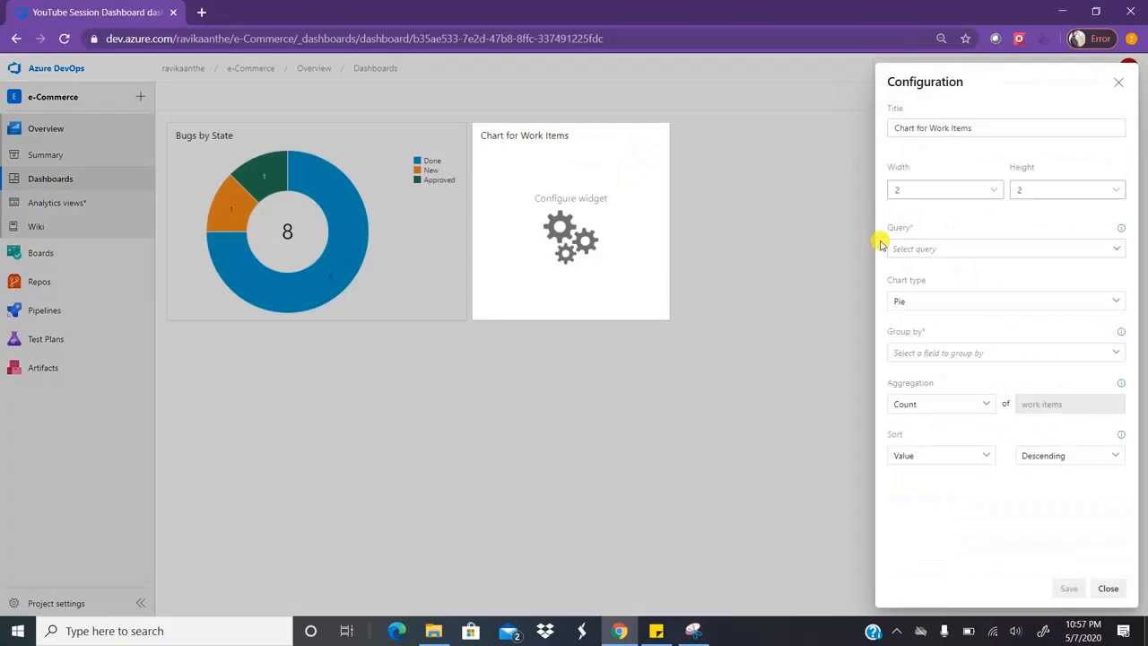
{"action": "left_click", "coordinate": [1117, 250]}
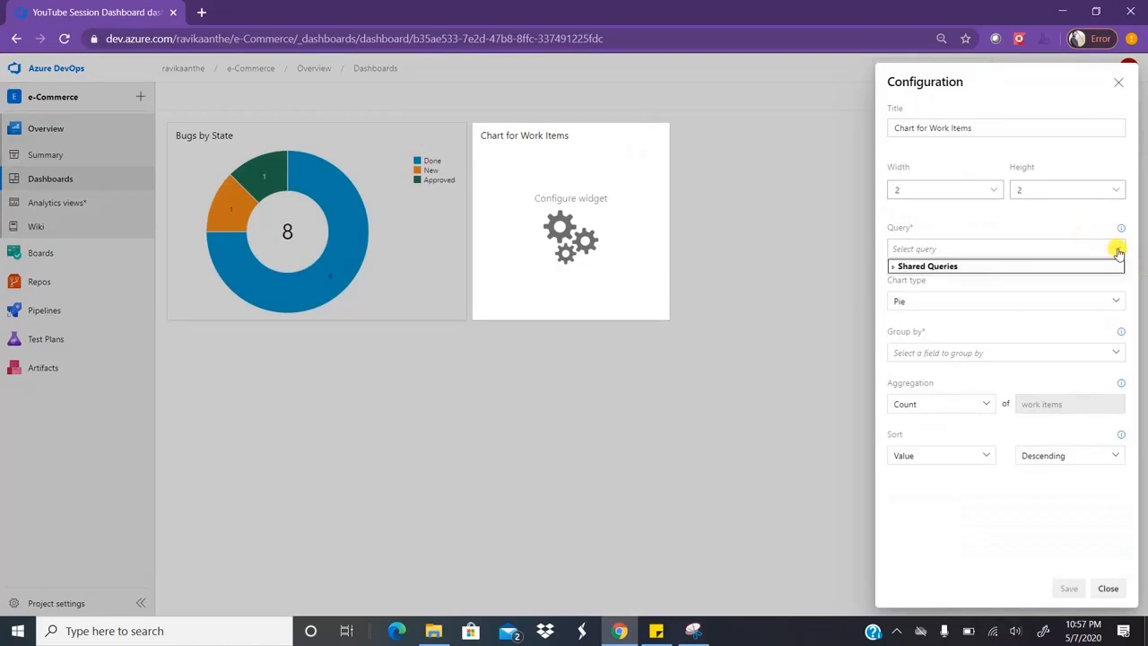
{"action": "left_click", "coordinate": [893, 268]}
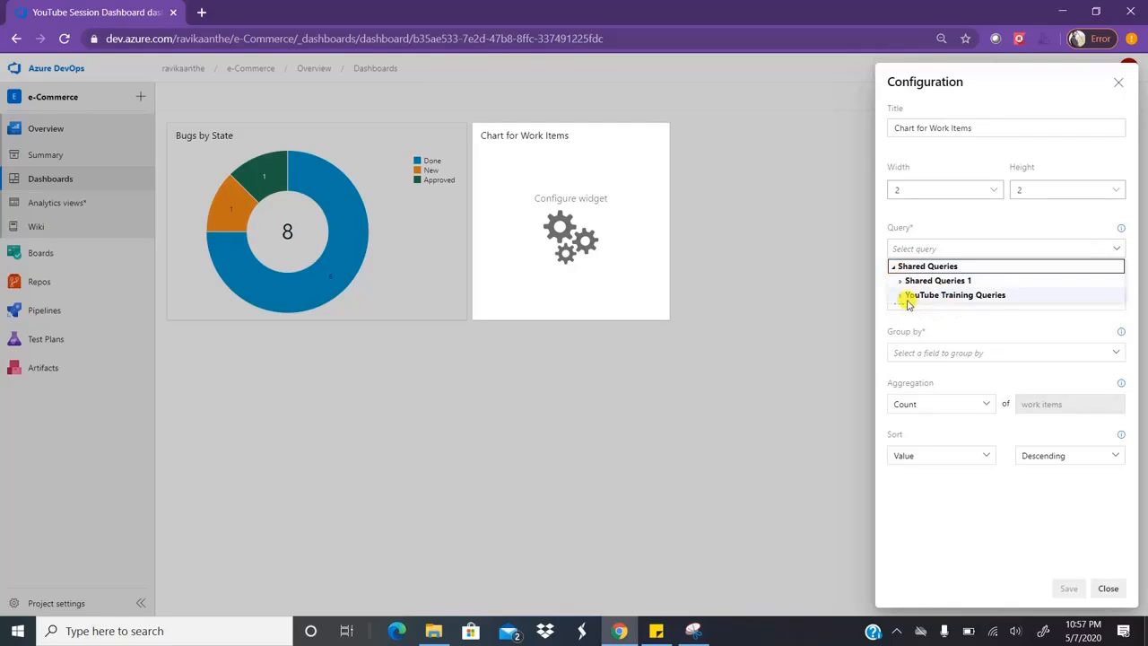
{"action": "left_click", "coordinate": [902, 299]}
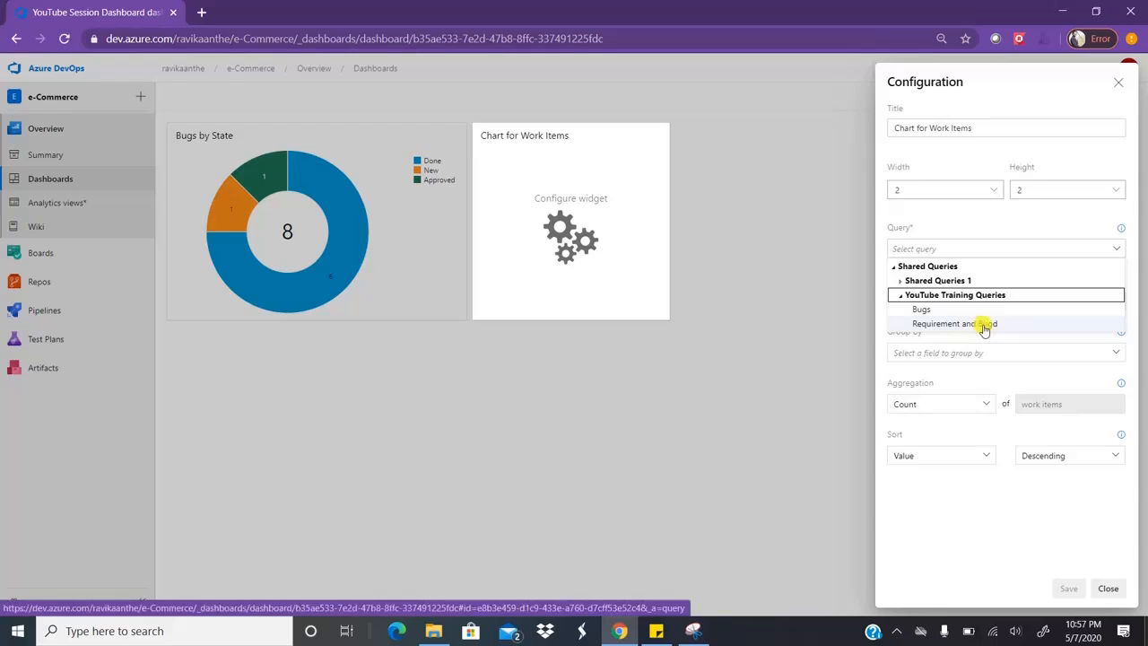
{"action": "left_click", "coordinate": [976, 325]}
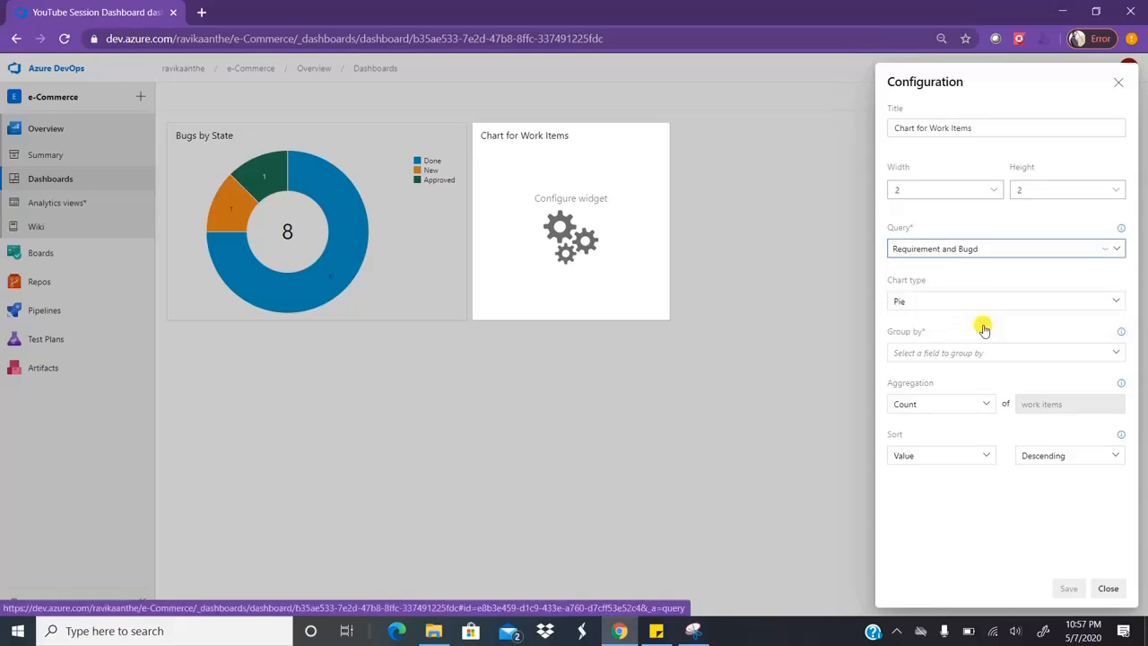
- Set the Requirement and Bugd widget's chart type to Bar and group it by Assigned To
{"action": "left_click", "coordinate": [1112, 302]}
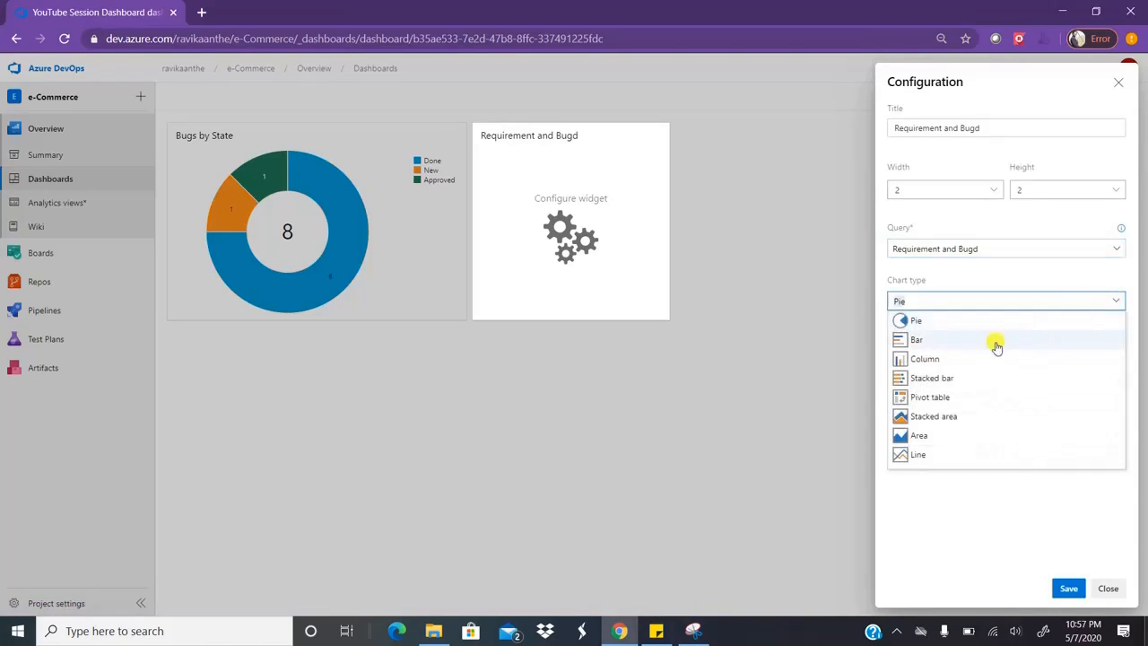
{"action": "left_click", "coordinate": [937, 340]}
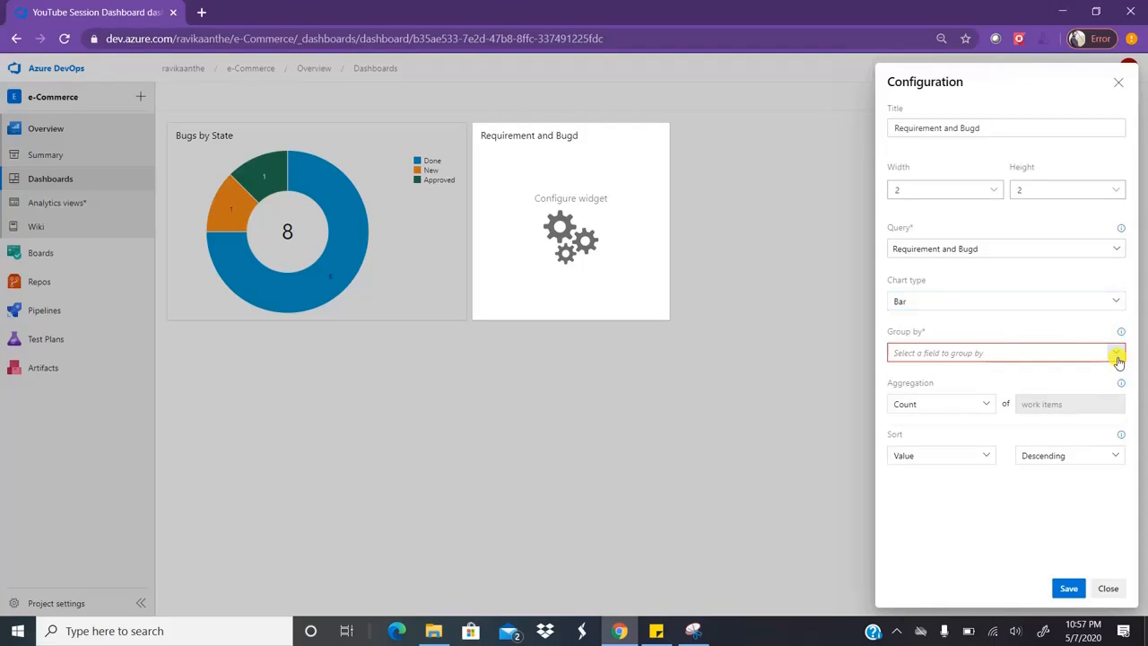
{"action": "left_click", "coordinate": [1117, 356]}
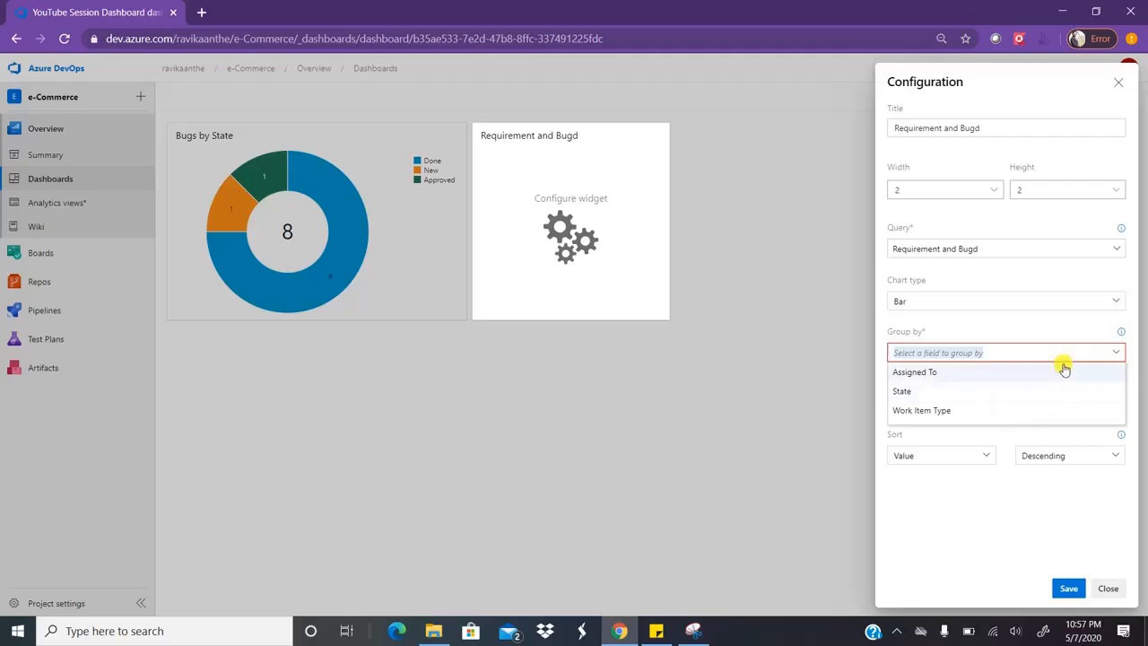
{"action": "left_click", "coordinate": [943, 377]}
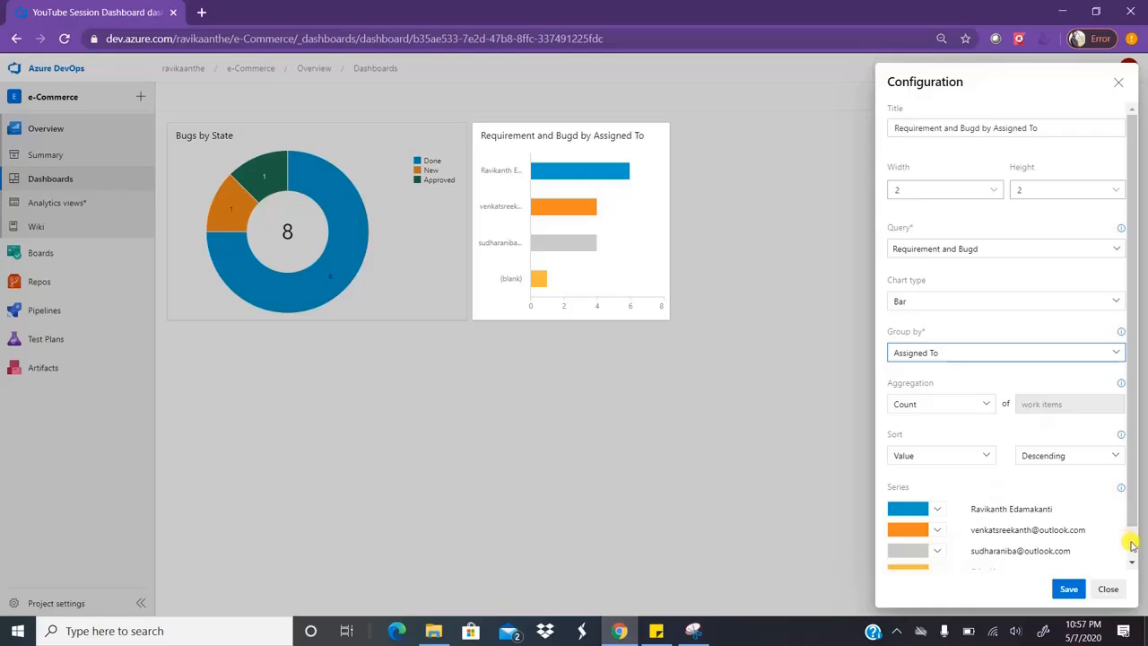
- Recolour the third assignee's series to 10% lighter green and the (blank) series to purple (#6951aa)
{"action": "scroll", "coordinate": [1128, 543], "scroll_direction": "down", "scroll_amount": 1}
{"action": "left_click", "coordinate": [937, 516]}
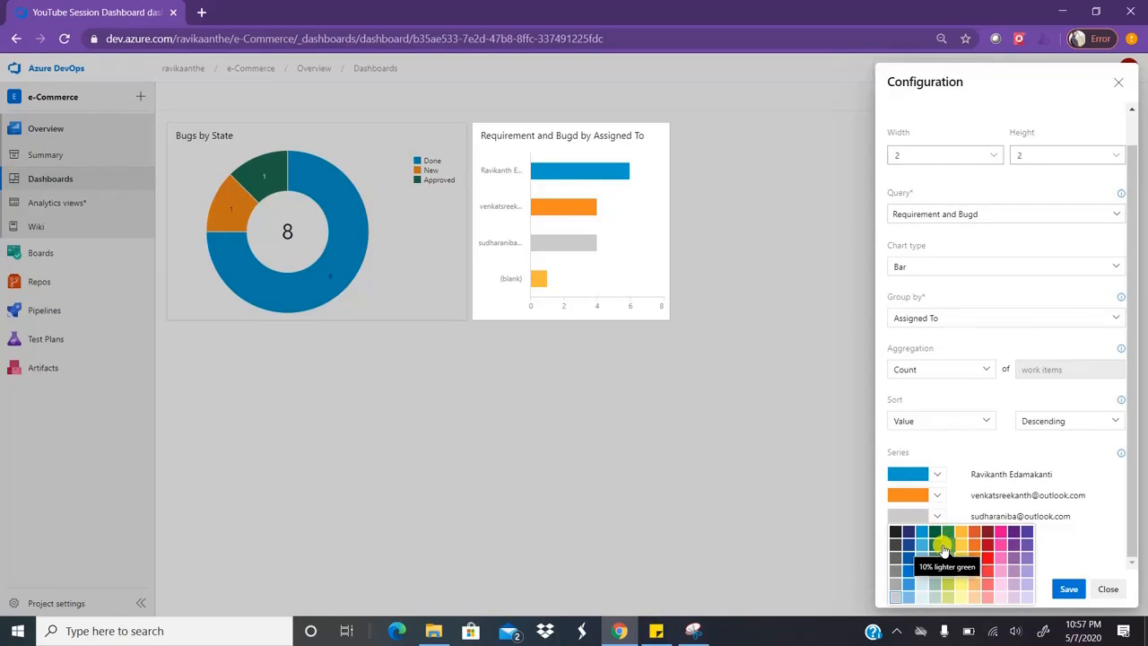
{"action": "left_click", "coordinate": [943, 547]}
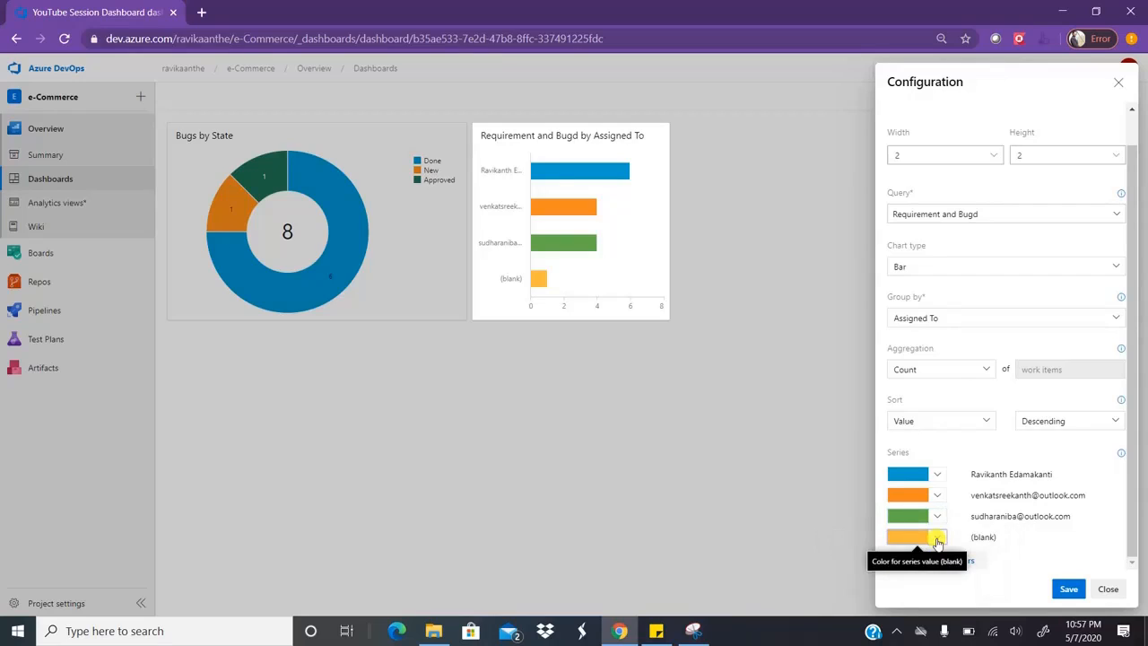
{"action": "left_click", "coordinate": [937, 536]}
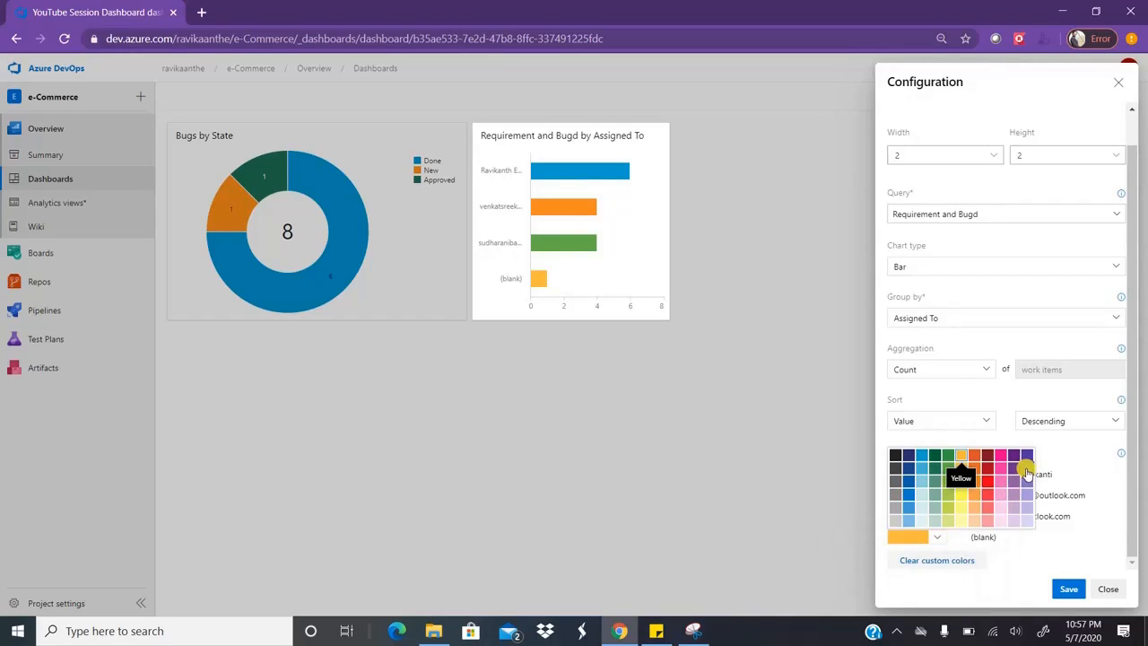
{"action": "left_click", "coordinate": [1028, 471]}
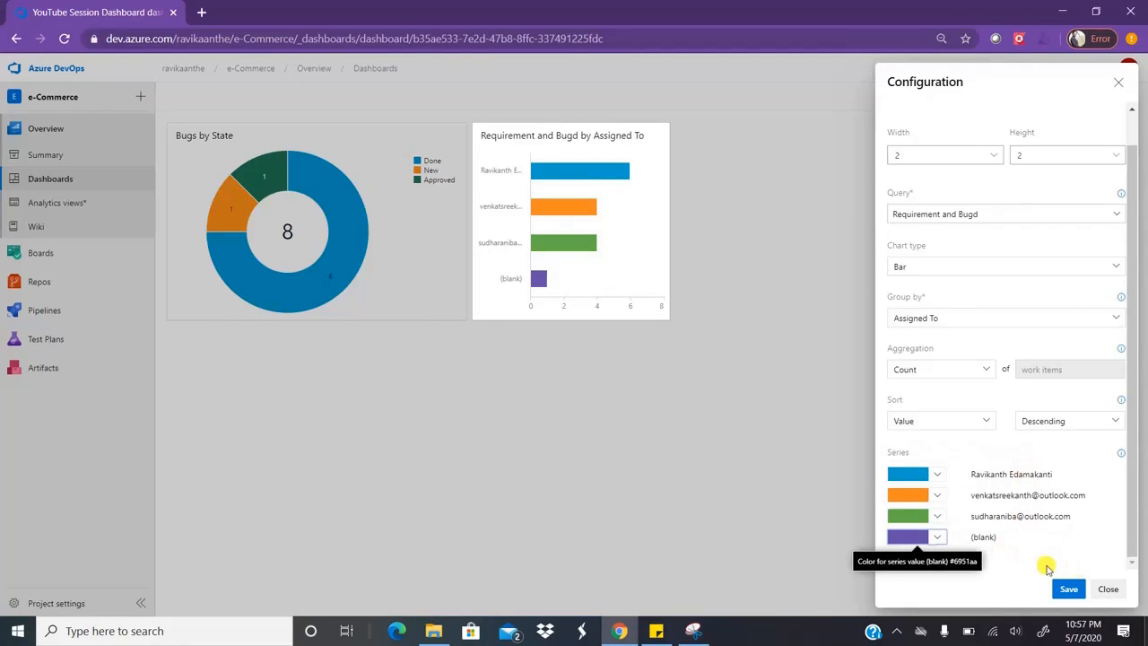
- Save the Requirement and Bugd by Assigned To widget's configuration and finish editing the dashboard
{"action": "left_click", "coordinate": [1066, 588]}
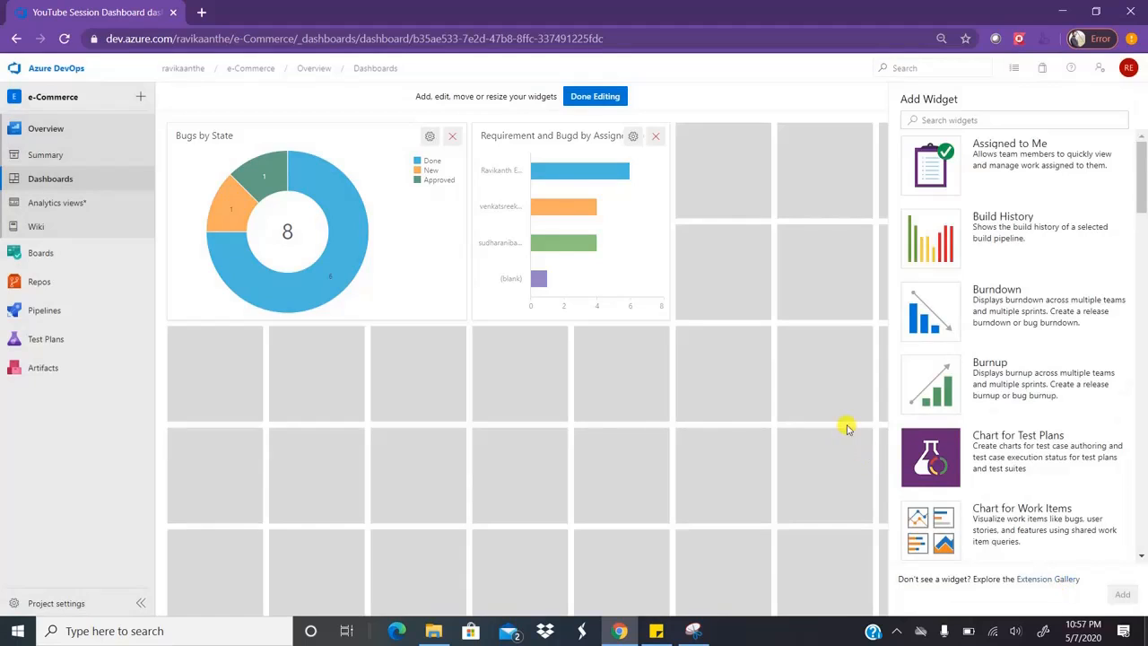
{"action": "left_click", "coordinate": [594, 96]}
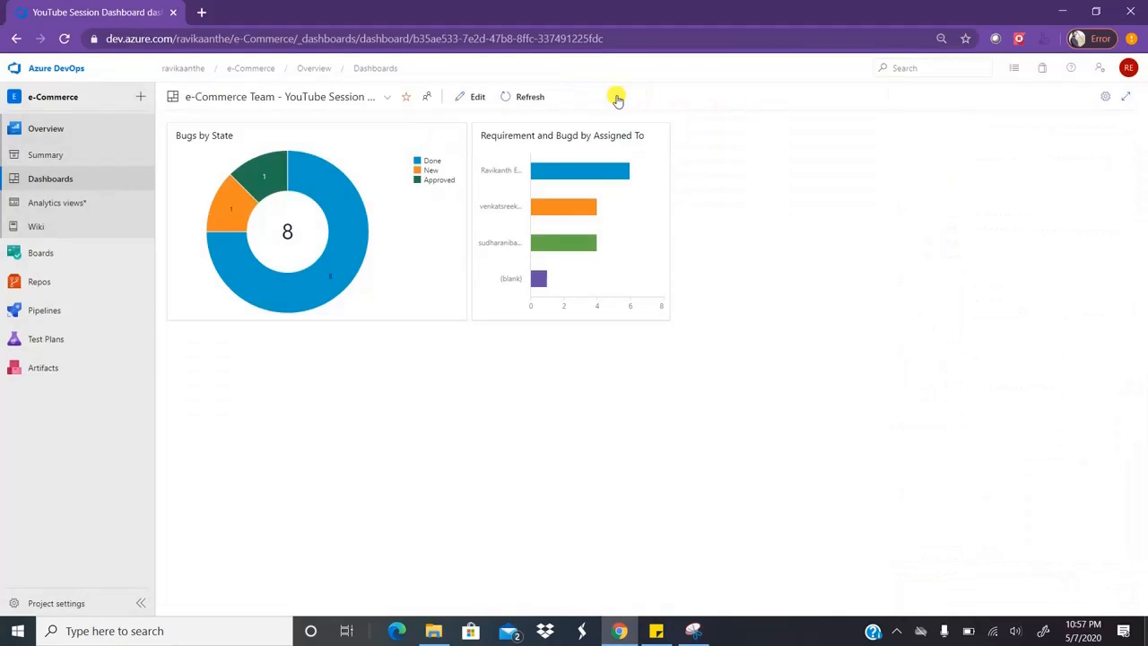
{"action": "mouse_move", "coordinate": [578, 172]}
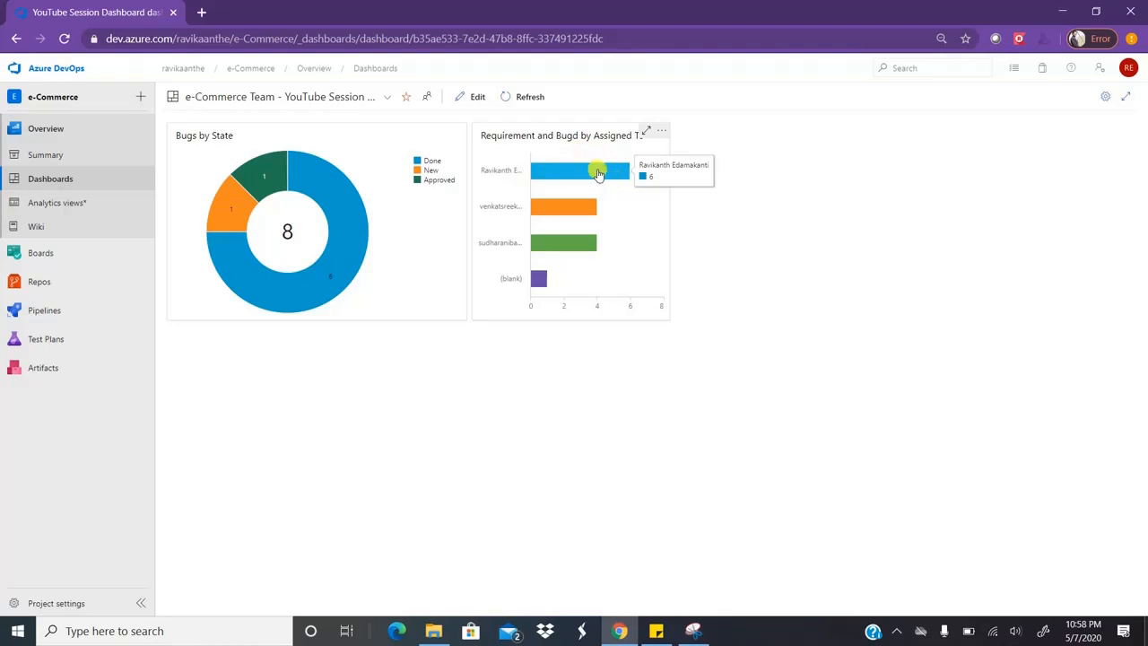
{"action": "mouse_move", "coordinate": [579, 206]}
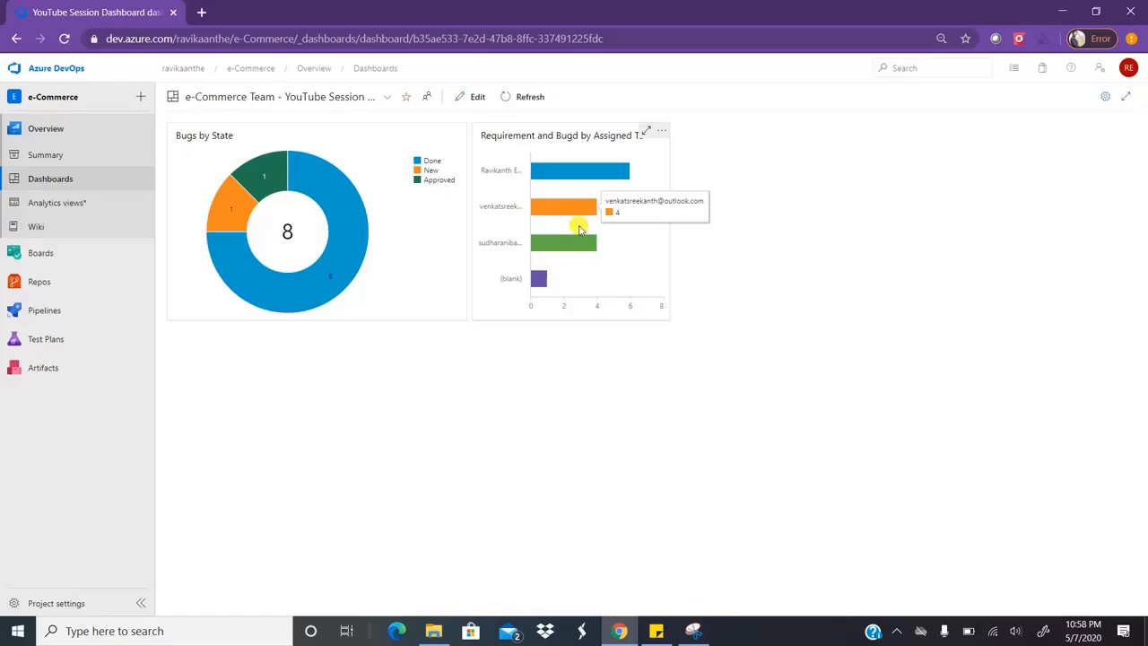
{"action": "mouse_move", "coordinate": [576, 245]}
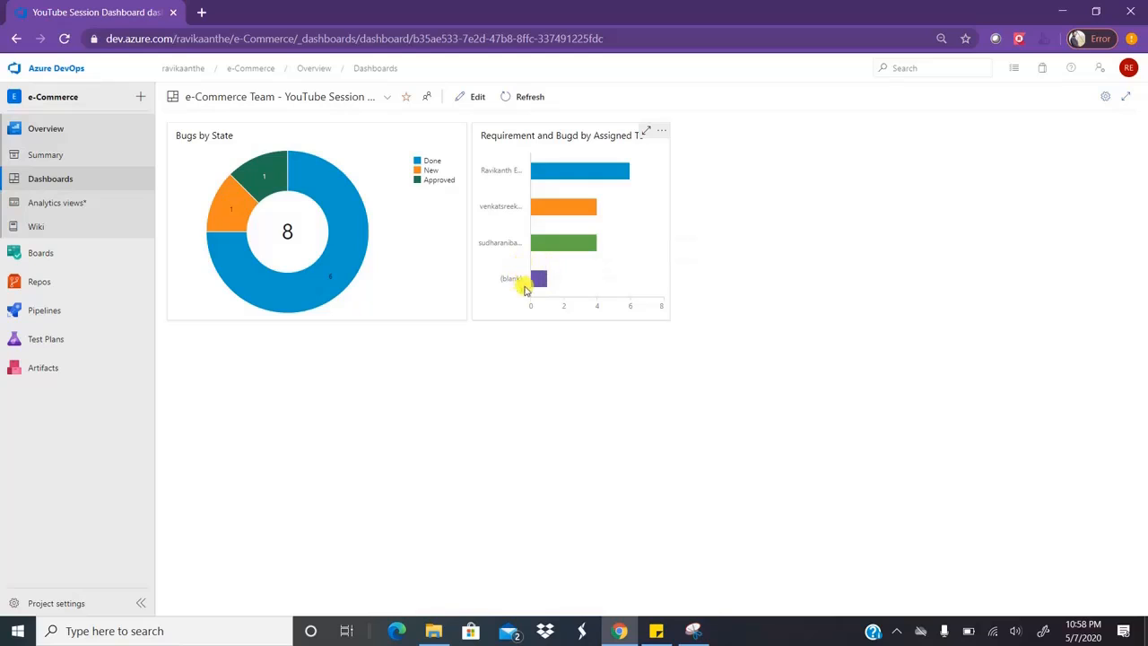
{"action": "mouse_move", "coordinate": [539, 282]}
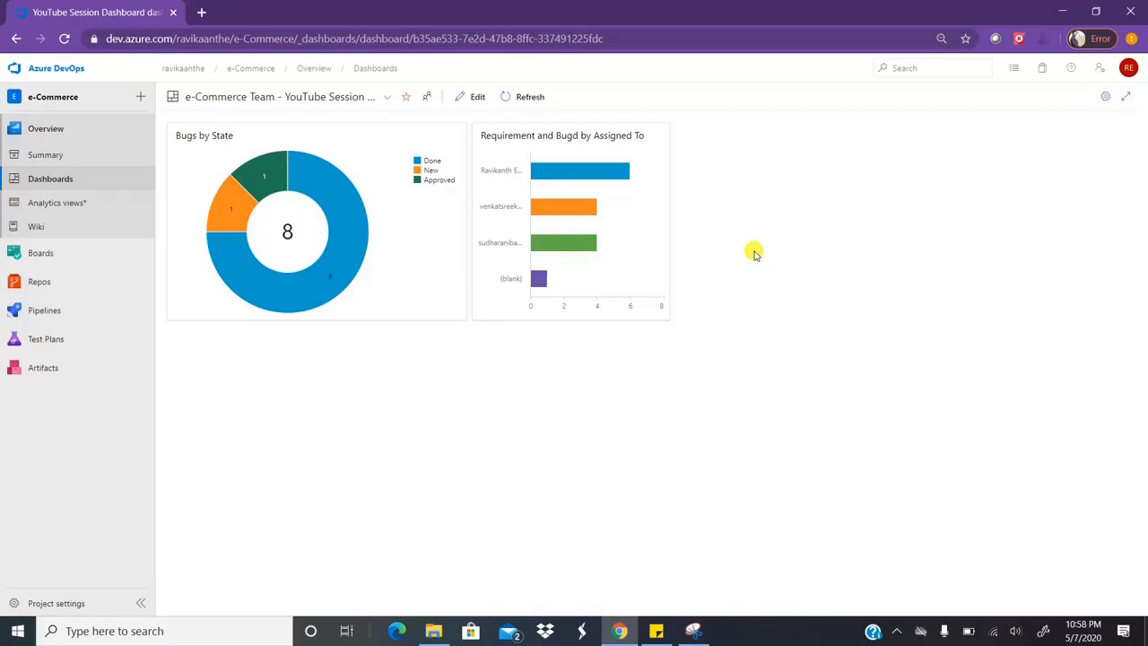
- Reopen the dashboard for editing and add a third Chart for Work Items widget beside Requirement and Bugd by Assigned To
{"action": "left_click", "coordinate": [476, 96]}
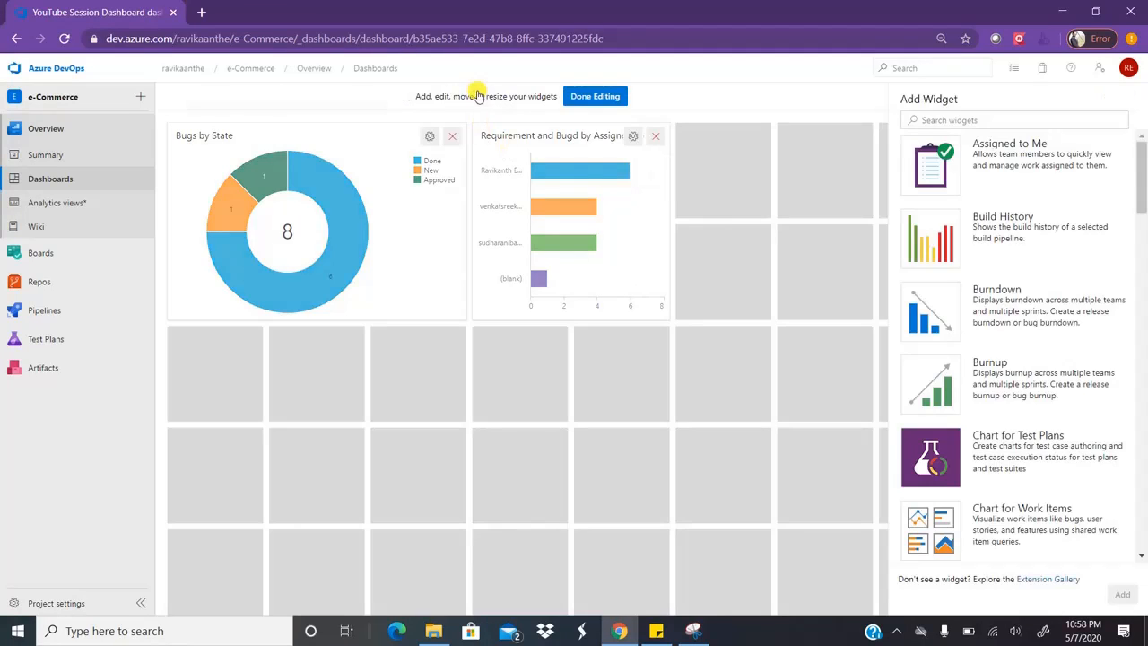
{"action": "left_click", "coordinate": [1051, 455]}
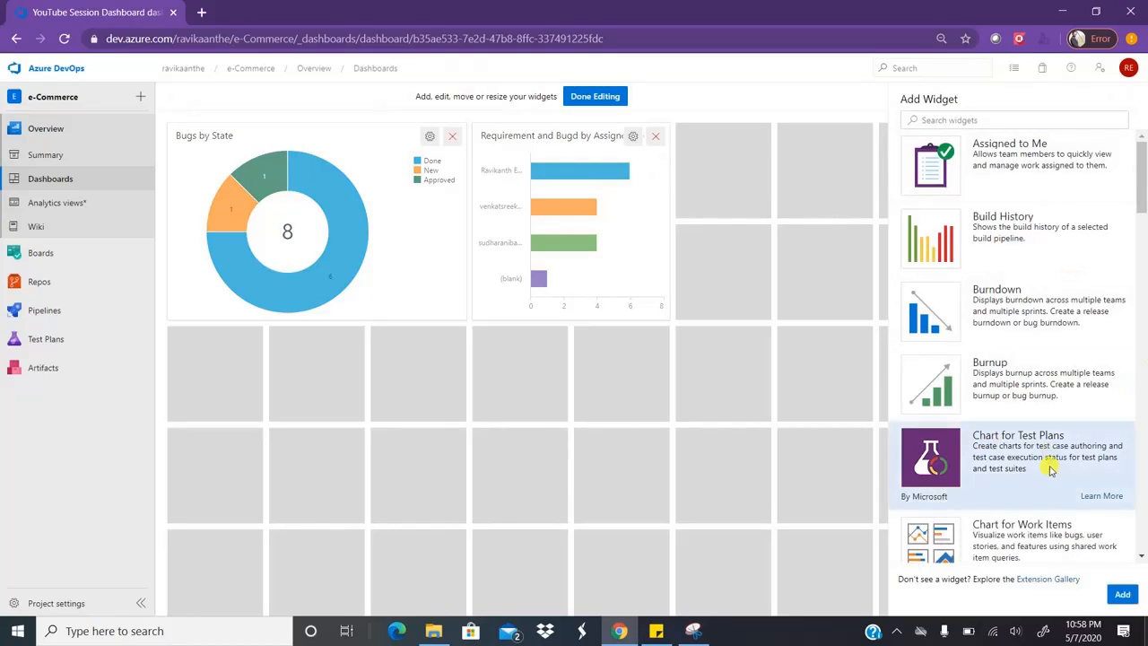
{"action": "left_click", "coordinate": [1021, 527]}
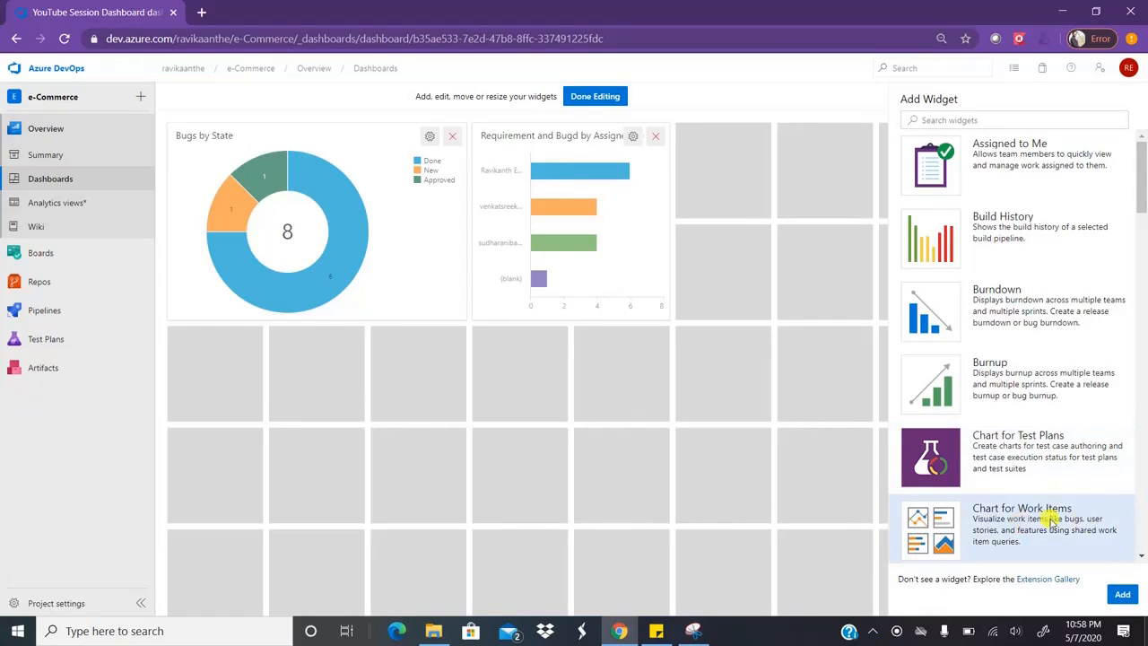
{"action": "left_click", "coordinate": [1124, 595]}
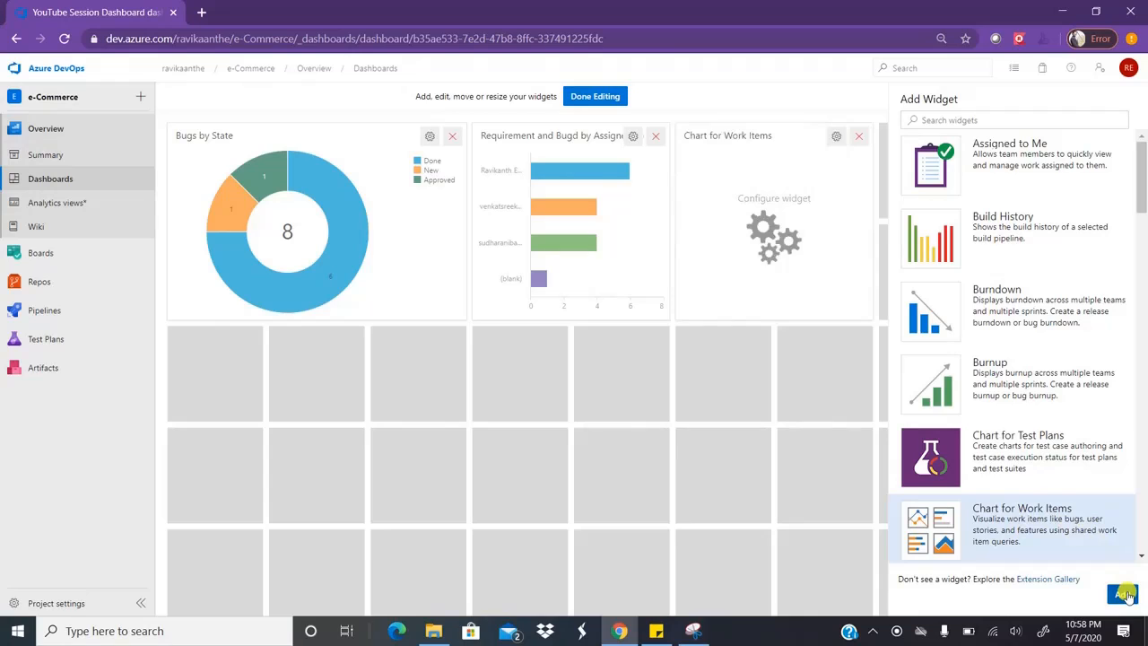
- Configure the third chart widget to use the Requirement and Bugd query from Shared Queries/YouTube Training Queries
{"action": "left_click", "coordinate": [836, 137]}
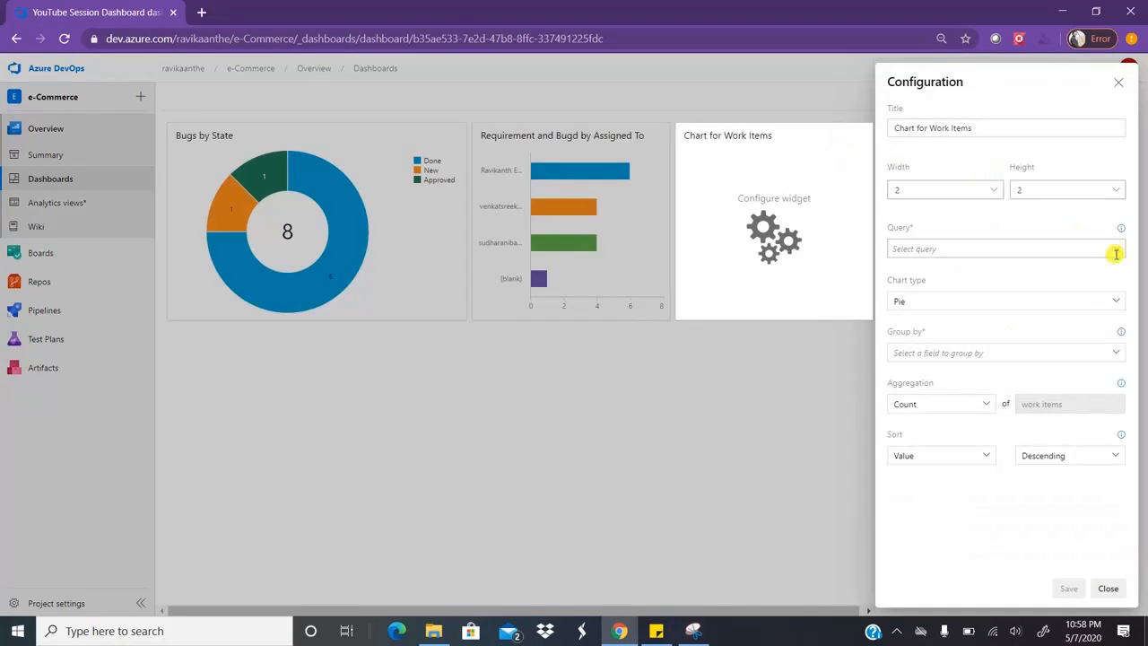
{"action": "left_click", "coordinate": [1116, 251]}
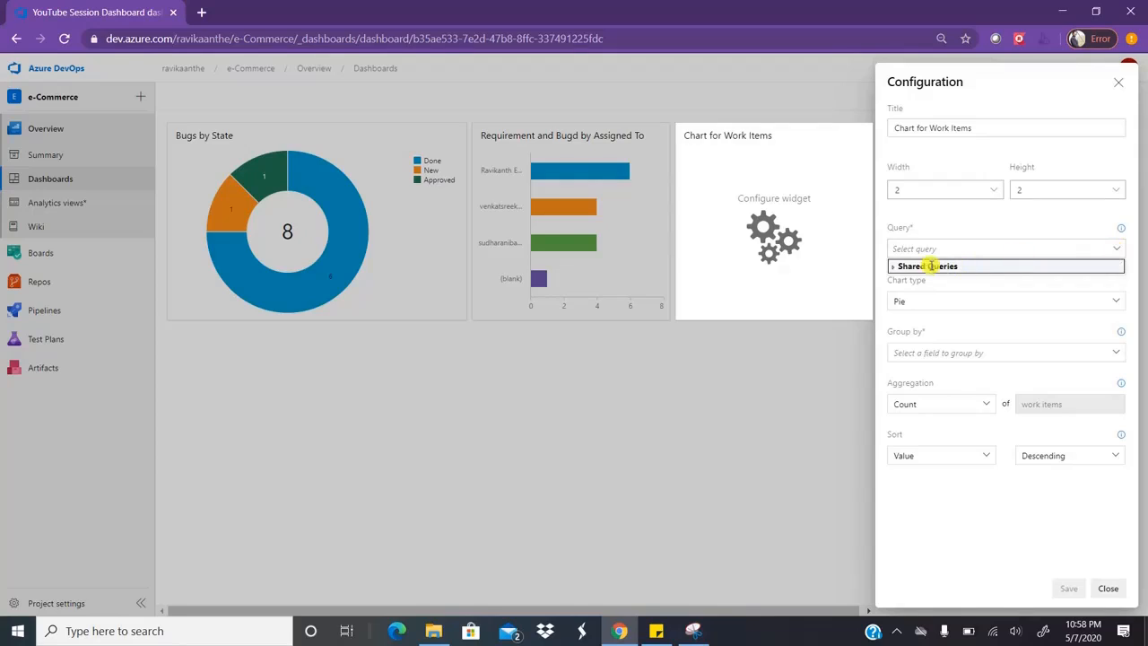
{"action": "left_click", "coordinate": [899, 267]}
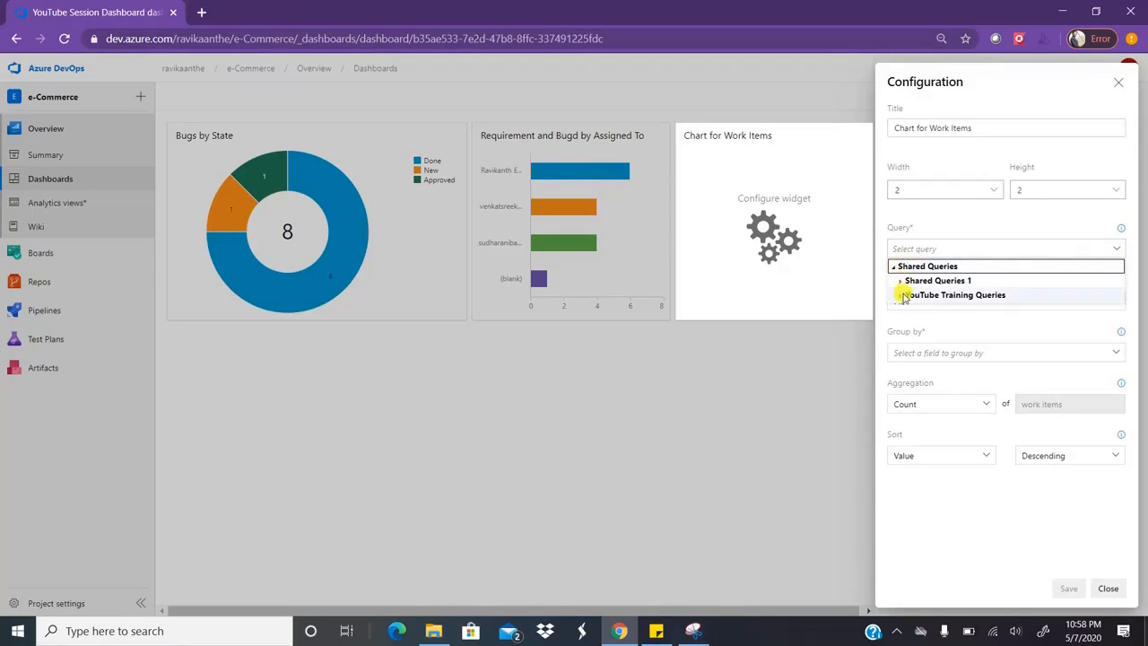
{"action": "left_click", "coordinate": [901, 296]}
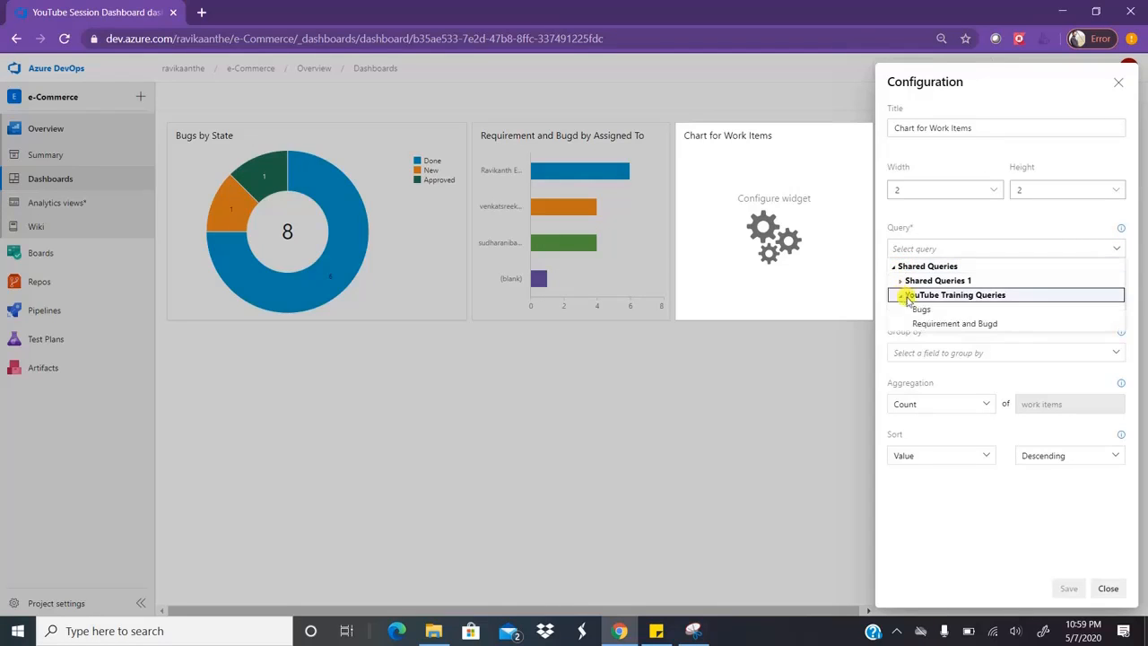
{"action": "left_click", "coordinate": [971, 325]}
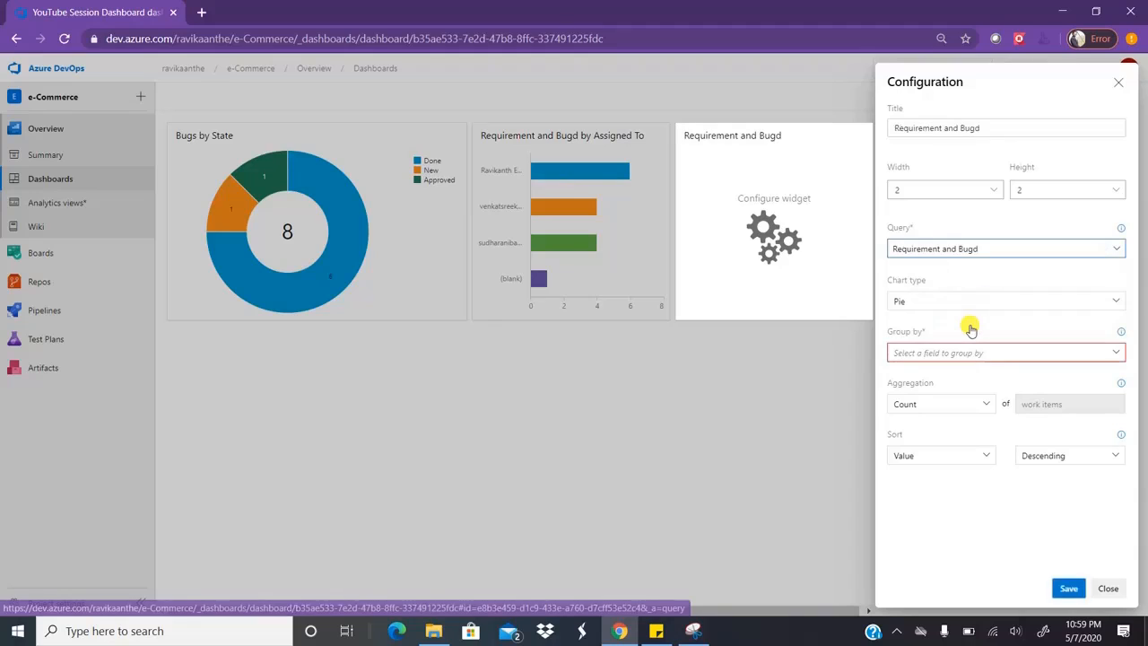
- Group the third chart widget by State and set its chart type to Column
{"action": "left_click", "coordinate": [1113, 357]}
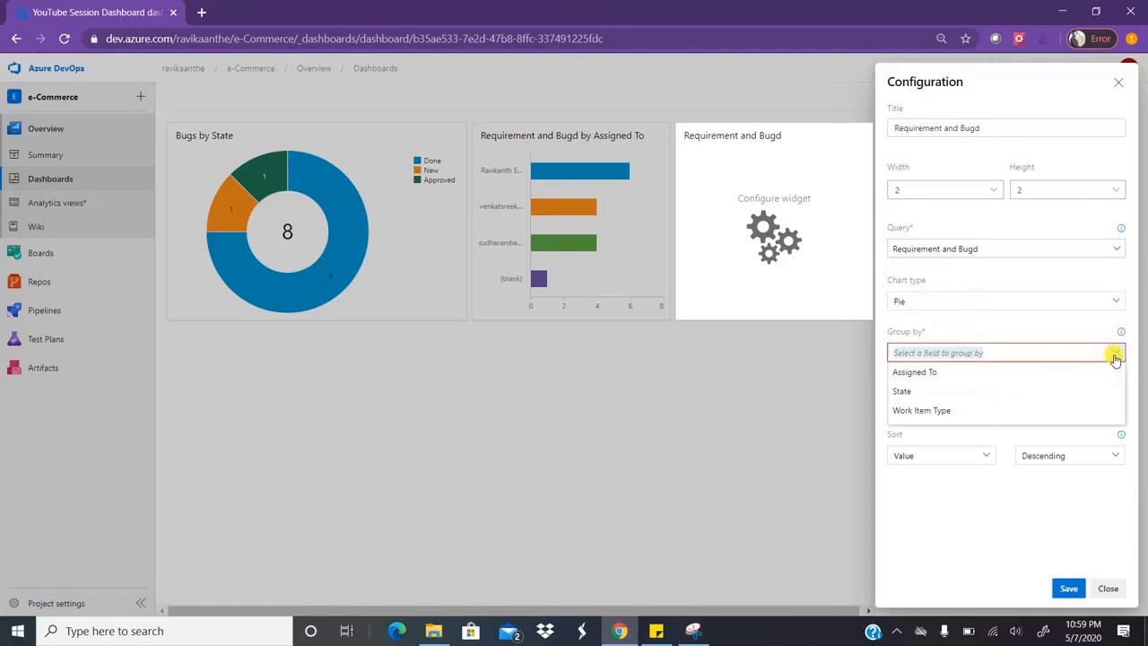
{"action": "left_click", "coordinate": [908, 392]}
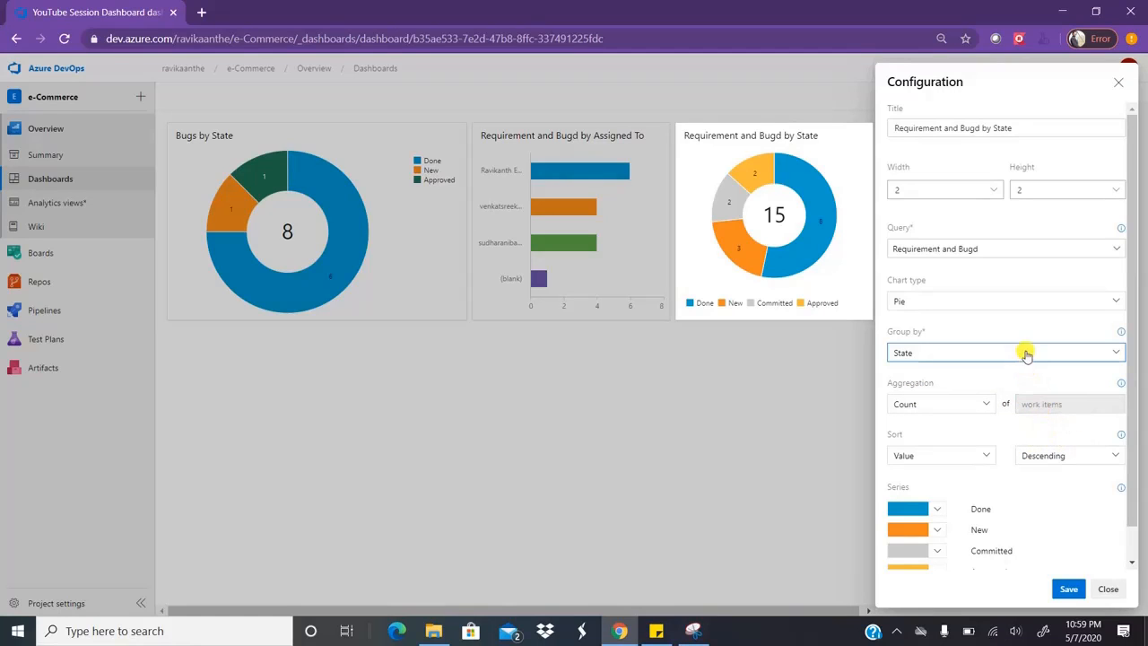
{"action": "left_click", "coordinate": [942, 302]}
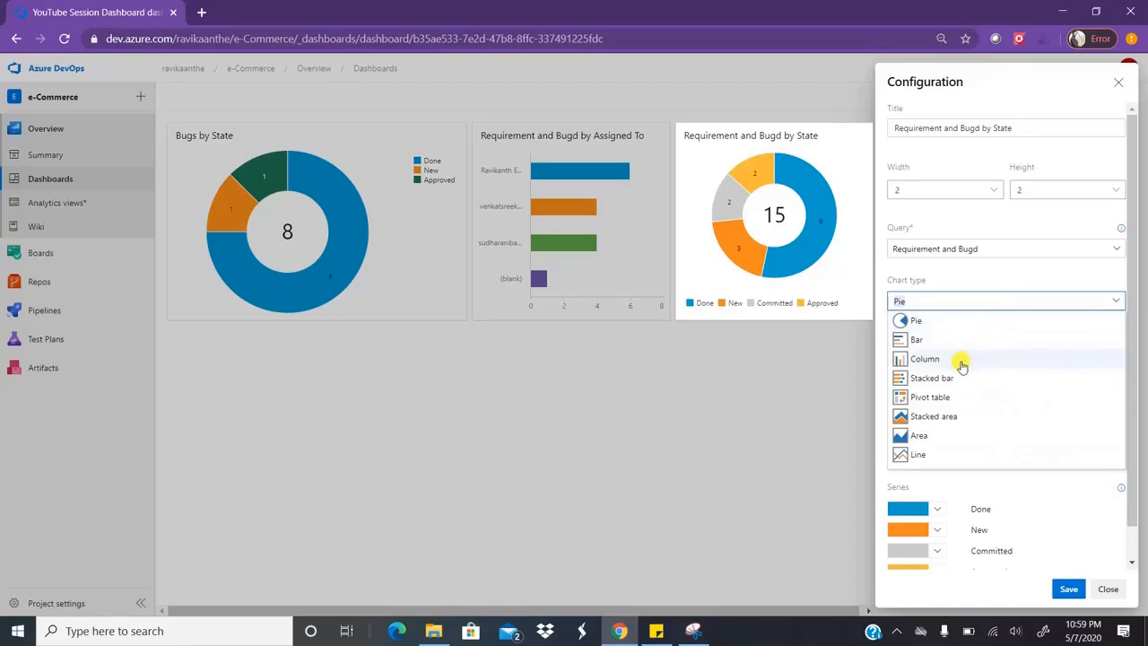
{"action": "left_click", "coordinate": [895, 357]}
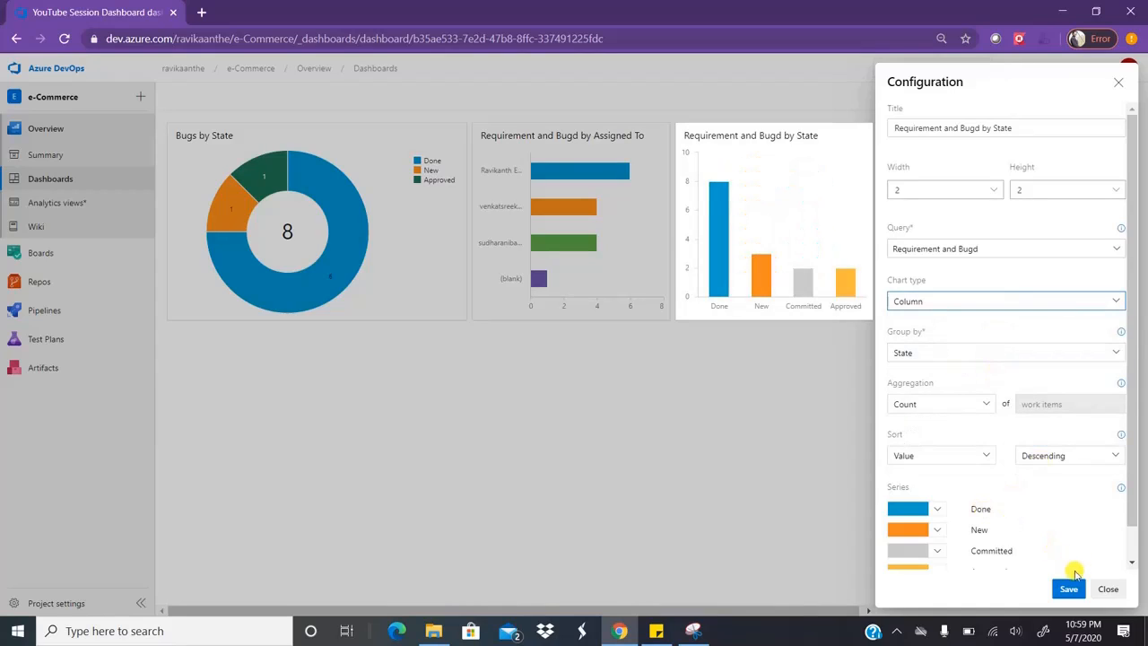
- Recolour the column chart's Committed series to green and its Approved series to purple
{"action": "left_click", "coordinate": [939, 551]}
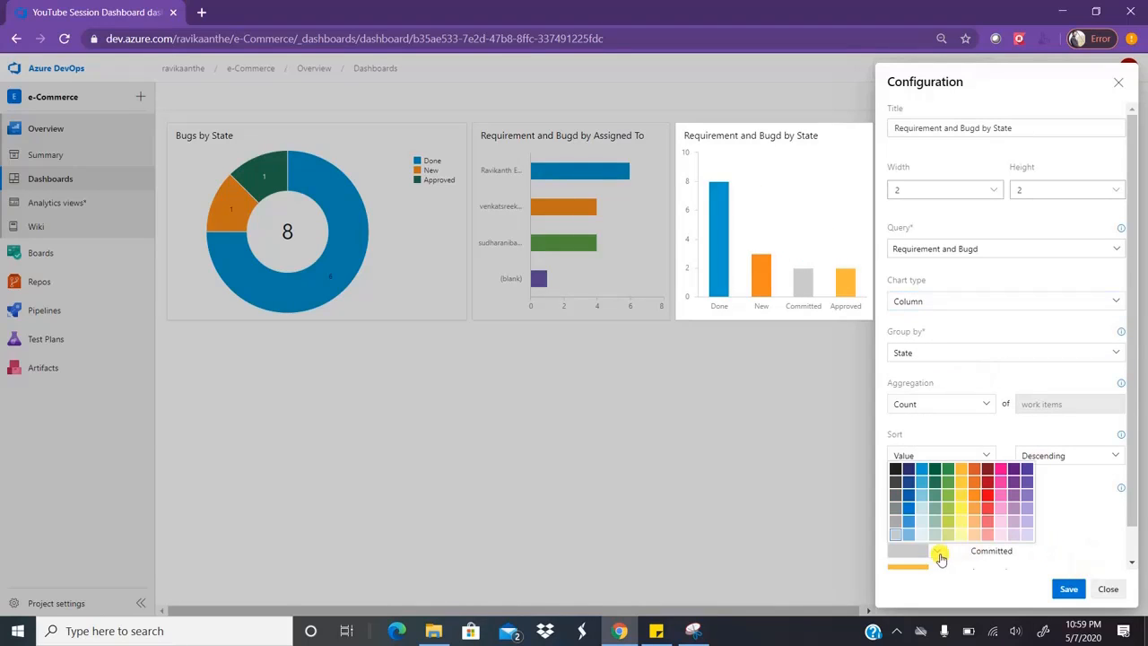
{"action": "left_click", "coordinate": [946, 481]}
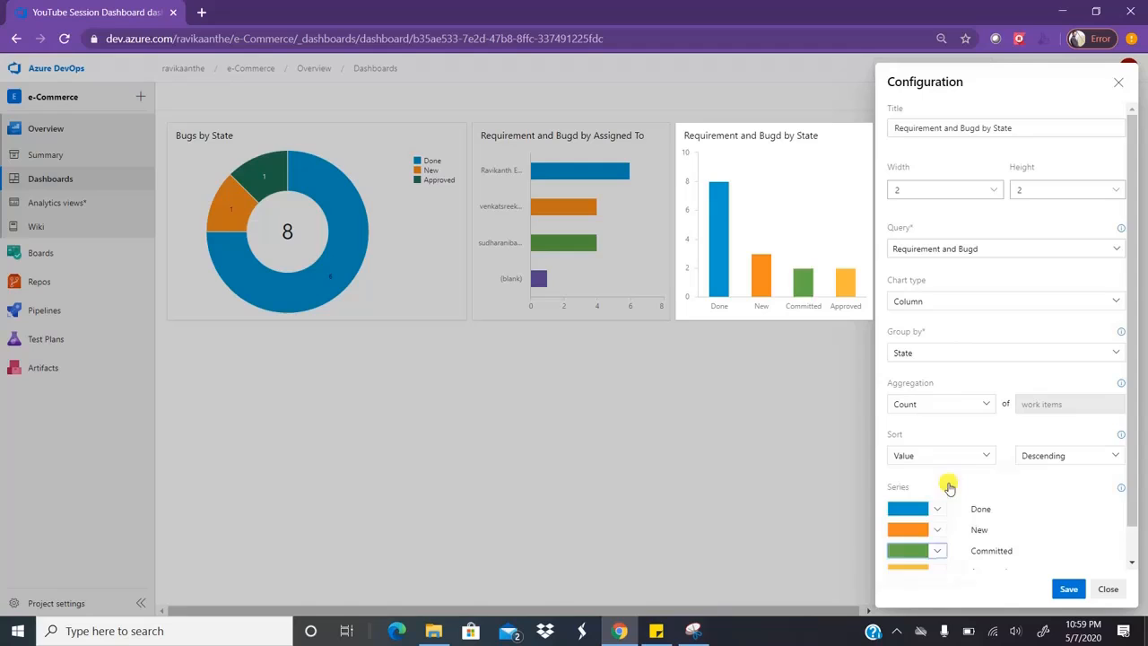
{"action": "scroll", "coordinate": [1133, 545], "scroll_direction": "down", "scroll_amount": 1}
{"action": "left_click", "coordinate": [938, 538]}
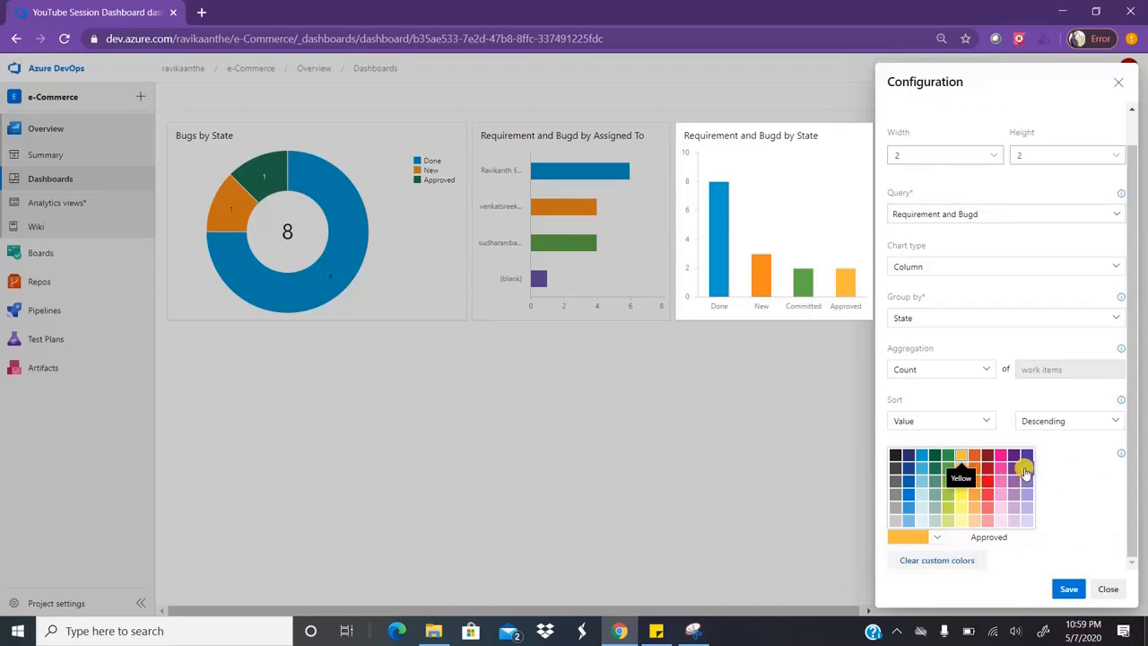
{"action": "left_click", "coordinate": [1025, 469]}
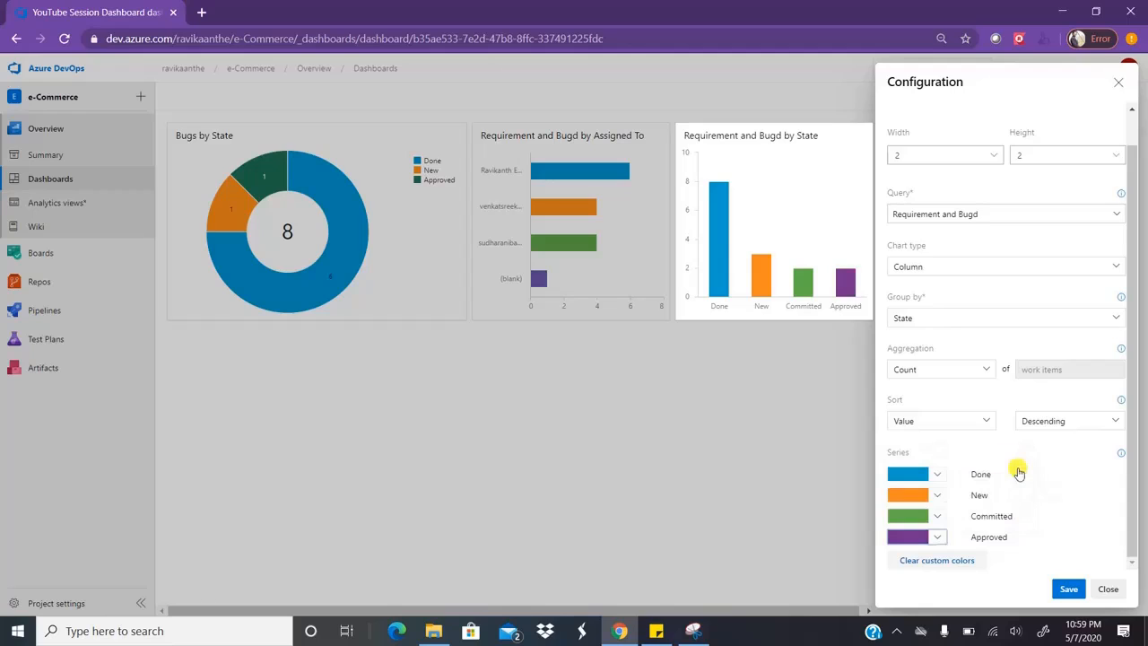
- Save the Requirement and Bugd by State widget's configuration and finish editing the dashboard
{"action": "left_click", "coordinate": [1071, 589]}
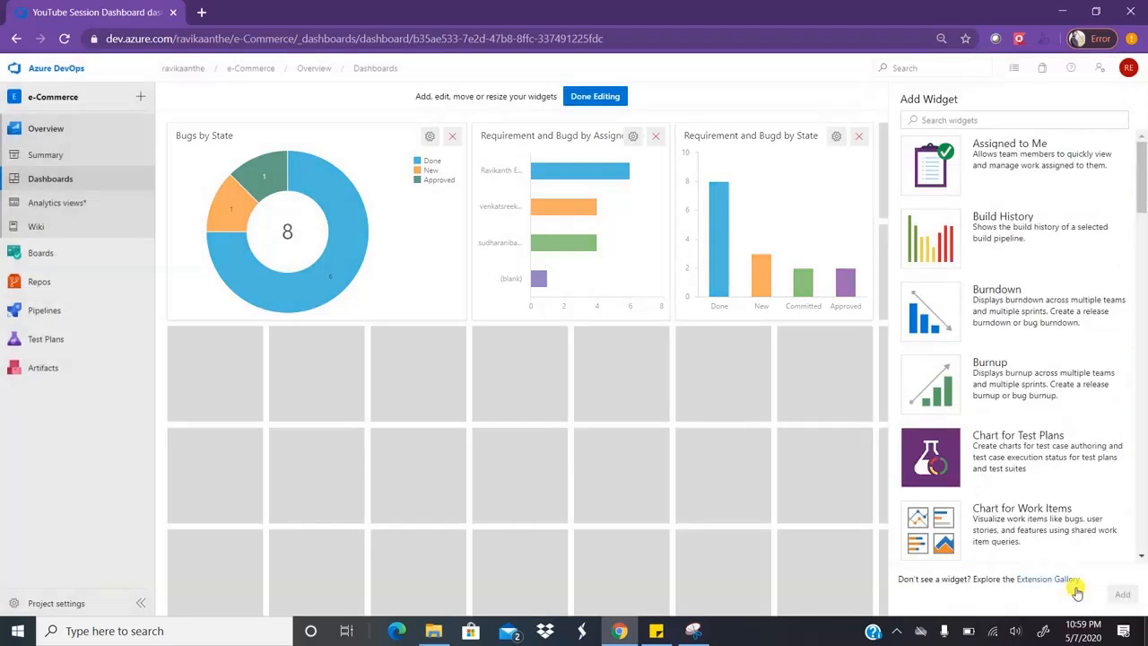
{"action": "left_click", "coordinate": [597, 97]}
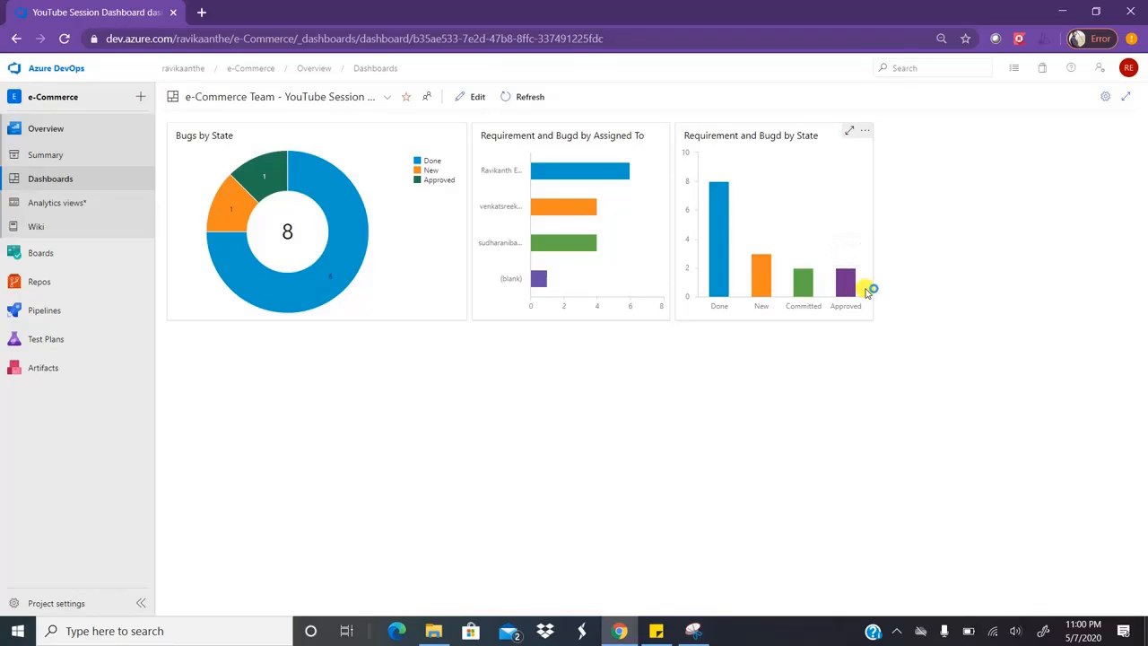
{"action": "mouse_move", "coordinate": [851, 286]}
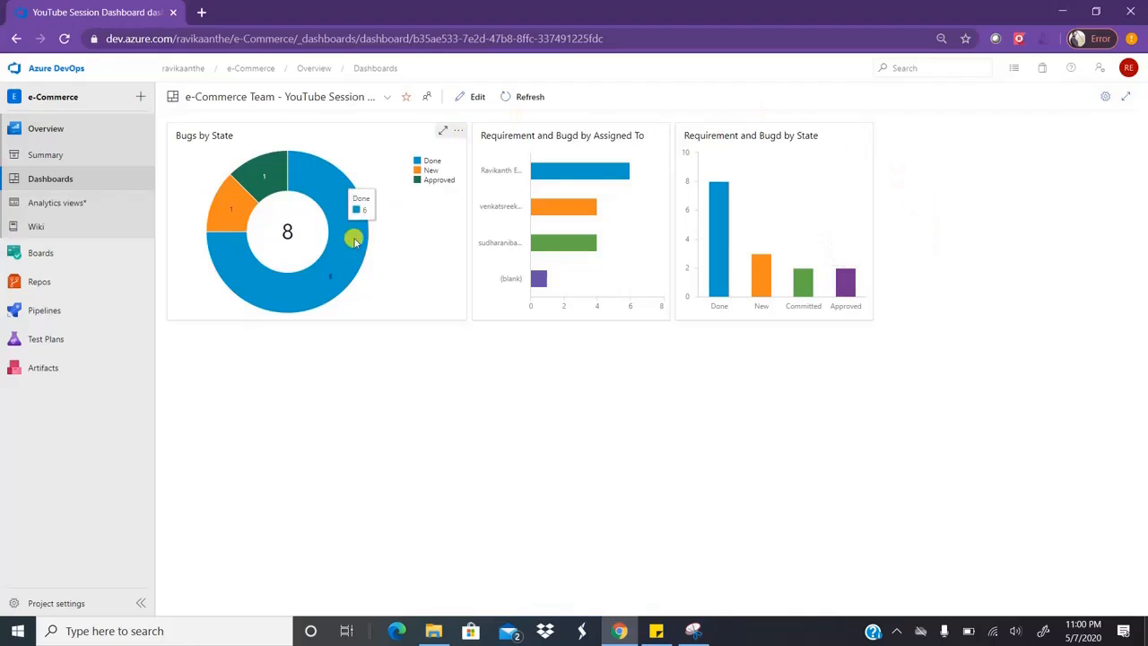
{"action": "mouse_move", "coordinate": [331, 283]}
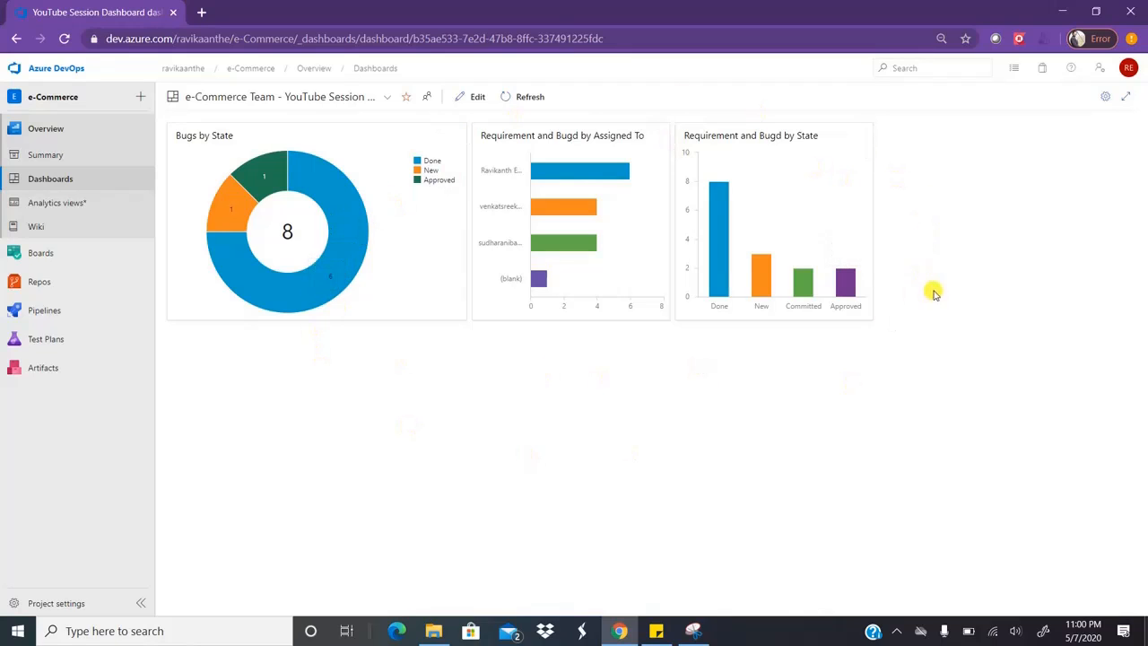
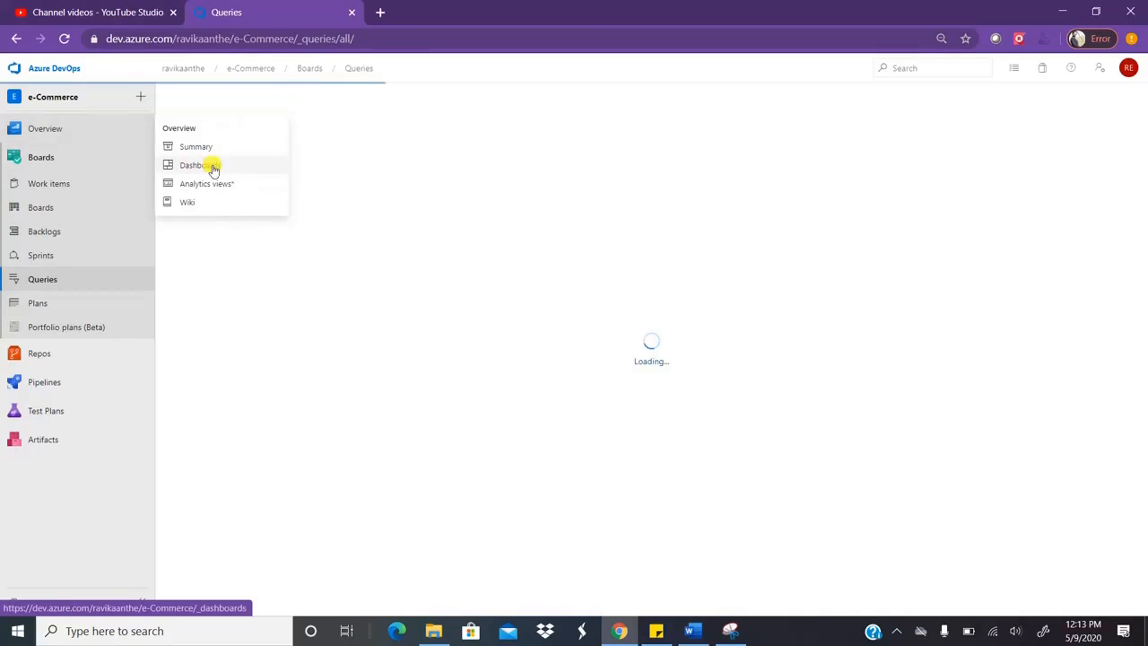
- Open the e-Commerce project's dashboards, then check the Azure DevOps Dashboards agenda in Word and return to the dashboard
{"action": "left_click", "coordinate": [197, 167]}
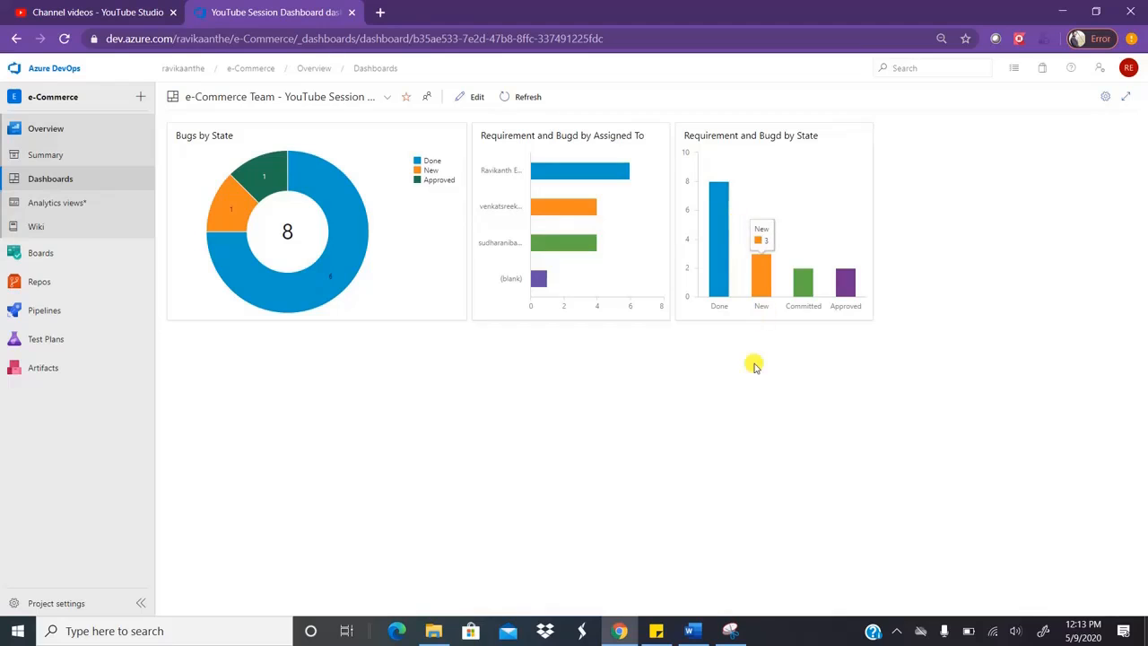
{"action": "left_click", "coordinate": [689, 630]}
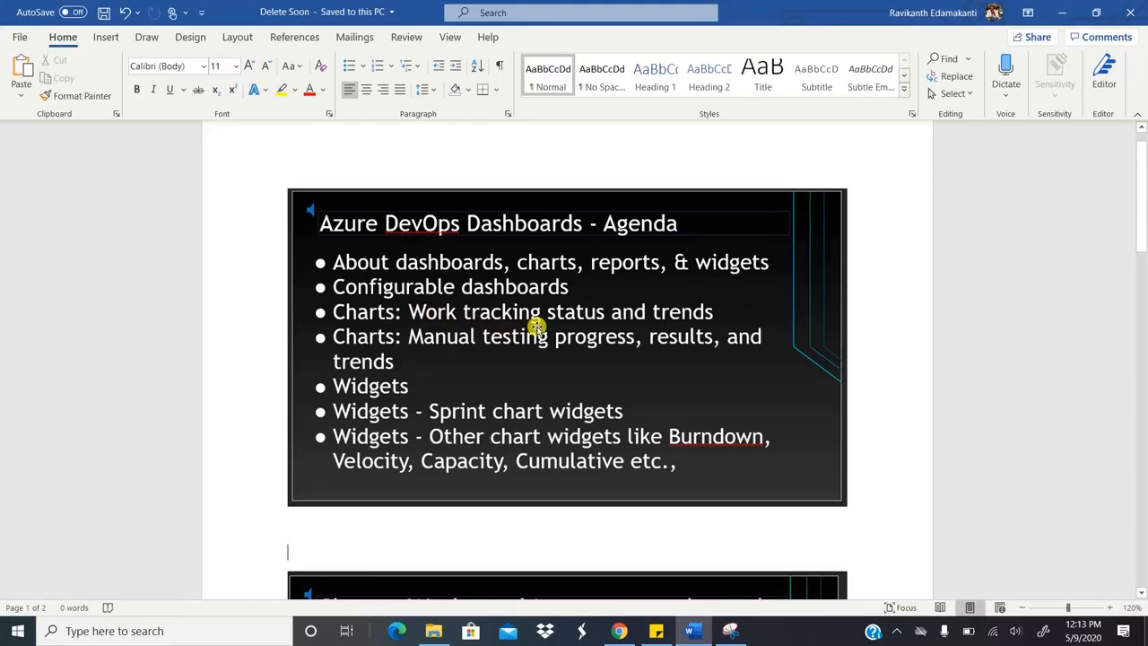
{"action": "key", "text": "alt+Tab"}
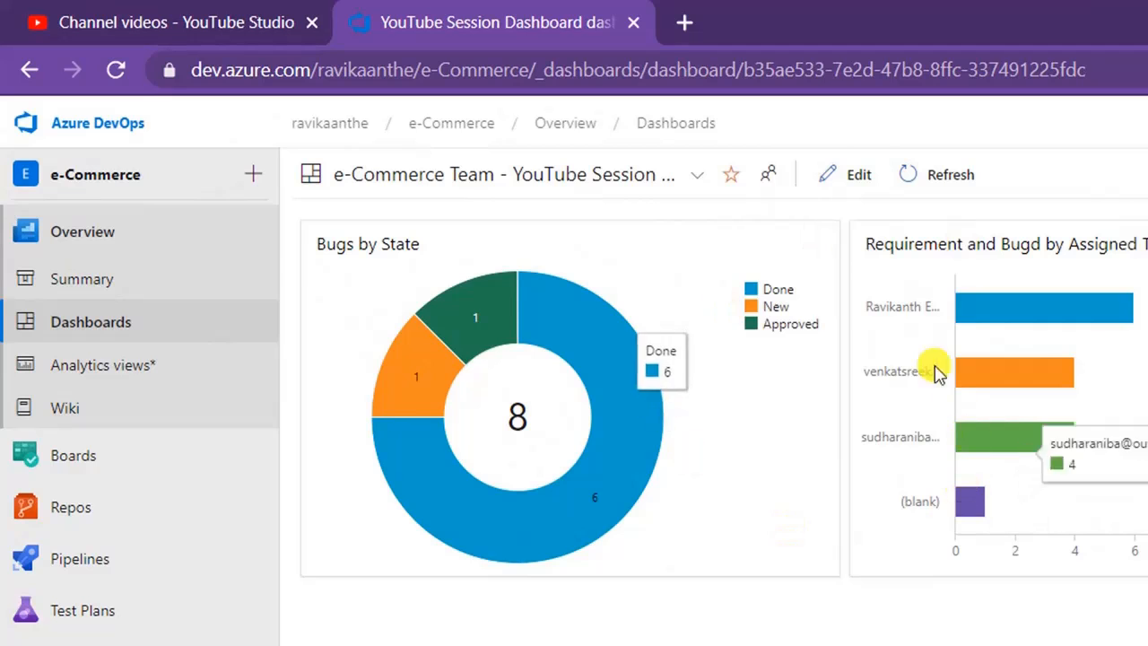
- Start editing the YouTube Session Dashboard and add a Query Tile widget to it
{"action": "left_click", "coordinate": [856, 179]}
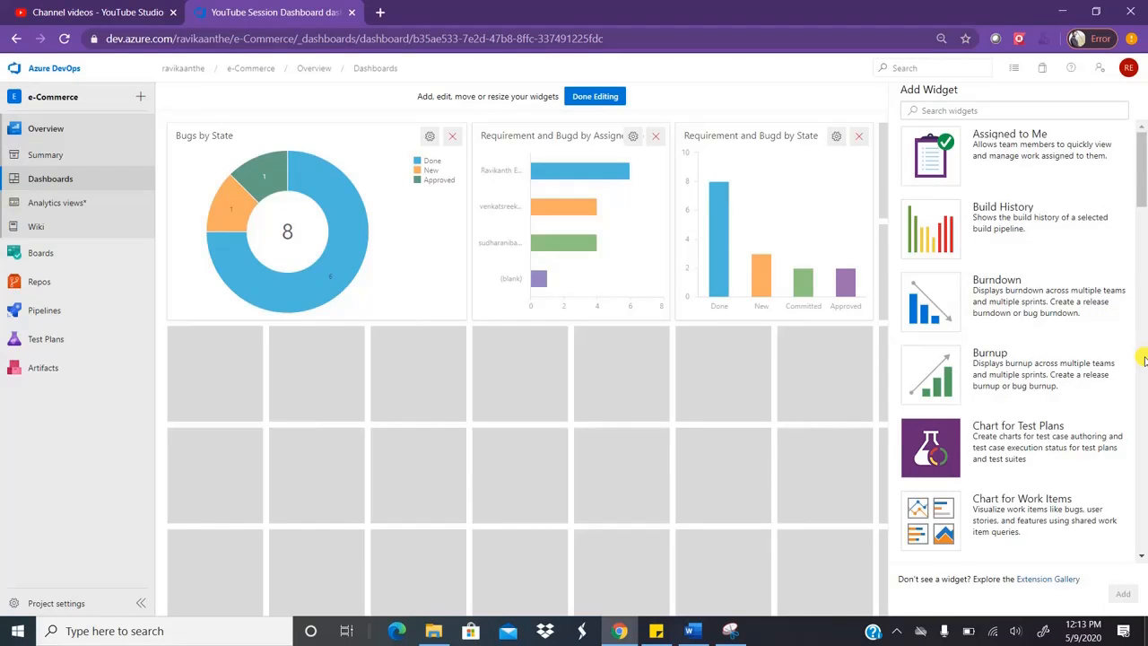
{"action": "scroll", "coordinate": [1144, 360], "scroll_direction": "down", "scroll_amount": 4}
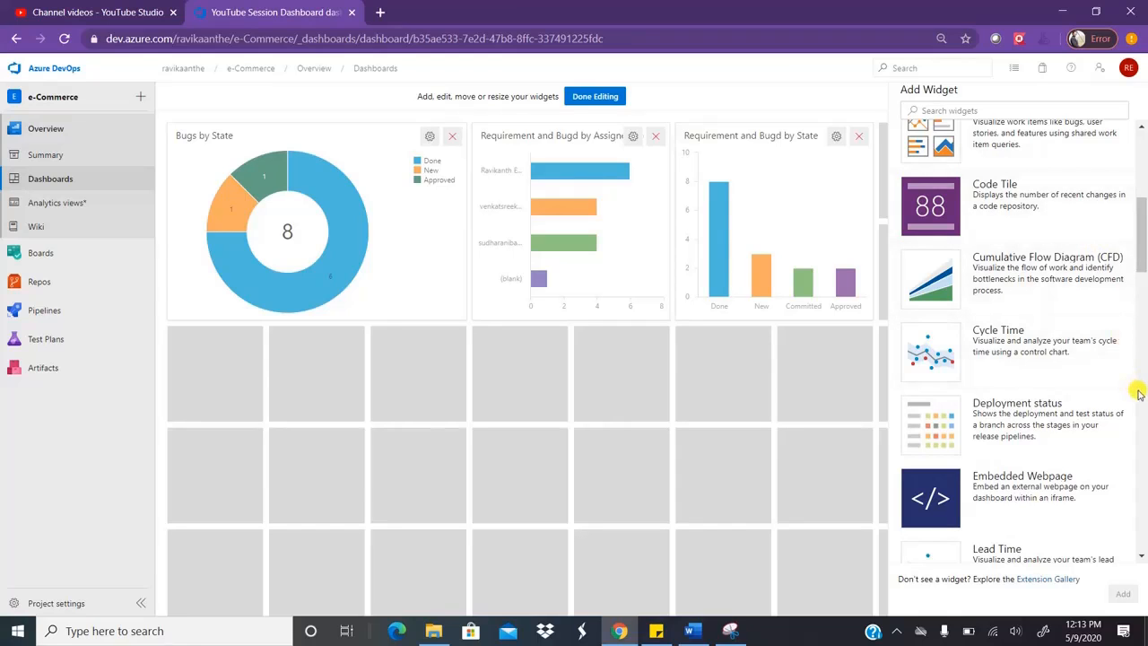
{"action": "scroll", "coordinate": [1138, 391], "scroll_direction": "down", "scroll_amount": 5}
{"action": "scroll", "coordinate": [1136, 427], "scroll_direction": "down", "scroll_amount": 5}
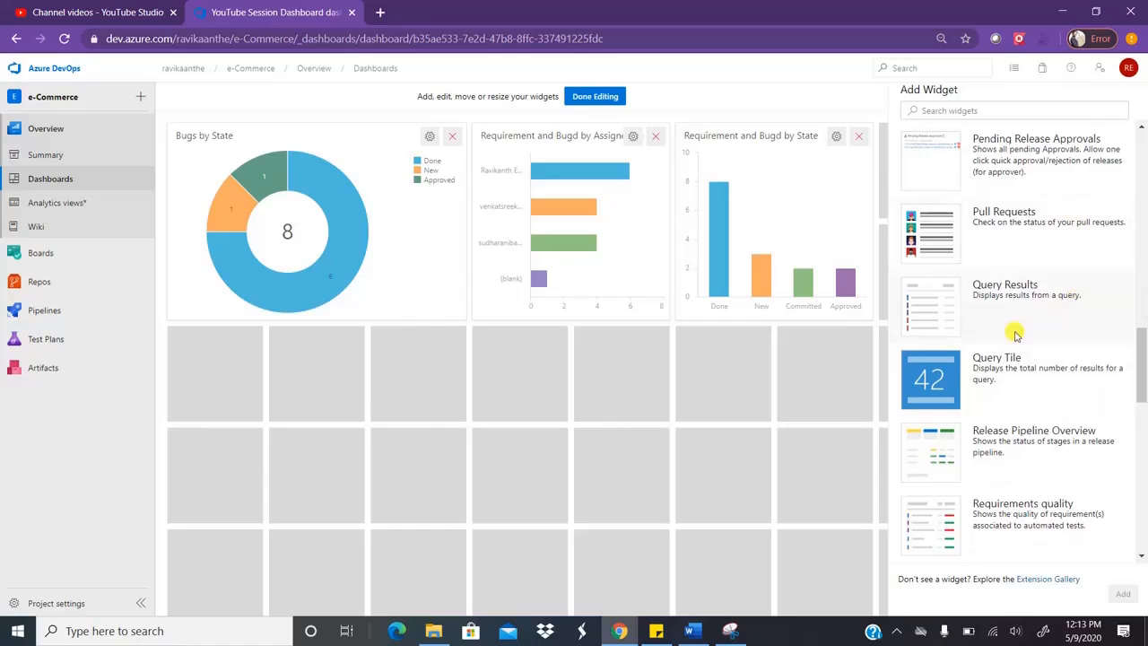
{"action": "left_click", "coordinate": [1018, 377]}
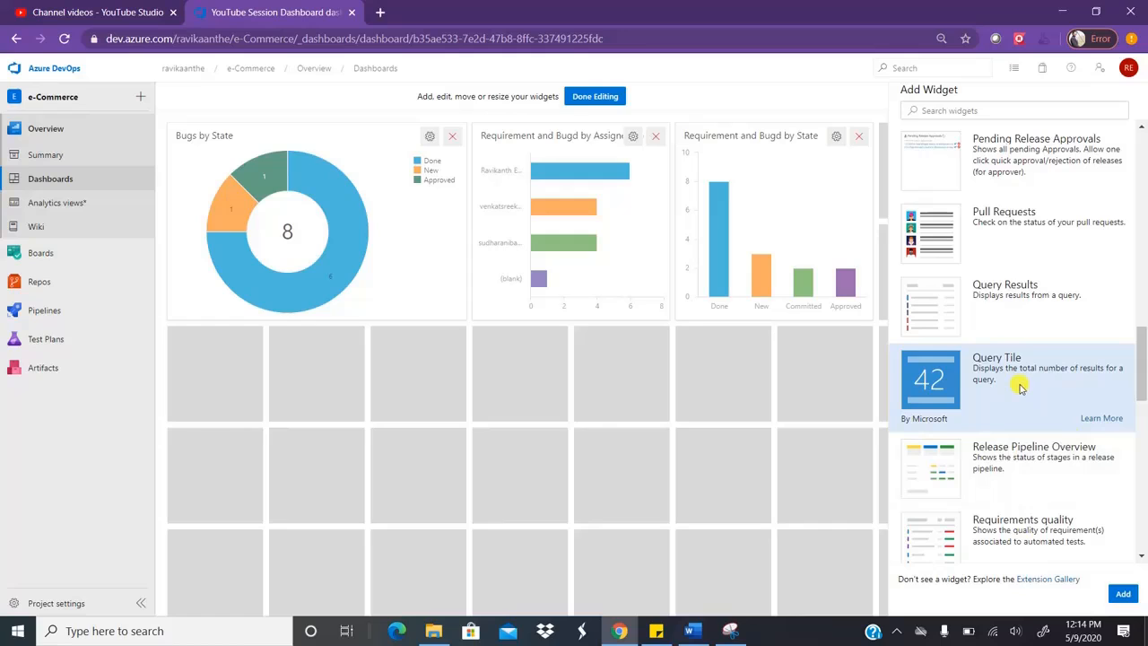
{"action": "left_click", "coordinate": [1121, 595]}
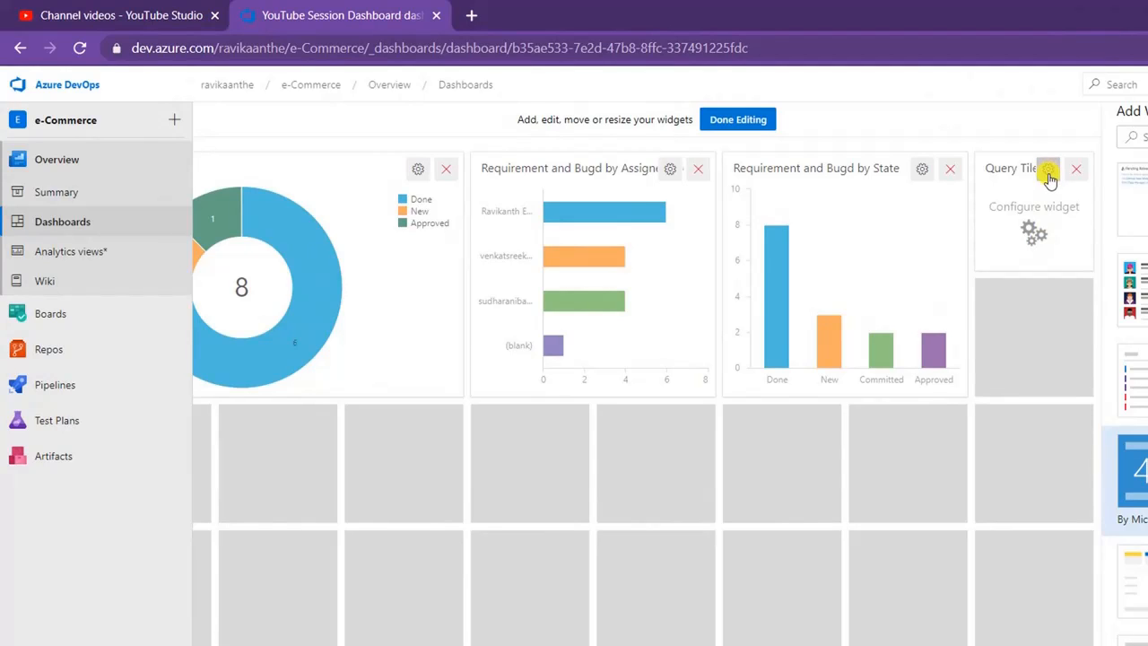
- Configure the new query tile with the Bugs query from YouTube Training Queries, save it and finish editing the dashboard
{"action": "left_click", "coordinate": [1049, 172]}
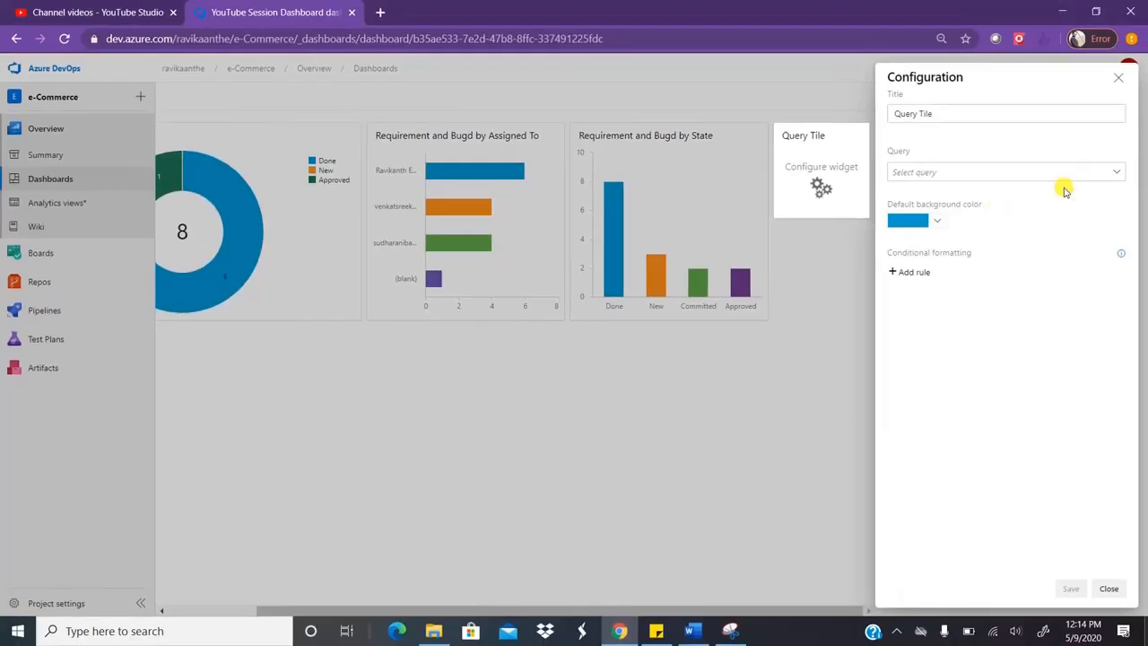
{"action": "left_click", "coordinate": [1112, 176]}
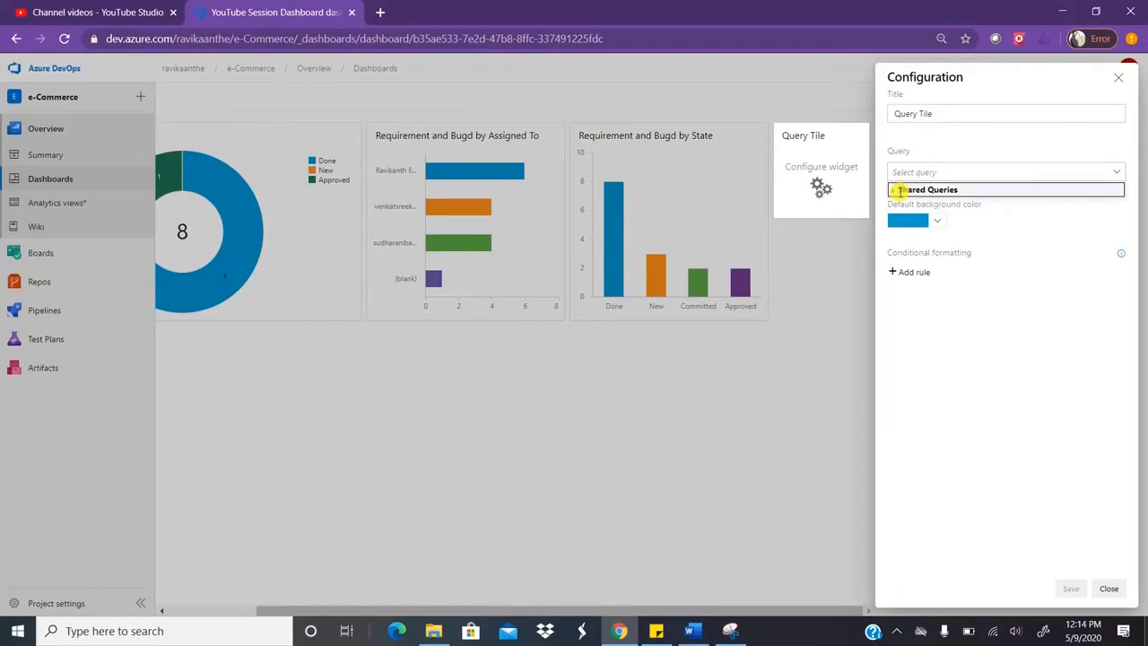
{"action": "left_click", "coordinate": [893, 191]}
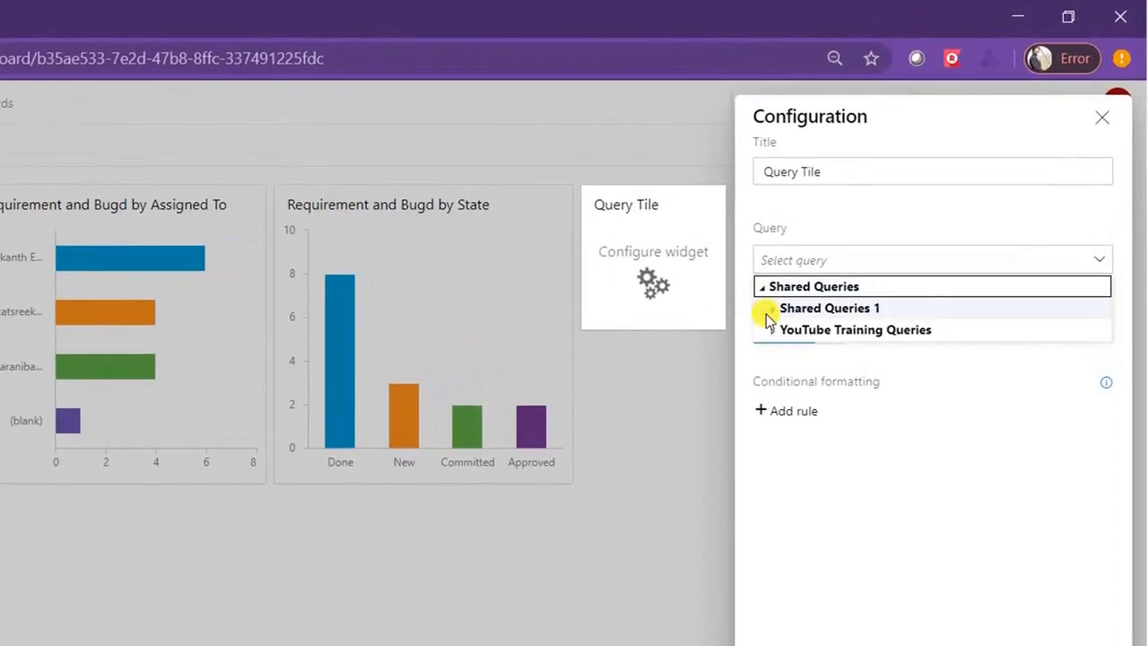
{"action": "left_click", "coordinate": [812, 299]}
{"action": "left_click", "coordinate": [773, 331]}
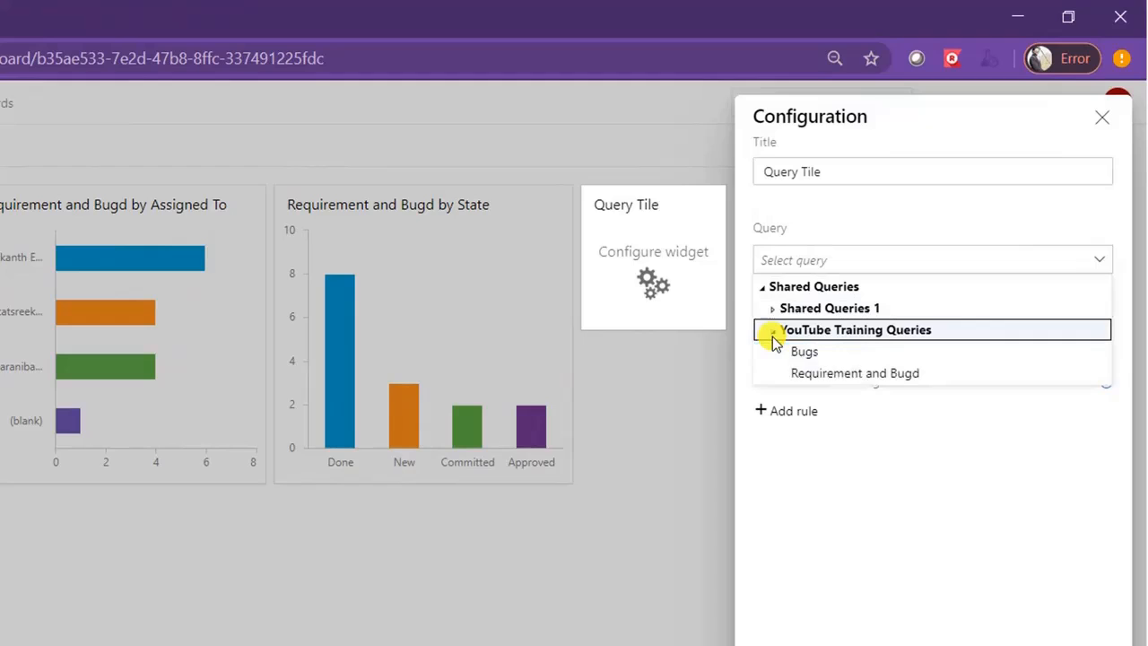
{"action": "left_click", "coordinate": [850, 356]}
{"action": "left_click", "coordinate": [851, 356]}
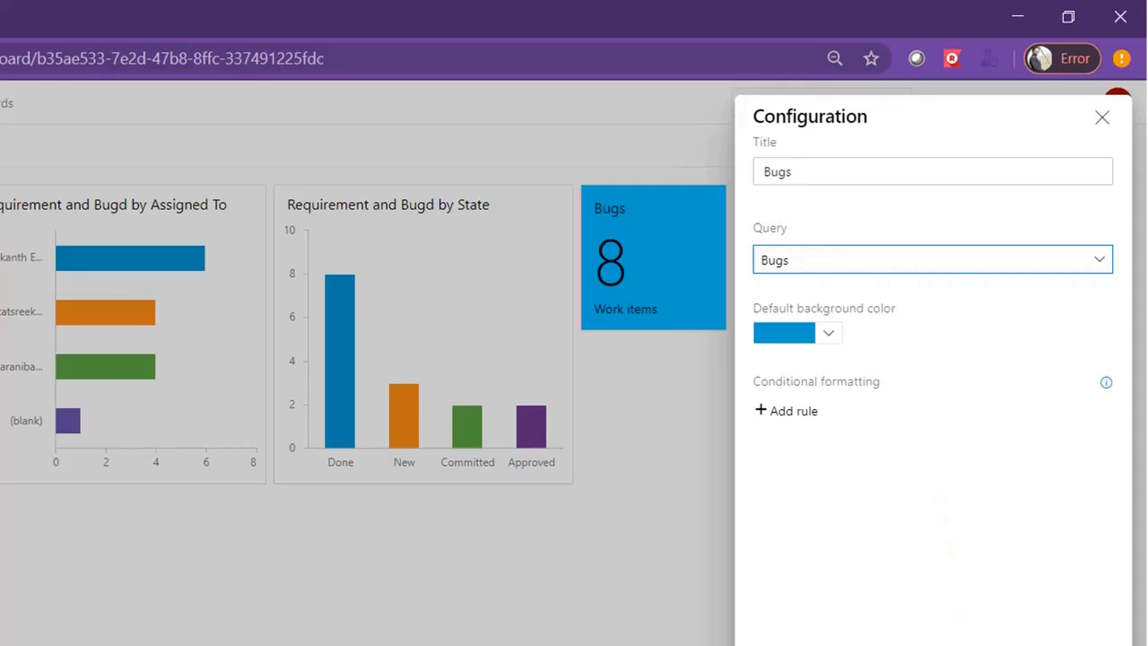
{"action": "left_click", "coordinate": [1014, 644]}
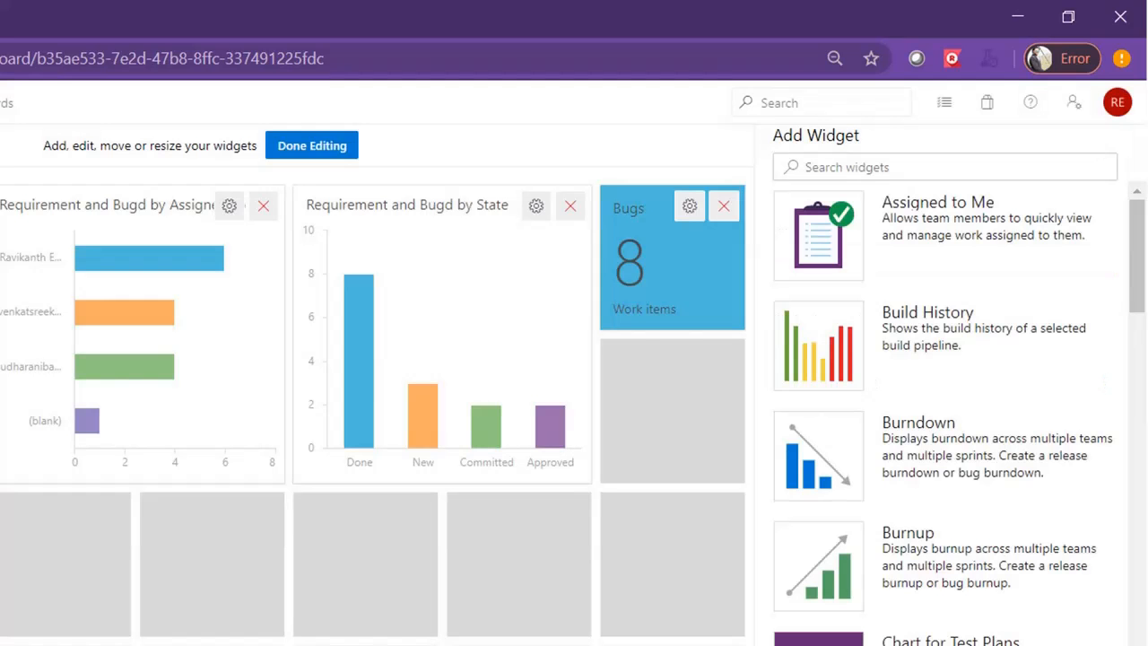
{"action": "left_click", "coordinate": [323, 147]}
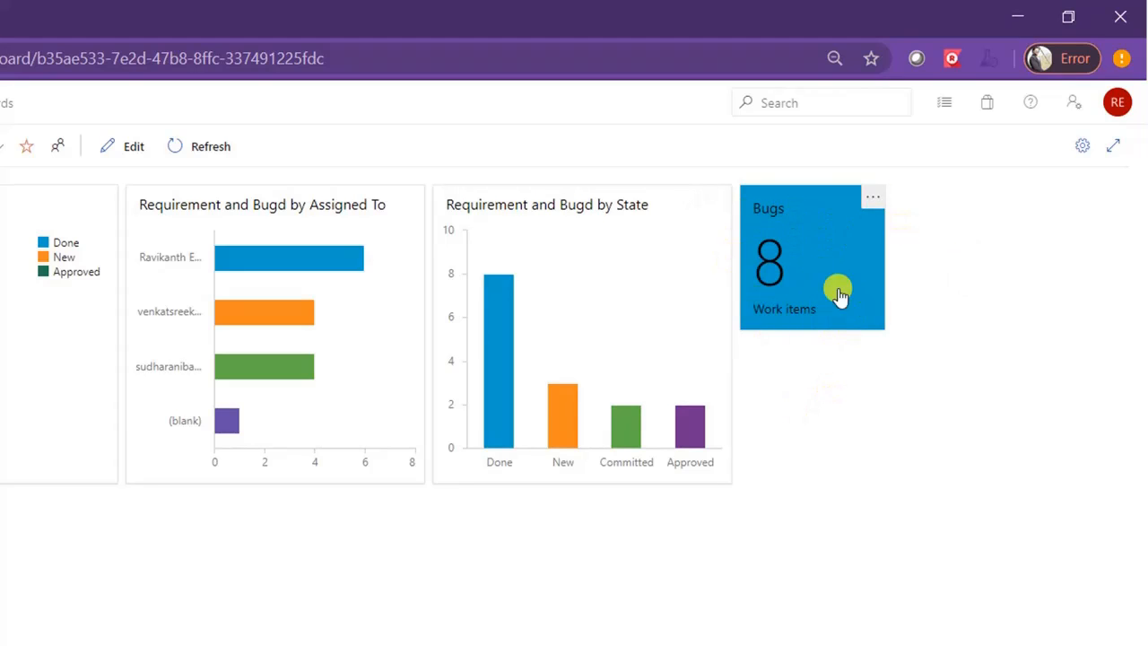
- Reopen the dashboard for editing, search the widgets for "query" and add a second Query Tile
{"action": "left_click", "coordinate": [116, 148]}
{"action": "left_click", "coordinate": [845, 167]}
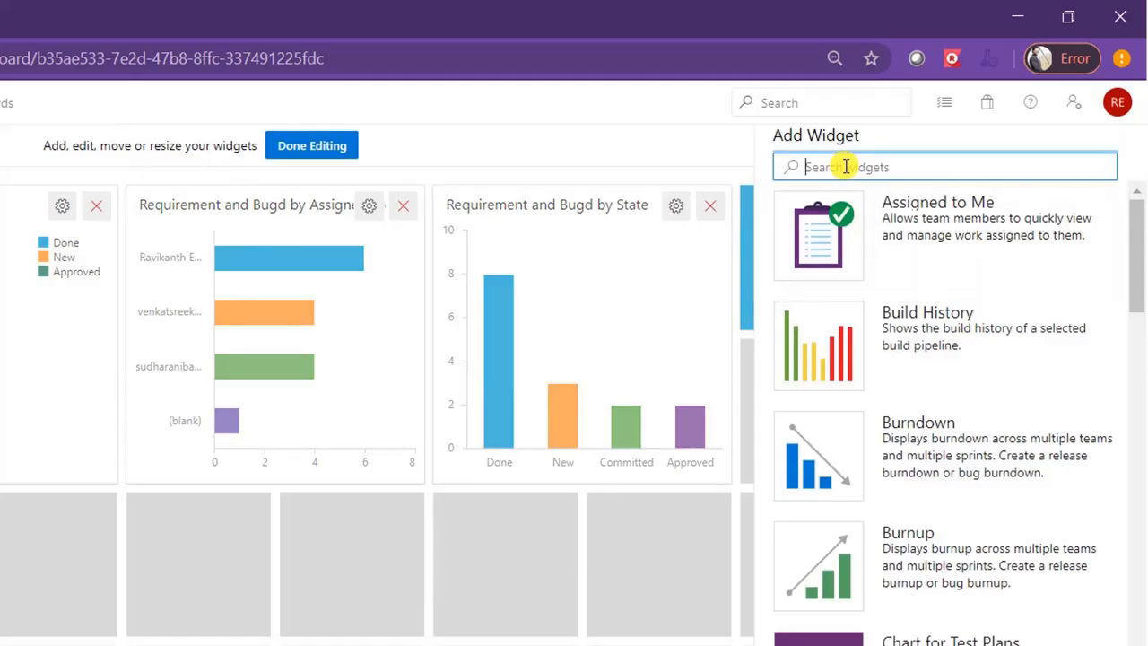
{"action": "type", "text": "qu"}
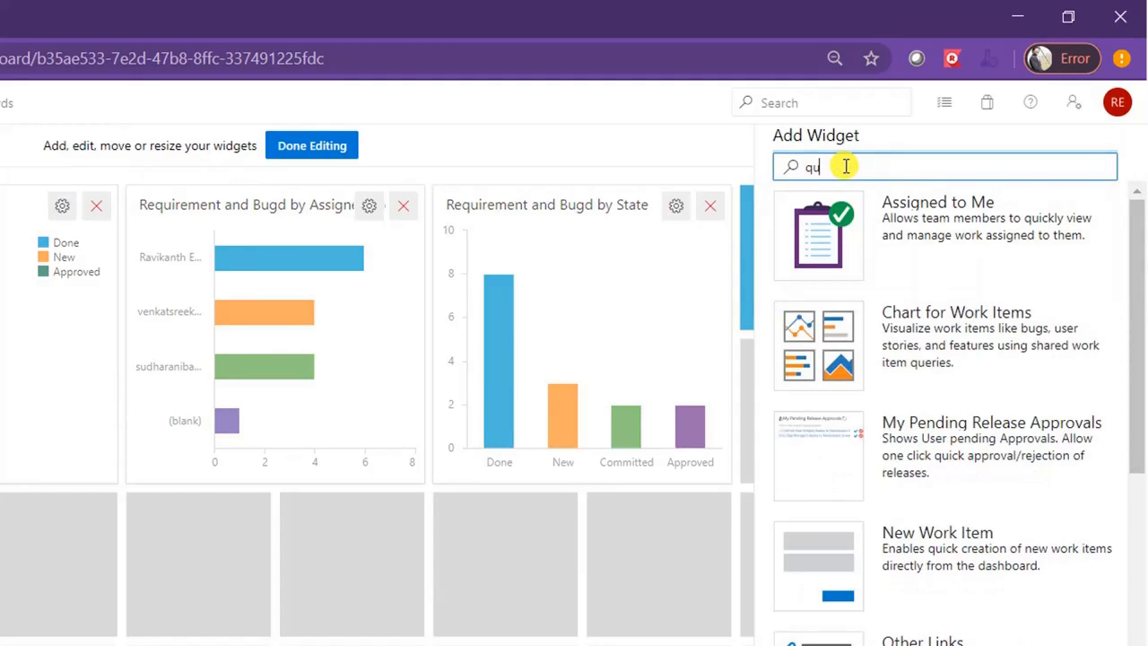
{"action": "type", "text": "ery"}
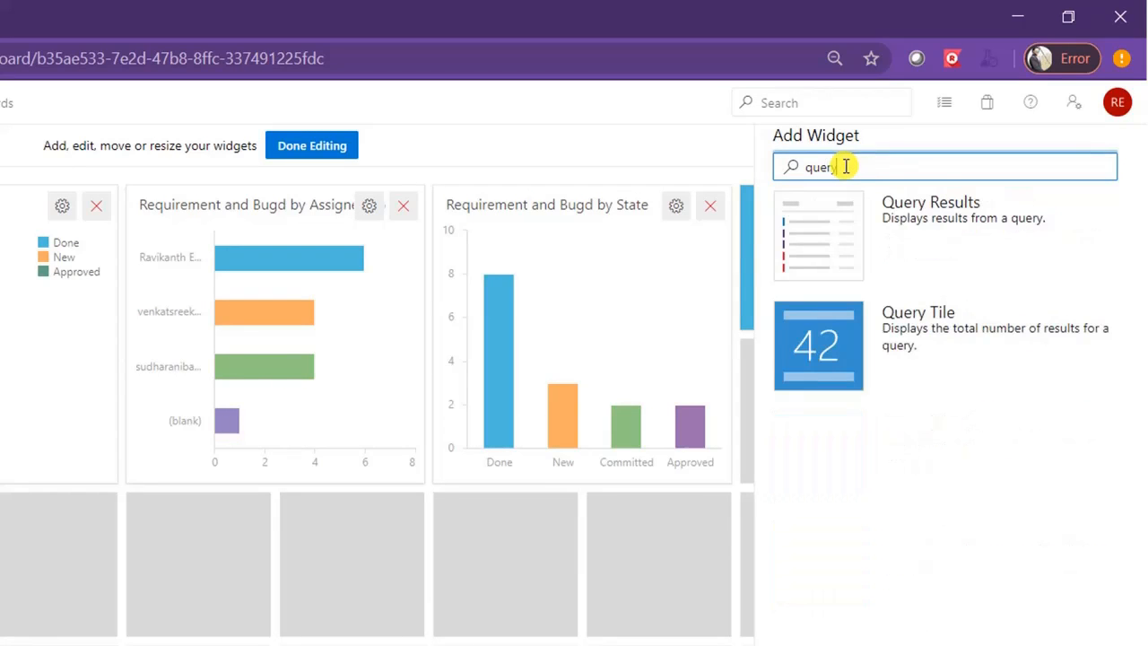
{"action": "left_click", "coordinate": [938, 331]}
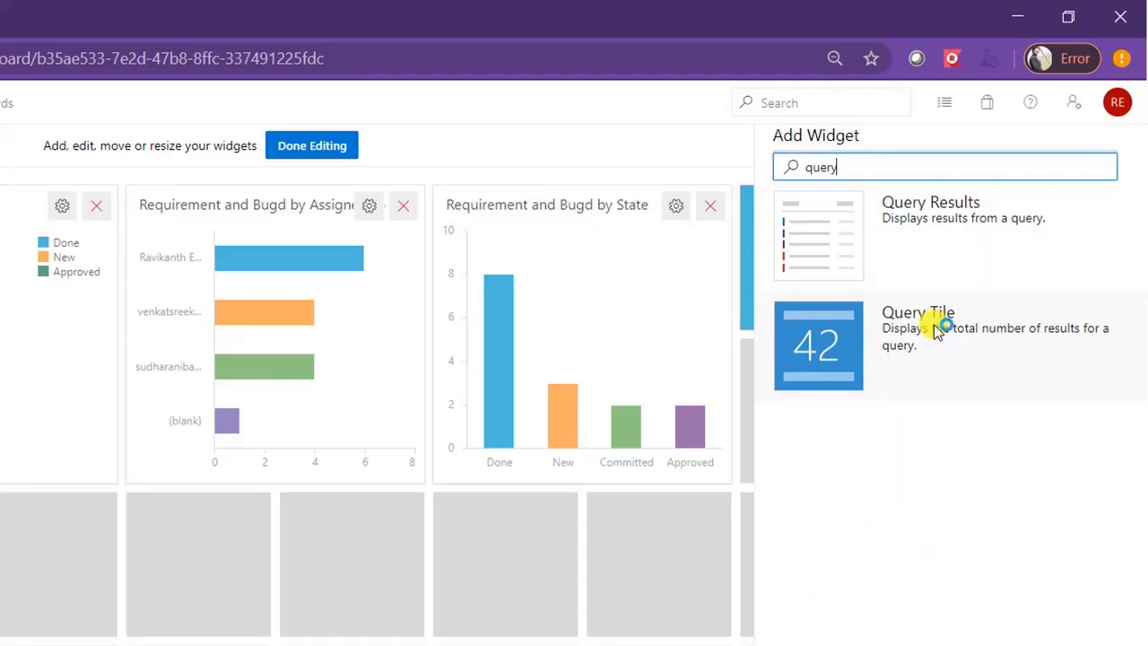
{"action": "left_click", "coordinate": [940, 328]}
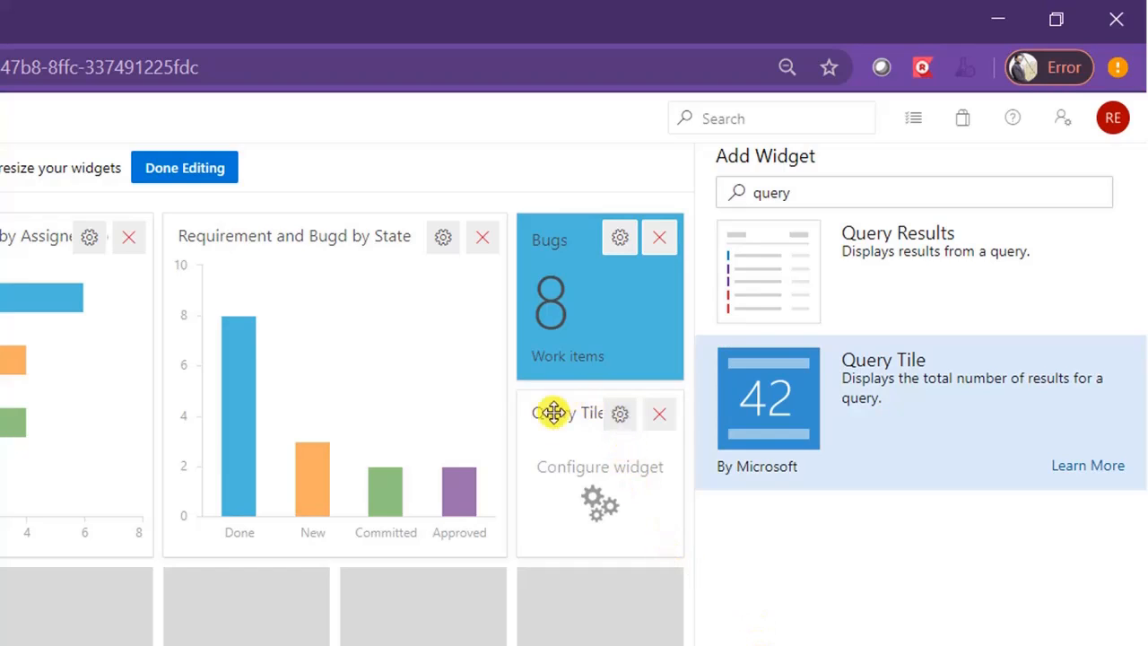
- Configure the second query tile with the Requirement and Bugd query from YouTube Training Queries, save it and finish editing
{"action": "left_click", "coordinate": [619, 418]}
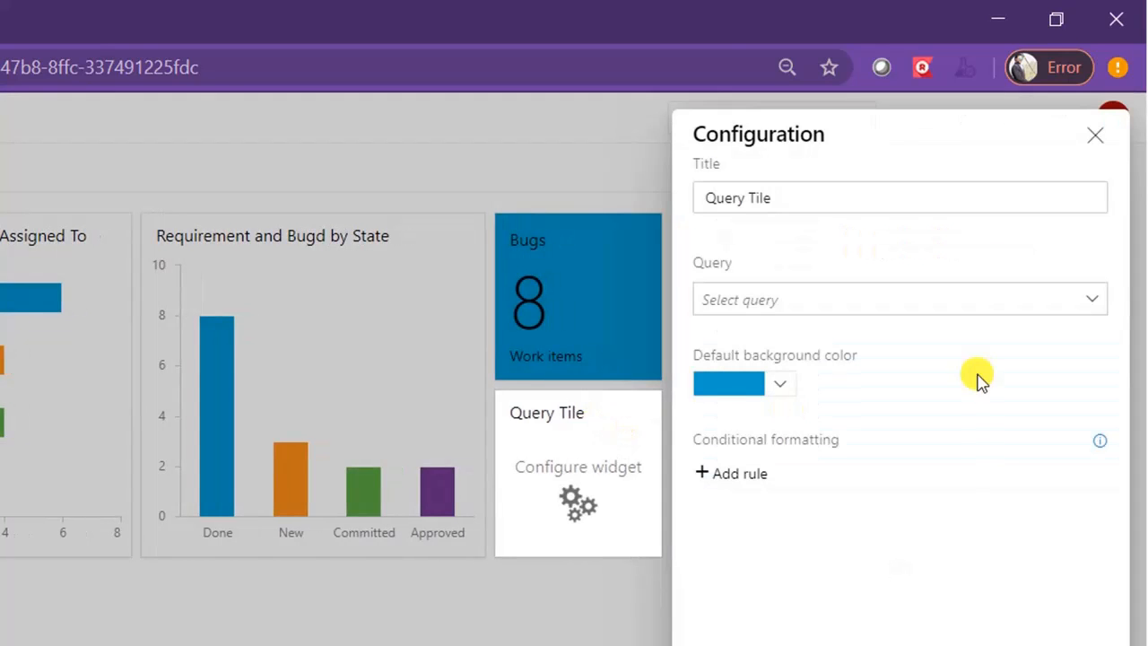
{"action": "left_click", "coordinate": [1092, 299]}
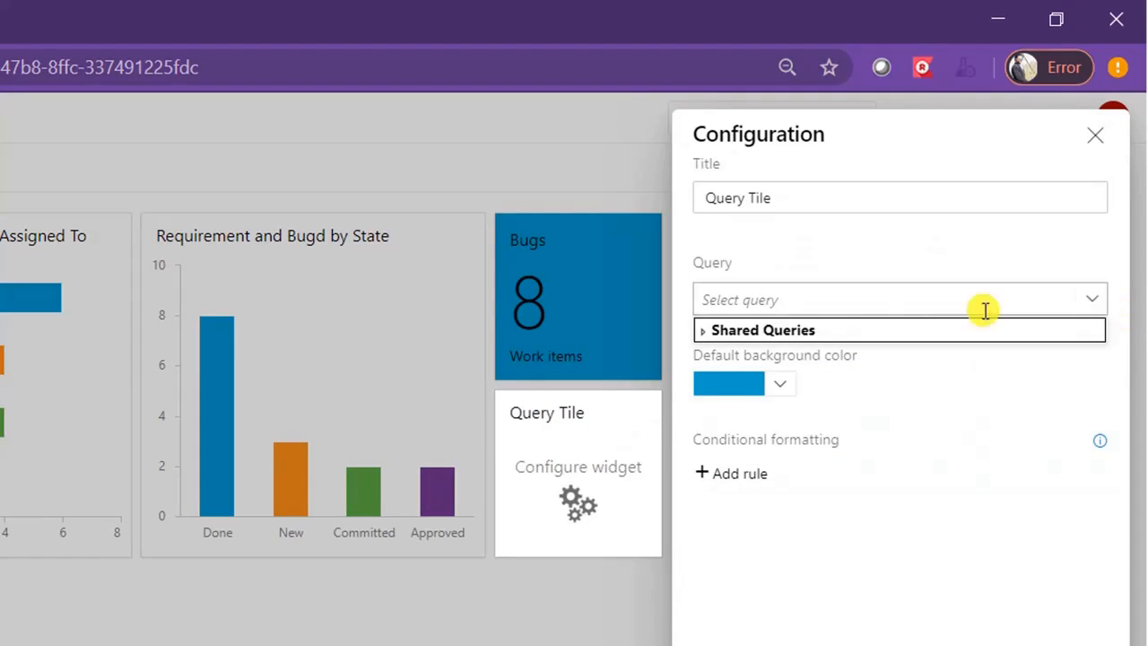
{"action": "left_click", "coordinate": [704, 331]}
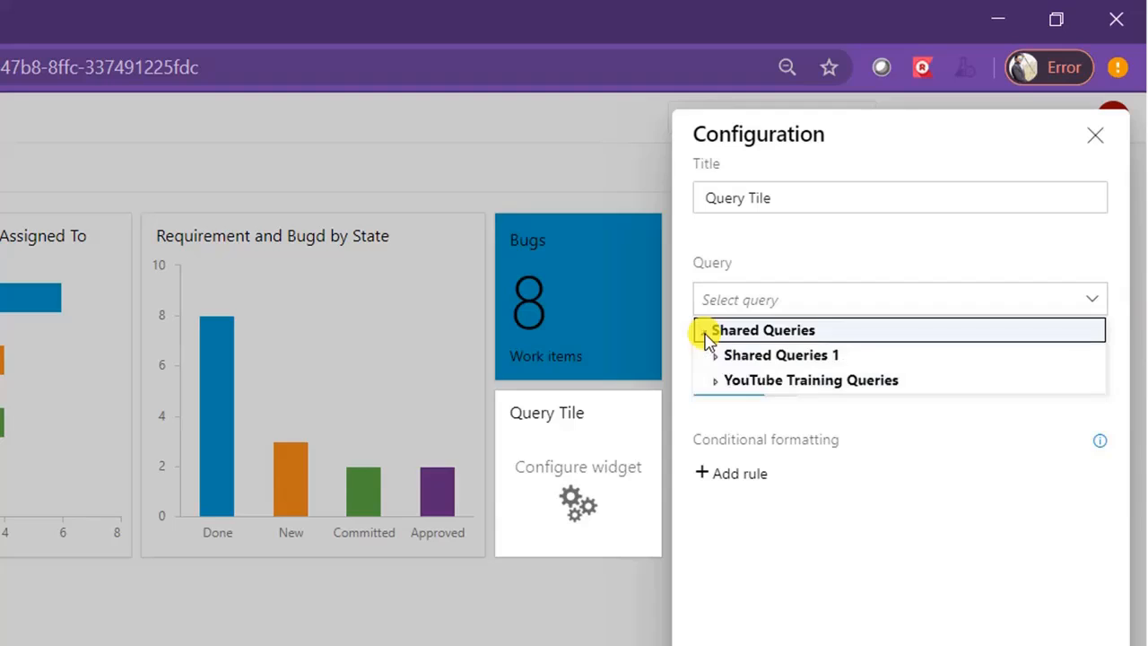
{"action": "left_click", "coordinate": [714, 383]}
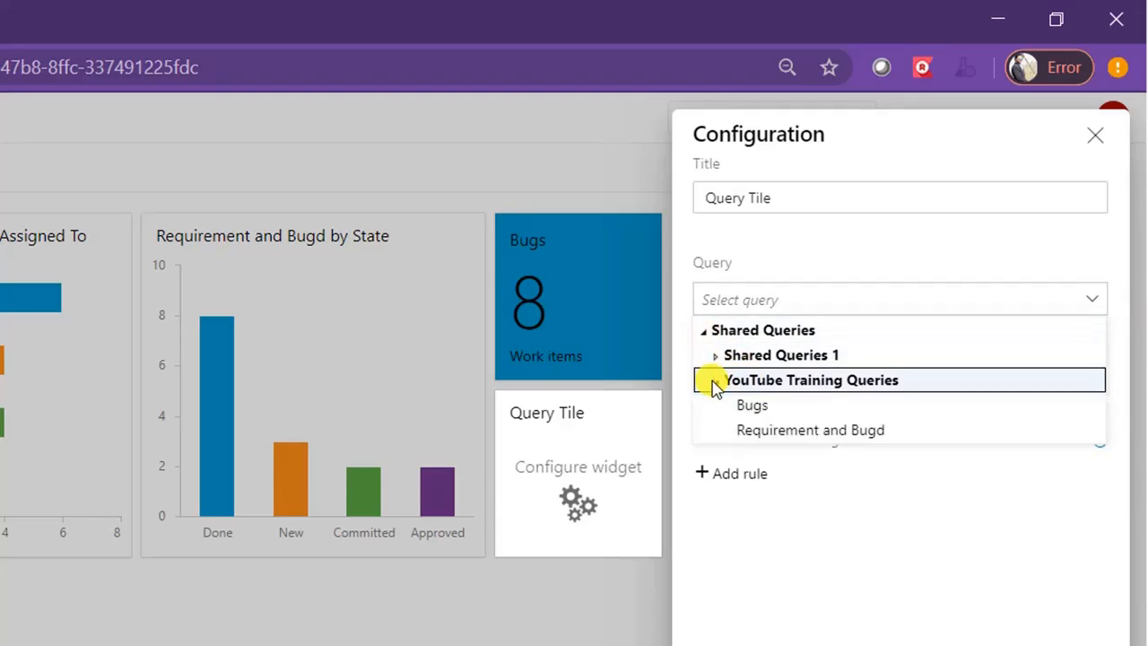
{"action": "left_click", "coordinate": [929, 433]}
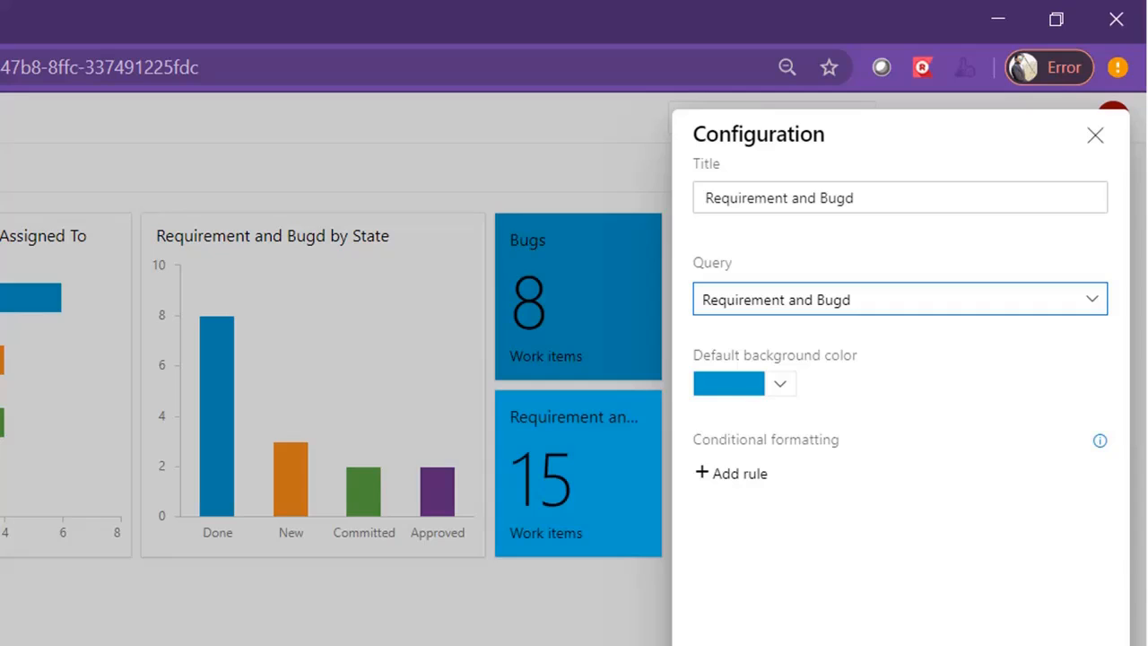
{"action": "left_click", "coordinate": [1014, 644]}
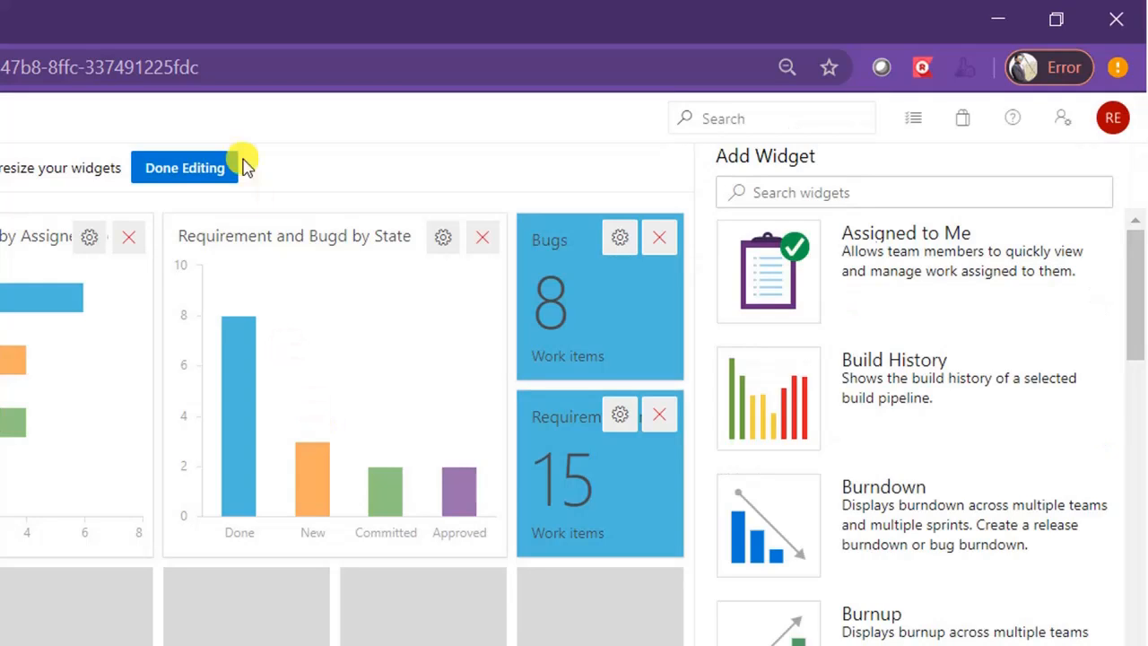
{"action": "left_click", "coordinate": [223, 180]}
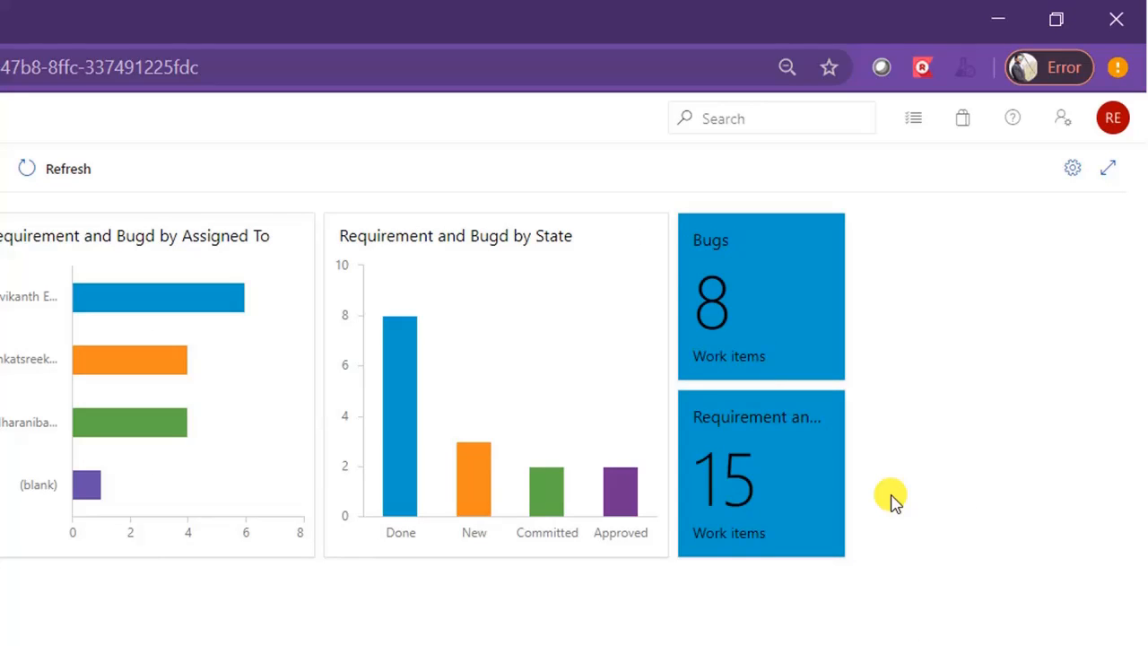
- Switch to Word and review the dashboards agenda and the slide on work tracking status and trends charts
{"action": "left_click", "coordinate": [691, 631]}
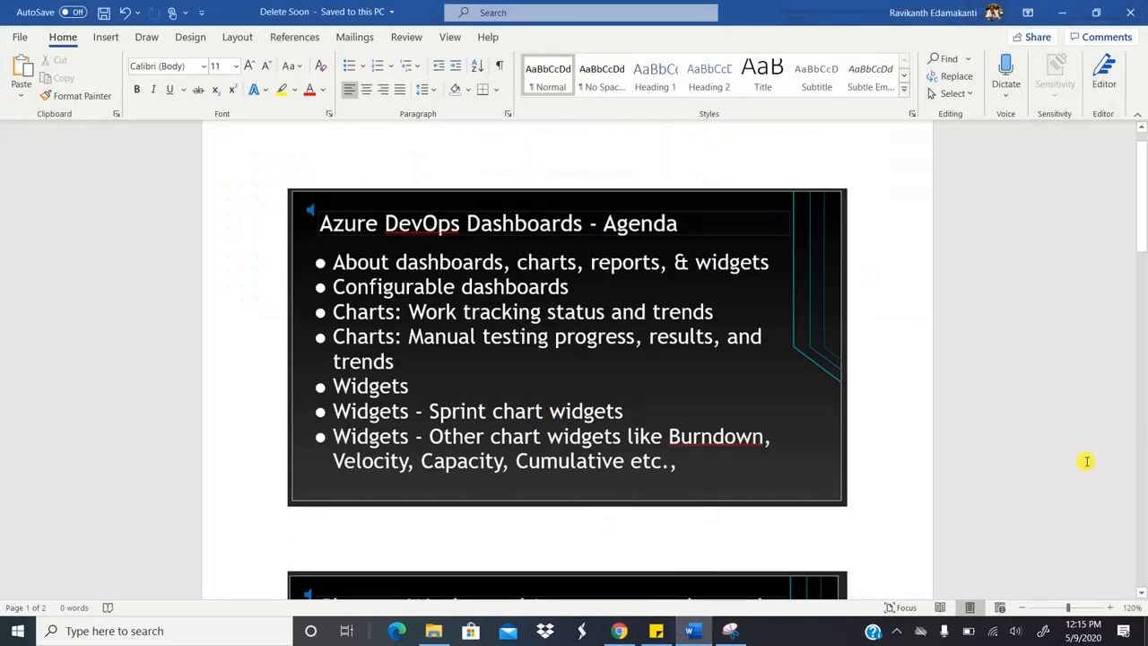
{"action": "left_click", "coordinate": [1145, 408]}
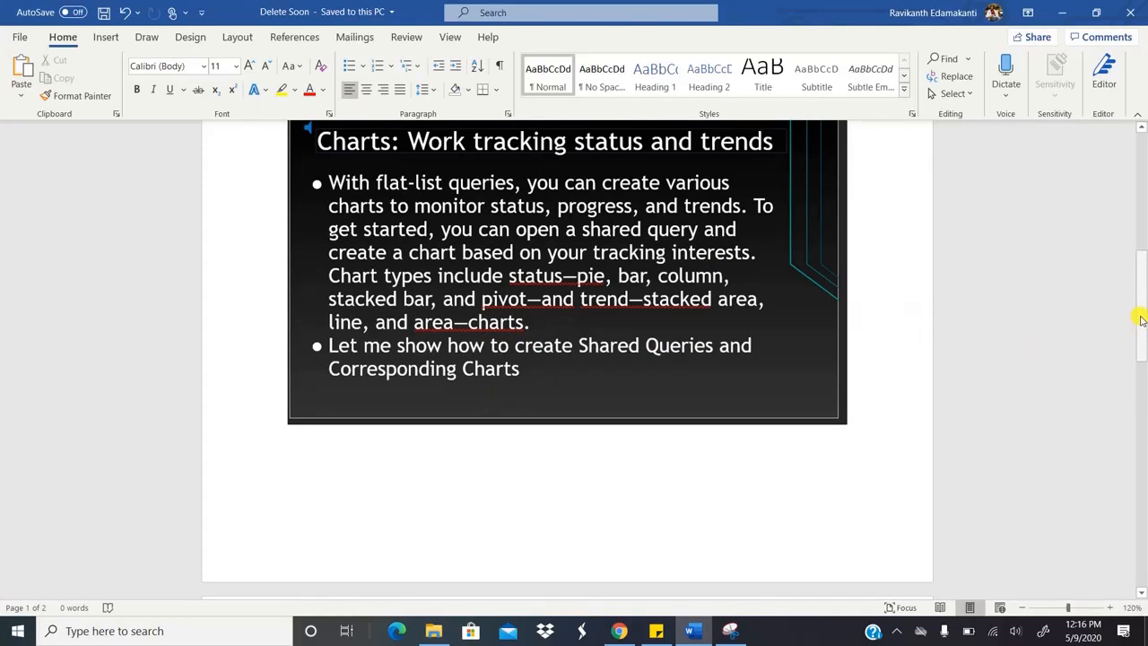
{"action": "left_click_drag", "start_coordinate": [1142, 321], "coordinate": [1131, 424]}
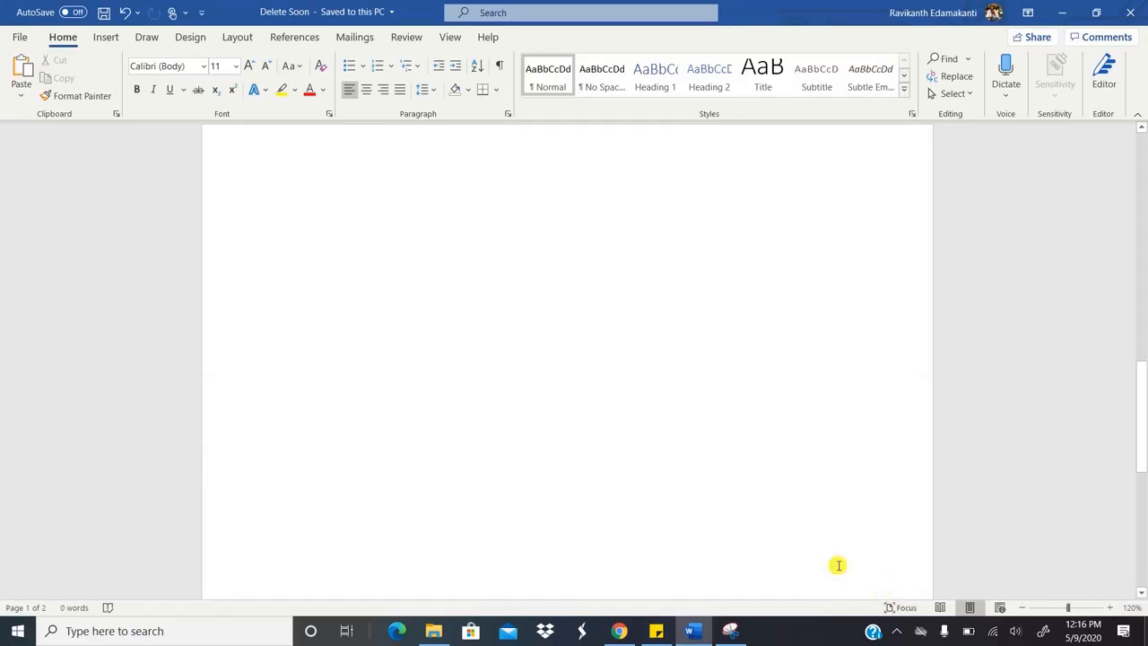
{"action": "left_click", "coordinate": [897, 631]}
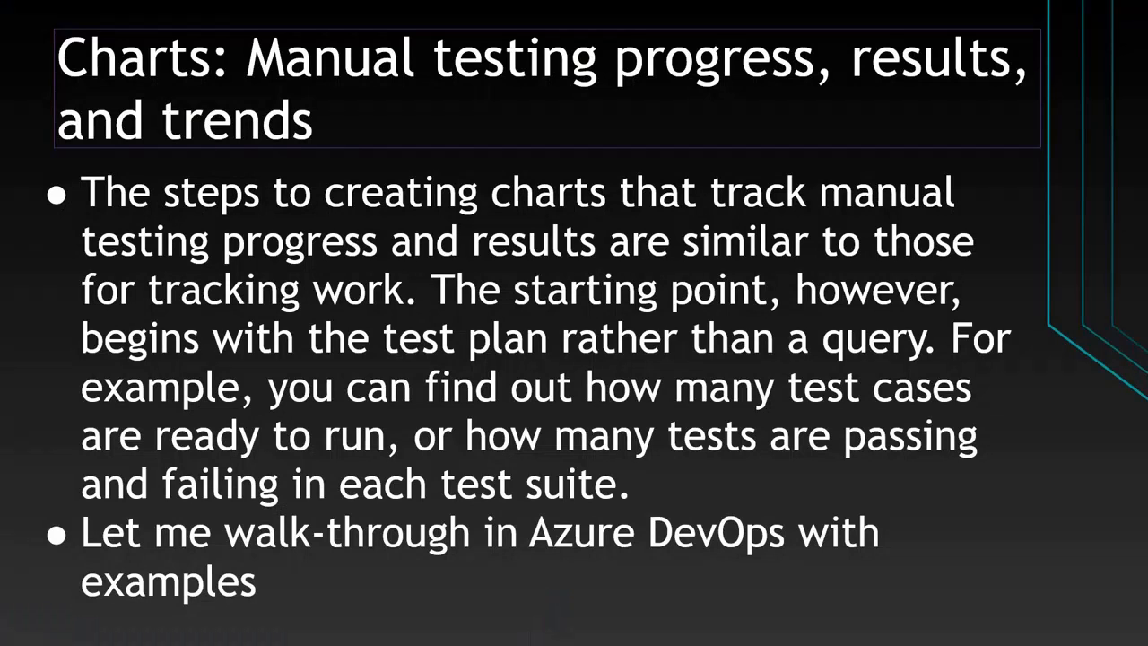
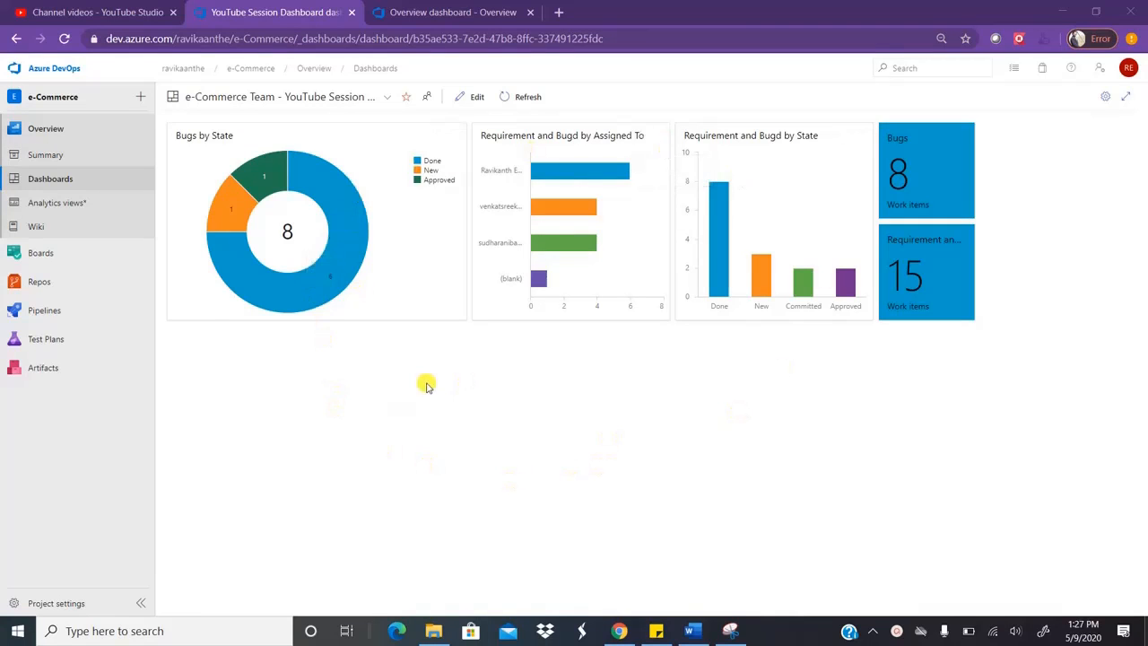
- Open the e-Commerce test plans and examine the test cases in the Add Description of Work Item, Product Search functionality and Use Case 1 suites
{"action": "mouse_move", "coordinate": [39, 346]}
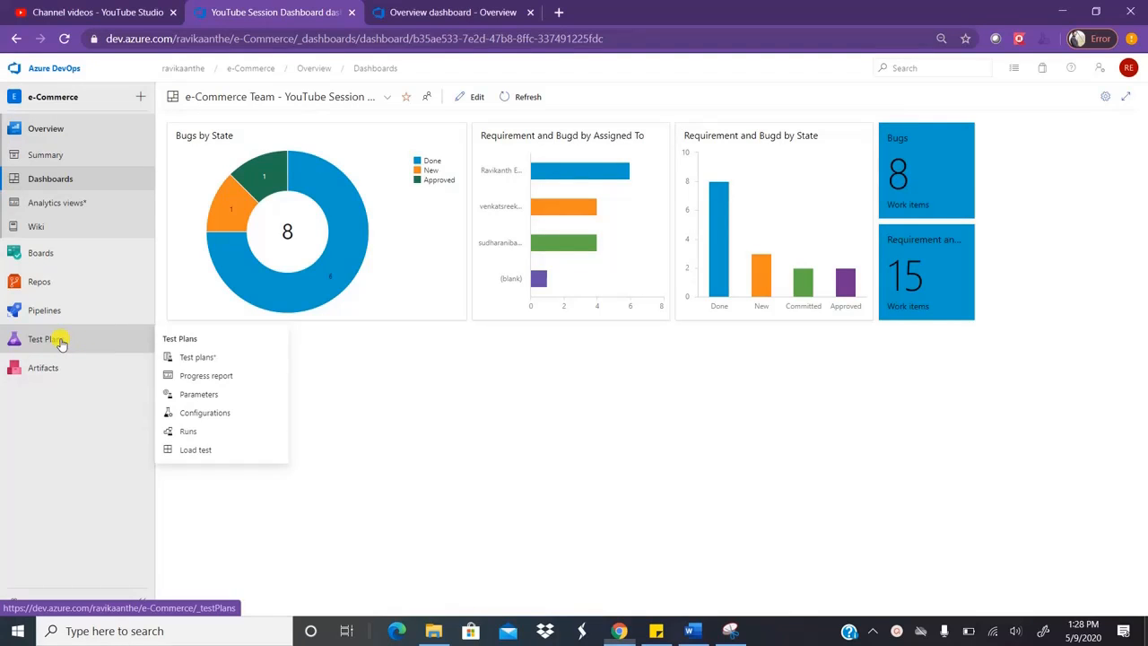
{"action": "left_click", "coordinate": [59, 341]}
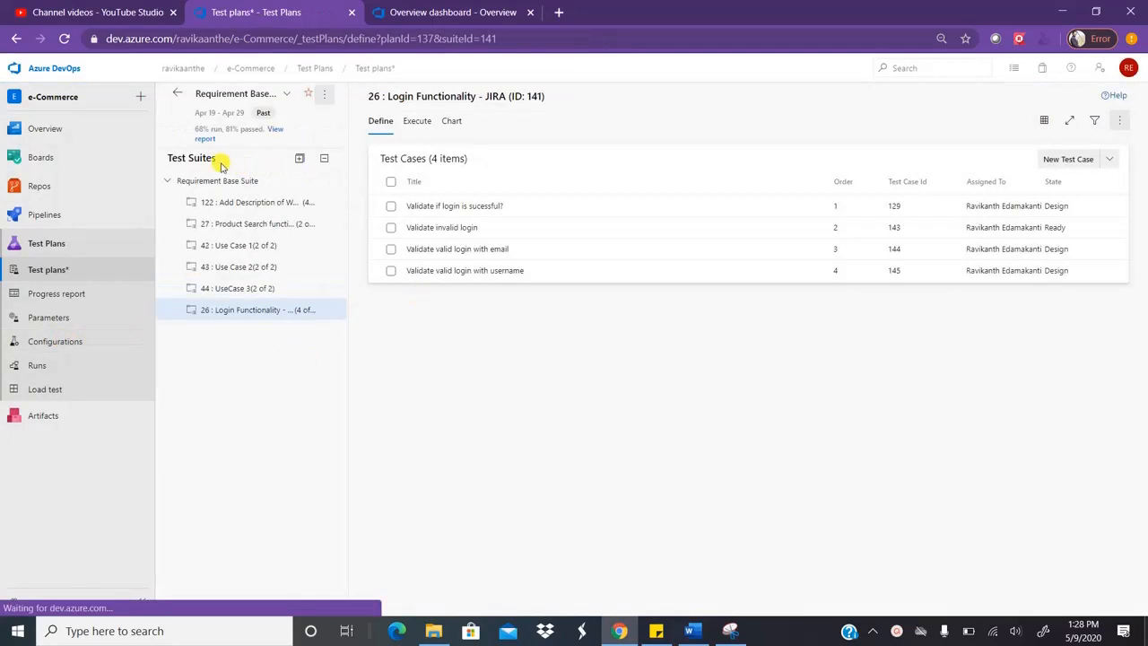
{"action": "left_click", "coordinate": [249, 184]}
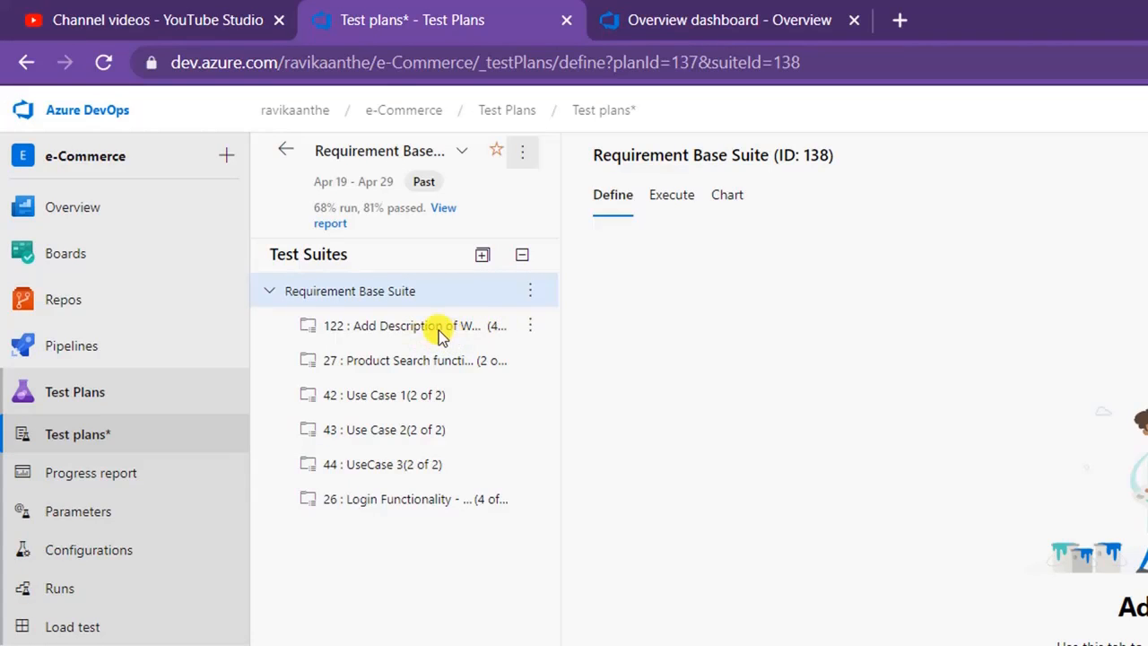
{"action": "left_click", "coordinate": [404, 332]}
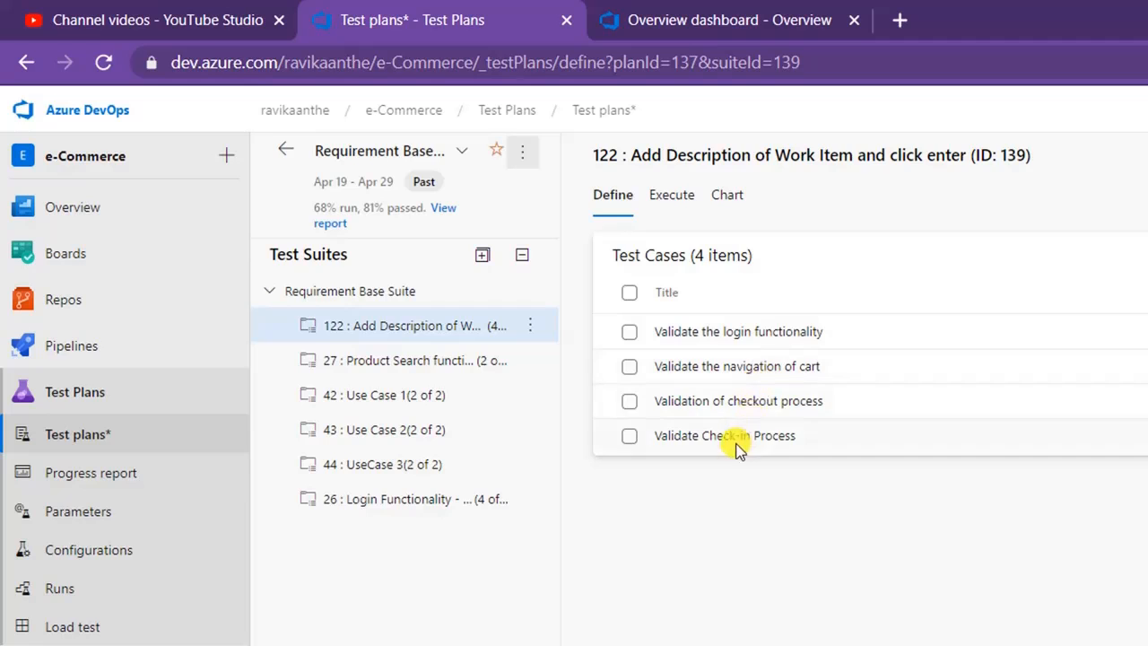
{"action": "left_click", "coordinate": [390, 375]}
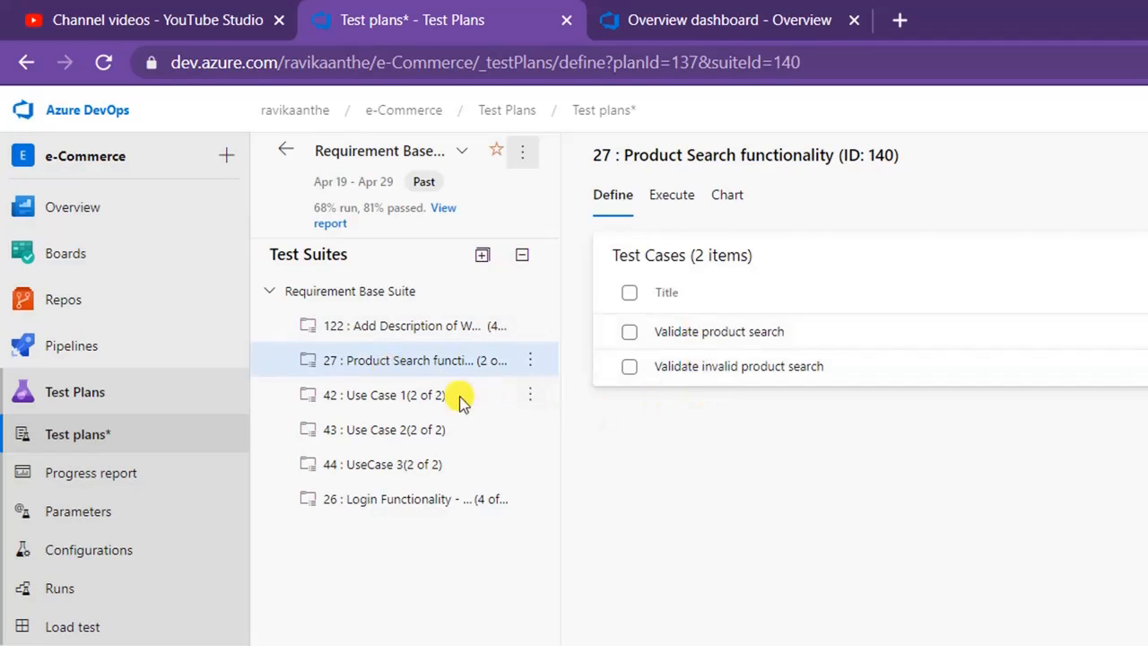
{"action": "left_click", "coordinate": [415, 404]}
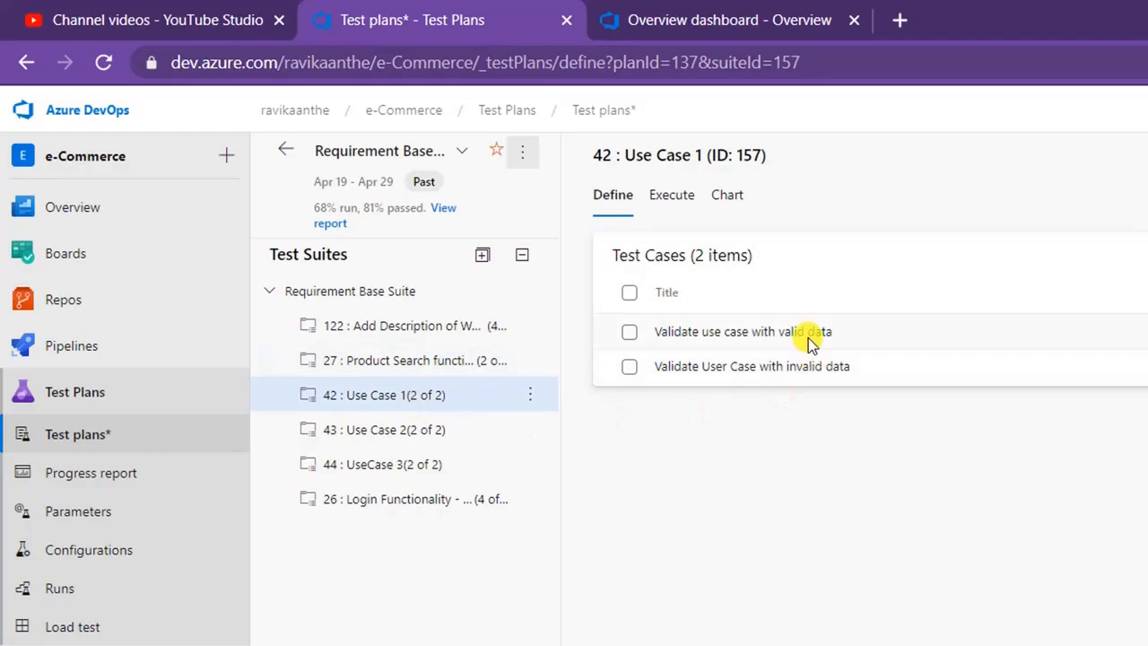
- Examine the test cases defined in the Use Case 2, UseCase 3 and Login Functionality - JIRA suites
{"action": "left_click", "coordinate": [415, 429]}
{"action": "left_click", "coordinate": [400, 464]}
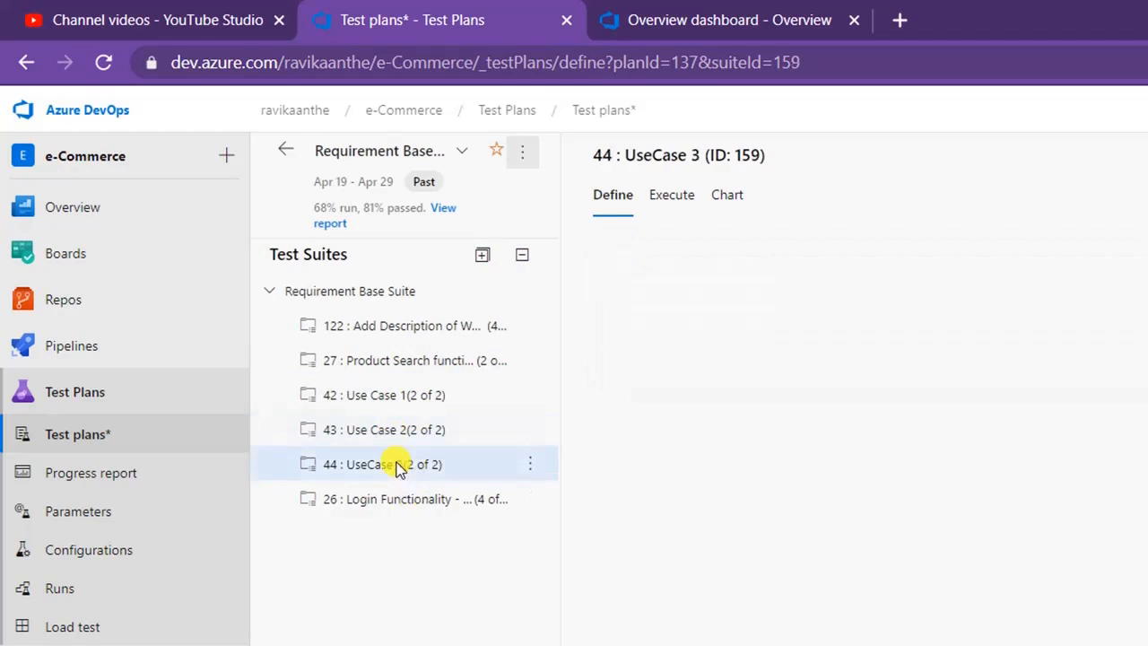
{"action": "left_click", "coordinate": [403, 504]}
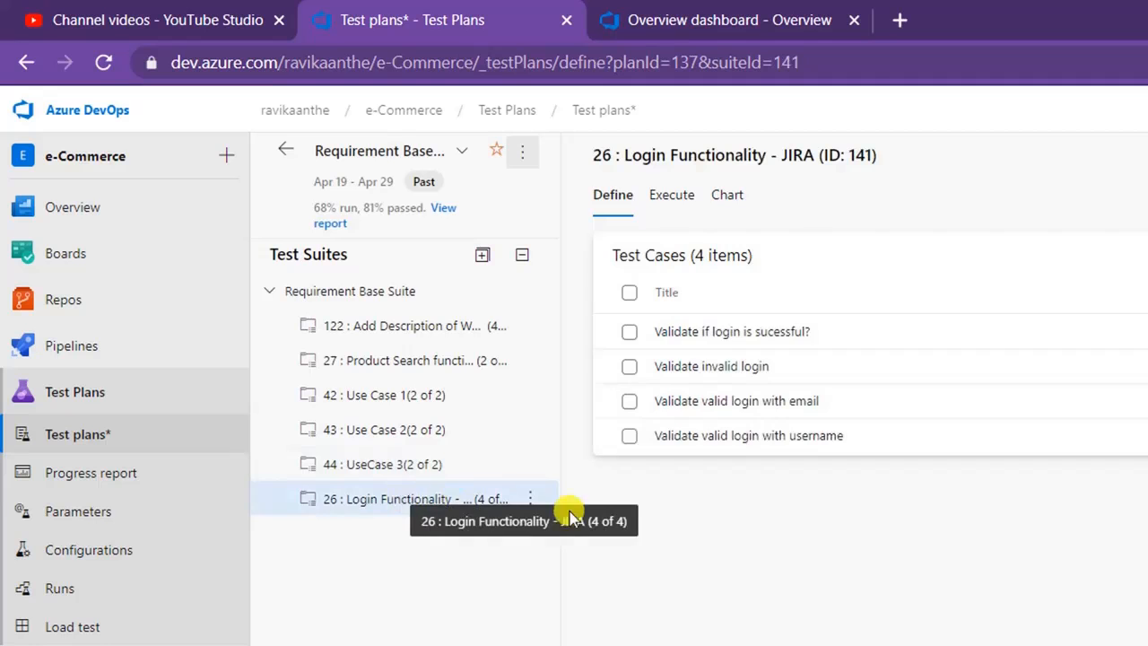
- Review the execution outcomes of the test points in the Add Description of Work Item, Product Search and Use Case 1 to 3 suites
{"action": "left_click", "coordinate": [385, 341]}
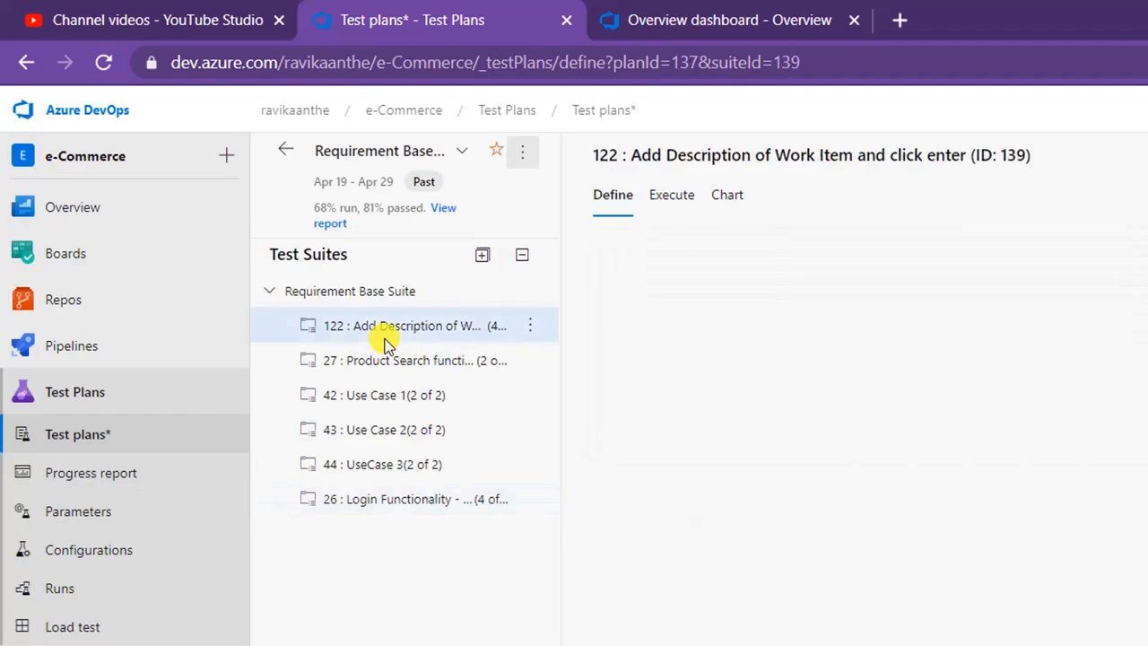
{"action": "left_click", "coordinate": [674, 202]}
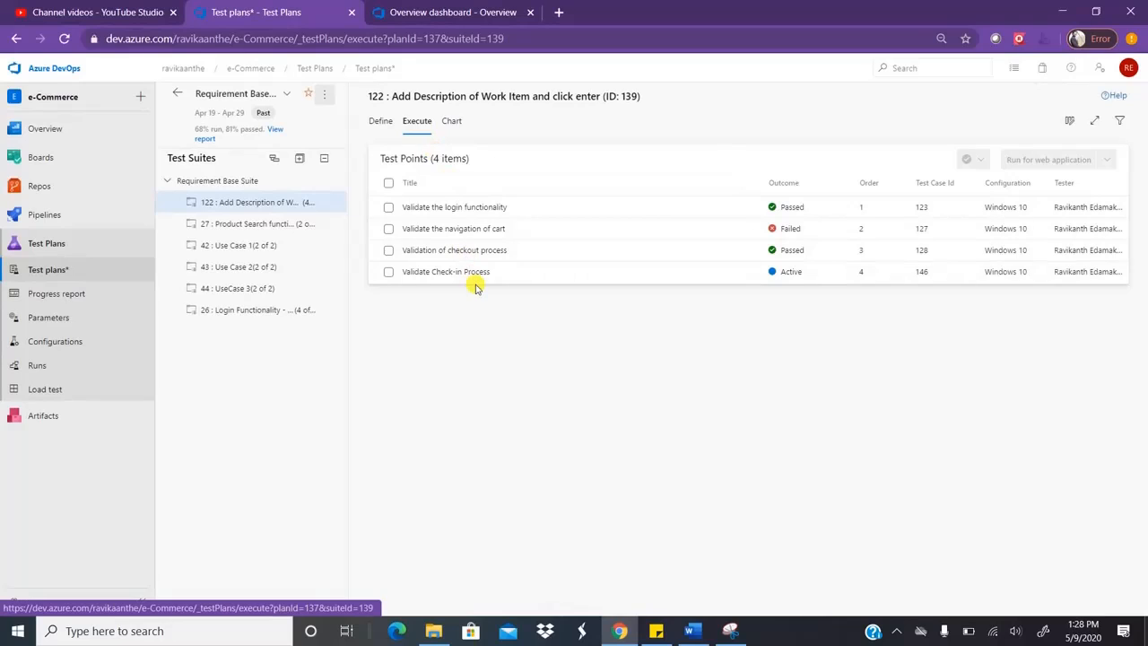
{"action": "left_click", "coordinate": [255, 225]}
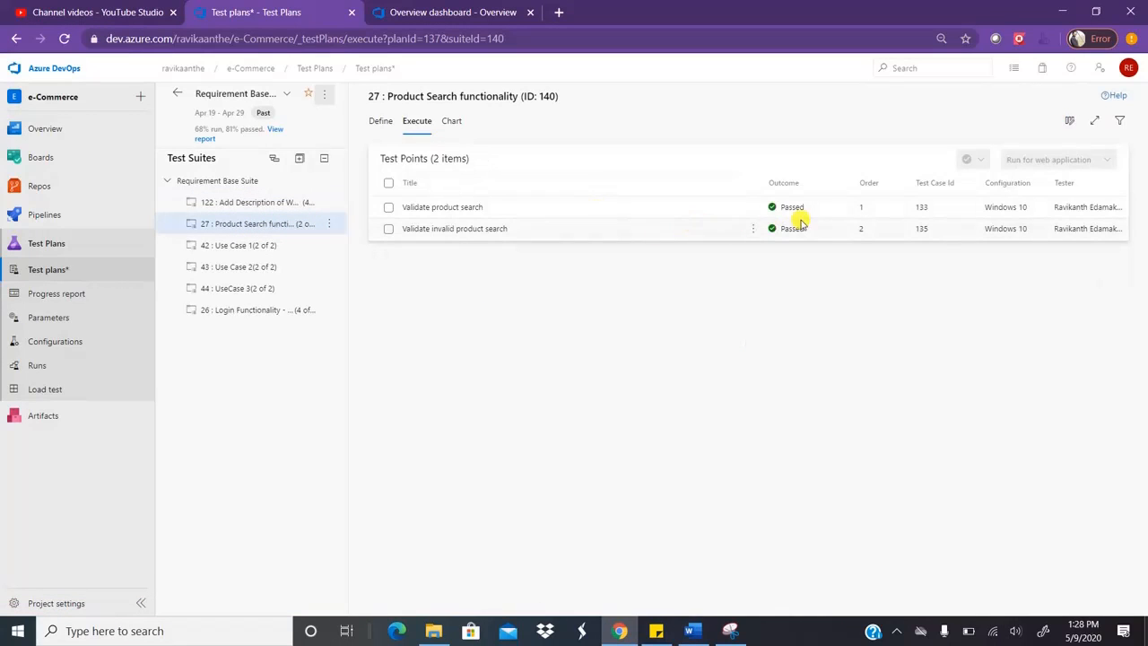
{"action": "left_click", "coordinate": [253, 203]}
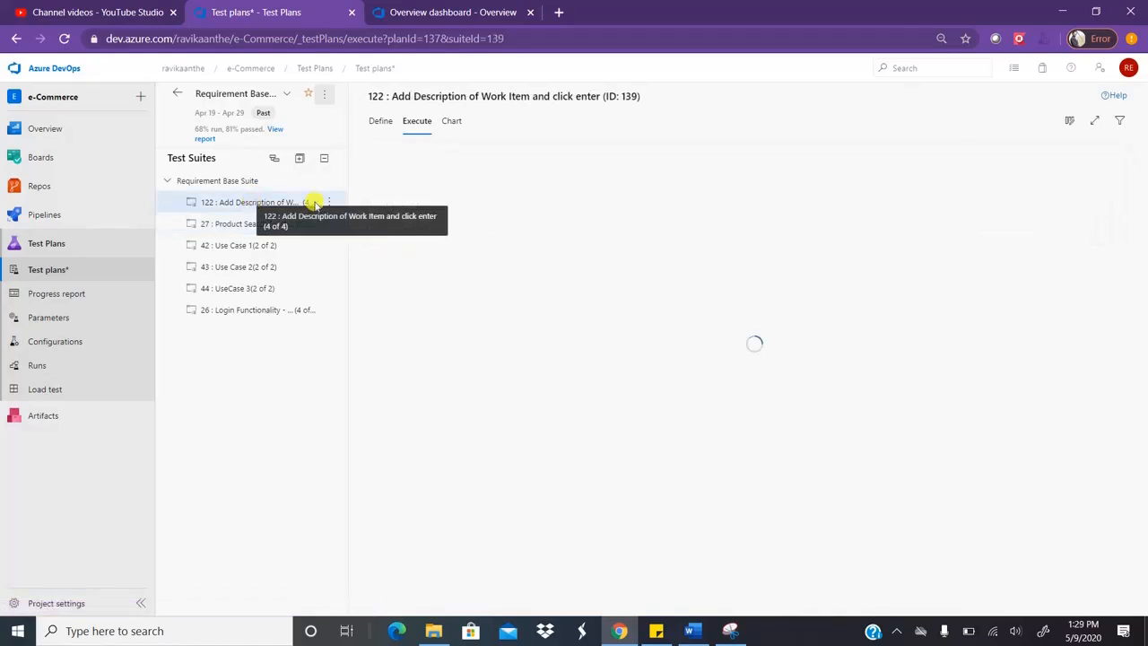
{"action": "left_click", "coordinate": [224, 247]}
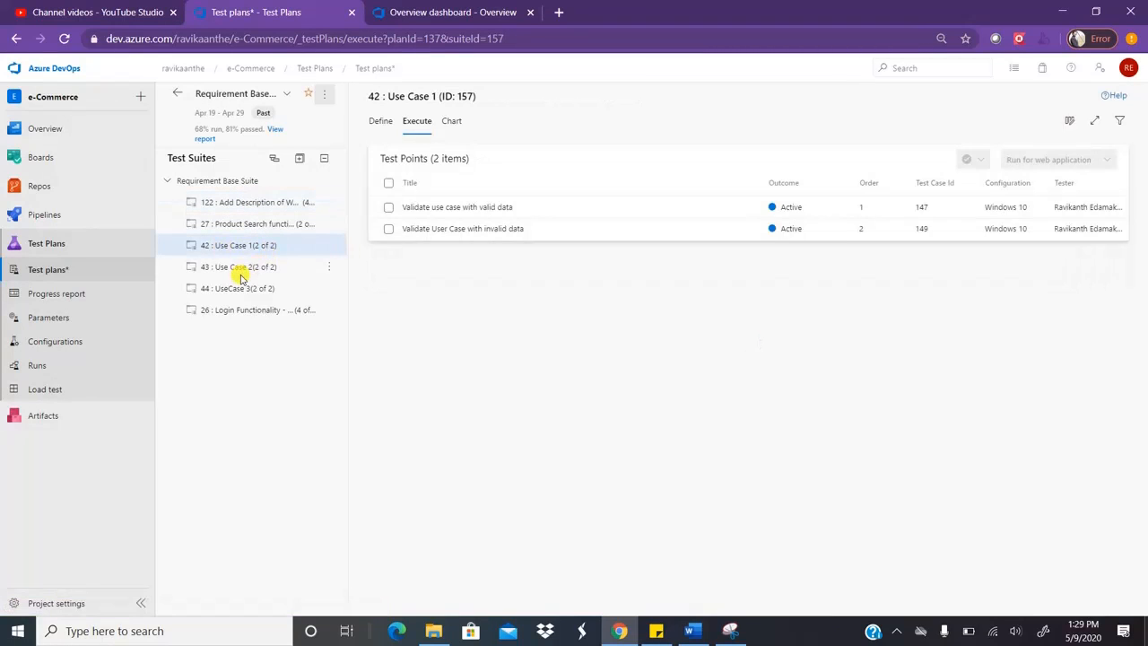
{"action": "left_click", "coordinate": [240, 270]}
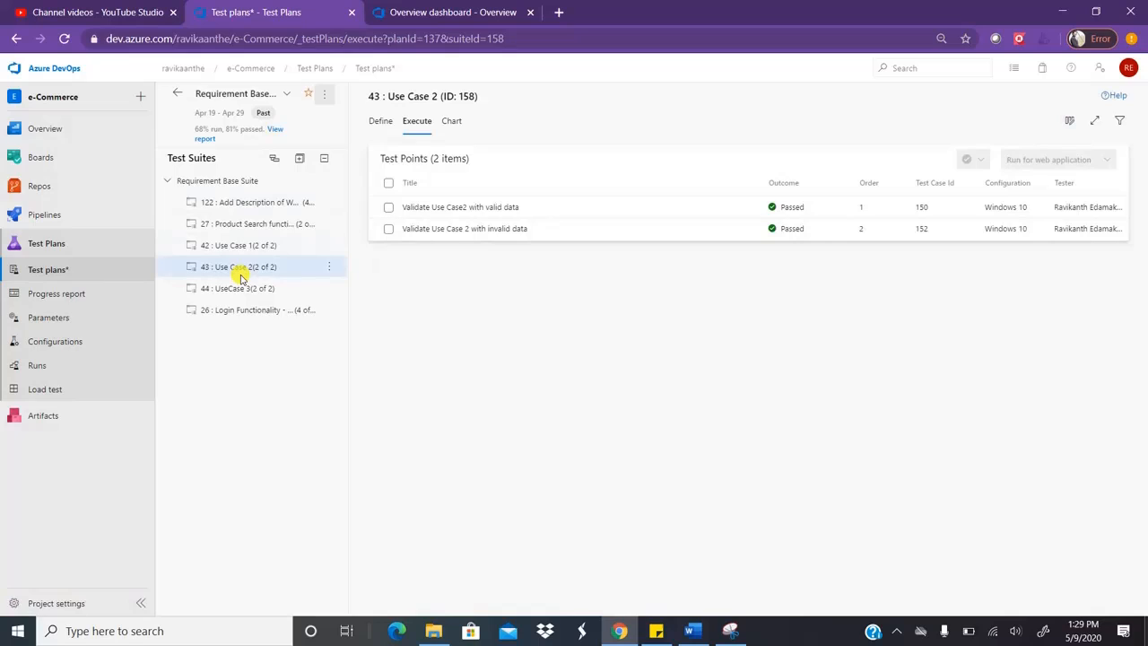
{"action": "left_click", "coordinate": [237, 288]}
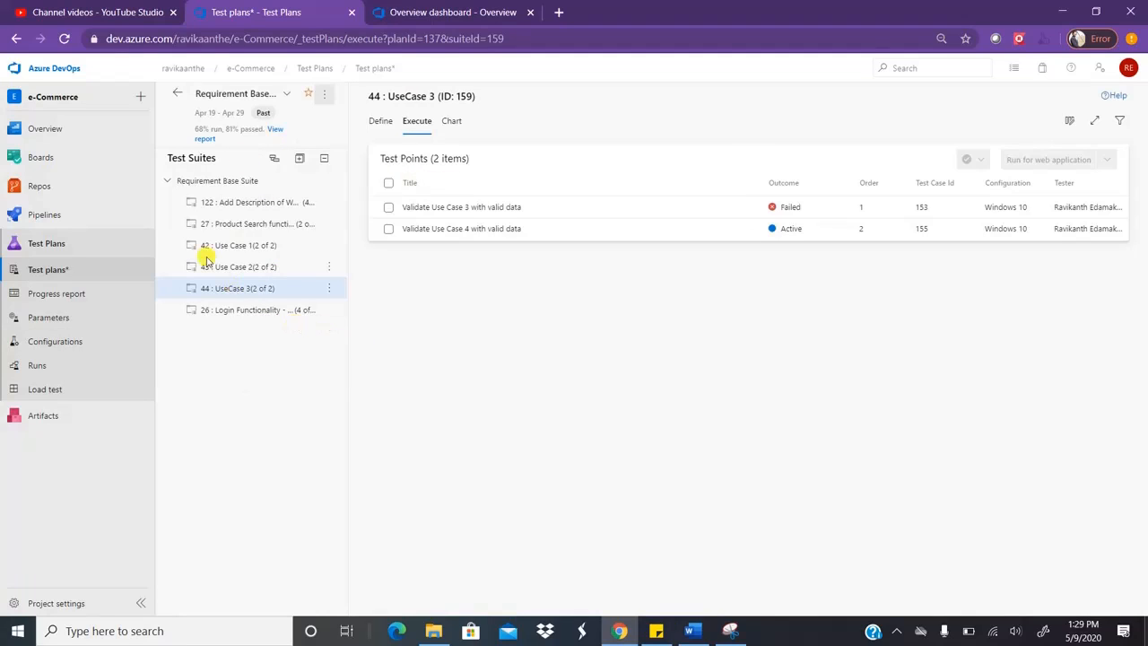
- Go to the e-Commerce project's dashboards and open the YouTube Session Dashboard
{"action": "left_click", "coordinate": [69, 130]}
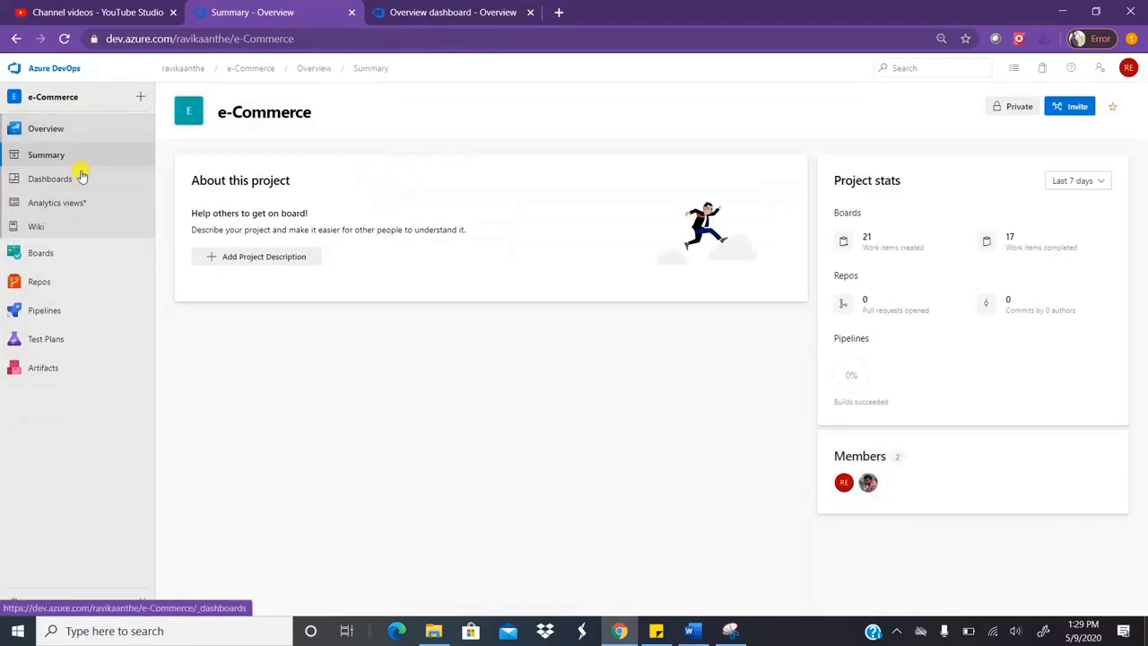
{"action": "left_click", "coordinate": [75, 179]}
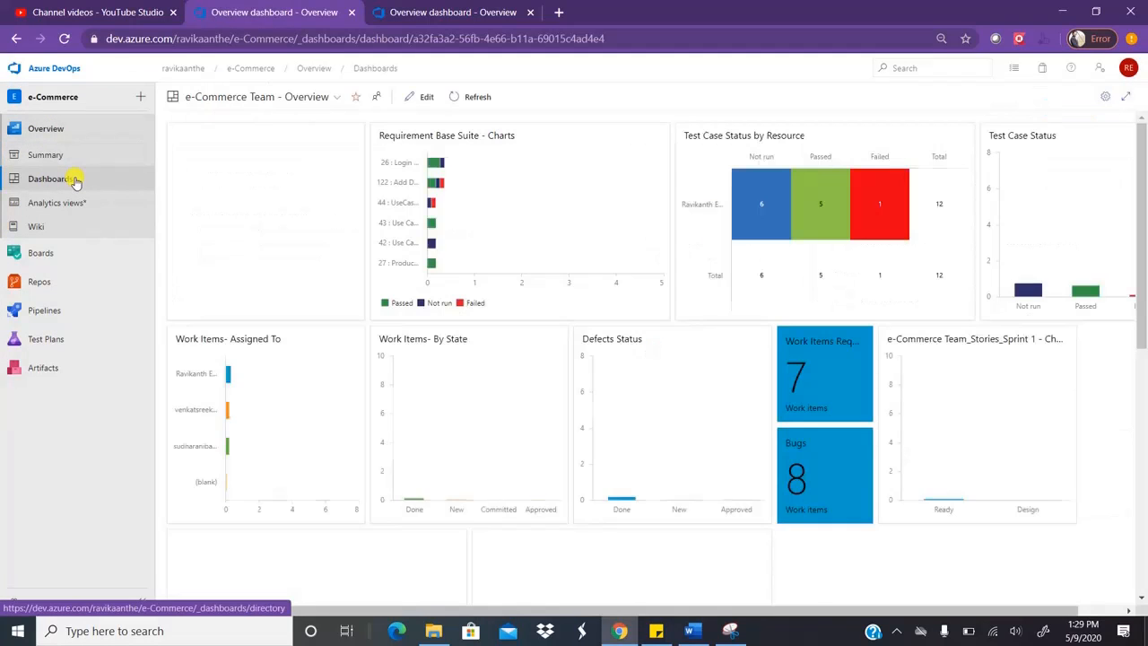
{"action": "left_click", "coordinate": [334, 99]}
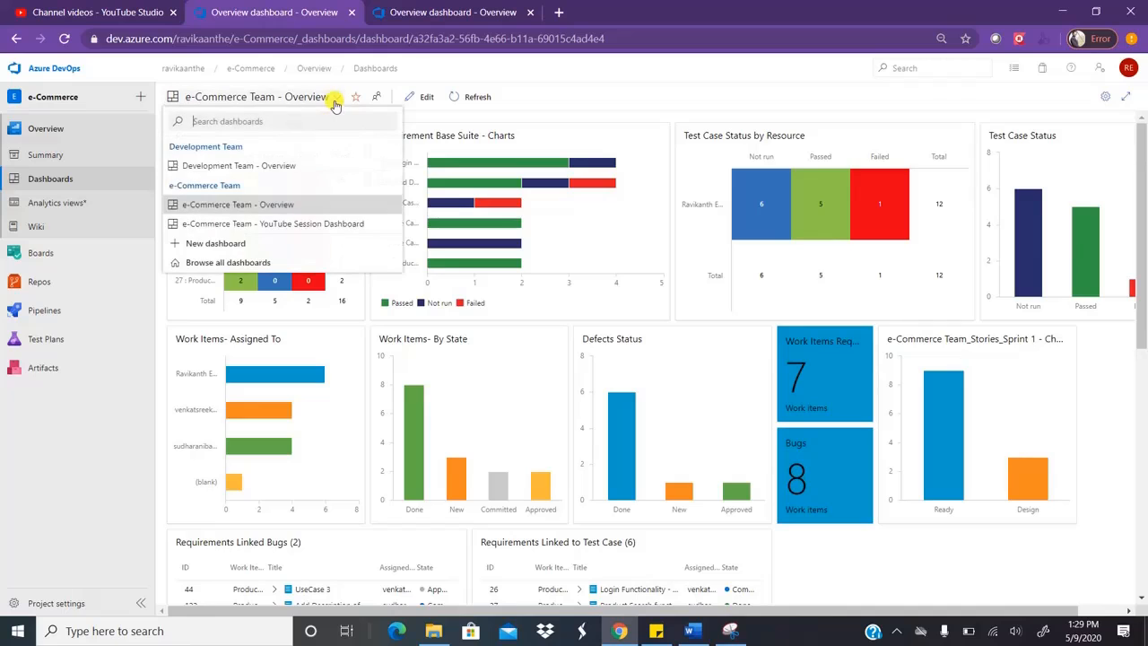
{"action": "left_click", "coordinate": [278, 226]}
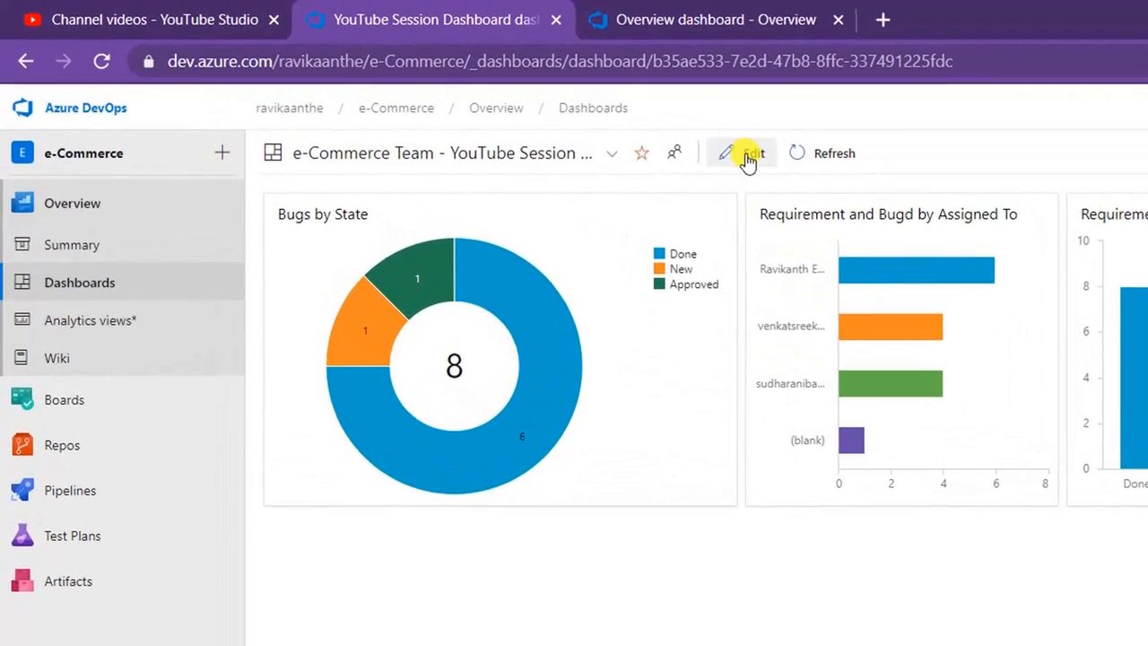
- Put the dashboard into editing mode and add a Chart for Test Plans widget
{"action": "left_click", "coordinate": [749, 156]}
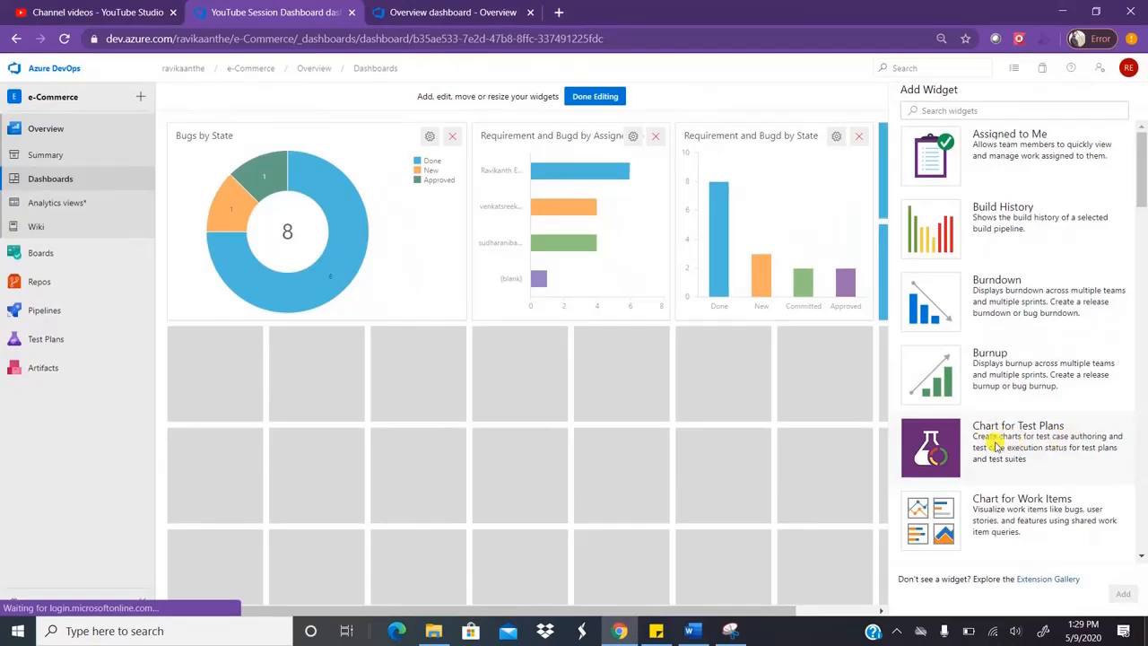
{"action": "left_click", "coordinate": [1009, 437]}
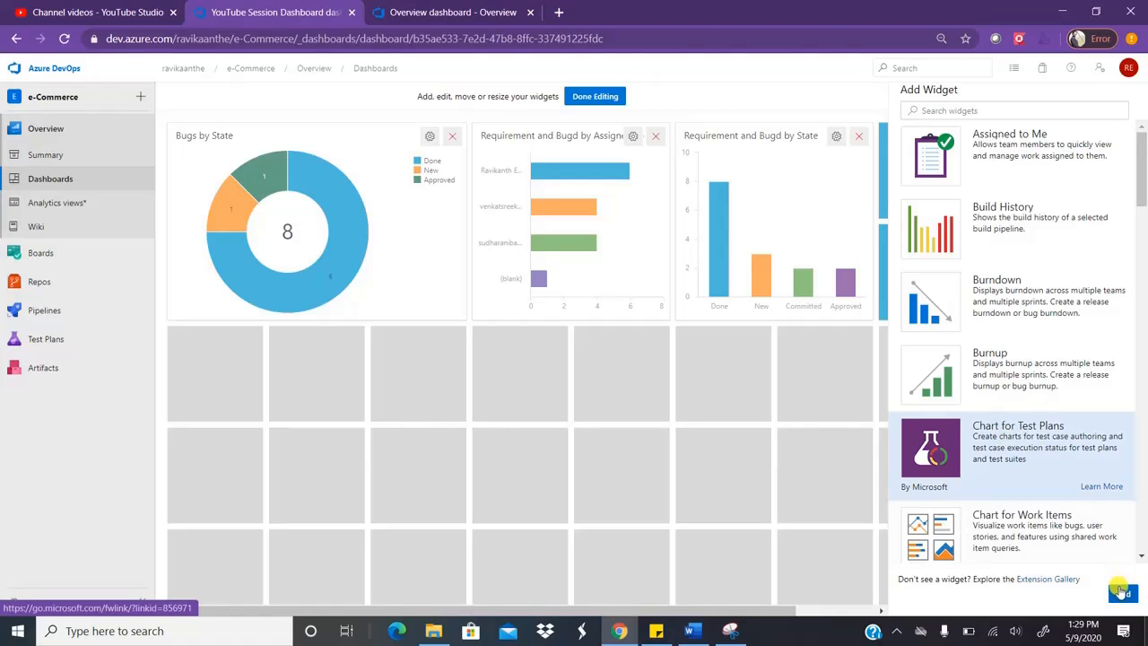
{"action": "left_click", "coordinate": [1121, 593]}
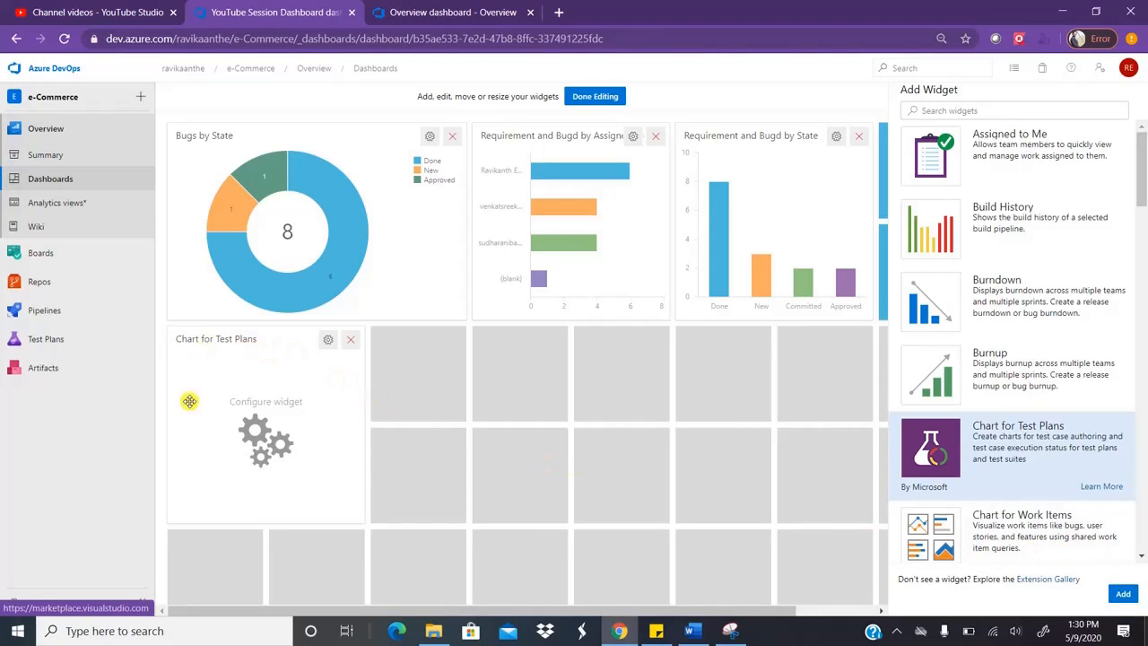
- Open the new test plan chart's configuration and title it Status of Test Cases
{"action": "left_click", "coordinate": [326, 342]}
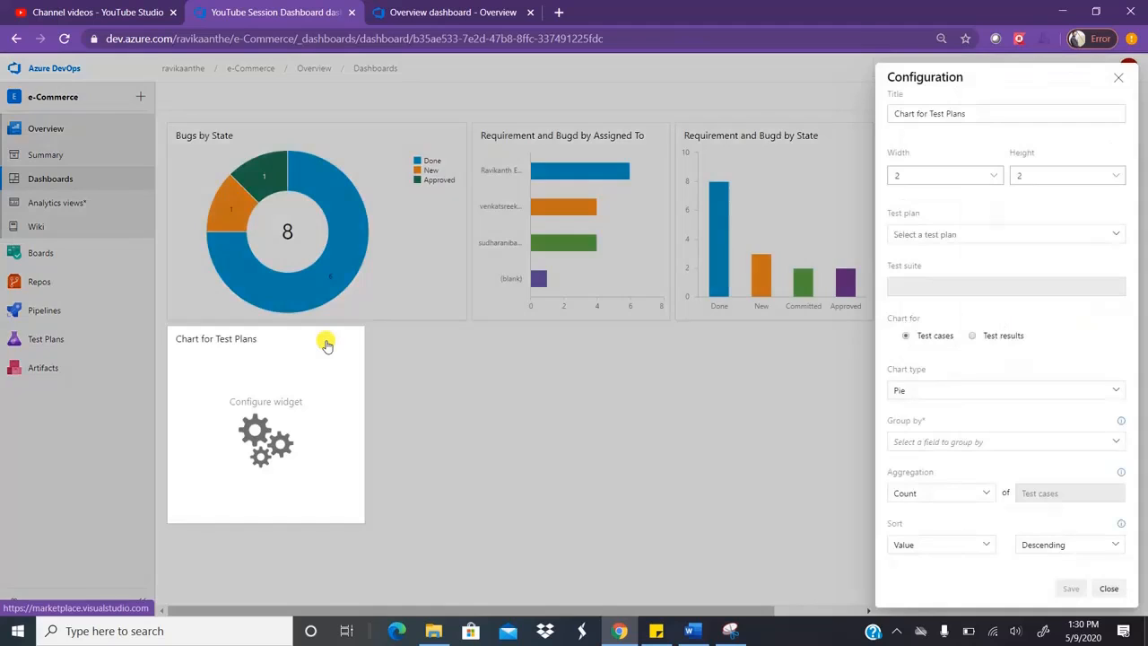
{"action": "left_click", "coordinate": [1007, 120]}
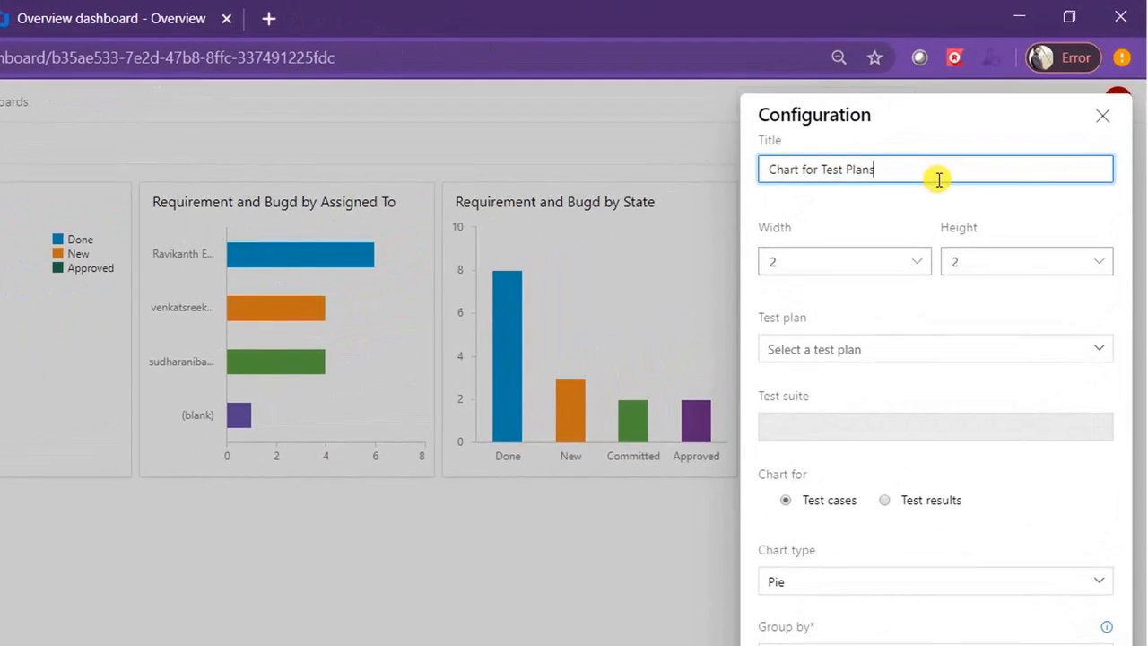
{"action": "key", "text": "ctrl+shift+Left"}
{"action": "key", "text": "ctrl+shift+Left"}
{"action": "key", "text": "ctrl+shift+Left"}
{"action": "key", "text": "ctrl+shift+Left"}
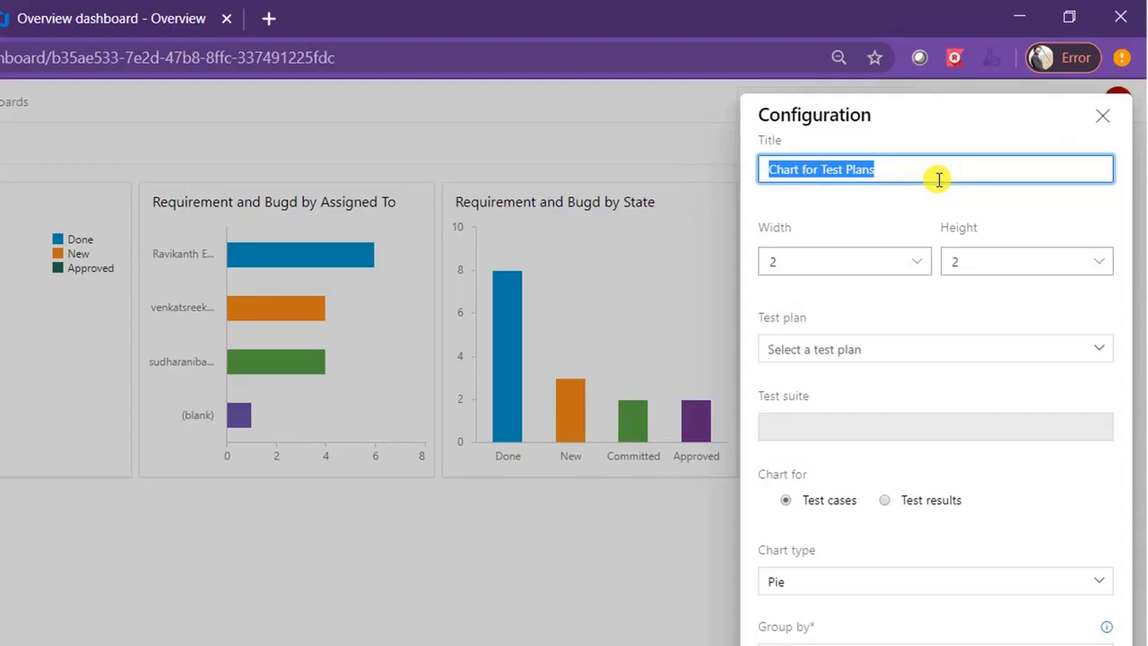
{"action": "type", "text": "Status"}
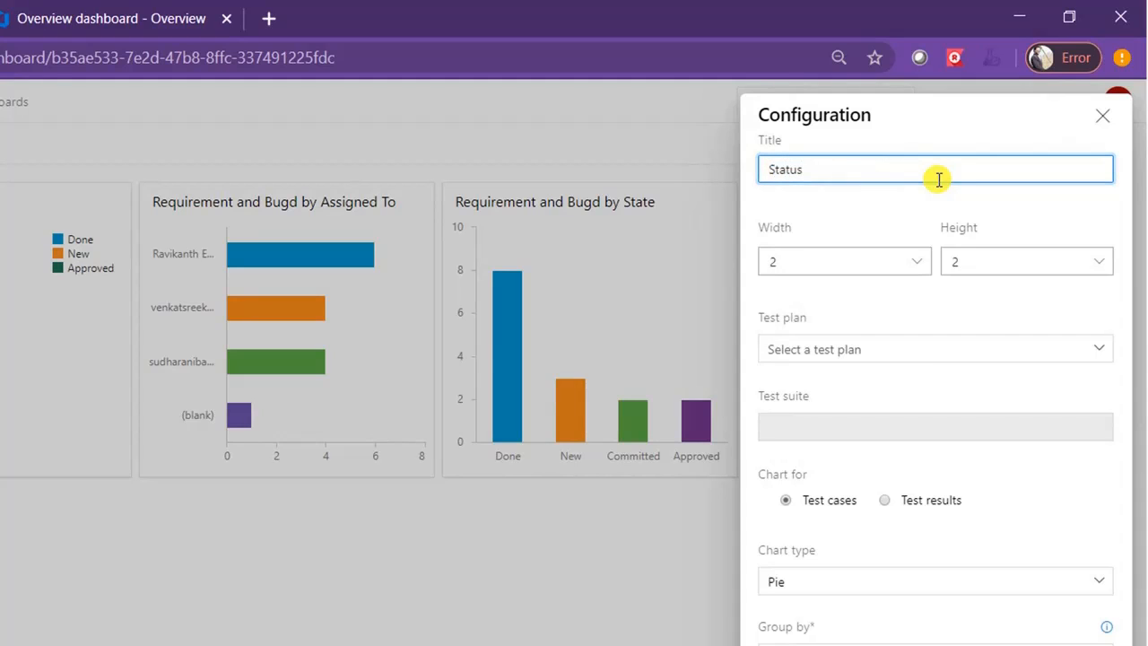
{"action": "type", "text": " of Test C"}
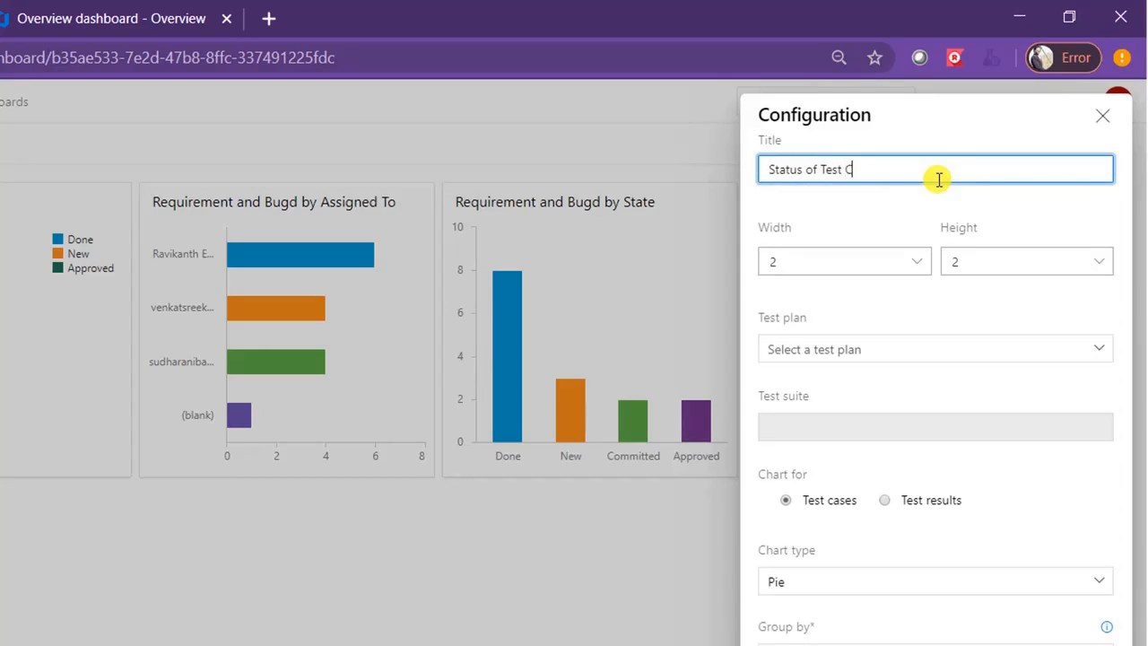
{"action": "type", "text": "ases"}
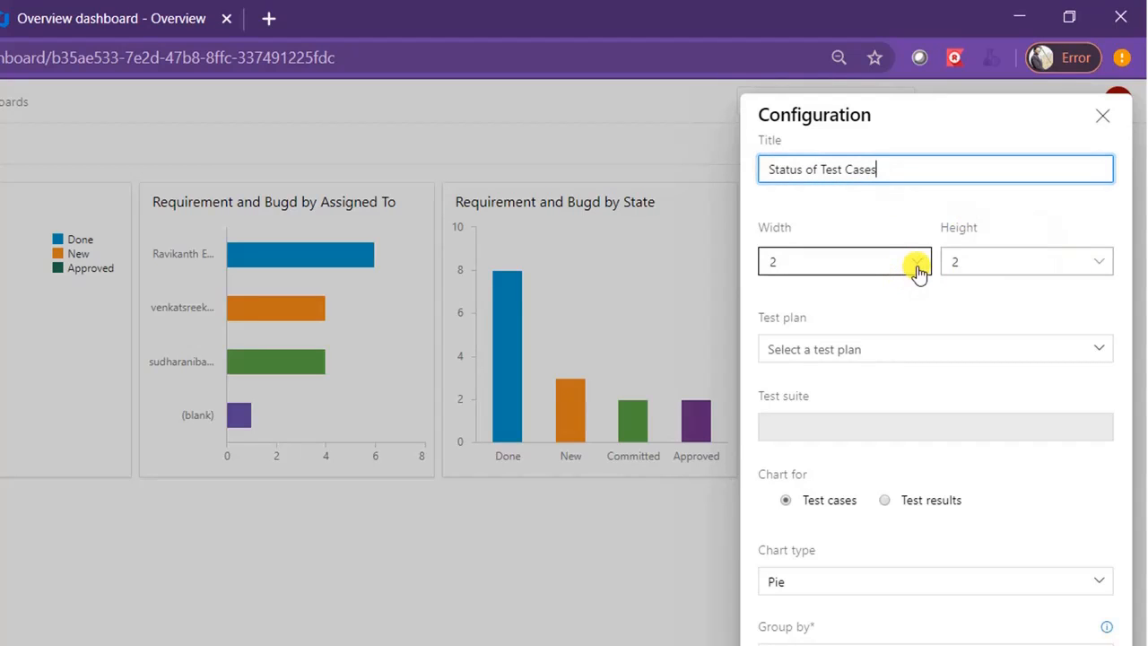
- Set both the chart's test plan and its test suite to e-Commerce Team_Stories_Sprint 1
{"action": "left_click", "coordinate": [1102, 349]}
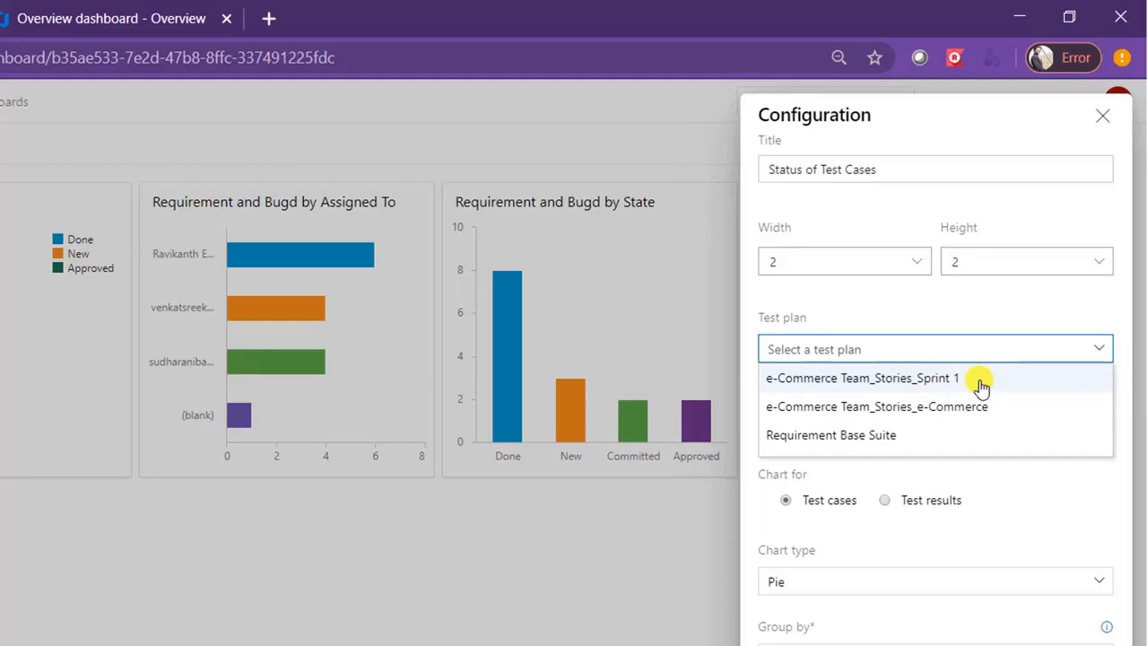
{"action": "left_click", "coordinate": [981, 386]}
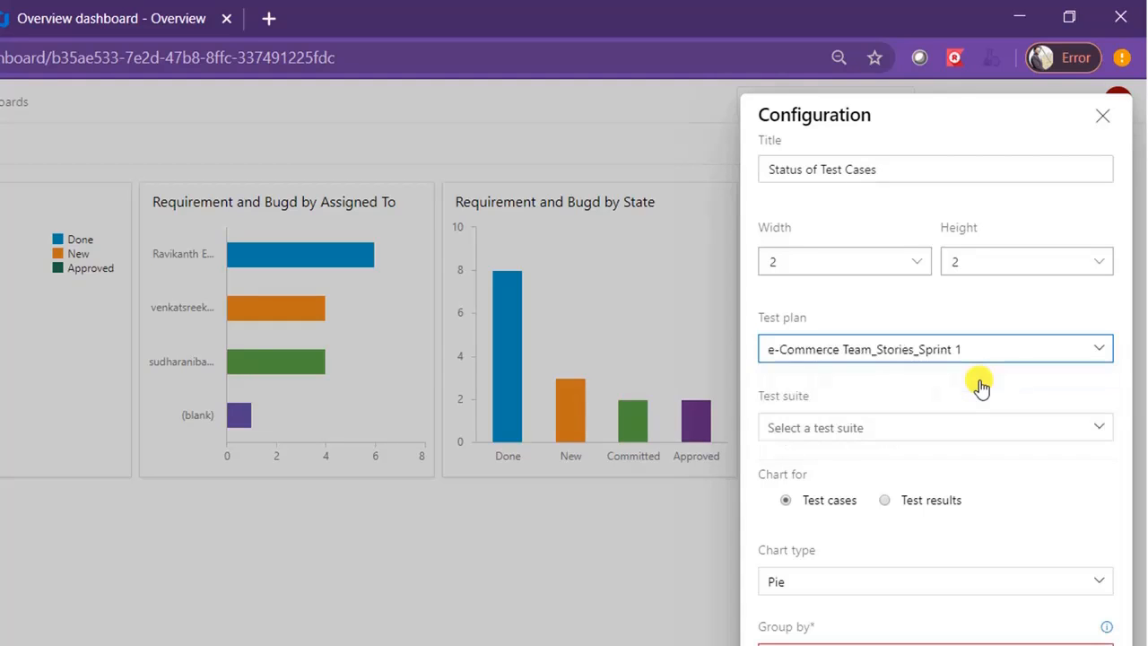
{"action": "left_click", "coordinate": [1096, 427]}
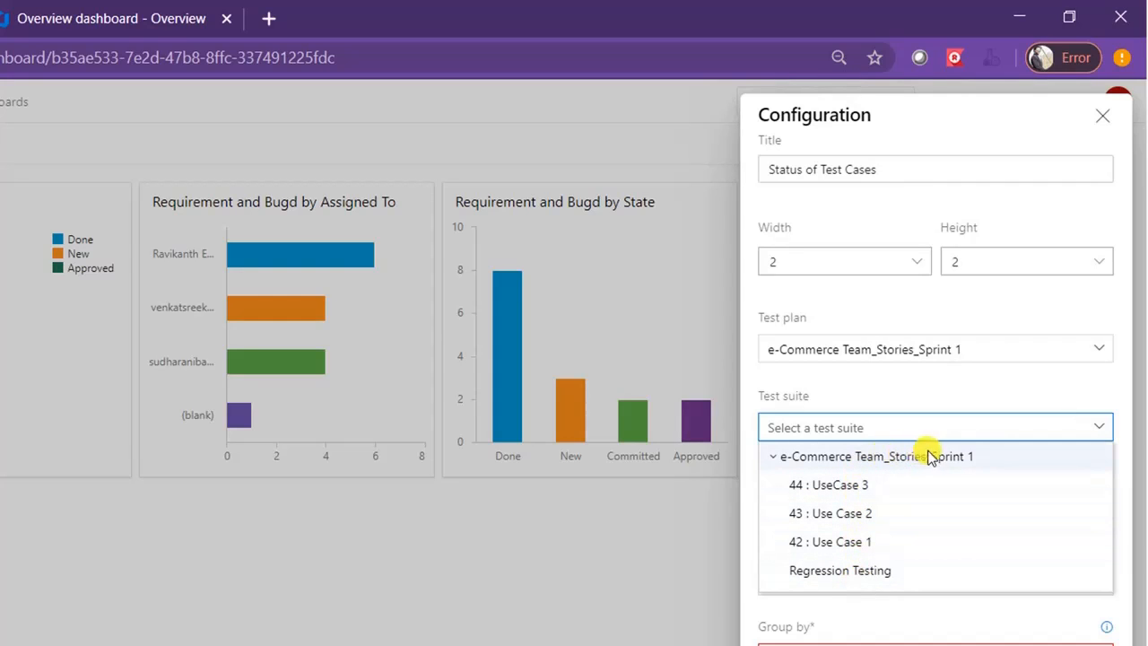
{"action": "left_click", "coordinate": [835, 458]}
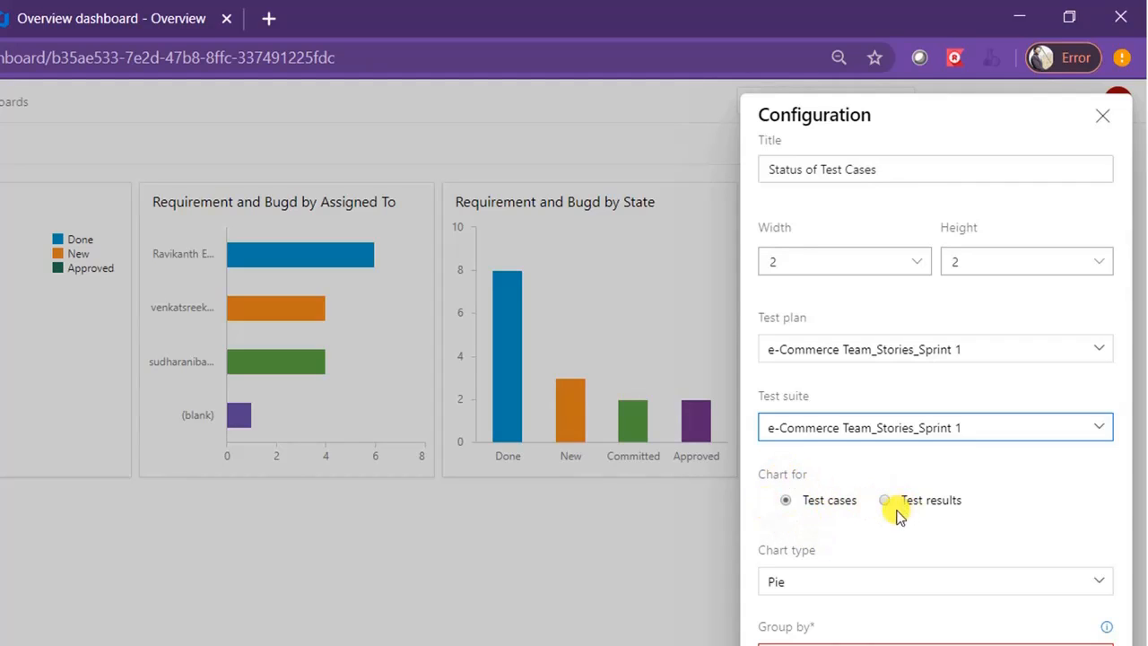
- Chart the test cases as a Column chart grouped by State and save the widget configuration
{"action": "left_click", "coordinate": [788, 503]}
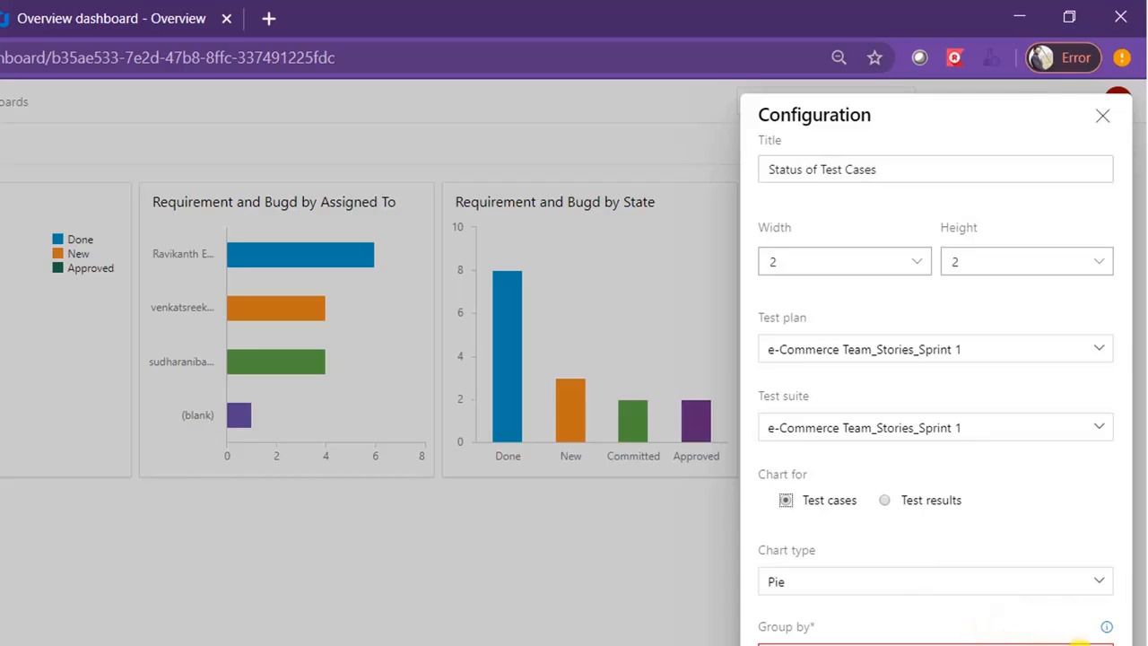
{"action": "left_click", "coordinate": [1095, 585]}
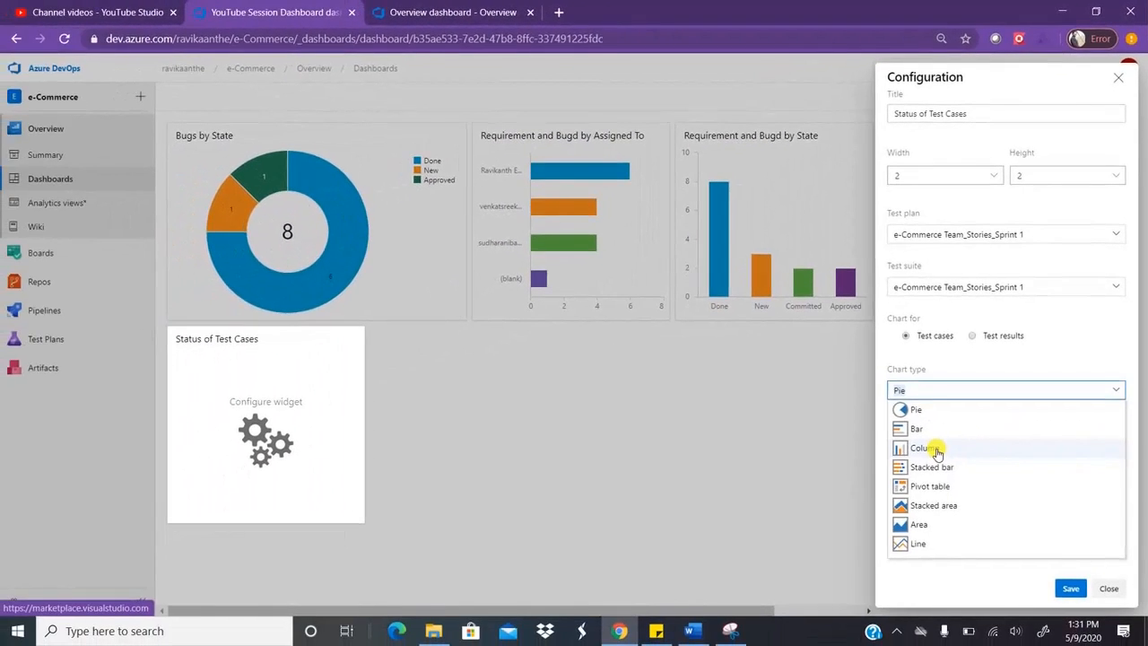
{"action": "left_click", "coordinate": [926, 448]}
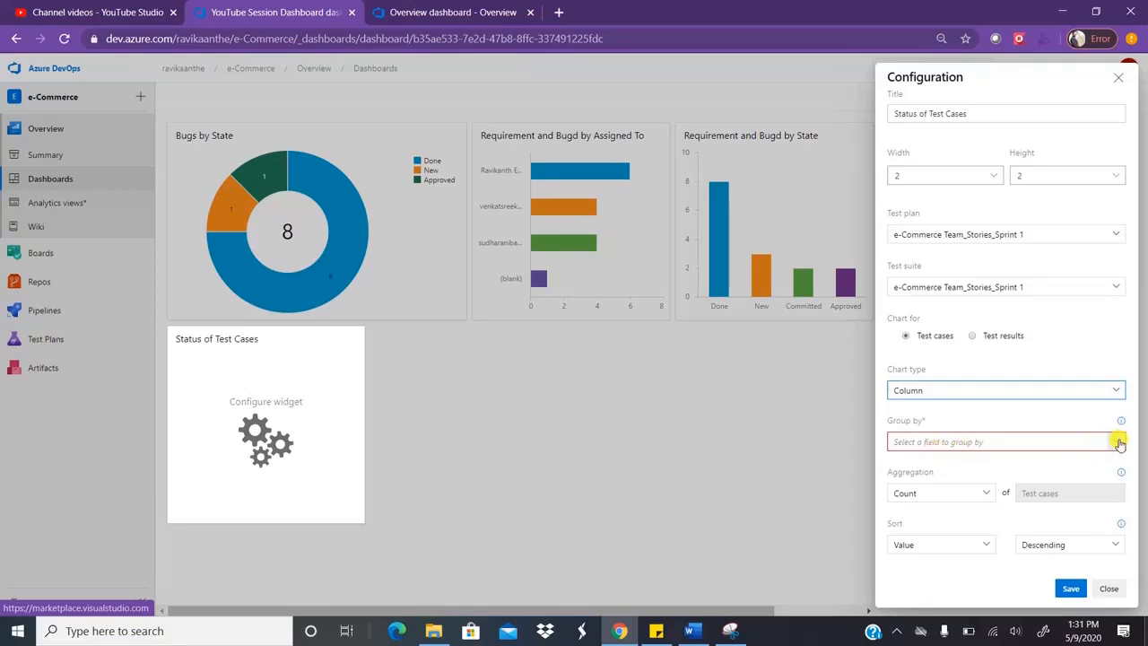
{"action": "left_click", "coordinate": [1119, 443]}
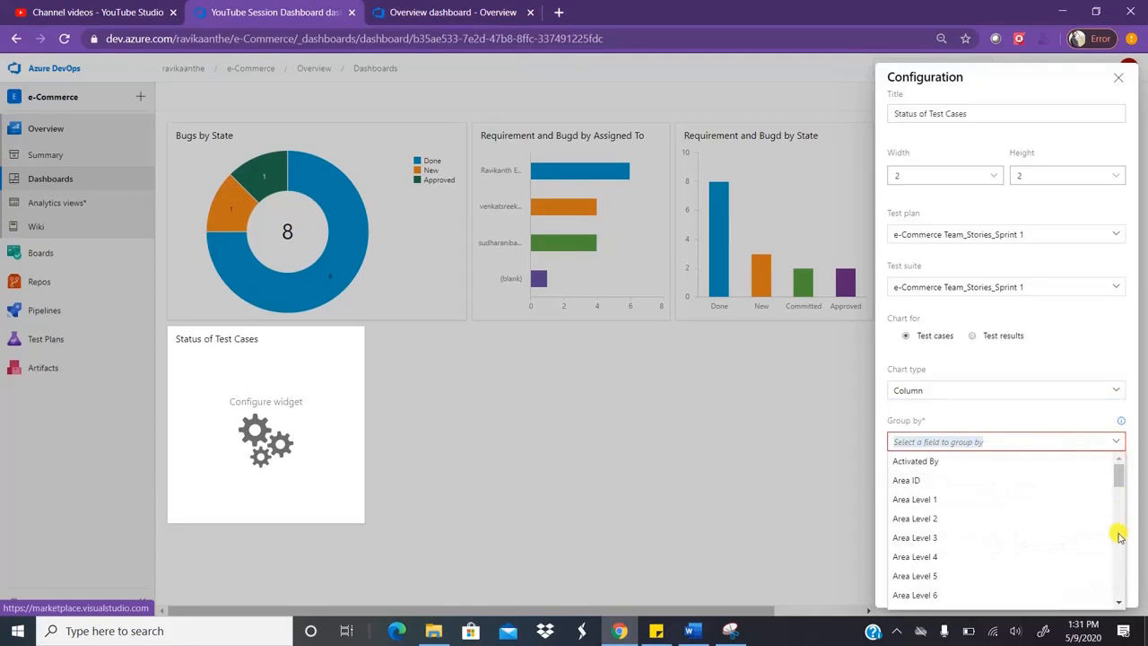
{"action": "scroll", "coordinate": [1120, 536], "scroll_direction": "down", "scroll_amount": 2}
{"action": "scroll", "coordinate": [1119, 535], "scroll_direction": "down", "scroll_amount": 3}
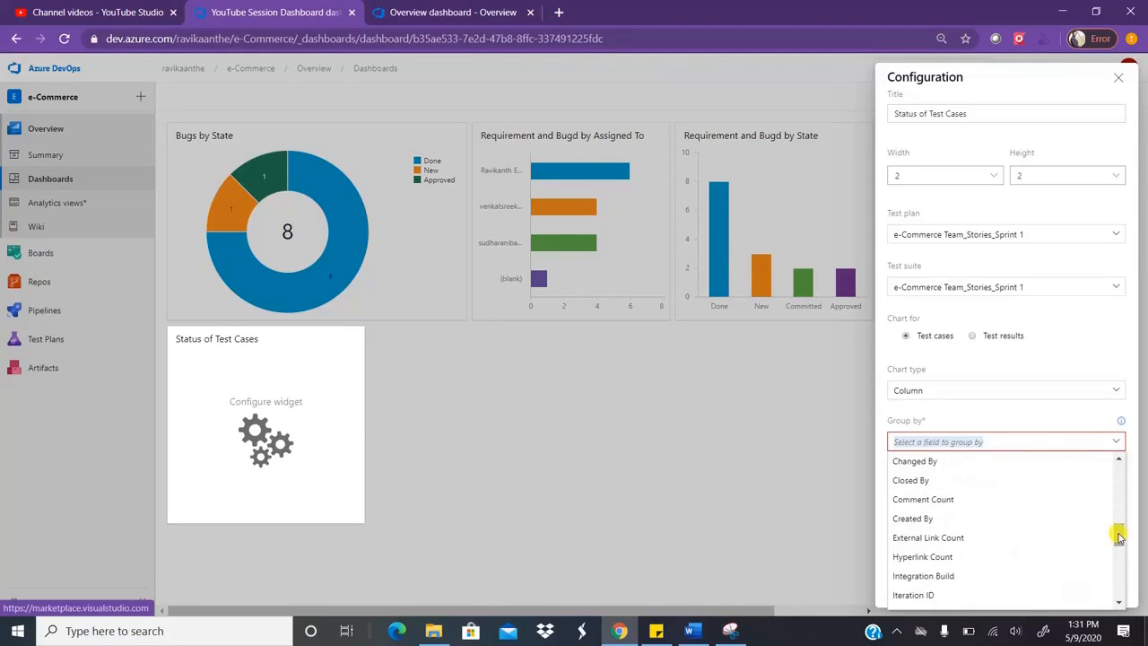
{"action": "scroll", "coordinate": [1120, 571], "scroll_direction": "down", "scroll_amount": 3}
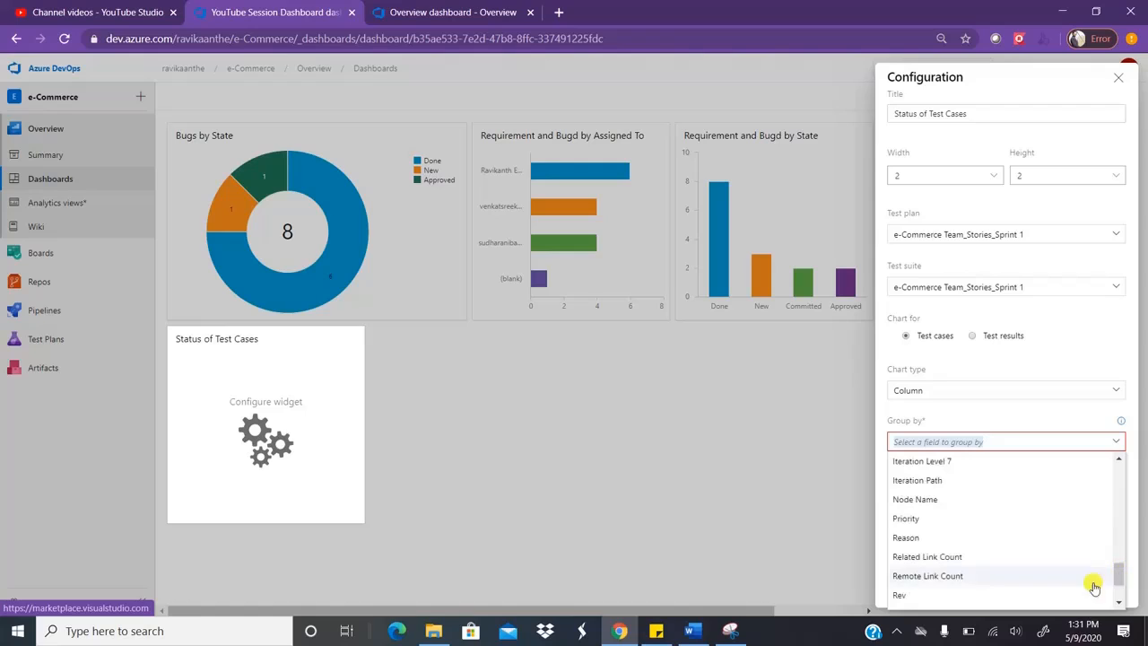
{"action": "scroll", "coordinate": [1119, 587], "scroll_direction": "down", "scroll_amount": 2}
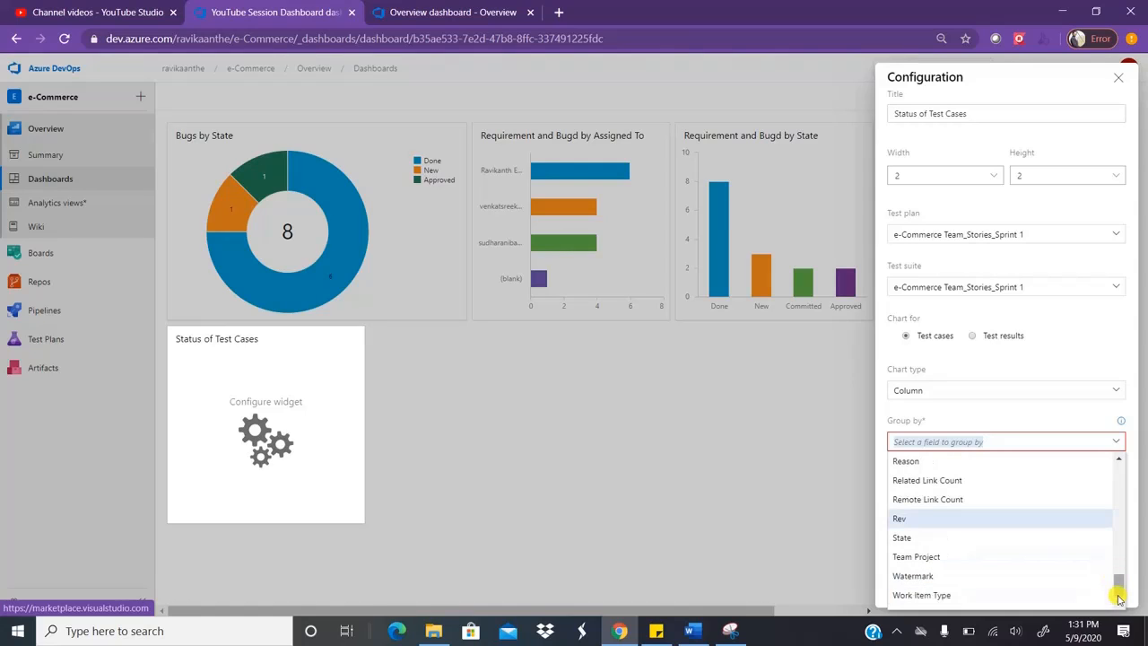
{"action": "left_click", "coordinate": [905, 538]}
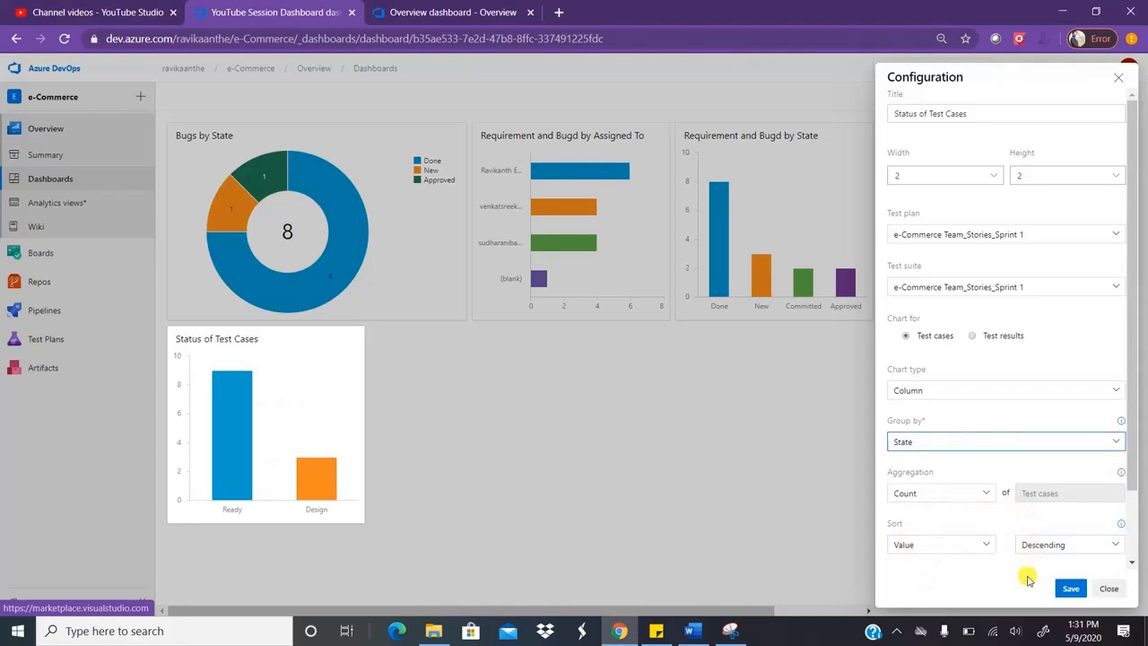
{"action": "left_click", "coordinate": [1070, 588]}
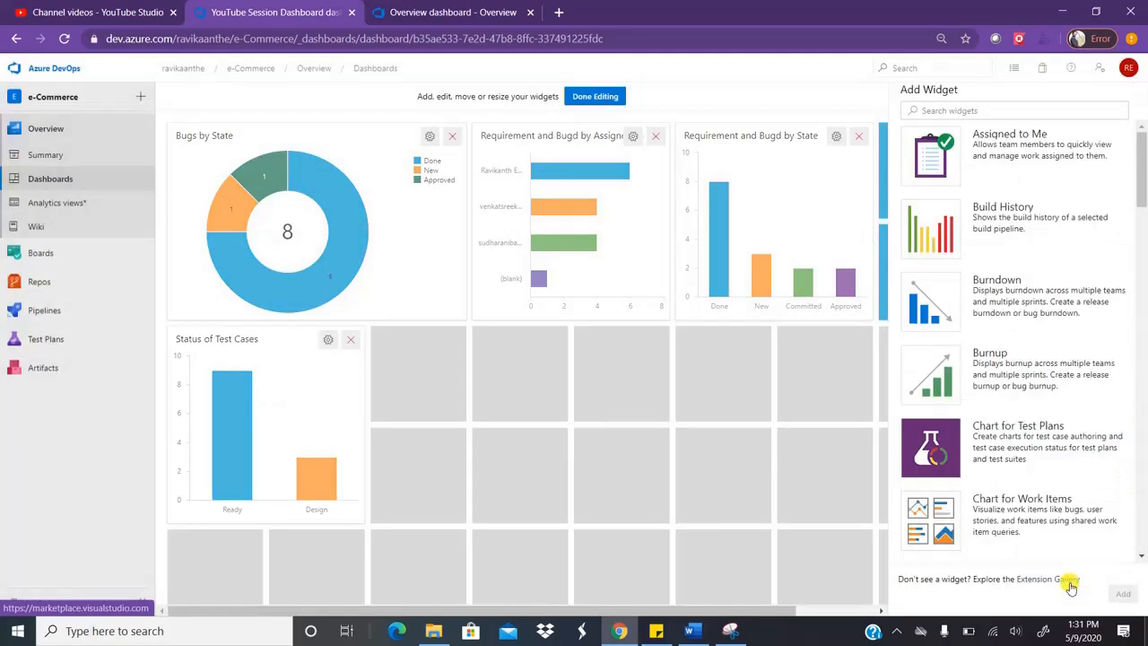
- Finish editing the dashboard and check the Ready and Design bar values in the Status of Test Cases chart
{"action": "left_click", "coordinate": [592, 97]}
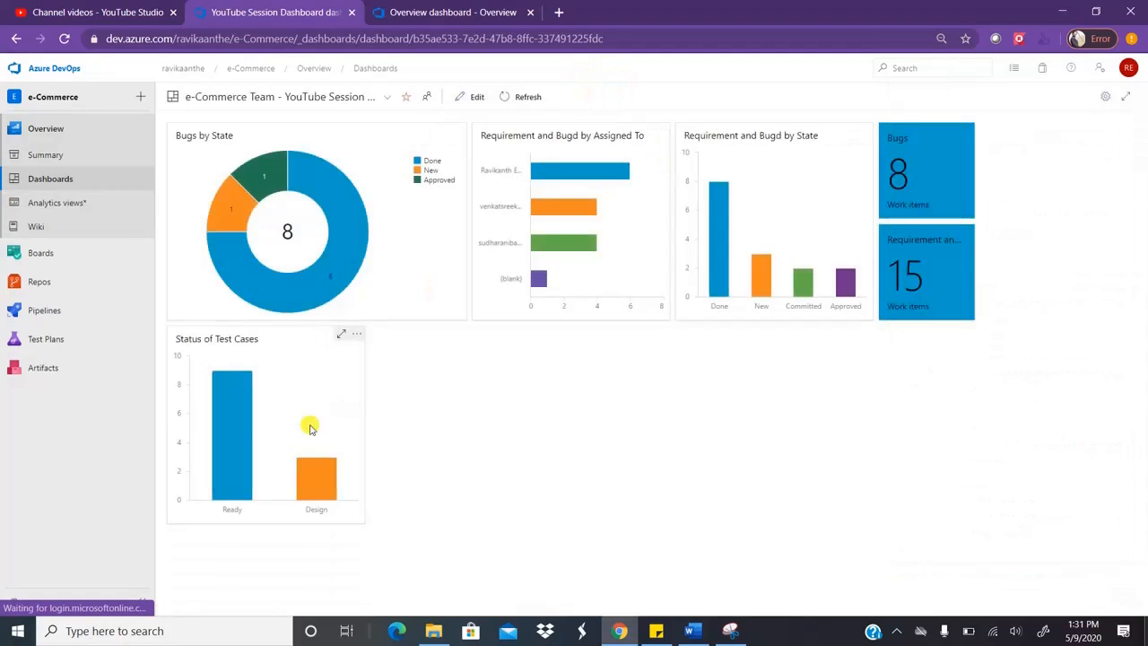
{"action": "mouse_move", "coordinate": [244, 425]}
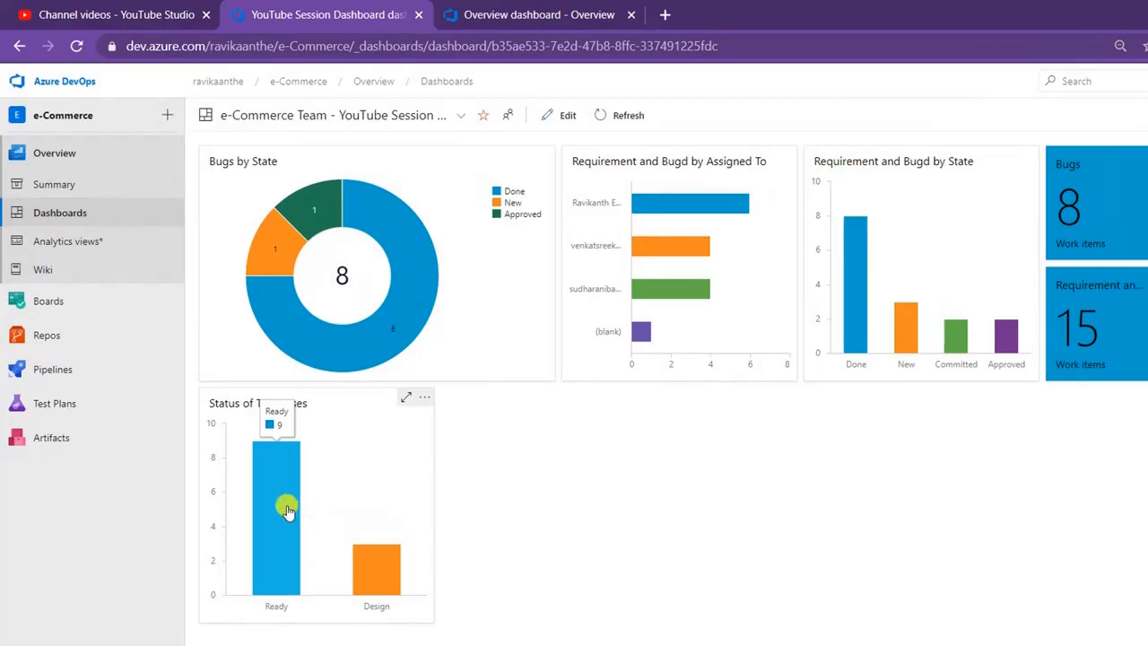
{"action": "mouse_move", "coordinate": [390, 578]}
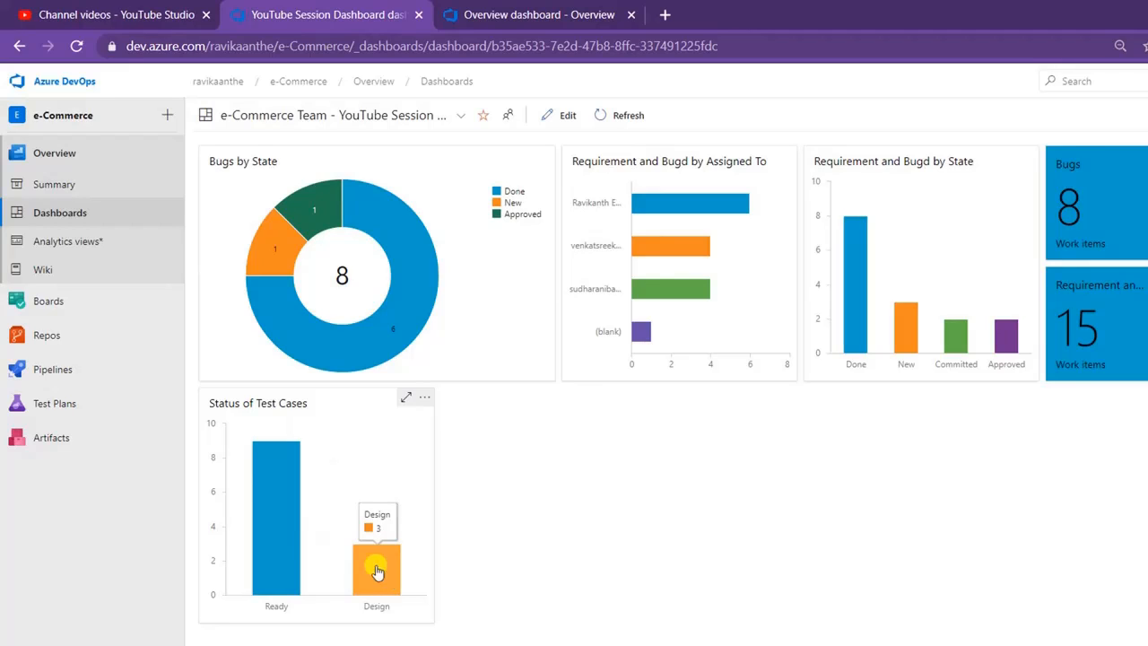
{"action": "mouse_move", "coordinate": [287, 538]}
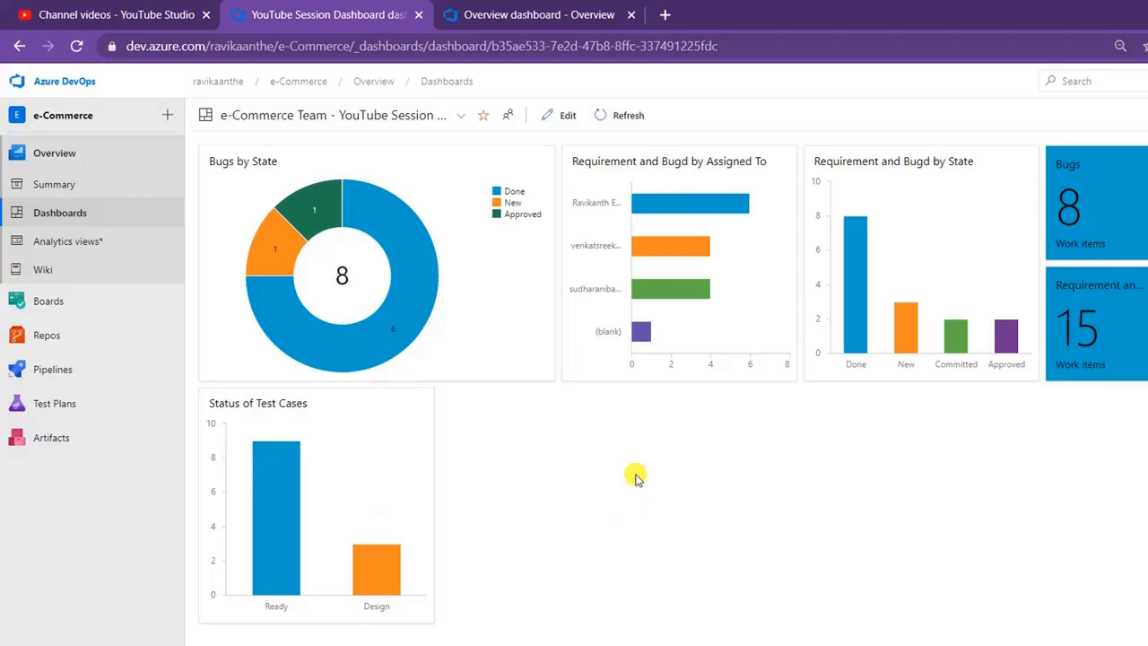
- Return the dashboard to editing mode, add another Chart for Test Plans widget and open its configuration at the title
{"action": "left_click", "coordinate": [565, 117]}
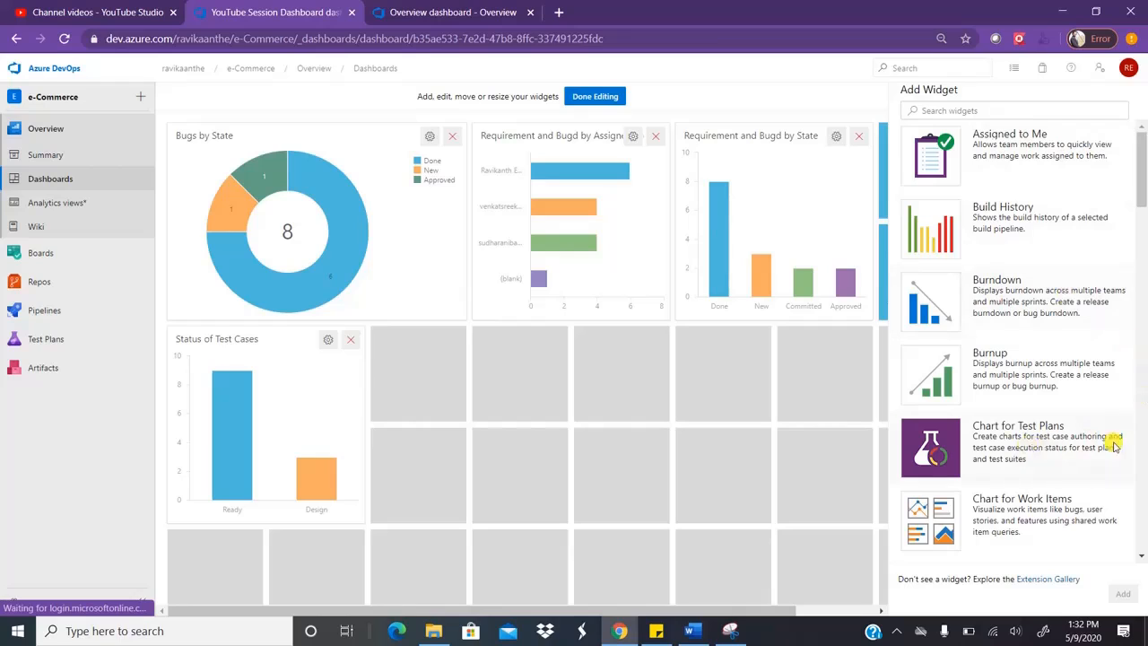
{"action": "left_click", "coordinate": [1038, 442]}
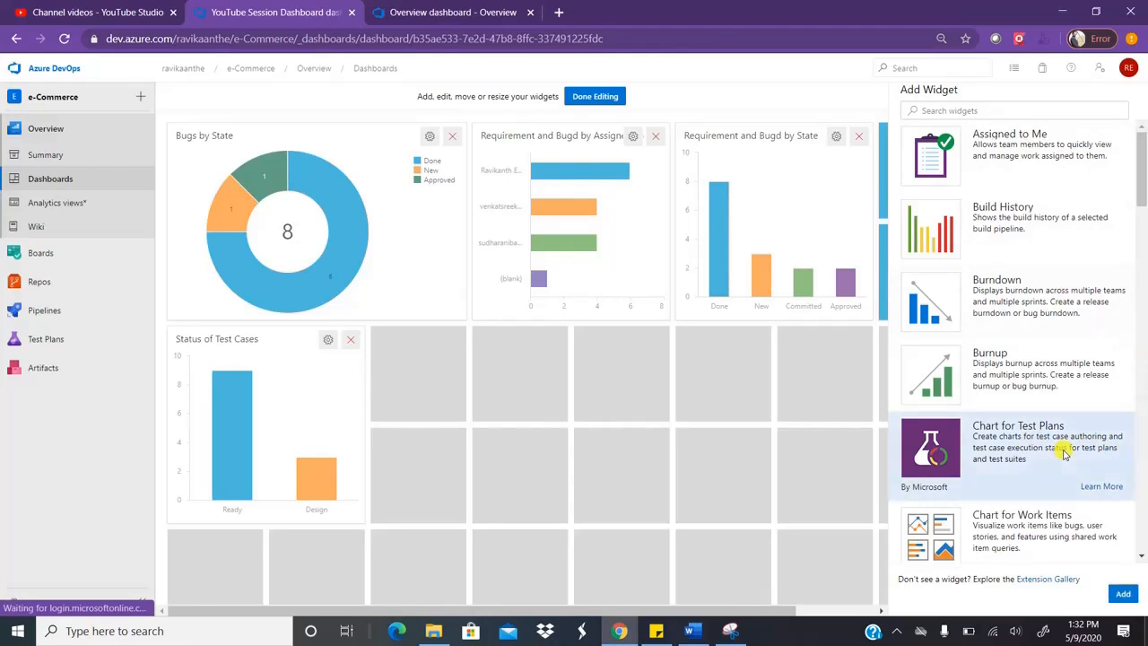
{"action": "left_click", "coordinate": [1125, 596]}
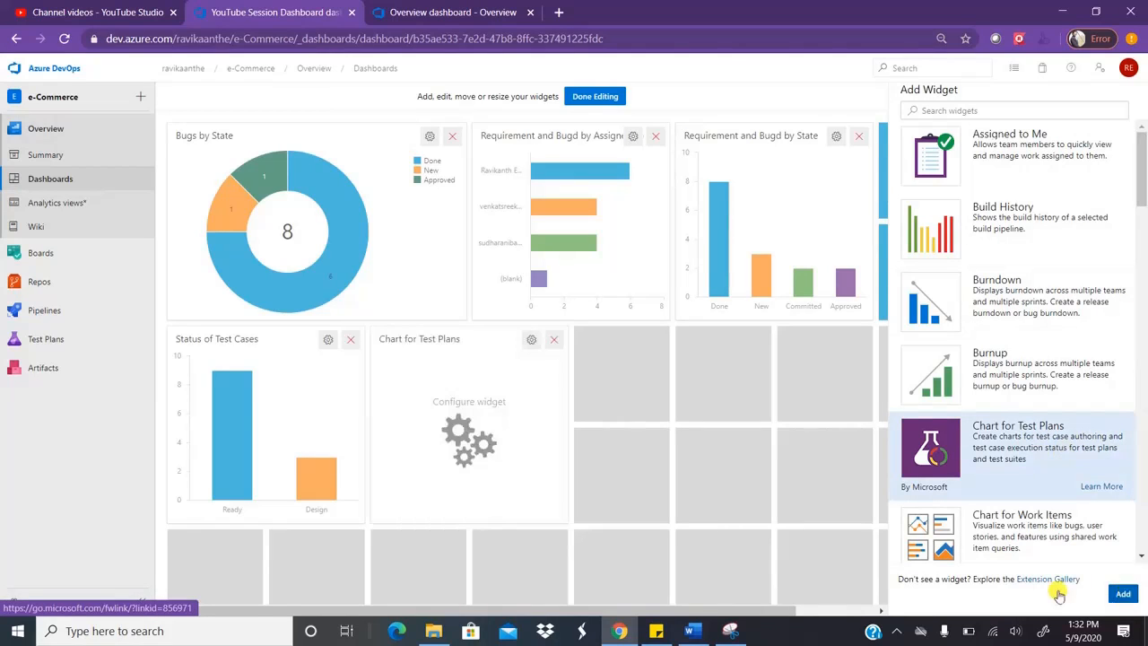
{"action": "left_click", "coordinate": [531, 341]}
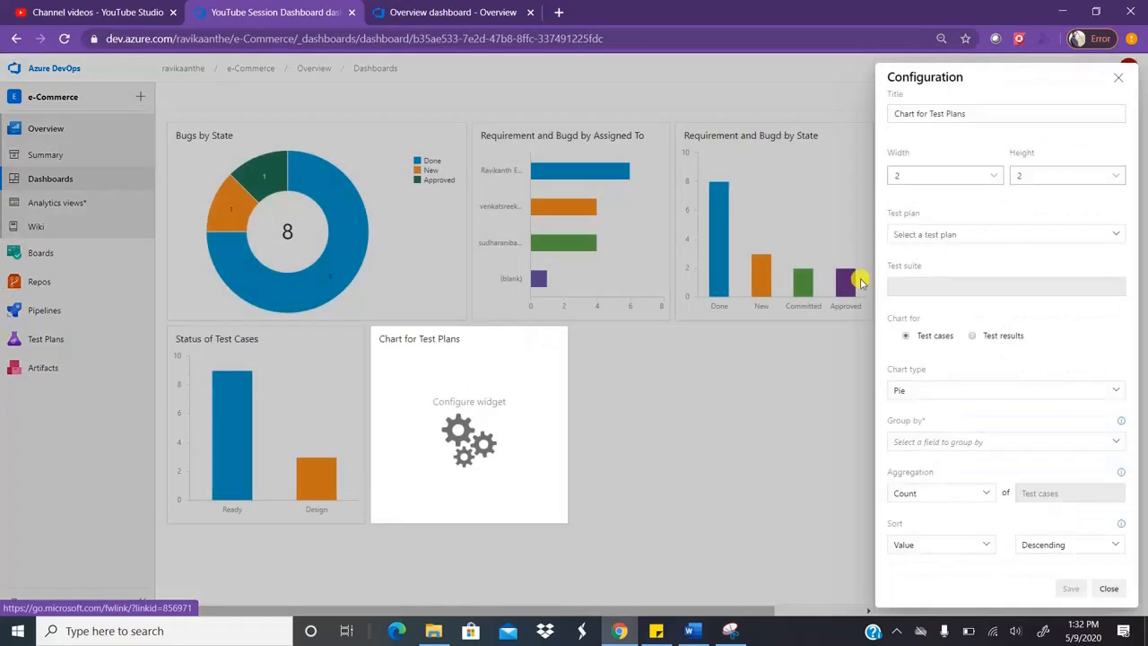
{"action": "left_click", "coordinate": [980, 114]}
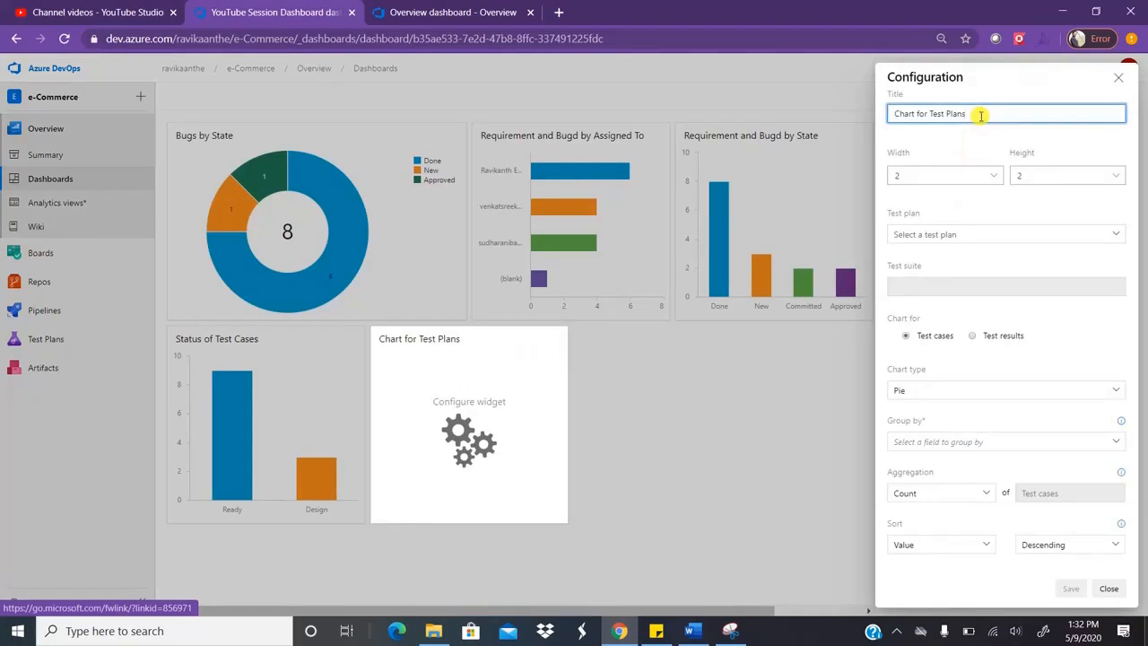
{"action": "key", "text": "shift+Left"}
{"action": "key", "text": "shift+Left"}
{"action": "key", "text": "shift+Left"}
{"action": "key", "text": "shift+Left"}
{"action": "key", "text": "shift+Left"}
{"action": "key", "text": "shift+Left"}
{"action": "key", "text": "shift+Left"}
{"action": "key", "text": "shift+Left"}
{"action": "key", "text": "shift+Left"}
{"action": "key", "text": "shift+Left"}
{"action": "key", "text": "shift+Left"}
{"action": "key", "text": "shift+Left"}
{"action": "key", "text": "shift+Left"}
{"action": "key", "text": "shift+Left"}
{"action": "key", "text": "shift+Left"}
{"action": "key", "text": "shift+Left"}
{"action": "key", "text": "shift+Left"}
{"action": "key", "text": "shift+Left"}
{"action": "key", "text": "shift+Left"}
{"action": "key", "text": "shift+Left"}
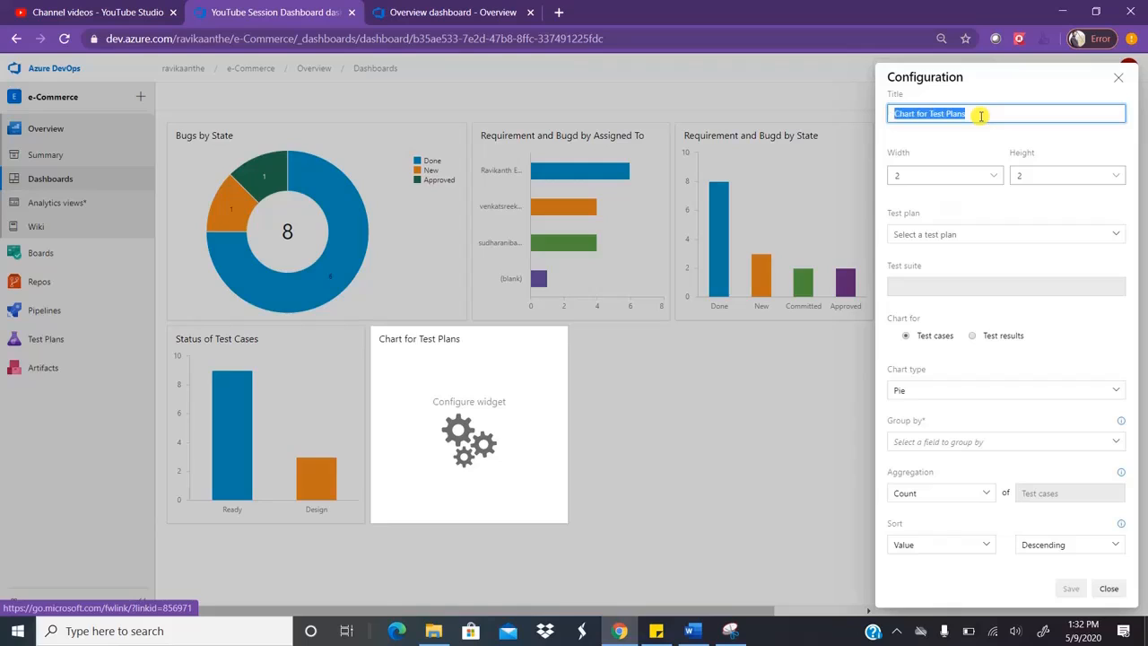
{"action": "type", "text": "Status of"}
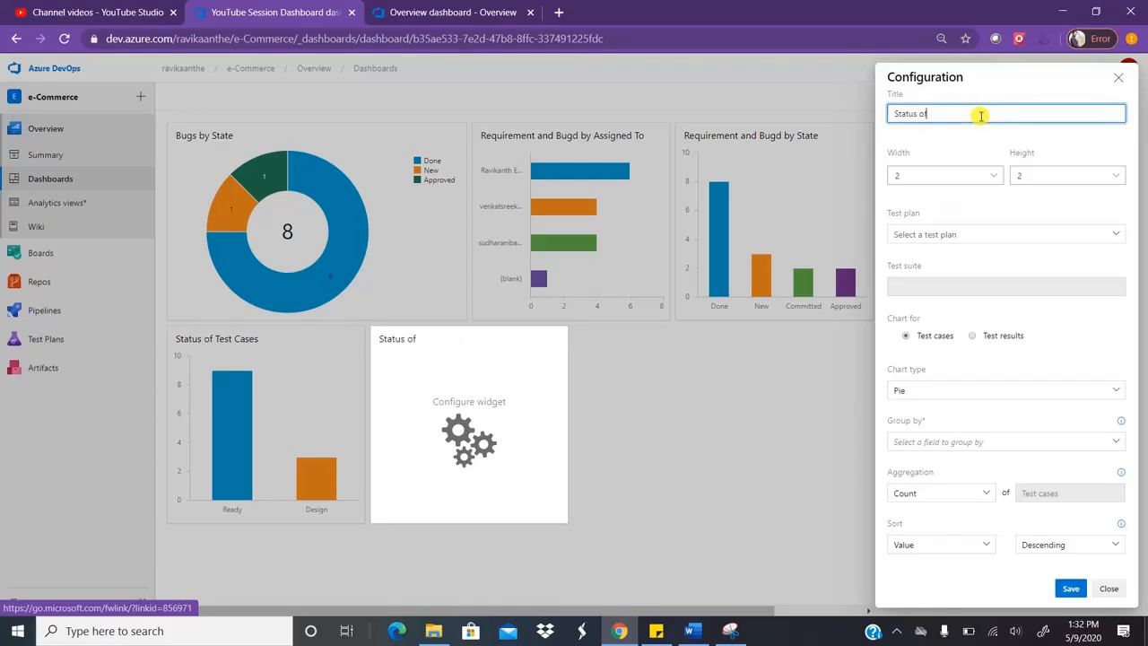
{"action": "key", "text": "BackSpace"}
{"action": "key", "text": "BackSpace"}
{"action": "key", "text": "BackSpace"}
{"action": "key", "text": "BackSpace"}
{"action": "key", "text": "BackSpace"}
{"action": "key", "text": "BackSpace"}
{"action": "key", "text": "BackSpace"}
{"action": "key", "text": "BackSpace"}
{"action": "key", "text": "BackSpace"}
{"action": "key", "text": "BackSpace"}
{"action": "key", "text": "BackSpace"}
{"action": "key", "text": "BackSpace"}
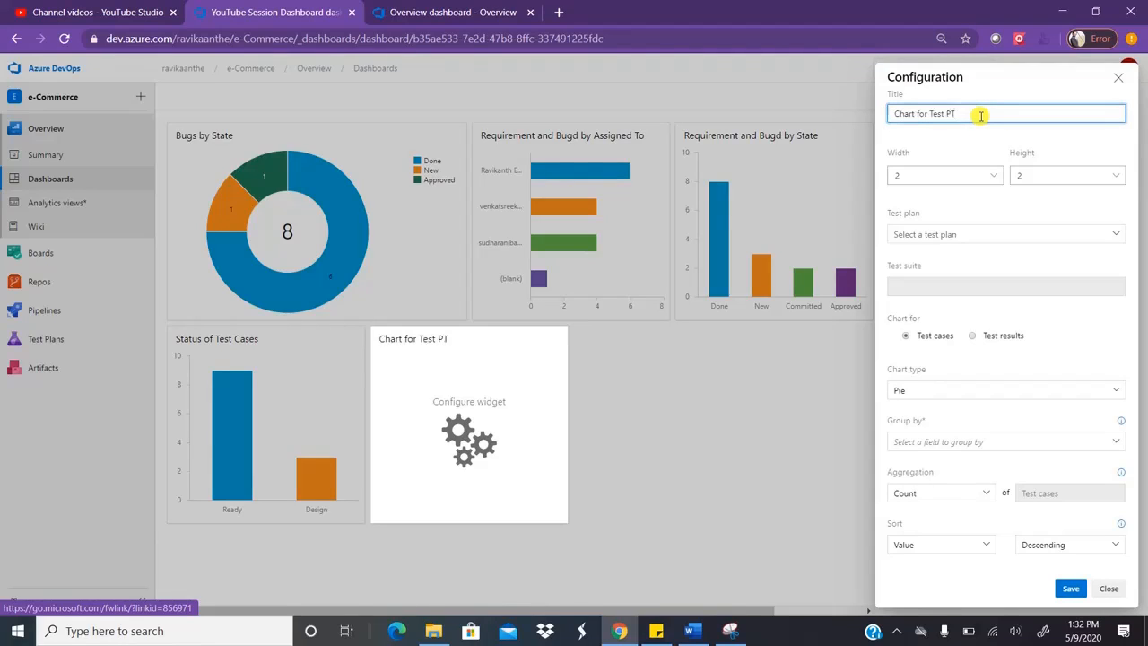
- Title the new test plan chart Test Results Status and set its width to 3
{"action": "key", "text": "ctrl+shift+Left"}
{"action": "key", "text": "ctrl+shift+Left"}
{"action": "key", "text": "ctrl+shift+Left"}
{"action": "key", "text": "ctrl+shift+Left"}
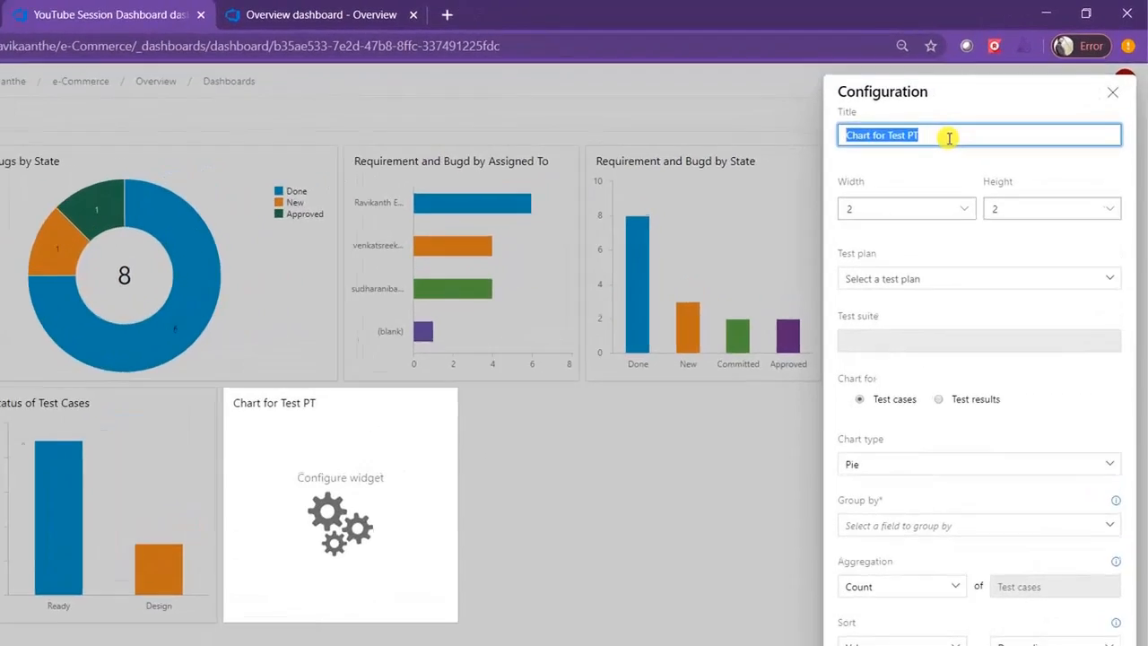
{"action": "type", "text": "Test R"}
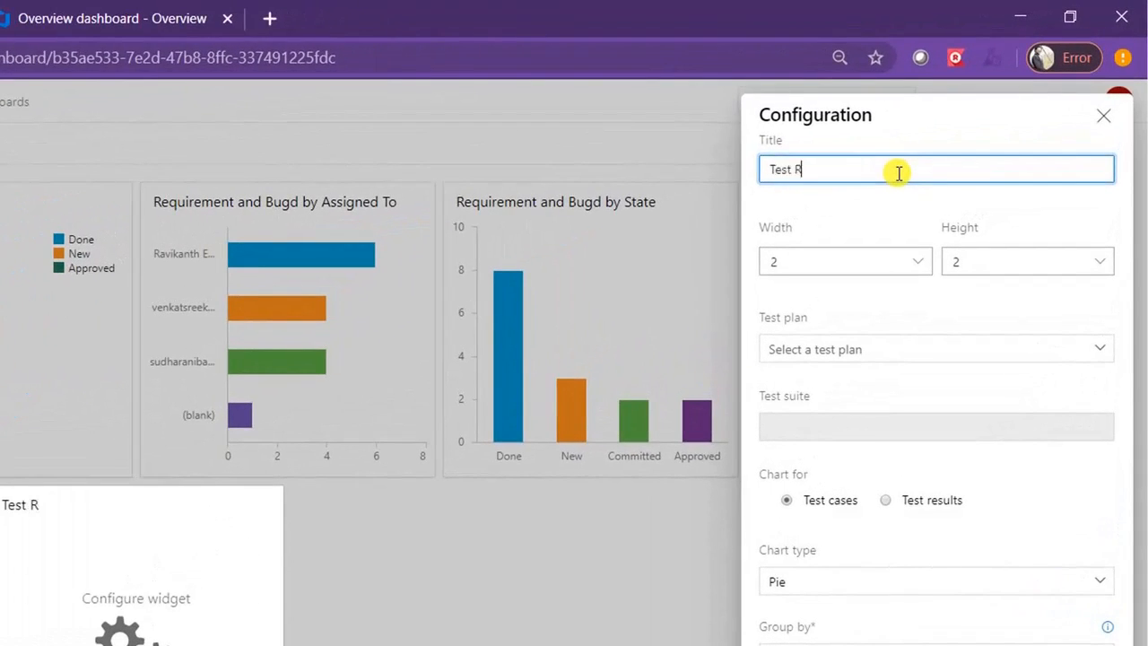
{"action": "type", "text": "esult"}
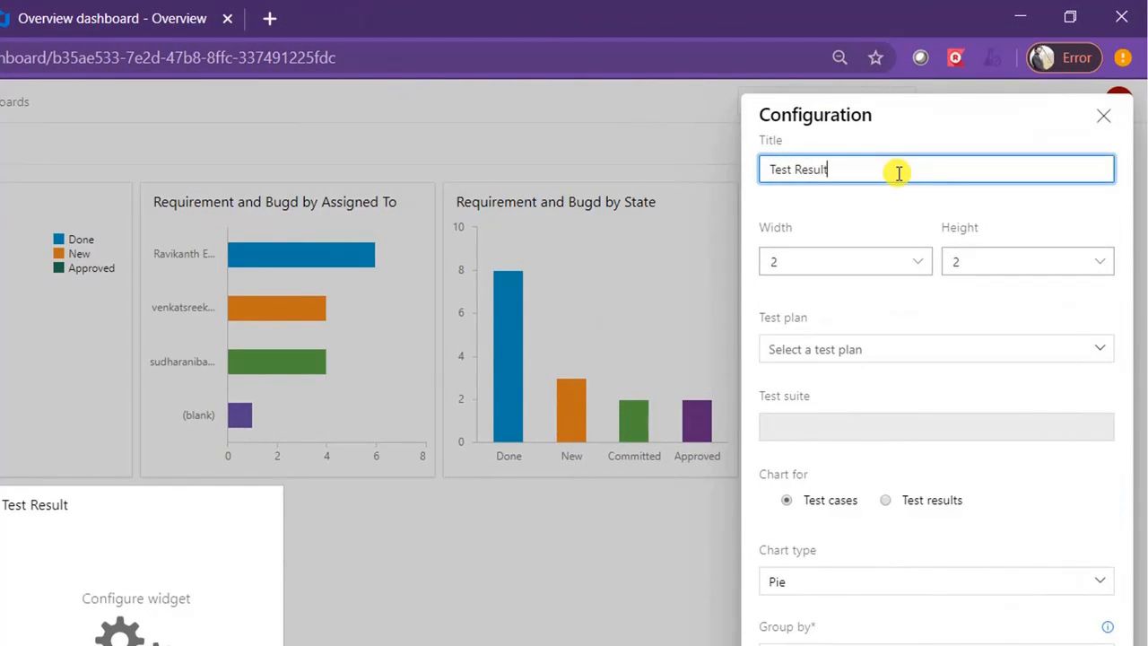
{"action": "type", "text": "s Status"}
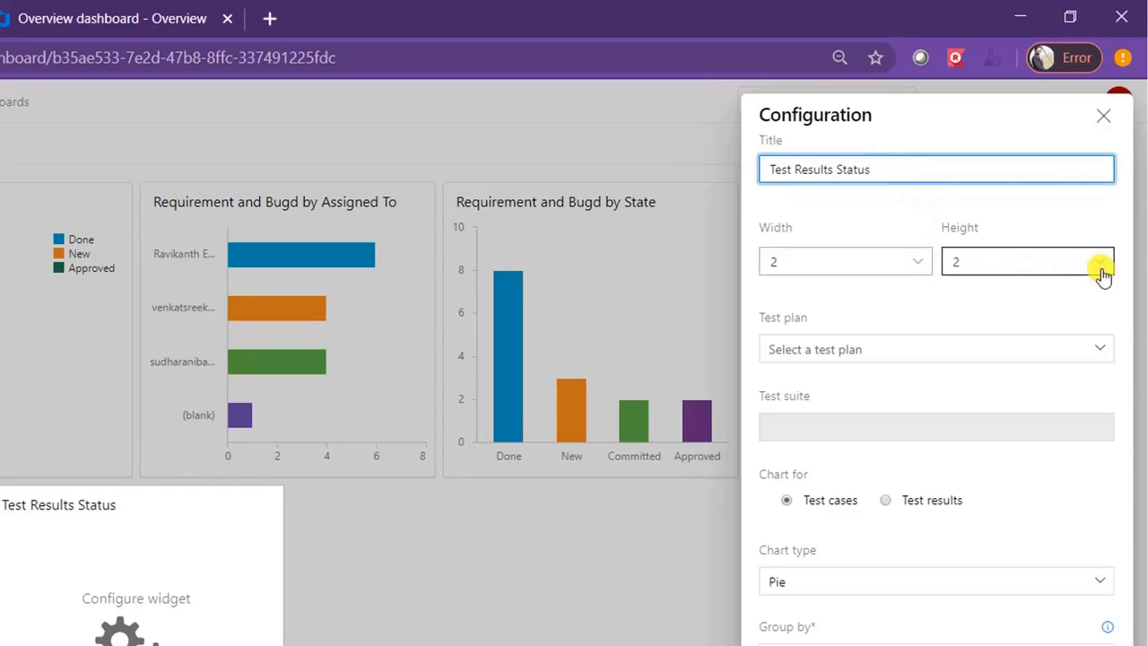
{"action": "left_click", "coordinate": [928, 262]}
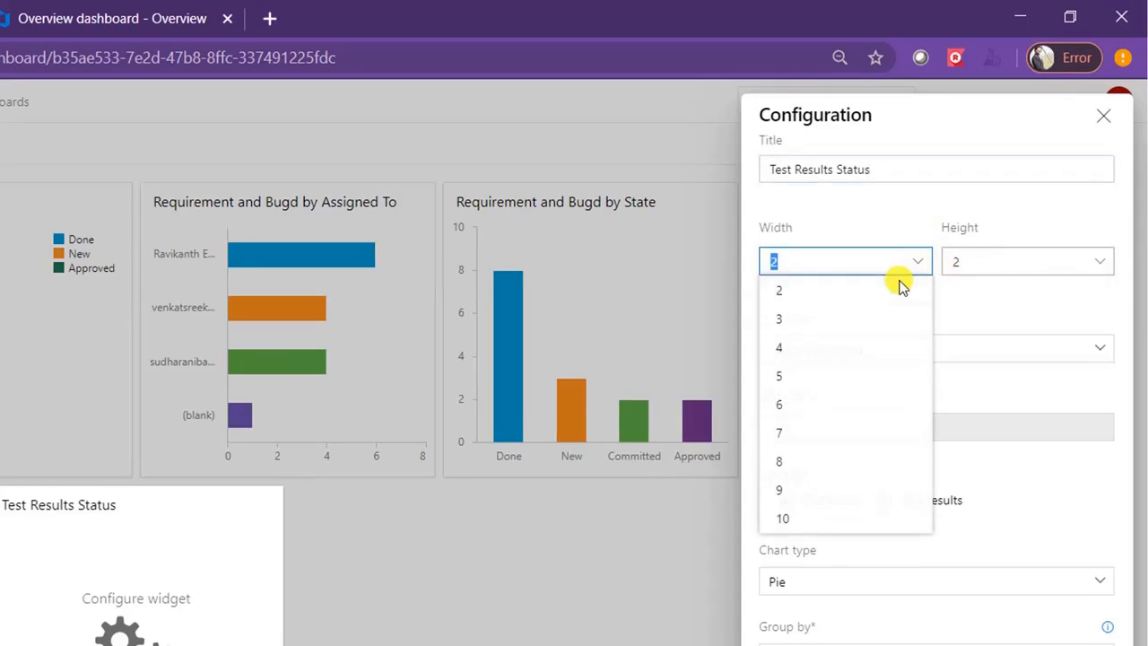
{"action": "left_click", "coordinate": [827, 319]}
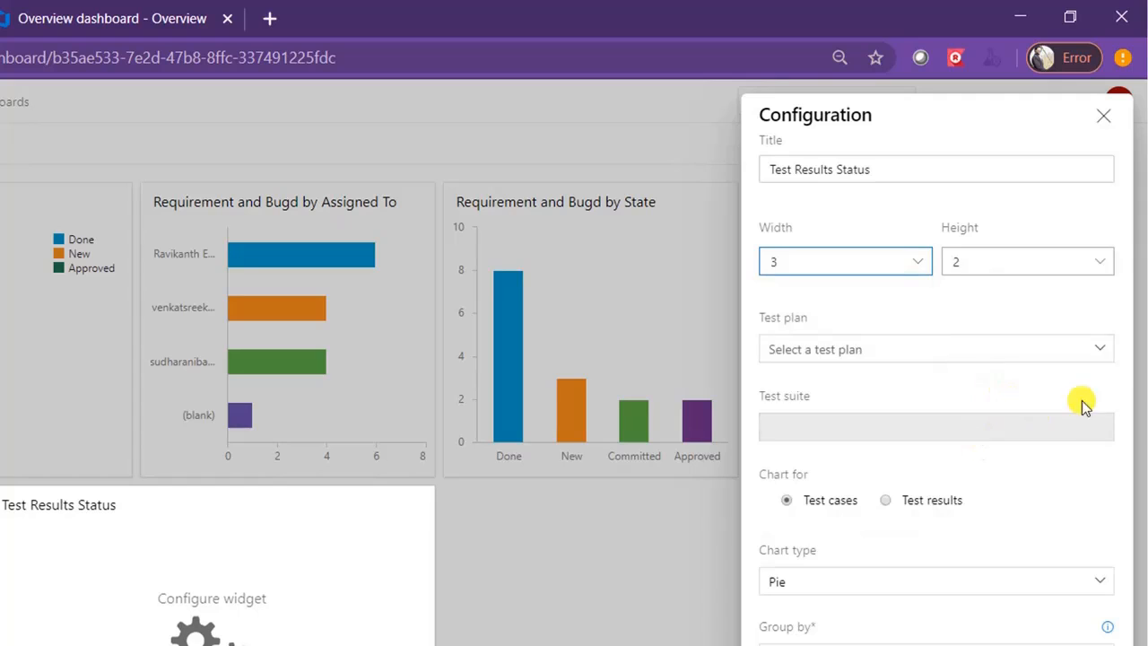
- Set both the test plan and the test suite of the Test Results Status chart to e-Commerce Team_Stories_Sprint 1
{"action": "left_click", "coordinate": [1106, 351]}
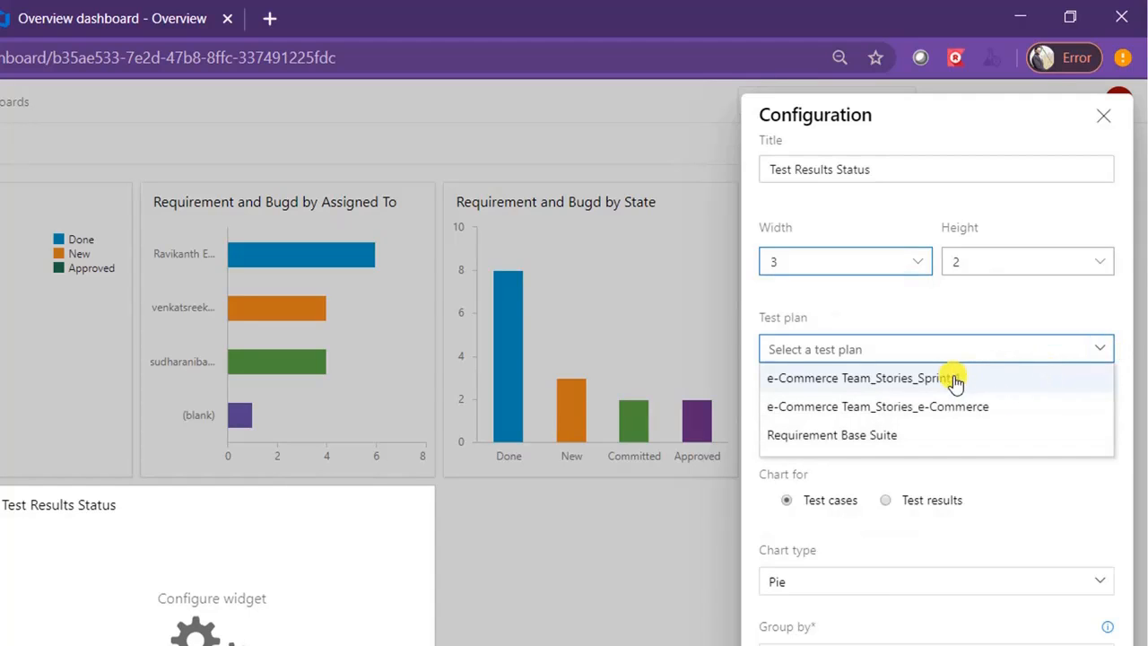
{"action": "left_click", "coordinate": [991, 382]}
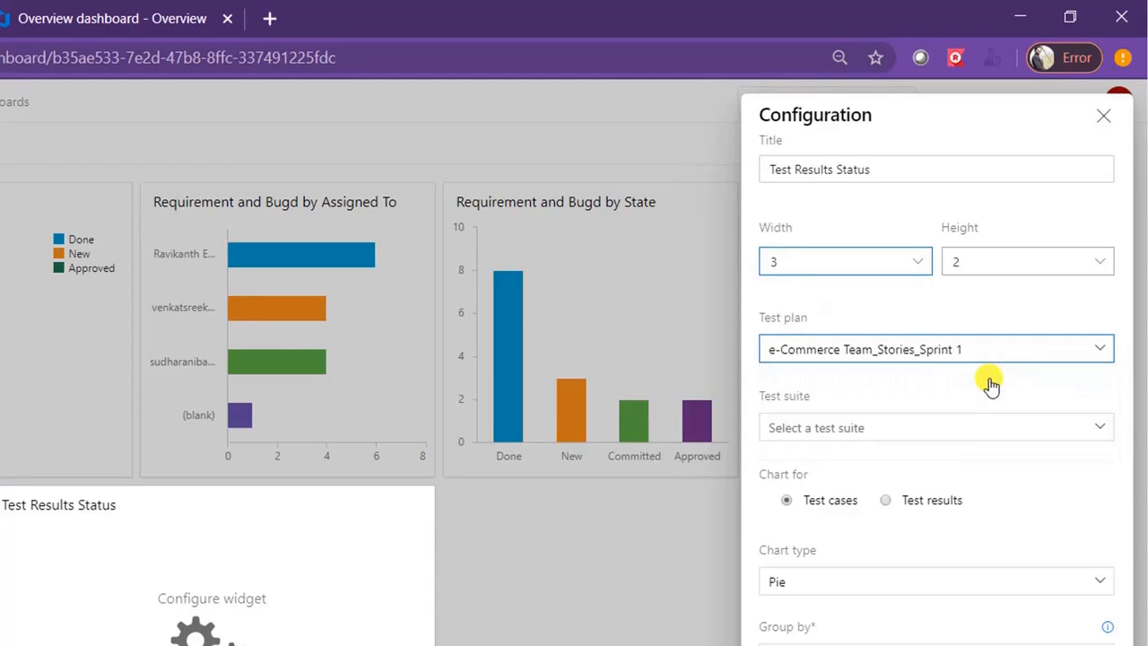
{"action": "left_click", "coordinate": [1103, 429]}
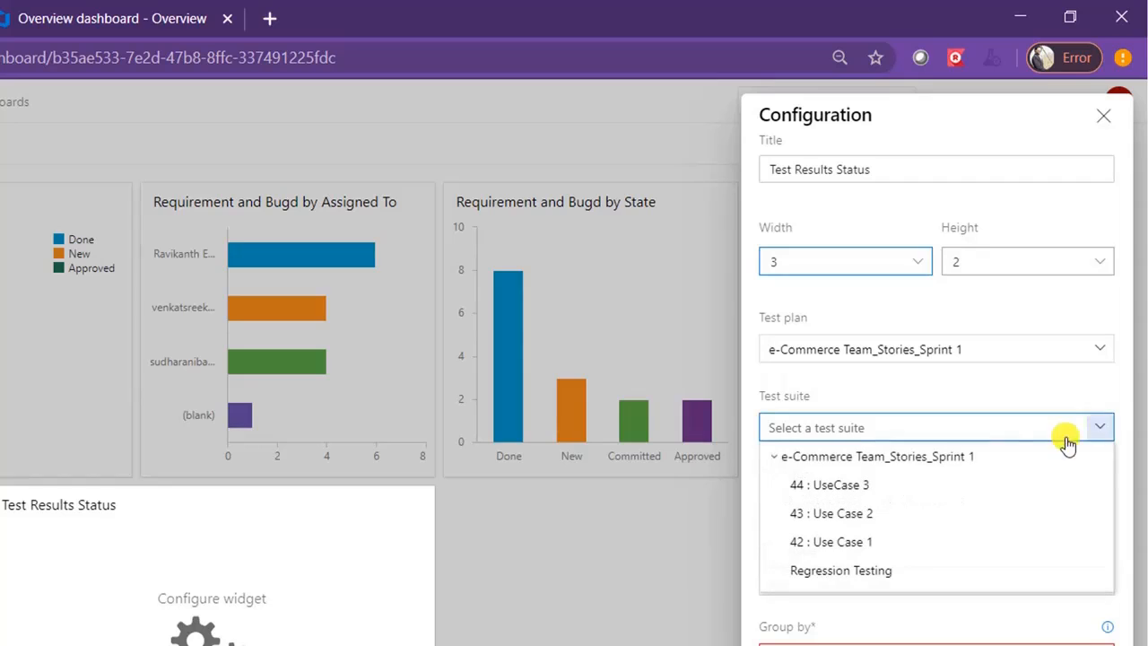
{"action": "left_click", "coordinate": [948, 457]}
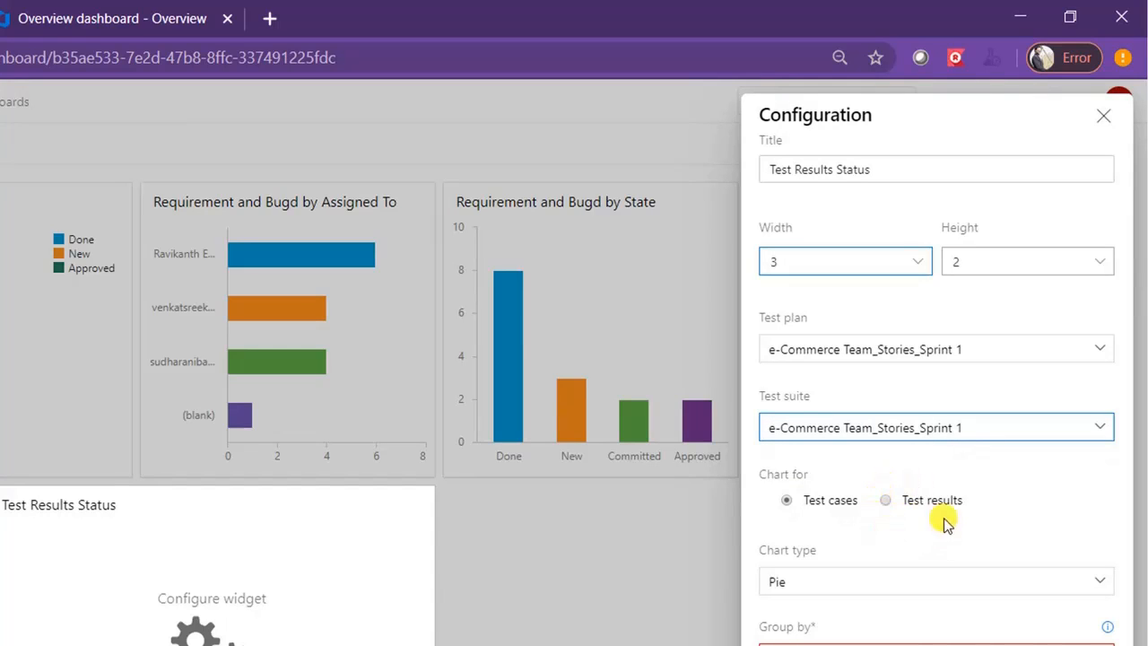
- Chart the test results as a Column chart grouped by Outcome, save the widget configuration and finish editing the dashboard
{"action": "left_click", "coordinate": [886, 501]}
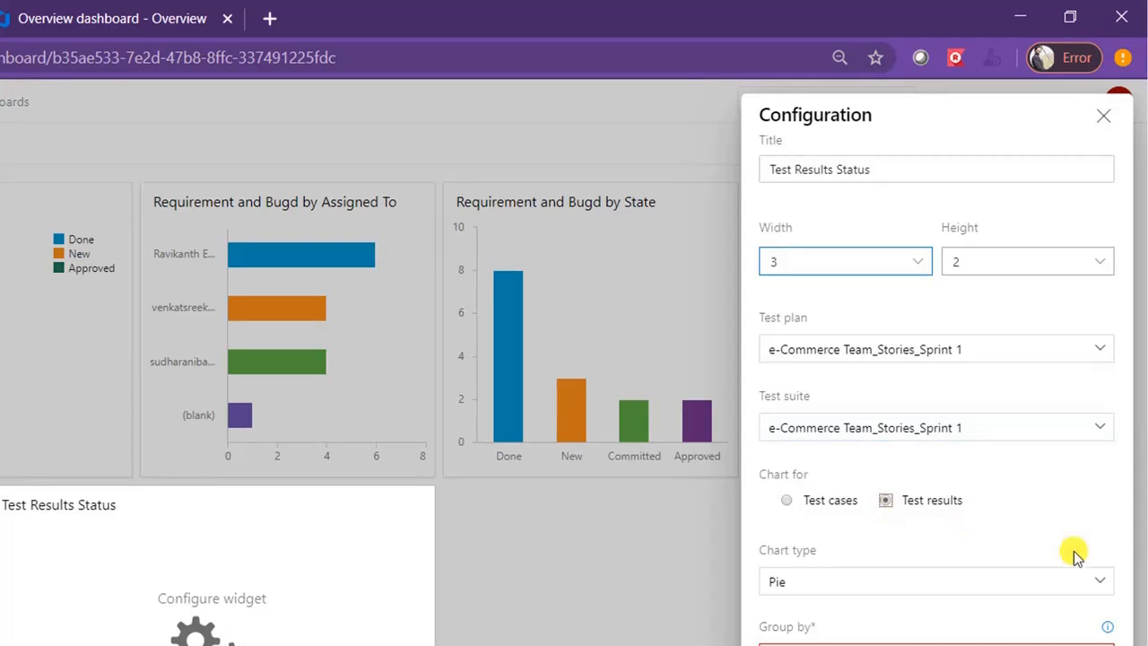
{"action": "left_click", "coordinate": [1101, 580]}
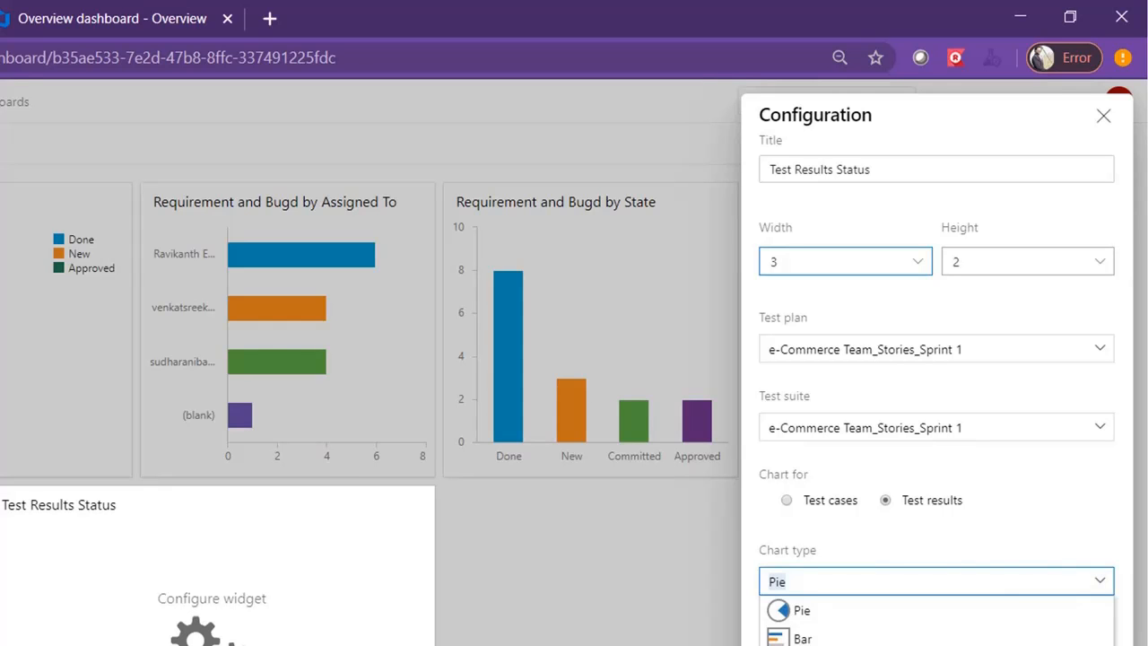
{"action": "left_click", "coordinate": [815, 645]}
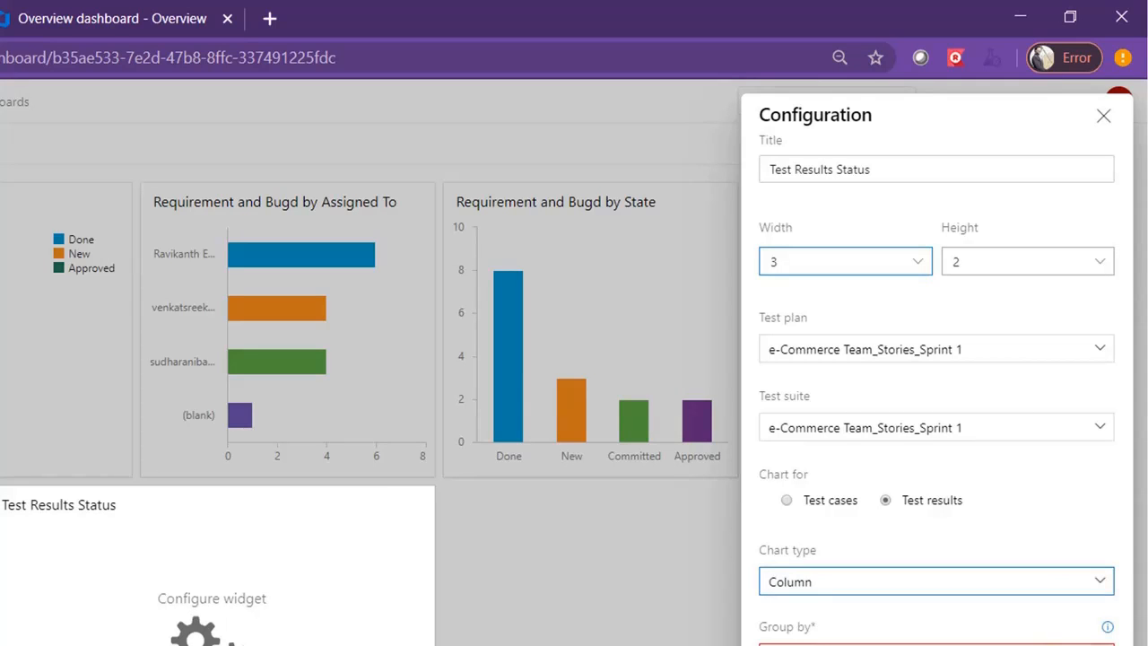
{"action": "left_click", "coordinate": [1104, 644]}
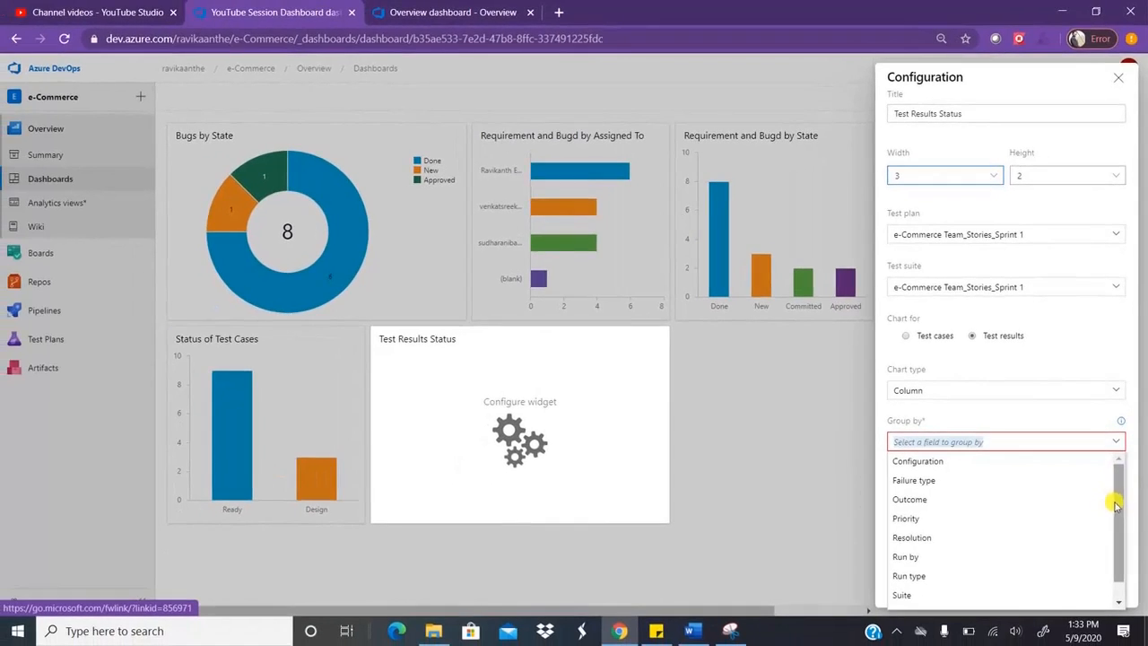
{"action": "left_click", "coordinate": [946, 508]}
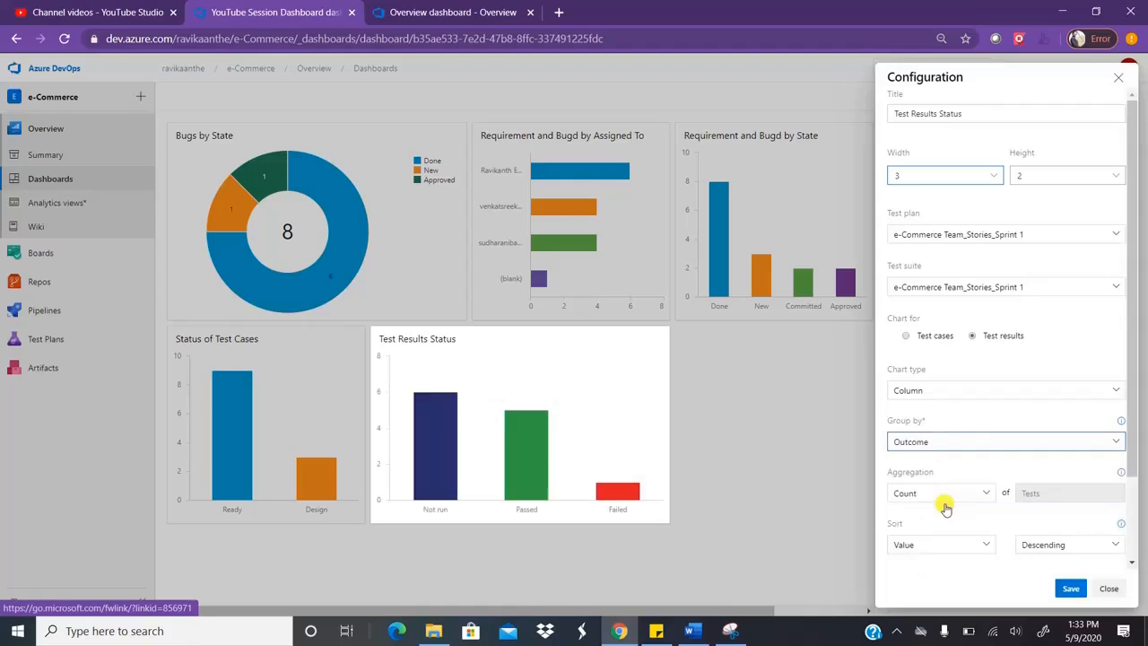
{"action": "left_click", "coordinate": [1071, 586]}
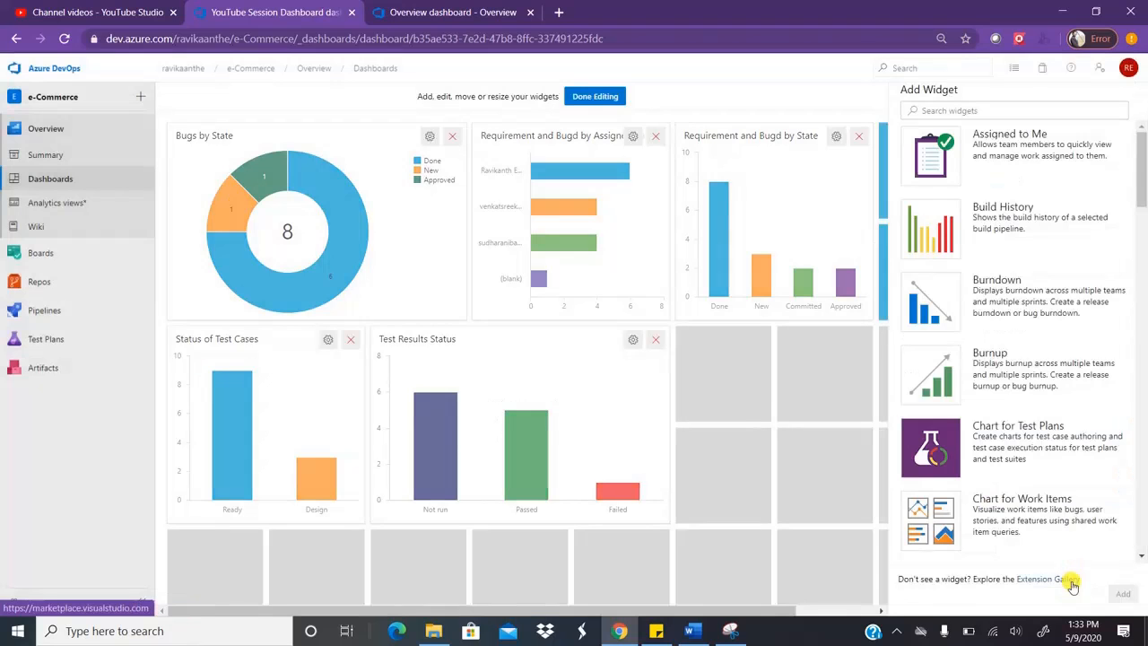
{"action": "left_click", "coordinate": [604, 97]}
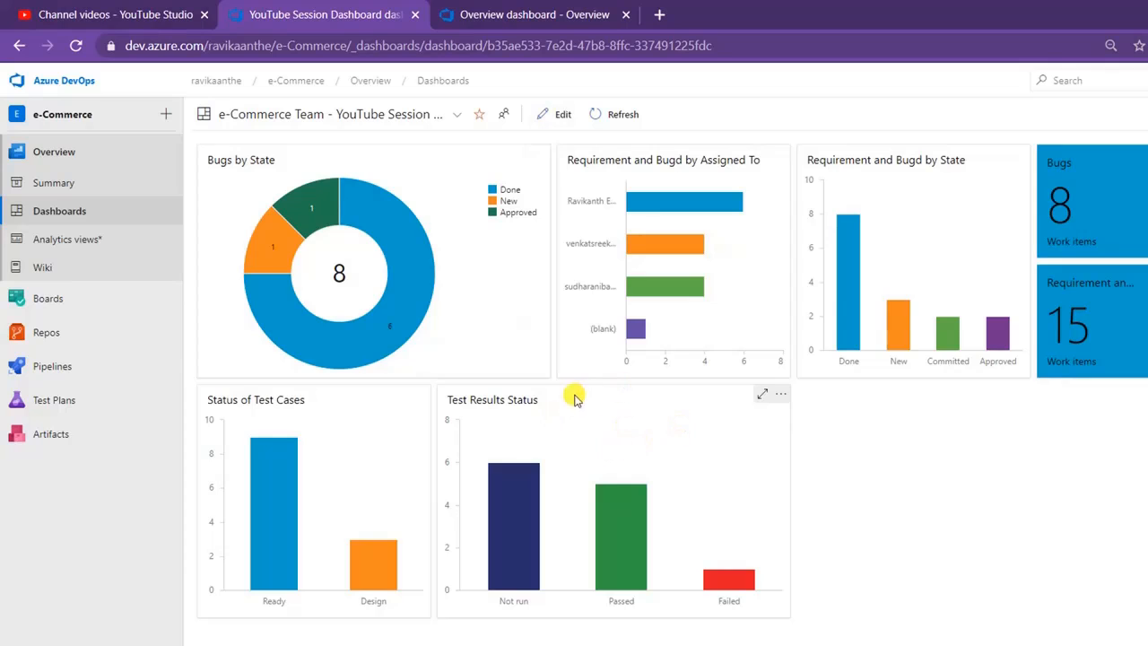
- Resume editing the dashboard and add a third Chart for Test Plans widget beside Test Results Status
{"action": "left_click", "coordinate": [561, 114]}
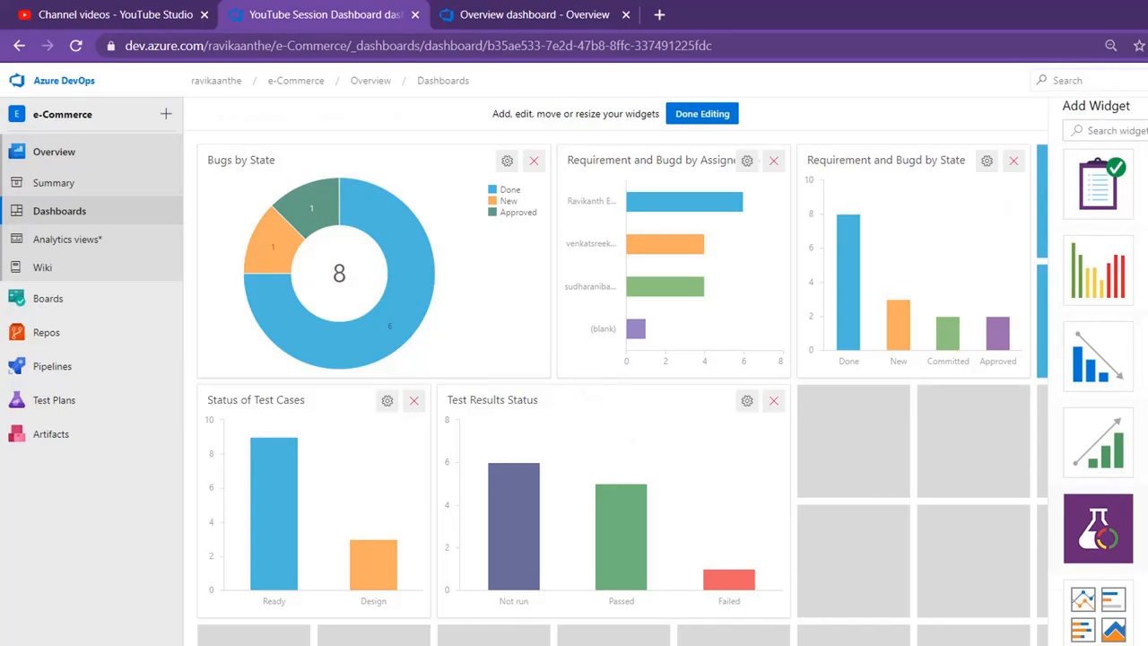
{"action": "left_click", "coordinate": [1133, 530]}
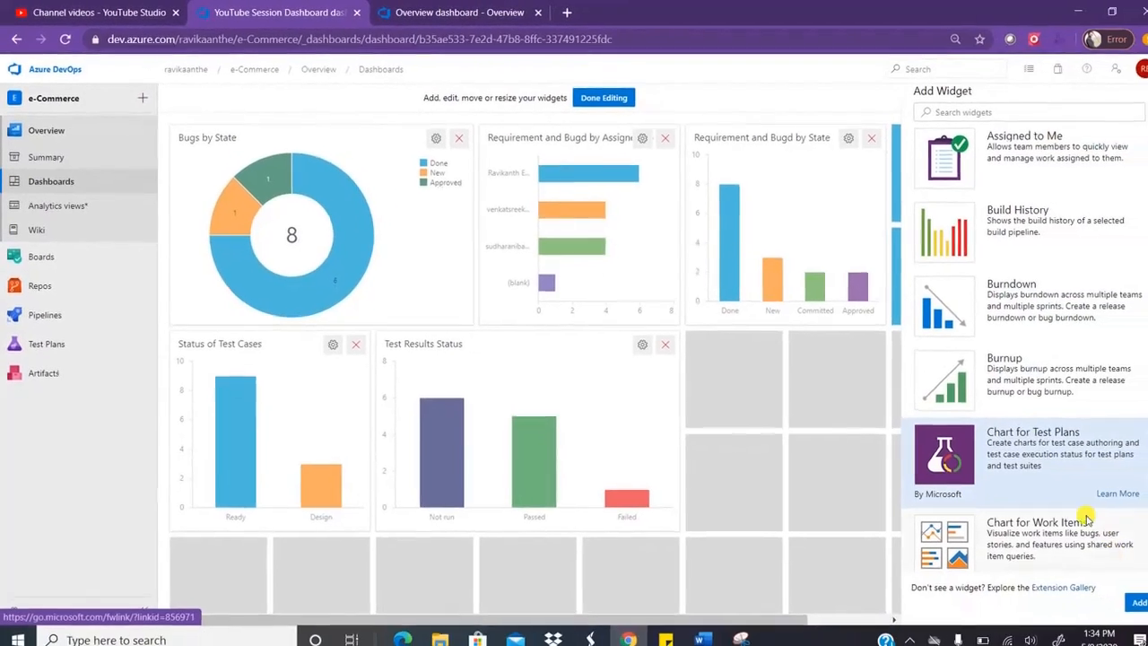
{"action": "left_click", "coordinate": [1124, 595]}
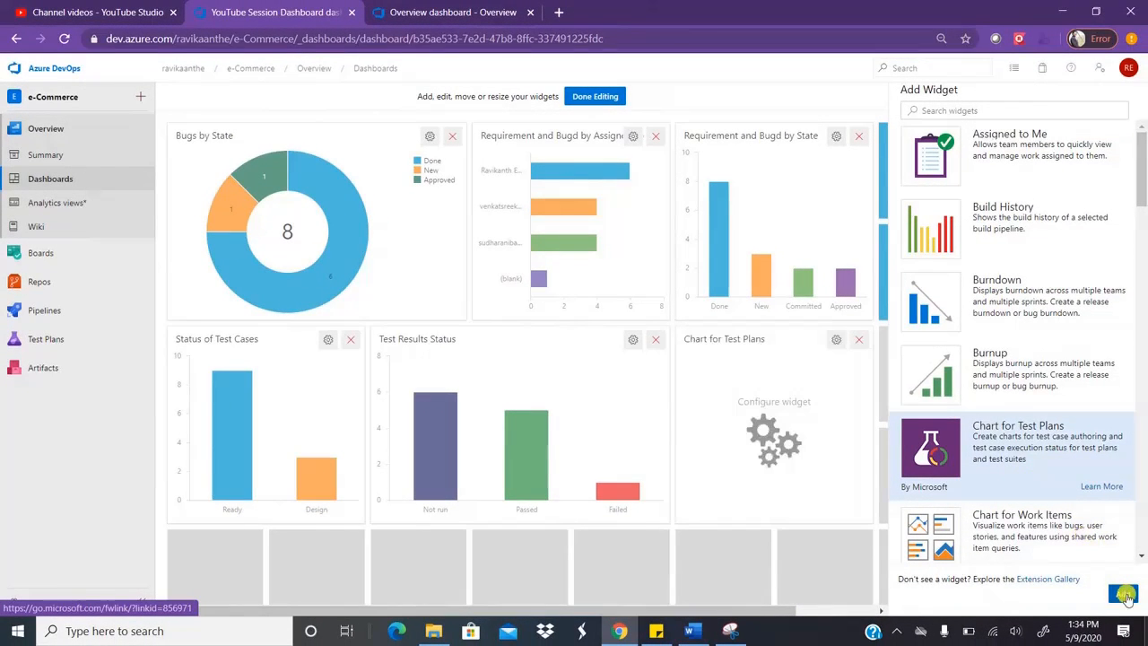
- Open the configuration of the newly added test plan chart and set its width to 3
{"action": "left_click", "coordinate": [836, 346]}
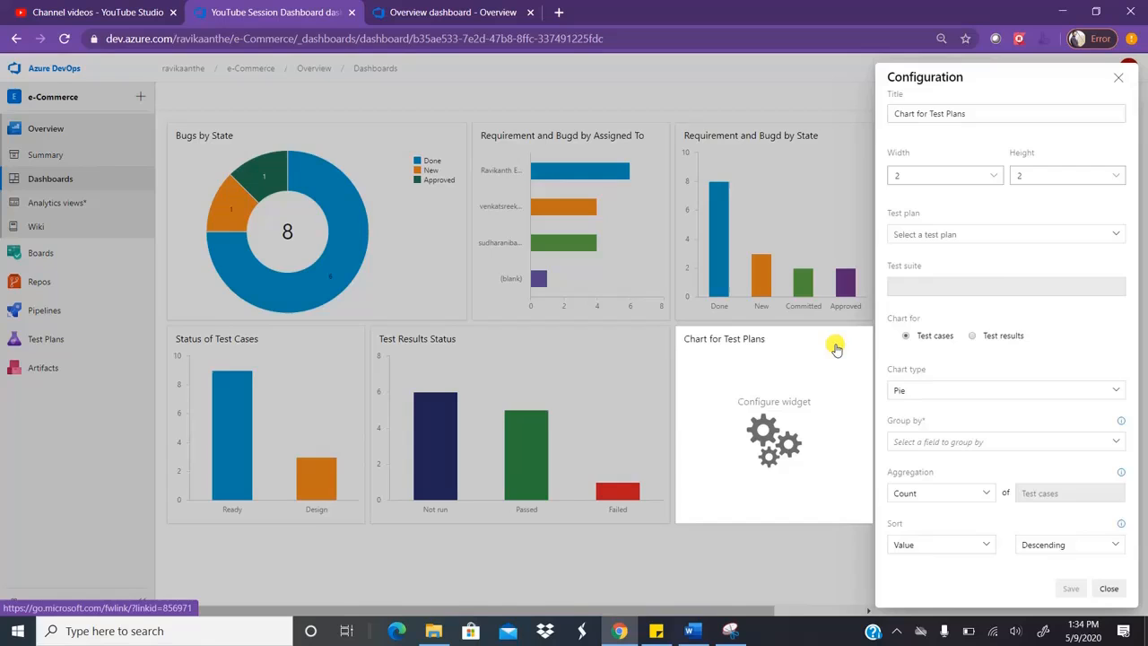
{"action": "left_click", "coordinate": [997, 177]}
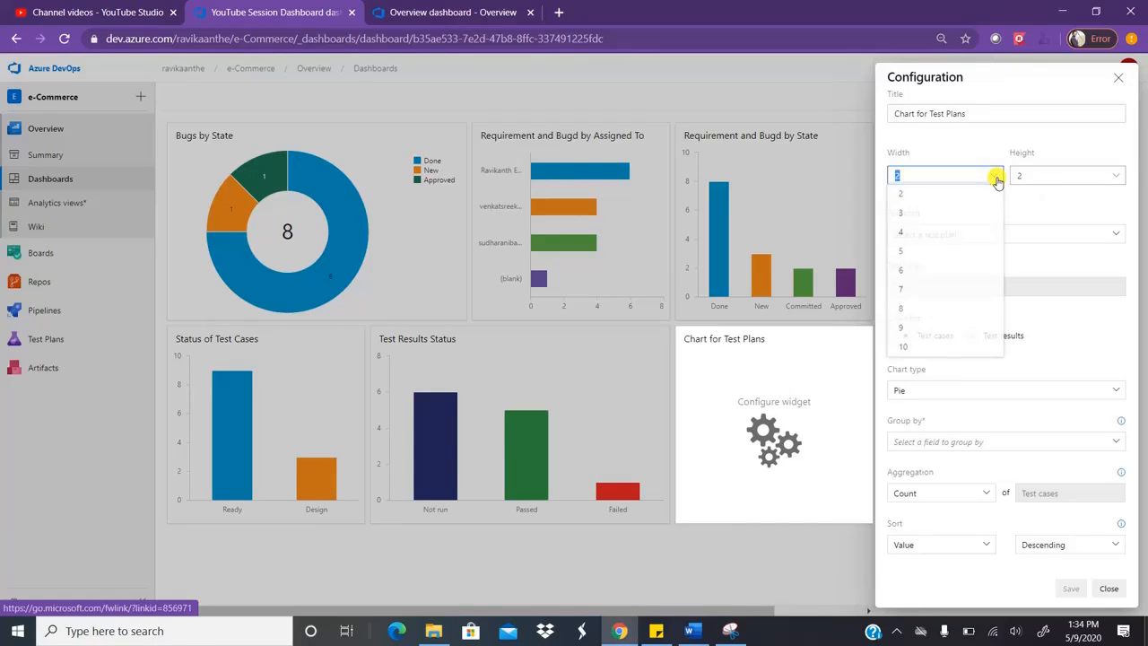
{"action": "left_click", "coordinate": [925, 219]}
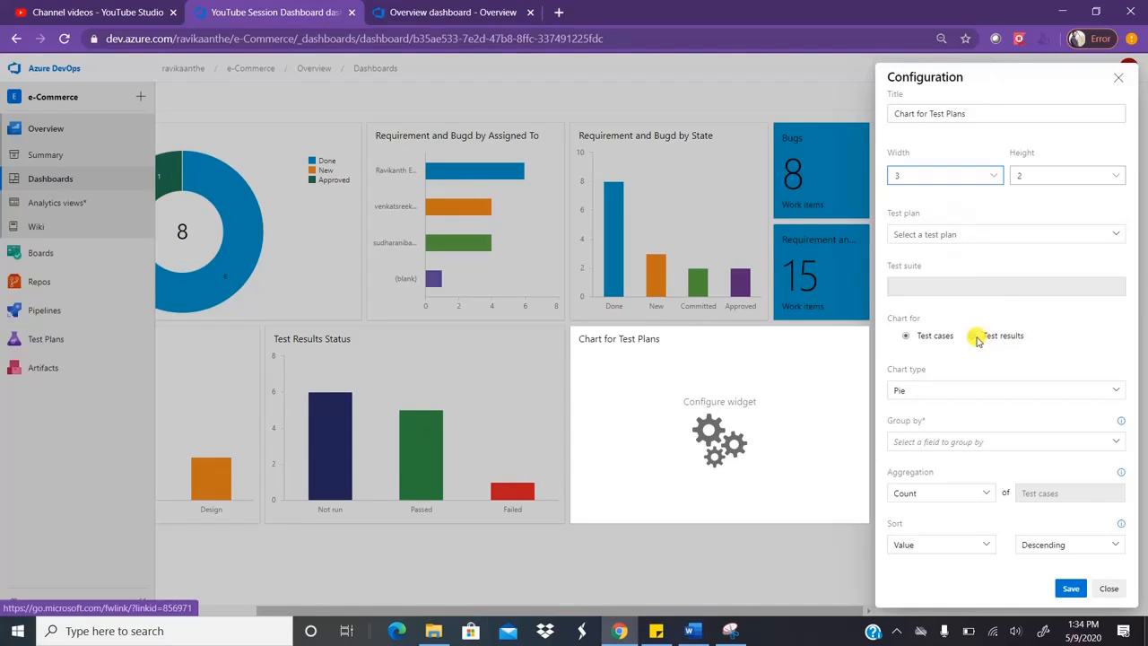
- Set both the test plan and the test suite of the third test plan chart to e-Commerce Team_Stories_Sprint 1
{"action": "left_click", "coordinate": [1104, 235]}
{"action": "left_click", "coordinate": [1008, 253]}
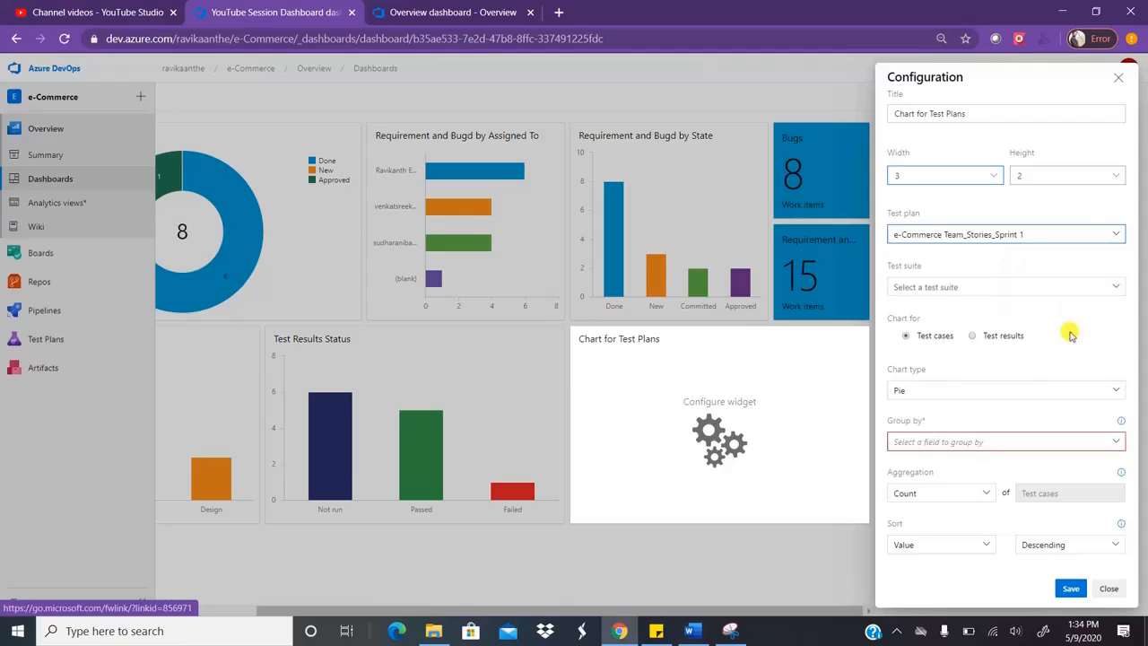
{"action": "left_click", "coordinate": [996, 288]}
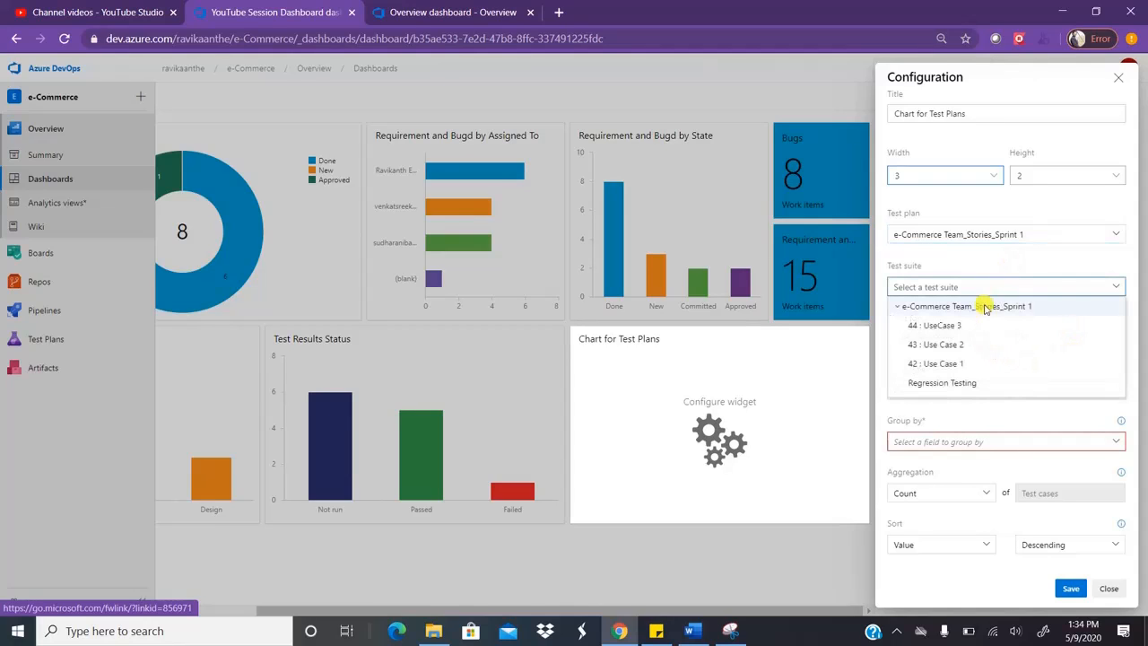
{"action": "left_click", "coordinate": [984, 307]}
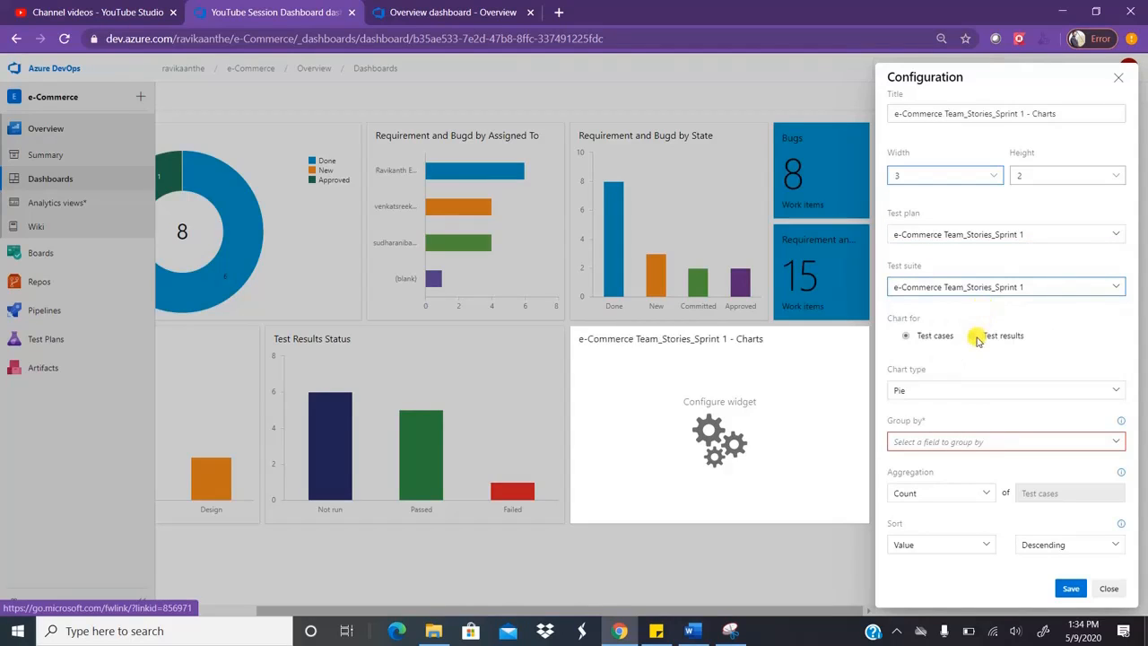
- Chart the test results as a Pivot table with Suite as rows and Outcome as columns
{"action": "left_click", "coordinate": [976, 337]}
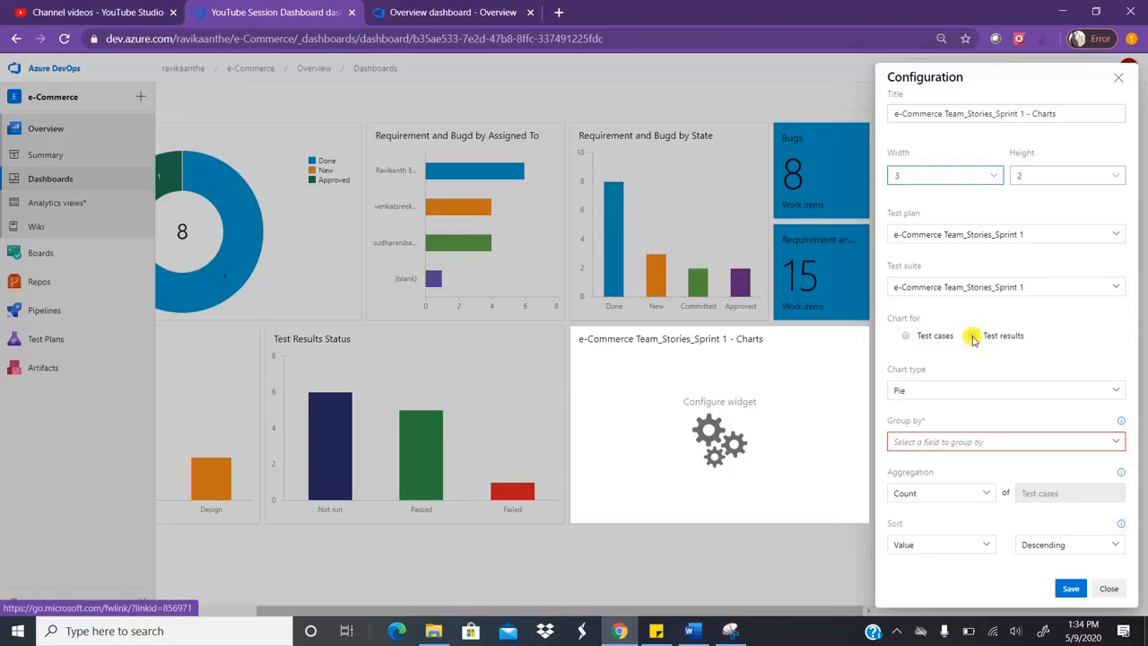
{"action": "left_click", "coordinate": [972, 336]}
{"action": "left_click", "coordinate": [1113, 389]}
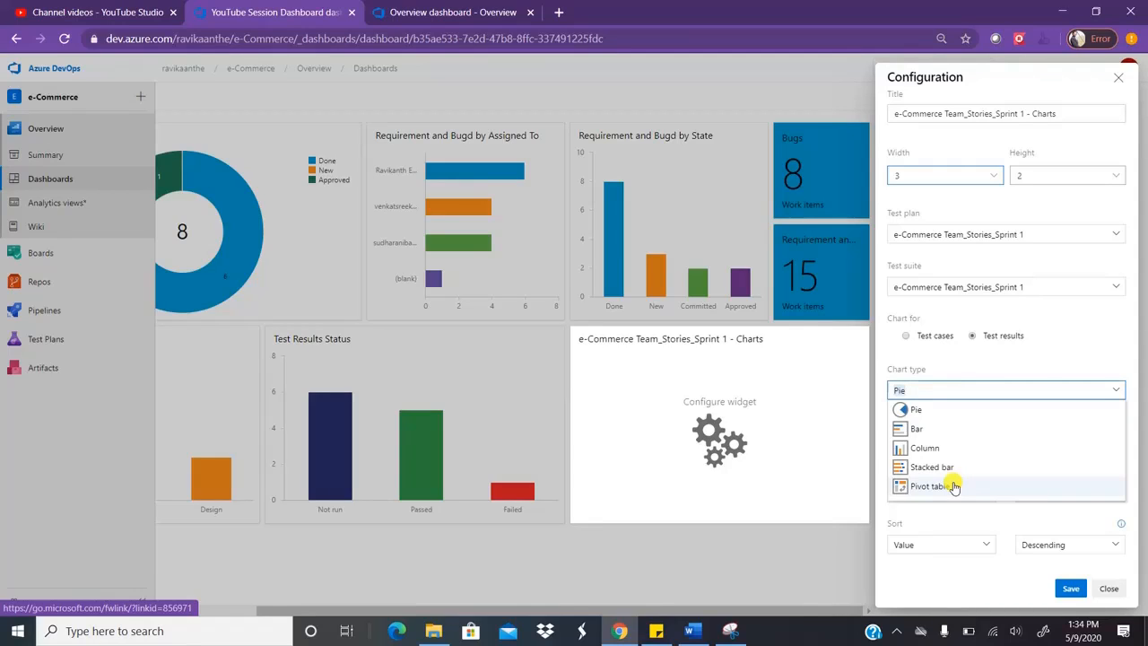
{"action": "left_click", "coordinate": [954, 487]}
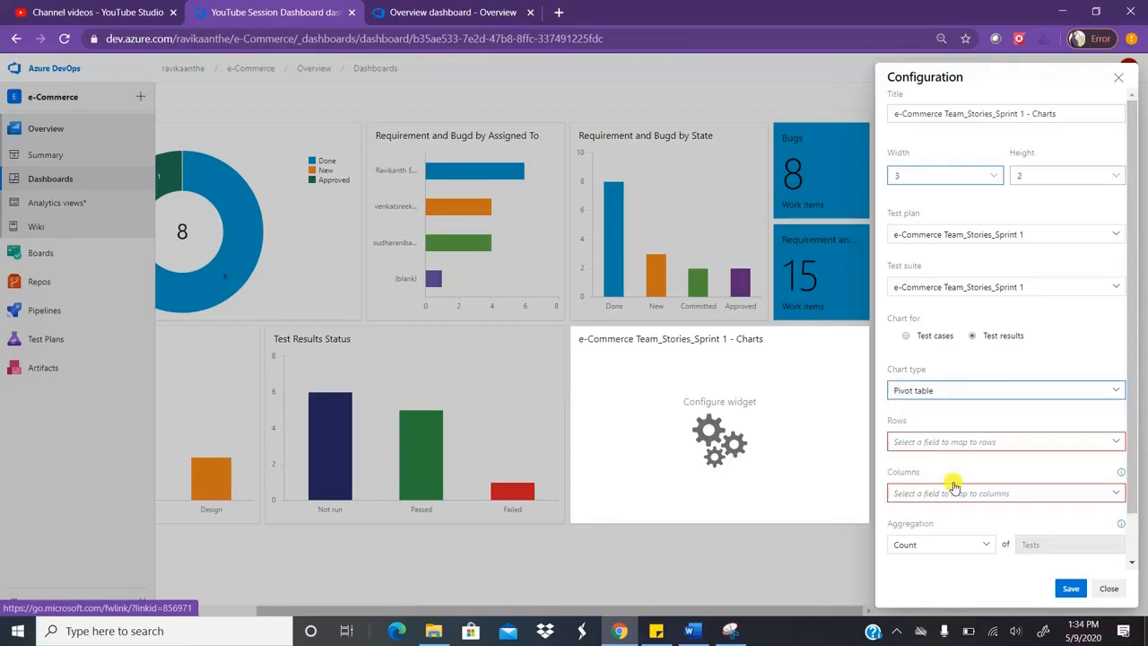
{"action": "left_click", "coordinate": [1115, 443]}
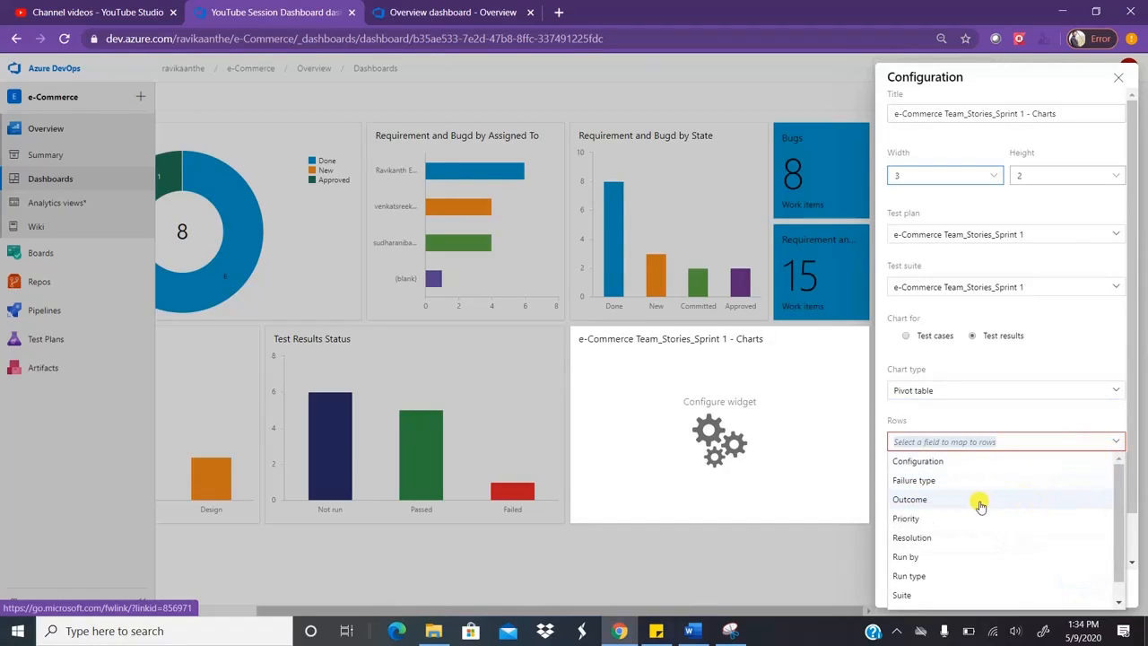
{"action": "left_click", "coordinate": [904, 596]}
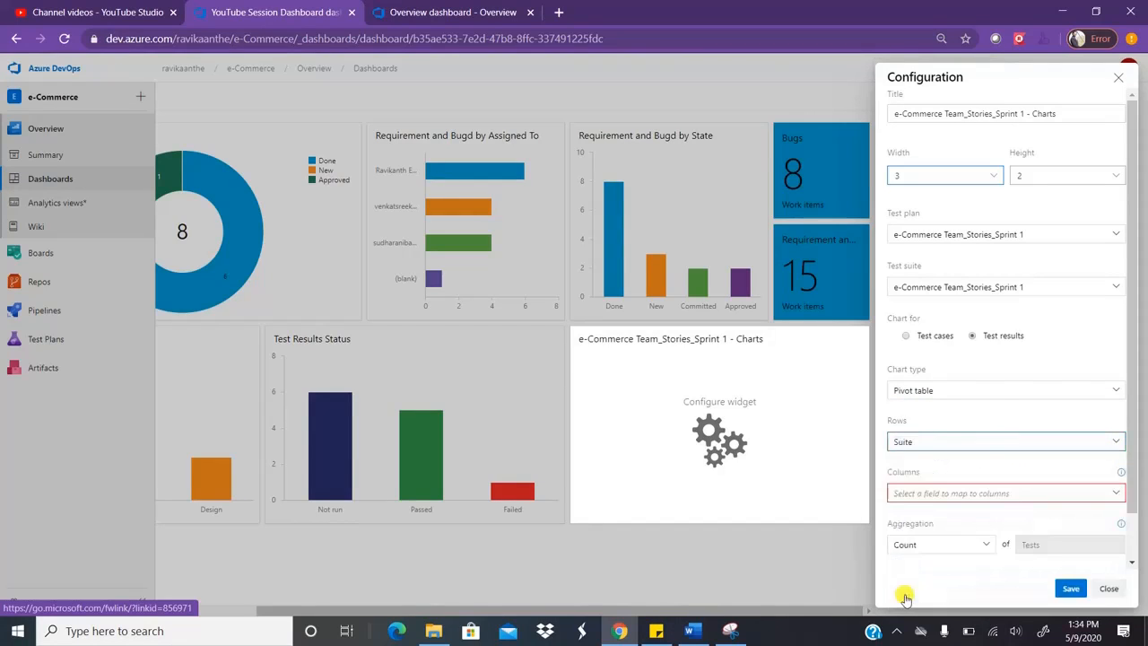
{"action": "left_click", "coordinate": [1116, 499]}
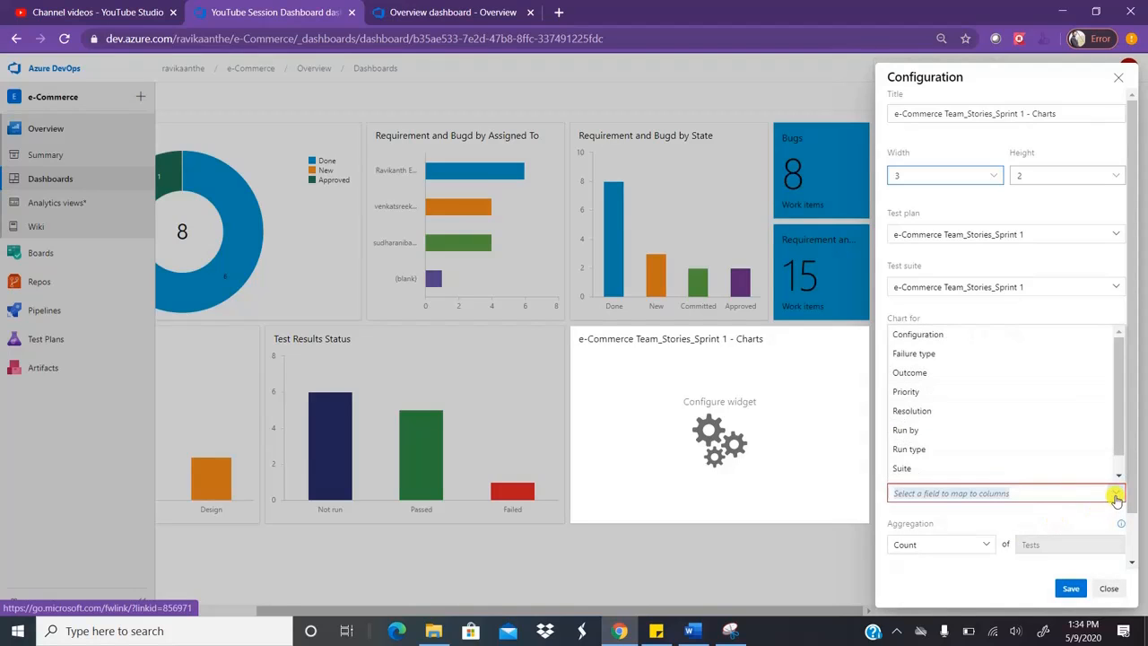
{"action": "left_click", "coordinate": [954, 374]}
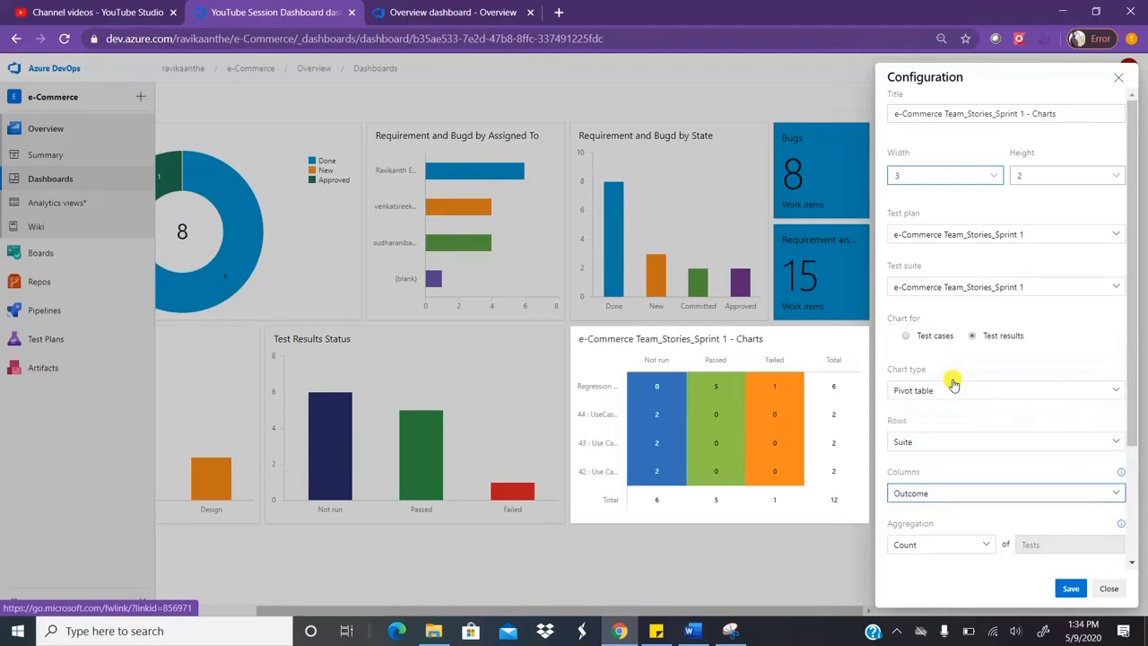
- Save the pivot table widget's configuration and finish editing the dashboard
{"action": "left_click", "coordinate": [1071, 590]}
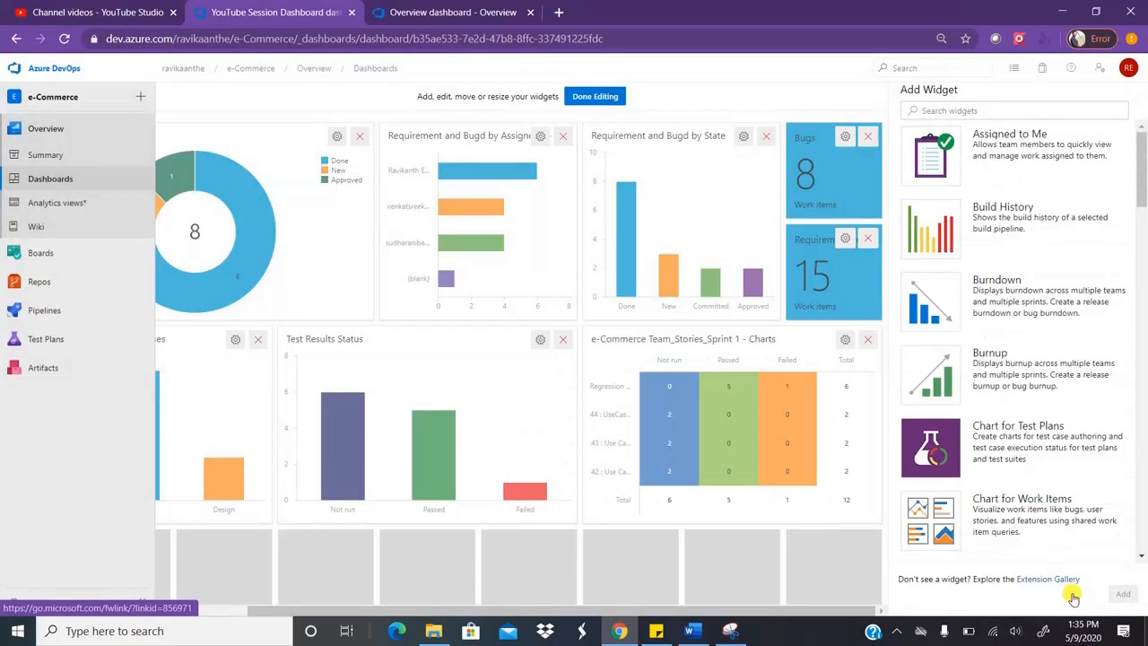
{"action": "left_click", "coordinate": [592, 97]}
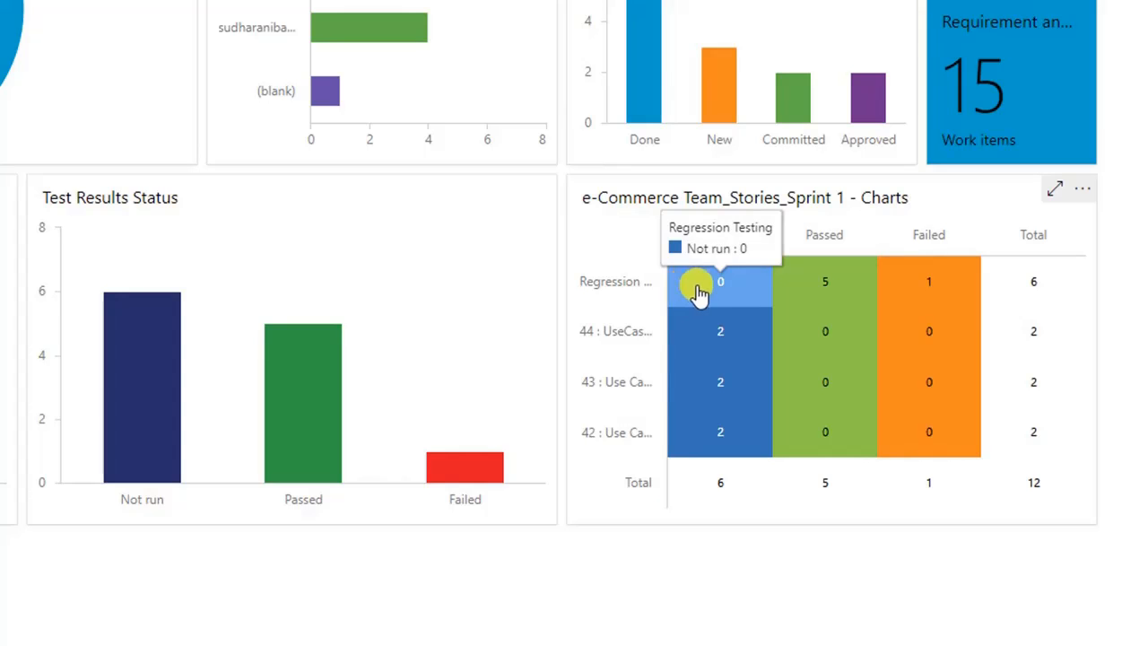
- Examine the pivot table's test outcomes for Regression Testing and each use case suite
{"action": "mouse_move", "coordinate": [821, 294]}
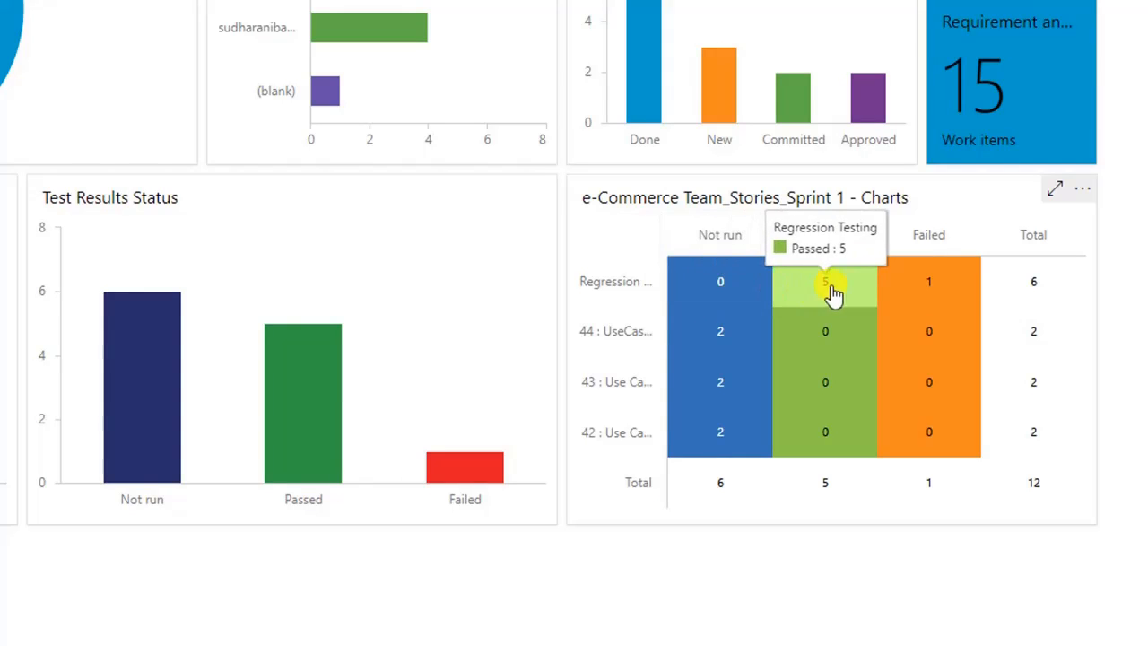
{"action": "mouse_move", "coordinate": [1030, 296]}
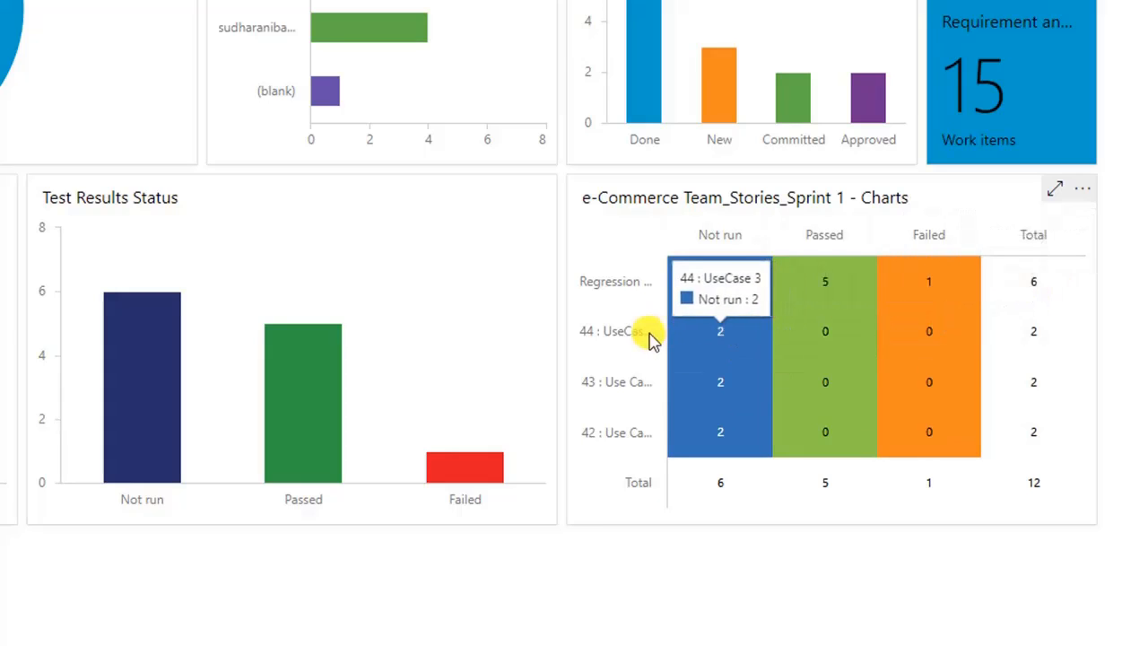
{"action": "mouse_move", "coordinate": [672, 329]}
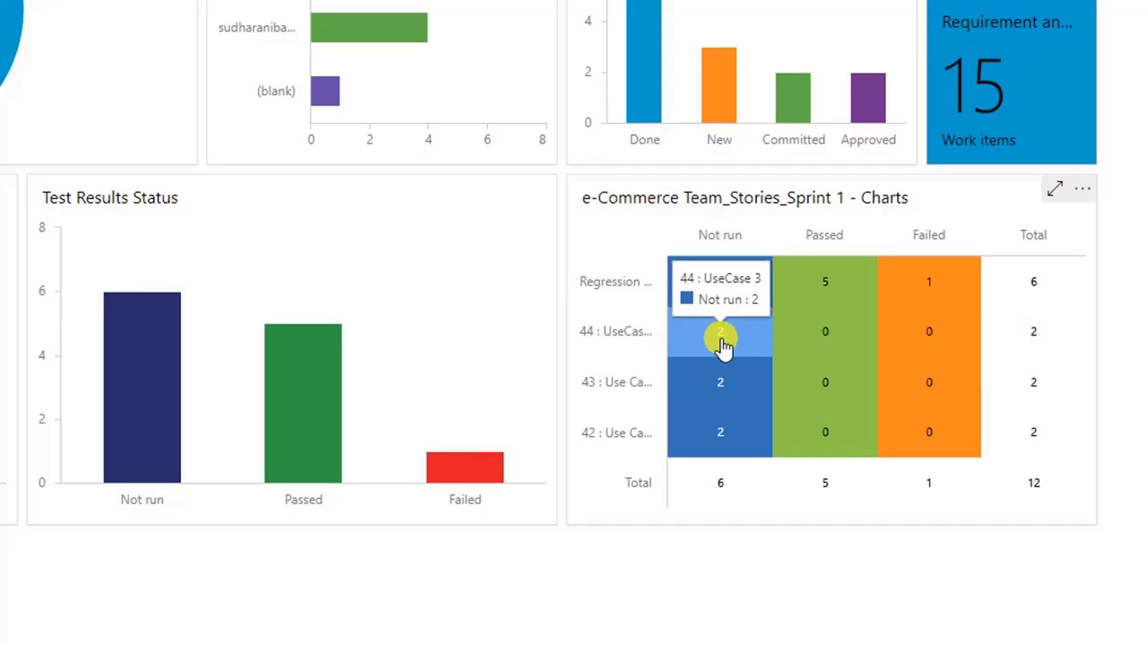
{"action": "mouse_move", "coordinate": [723, 383]}
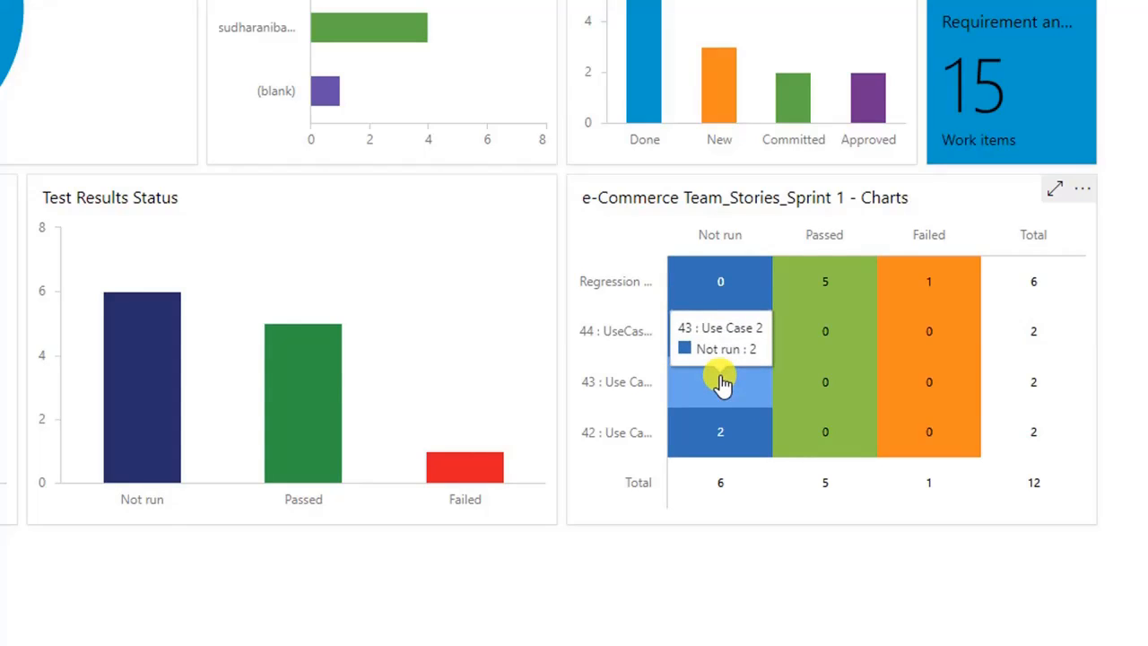
{"action": "mouse_move", "coordinate": [718, 430]}
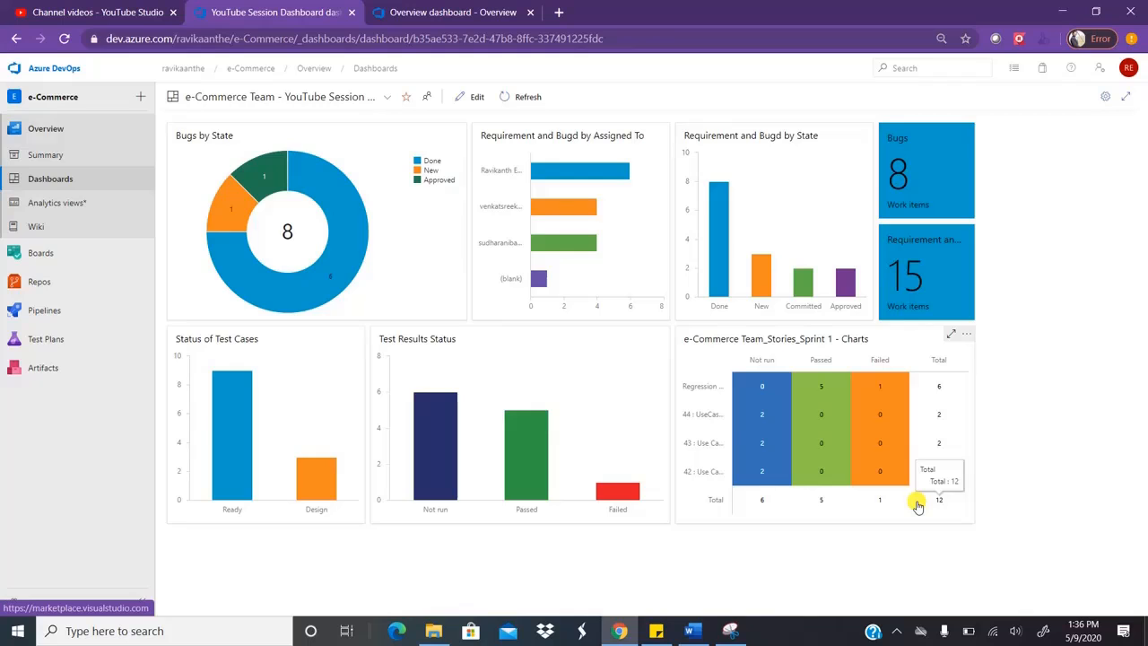
- Resume editing the dashboard and add a fourth Chart for Test Plans widget
{"action": "left_click", "coordinate": [473, 96]}
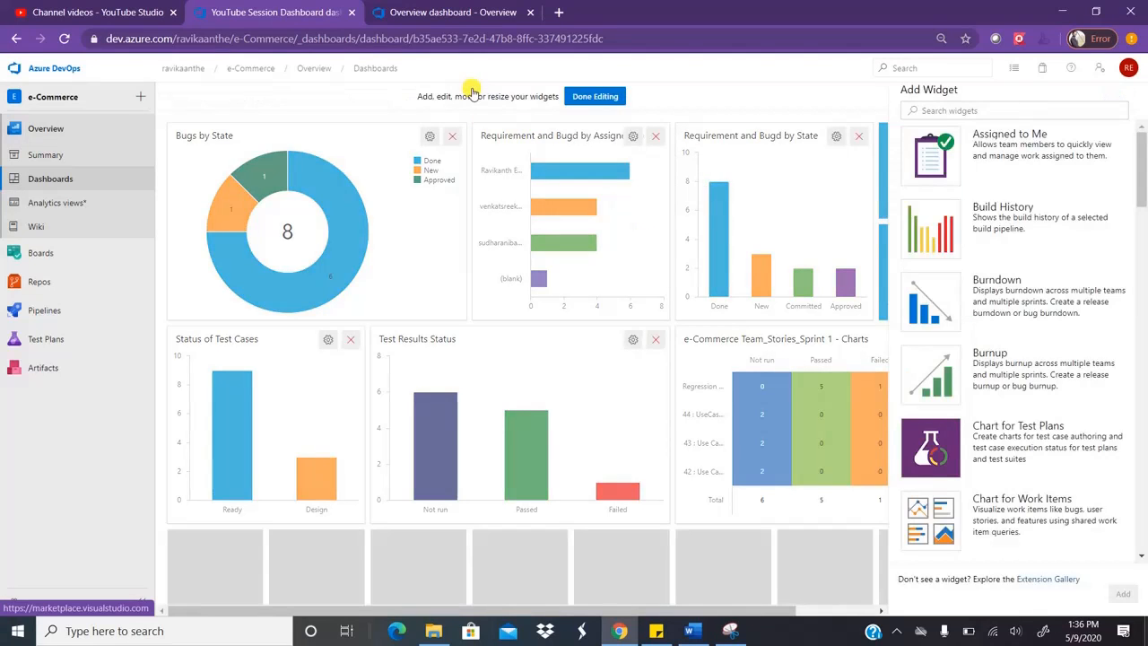
{"action": "left_click", "coordinate": [1045, 444]}
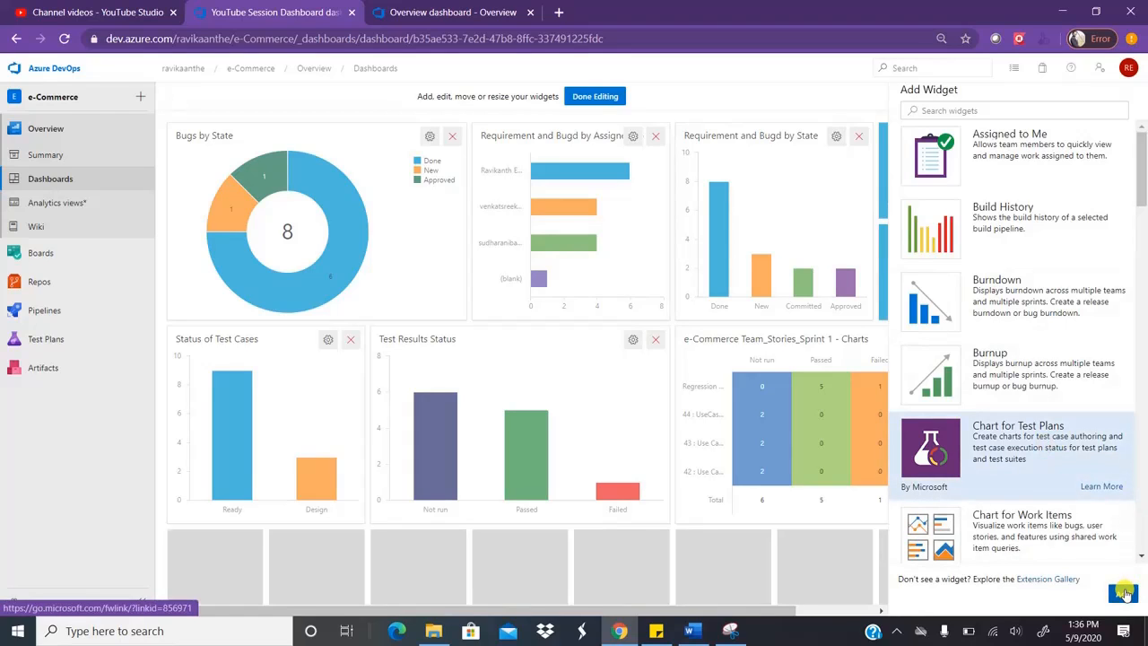
{"action": "left_click", "coordinate": [1124, 593]}
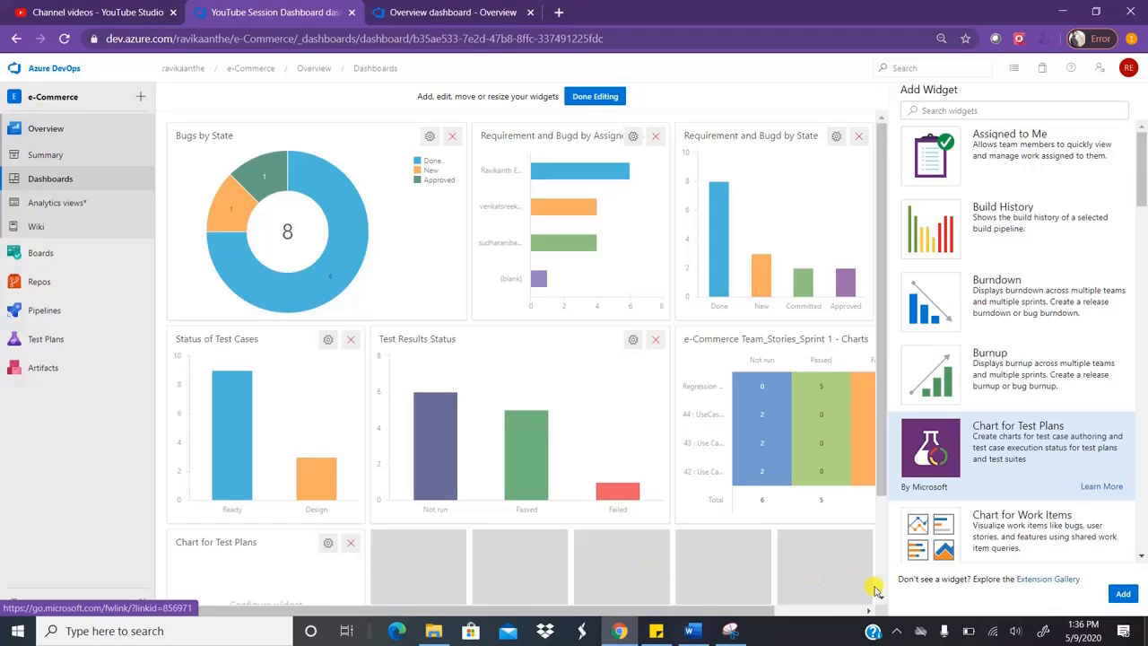
- Open the configuration of the unconfigured test plan chart below Status of Test Cases and set its width to 3
{"action": "scroll", "coordinate": [879, 587], "scroll_direction": "down", "scroll_amount": 3}
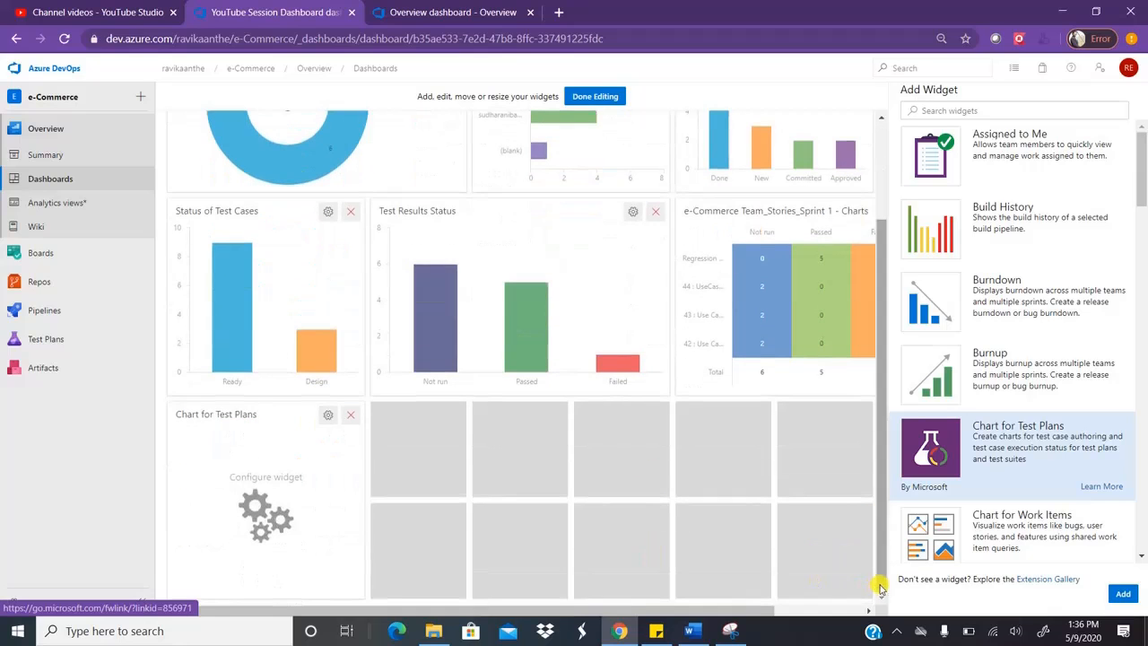
{"action": "left_click", "coordinate": [328, 415]}
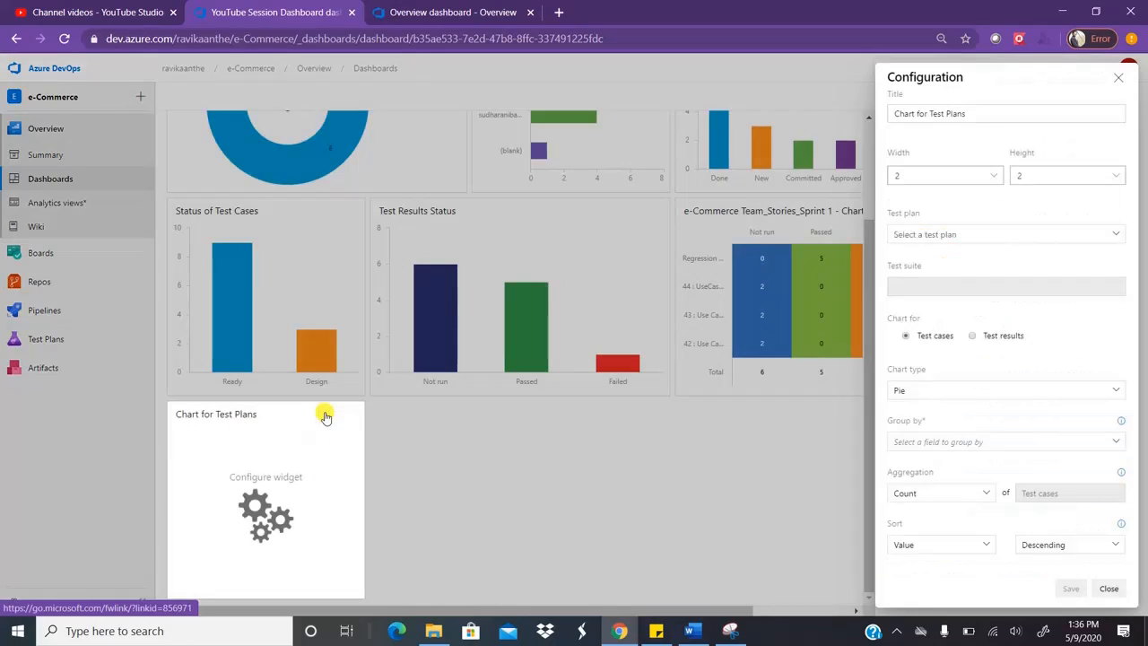
{"action": "left_click", "coordinate": [992, 176]}
{"action": "left_click", "coordinate": [928, 214]}
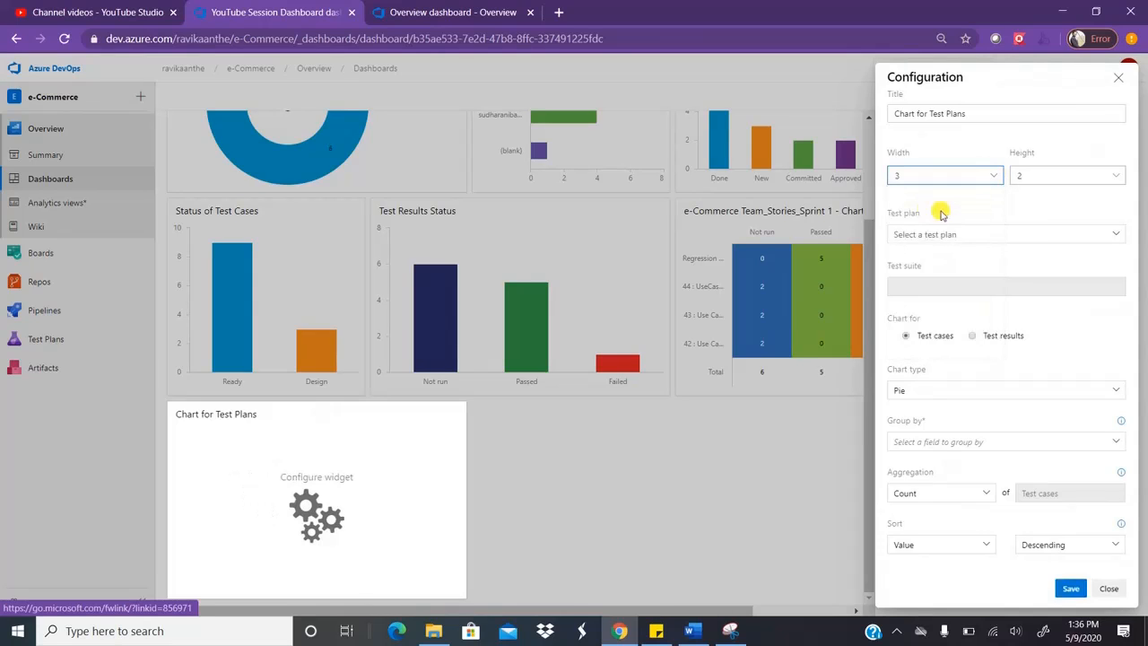
- Choose e-Commerce Team_Stories_Sprint 1 as the test plan and test suite of the fourth test plan chart
{"action": "left_click", "coordinate": [1117, 233]}
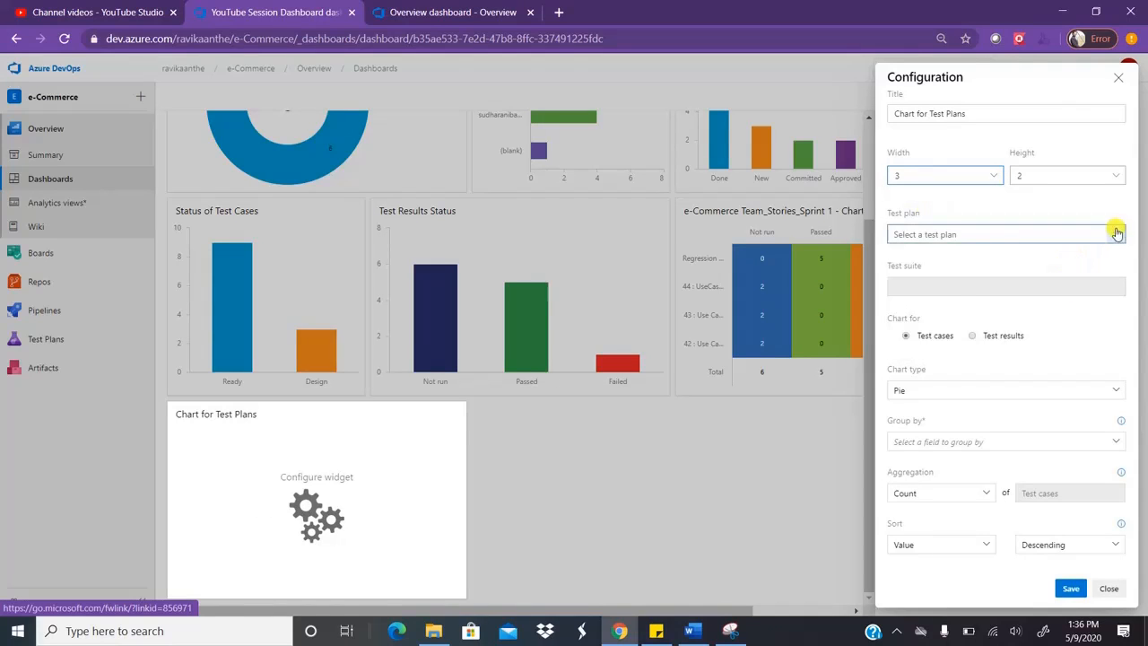
{"action": "left_click", "coordinate": [1020, 256]}
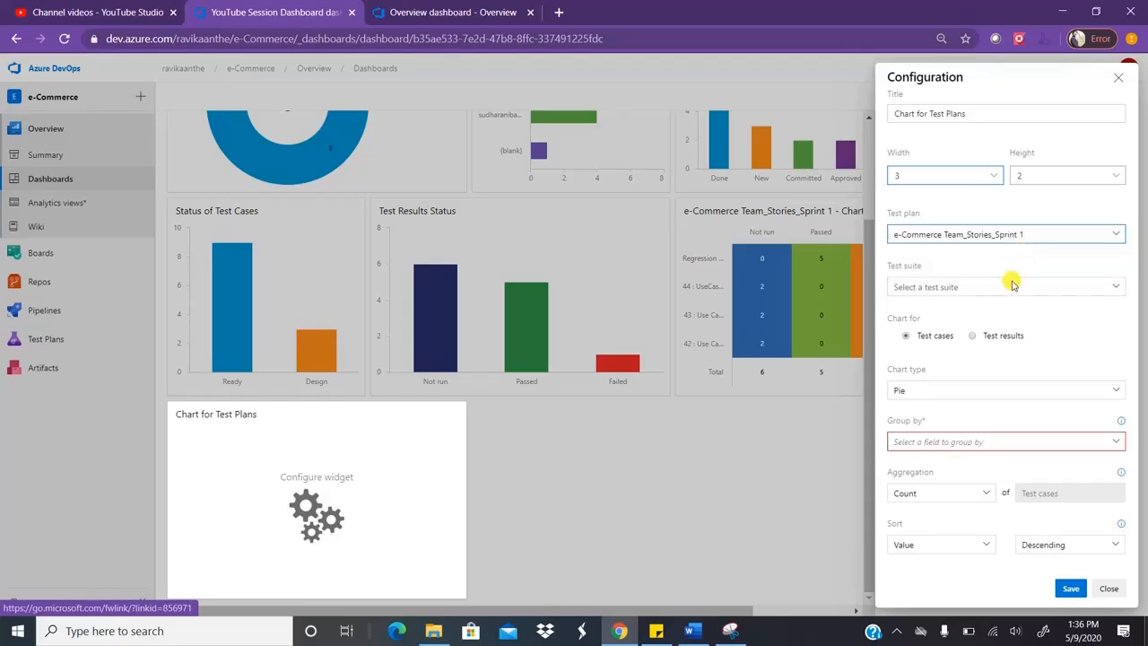
{"action": "left_click", "coordinate": [1077, 292]}
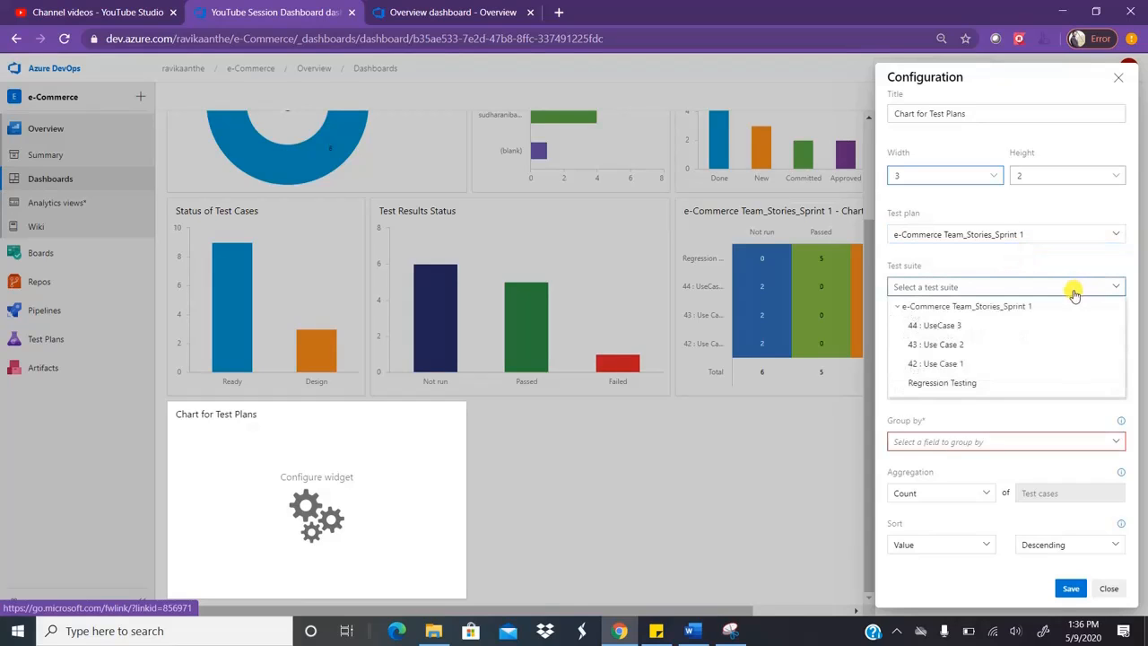
{"action": "left_click", "coordinate": [1003, 308]}
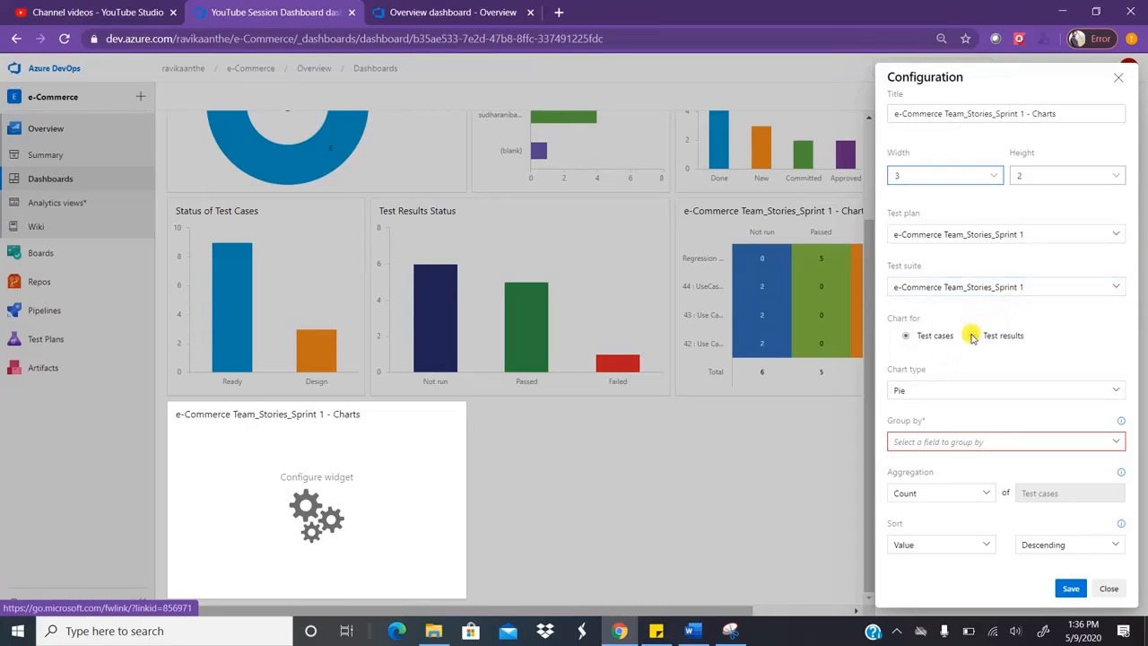
- Chart the test results as a Bar chart grouped by Tester
{"action": "left_click", "coordinate": [1118, 392]}
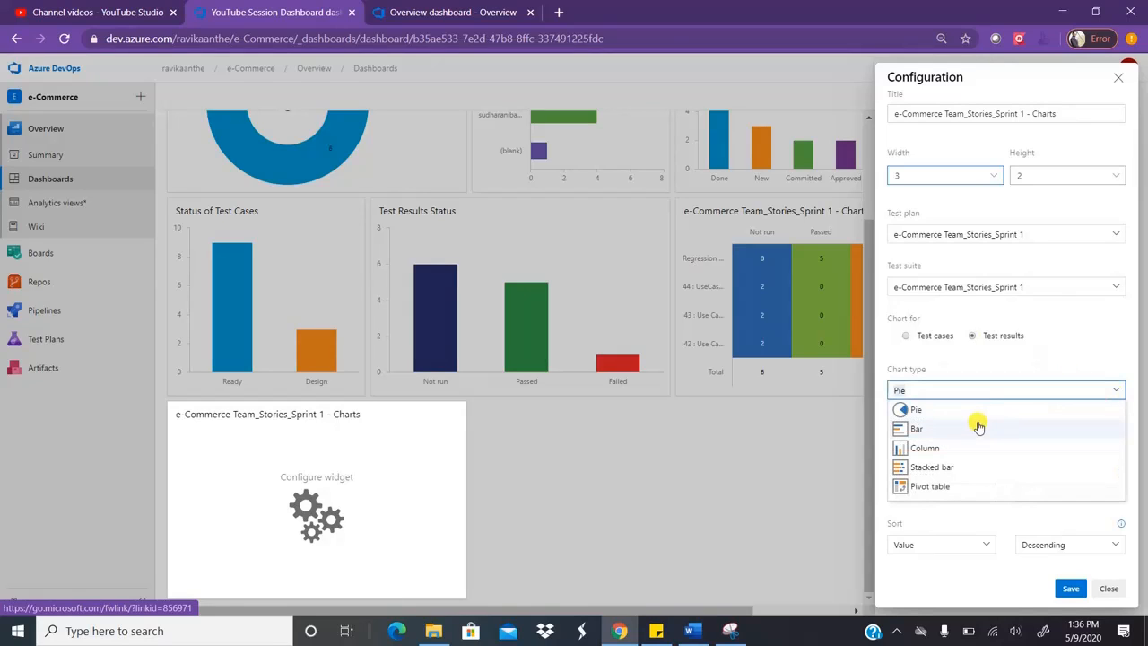
{"action": "left_click", "coordinate": [950, 431]}
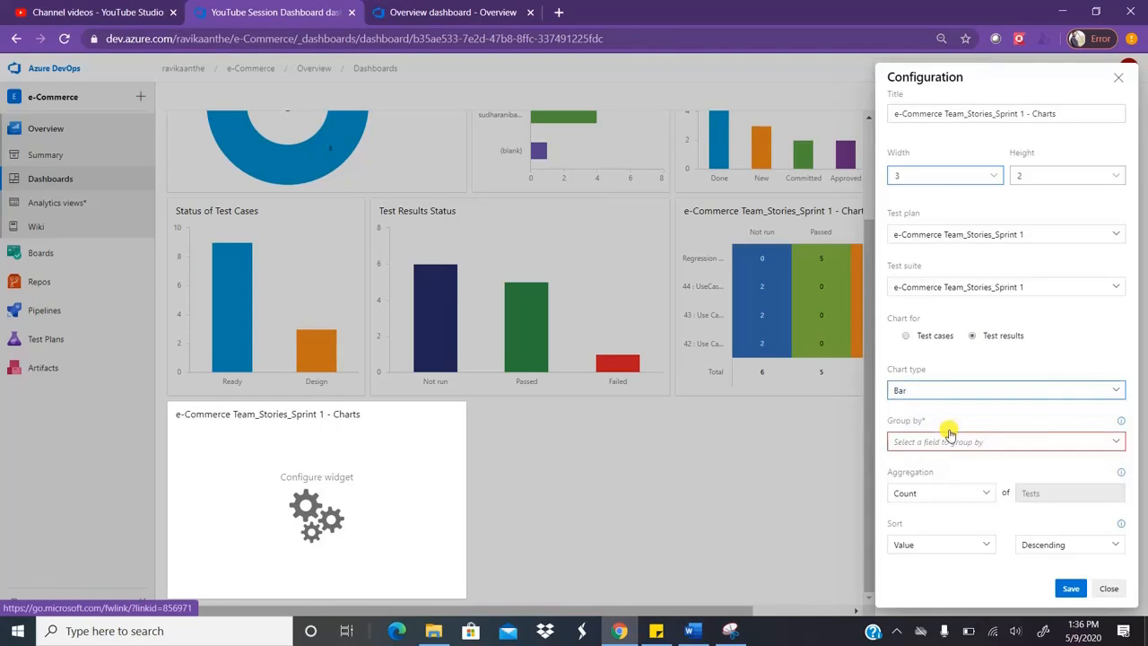
{"action": "left_click", "coordinate": [1117, 439]}
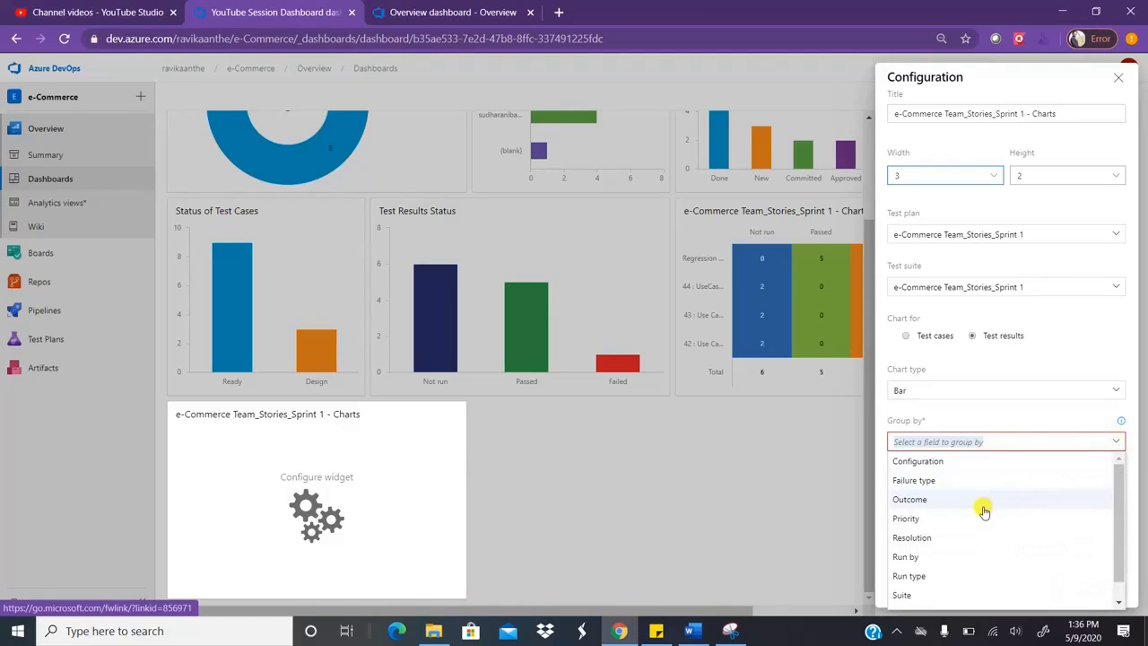
{"action": "left_click", "coordinate": [1119, 597]}
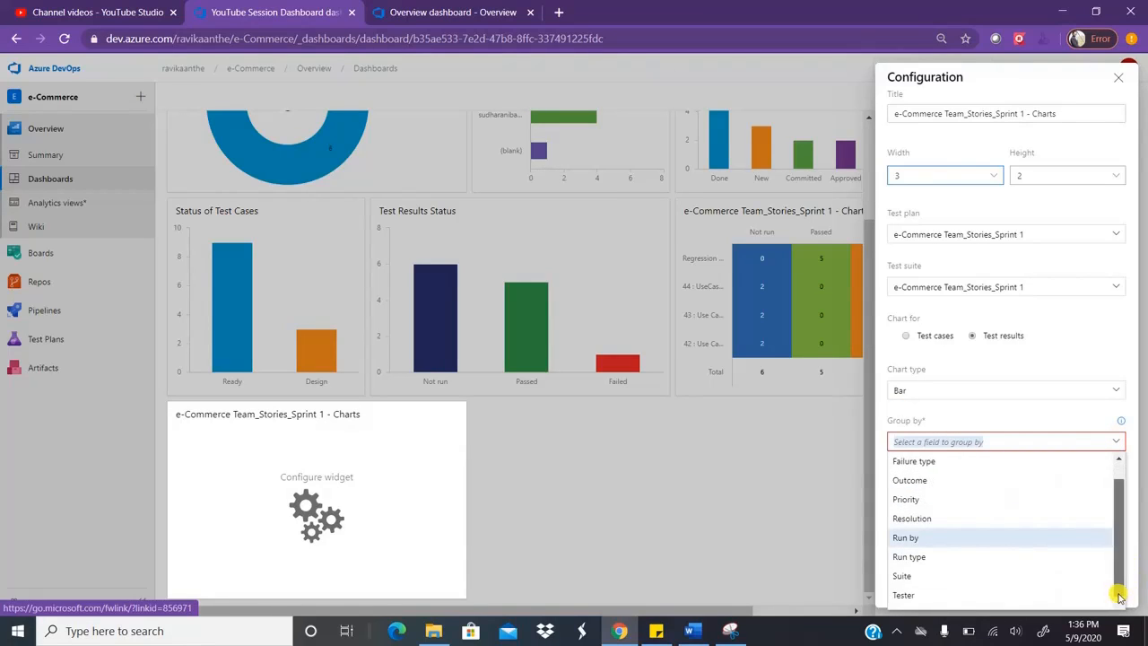
{"action": "left_click", "coordinate": [945, 597]}
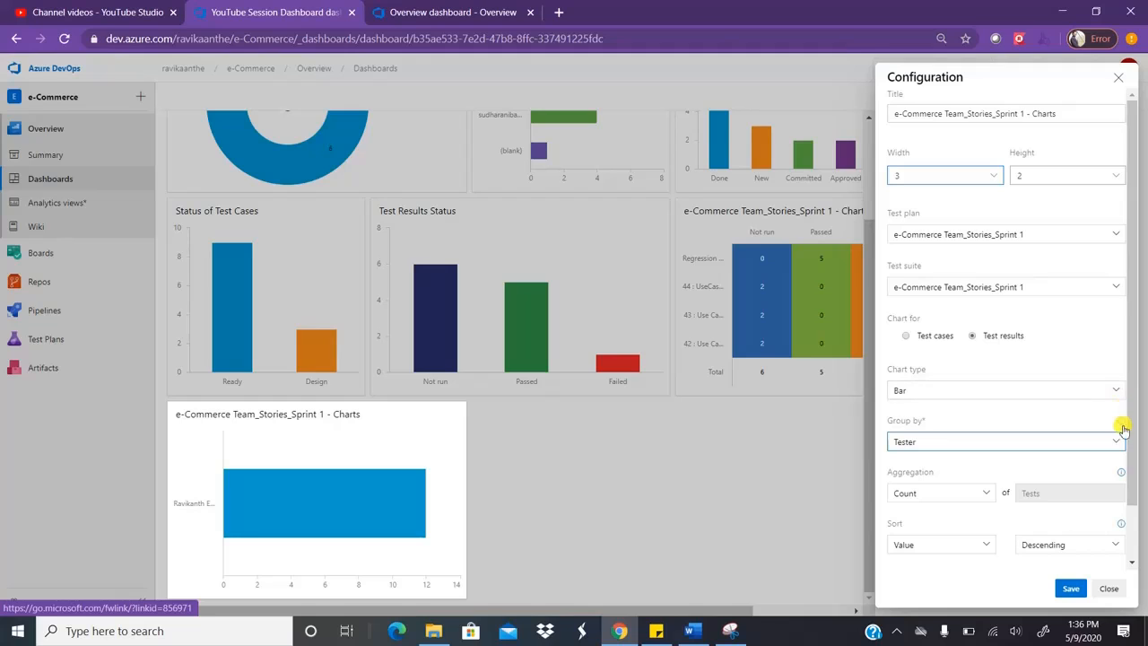
- Change the bar chart's grouping field to Outcome
{"action": "scroll", "coordinate": [1132, 515], "scroll_direction": "down", "scroll_amount": 2}
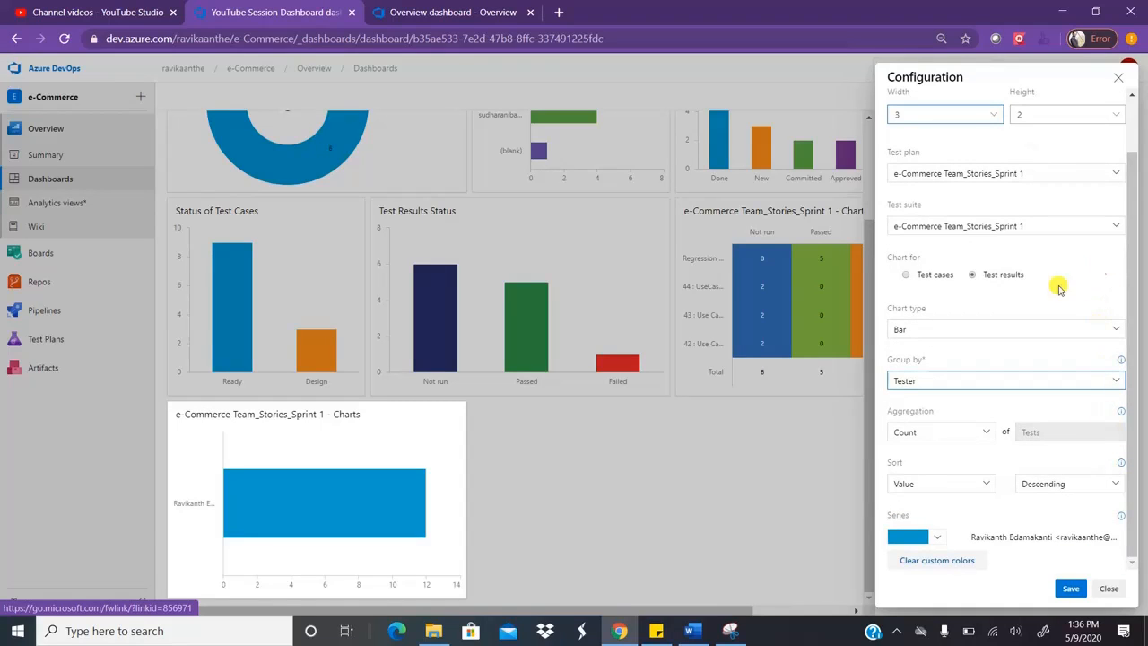
{"action": "left_click", "coordinate": [1119, 383]}
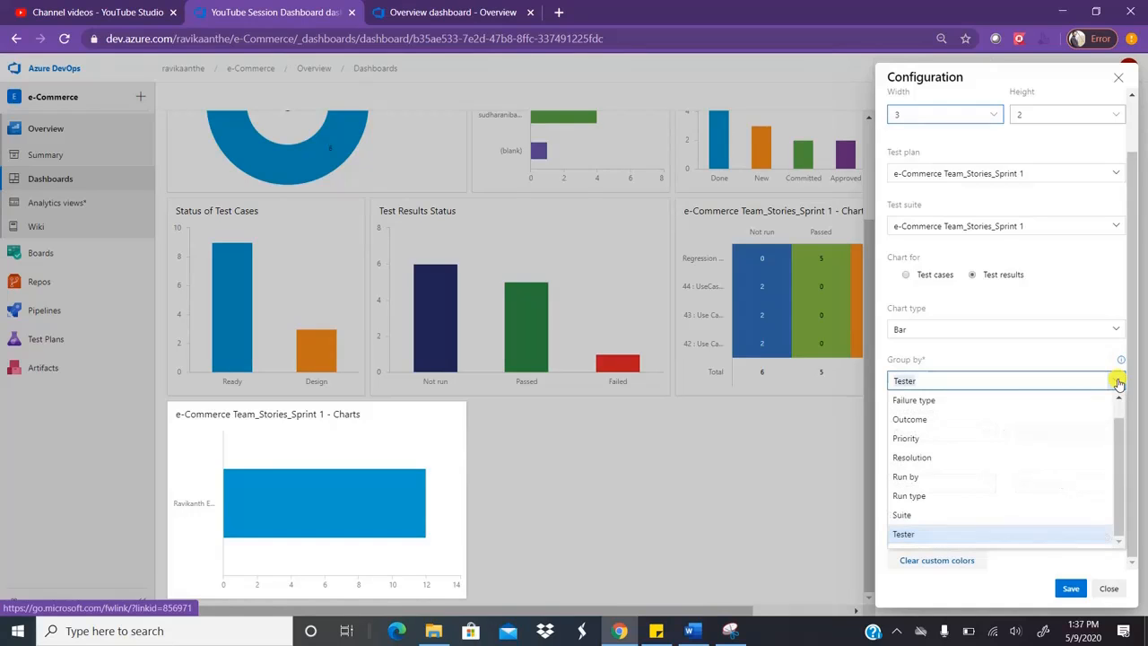
{"action": "left_click", "coordinate": [965, 419]}
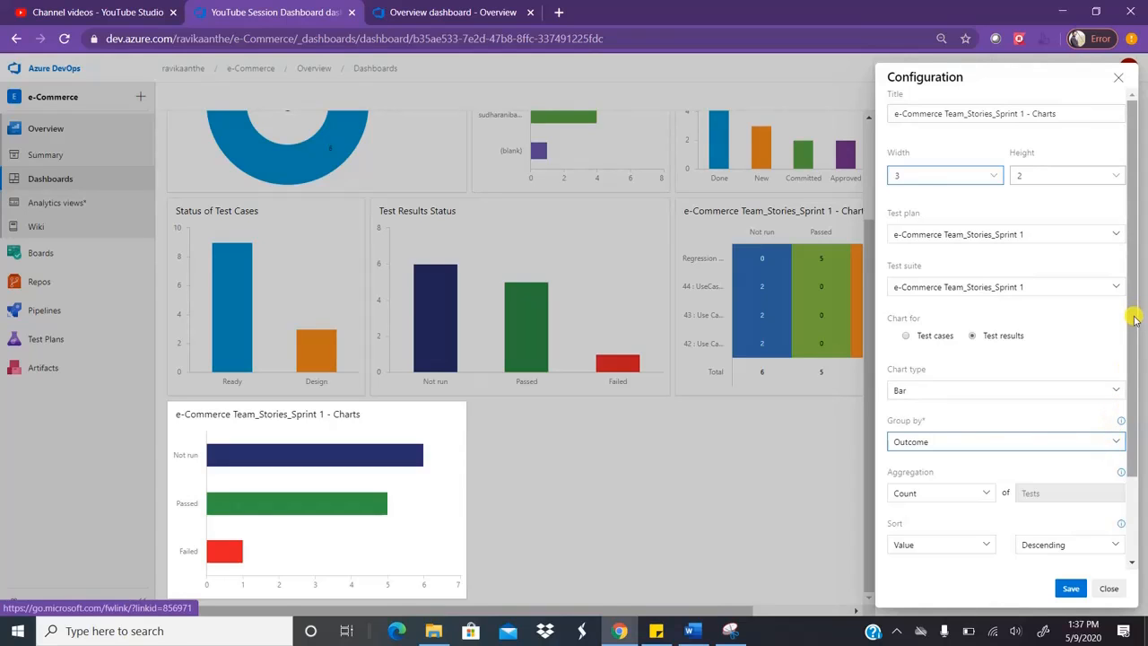
- Review the aggregation, sort and series color options of the outcome bar chart, leaving the aggregation on Count
{"action": "left_click_drag", "start_coordinate": [1134, 318], "coordinate": [1137, 419]}
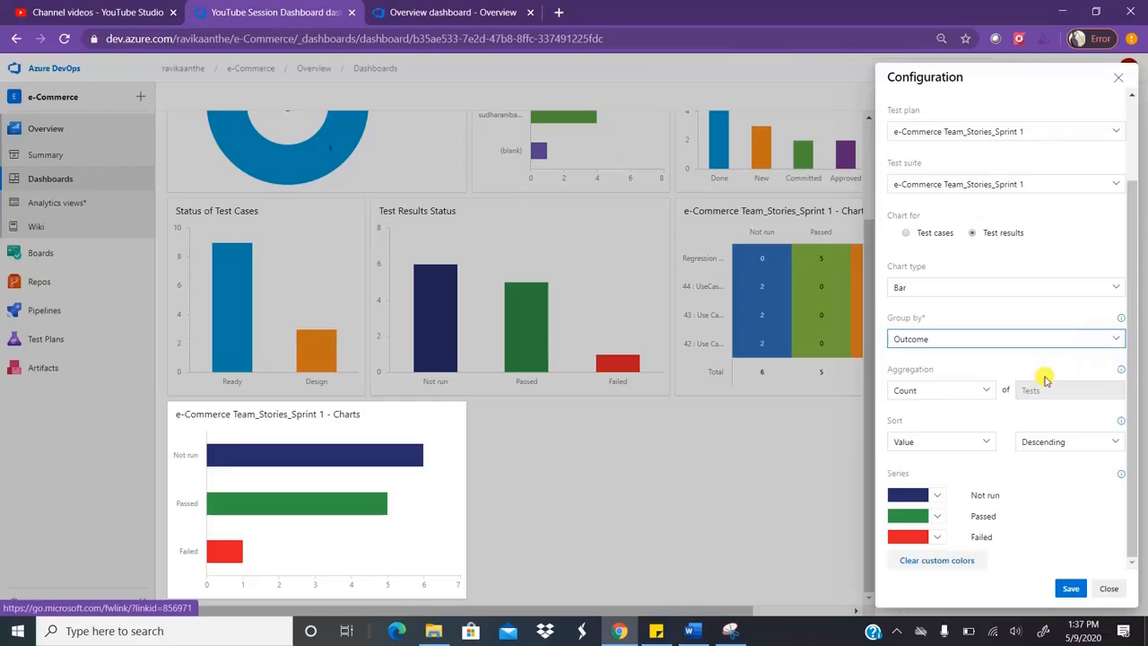
{"action": "left_click", "coordinate": [985, 393]}
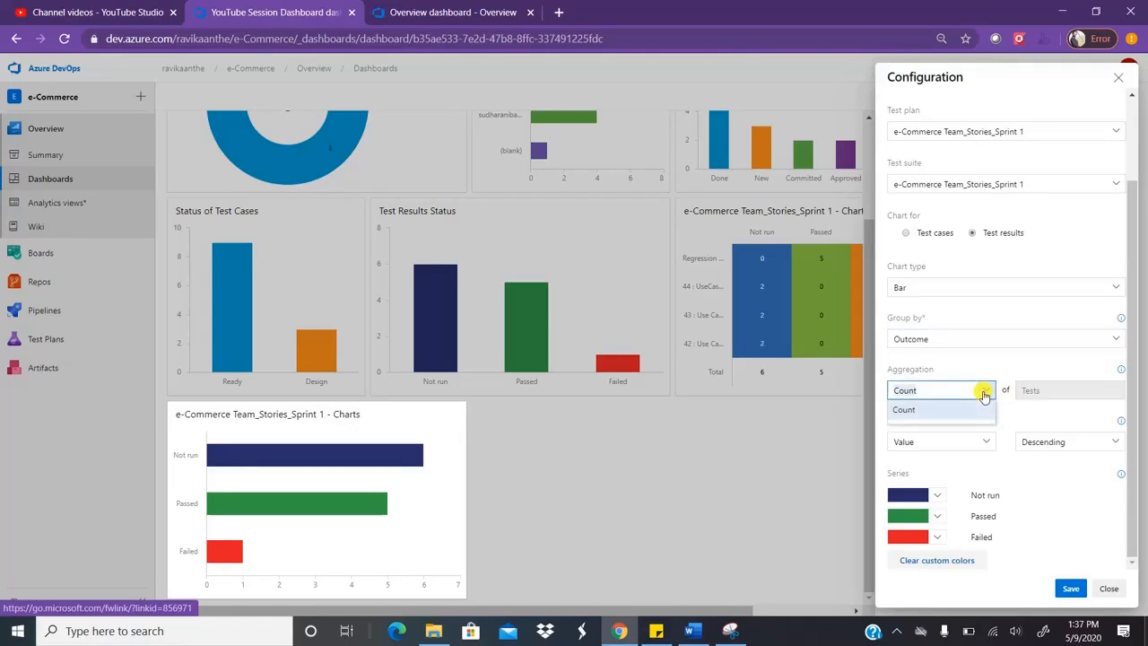
{"action": "left_click", "coordinate": [985, 393]}
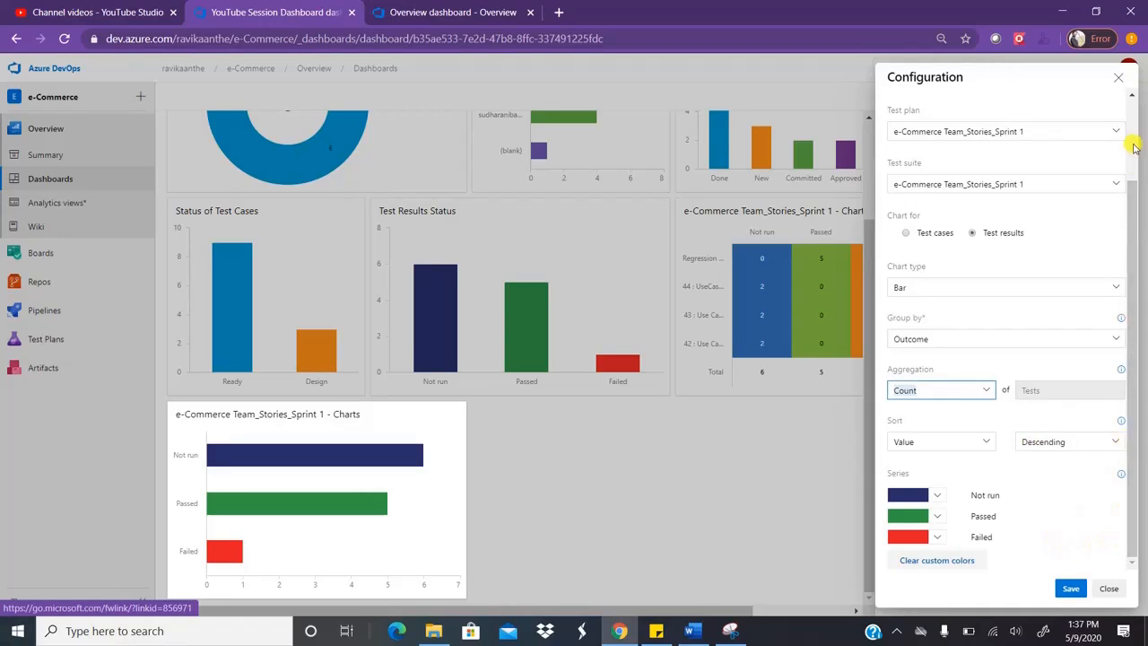
{"action": "scroll", "coordinate": [1133, 146], "scroll_direction": "up", "scroll_amount": 2}
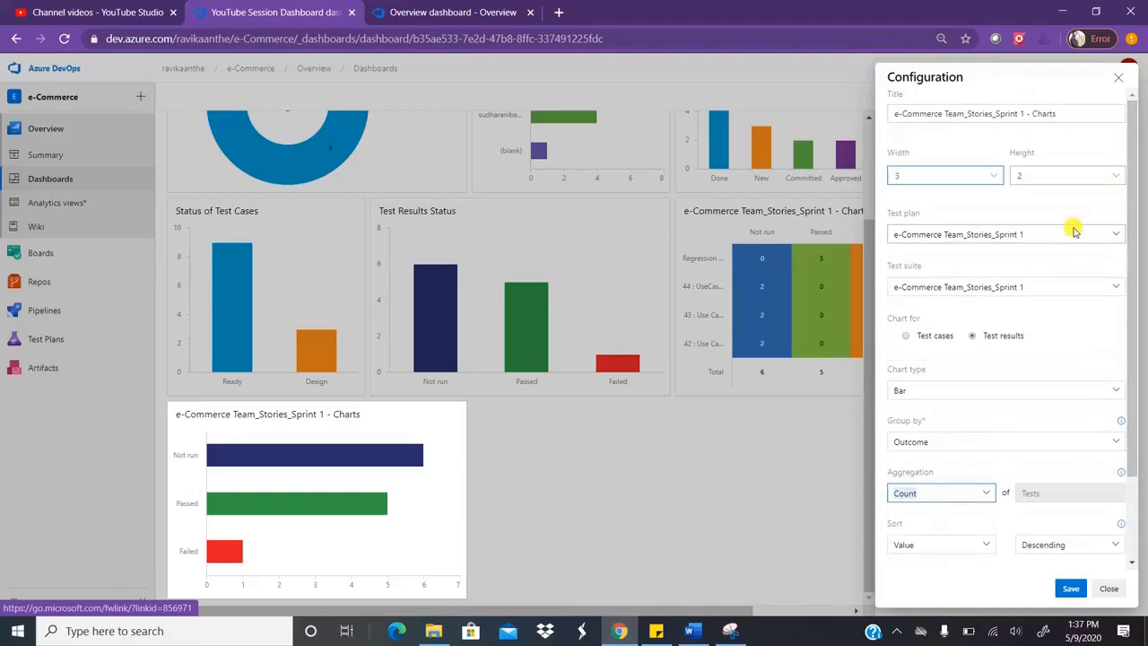
- Try basing the bar chart on test cases, check its chart type choices, and return it to test results
{"action": "left_click", "coordinate": [906, 336]}
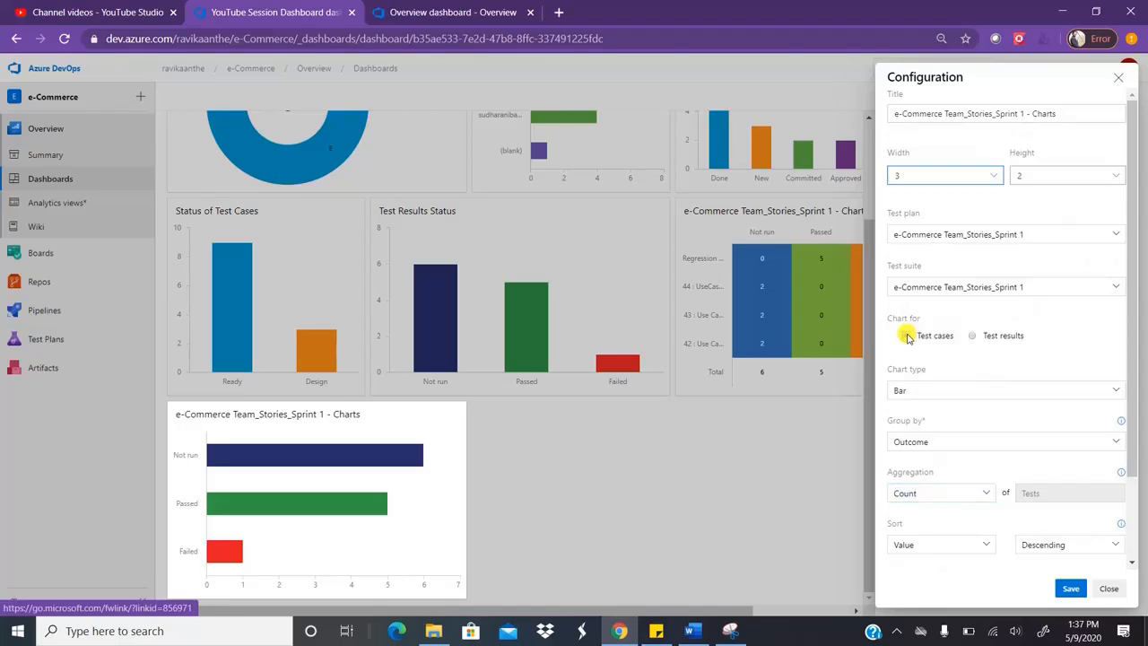
{"action": "left_click", "coordinate": [1116, 393]}
{"action": "left_click", "coordinate": [1117, 394]}
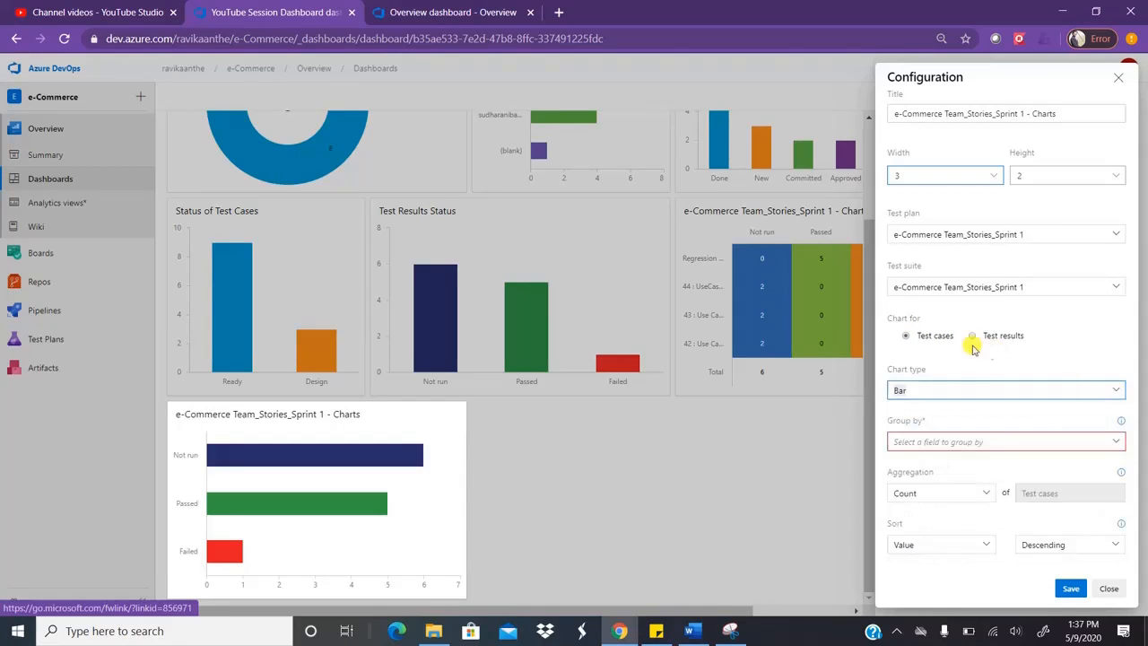
{"action": "left_click", "coordinate": [976, 338]}
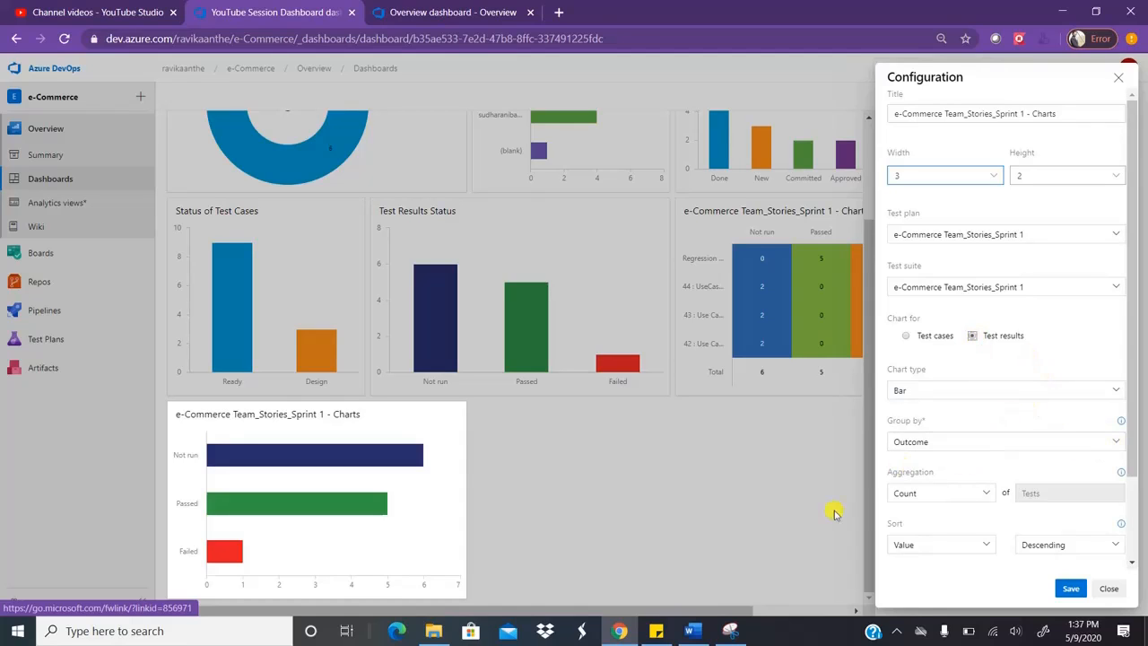
{"action": "left_click", "coordinate": [897, 631]}
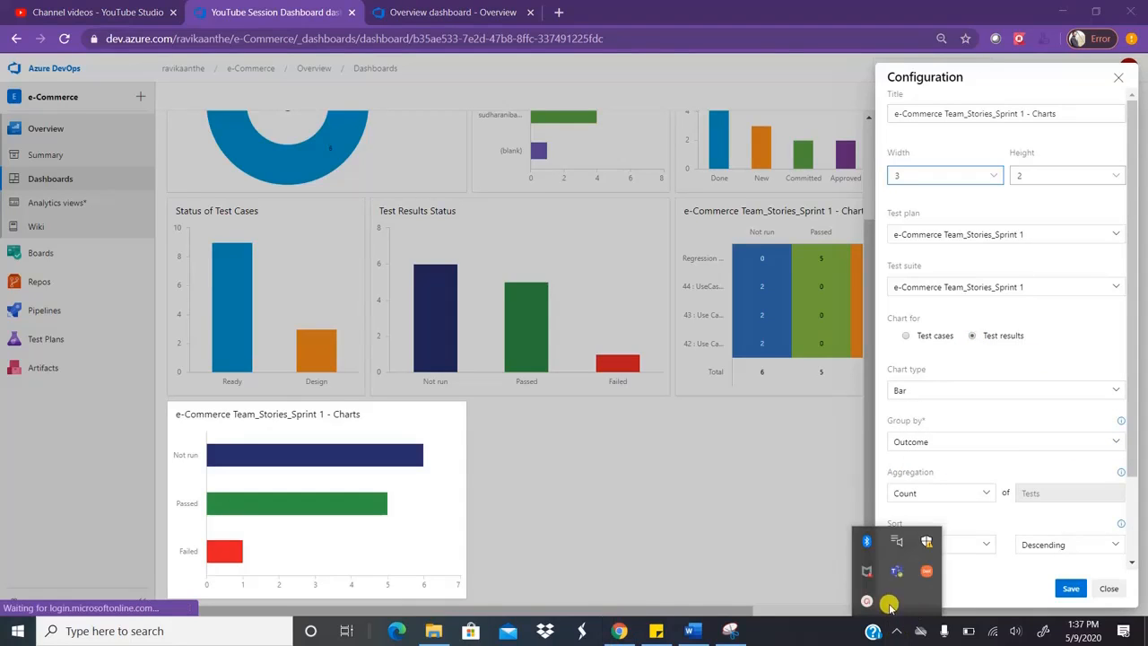
{"action": "left_click", "coordinate": [866, 601]}
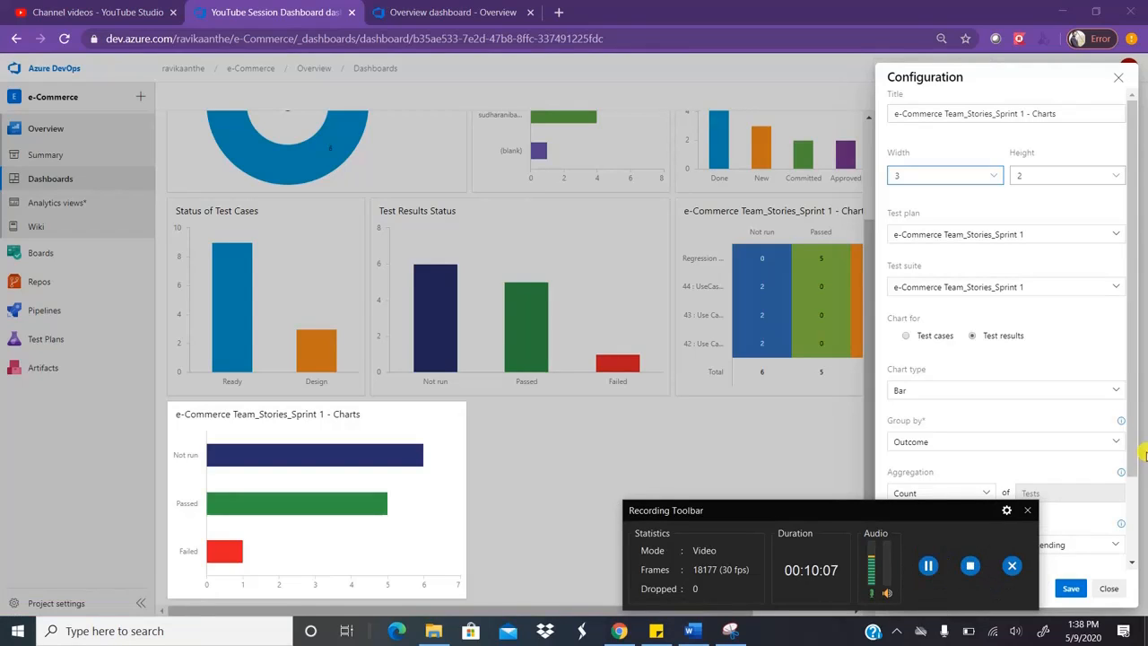
{"action": "left_click_drag", "start_coordinate": [1133, 438], "coordinate": [1138, 492]}
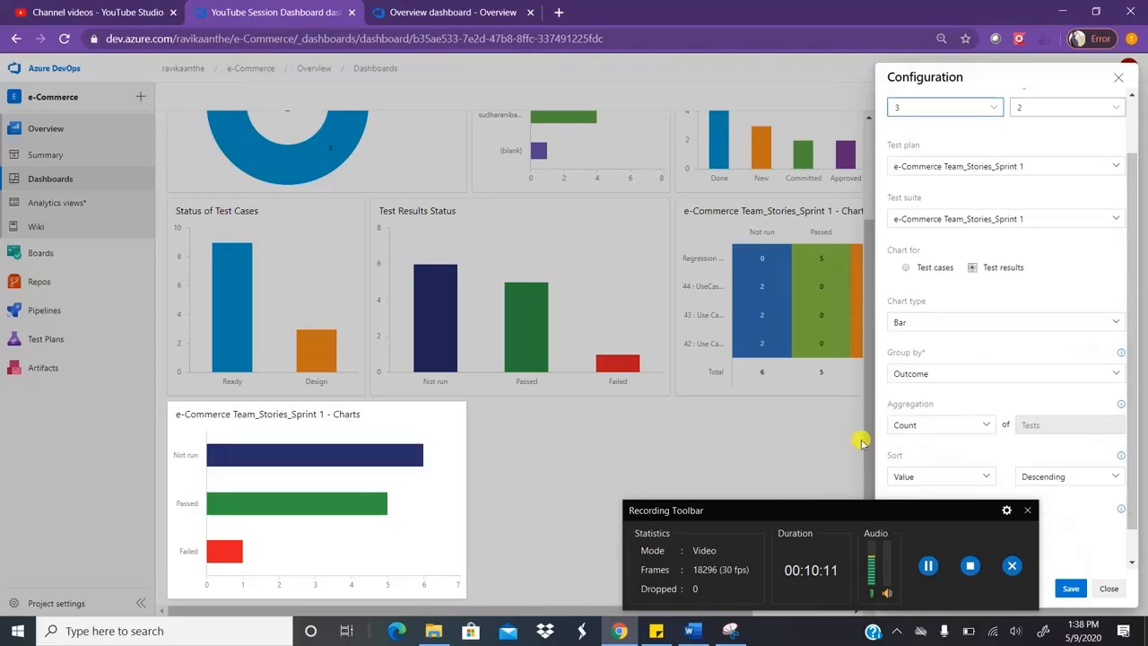
{"action": "left_click", "coordinate": [834, 484]}
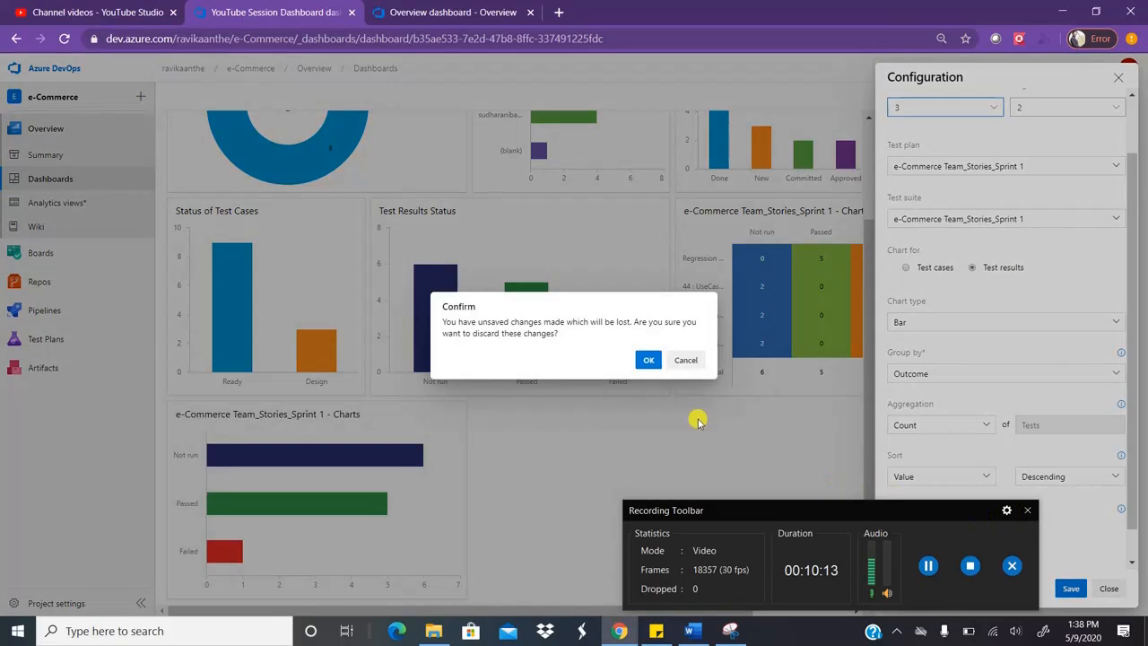
{"action": "left_click", "coordinate": [688, 361]}
{"action": "left_click", "coordinate": [692, 369]}
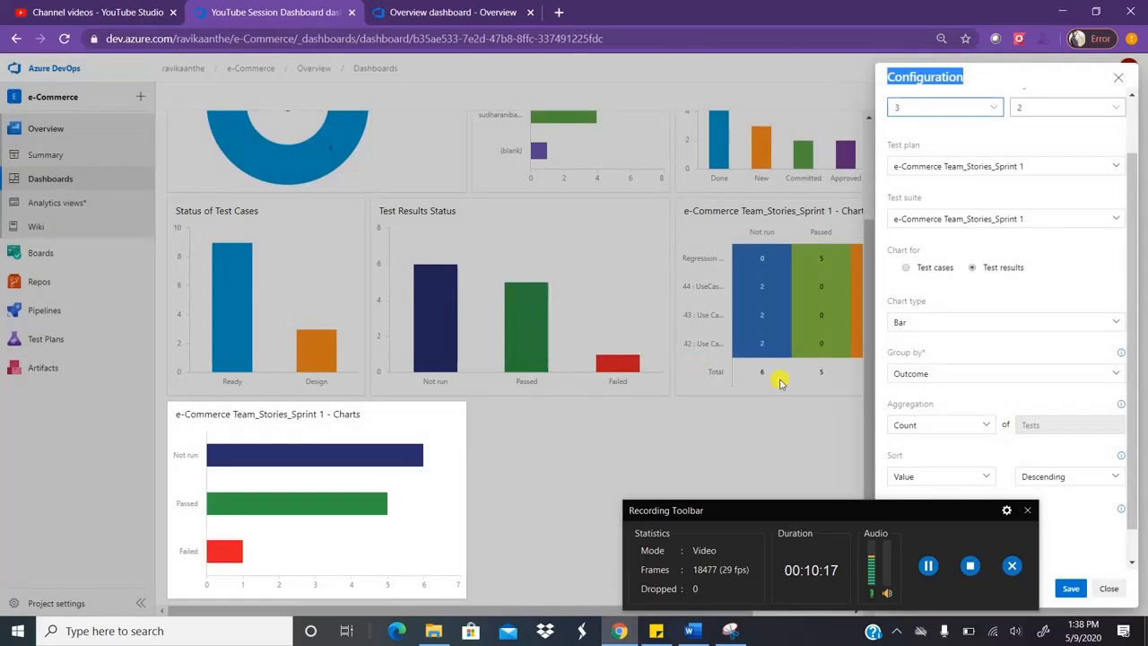
{"action": "left_click", "coordinate": [901, 638]}
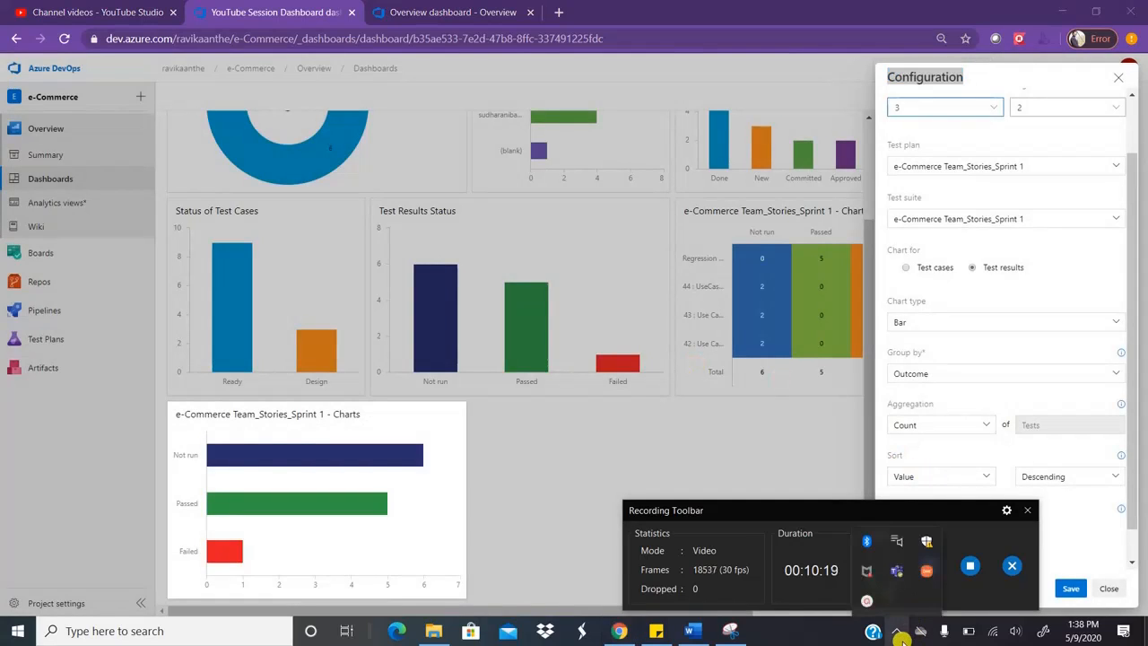
{"action": "left_click", "coordinate": [900, 638]}
{"action": "left_click", "coordinate": [803, 433]}
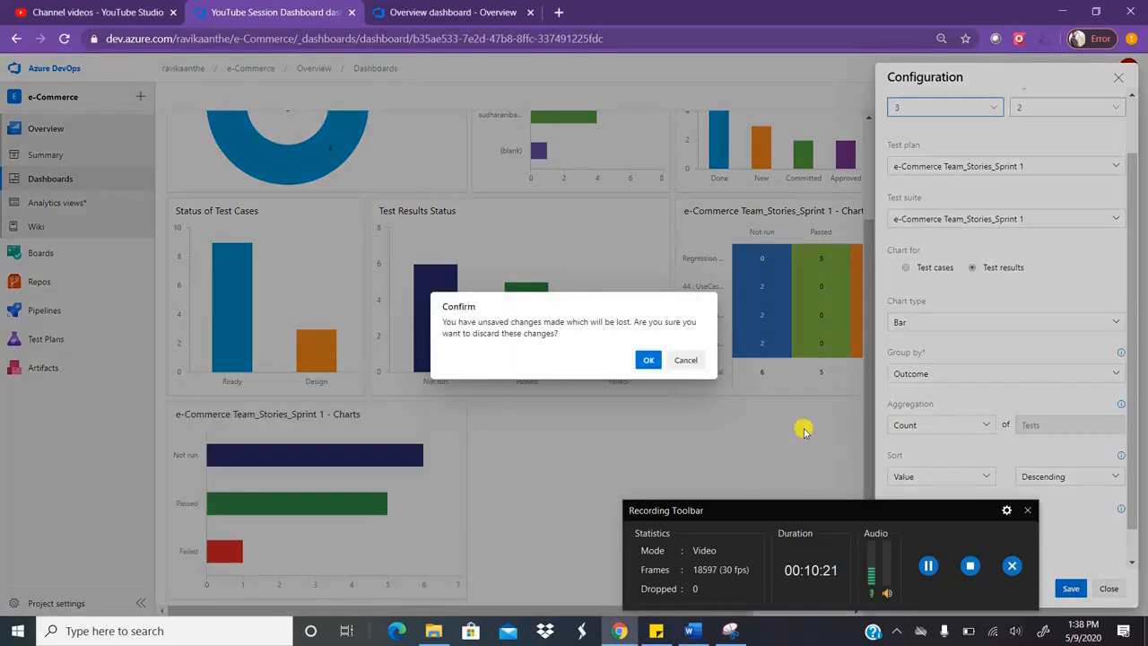
{"action": "left_click", "coordinate": [689, 362]}
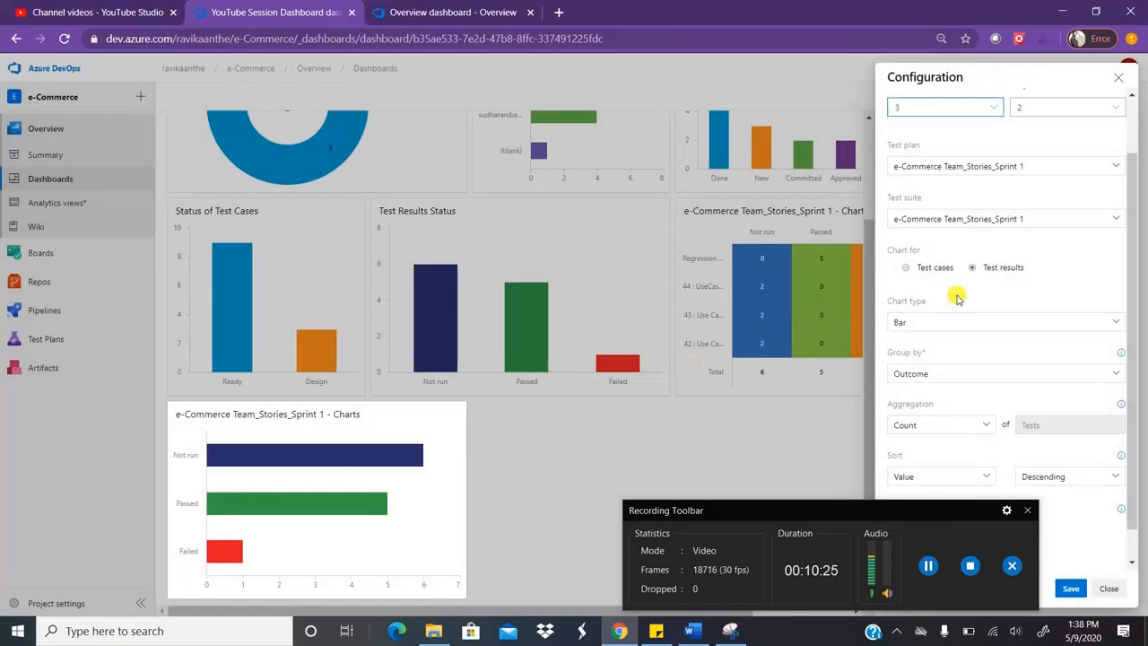
{"action": "left_click", "coordinate": [1027, 509]}
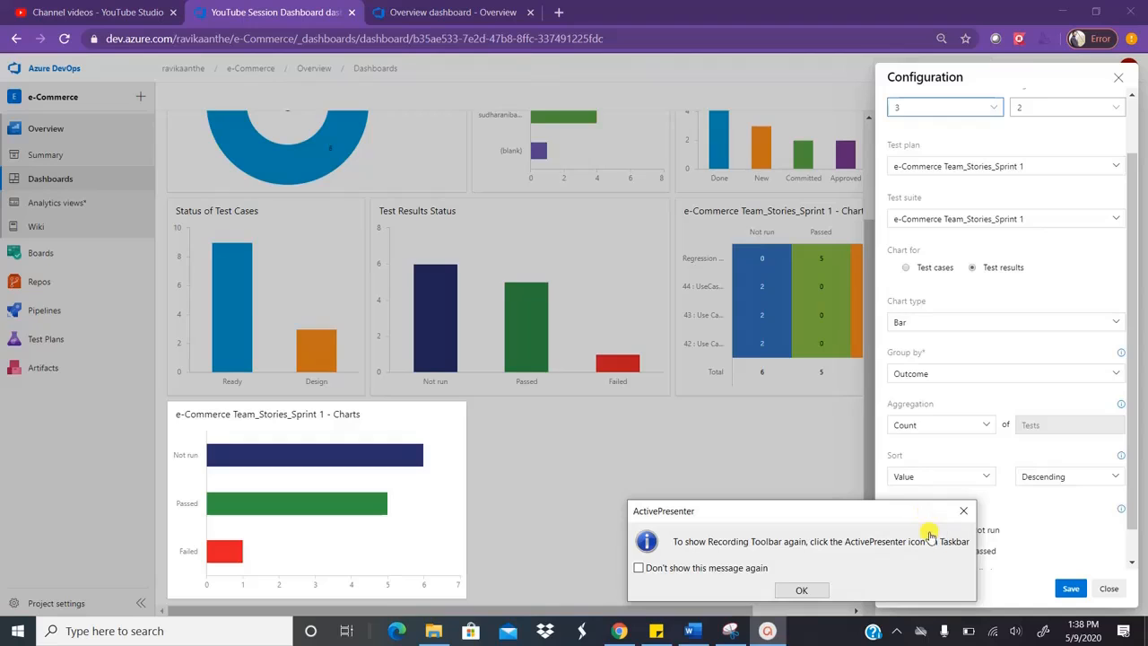
{"action": "left_click", "coordinate": [819, 593]}
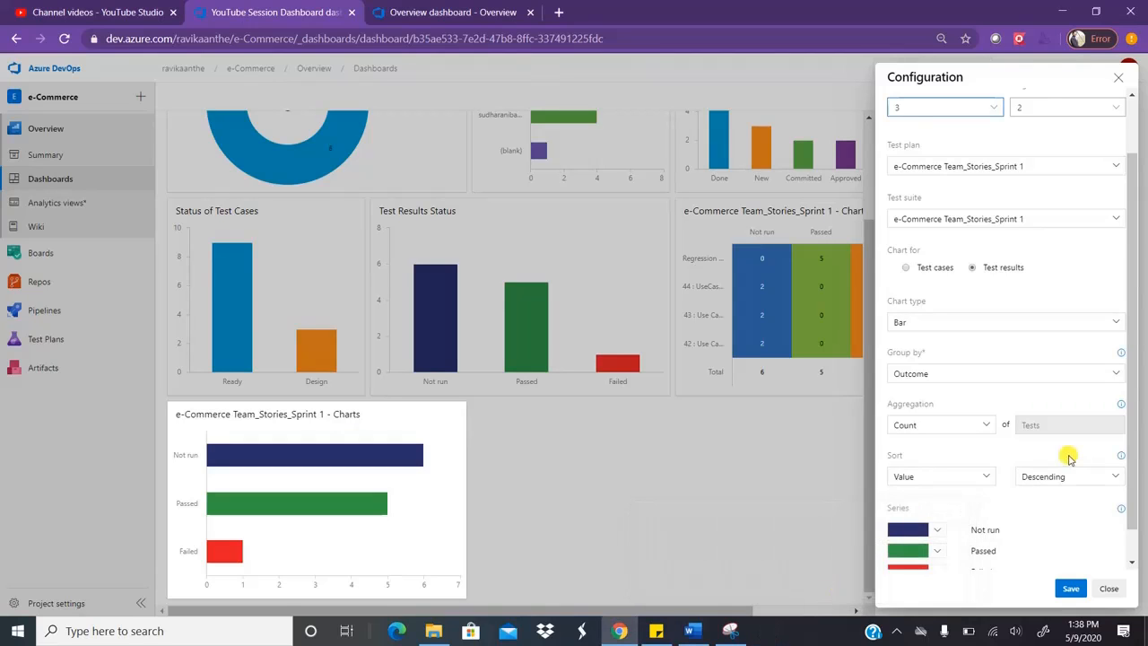
- Change the new test results chart to a pivot table with Tester as its rows
{"action": "left_click", "coordinate": [1114, 327]}
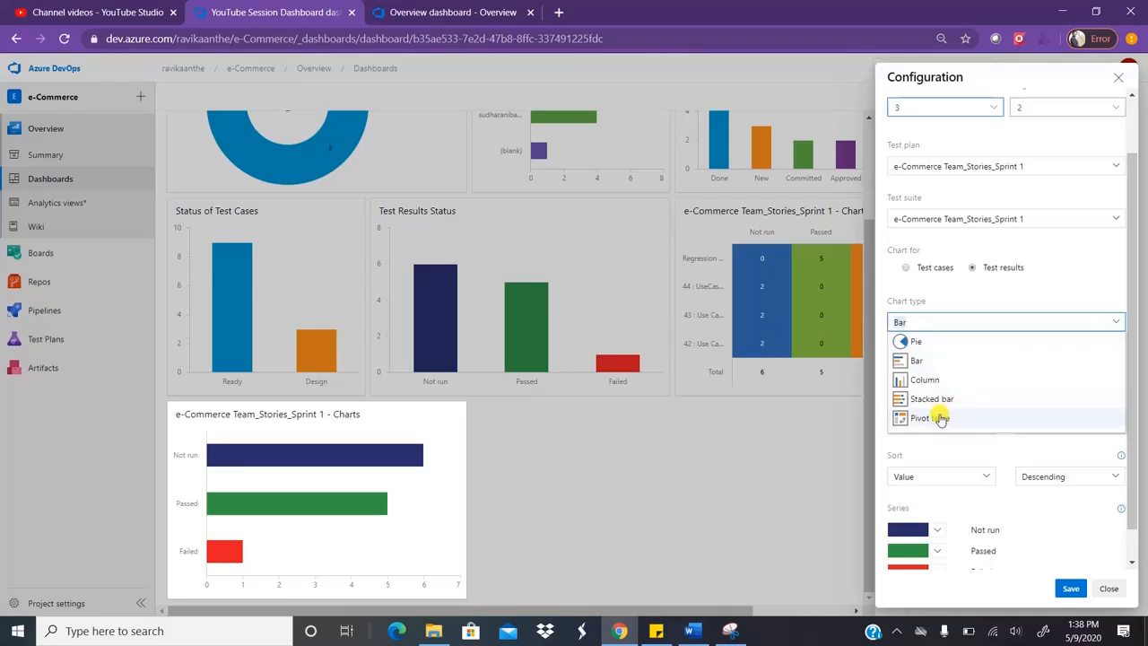
{"action": "left_click", "coordinate": [940, 419]}
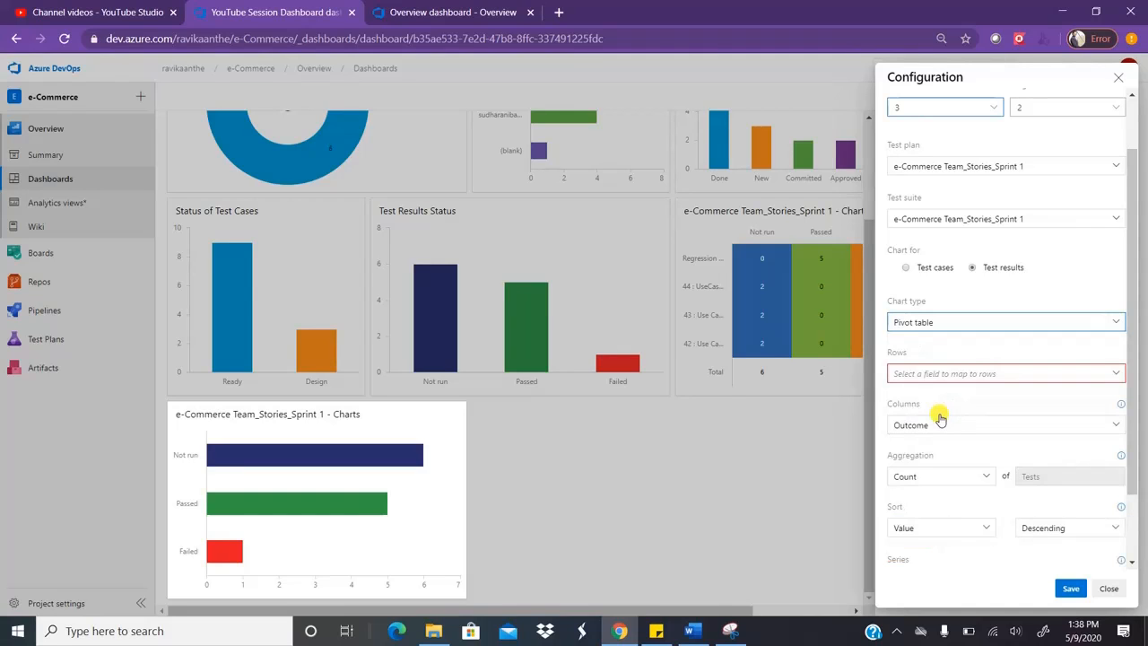
{"action": "left_click", "coordinate": [1116, 375]}
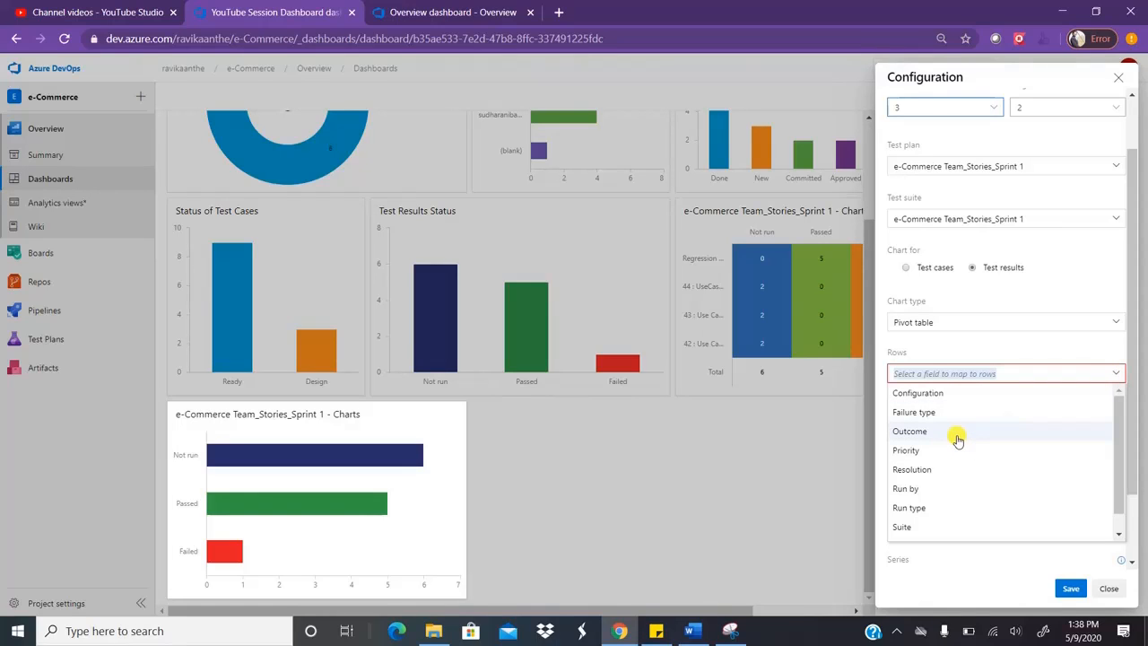
{"action": "left_click", "coordinate": [1119, 527]}
{"action": "left_click", "coordinate": [962, 529]}
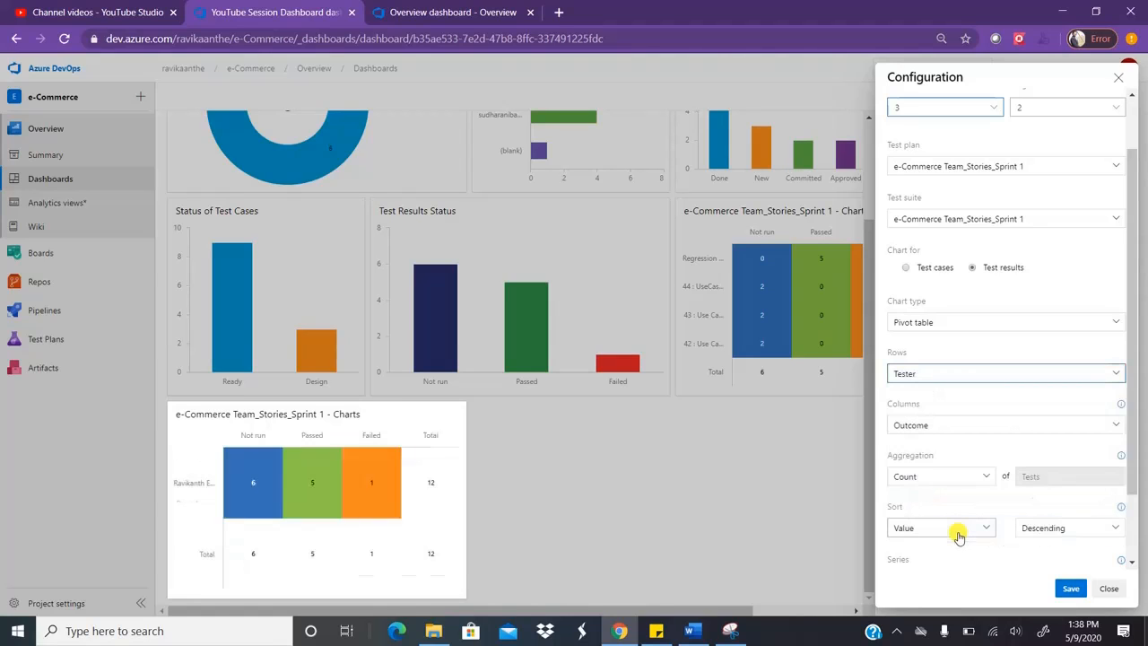
- Use Outcome for the pivot table's columns, then save the widget and finish editing the dashboard
{"action": "left_click", "coordinate": [1112, 425]}
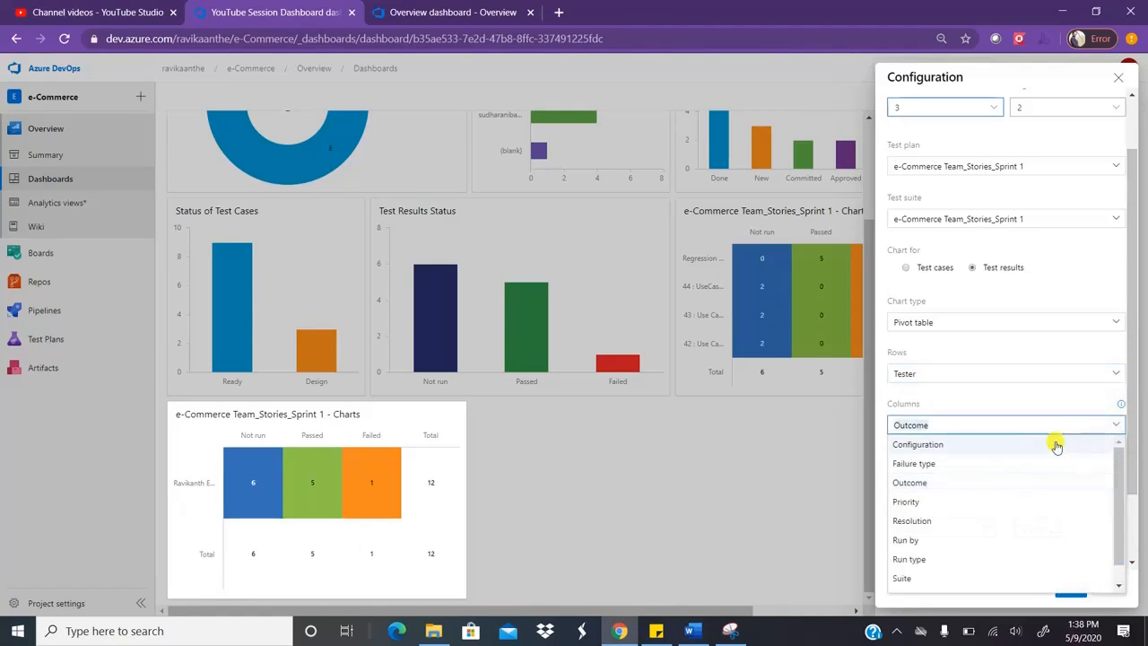
{"action": "left_click", "coordinate": [931, 487]}
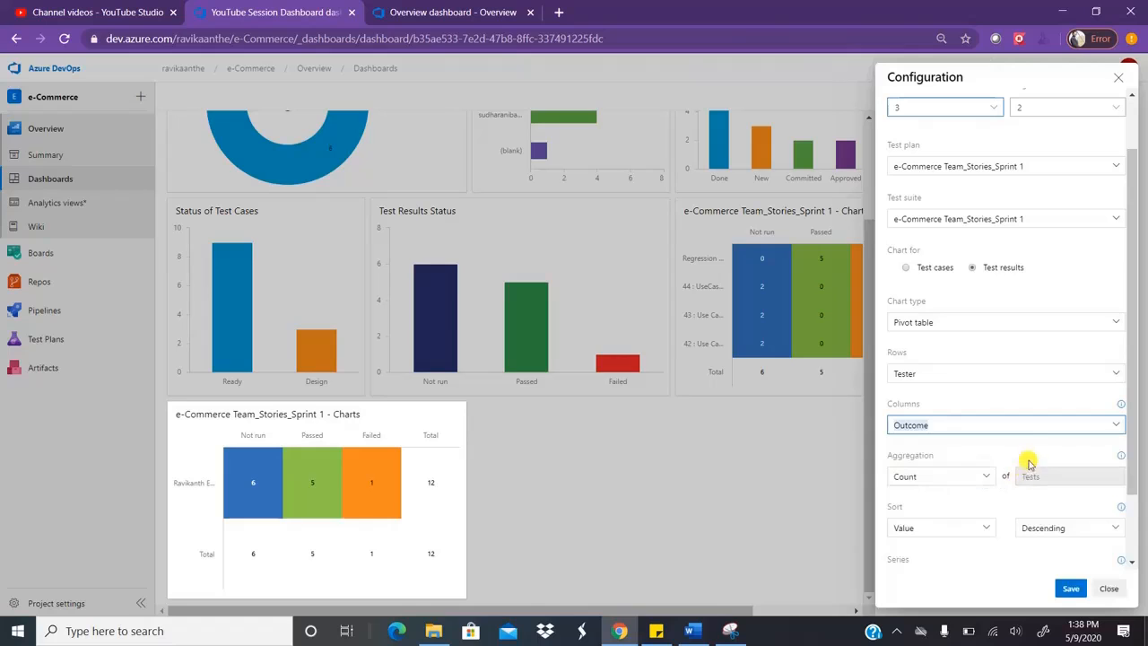
{"action": "left_click", "coordinate": [1069, 589]}
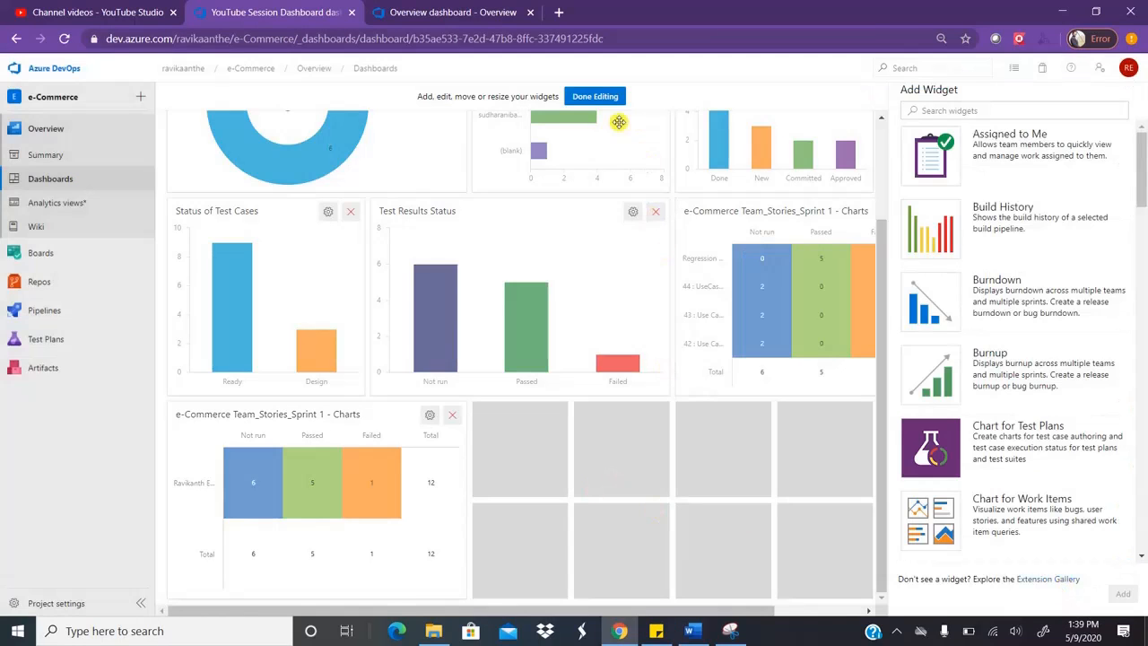
{"action": "left_click", "coordinate": [588, 97]}
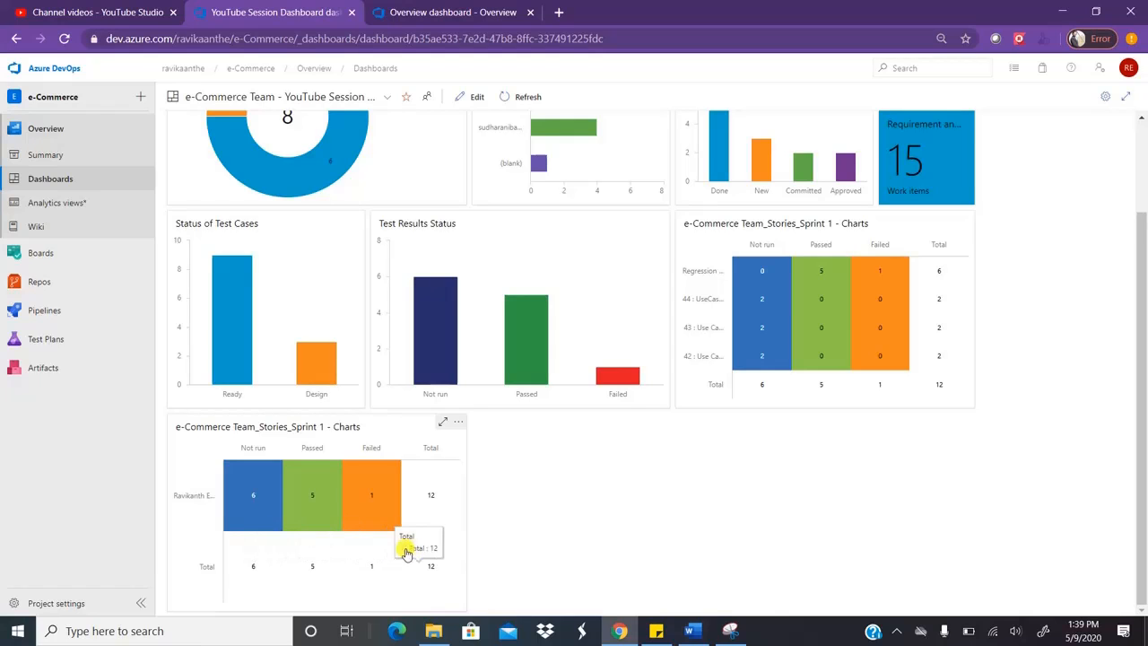
- Review all the bug, requirement and test charts on the YouTube Session Dashboard
{"action": "left_click", "coordinate": [1143, 142]}
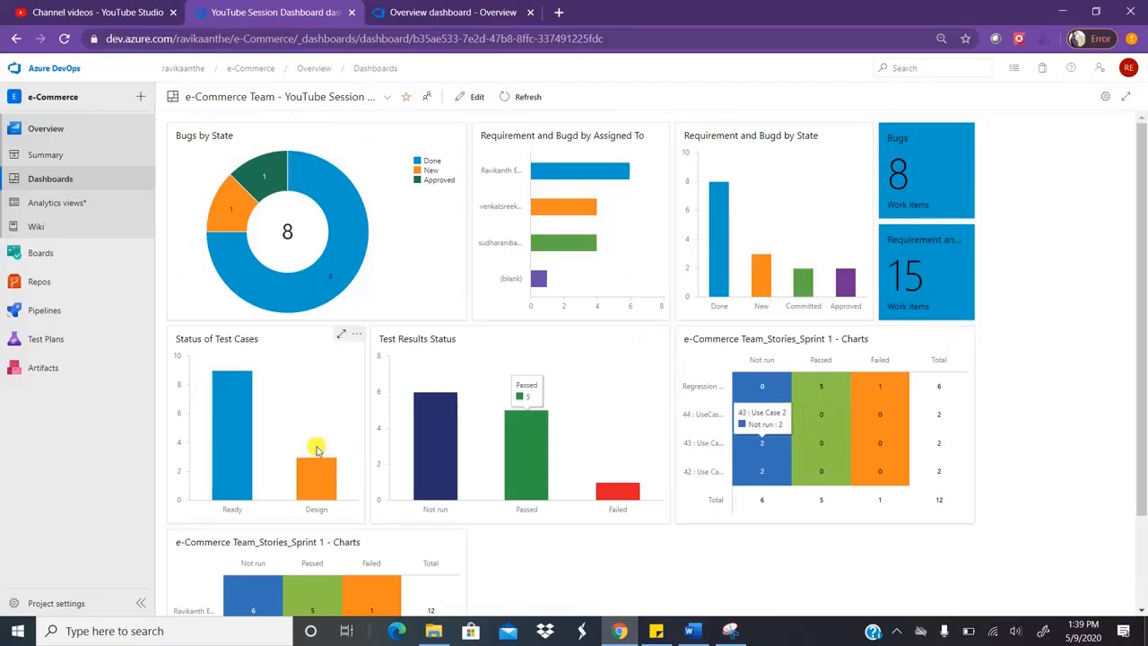
{"action": "mouse_move", "coordinate": [687, 632]}
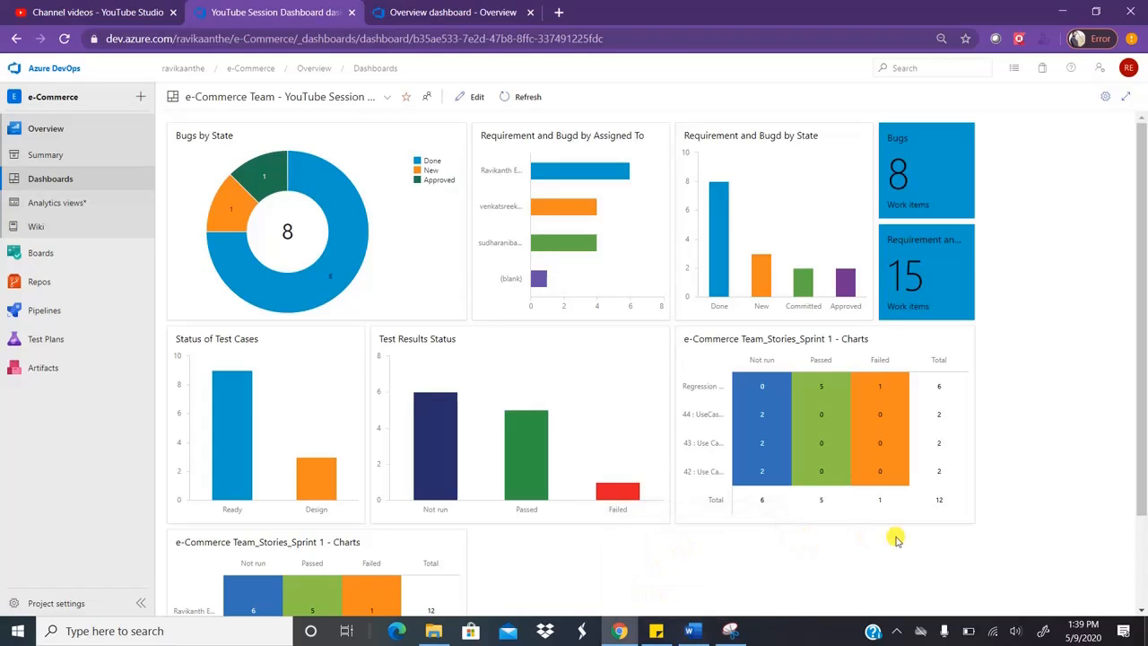
{"action": "left_click", "coordinate": [897, 632]}
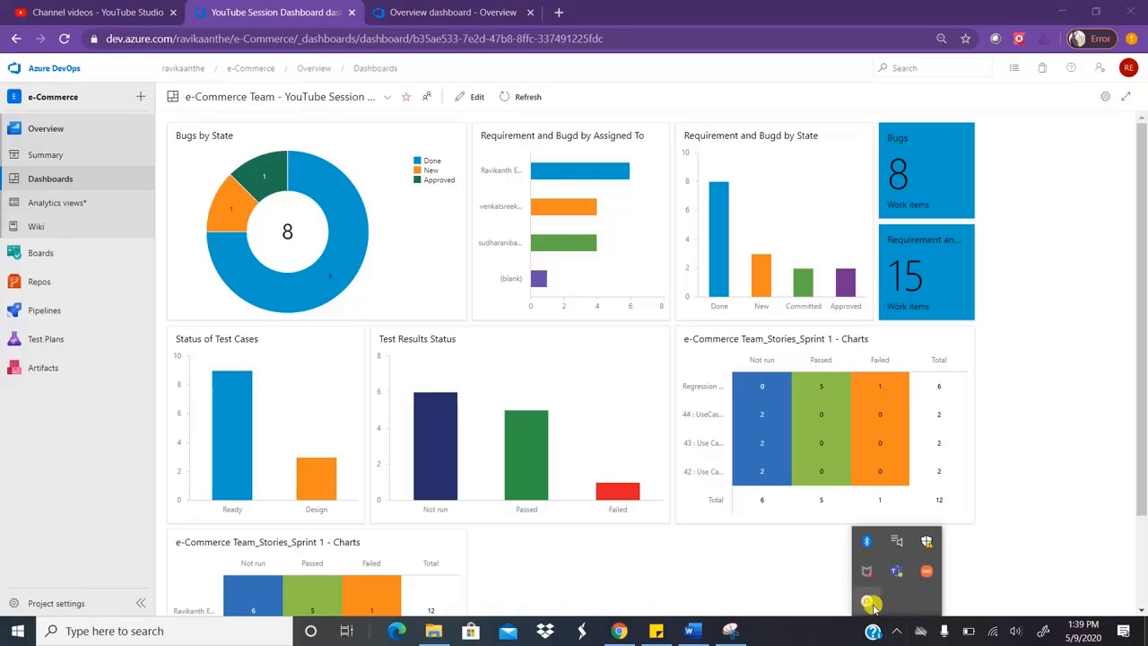
{"action": "left_click", "coordinate": [866, 601]}
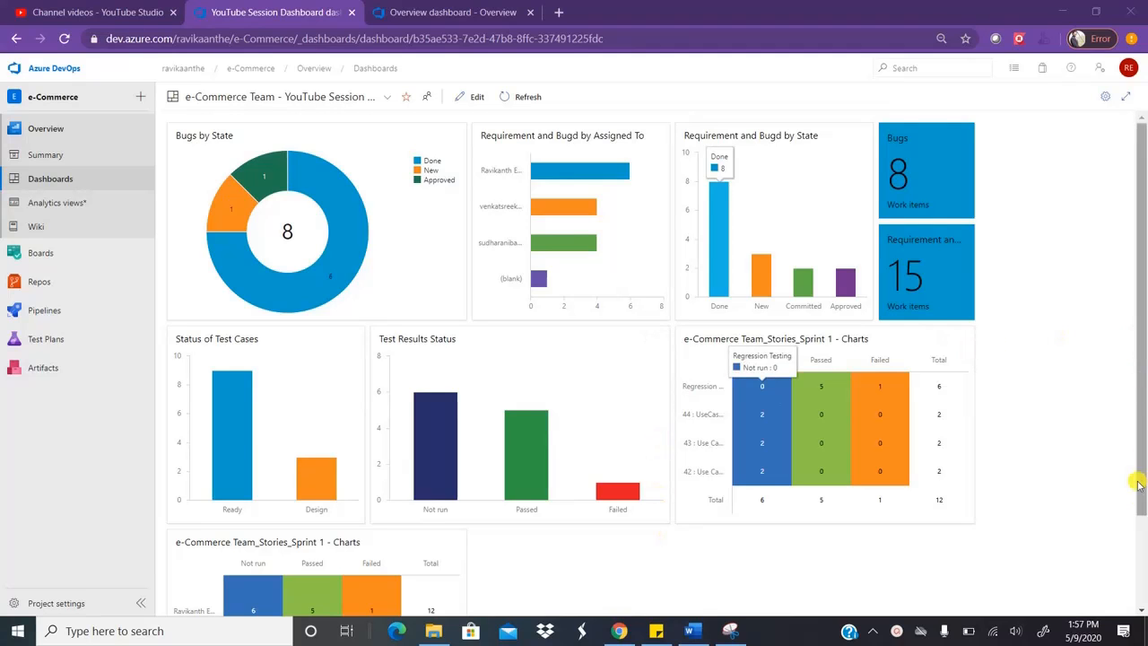
{"action": "scroll", "coordinate": [1139, 484], "scroll_direction": "down", "scroll_amount": 2}
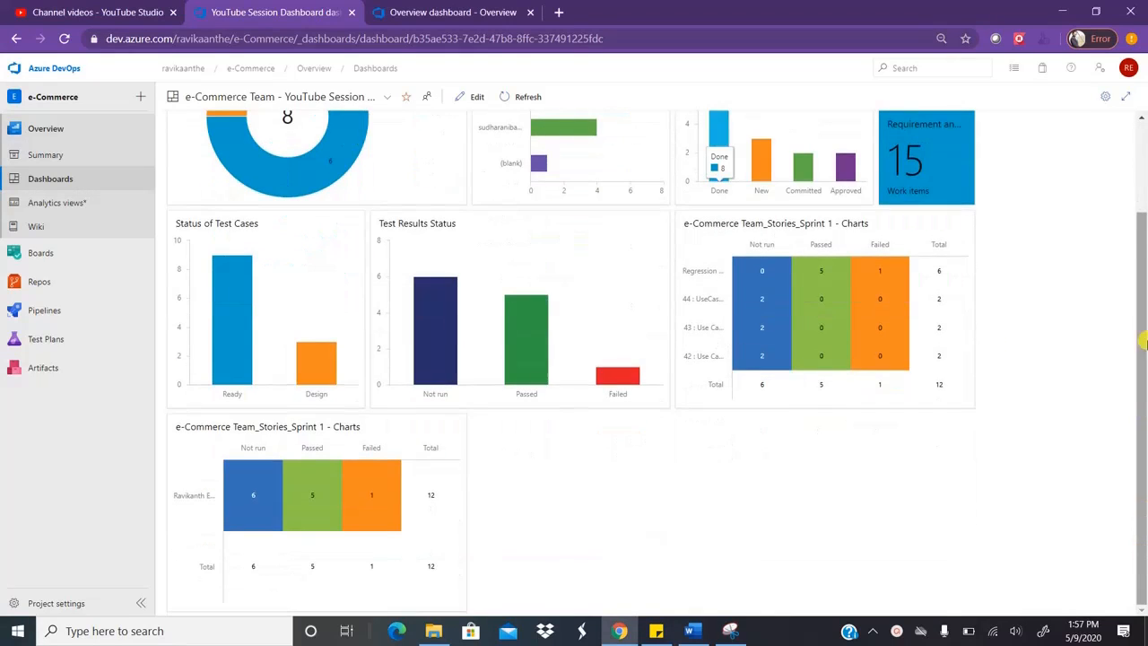
{"action": "left_click", "coordinate": [1142, 165]}
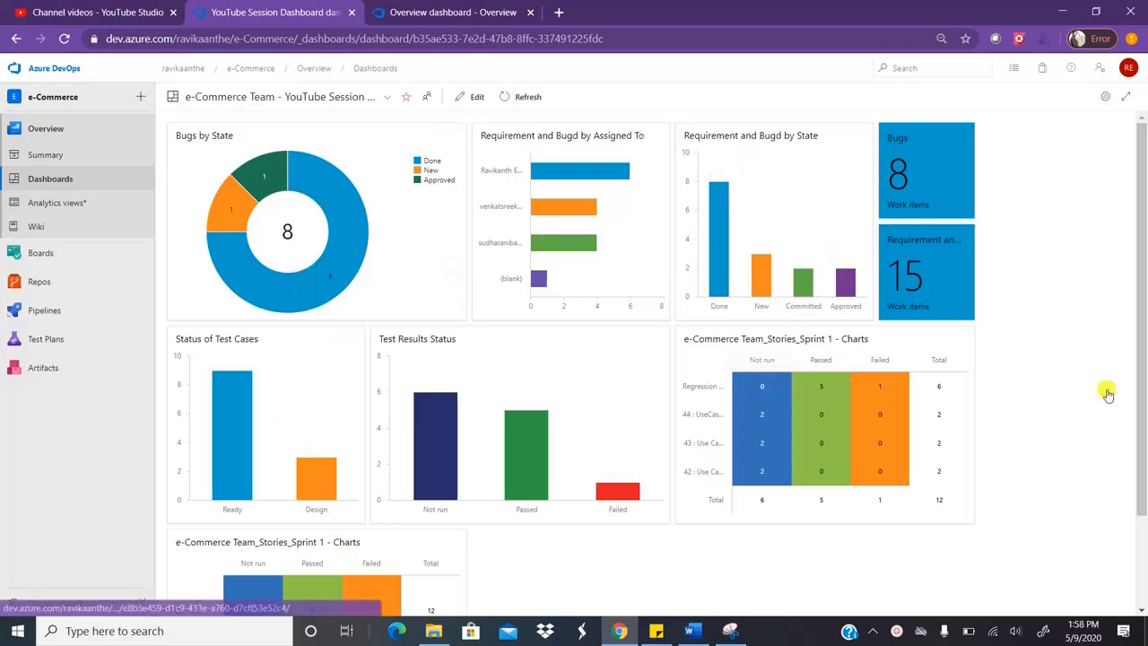
{"action": "left_click", "coordinate": [1143, 541]}
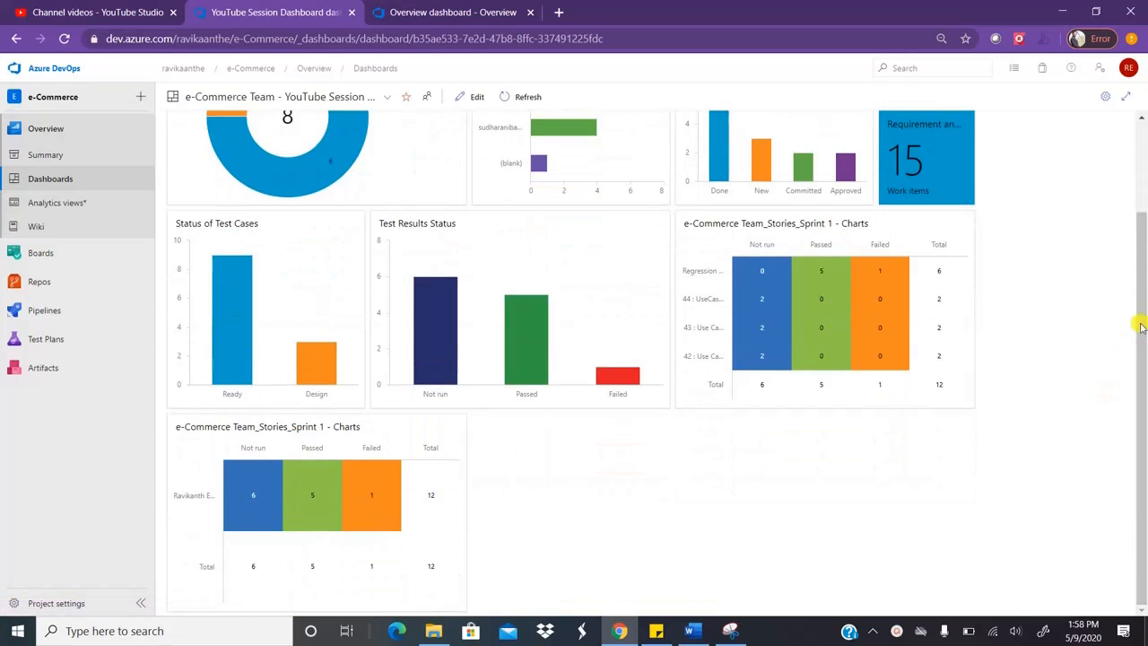
{"action": "scroll", "coordinate": [328, 258], "scroll_direction": "up", "scroll_amount": 2}
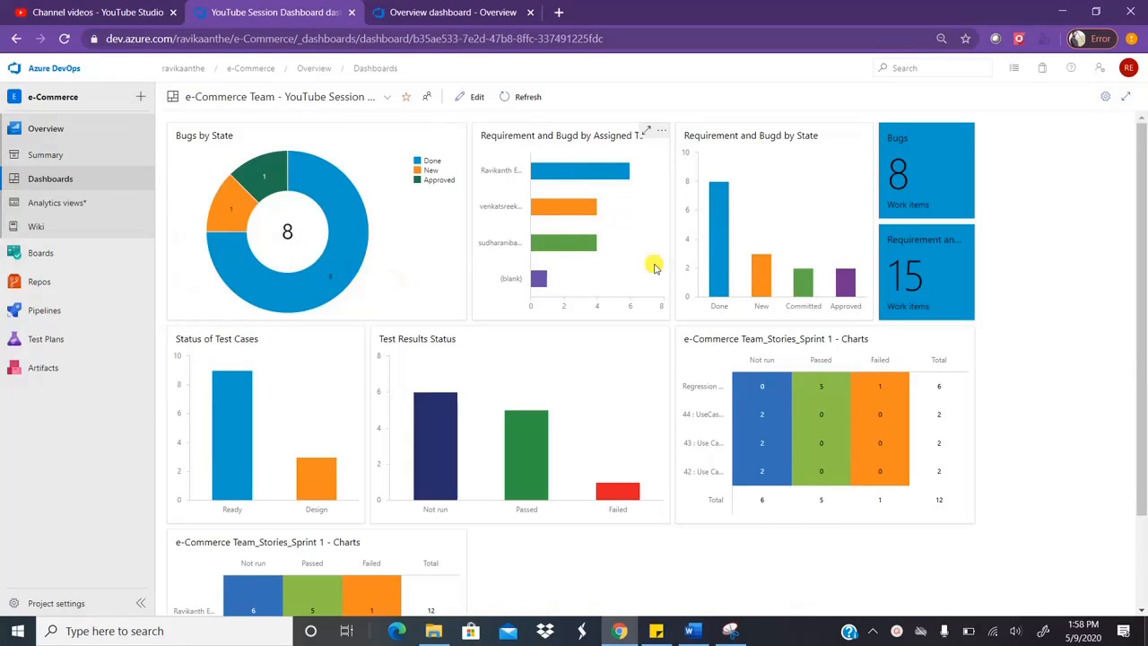
- Search the dashboard's widget catalog for "bur", then clear the search and finish editing without adding a widget
{"action": "left_click", "coordinate": [467, 95]}
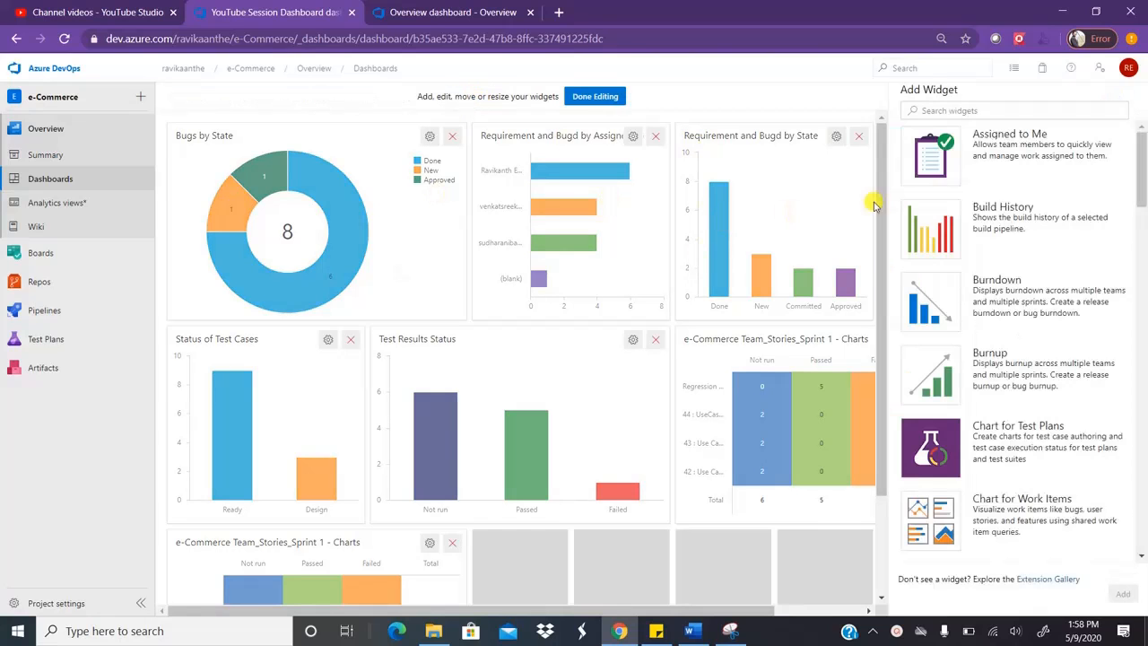
{"action": "left_click", "coordinate": [1007, 114]}
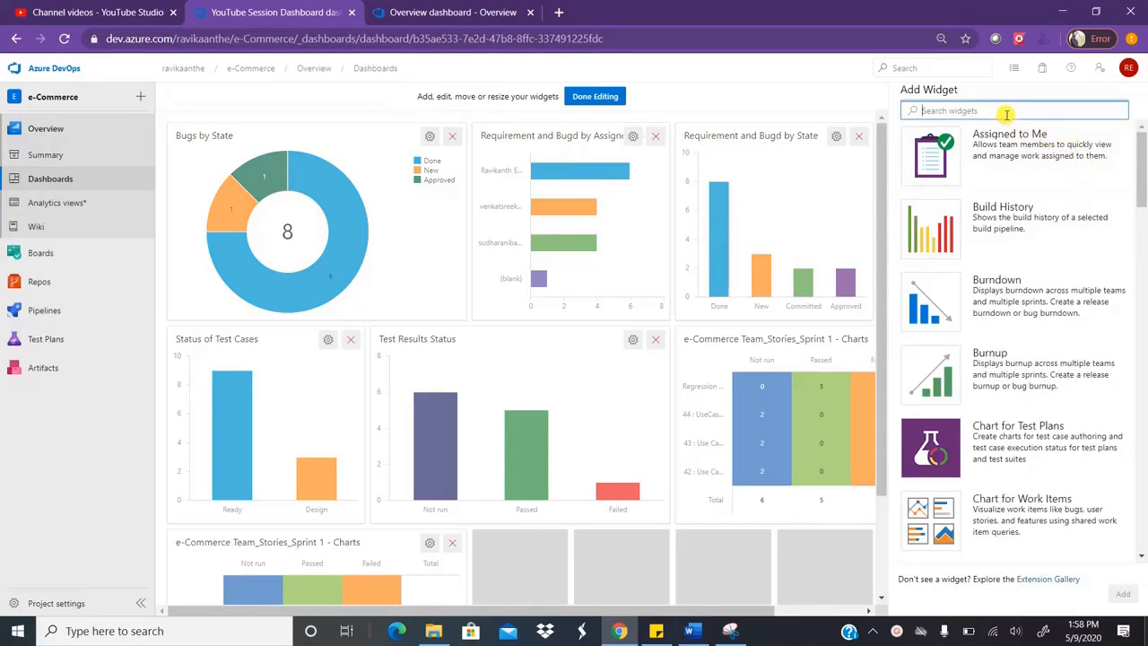
{"action": "type", "text": "bur"}
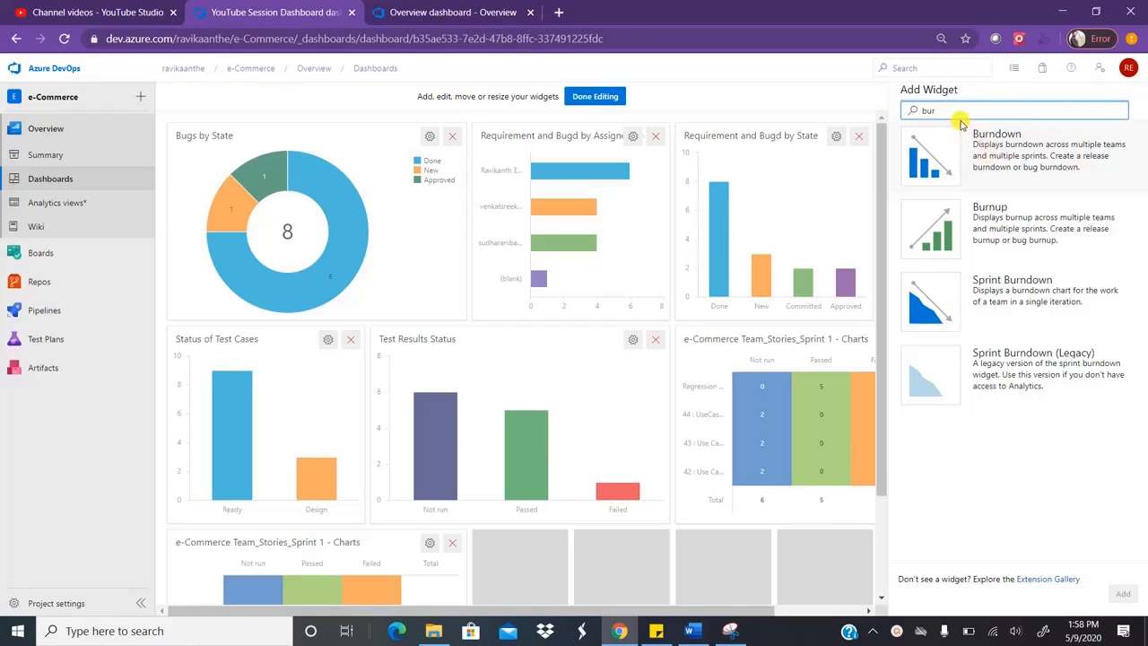
{"action": "key", "text": "BackSpace"}
{"action": "key", "text": "BackSpace"}
{"action": "key", "text": "BackSpace"}
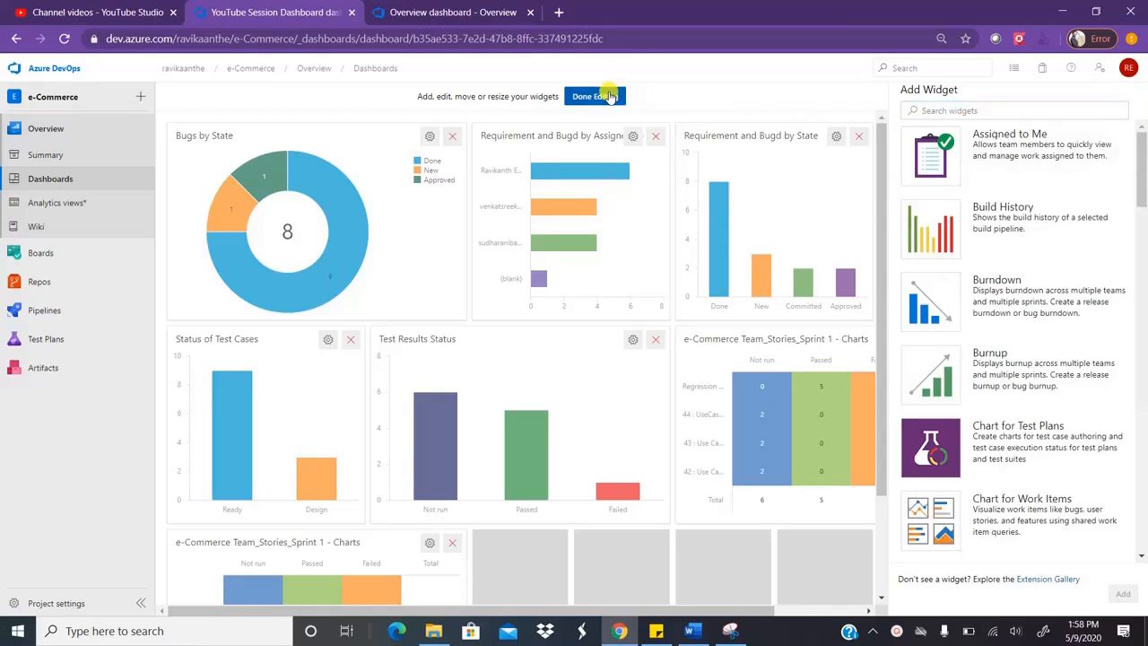
{"action": "left_click", "coordinate": [607, 96]}
- View the e-Commerce Team's Sprint 1 taskboard, then open the sprint's Burndown Trend analytics and check its backlog and work item choices
{"action": "mouse_move", "coordinate": [61, 256]}
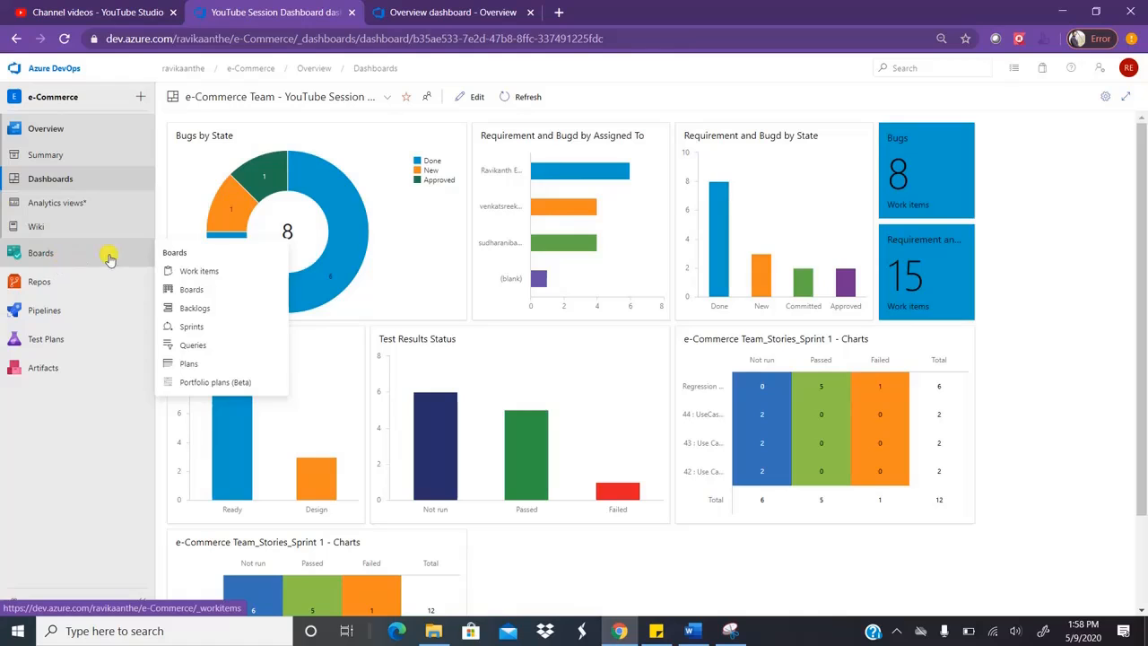
{"action": "left_click", "coordinate": [192, 327]}
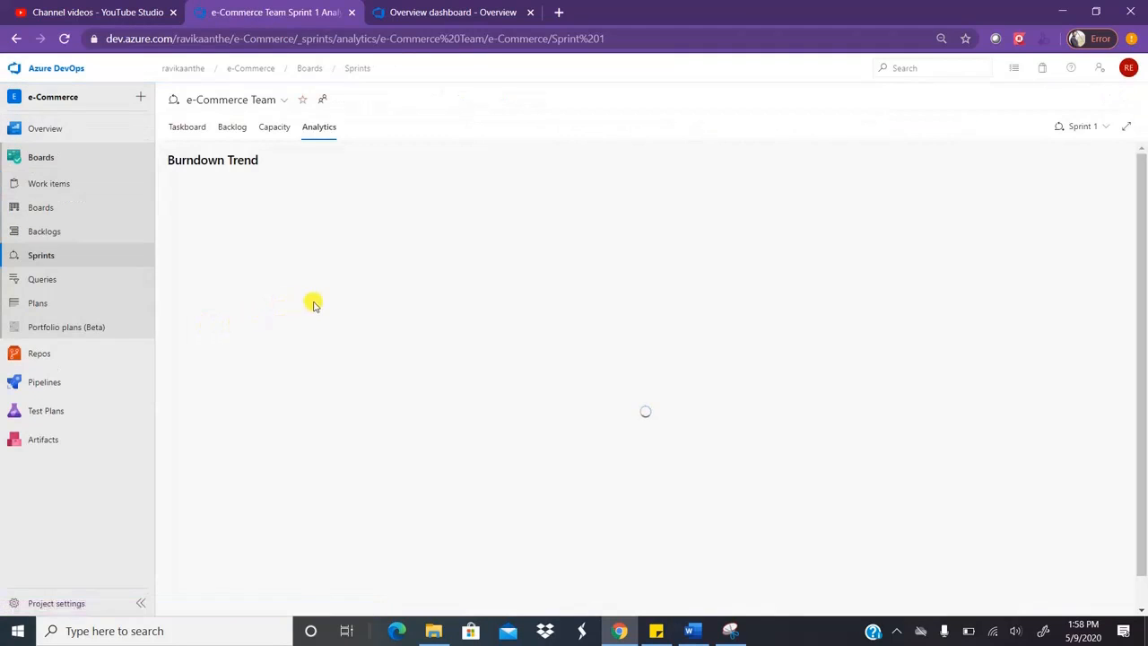
{"action": "left_click", "coordinate": [188, 131]}
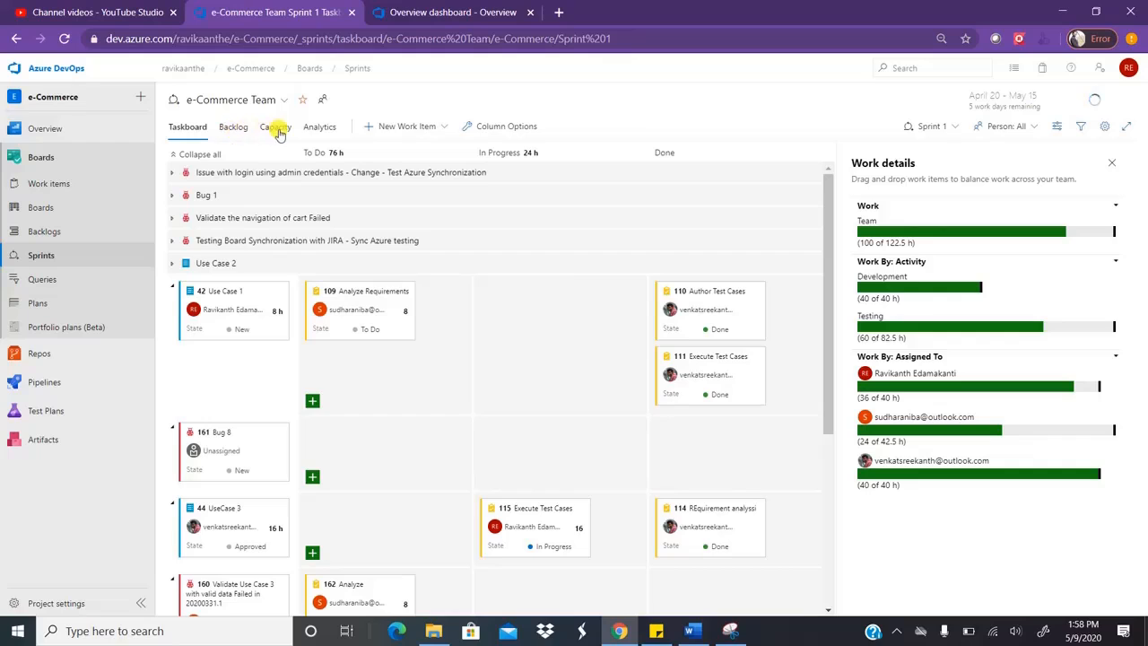
{"action": "left_click", "coordinate": [329, 130]}
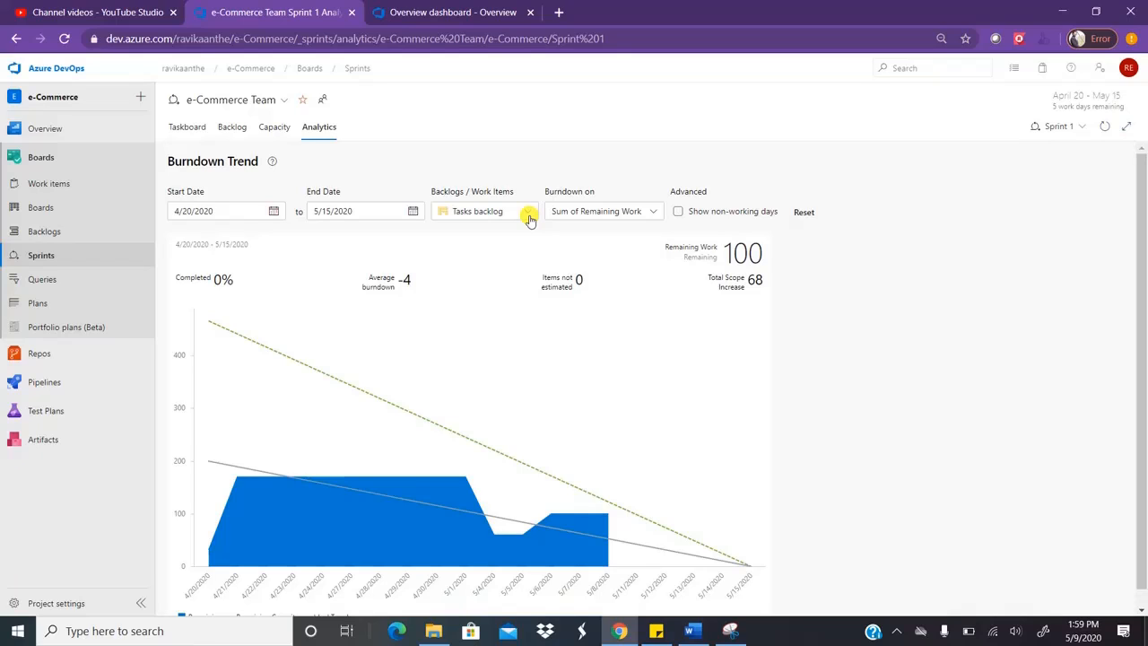
{"action": "left_click", "coordinate": [530, 219]}
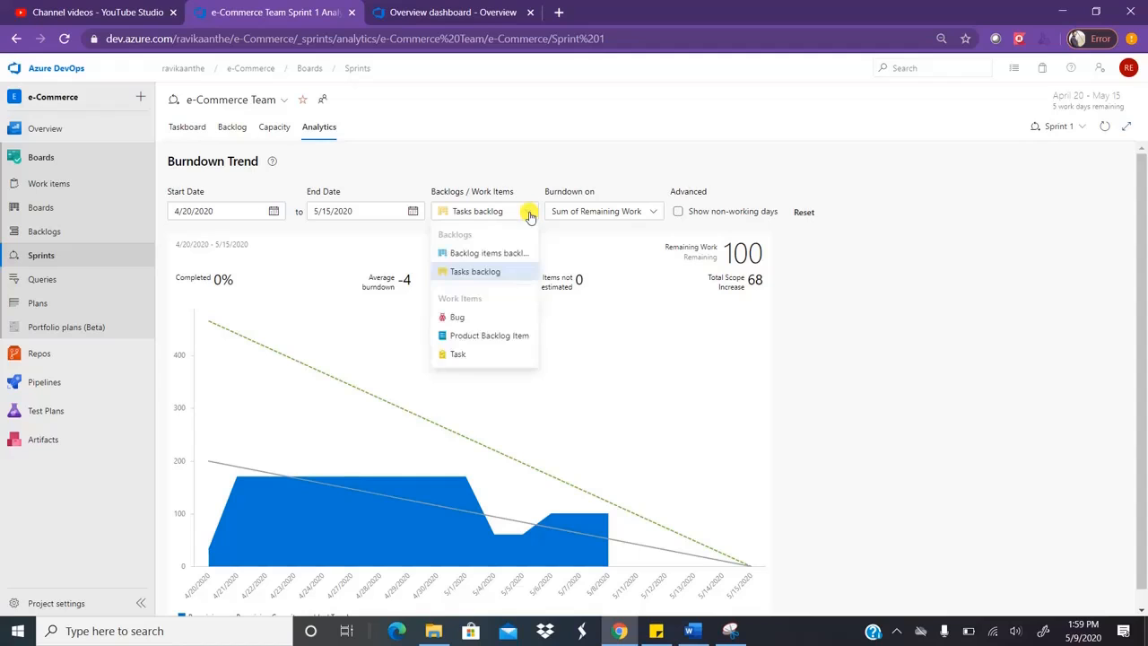
{"action": "left_click", "coordinate": [531, 216]}
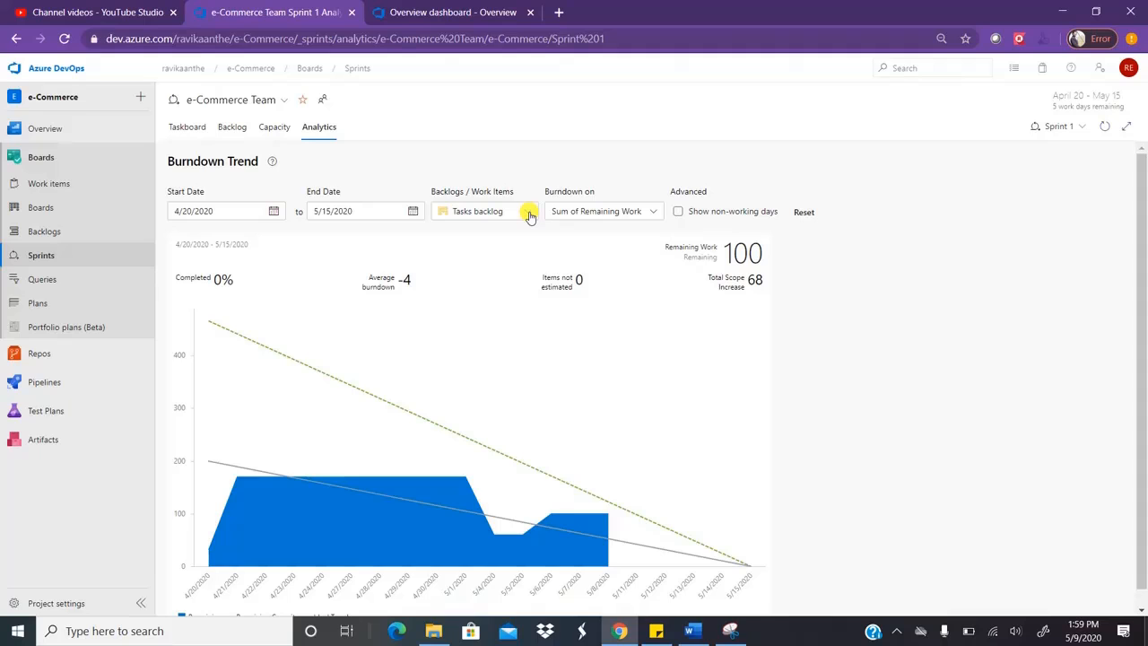
- Copy the Sprint 1 Burndown Trend chart to the YouTube Session Dashboard
{"action": "mouse_move", "coordinate": [280, 395]}
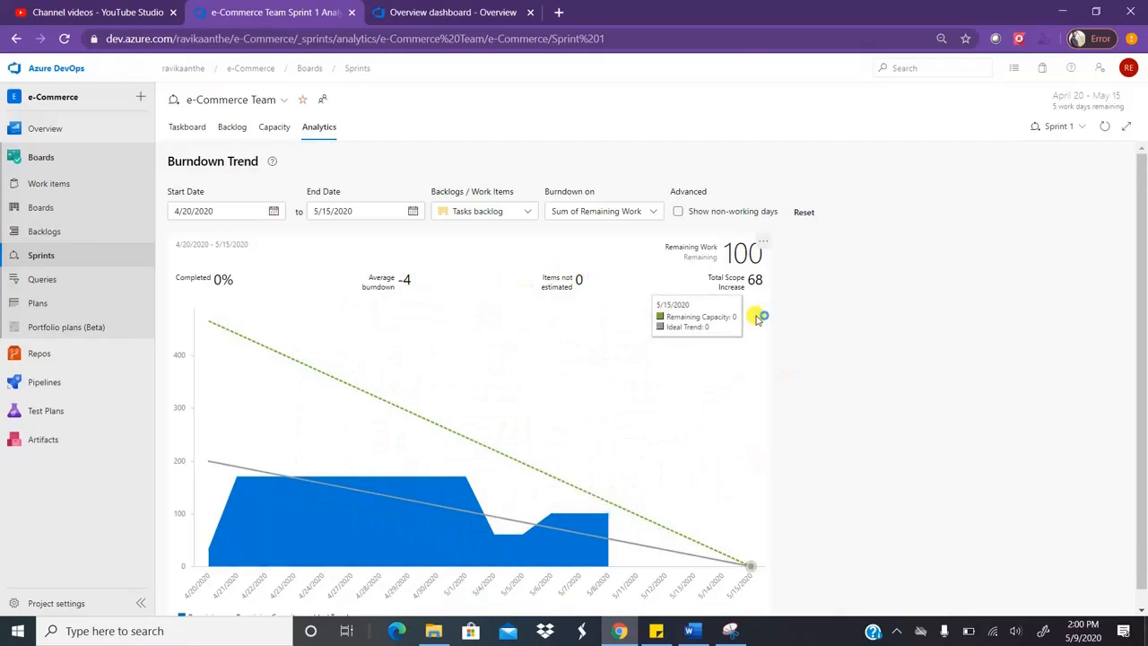
{"action": "left_click", "coordinate": [763, 245]}
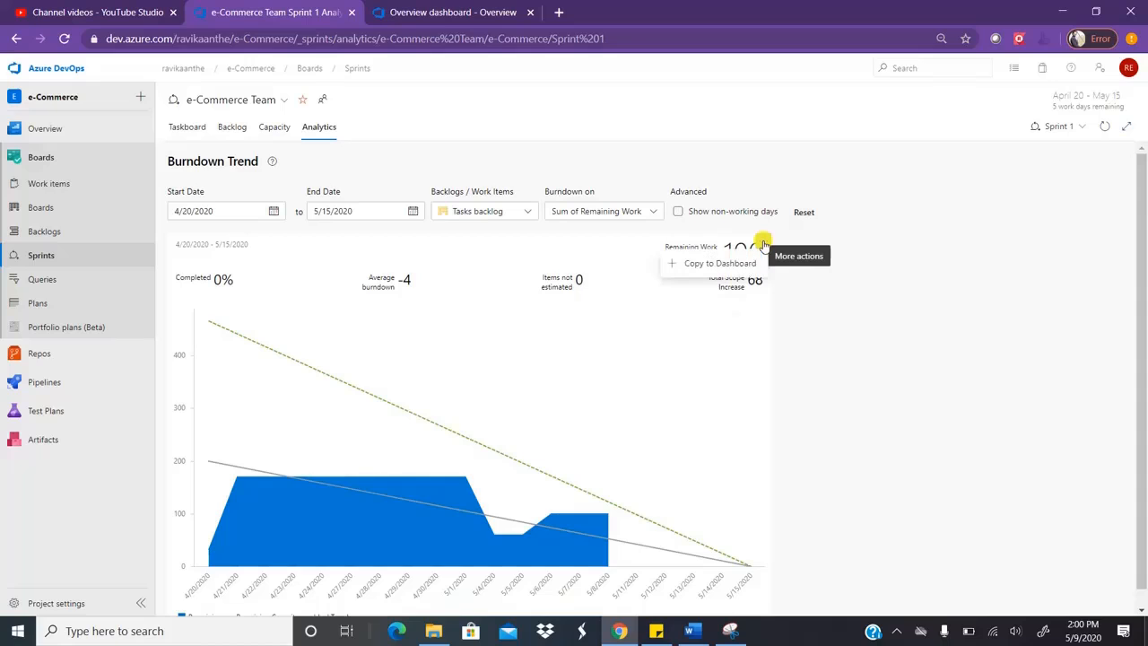
{"action": "left_click", "coordinate": [723, 263]}
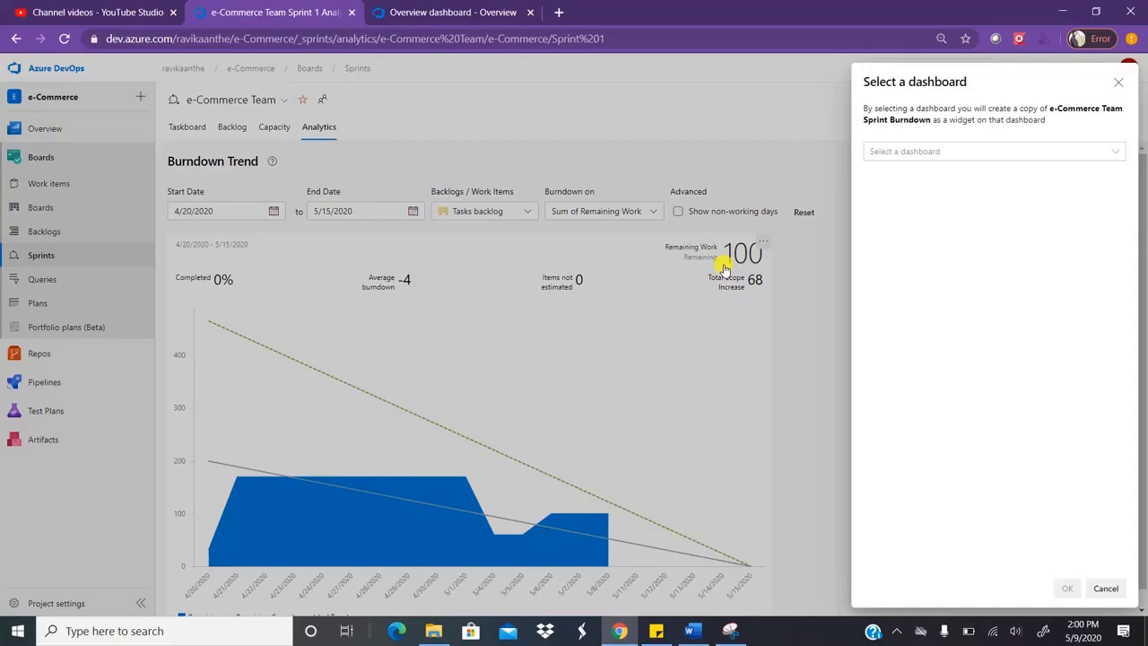
{"action": "left_click", "coordinate": [1117, 155]}
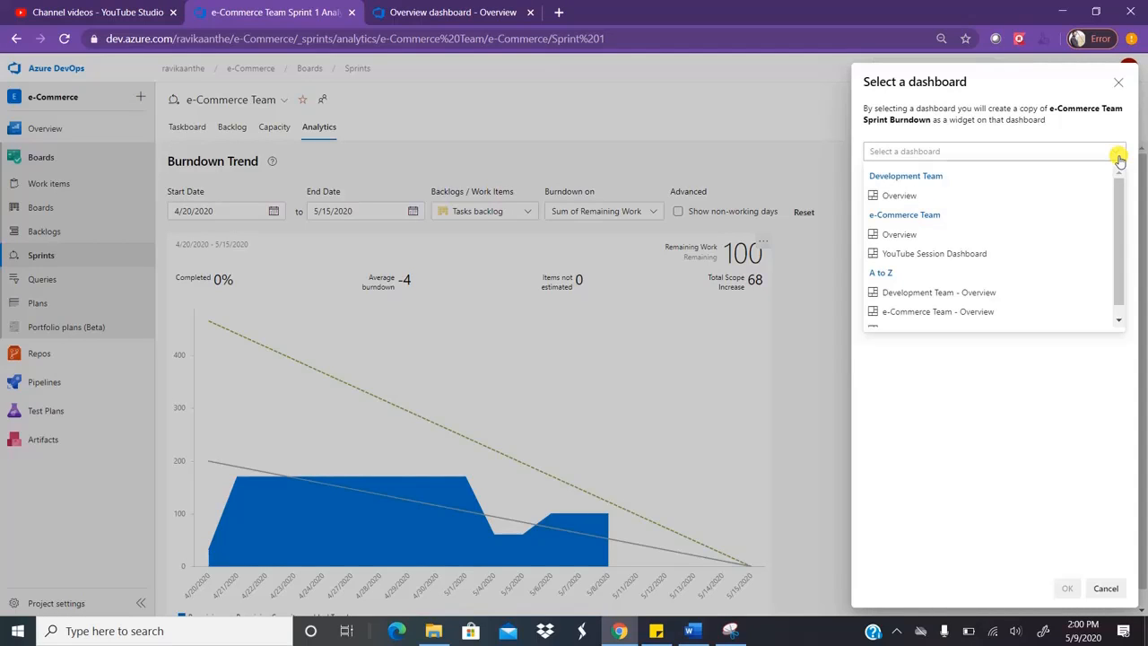
{"action": "left_click", "coordinate": [978, 257]}
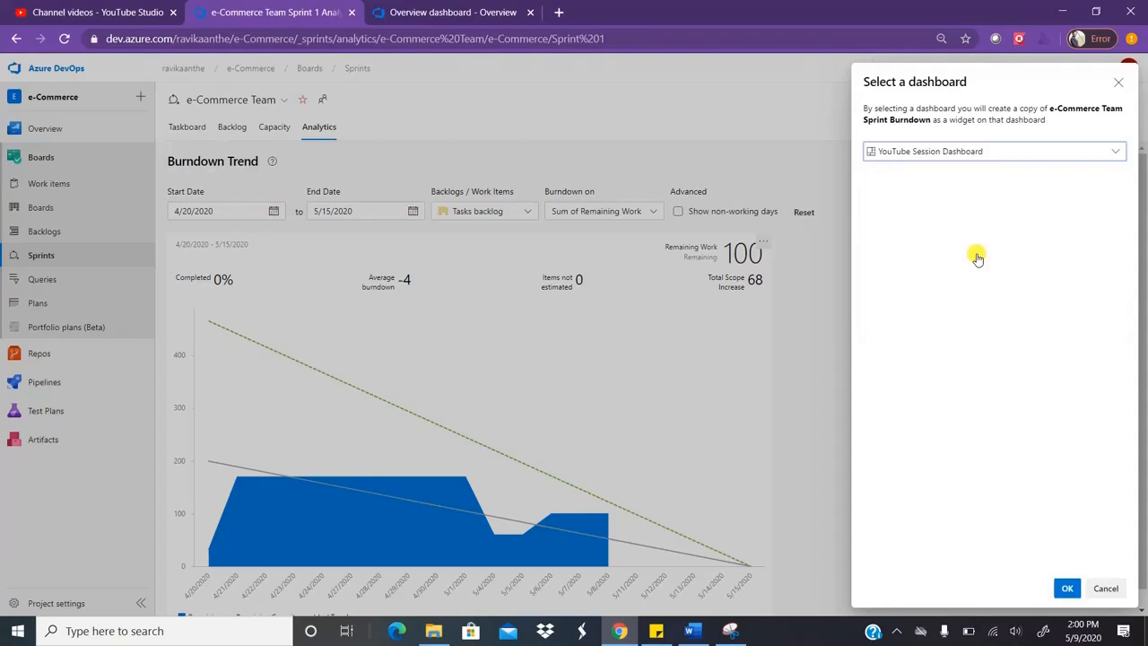
{"action": "left_click", "coordinate": [1068, 590]}
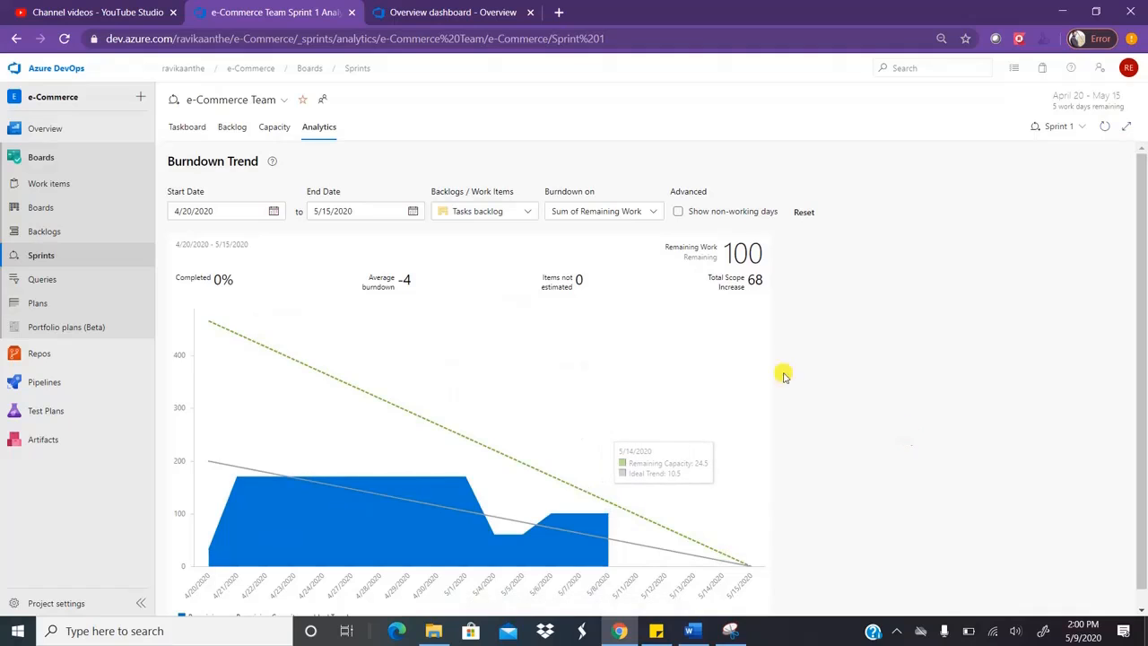
- Go to the project's dashboards and view the sprint burndown widget on the YouTube Session Dashboard
{"action": "mouse_move", "coordinate": [90, 124]}
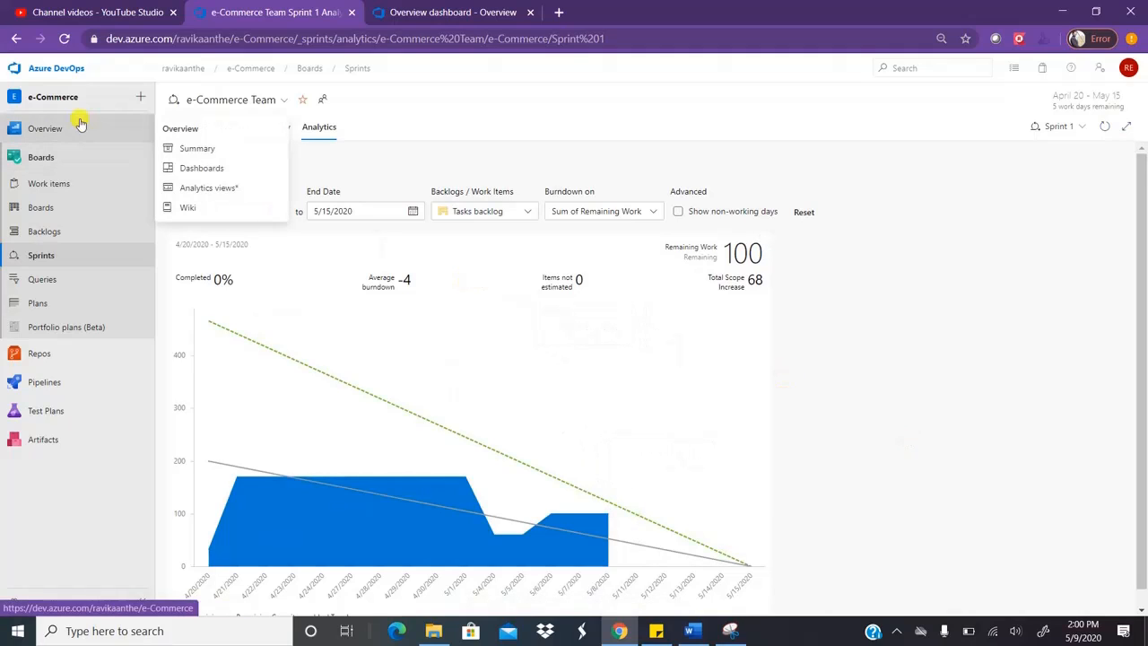
{"action": "left_click", "coordinate": [201, 168]}
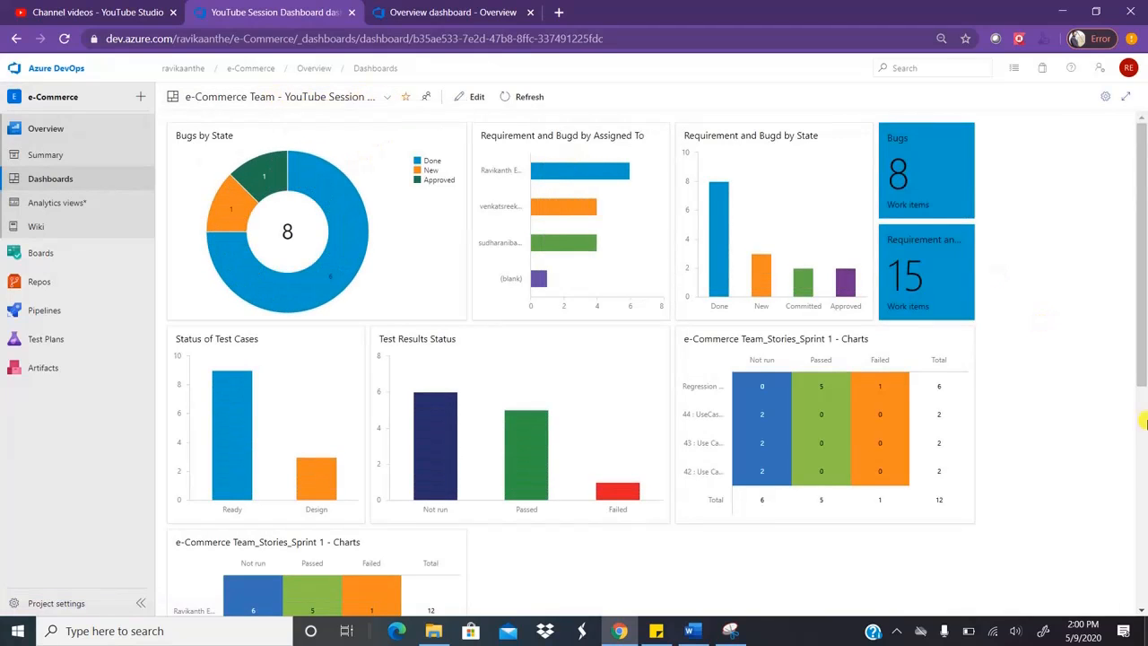
{"action": "left_click", "coordinate": [1143, 489]}
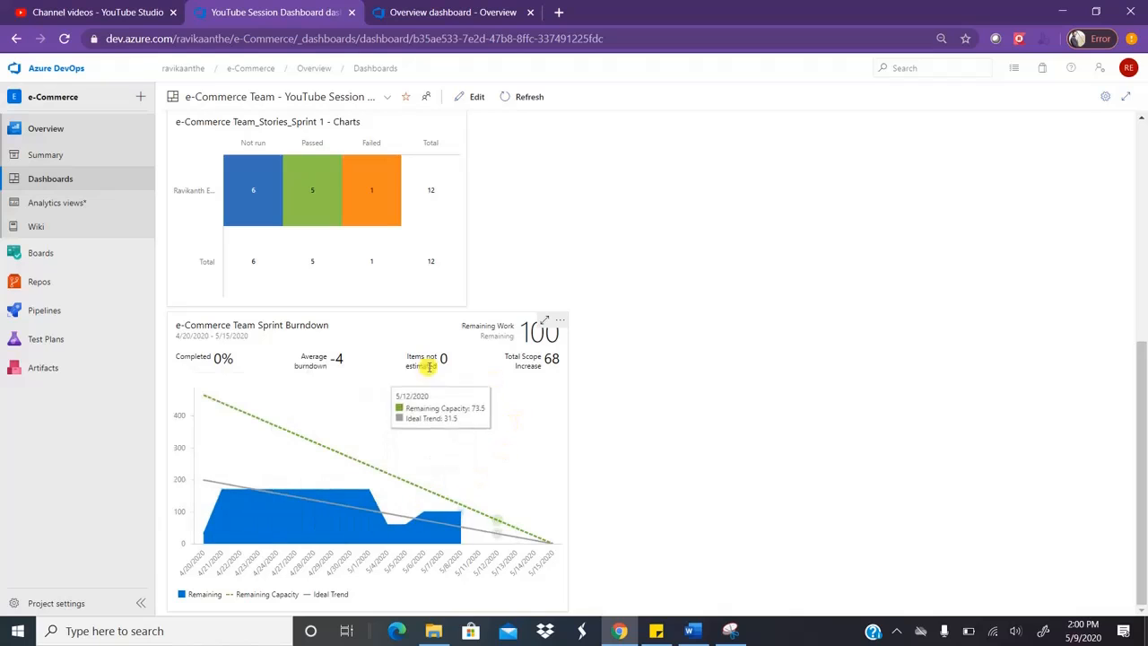
- Search the widget catalog for "sprint", add the Sprint Overview widget to the dashboard and finish editing
{"action": "left_click", "coordinate": [1140, 128]}
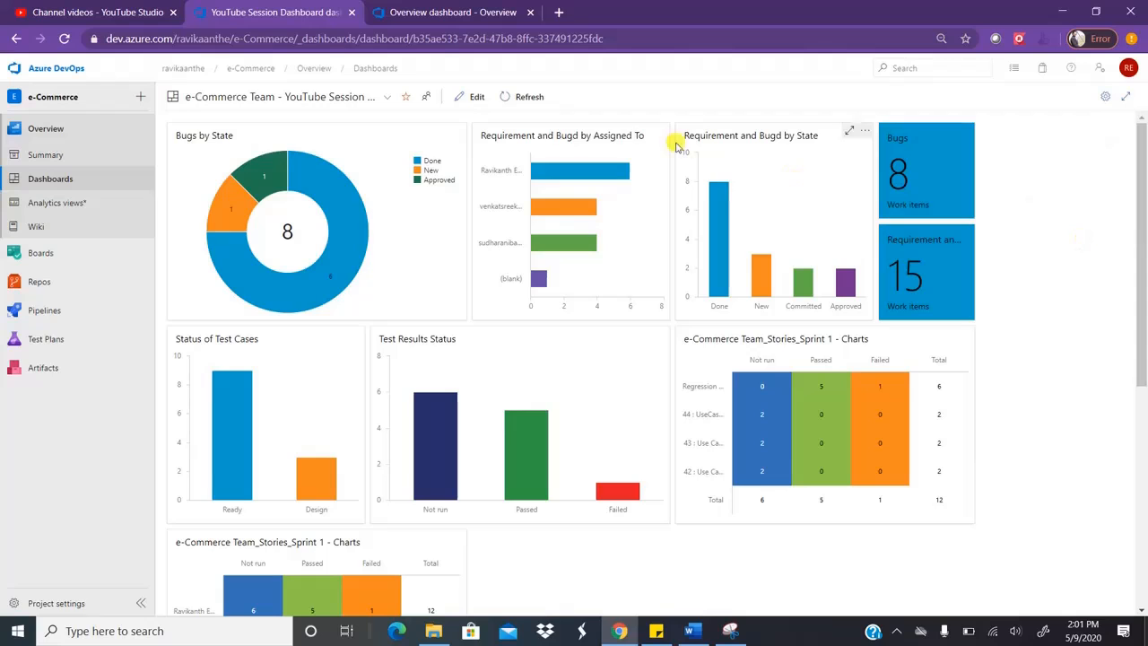
{"action": "left_click", "coordinate": [467, 97]}
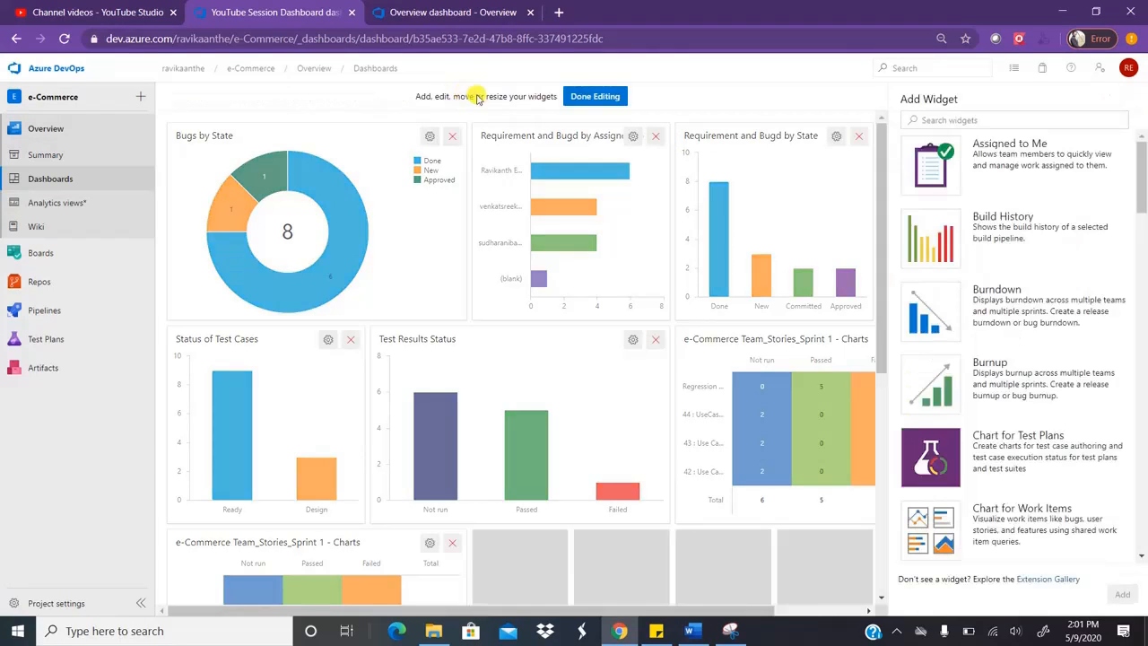
{"action": "left_click", "coordinate": [994, 123]}
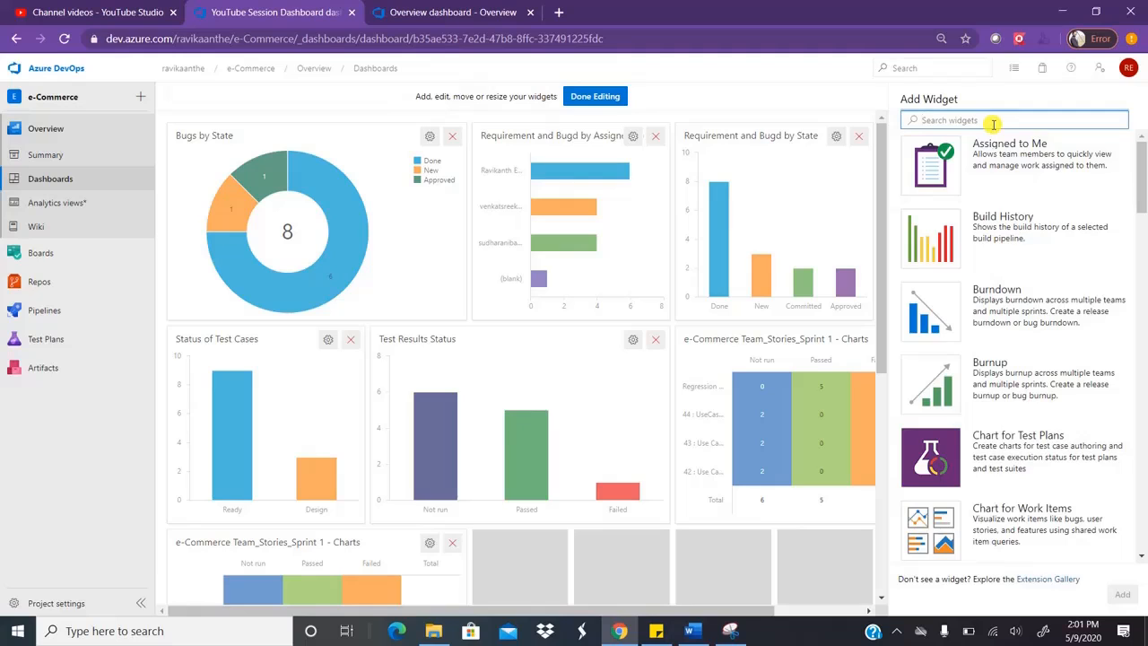
{"action": "type", "text": "sprint"}
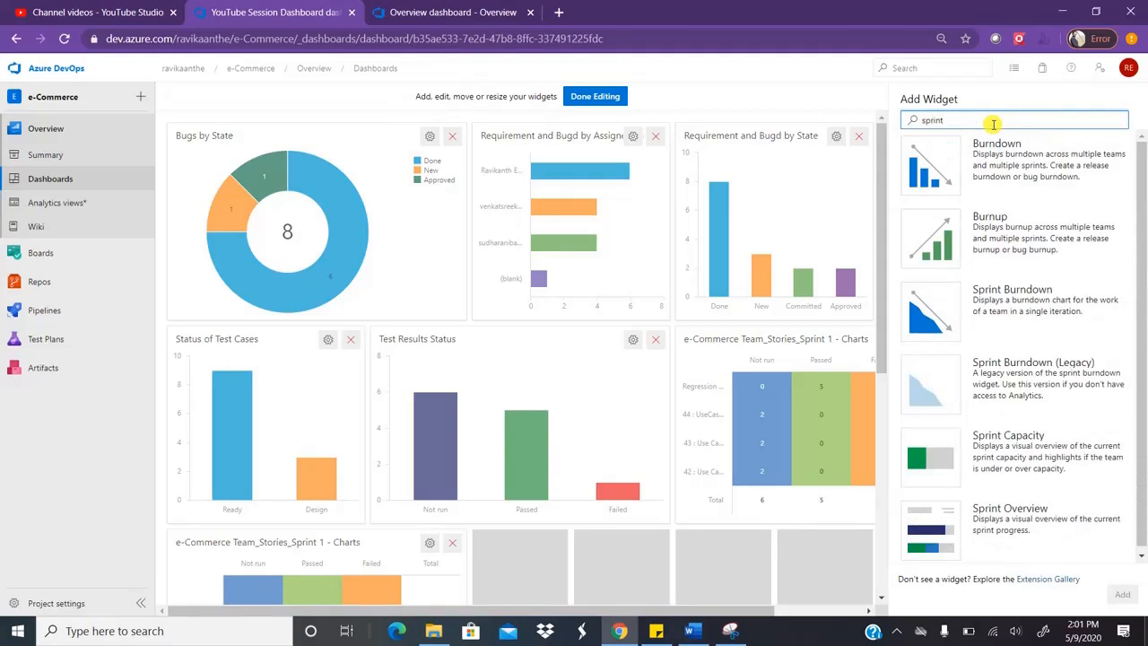
{"action": "left_click", "coordinate": [1011, 516]}
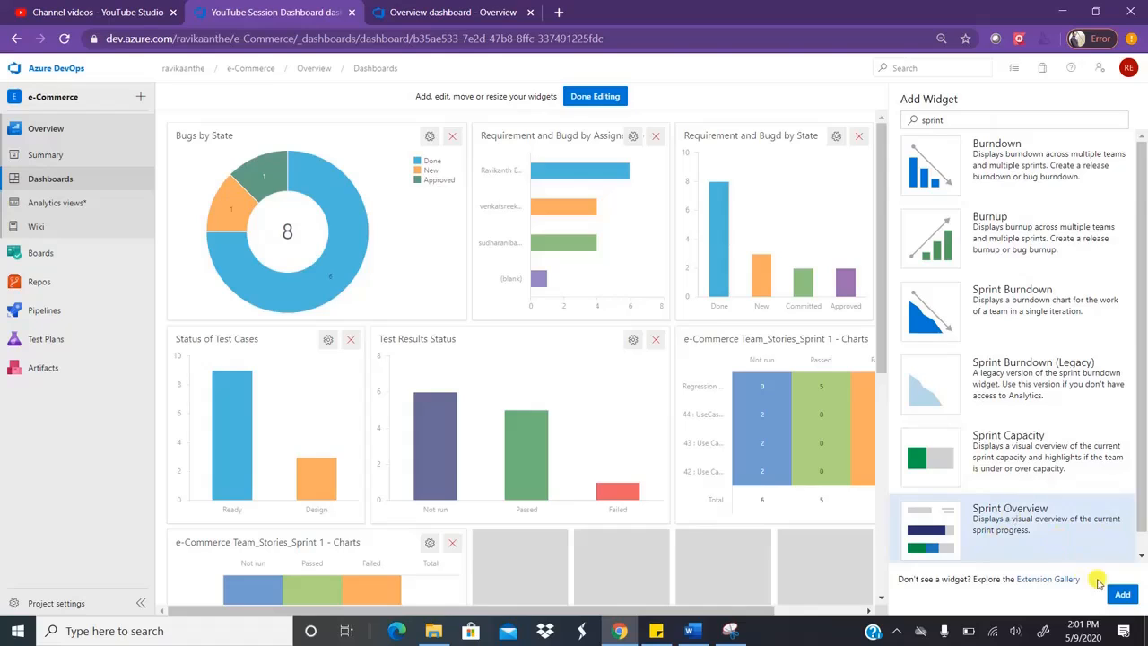
{"action": "left_click", "coordinate": [1124, 594]}
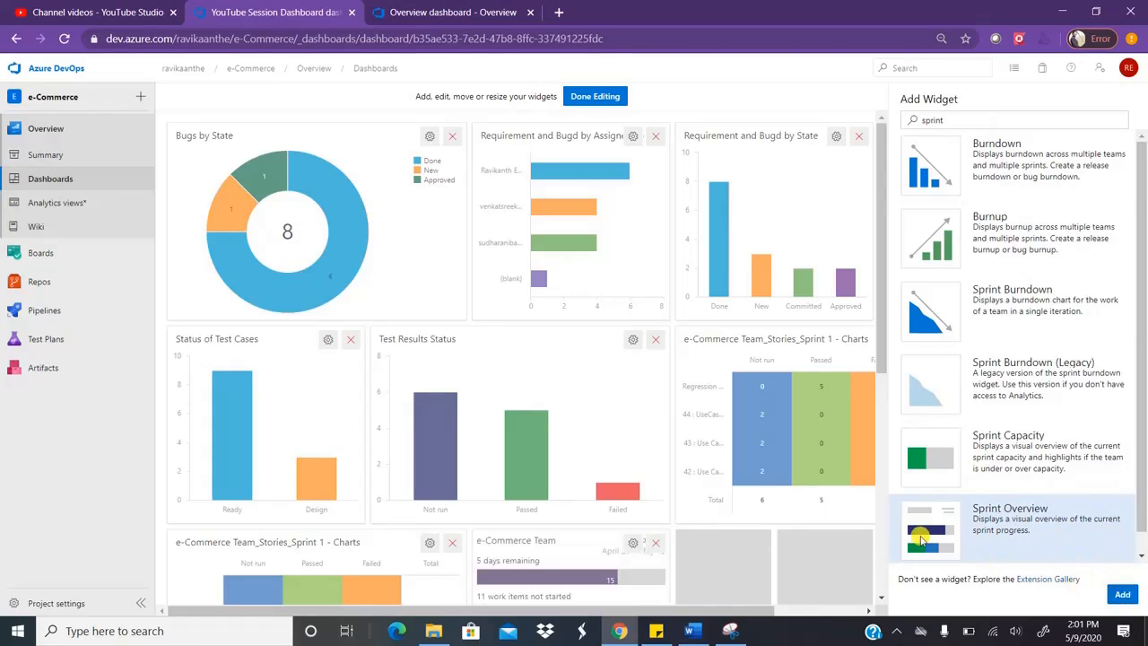
{"action": "left_click", "coordinate": [595, 96]}
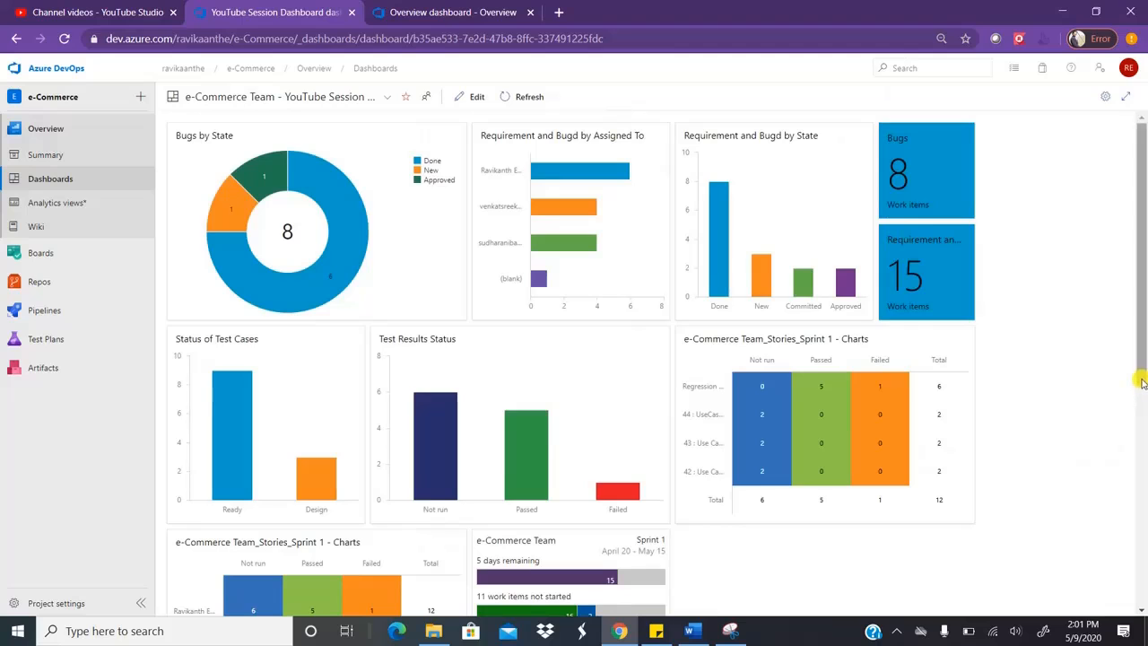
- Examine the Sprint Overview widget, open the team backlog from its work items bar, then return to the dashboard
{"action": "scroll", "coordinate": [1142, 383], "scroll_direction": "down", "scroll_amount": 2}
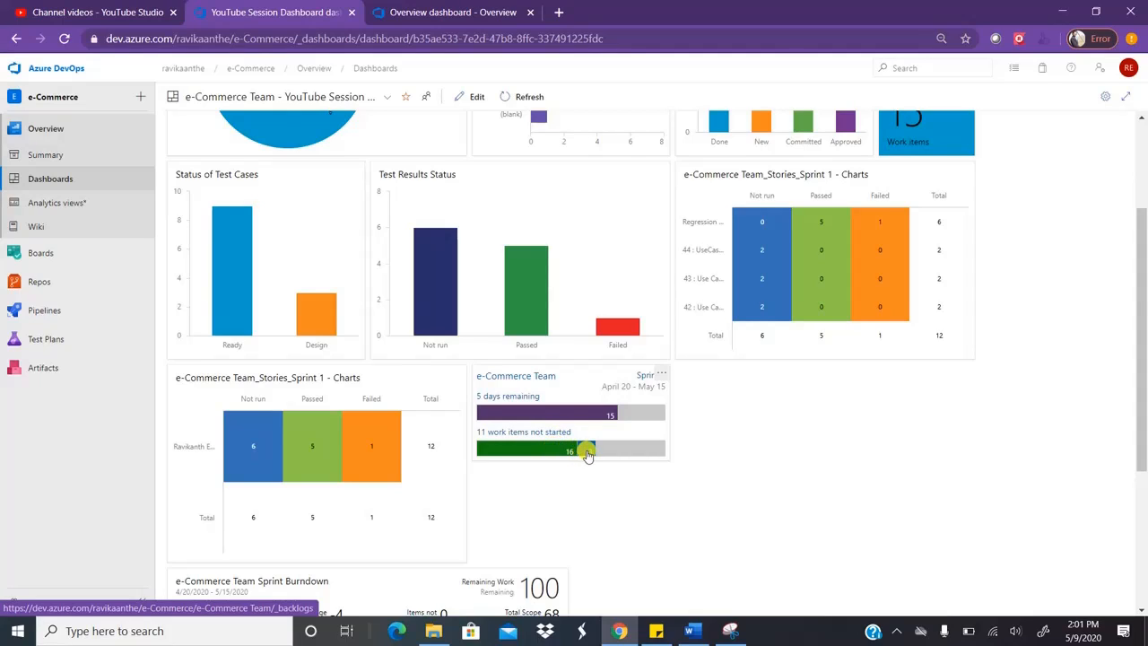
{"action": "left_click", "coordinate": [530, 451]}
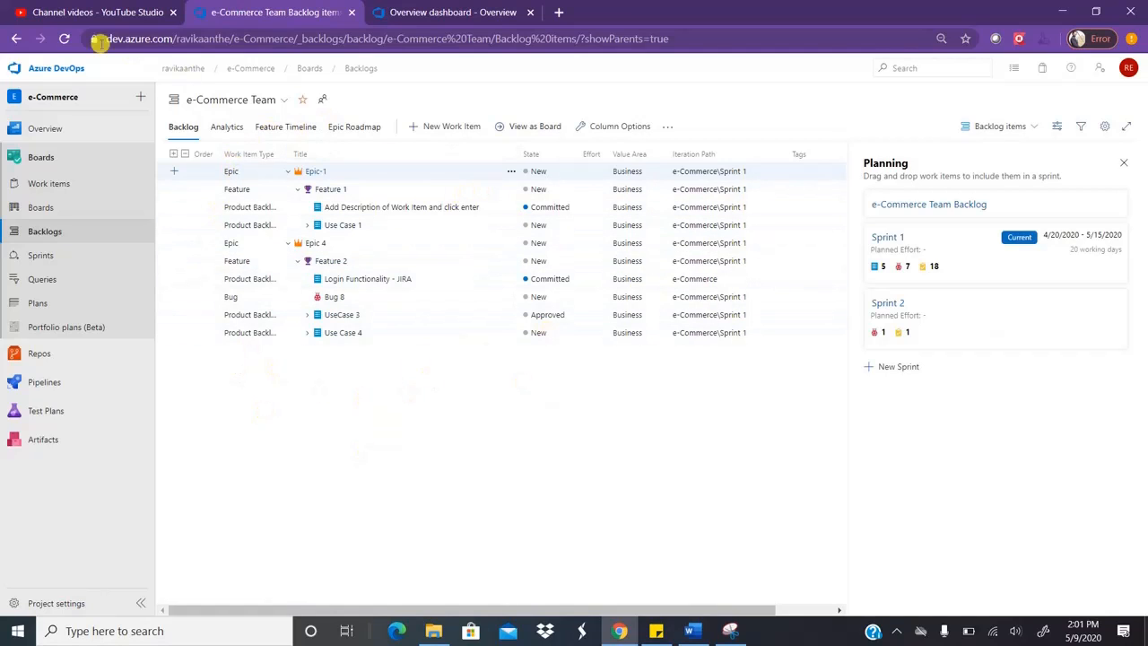
{"action": "left_click", "coordinate": [20, 42]}
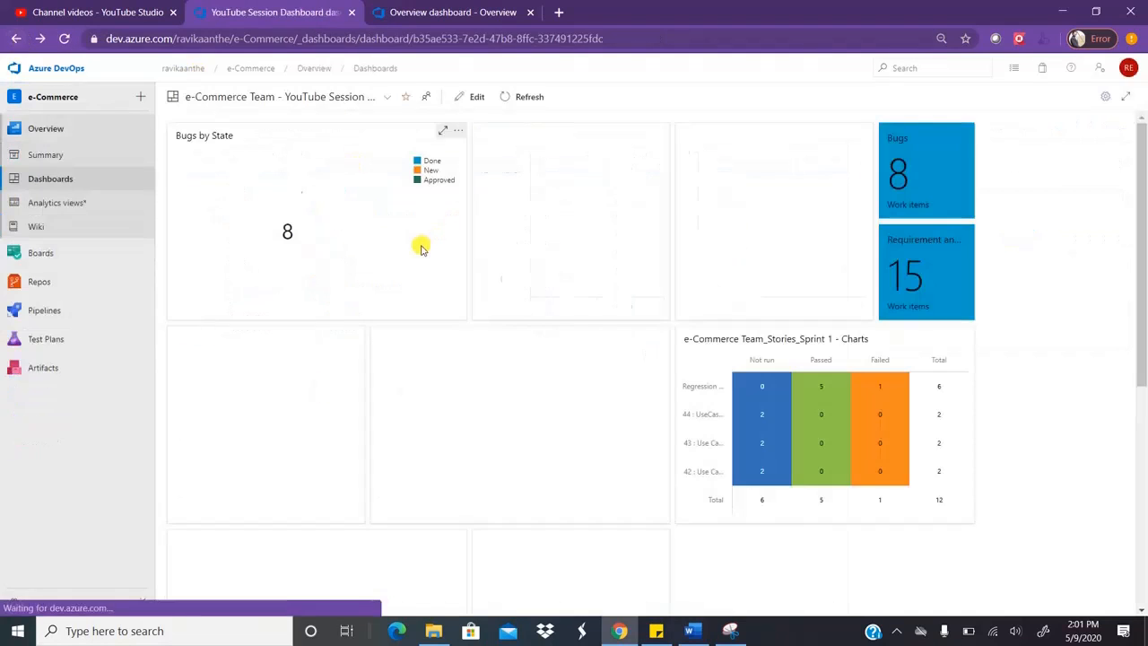
{"action": "left_click", "coordinate": [1146, 491]}
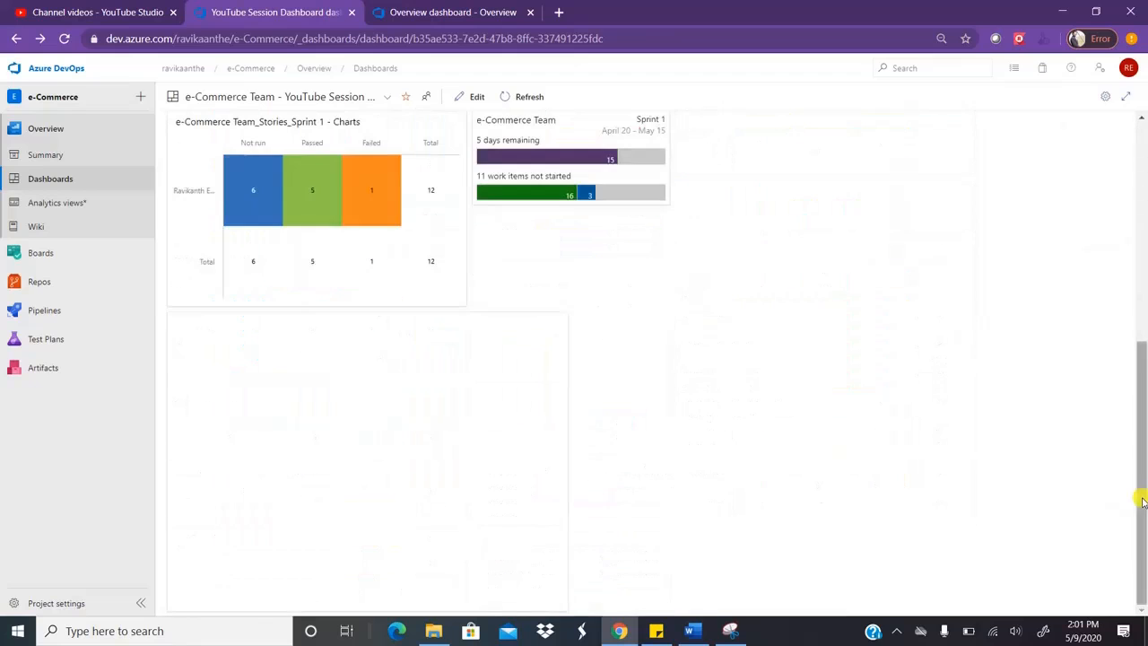
{"action": "left_click", "coordinate": [1143, 118]}
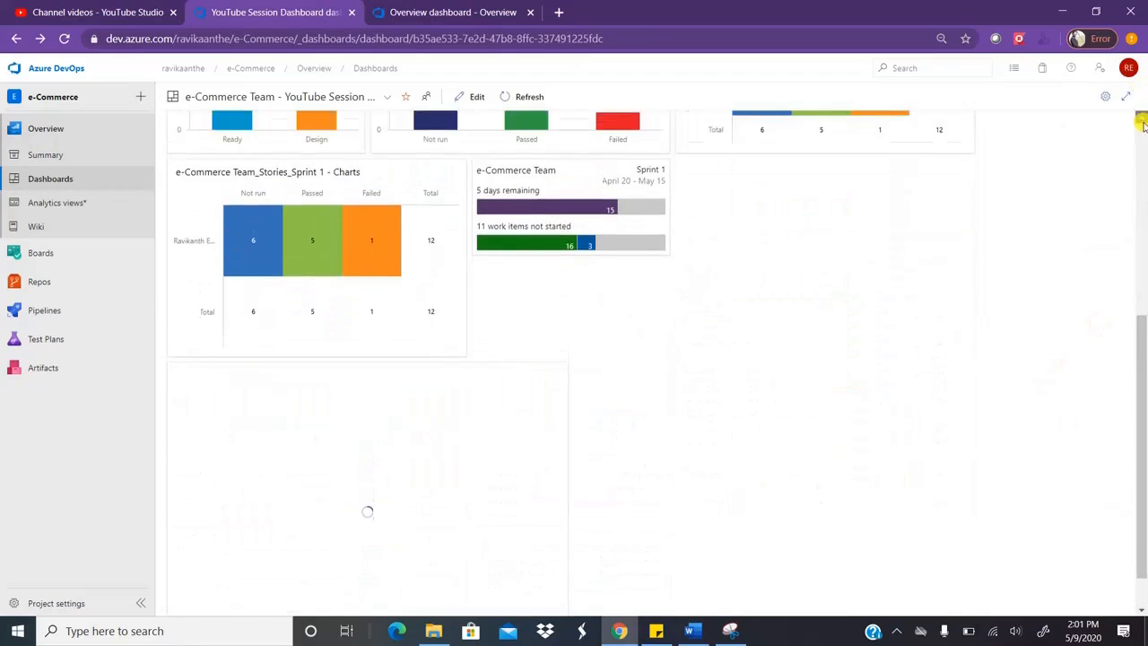
- Edit the dashboard, search the widgets for "sprint", add the Sprint Capacity widget and finish editing
{"action": "left_click", "coordinate": [467, 96]}
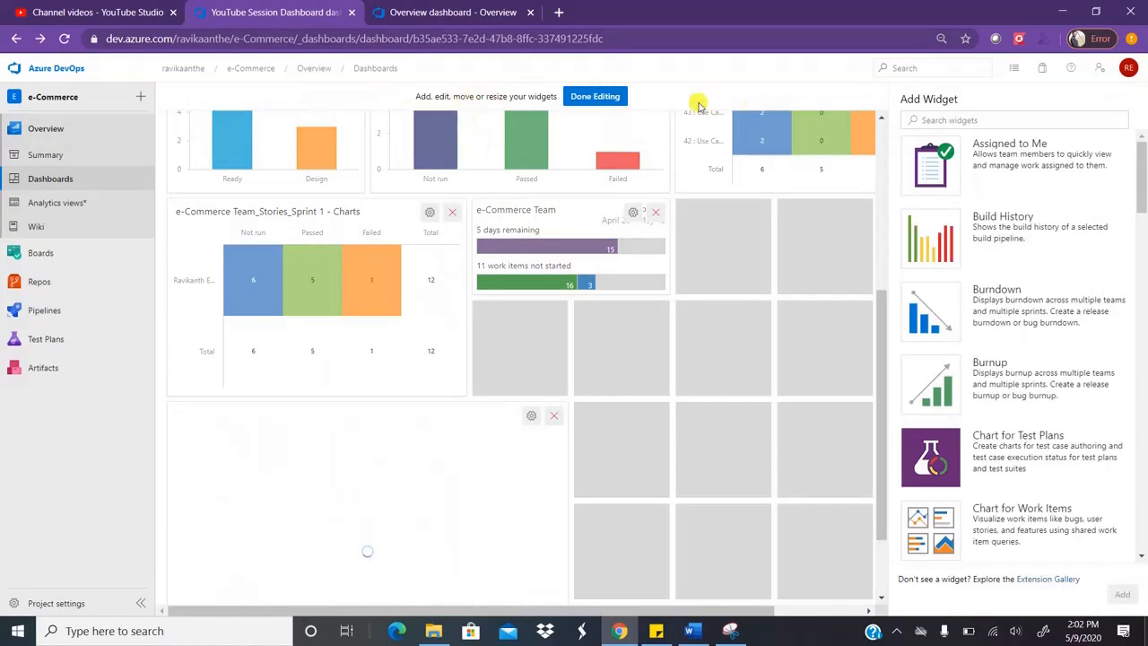
{"action": "left_click", "coordinate": [949, 119]}
{"action": "type", "text": "sp"}
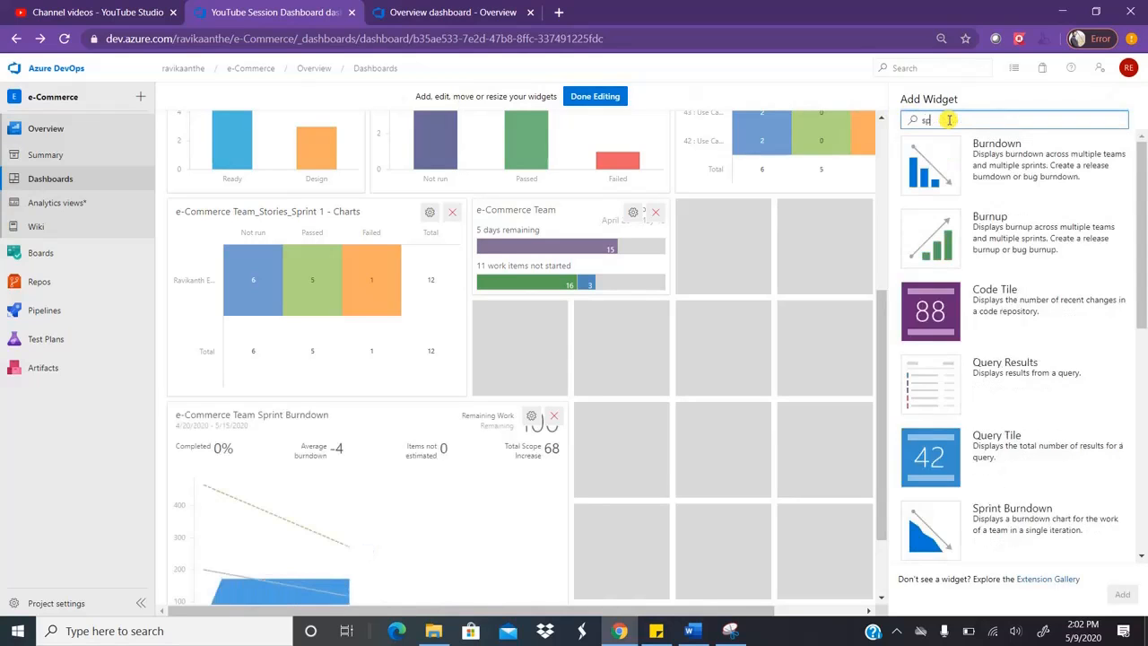
{"action": "type", "text": "rint"}
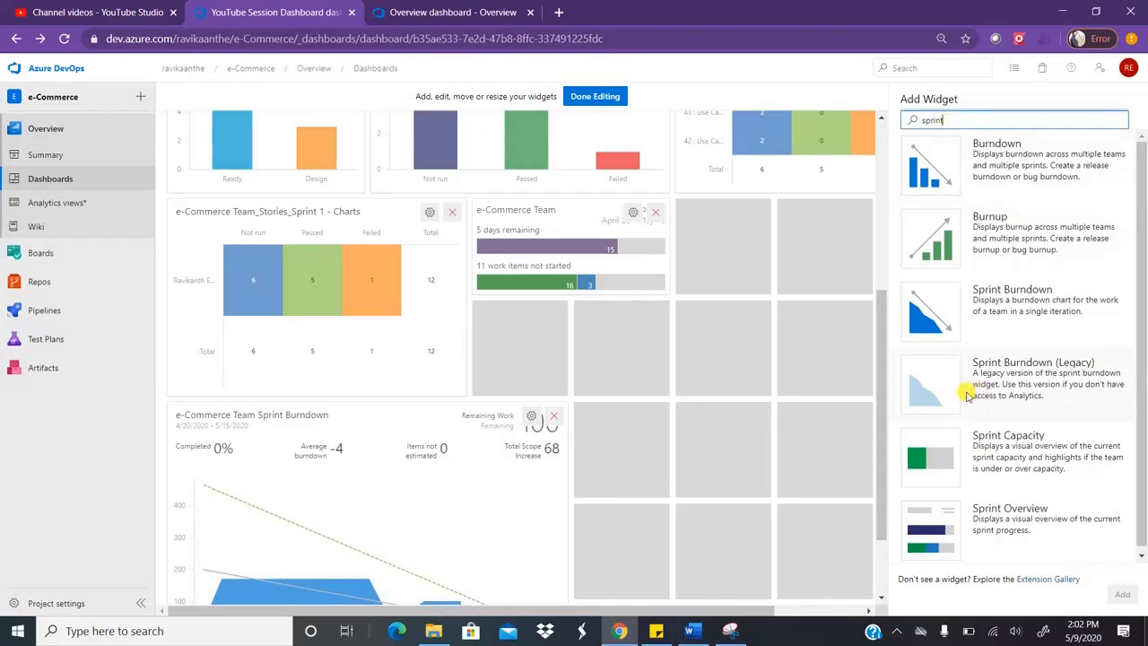
{"action": "left_click", "coordinate": [987, 442]}
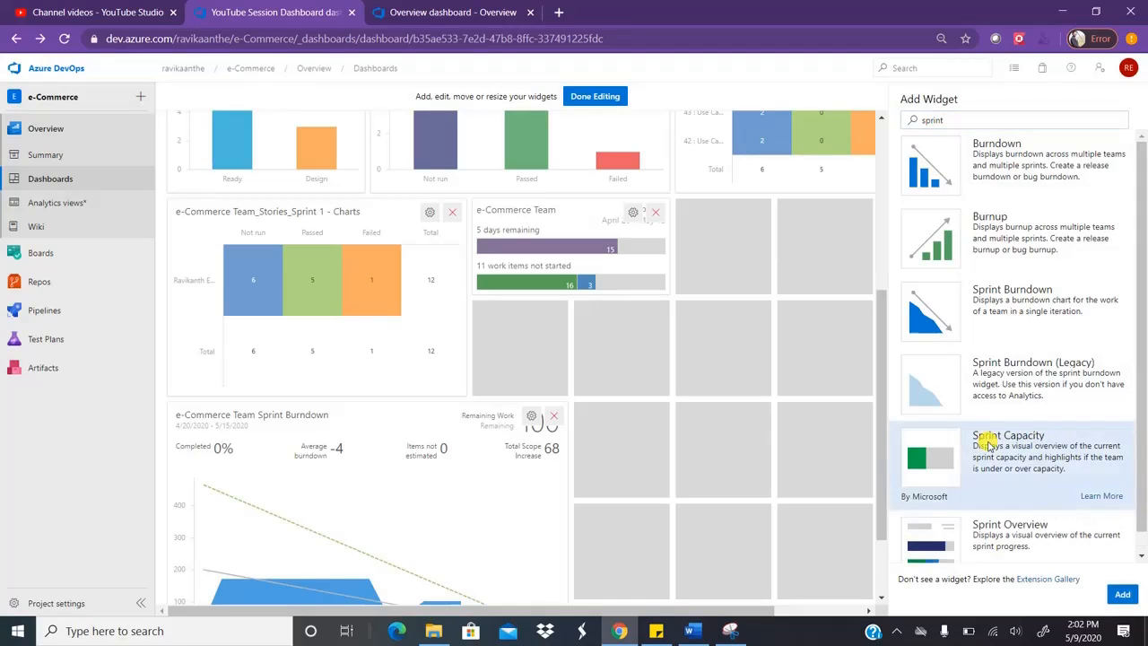
{"action": "left_click", "coordinate": [1123, 596]}
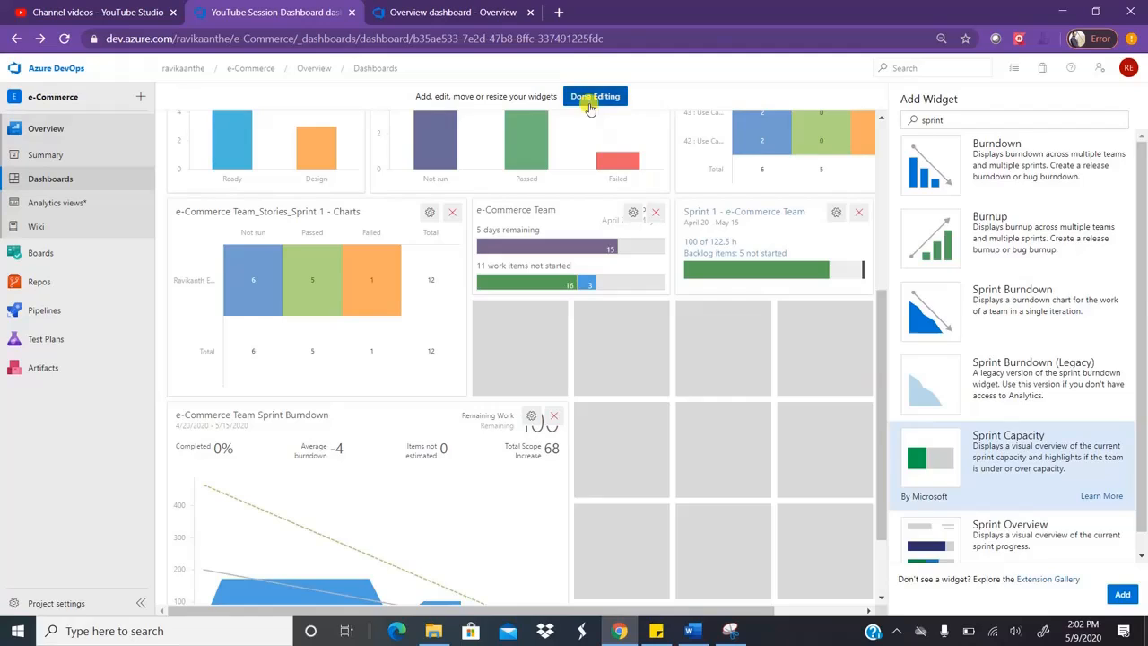
{"action": "left_click", "coordinate": [591, 98]}
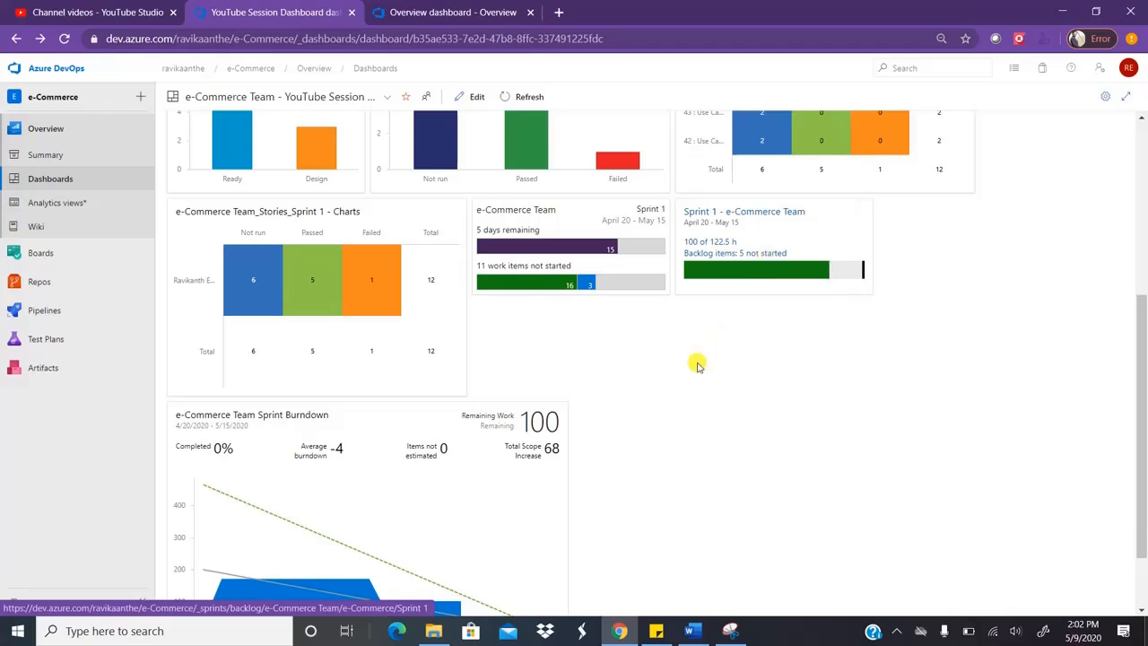
- Edit the dashboard, search the widgets for "velo", add the Velocity widget and finish editing
{"action": "left_click", "coordinate": [1140, 151]}
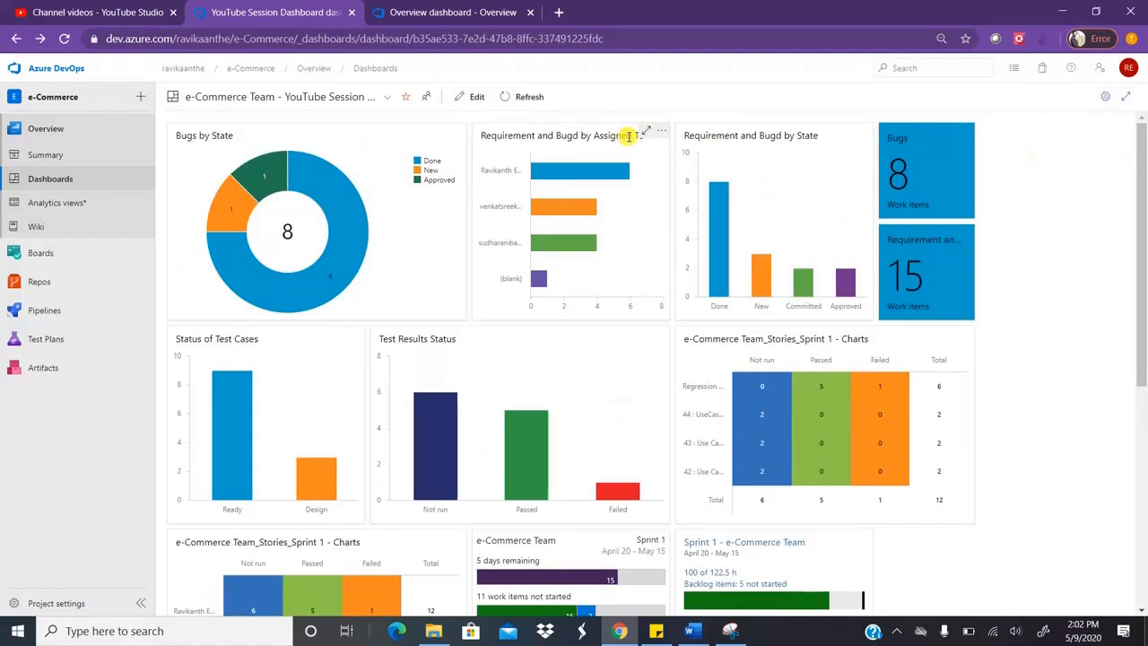
{"action": "left_click", "coordinate": [464, 101]}
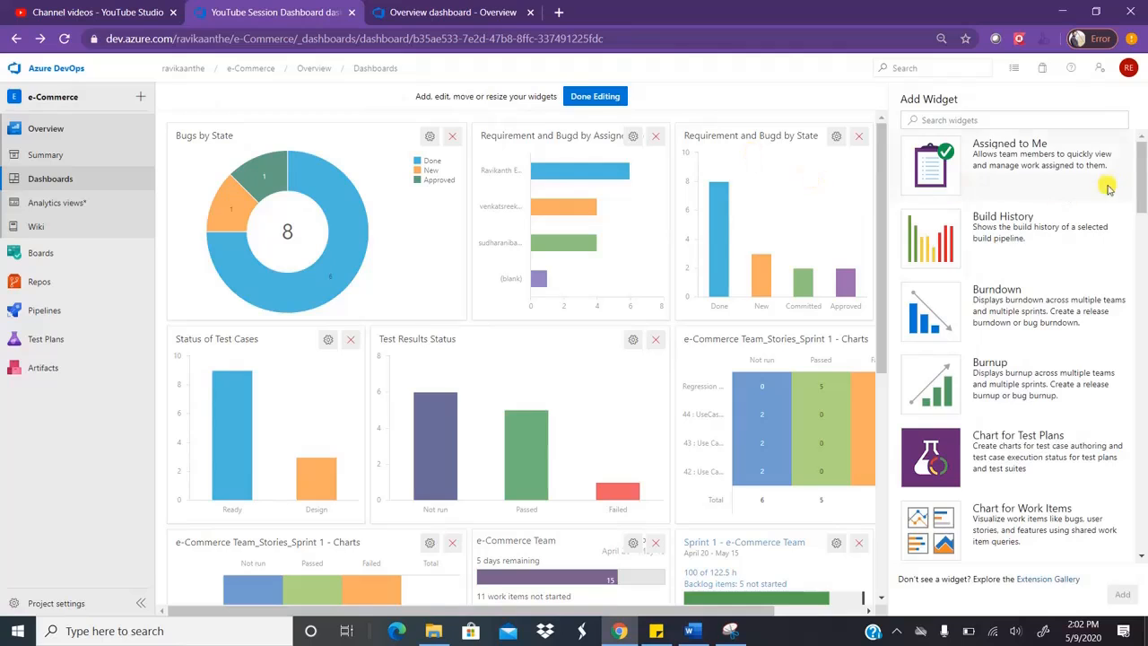
{"action": "left_click", "coordinate": [985, 119]}
{"action": "type", "text": "velo"}
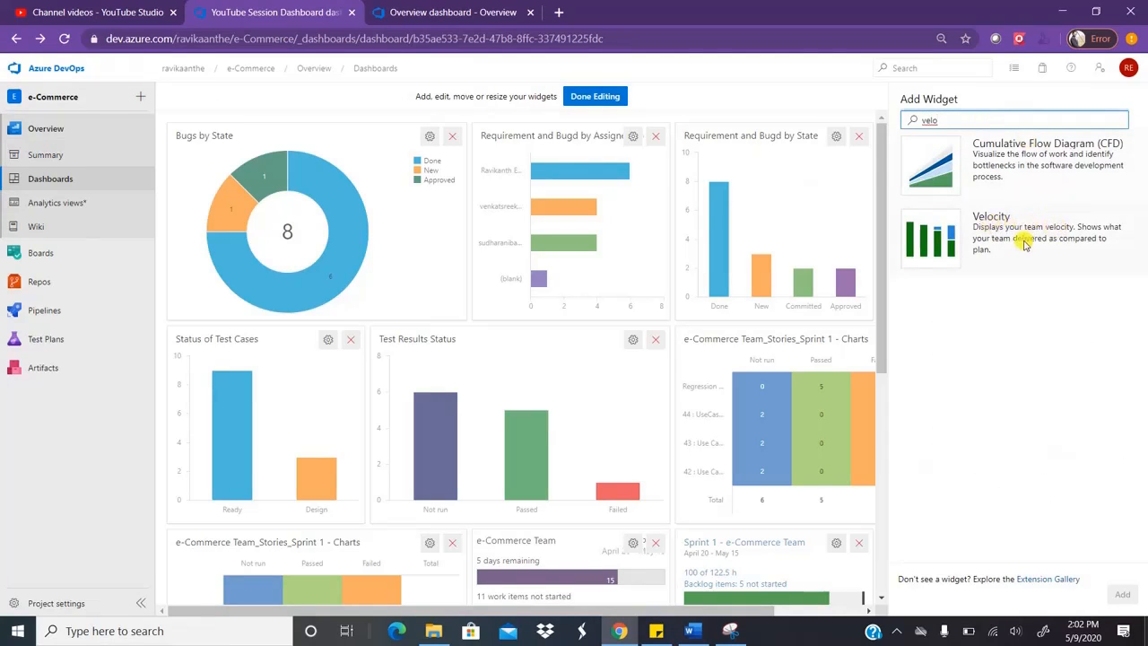
{"action": "left_click", "coordinate": [1016, 242]}
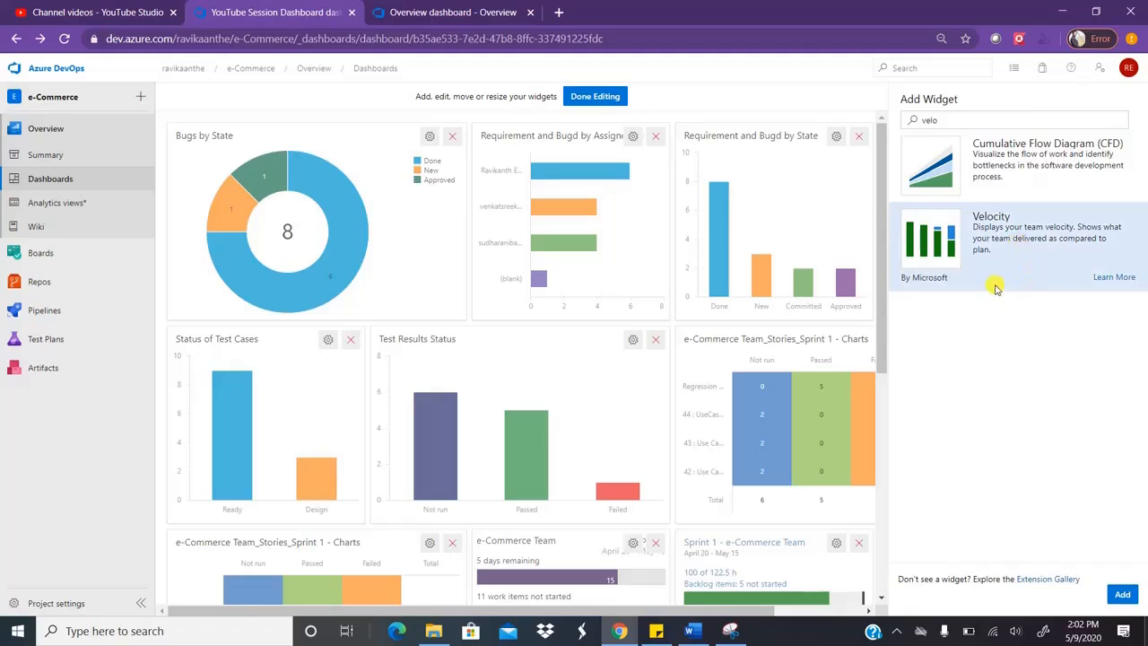
{"action": "left_click", "coordinate": [1120, 596]}
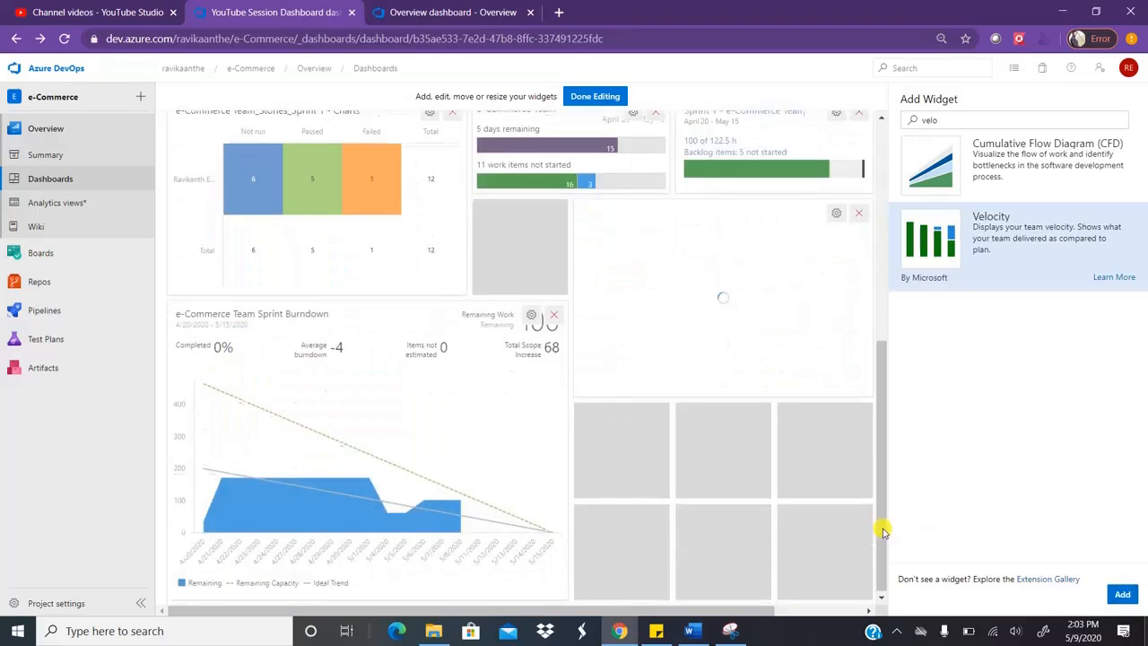
{"action": "left_click", "coordinate": [885, 530]}
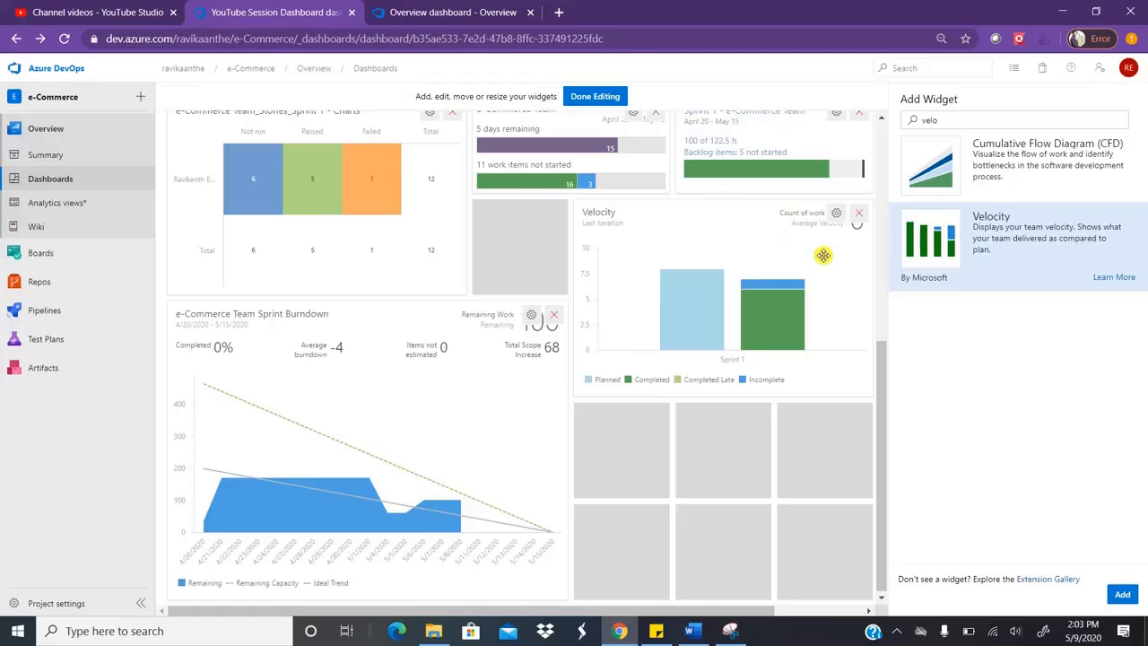
{"action": "left_click", "coordinate": [596, 96]}
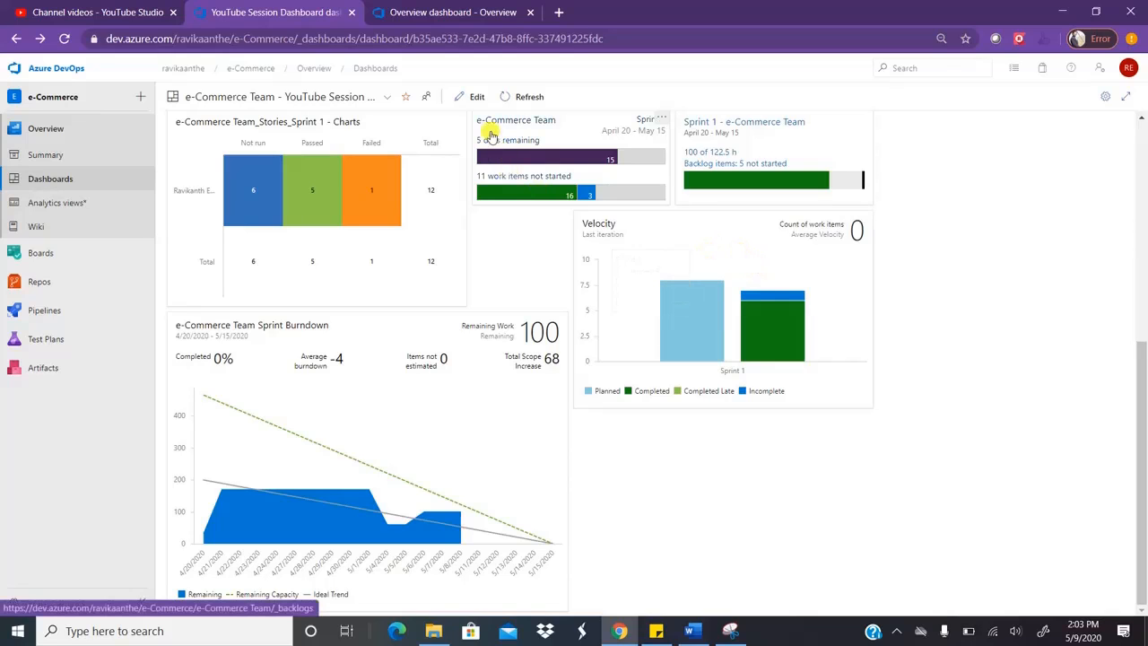
- Edit the dashboard, search the widgets for "cum", add the Cumulative Flow Diagram (CFD) widget and finish editing
{"action": "left_click", "coordinate": [463, 97]}
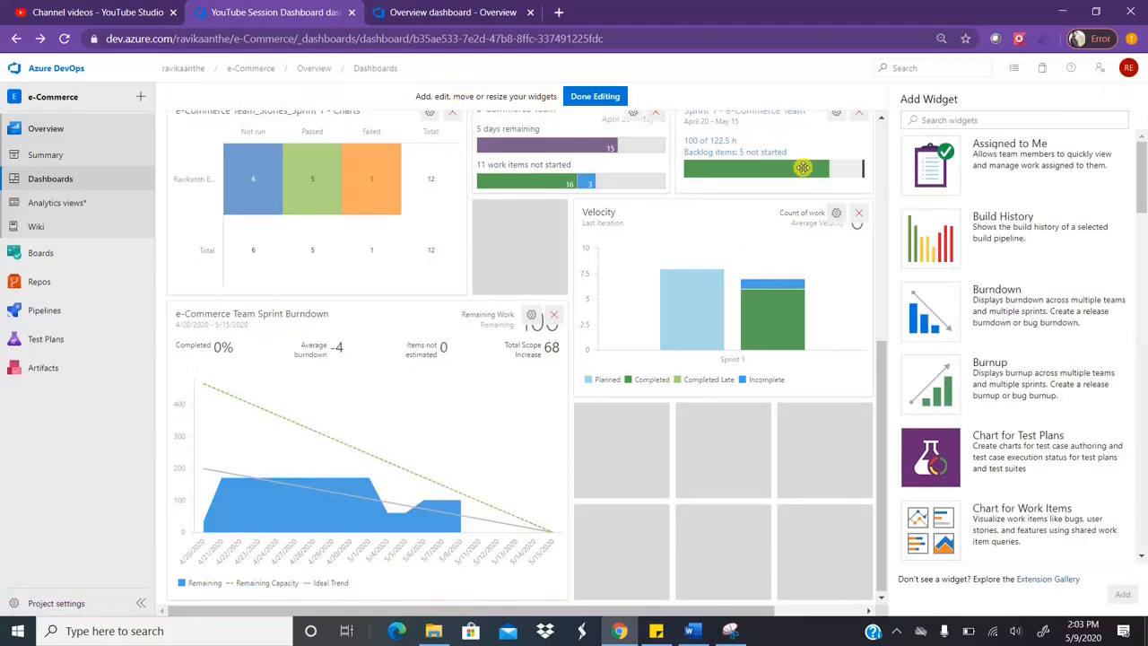
{"action": "left_click", "coordinate": [1018, 119]}
{"action": "type", "text": "cumm"}
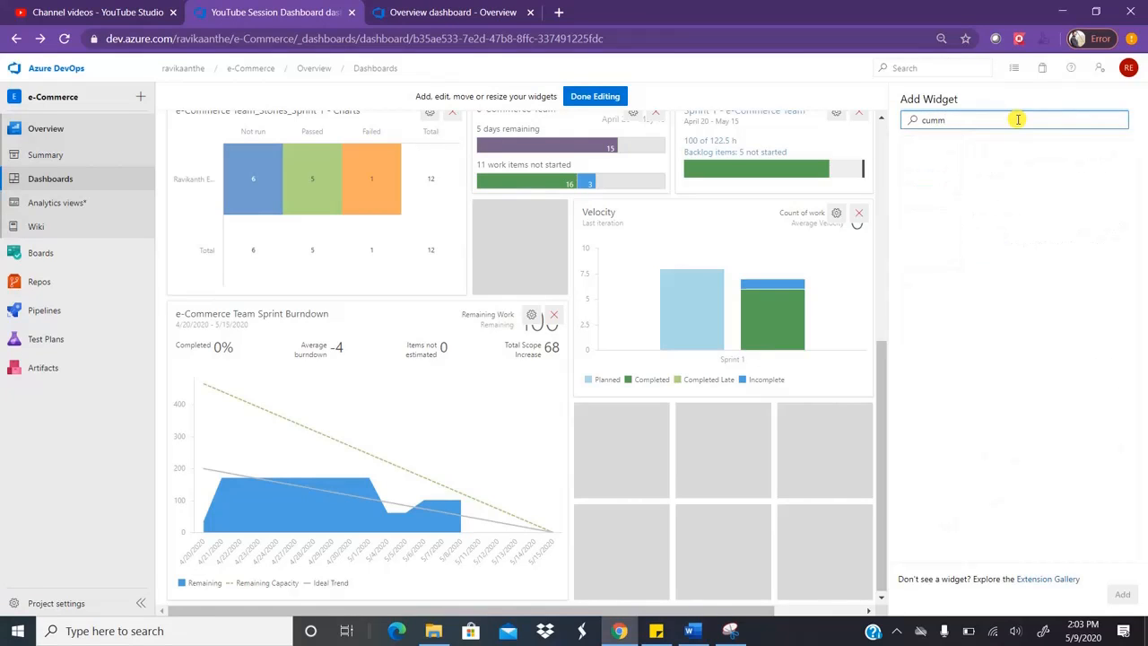
{"action": "key", "text": "BackSpace"}
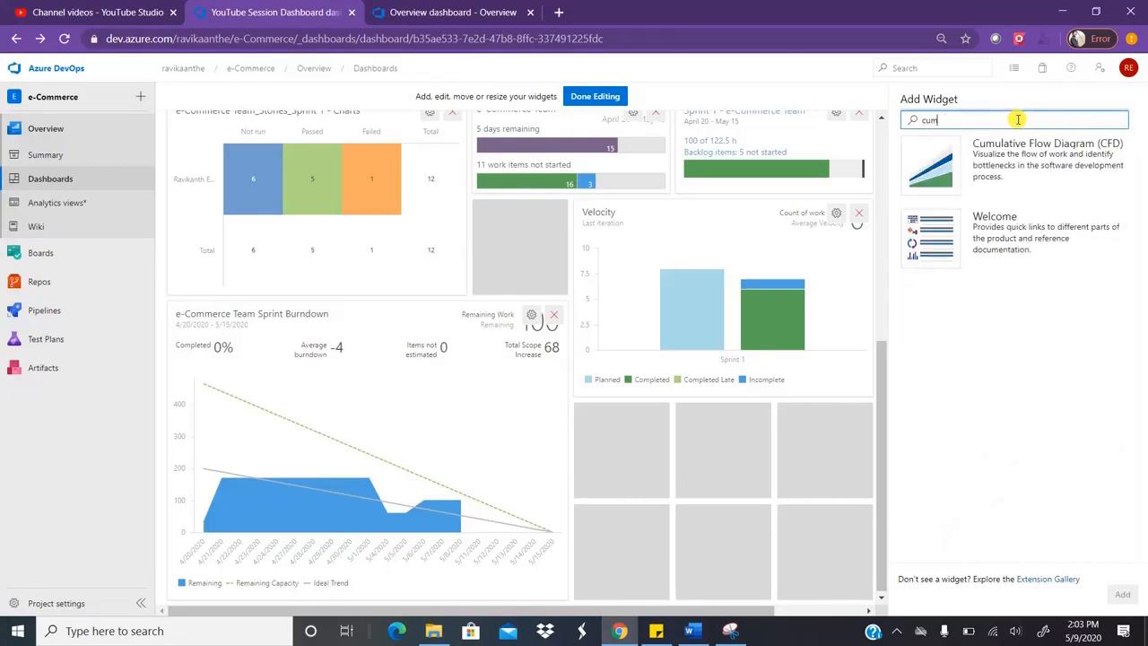
{"action": "left_click", "coordinate": [1050, 161]}
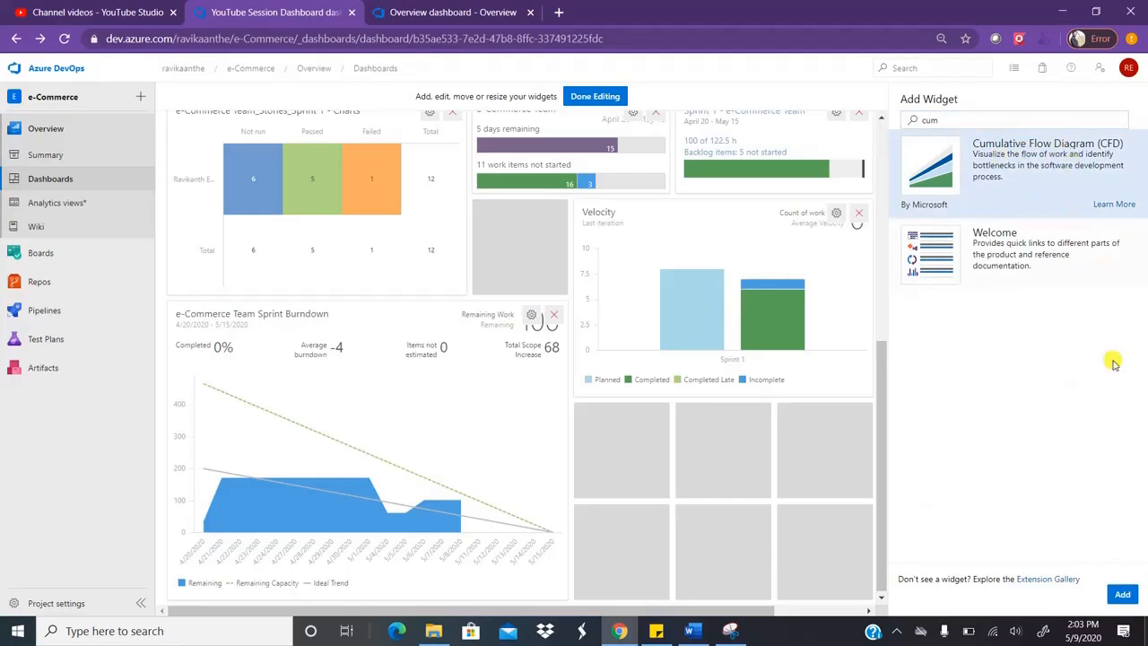
{"action": "left_click", "coordinate": [1122, 594]}
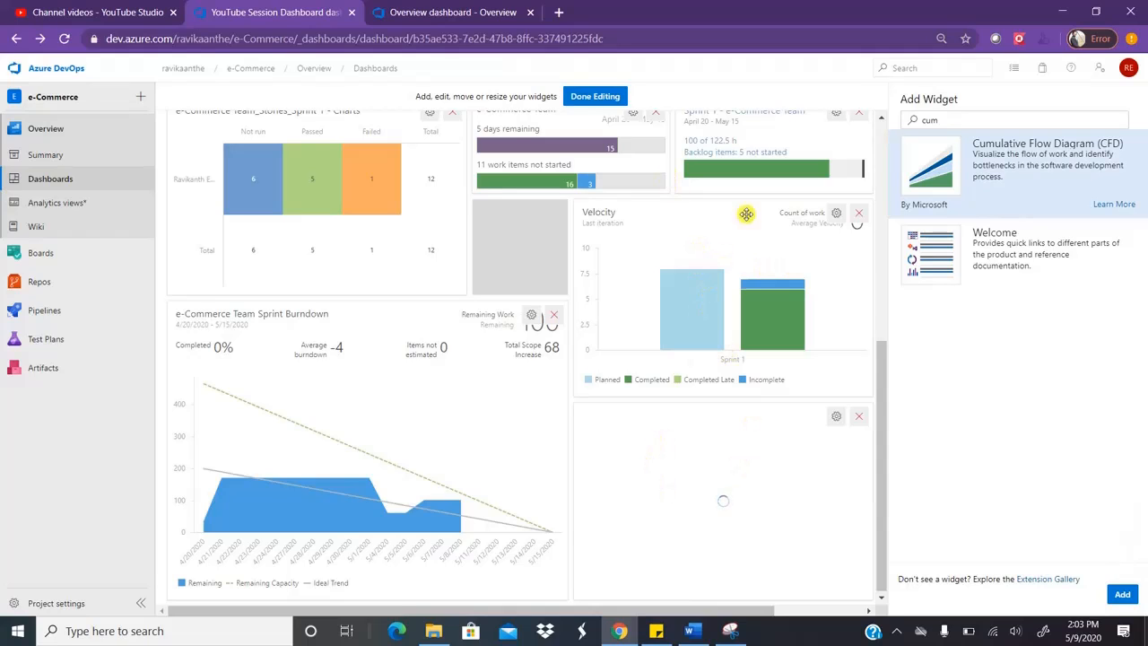
{"action": "left_click", "coordinate": [882, 598]}
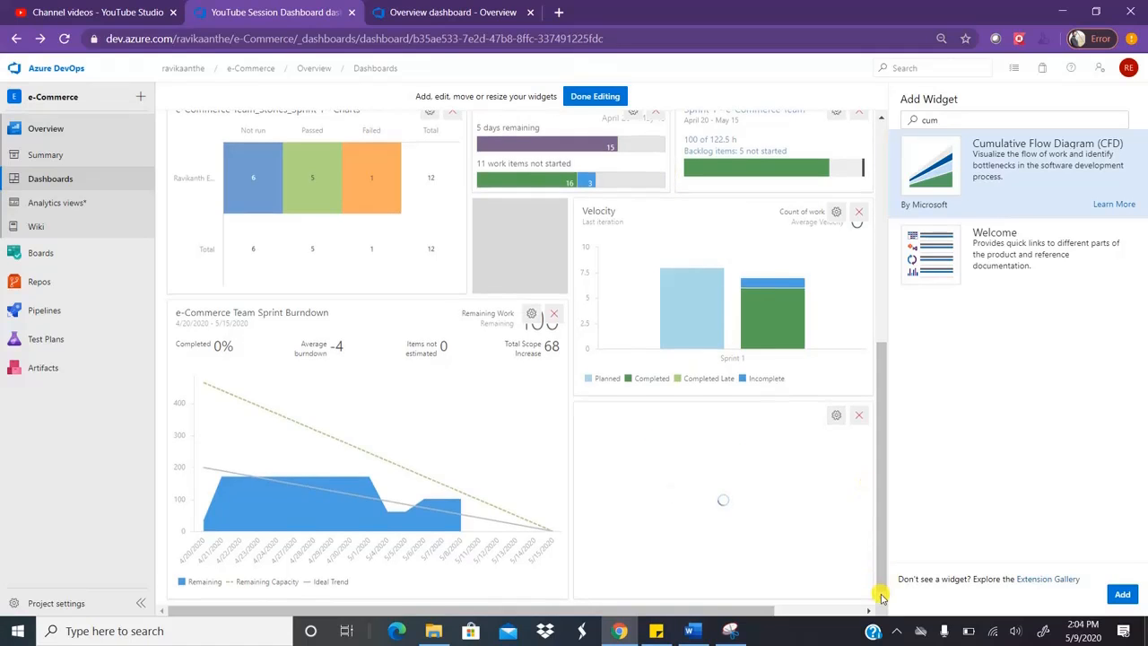
{"action": "left_click", "coordinate": [585, 97]}
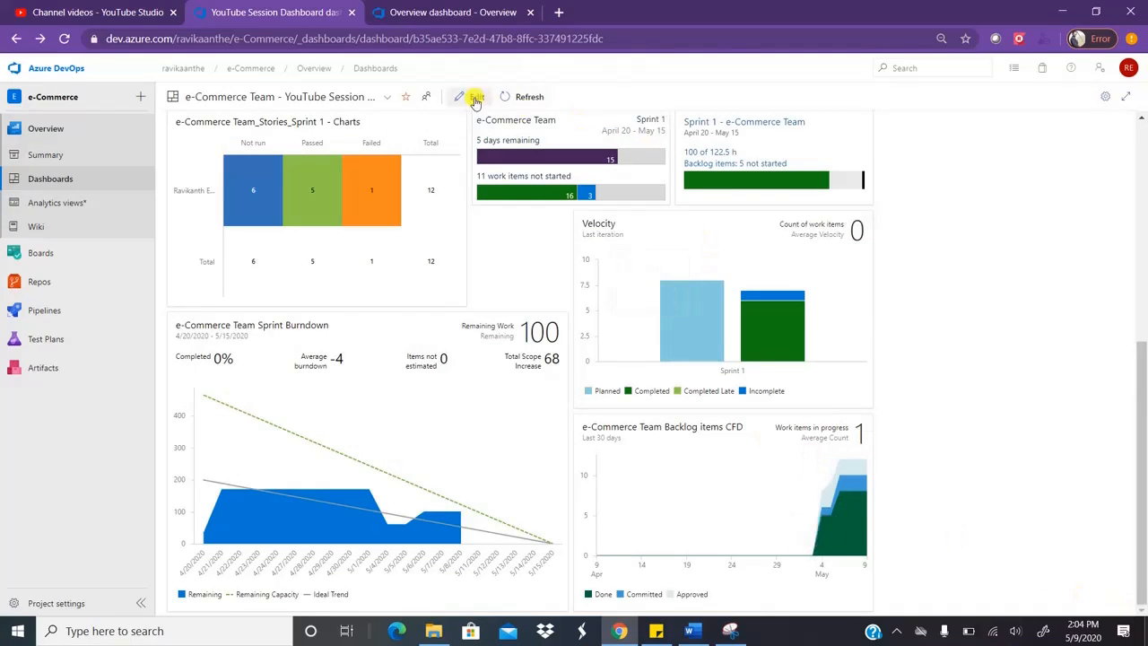
- Configure the Cumulative Flow Diagram widget to use the start date 4/9/2020 instead of a rolling period, save it and finish editing the dashboard
{"action": "left_click", "coordinate": [474, 96]}
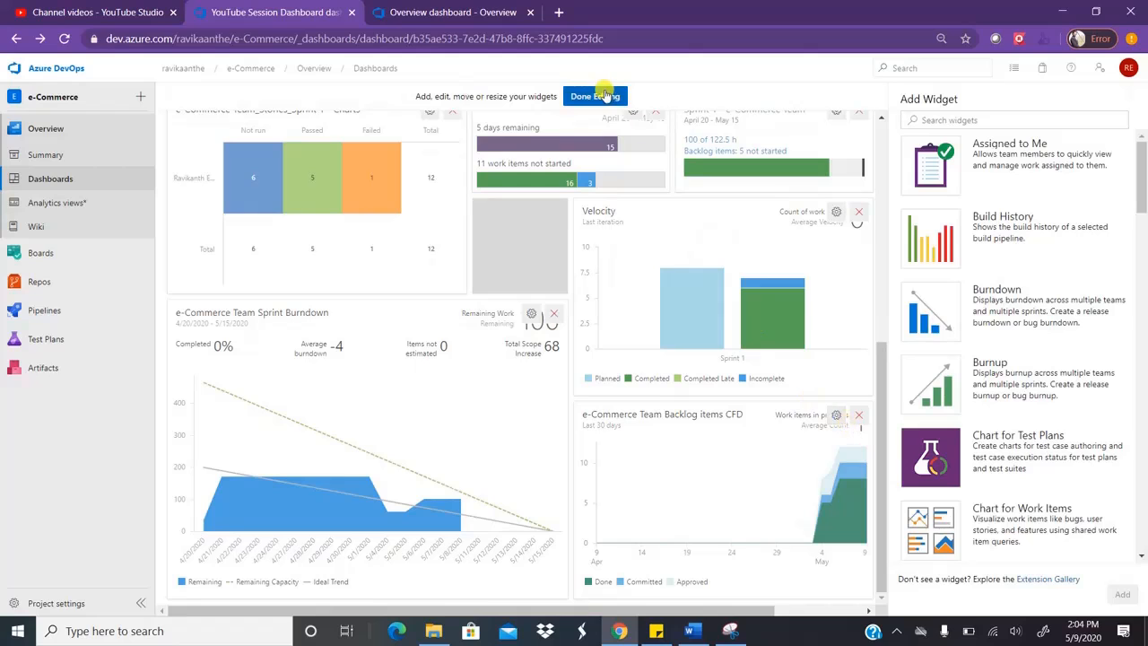
{"action": "left_click", "coordinate": [836, 415]}
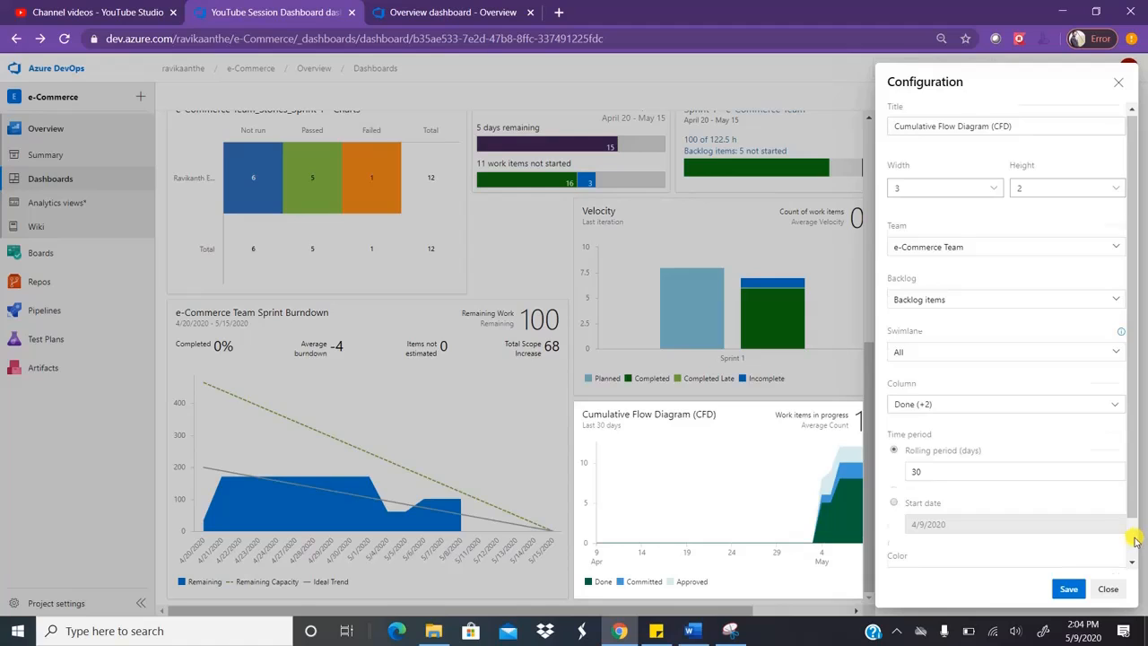
{"action": "scroll", "coordinate": [1132, 538], "scroll_direction": "down", "scroll_amount": 1}
{"action": "left_click", "coordinate": [894, 458]}
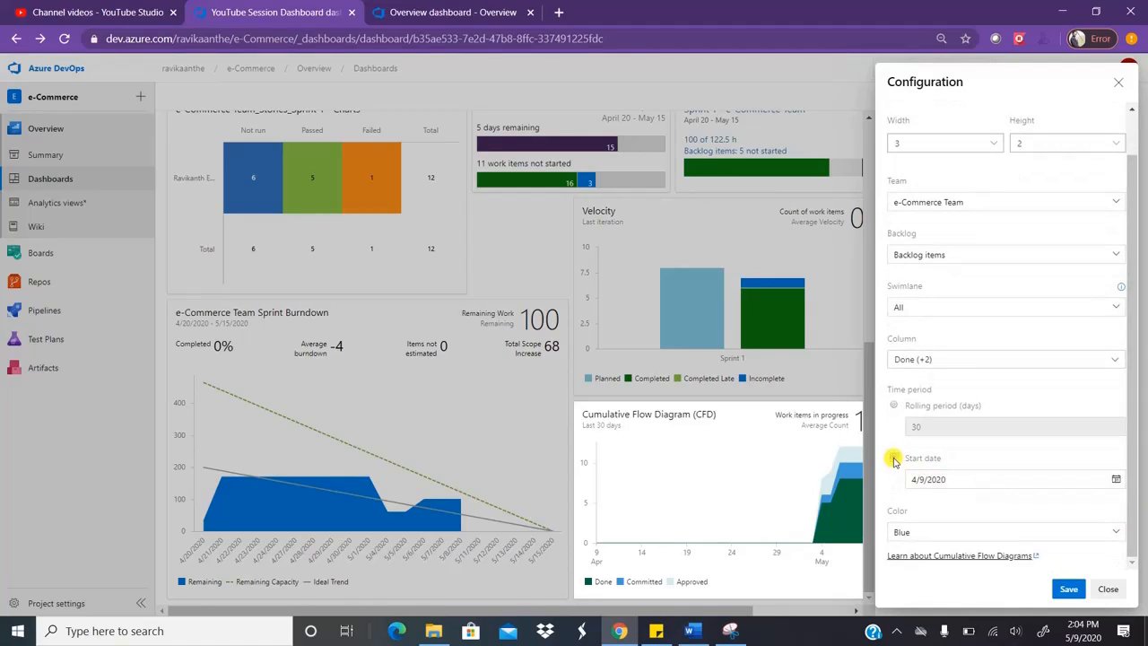
{"action": "left_click", "coordinate": [1114, 479]}
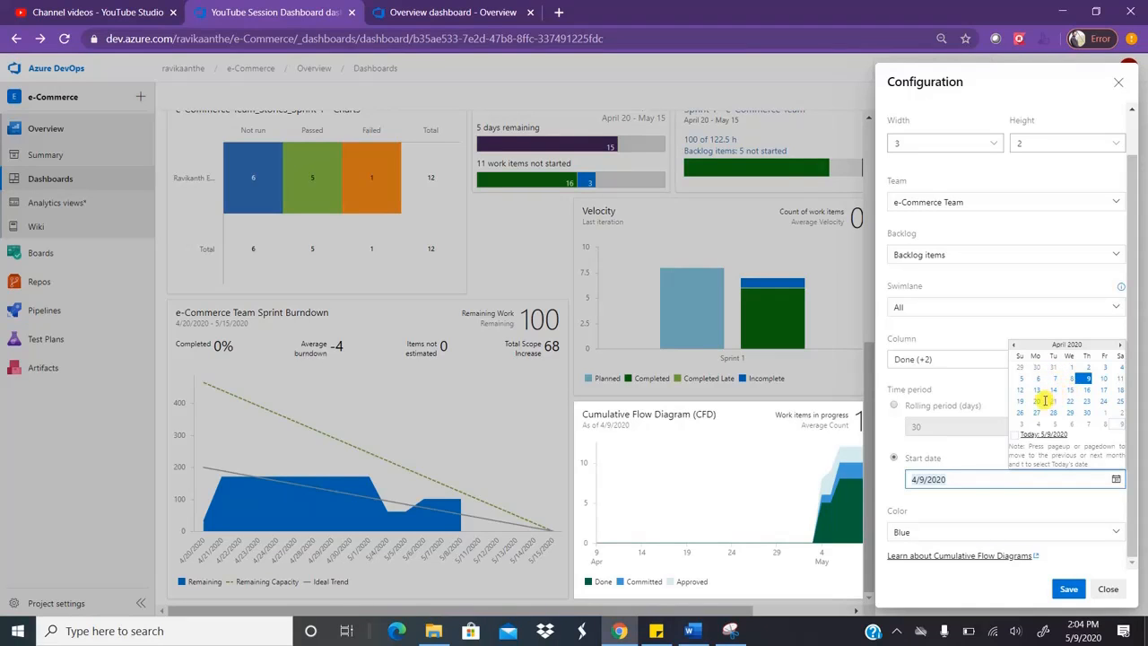
{"action": "left_click", "coordinate": [1068, 588]}
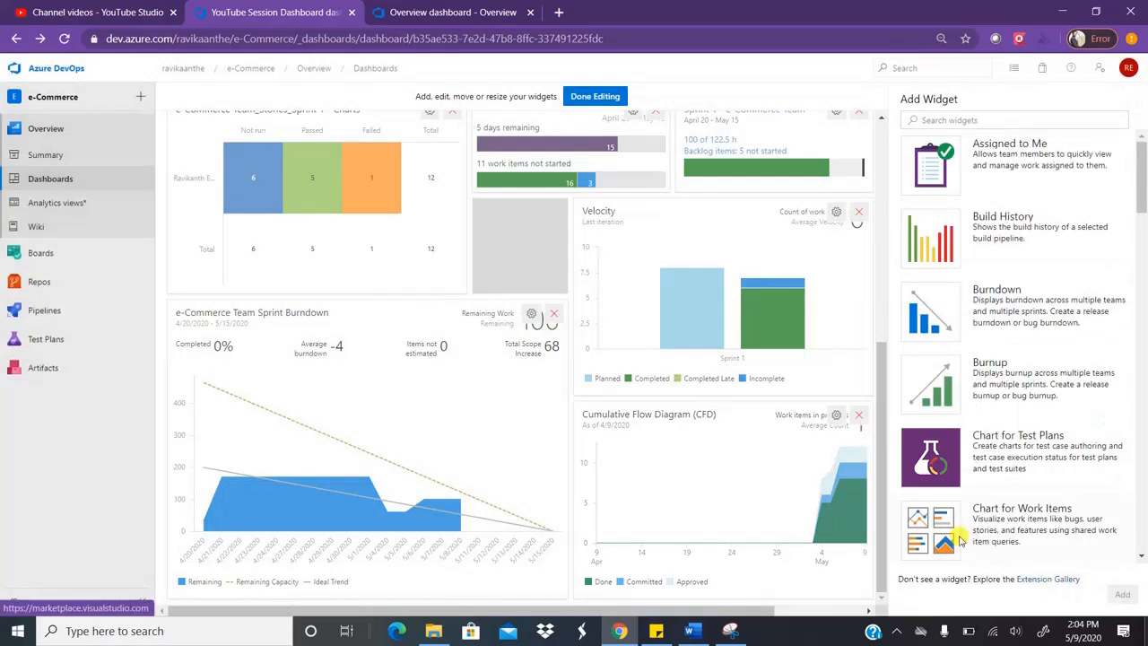
{"action": "left_click", "coordinate": [595, 97]}
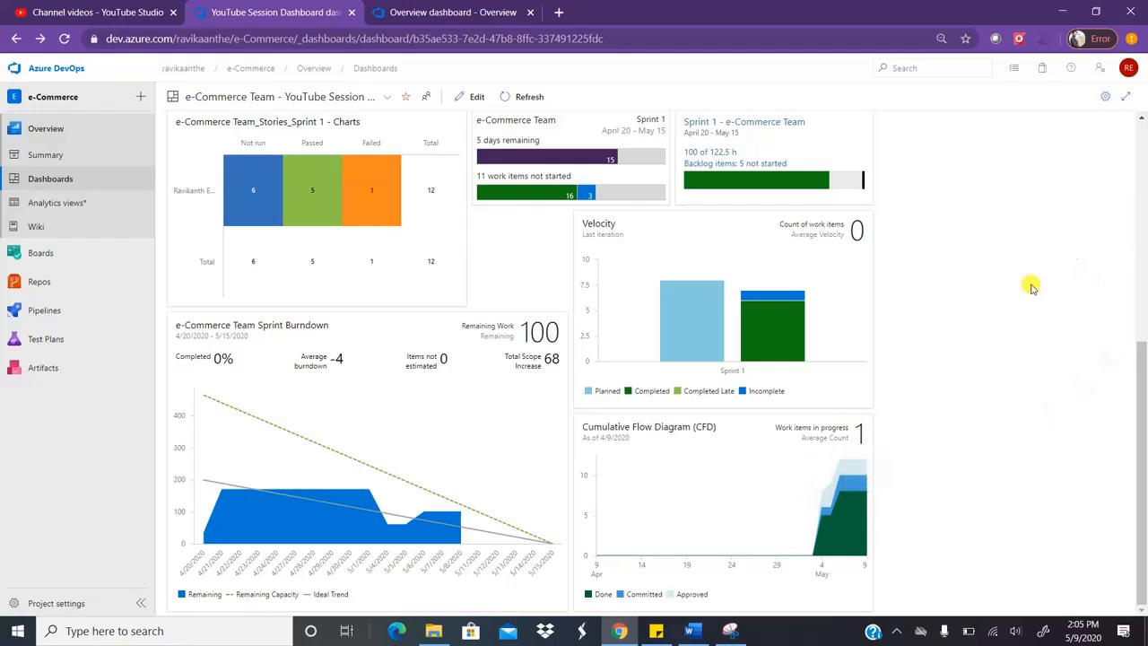
- Examine all the dashboard's widgets in full-screen mode, then return to the normal view
{"action": "left_click", "coordinate": [1144, 172]}
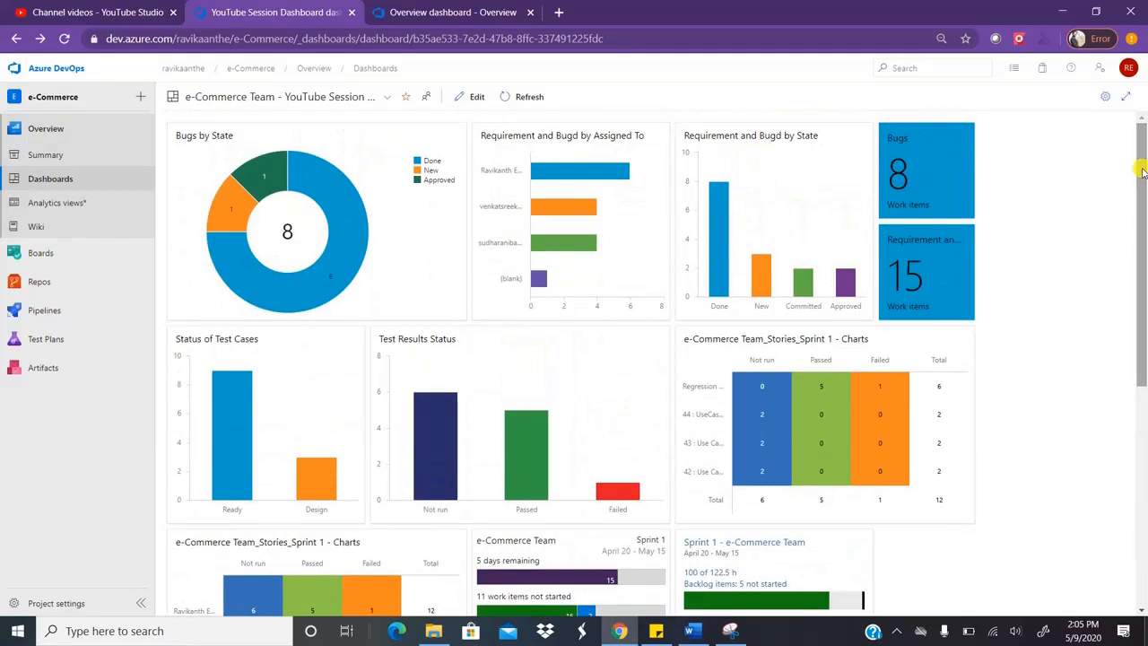
{"action": "left_click", "coordinate": [1127, 96]}
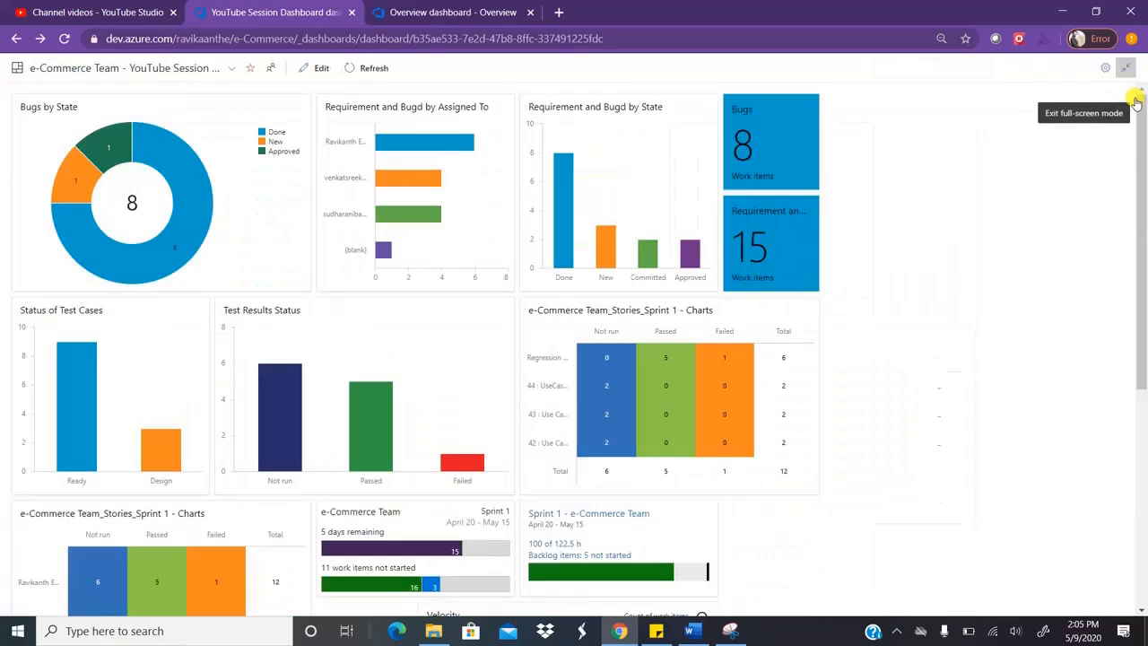
{"action": "left_click", "coordinate": [1144, 538]}
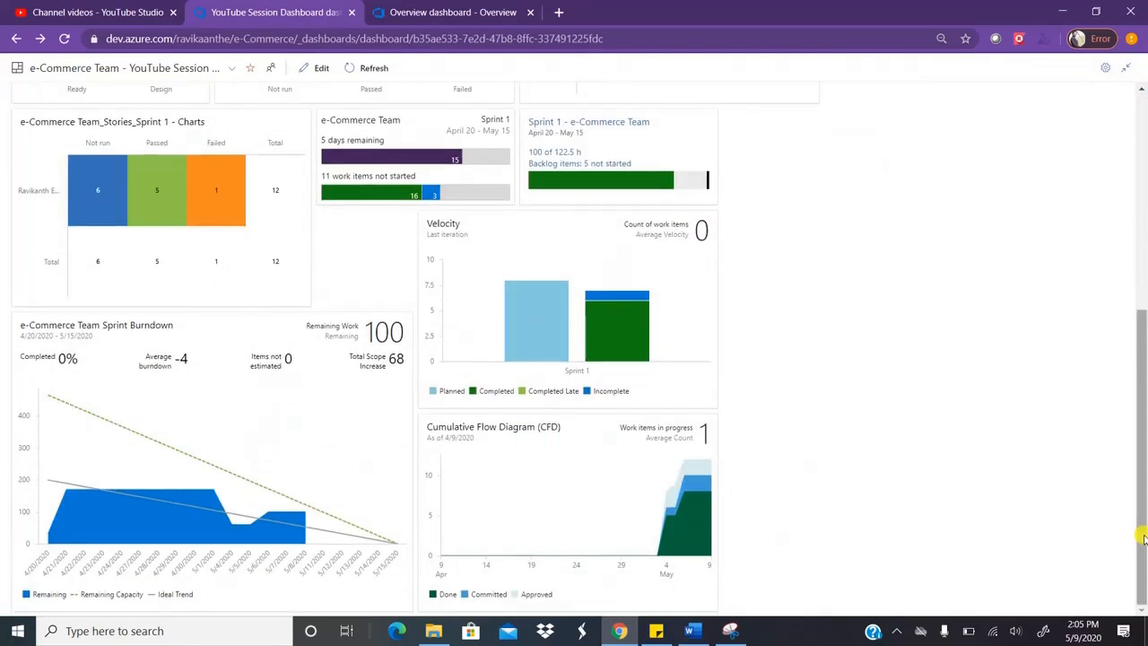
{"action": "left_click", "coordinate": [1144, 139]}
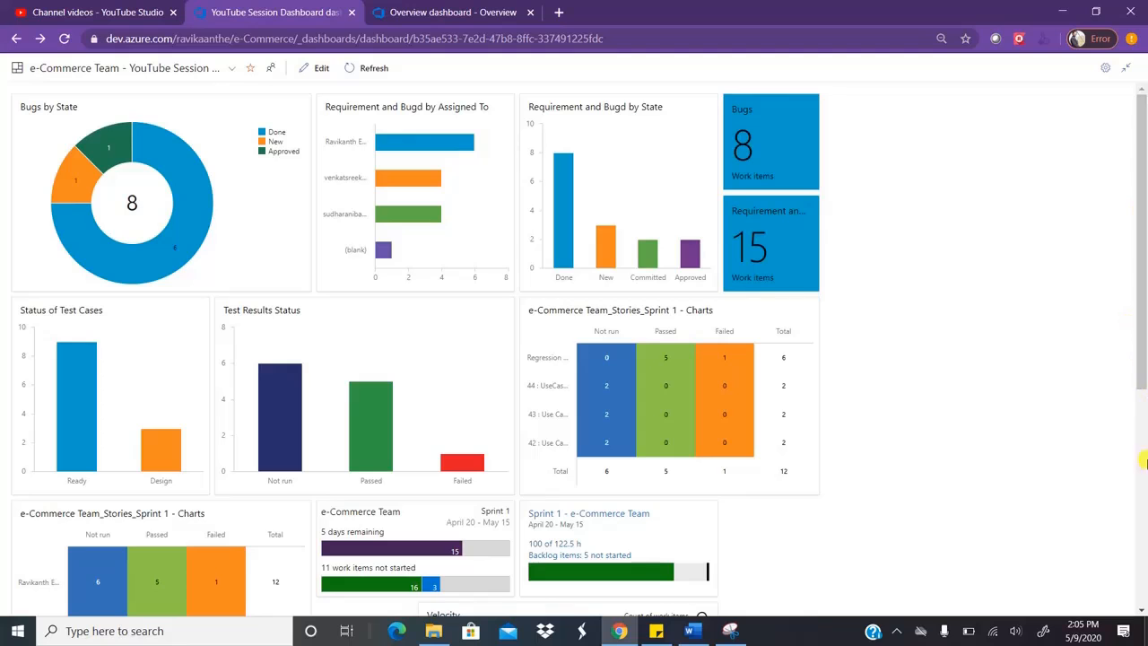
{"action": "scroll", "coordinate": [1141, 596], "scroll_direction": "down", "scroll_amount": 5}
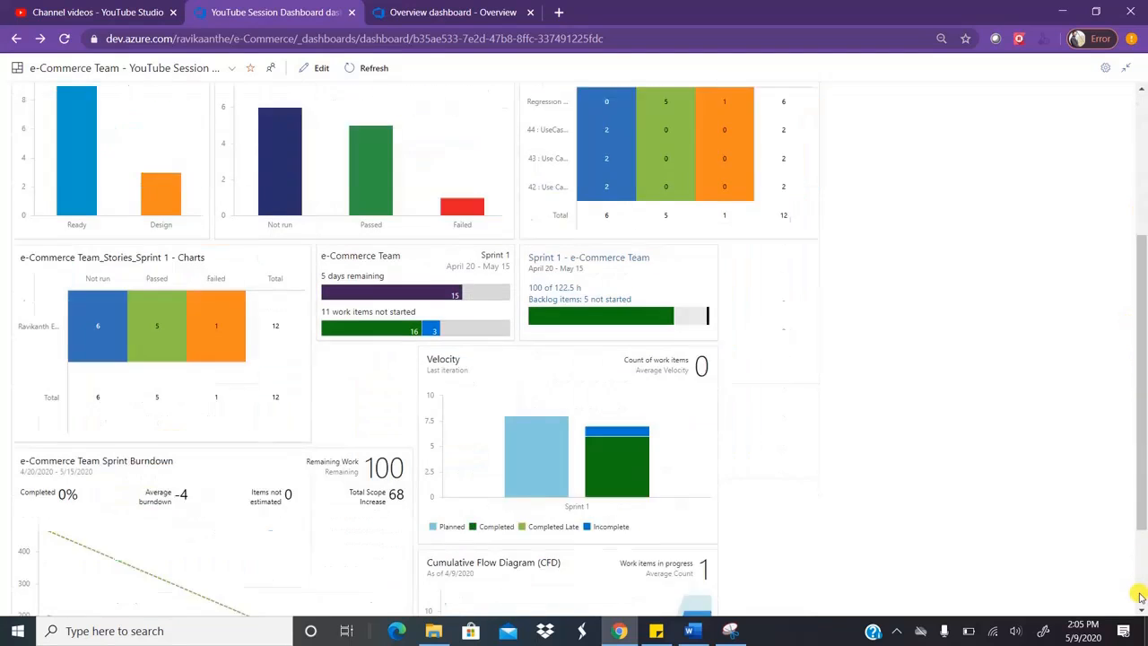
{"action": "left_click", "coordinate": [1141, 139]}
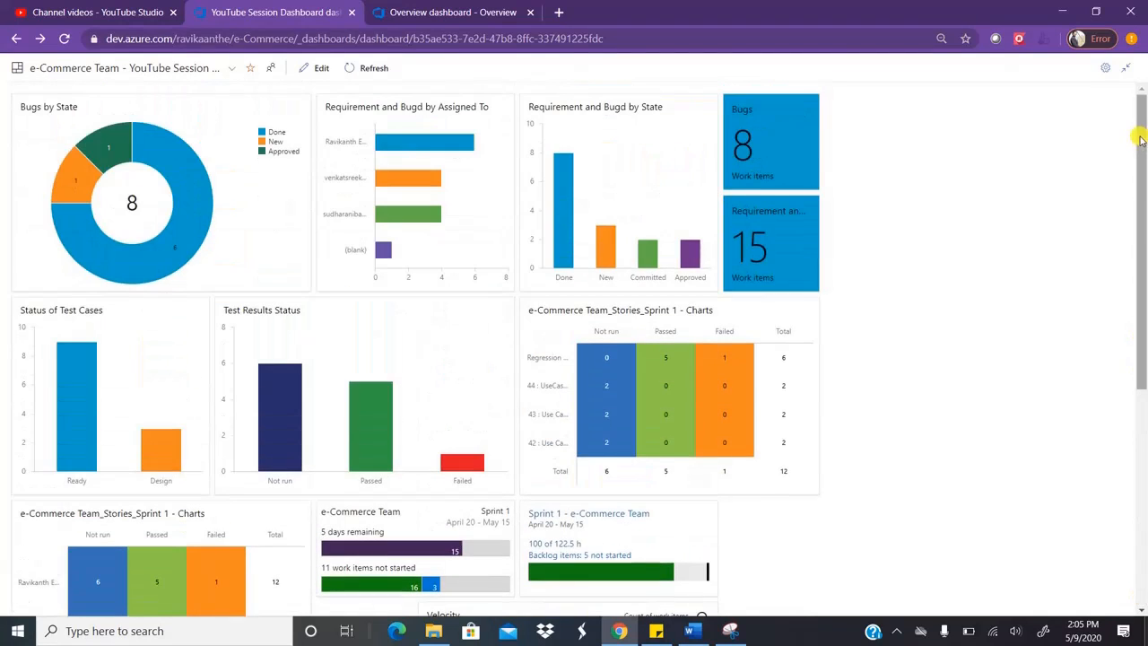
{"action": "left_click", "coordinate": [1126, 69]}
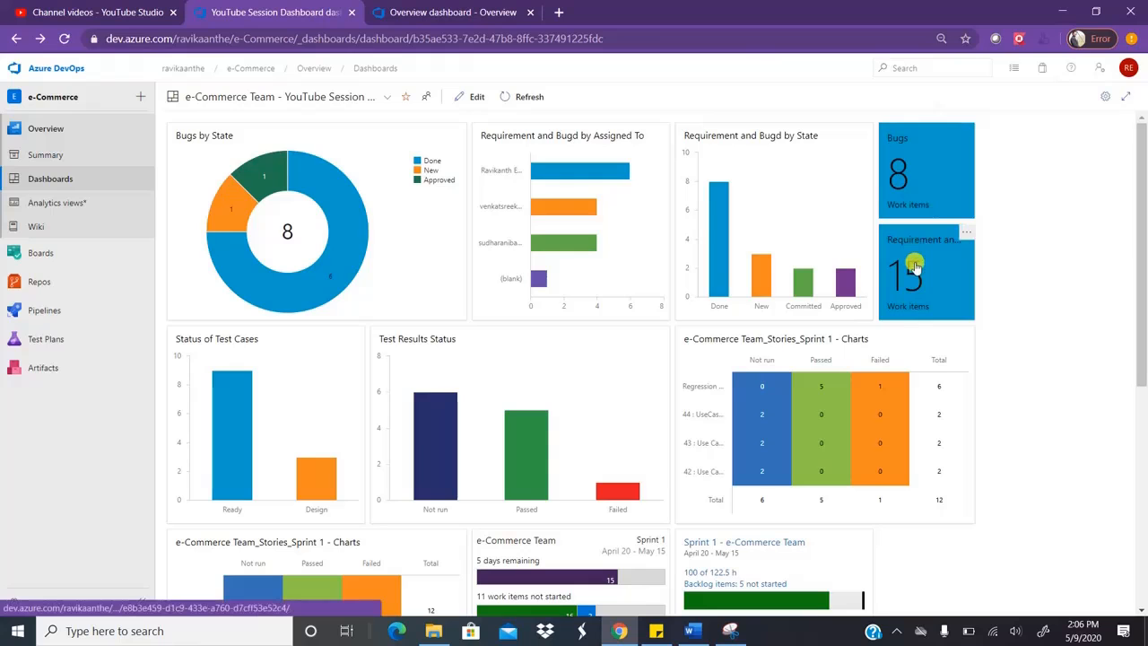
{"action": "left_click", "coordinate": [1125, 96]}
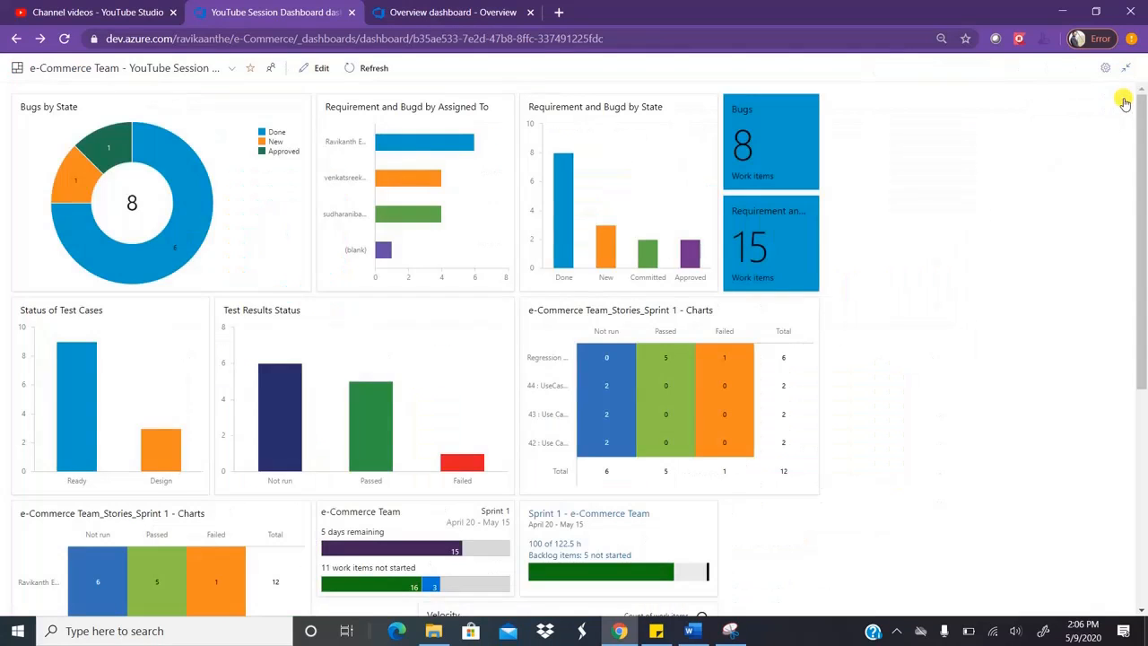
{"action": "left_click", "coordinate": [1126, 69]}
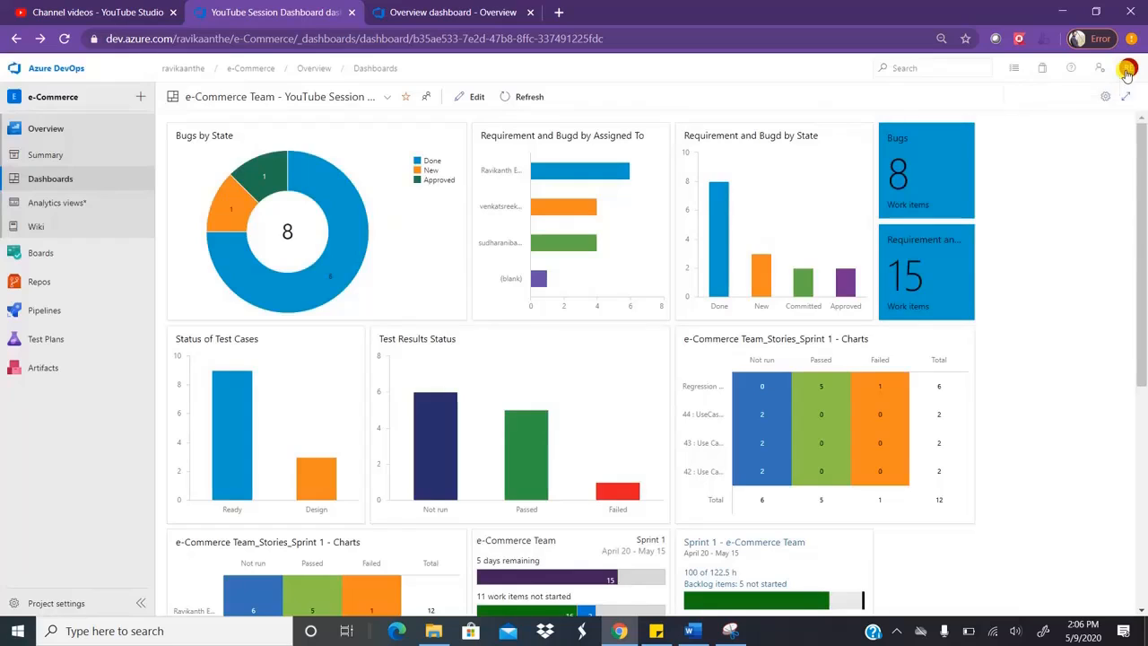
- Edit the dashboard layout, moving Bugs by State to the second row and shifting both Requirement and Bugd charts and the Regression test chart left
{"action": "left_click", "coordinate": [473, 100]}
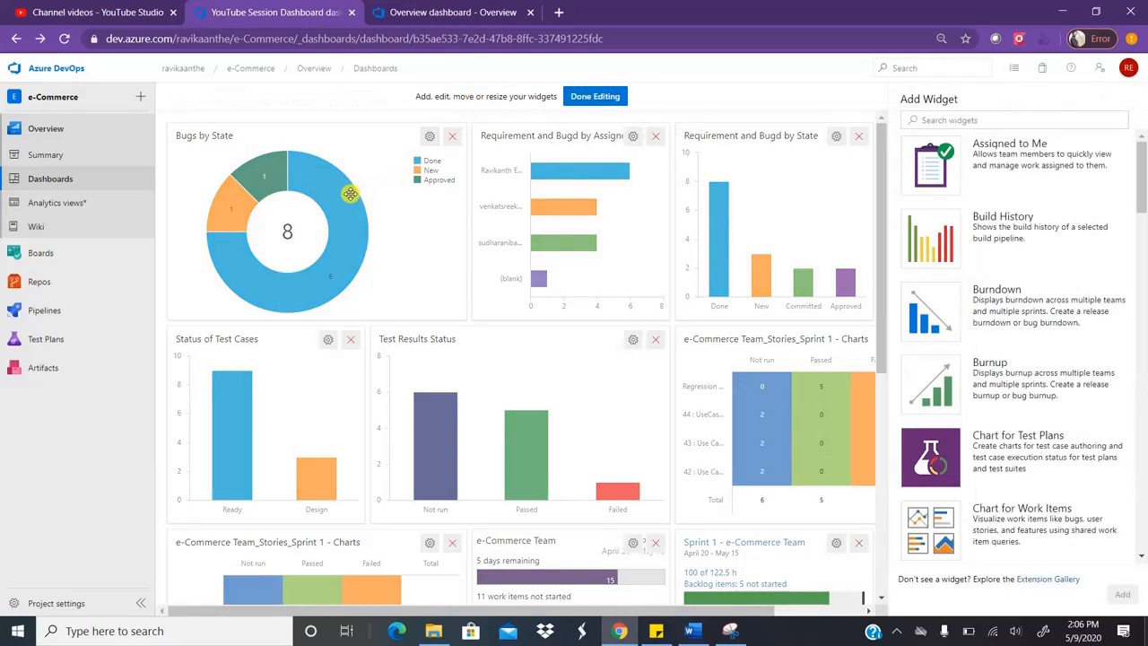
{"action": "left_click_drag", "start_coordinate": [350, 193], "coordinate": [365, 405]}
{"action": "left_click_drag", "start_coordinate": [584, 208], "coordinate": [485, 209]}
{"action": "left_click_drag", "start_coordinate": [728, 188], "coordinate": [627, 190]}
{"action": "left_click_drag", "start_coordinate": [762, 359], "coordinate": [554, 360]}
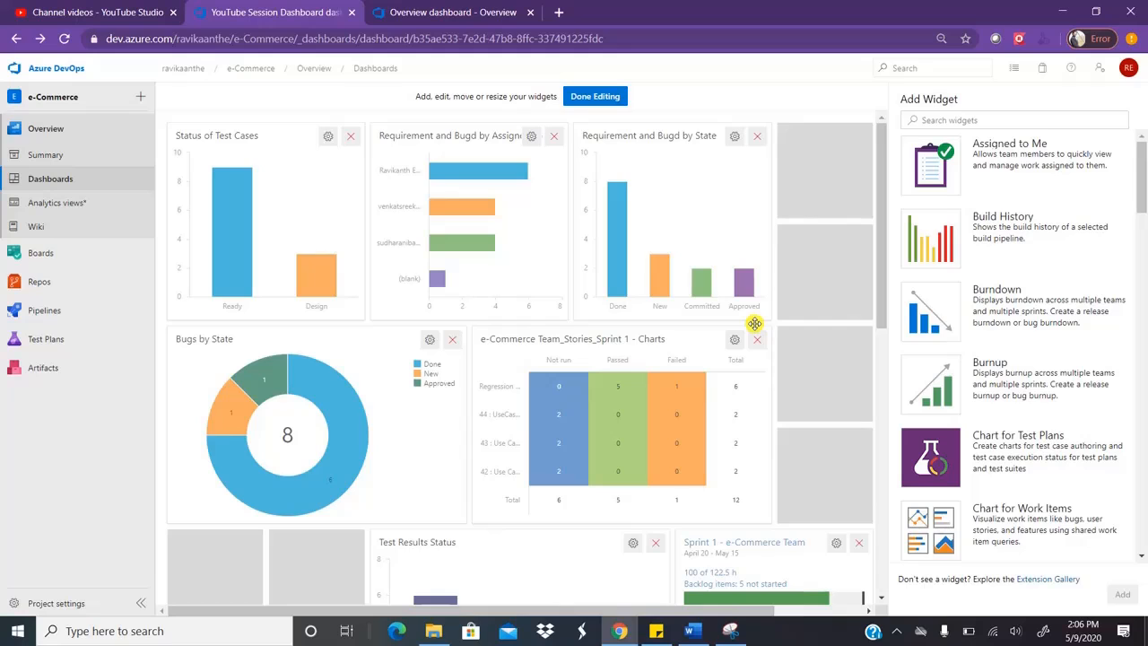
- Move the Test Results Status widget to the start of the third row, finish editing and review the rearranged dashboard
{"action": "left_click_drag", "start_coordinate": [484, 559], "coordinate": [283, 558]}
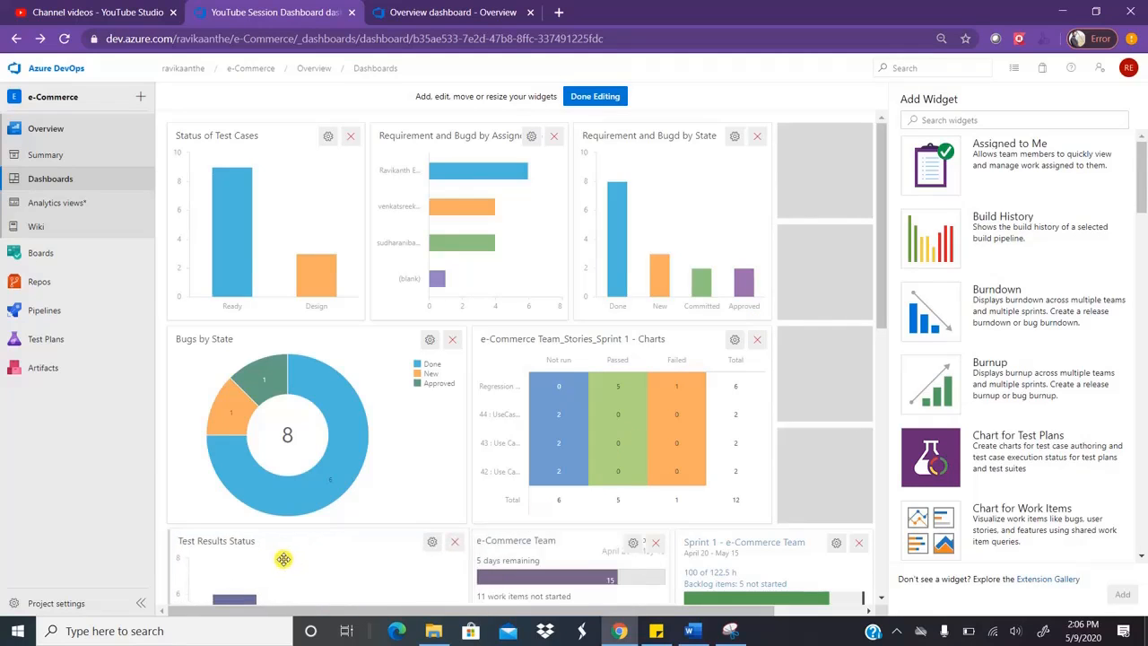
{"action": "left_click", "coordinate": [594, 96]}
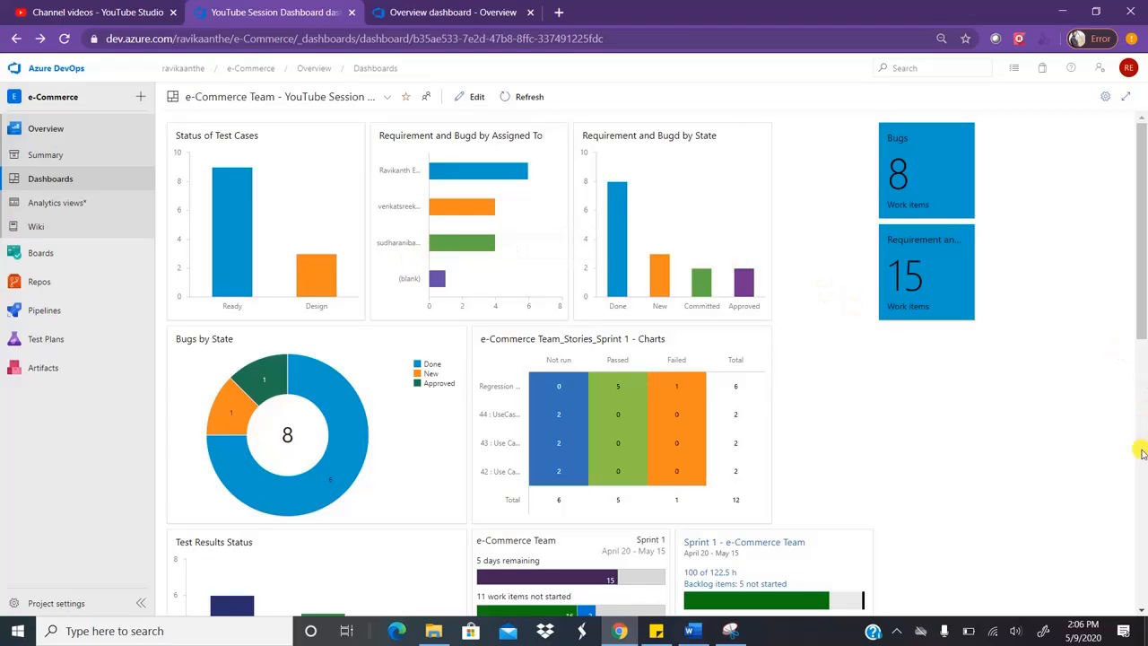
{"action": "scroll", "coordinate": [1142, 464], "scroll_direction": "down", "scroll_amount": 3}
{"action": "scroll", "coordinate": [1142, 464], "scroll_direction": "down", "scroll_amount": 2}
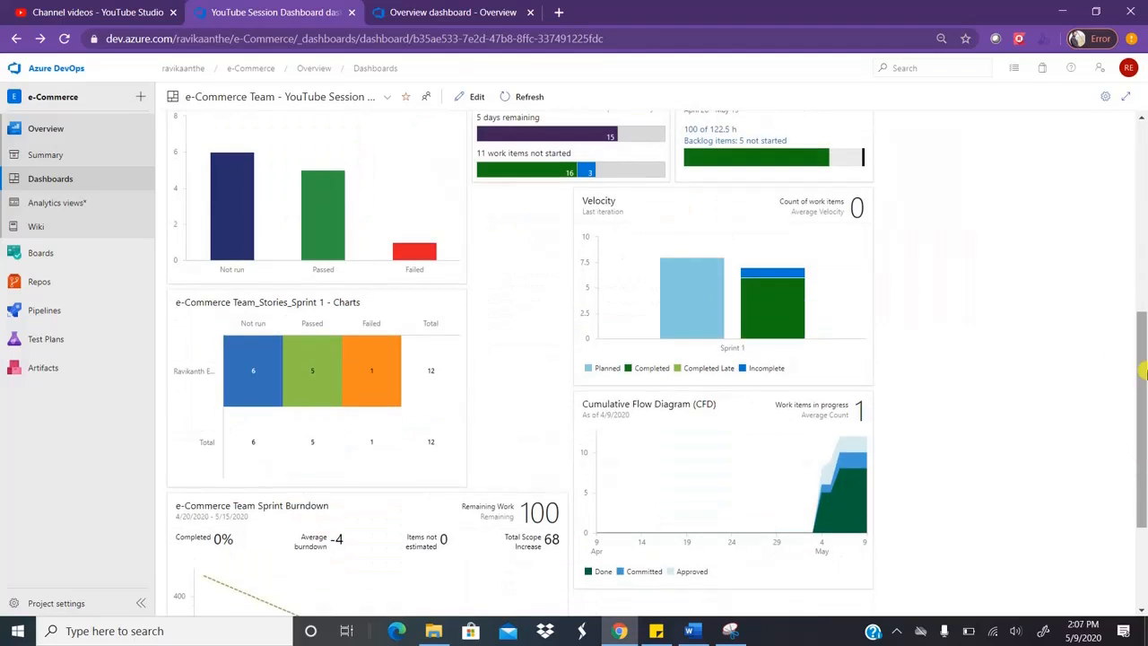
{"action": "scroll", "coordinate": [1136, 210], "scroll_direction": "up", "scroll_amount": 5}
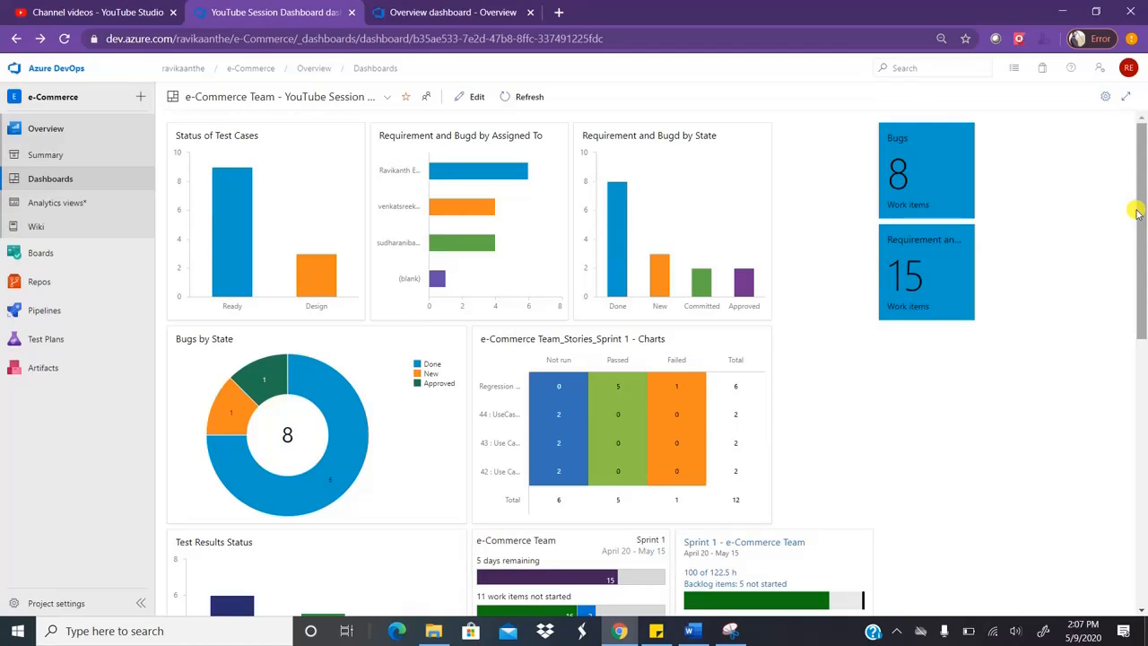
{"action": "left_click", "coordinate": [897, 630]}
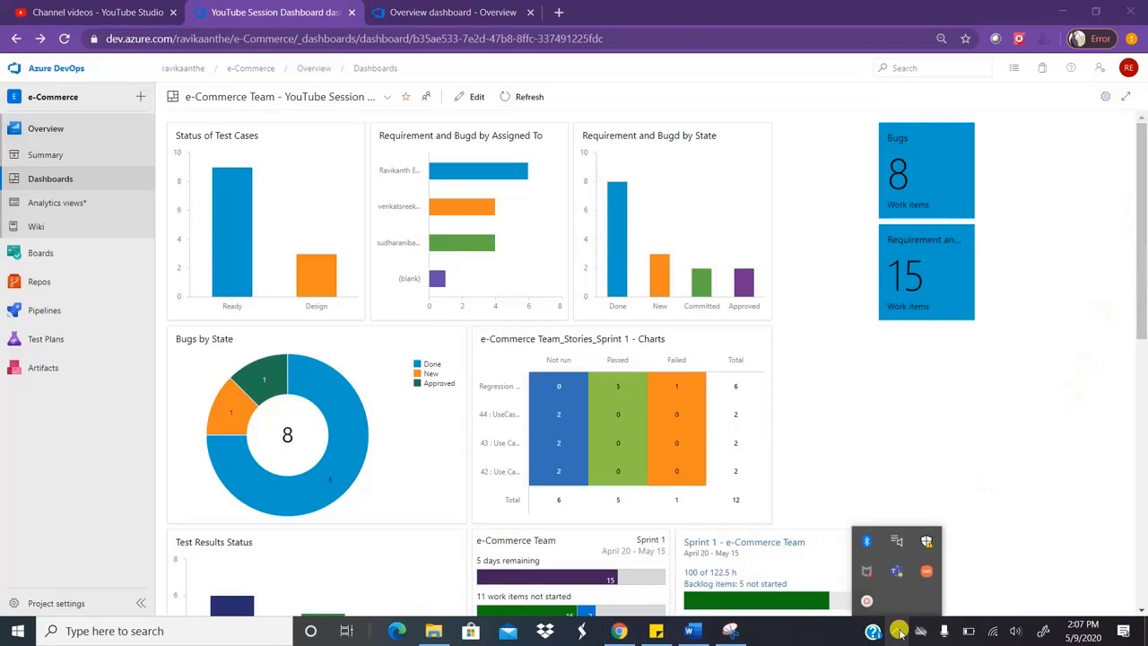
{"action": "left_click", "coordinate": [873, 602]}
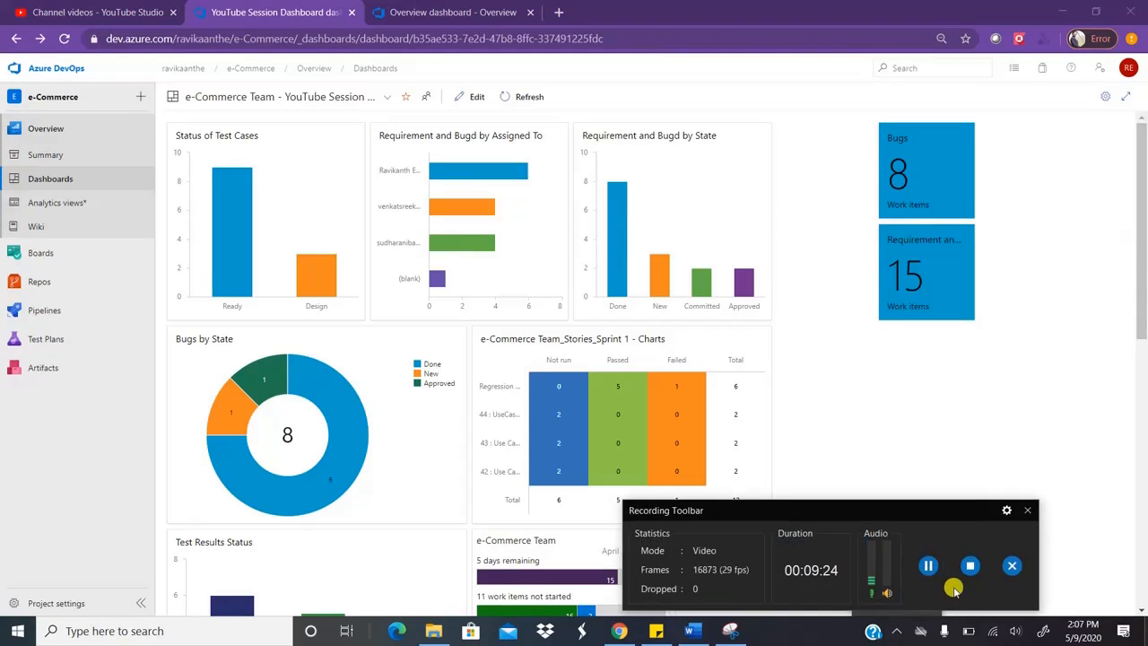
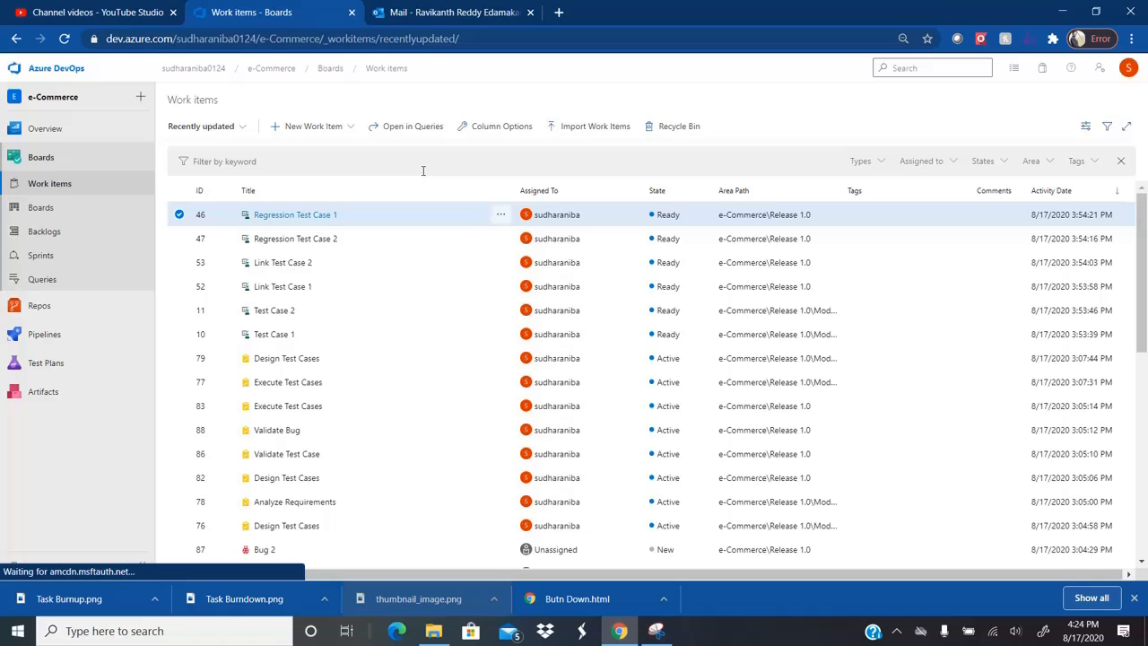
- Open the e-Commerce project's dashboards, view the burndown and burnup agenda in Snipping Tool, then return to the Overview dashboard
{"action": "mouse_move", "coordinate": [106, 137]}
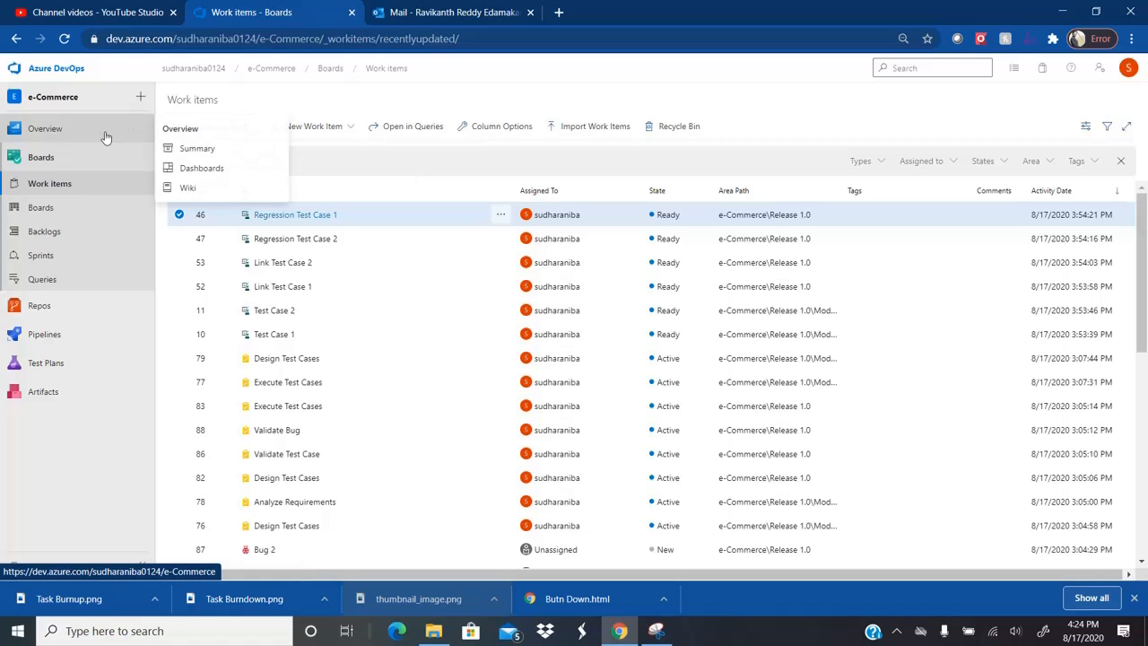
{"action": "left_click", "coordinate": [255, 176]}
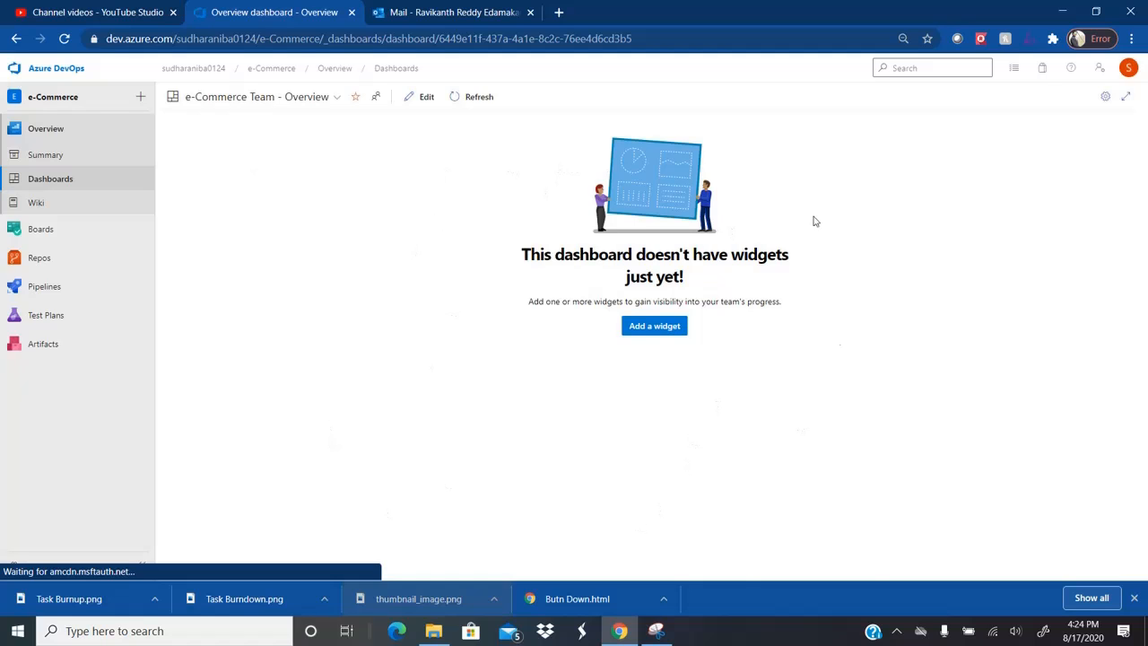
{"action": "left_click", "coordinate": [655, 632]}
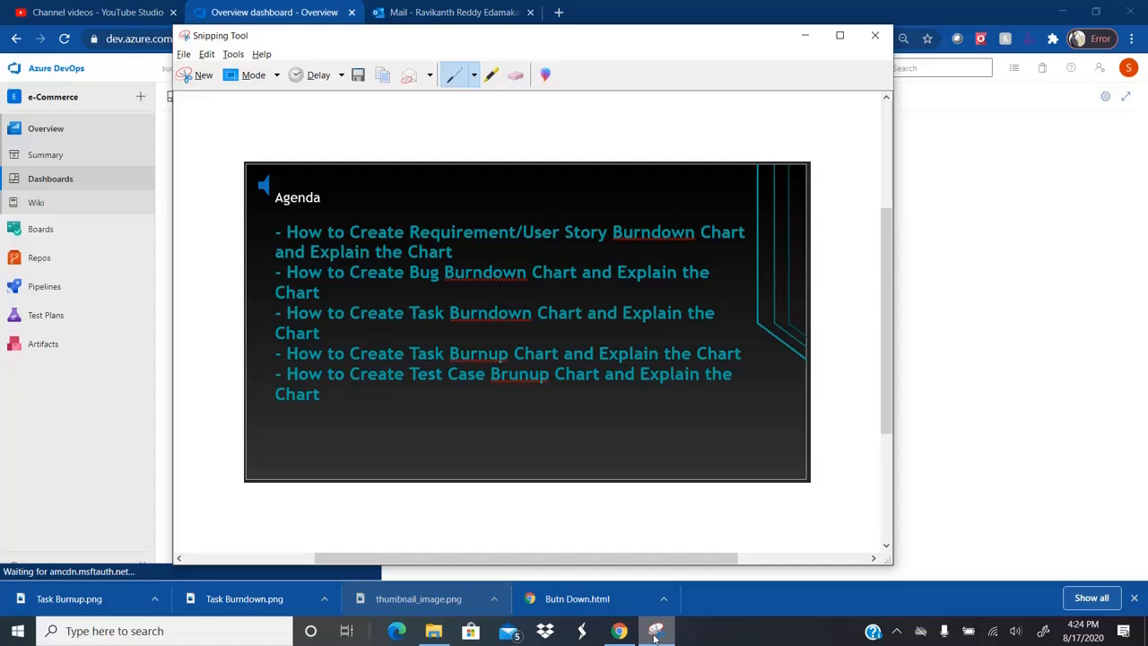
{"action": "left_click", "coordinate": [655, 632]}
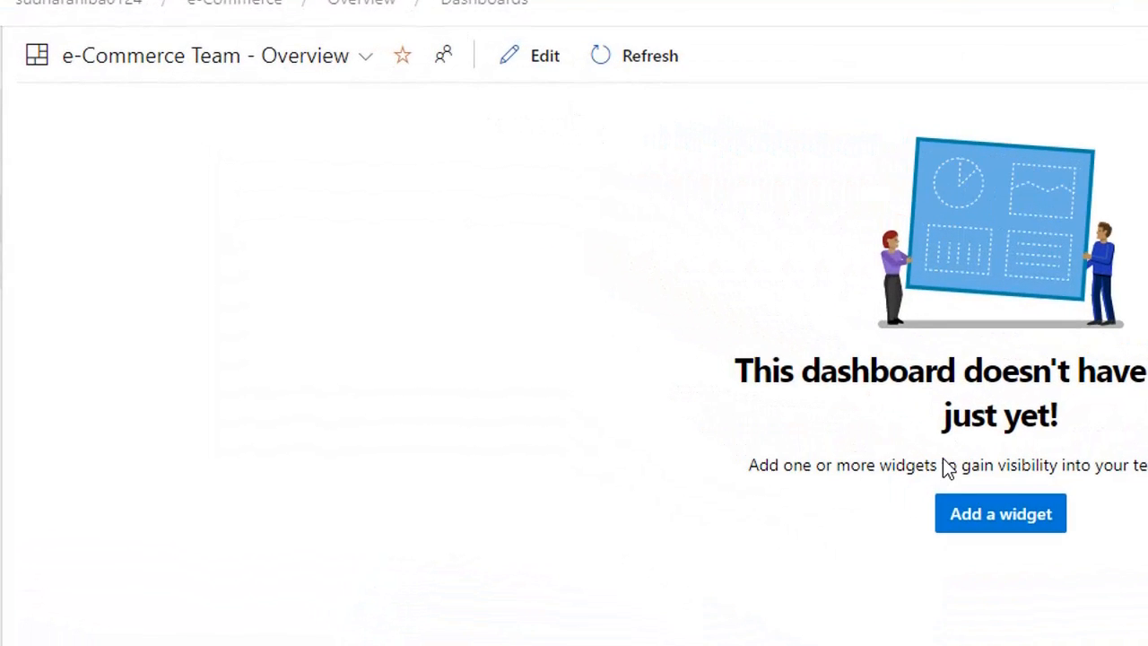
- Add a Burndown widget to the empty Overview dashboard
{"action": "left_click", "coordinate": [1021, 526]}
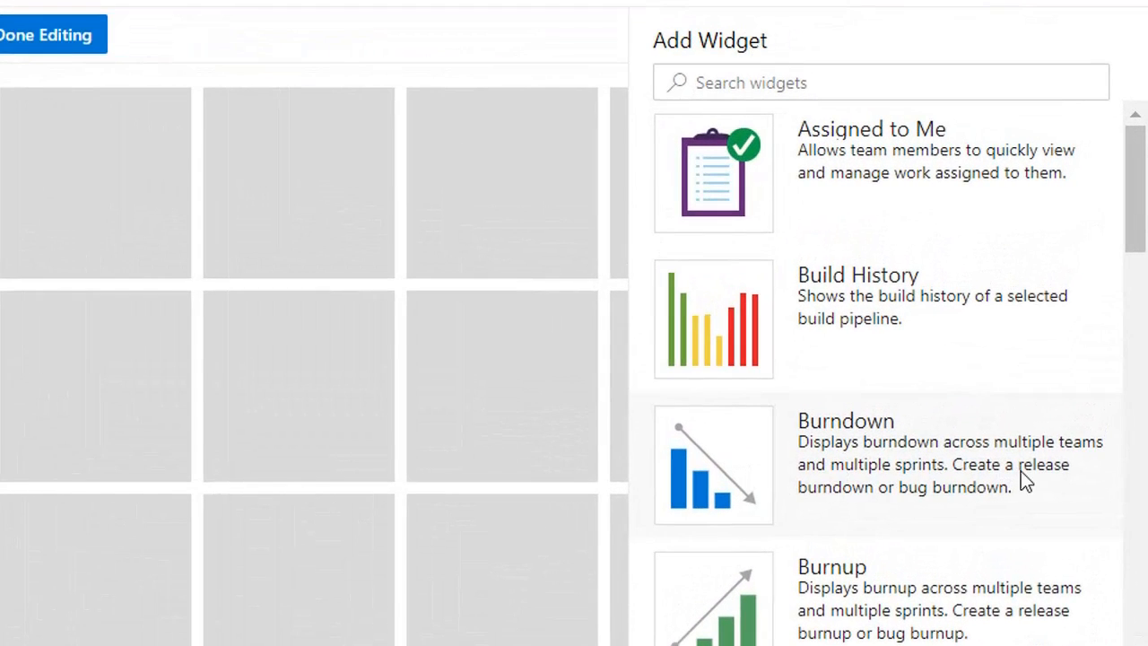
{"action": "left_click", "coordinate": [918, 476]}
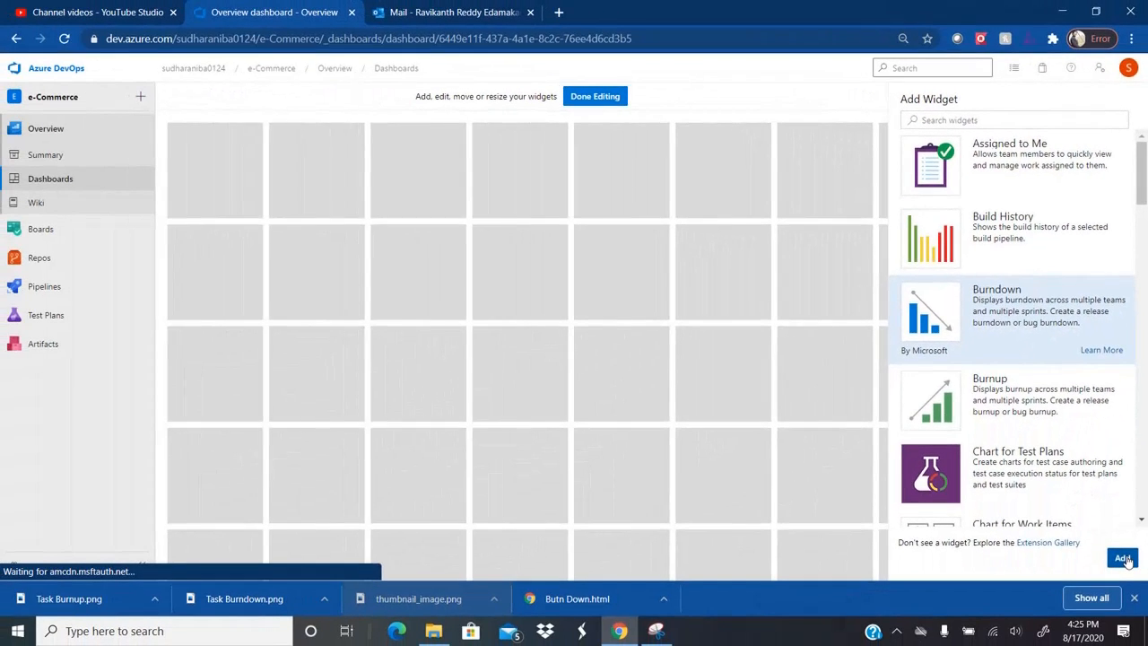
{"action": "left_click", "coordinate": [1123, 558]}
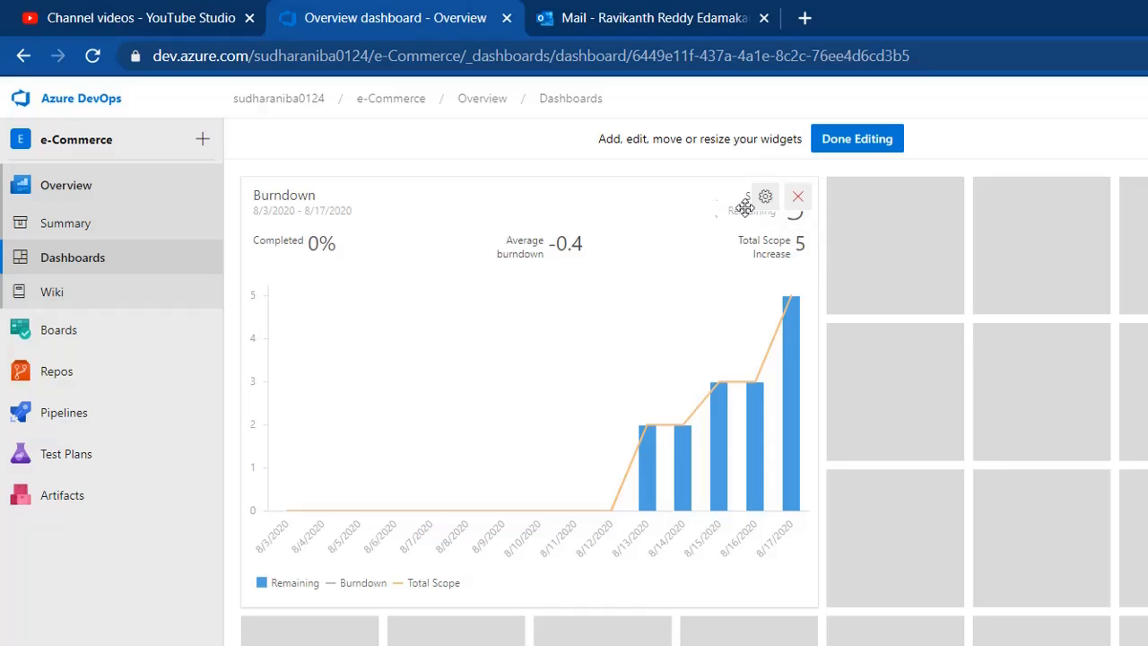
- Open the Burndown widget's configuration and change its title to "User Story Burndown"
{"action": "left_click", "coordinate": [766, 201]}
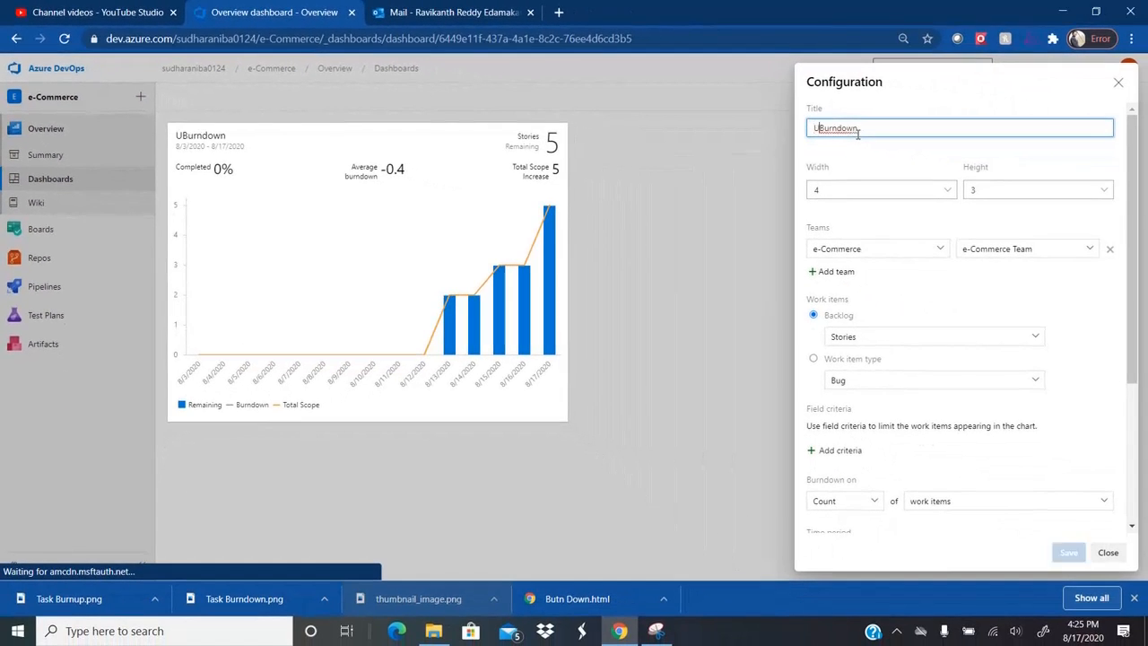
{"action": "type", "text": "User"}
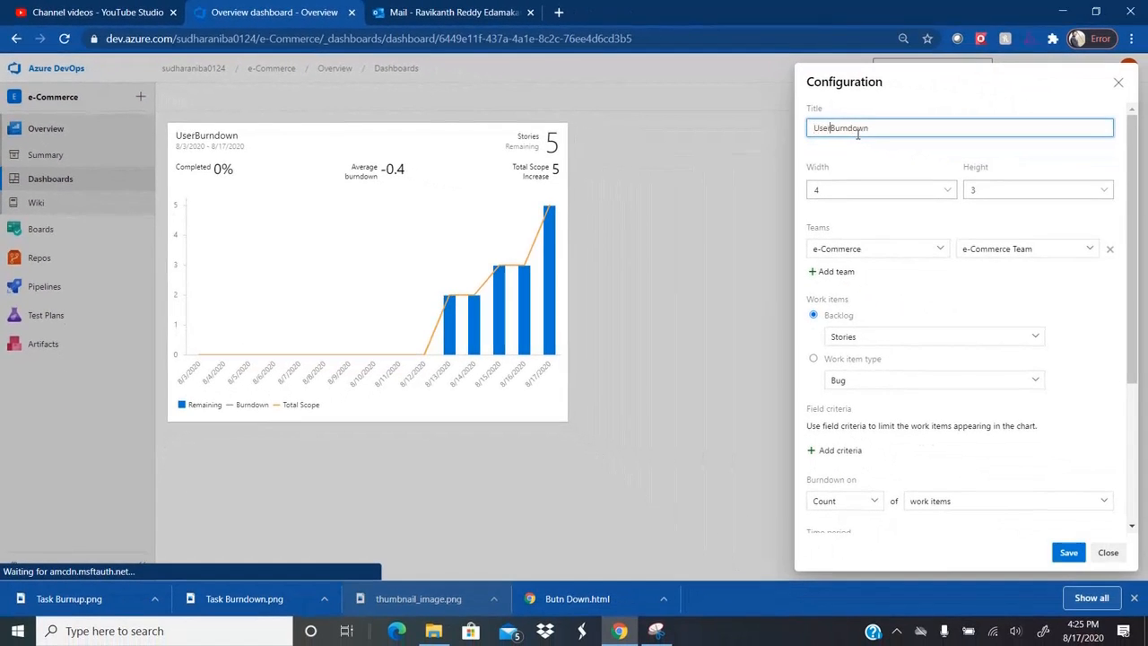
{"action": "type", "text": " Story"}
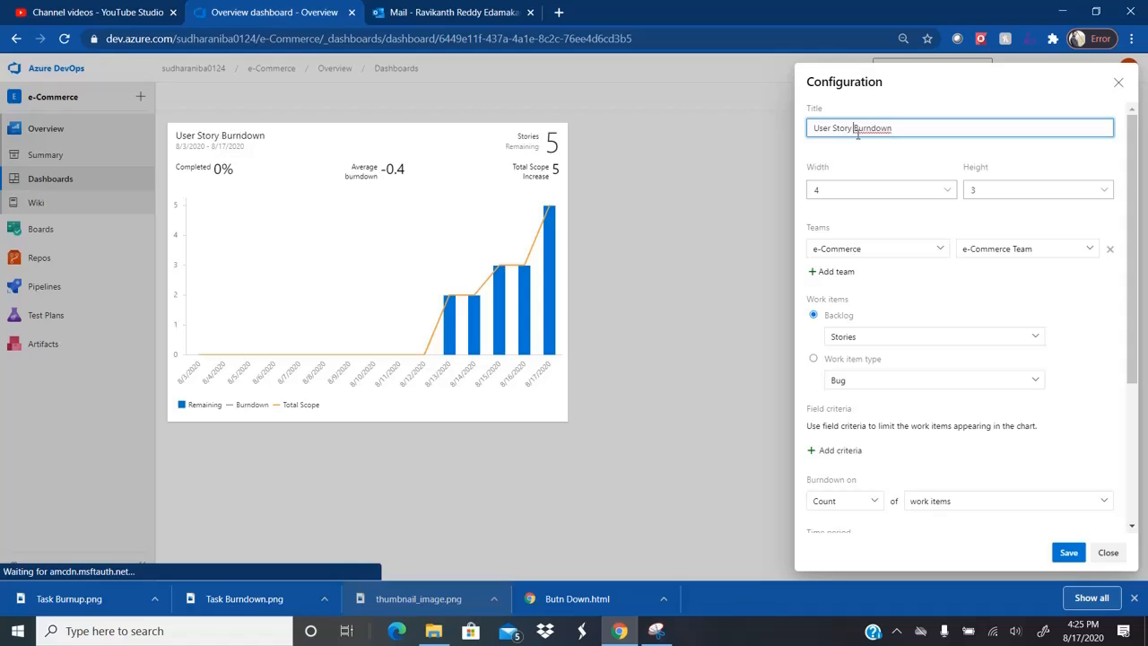
{"action": "left_click", "coordinate": [930, 142]}
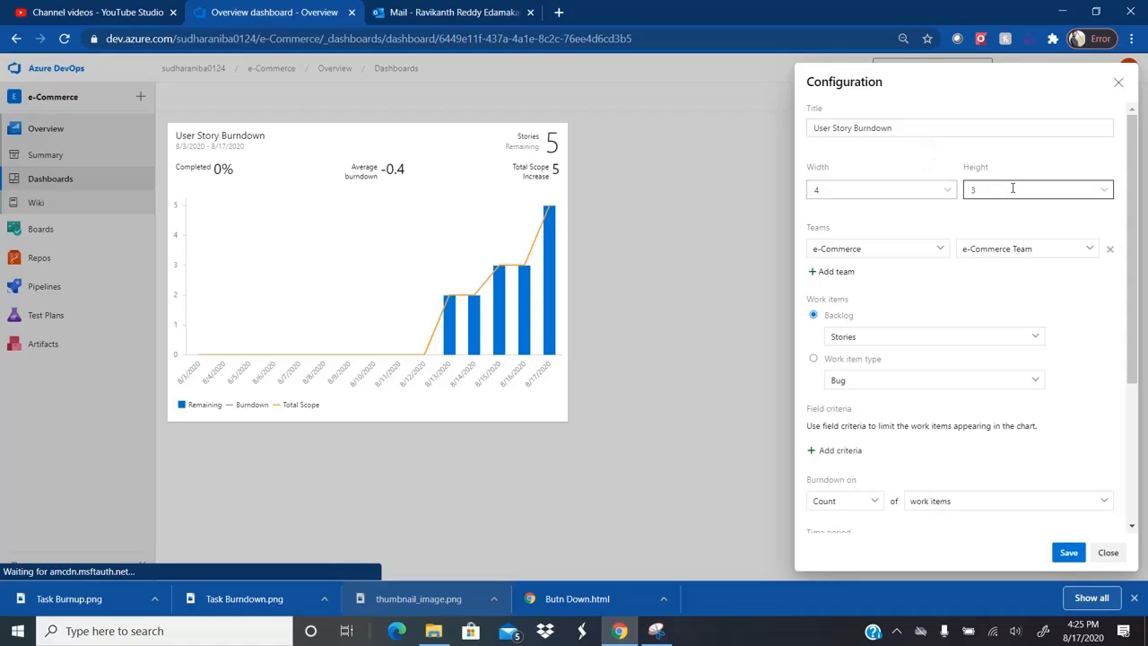
- Base the burndown chart on a work item type instead of a backlog, choosing User Story
{"action": "left_click_drag", "start_coordinate": [1133, 213], "coordinate": [886, 275]}
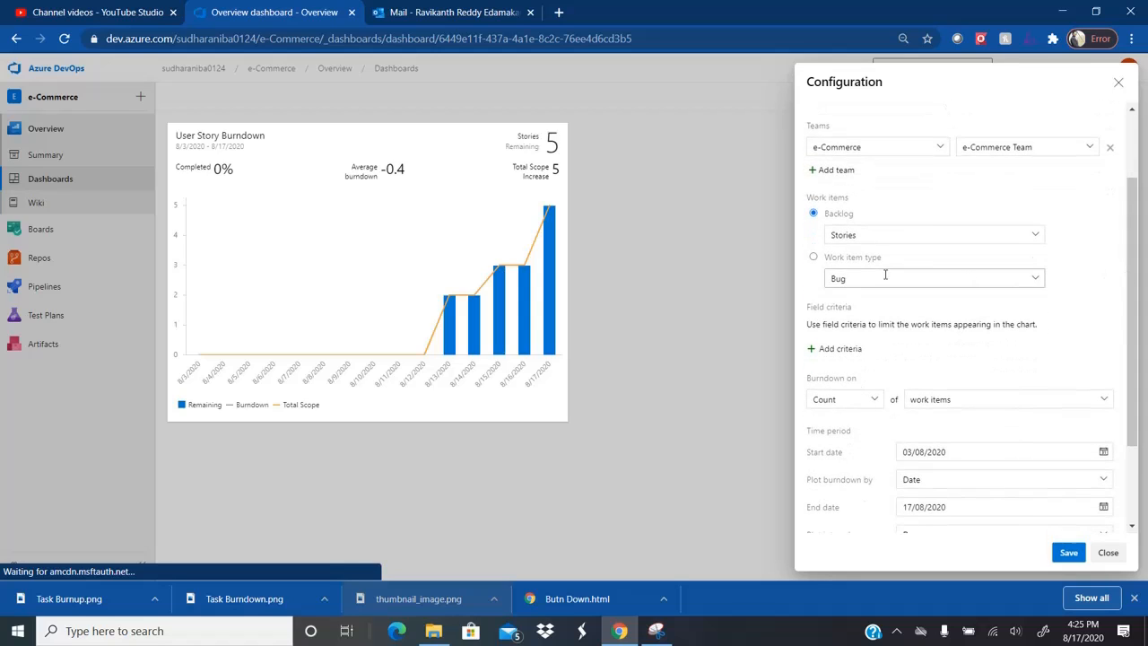
{"action": "left_click", "coordinate": [814, 257]}
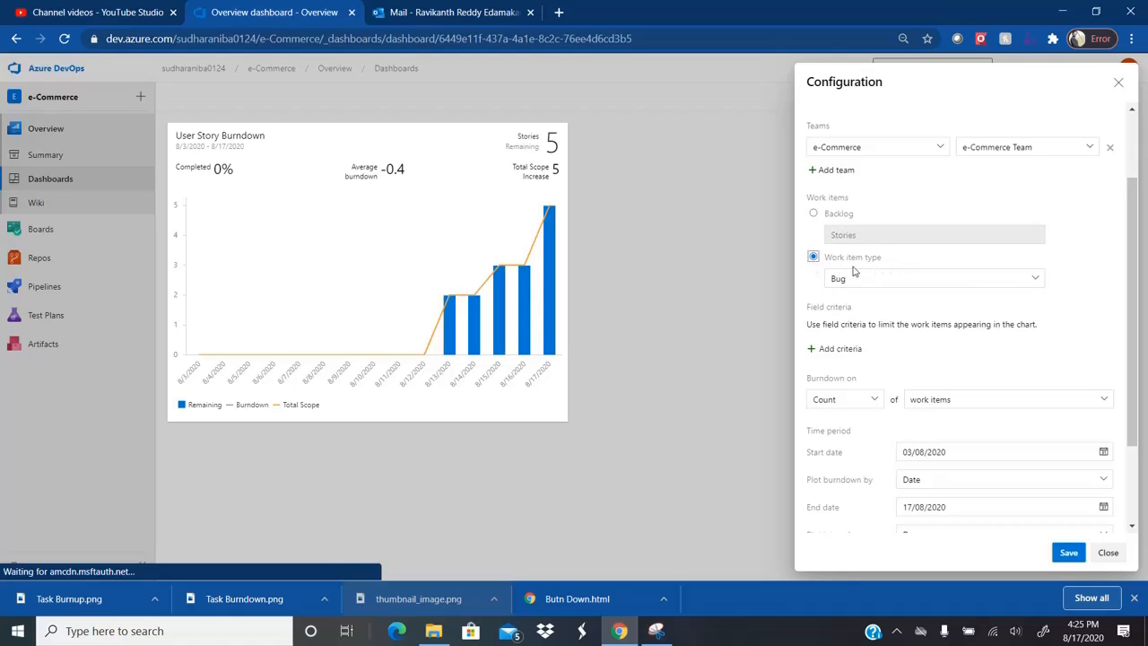
{"action": "left_click", "coordinate": [1040, 279]}
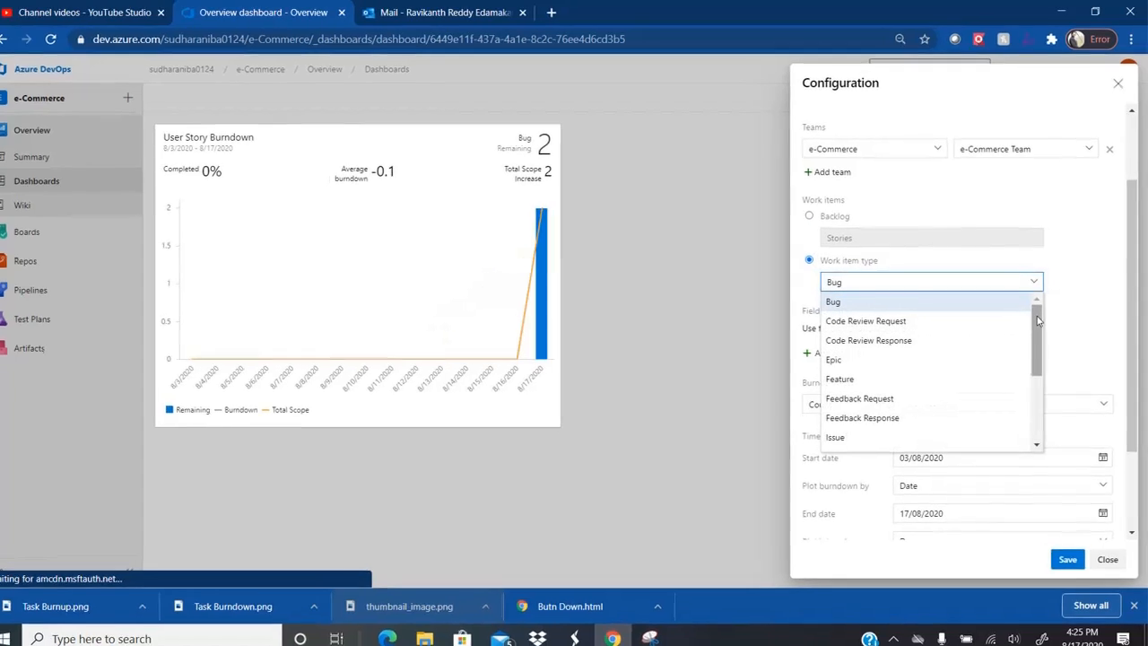
{"action": "left_click_drag", "start_coordinate": [1038, 323], "coordinate": [1032, 398]}
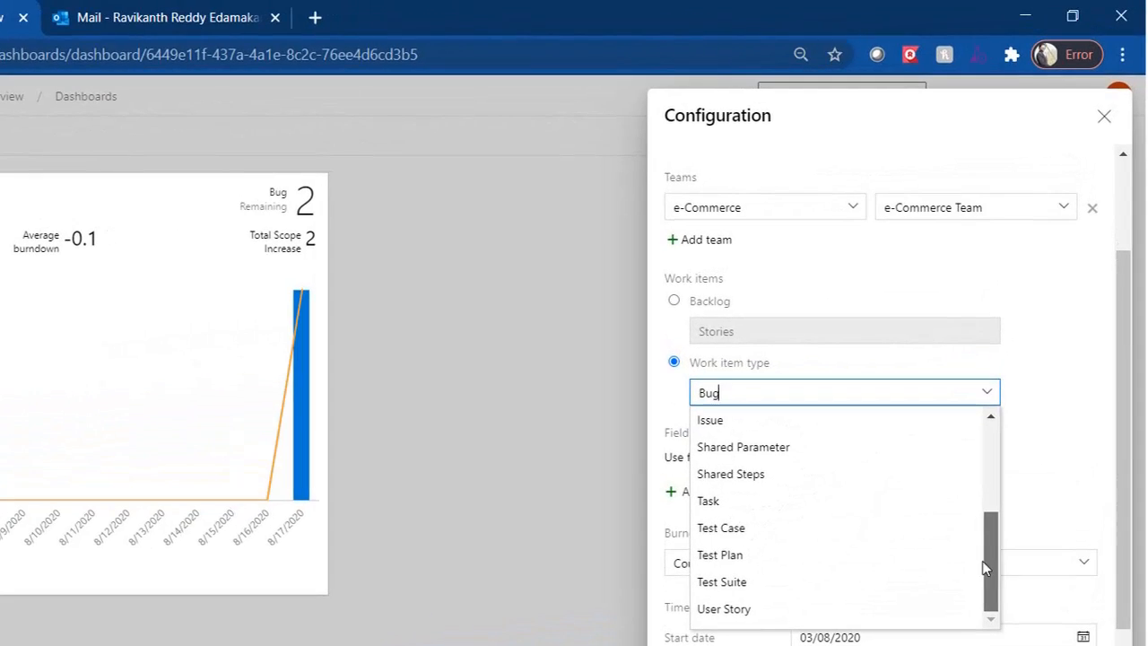
{"action": "left_click", "coordinate": [810, 609]}
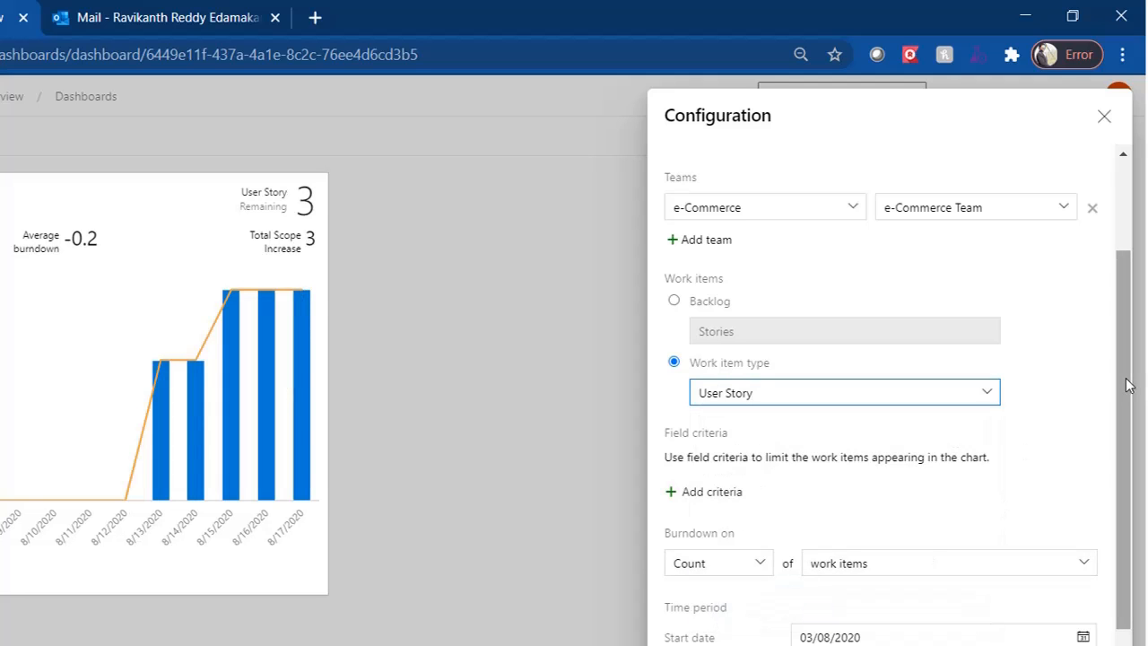
- Add a field criterion limiting the chart to Iteration Path = e-Commerce\Release 1.0 CMMI
{"action": "left_click_drag", "start_coordinate": [1128, 385], "coordinate": [1113, 529]}
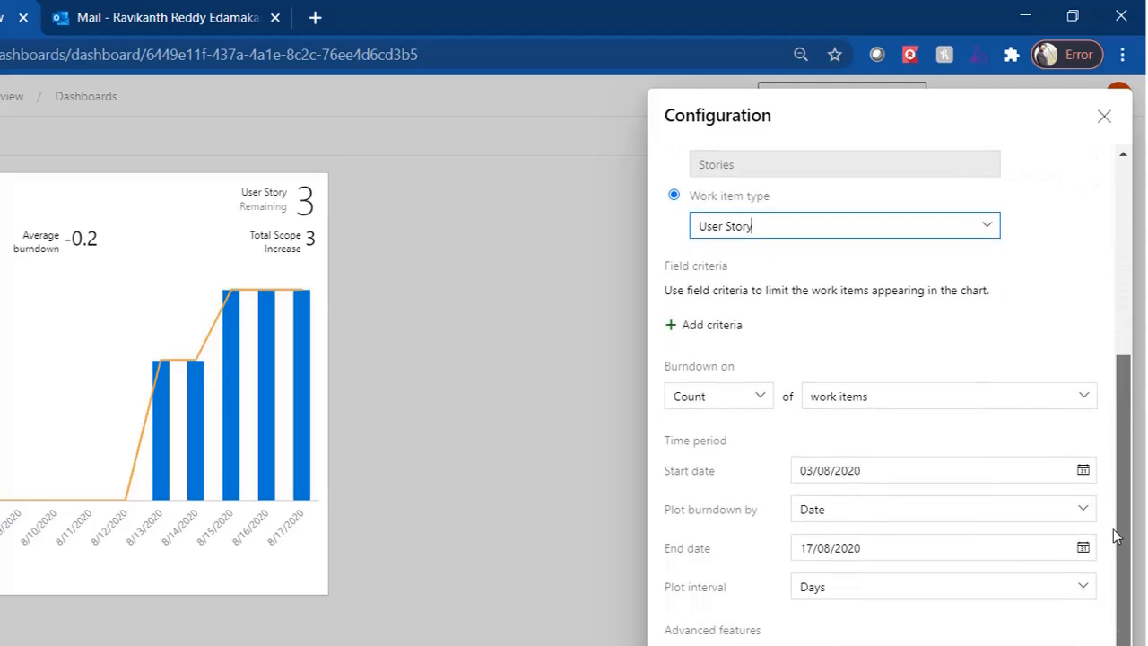
{"action": "left_click", "coordinate": [702, 329]}
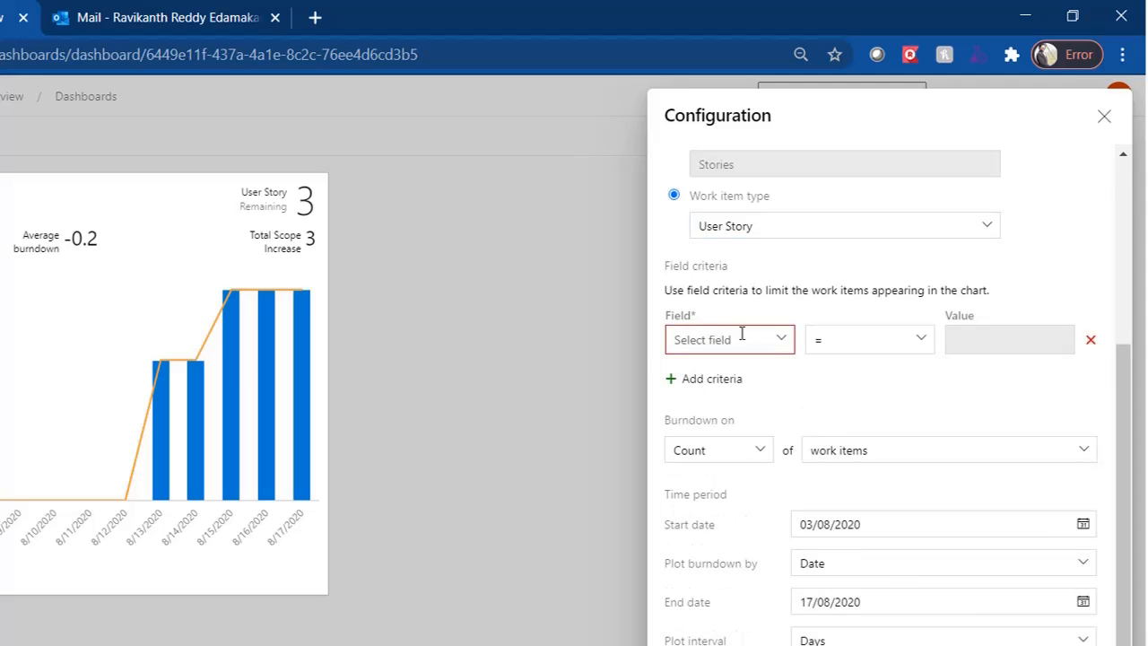
{"action": "type", "text": "i"}
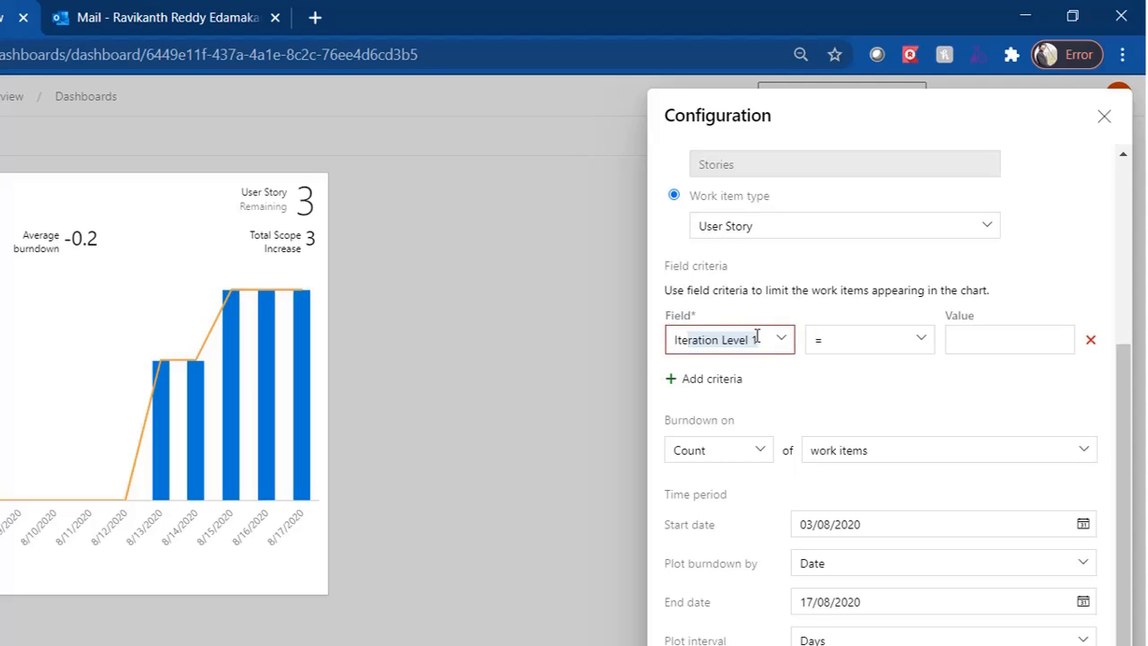
{"action": "type", "text": "teration Pas"}
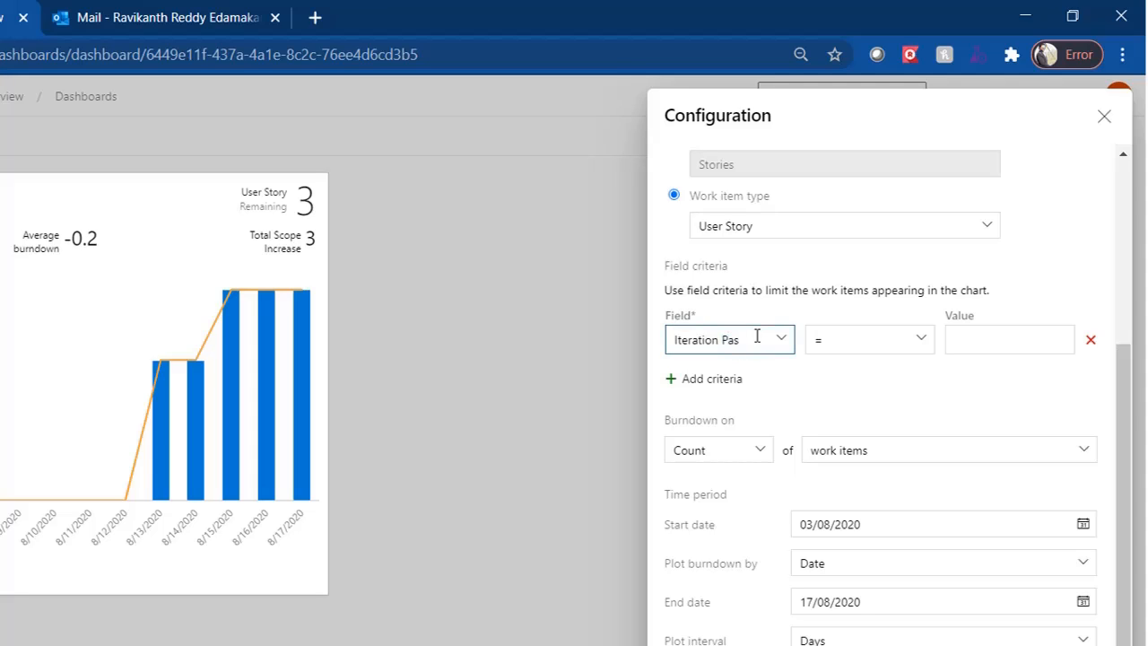
{"action": "key", "text": "BackSpace"}
{"action": "type", "text": "th"}
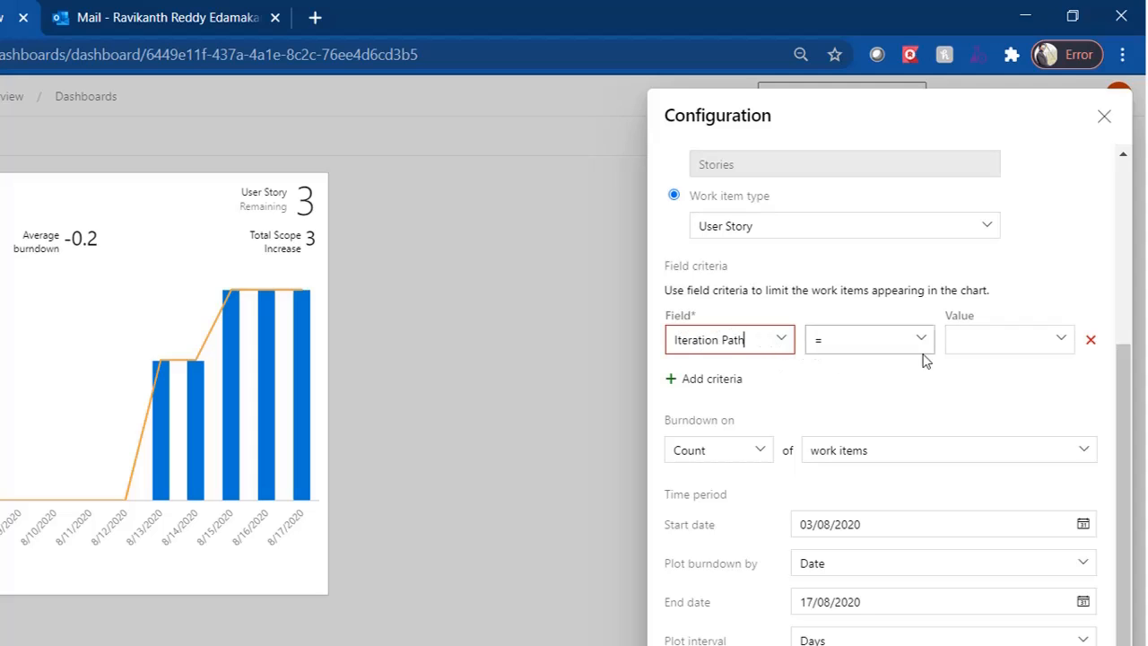
{"action": "left_click", "coordinate": [1062, 339]}
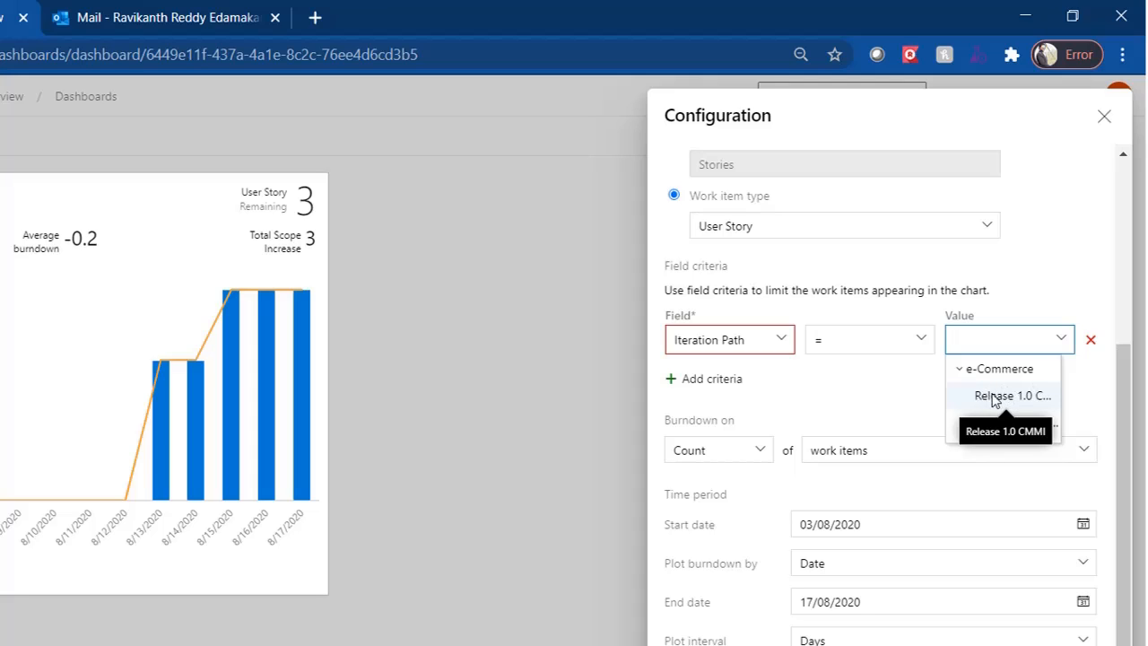
{"action": "left_click", "coordinate": [994, 400]}
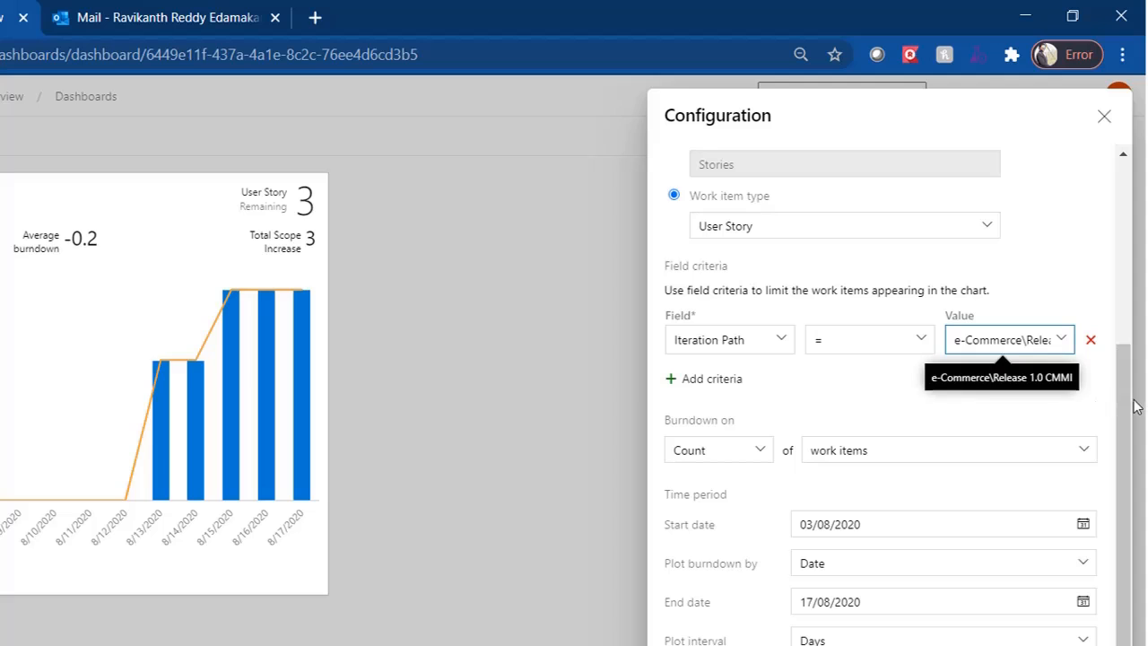
- Choose Count of work items as the burndown measure and recheck the work item type options
{"action": "left_click_drag", "start_coordinate": [1129, 405], "coordinate": [1128, 473]}
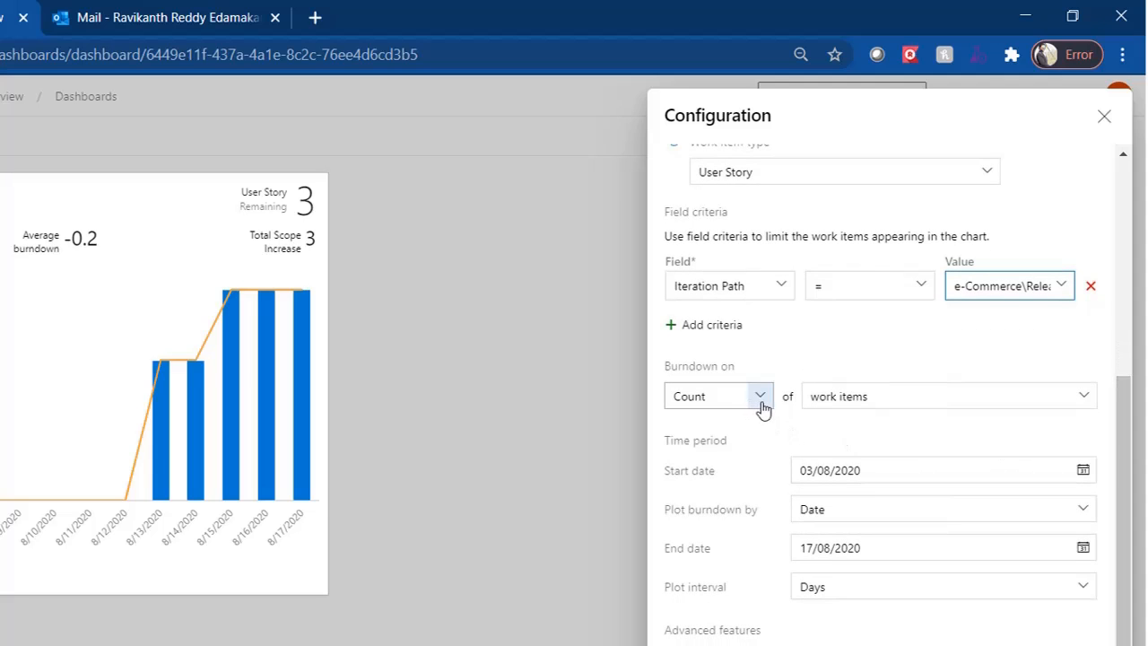
{"action": "left_click", "coordinate": [760, 400]}
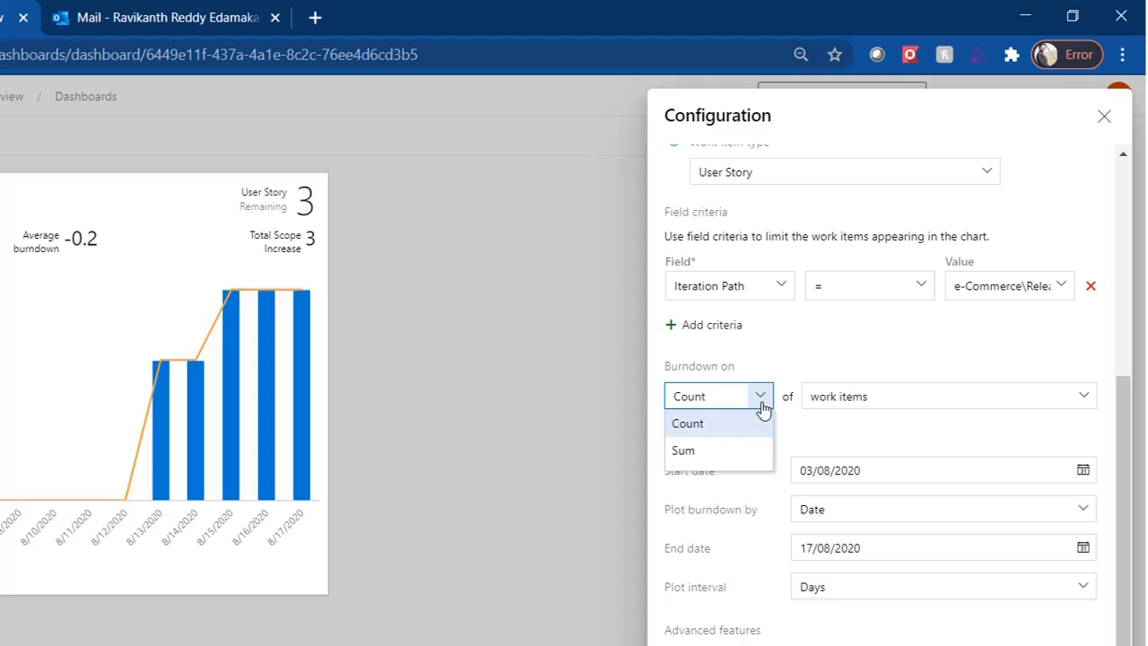
{"action": "left_click", "coordinate": [736, 427]}
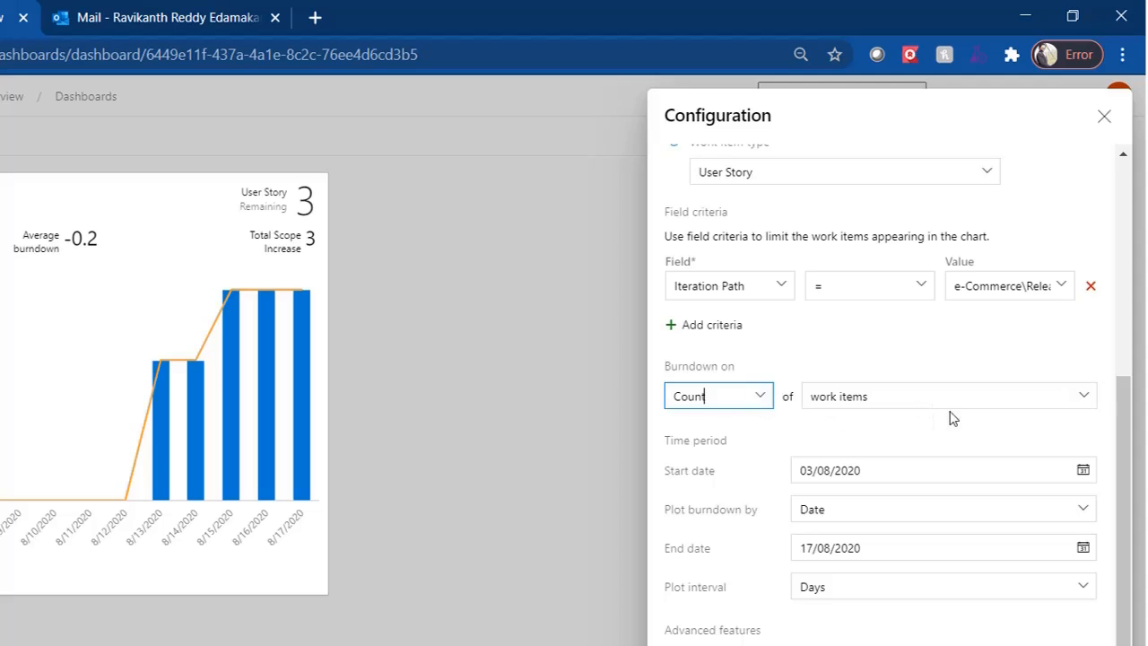
{"action": "left_click_drag", "start_coordinate": [1124, 450], "coordinate": [1124, 422]}
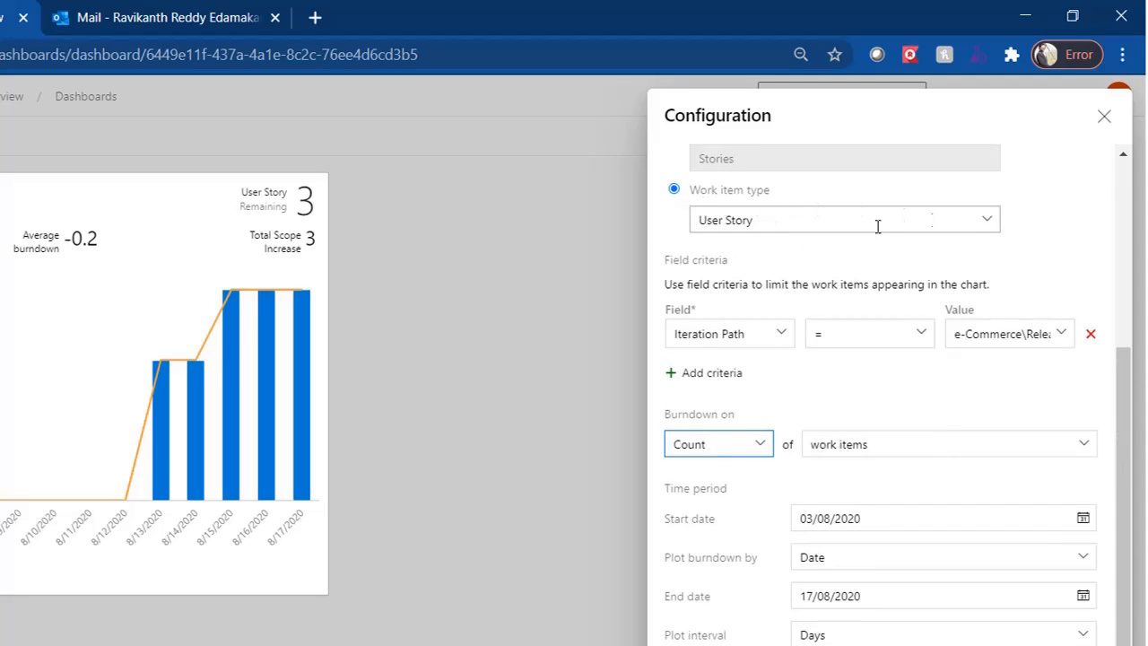
{"action": "left_click", "coordinate": [998, 231]}
{"action": "left_click", "coordinate": [998, 231]}
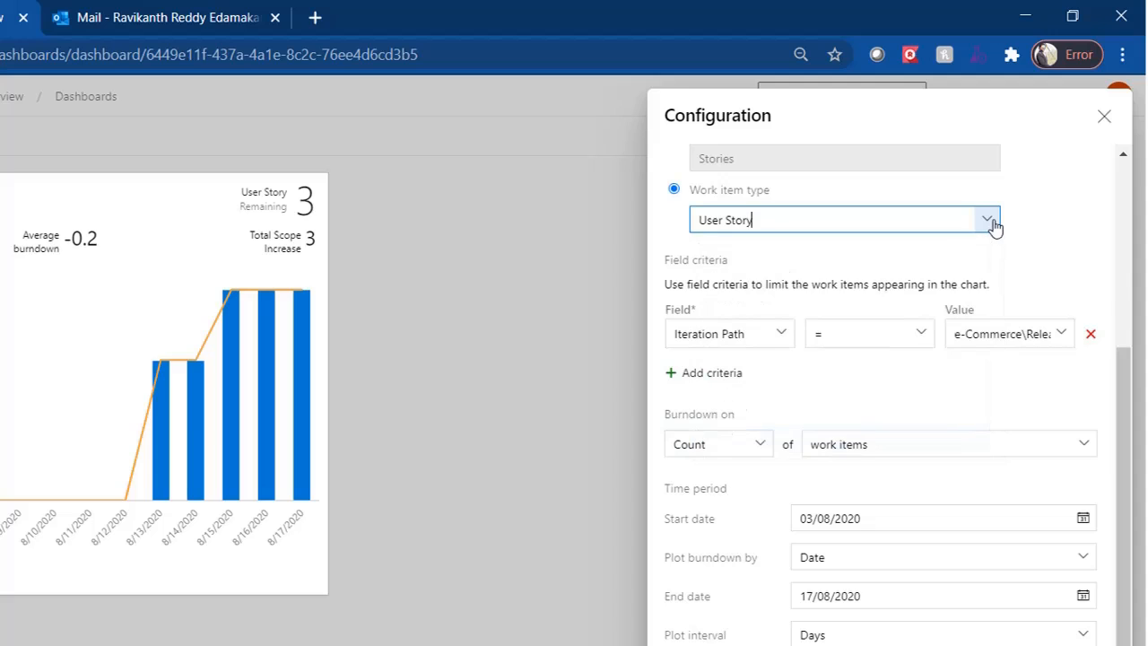
- Set the chart's time period to start on 15/07/2020 and end on 31/08/2020
{"action": "left_click_drag", "start_coordinate": [1125, 386], "coordinate": [1125, 476]}
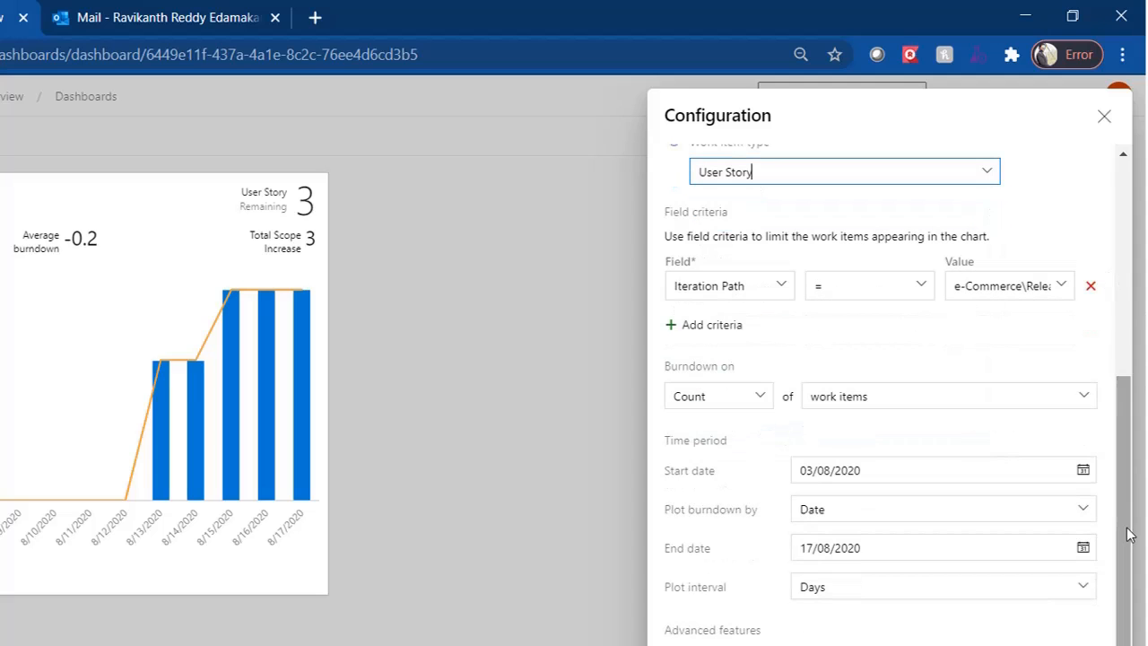
{"action": "left_click", "coordinate": [1082, 474]}
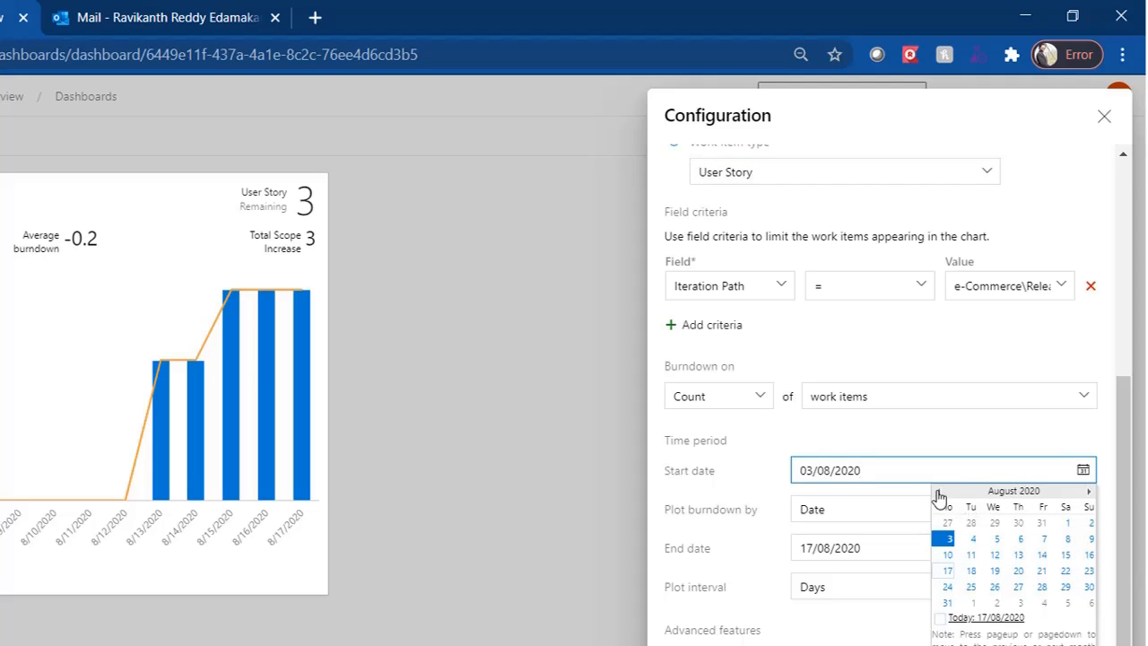
{"action": "left_click", "coordinate": [938, 492]}
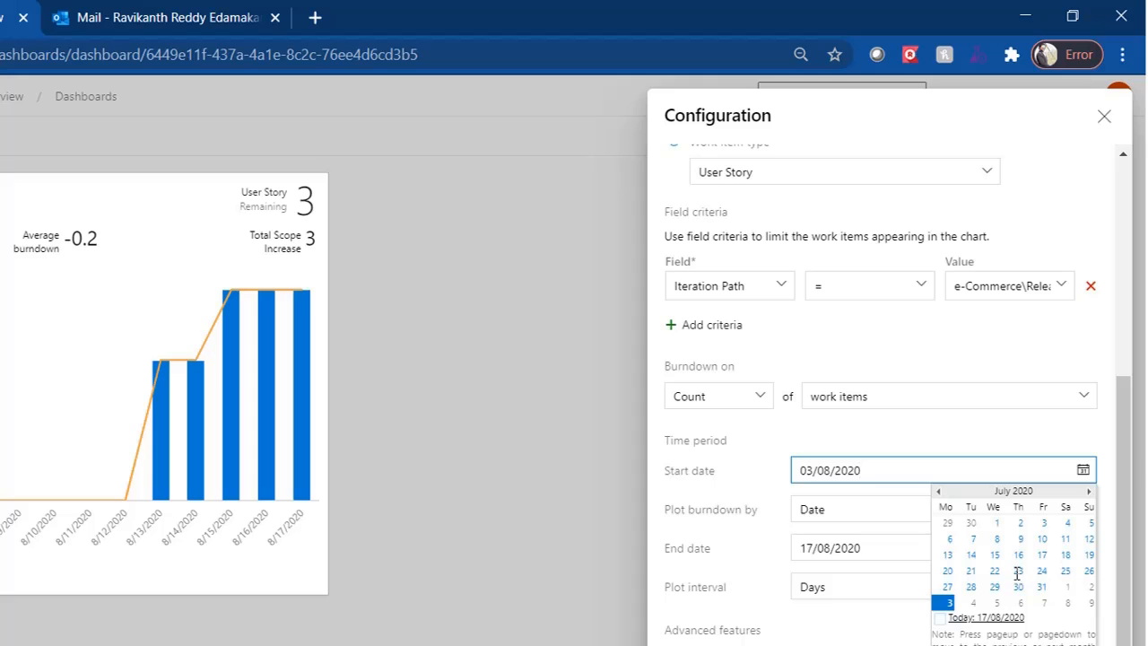
{"action": "left_click", "coordinate": [994, 554]}
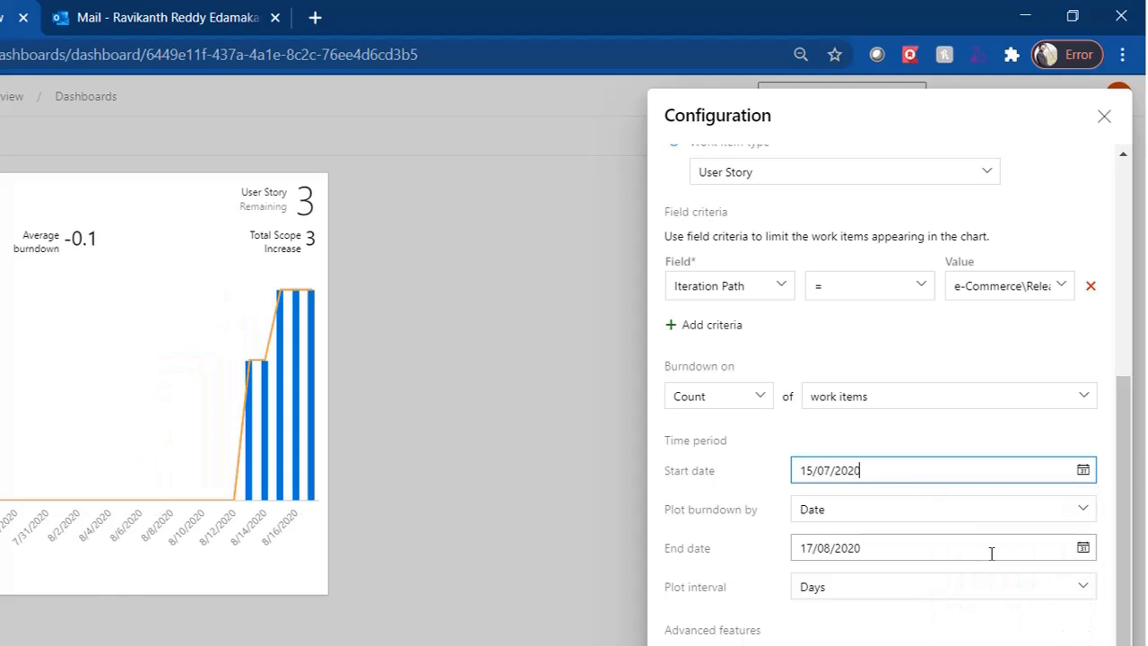
{"action": "left_click", "coordinate": [1084, 551]}
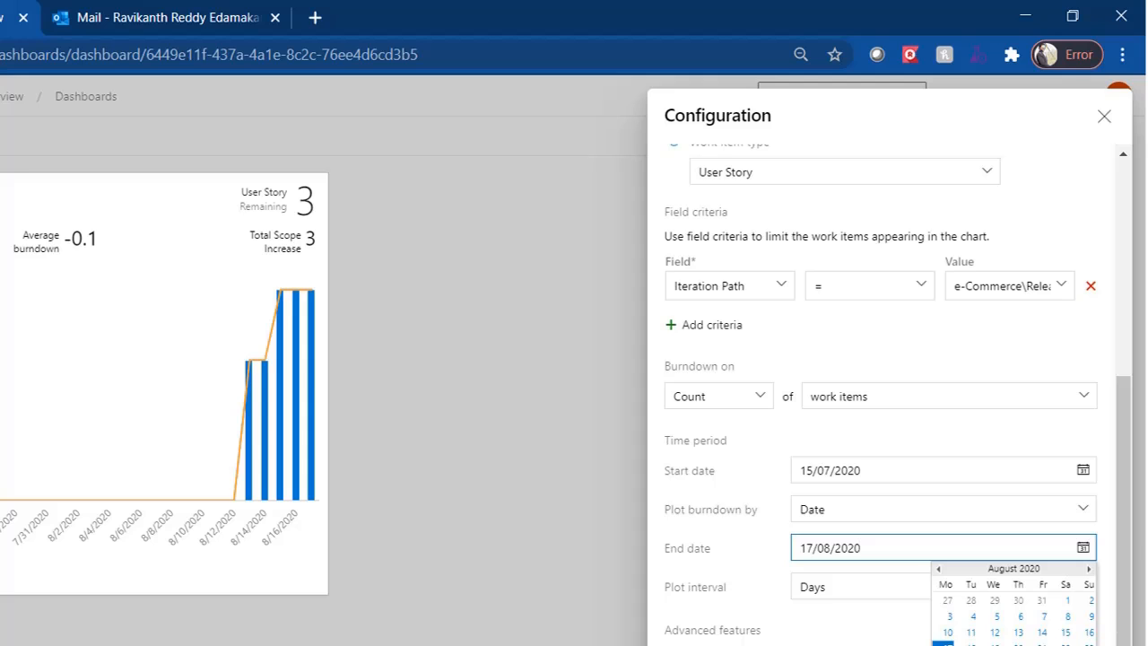
{"action": "left_click", "coordinate": [1002, 505]}
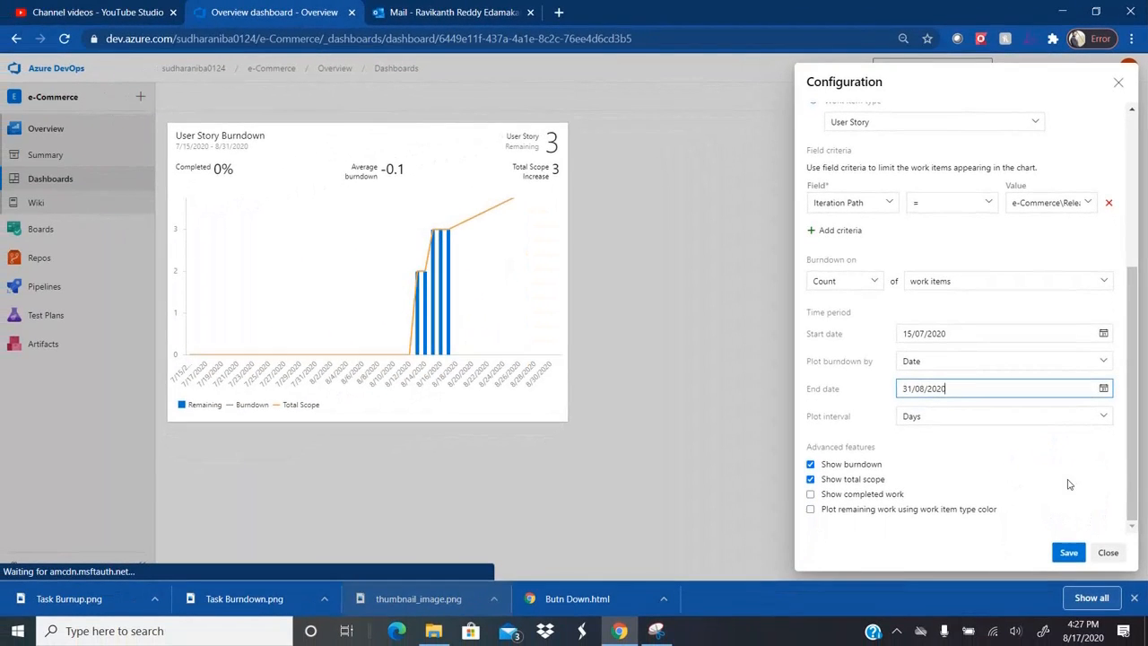
- Enable showing completed work and plotting remaining work using work item type color, then save the widget configuration
{"action": "left_click", "coordinate": [811, 496]}
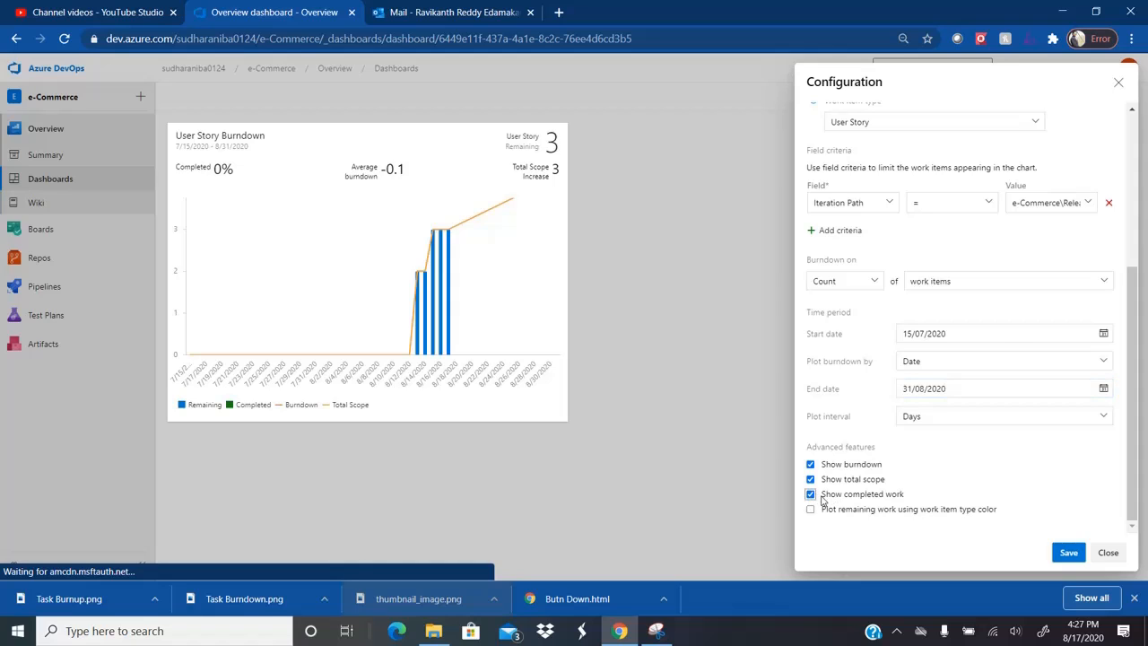
{"action": "left_click", "coordinate": [811, 510]}
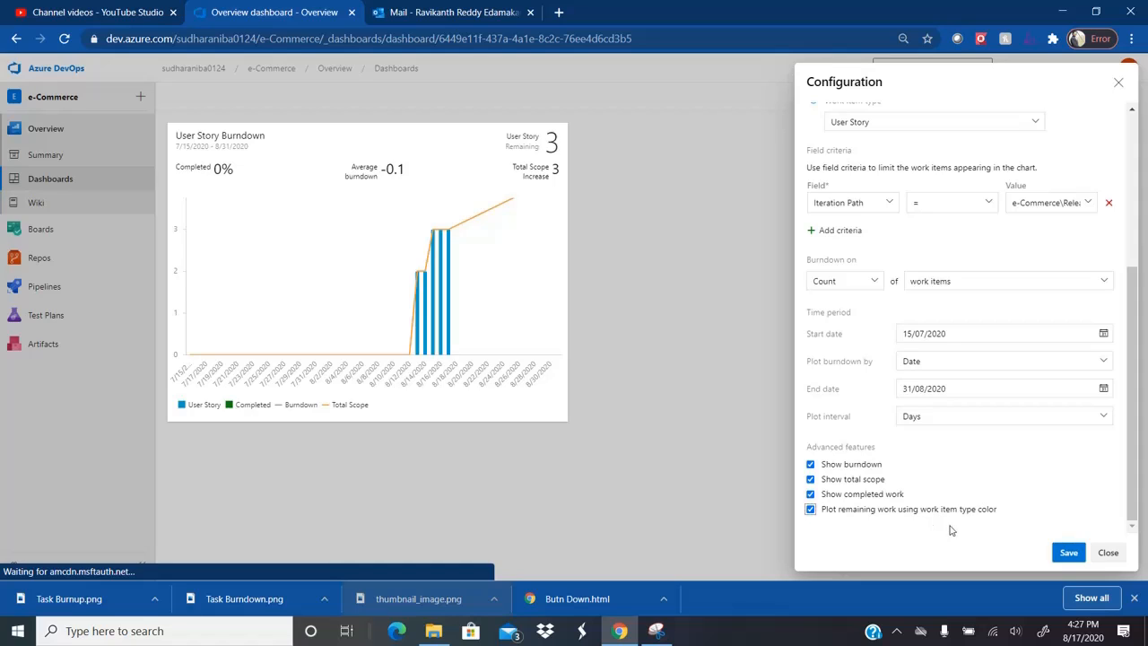
{"action": "left_click", "coordinate": [811, 510]}
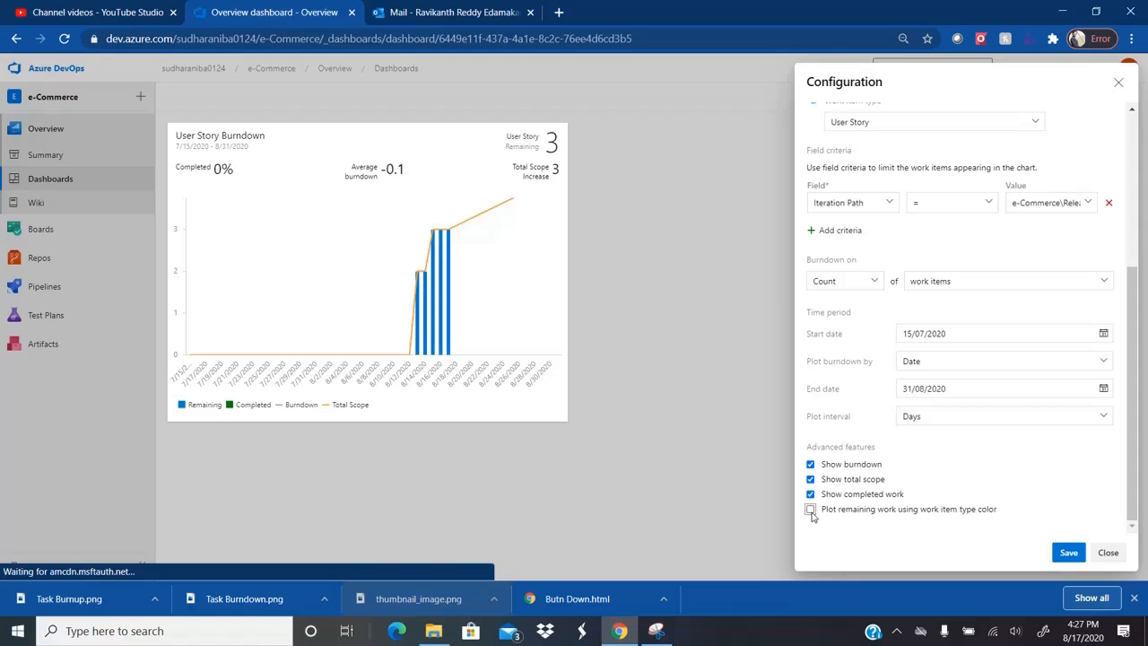
{"action": "left_click", "coordinate": [811, 510]}
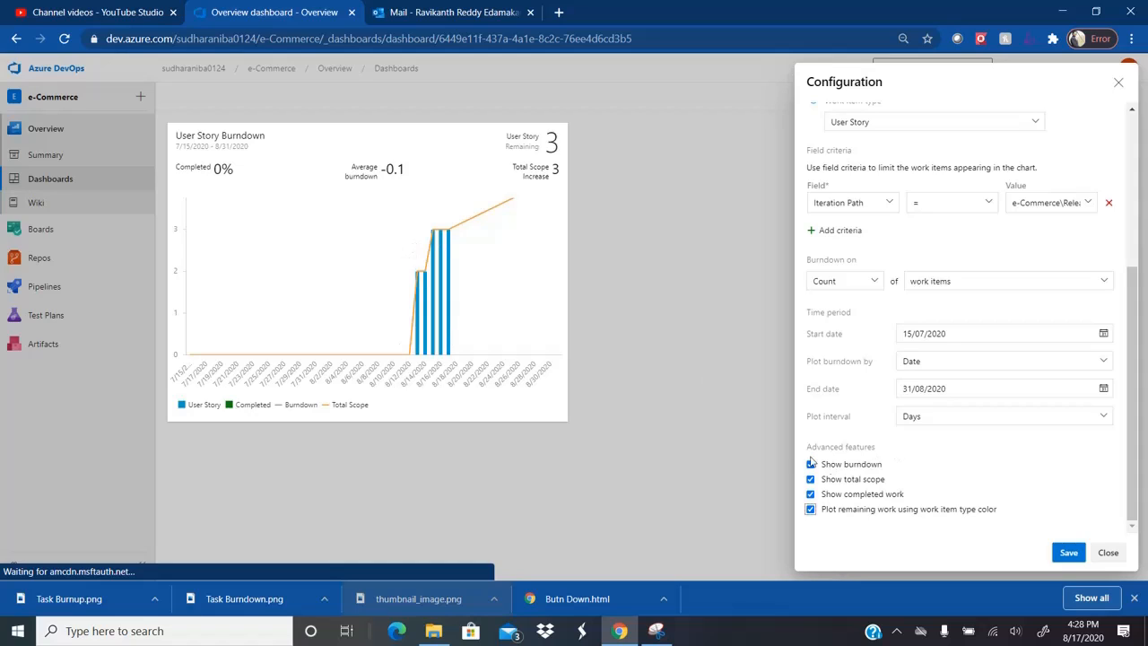
{"action": "left_click", "coordinate": [1068, 555]}
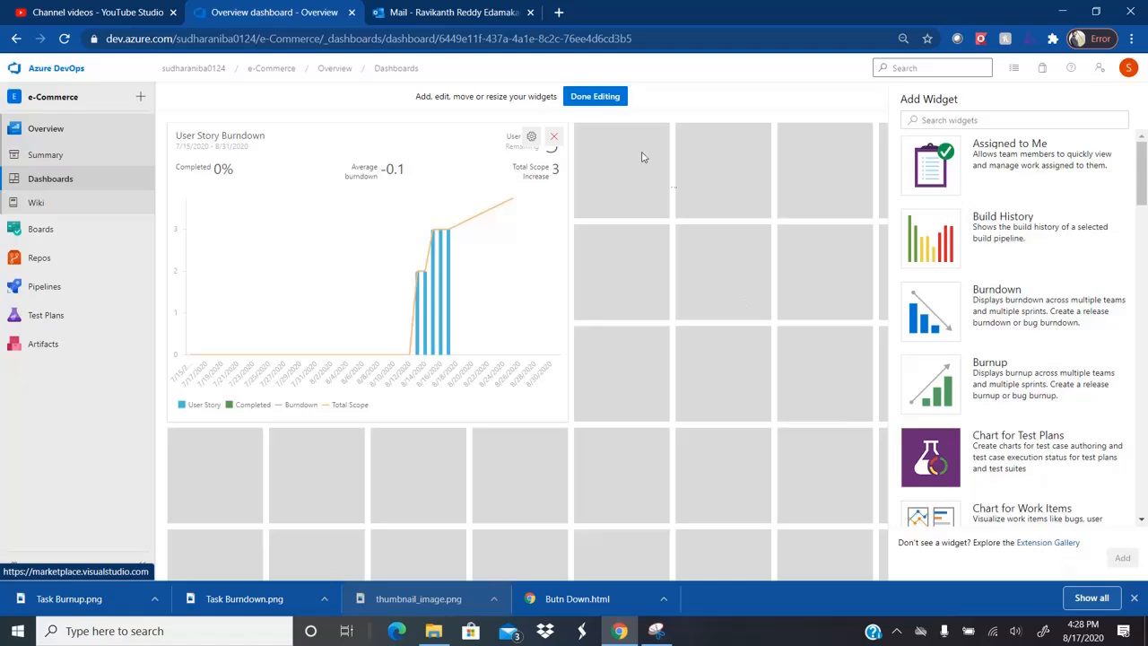
- Finish editing the e-Commerce Team Overview dashboard with its User Story Burndown widget in place
{"action": "left_click", "coordinate": [585, 97]}
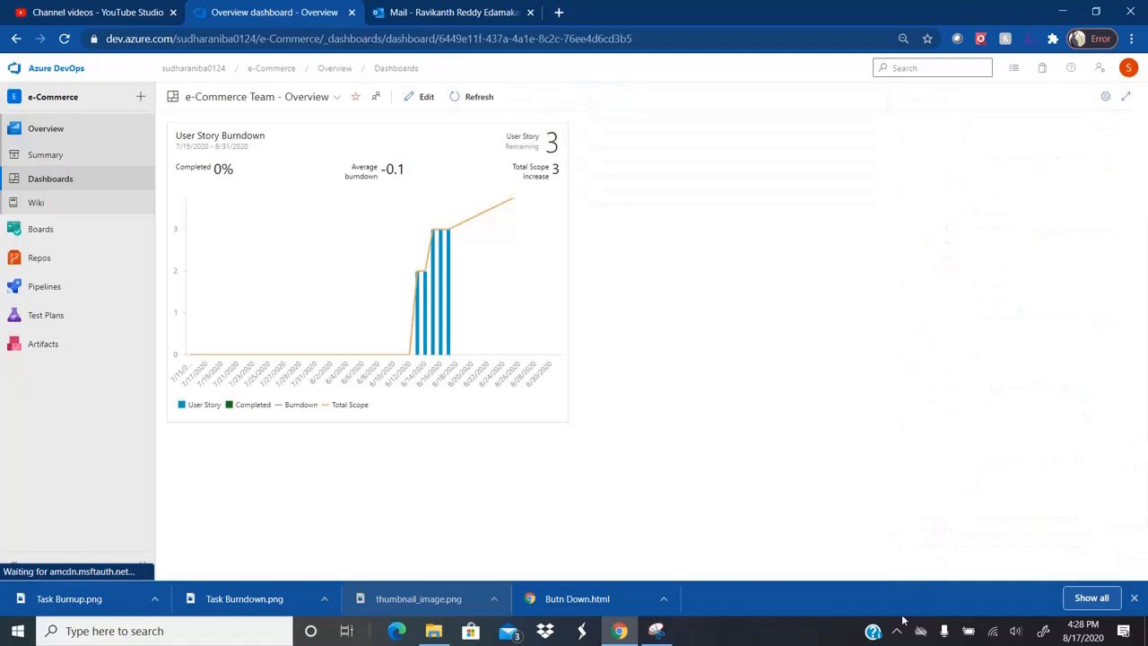
{"action": "left_click", "coordinate": [896, 631]}
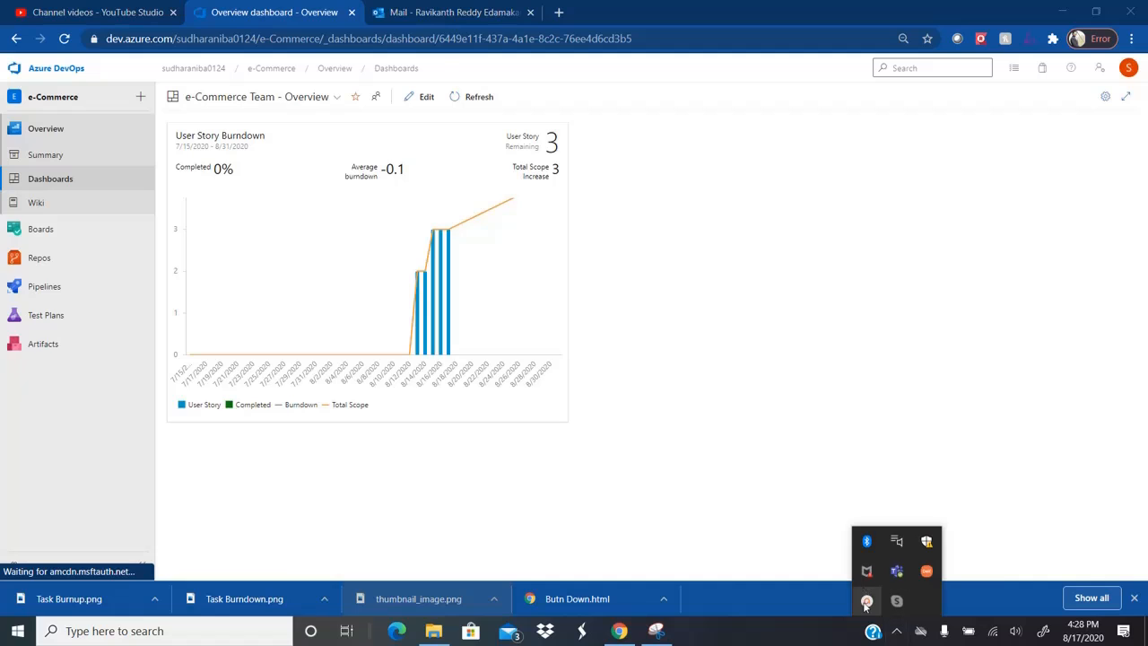
{"action": "left_click", "coordinate": [866, 601]}
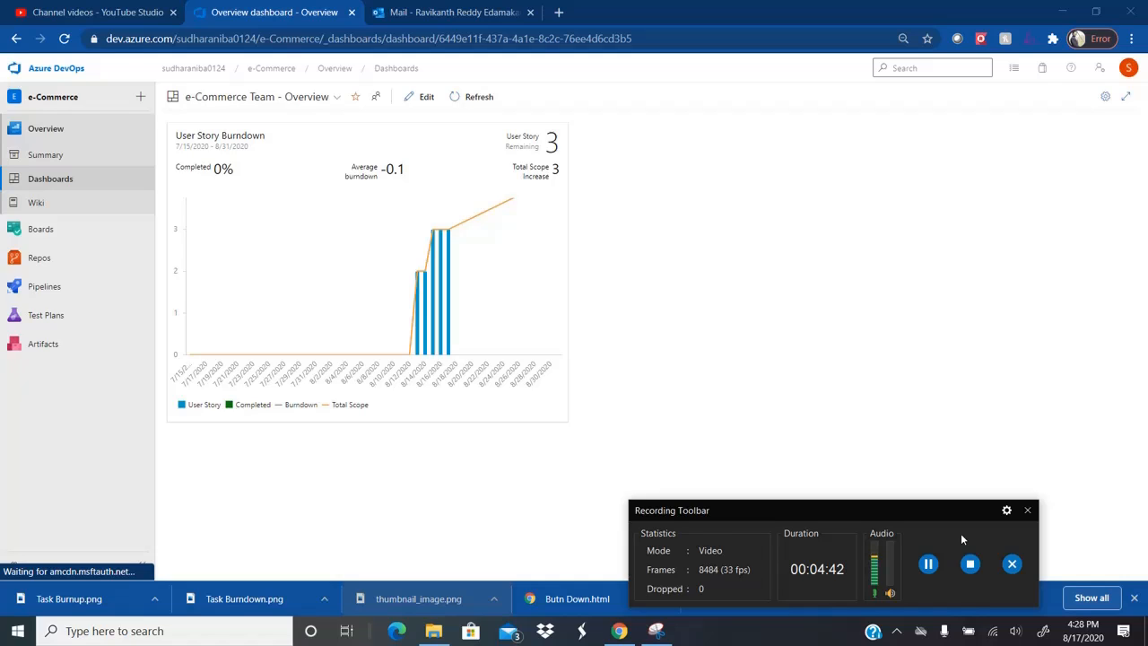
{"action": "left_click", "coordinate": [928, 564]}
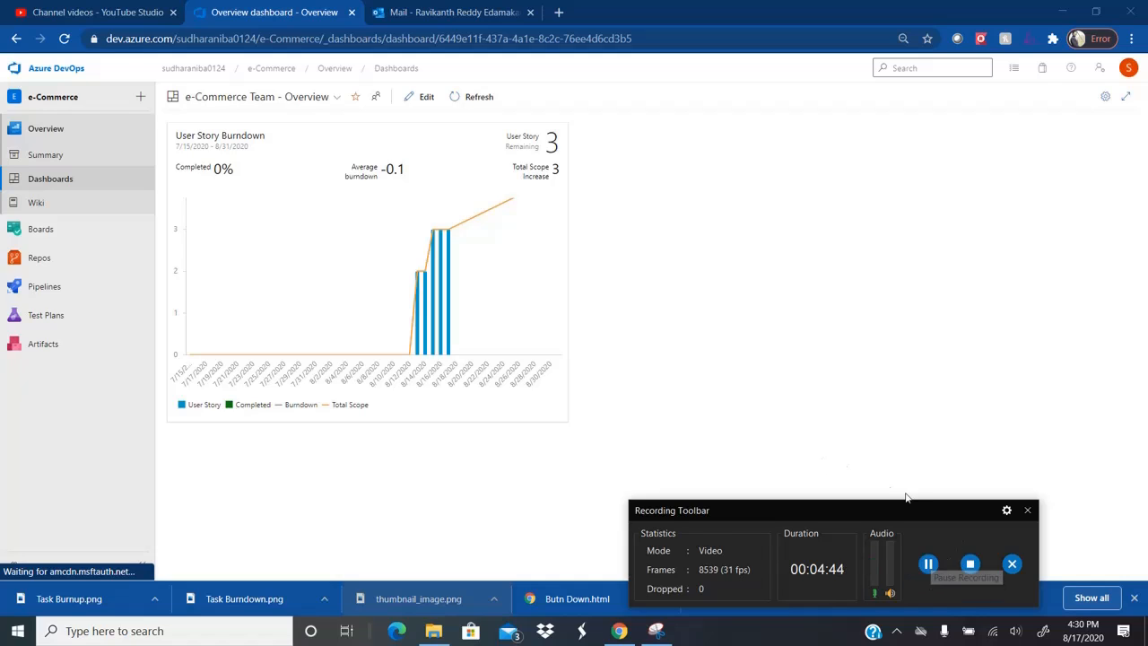
{"action": "left_click_drag", "start_coordinate": [905, 509], "coordinate": [886, 581]}
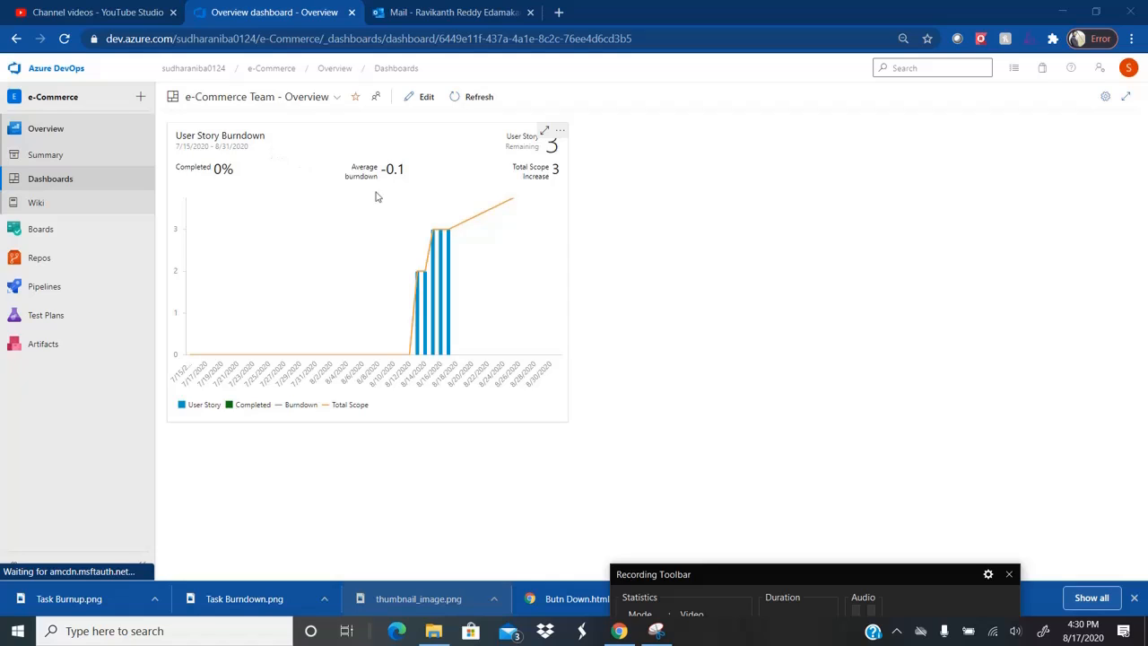
- Examine the User Story Burndown chart's daily data points for 13 to 16 August 2020 and its projected trend line
{"action": "mouse_move", "coordinate": [440, 230]}
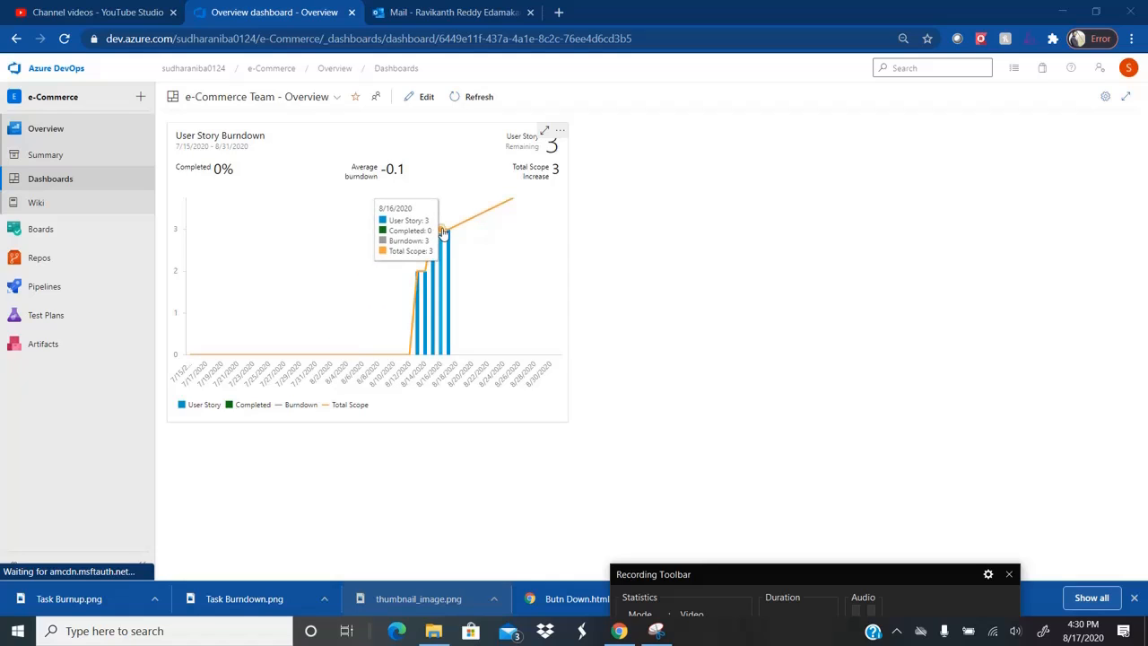
{"action": "mouse_move", "coordinate": [434, 254]}
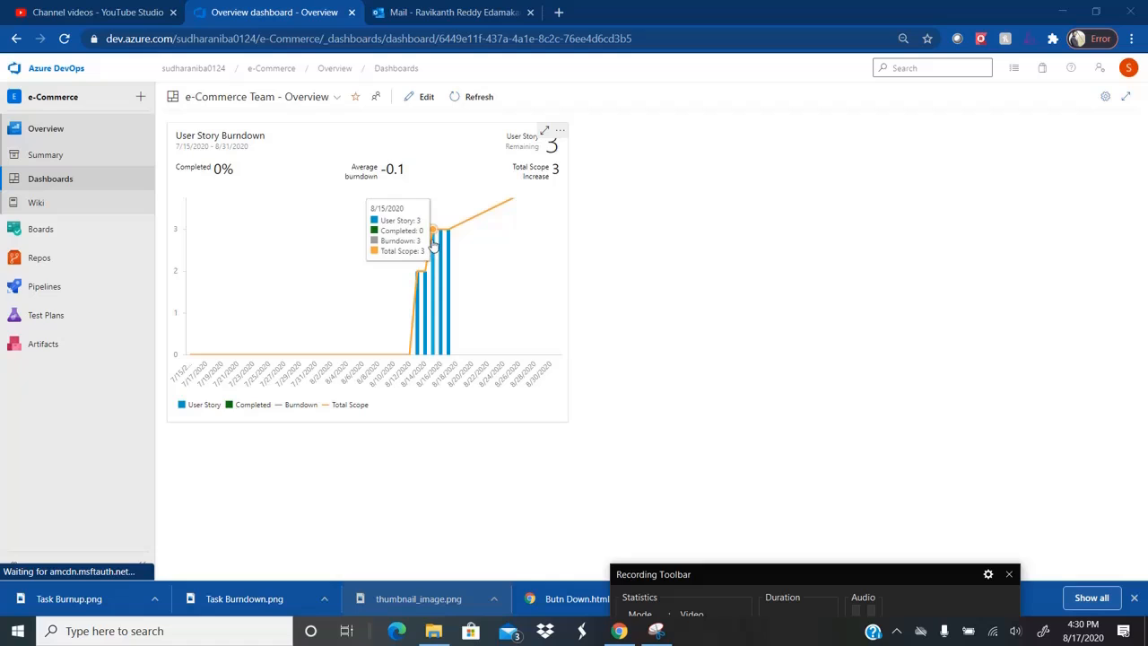
{"action": "mouse_move", "coordinate": [428, 273]}
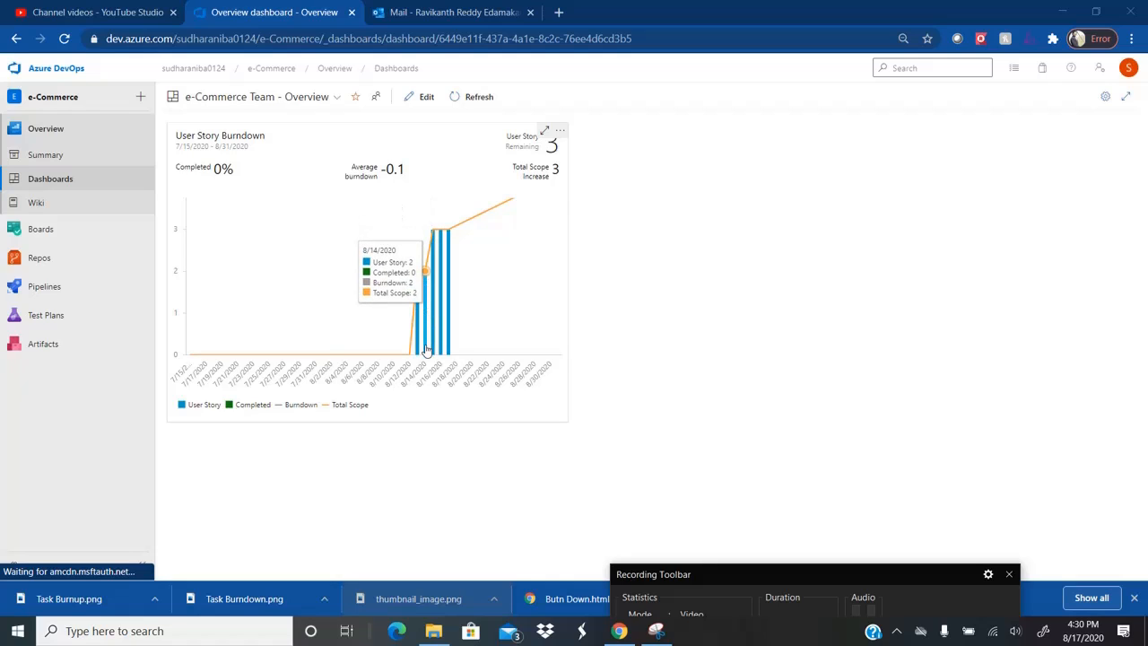
{"action": "mouse_move", "coordinate": [447, 350]}
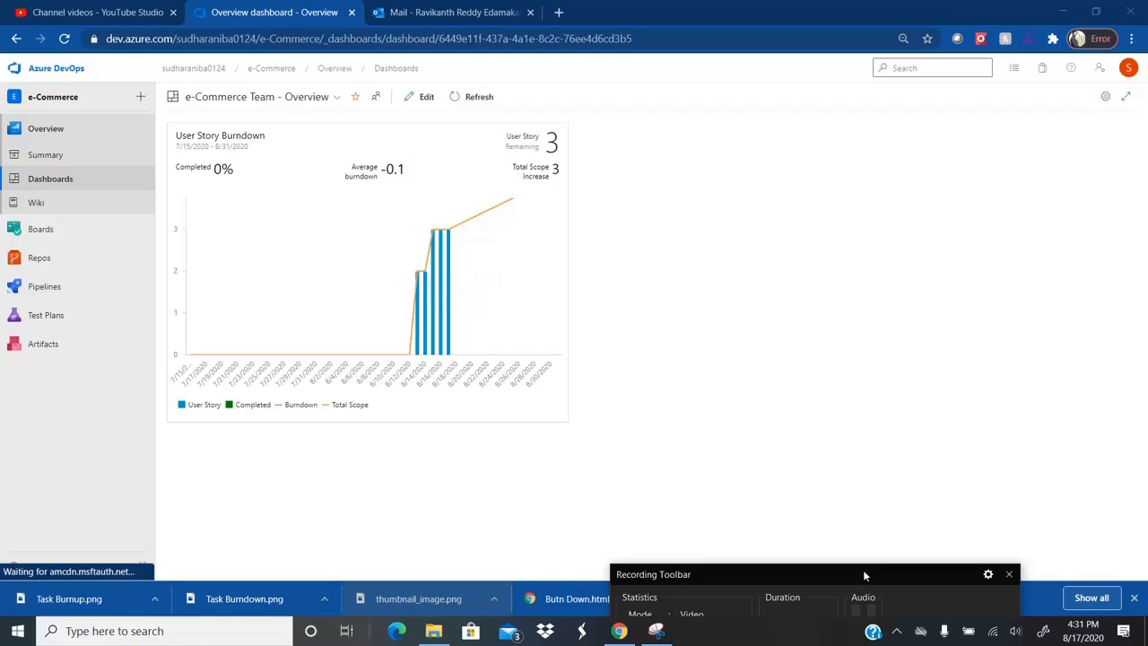
{"action": "mouse_move", "coordinate": [865, 574]}
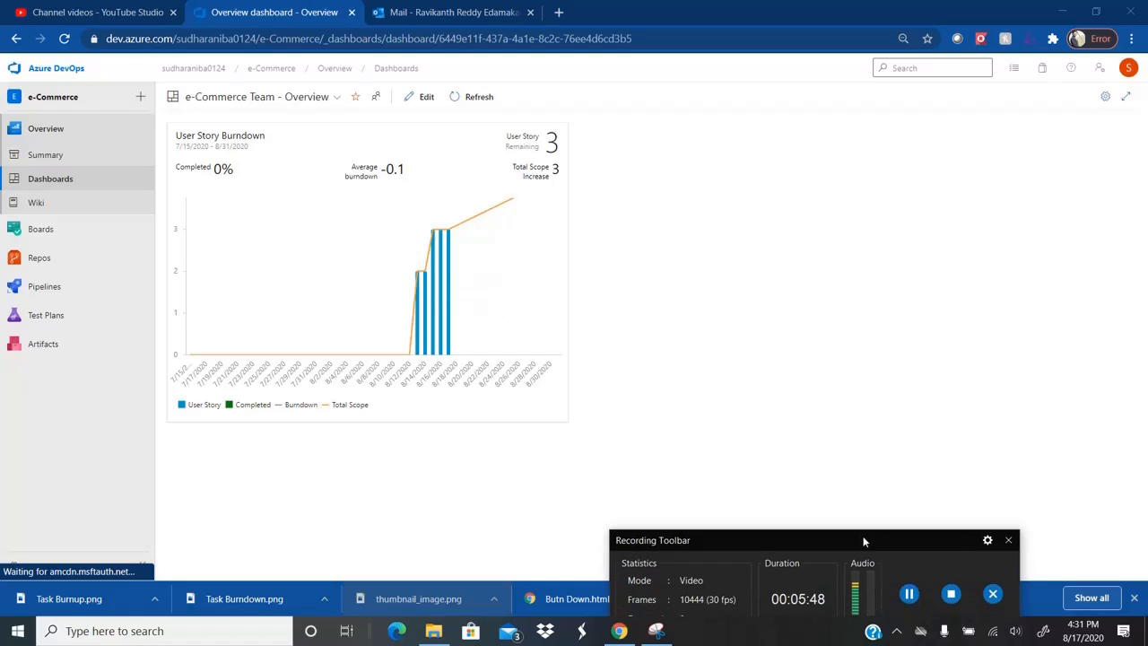
{"action": "left_click", "coordinate": [908, 593]}
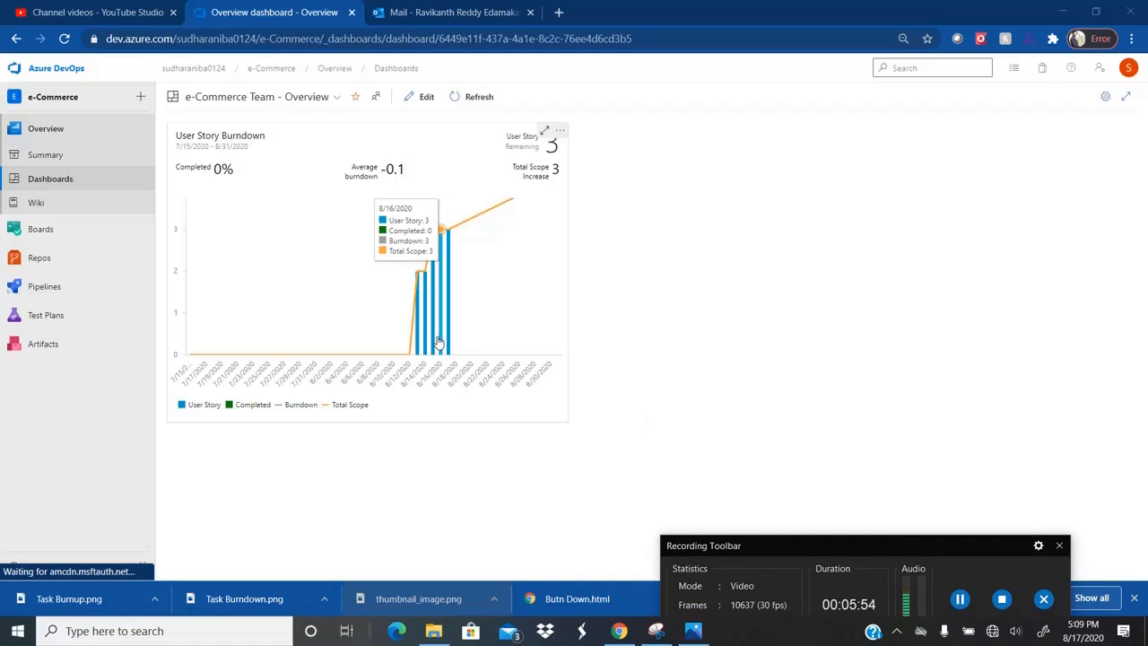
{"action": "mouse_move", "coordinate": [418, 302]}
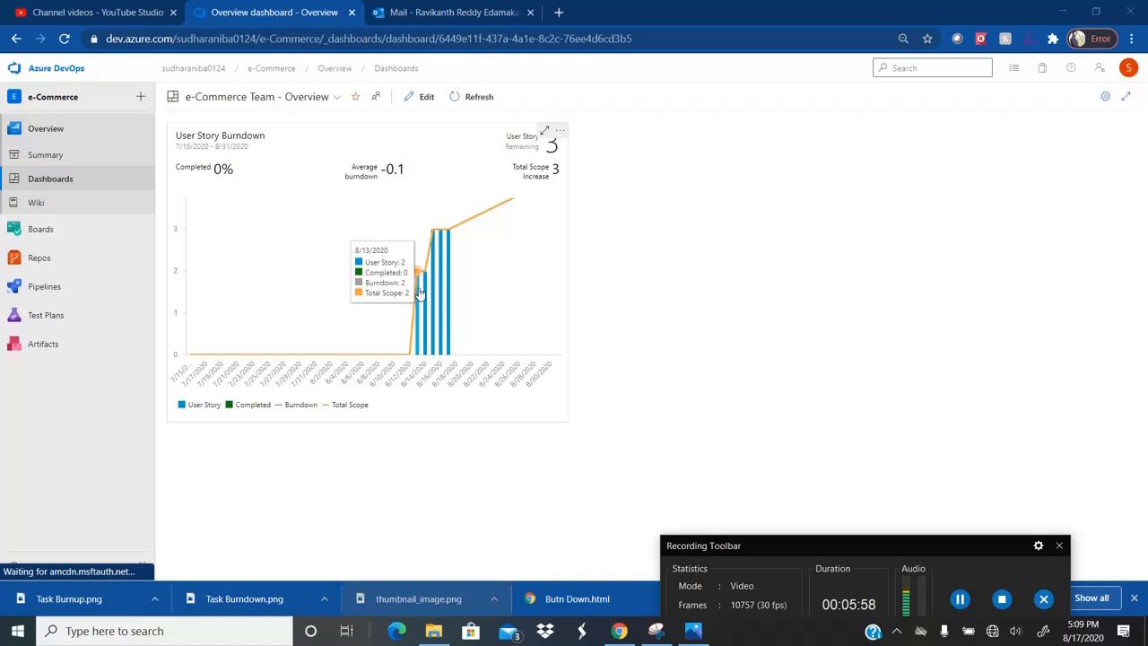
{"action": "mouse_move", "coordinate": [440, 287]}
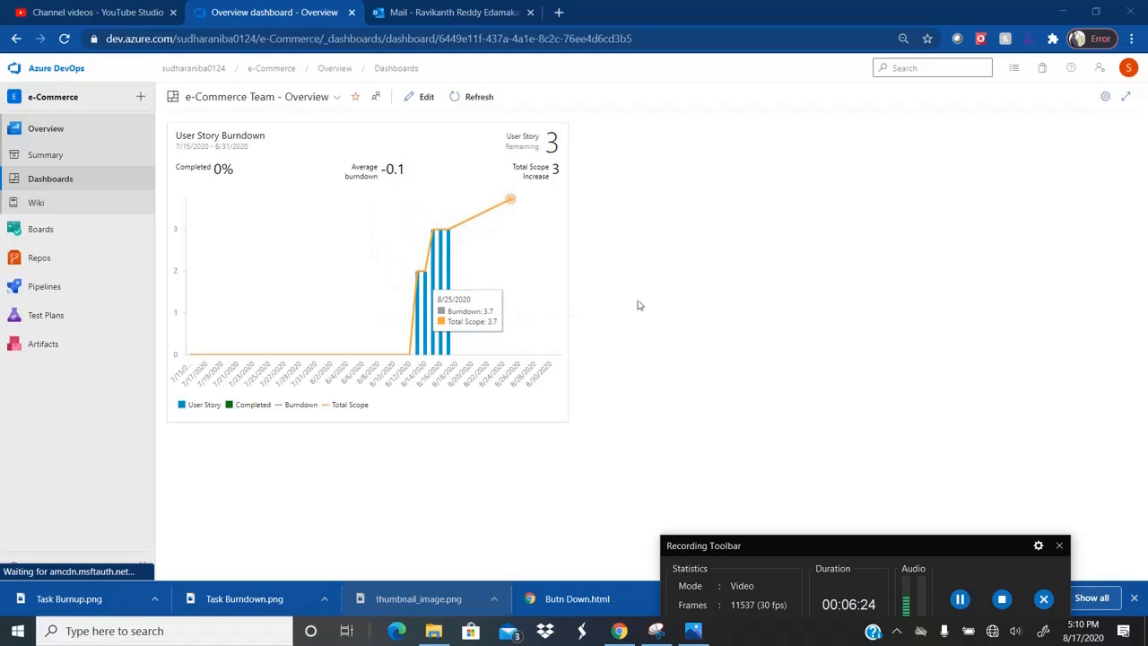
- Switch to Photos to examine the sample burndown charts, check the agenda slide in Snipping Tool, and return to the dashboard
{"action": "key", "text": "alt+Tab"}
{"action": "key", "text": "alt+Tab"}
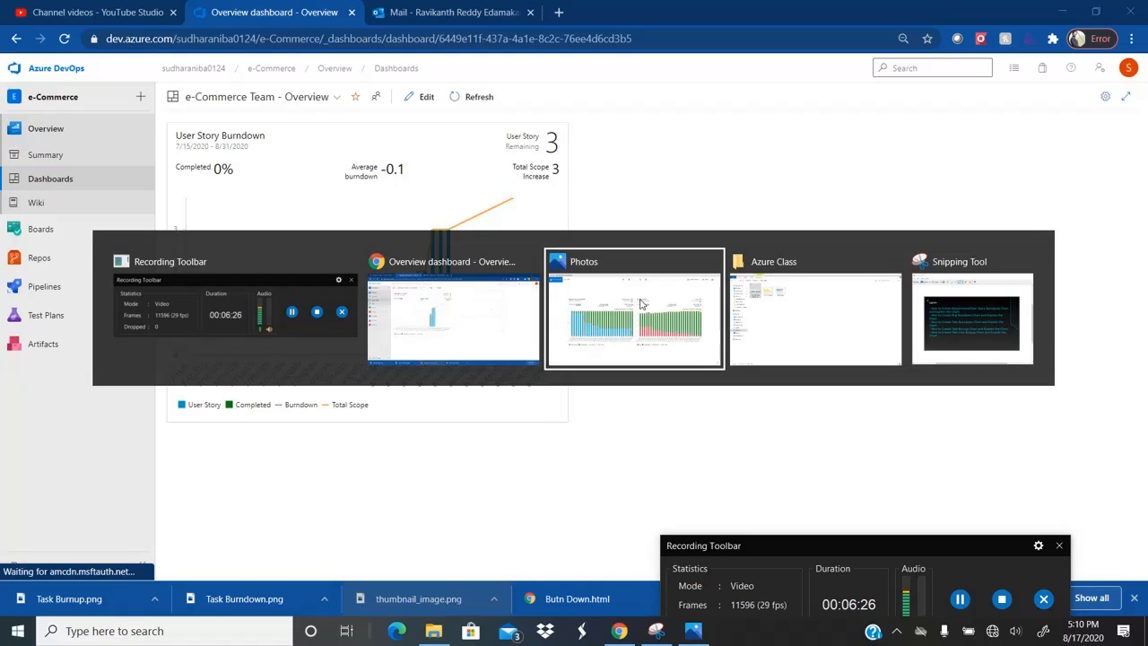
{"action": "left_click", "coordinate": [641, 303]}
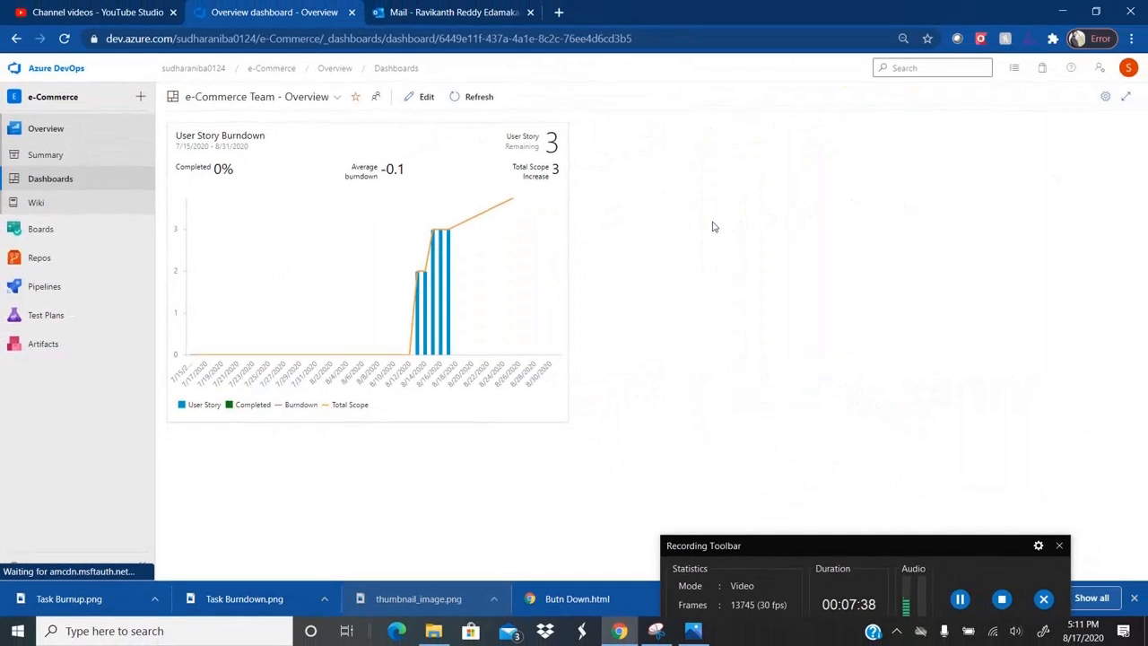
{"action": "left_click", "coordinate": [660, 633]}
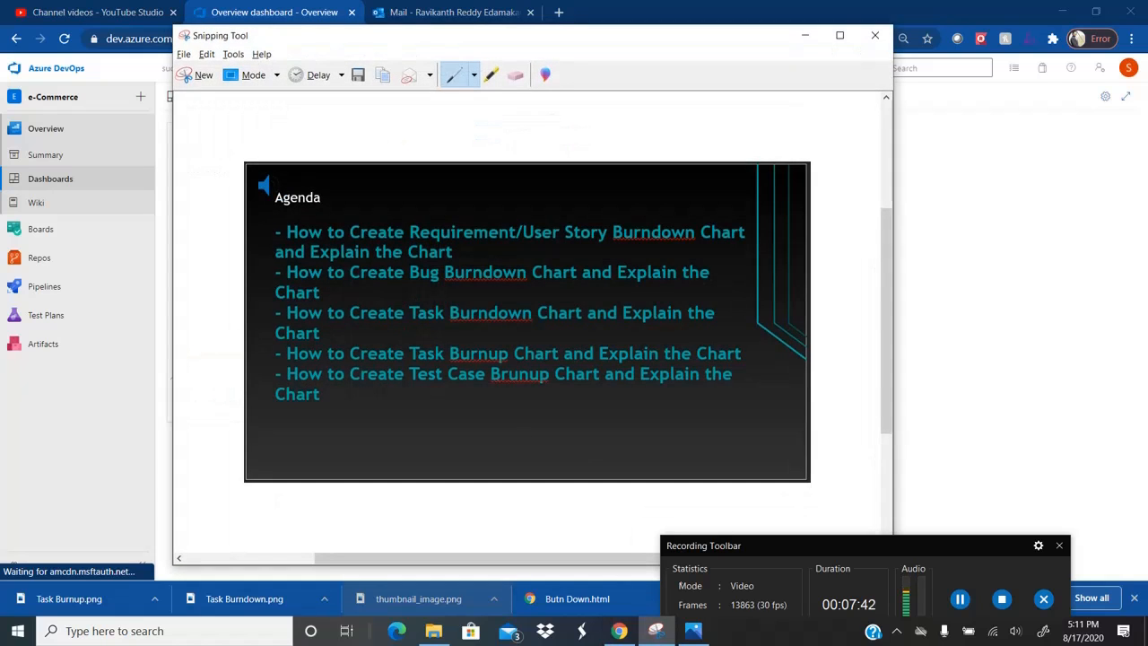
{"action": "left_click", "coordinate": [657, 631]}
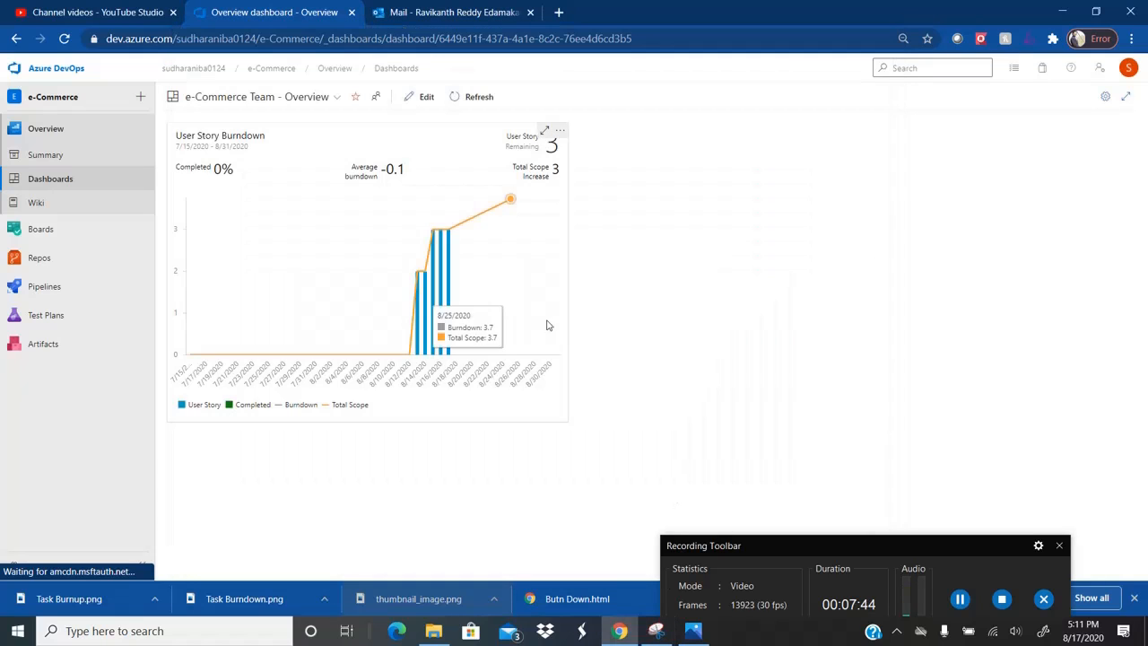
- Reopen the dashboard for editing and add a second Burndown widget beside the User Story Burndown
{"action": "left_click", "coordinate": [423, 99]}
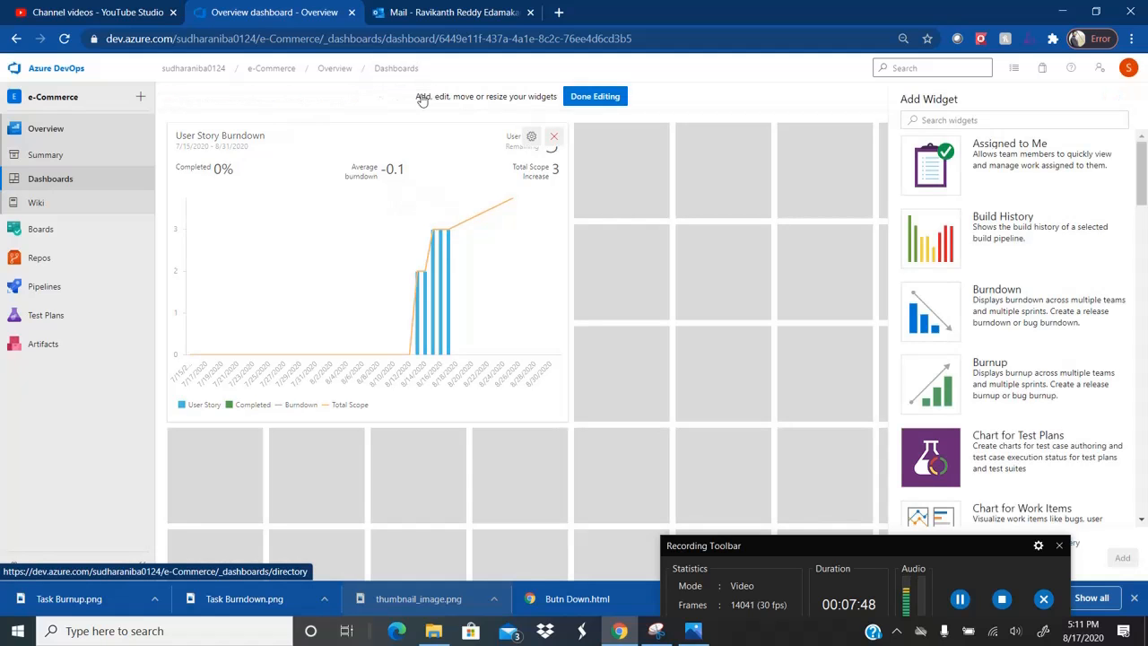
{"action": "left_click", "coordinate": [1029, 301]}
{"action": "left_click_drag", "start_coordinate": [854, 544], "coordinate": [806, 578]}
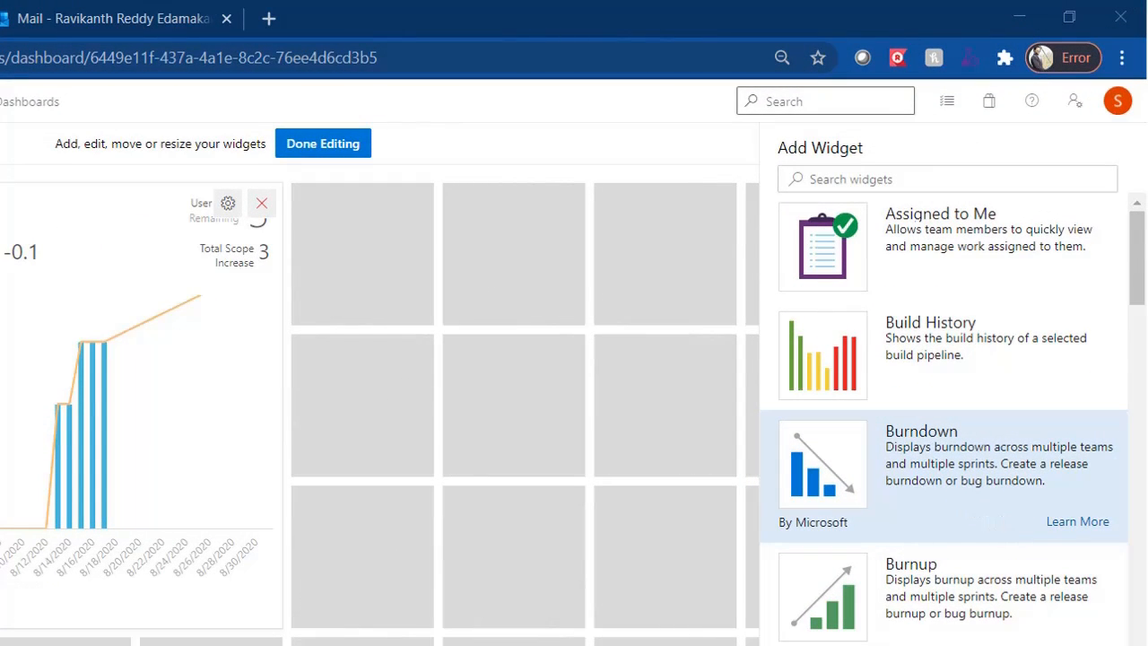
{"action": "left_click", "coordinate": [1122, 558]}
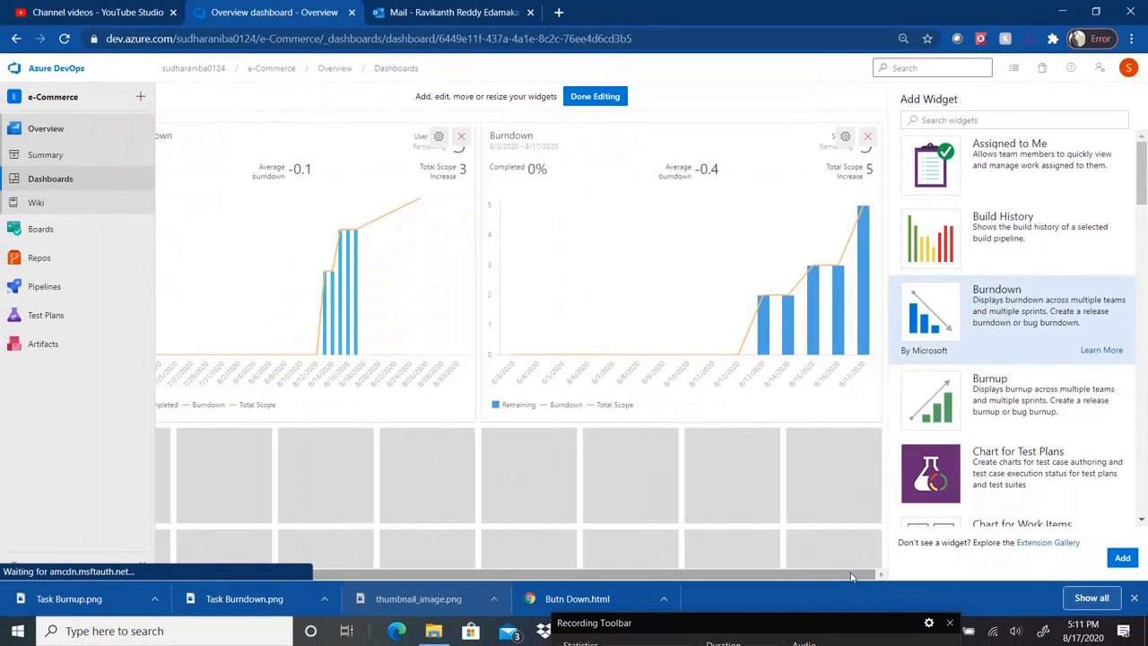
- Open the new Burndown widget's configuration and set its title to Task Burndown
{"action": "left_click", "coordinate": [845, 137]}
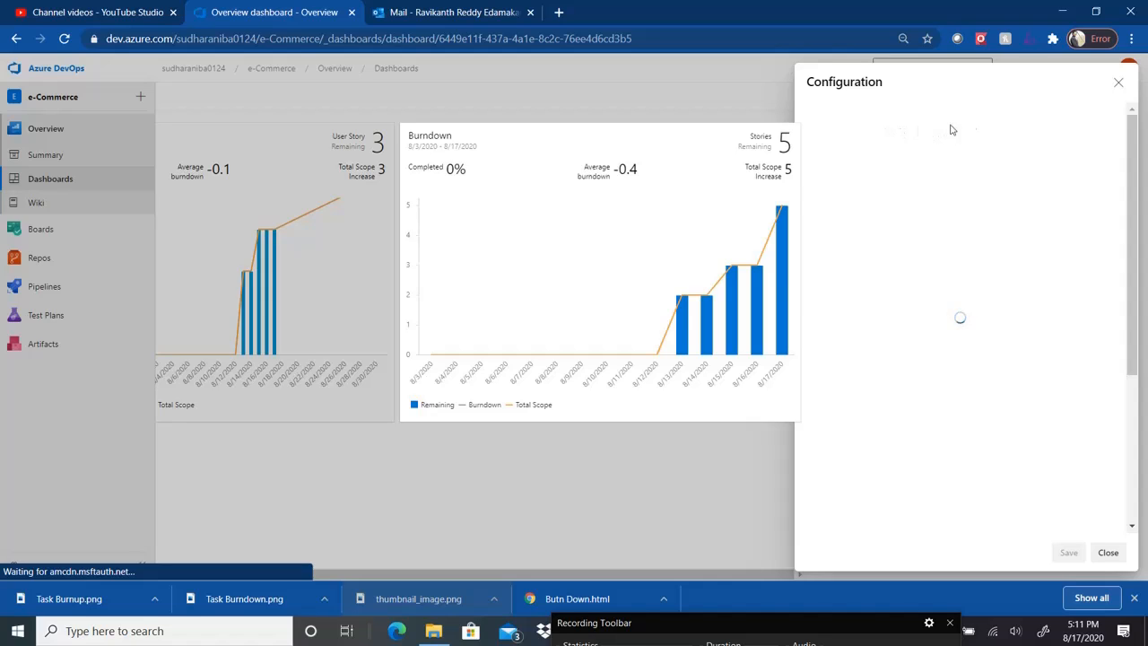
{"action": "left_click", "coordinate": [883, 128]}
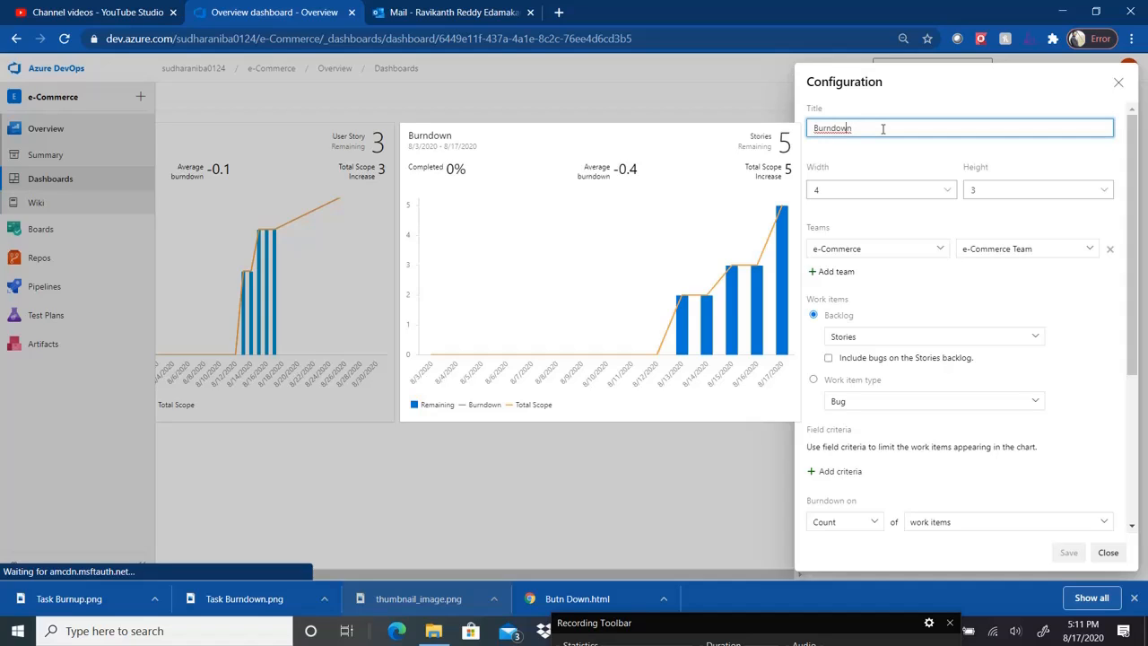
{"action": "type", "text": "Bug"}
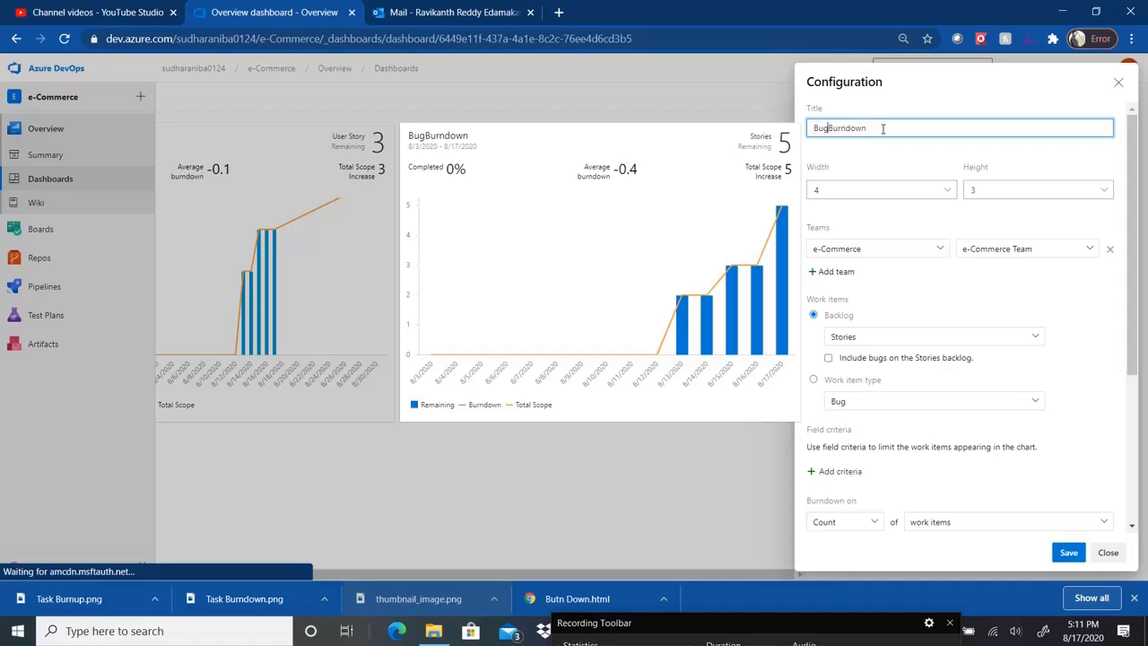
{"action": "key", "text": "BackSpace"}
{"action": "key", "text": "BackSpace"}
{"action": "key", "text": "BackSpace"}
{"action": "key", "text": "BackSpace"}
{"action": "type", "text": "Task"}
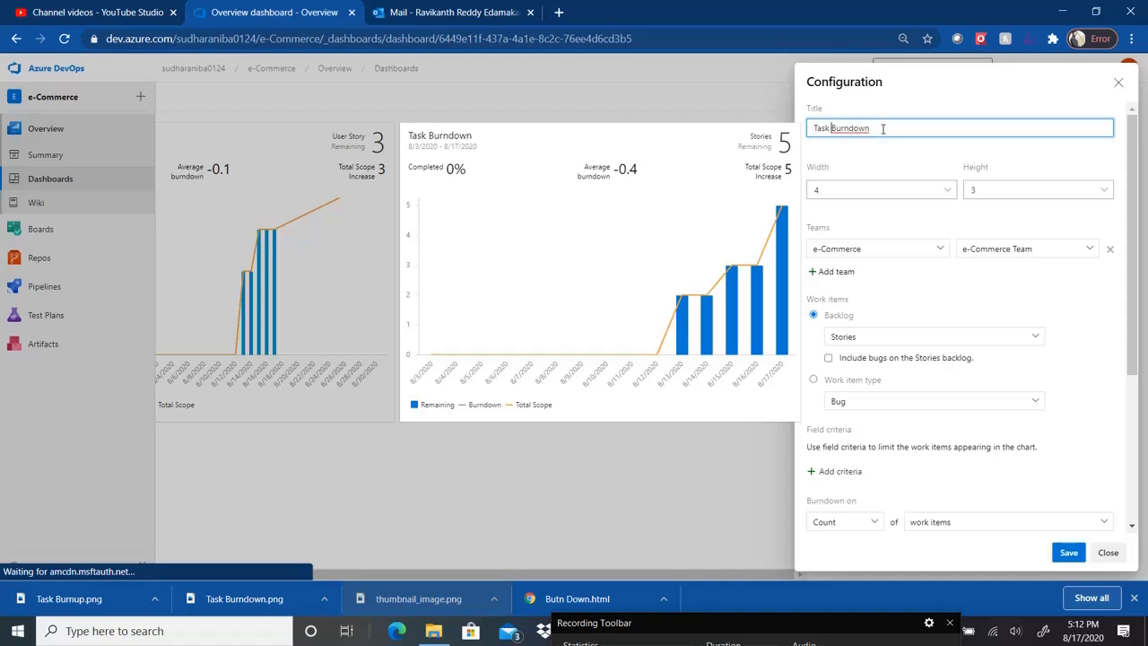
- Check the chart list on the agenda slide in Snipping Tool and return to the widget's title
{"action": "key", "text": "alt+Tab"}
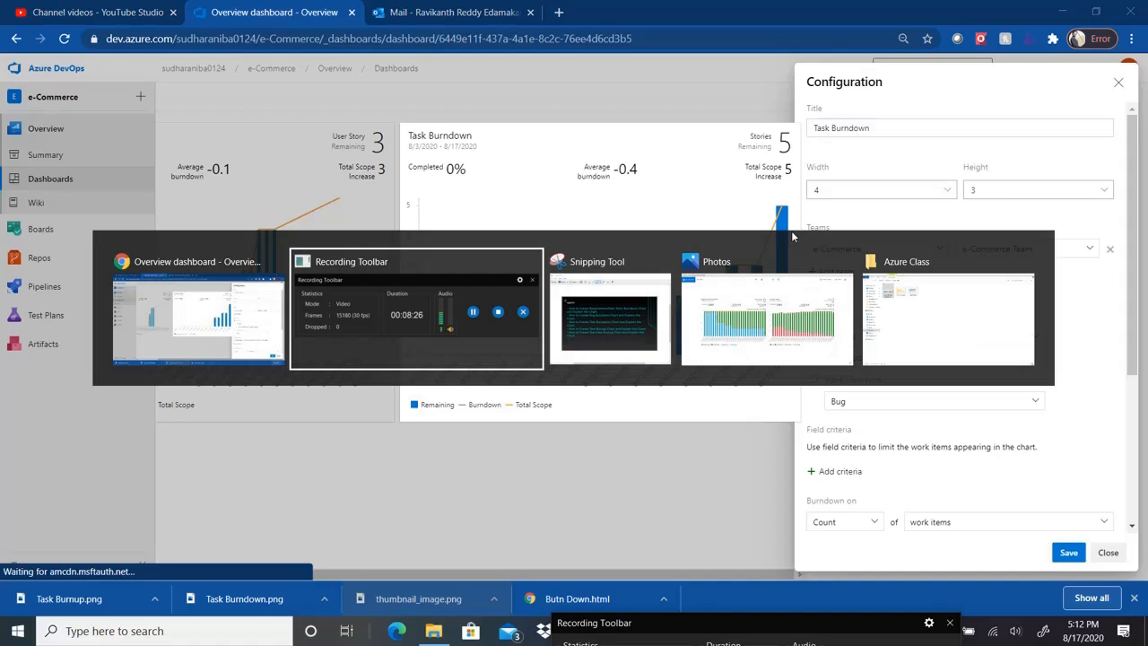
{"action": "key", "text": "alt+Tab"}
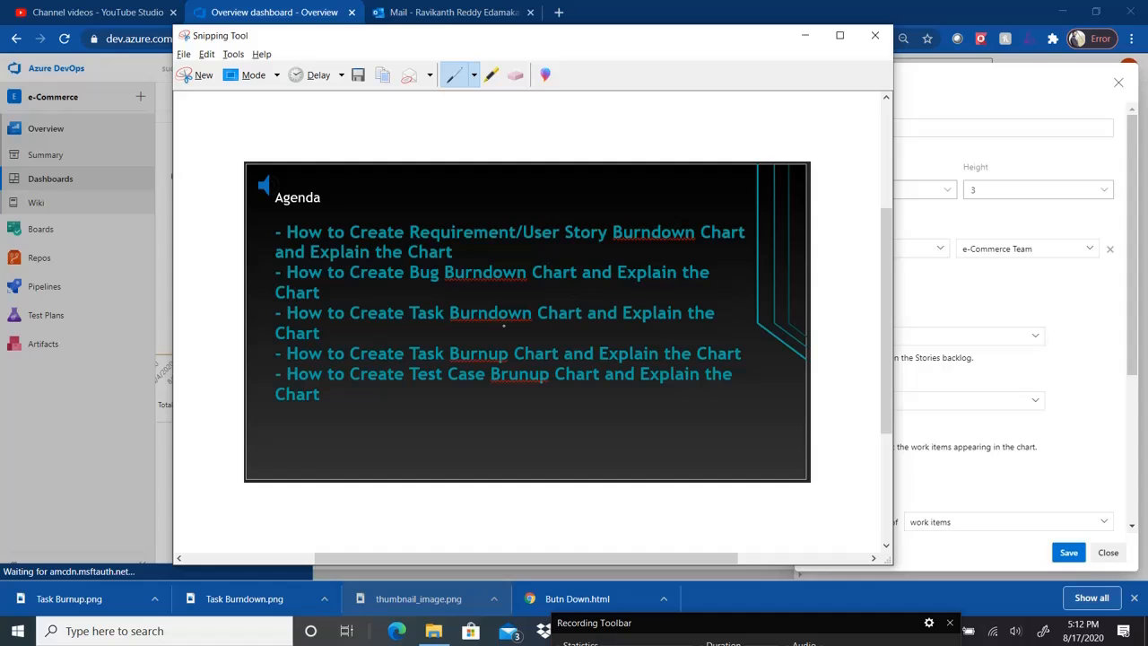
{"action": "key", "text": "alt+Tab"}
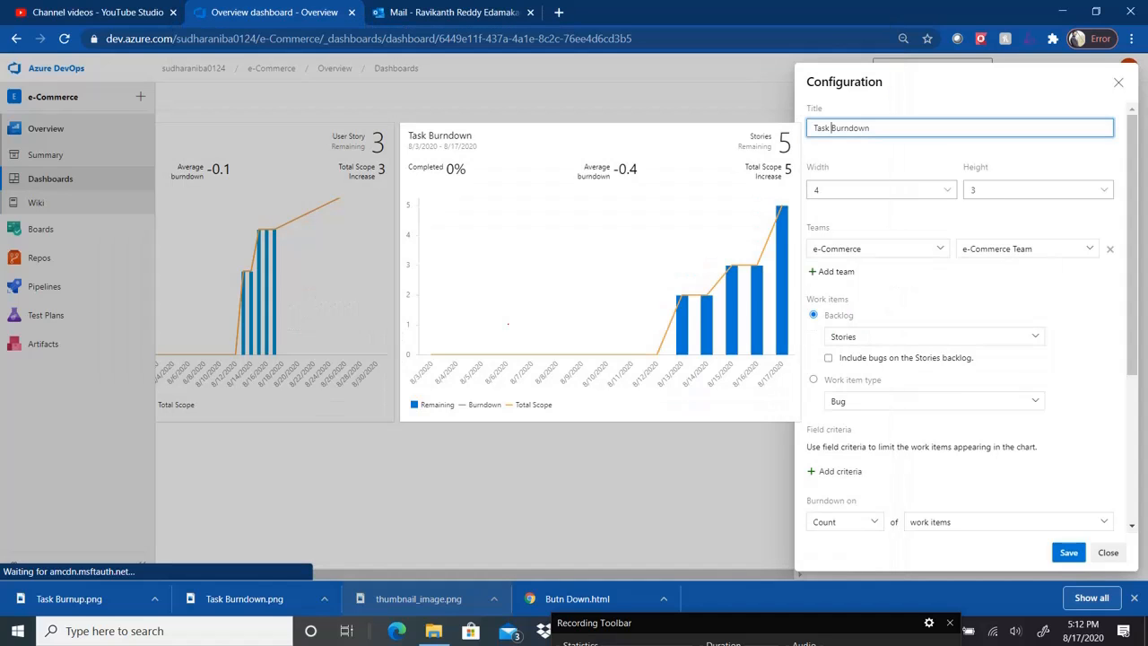
{"action": "left_click", "coordinate": [899, 126]}
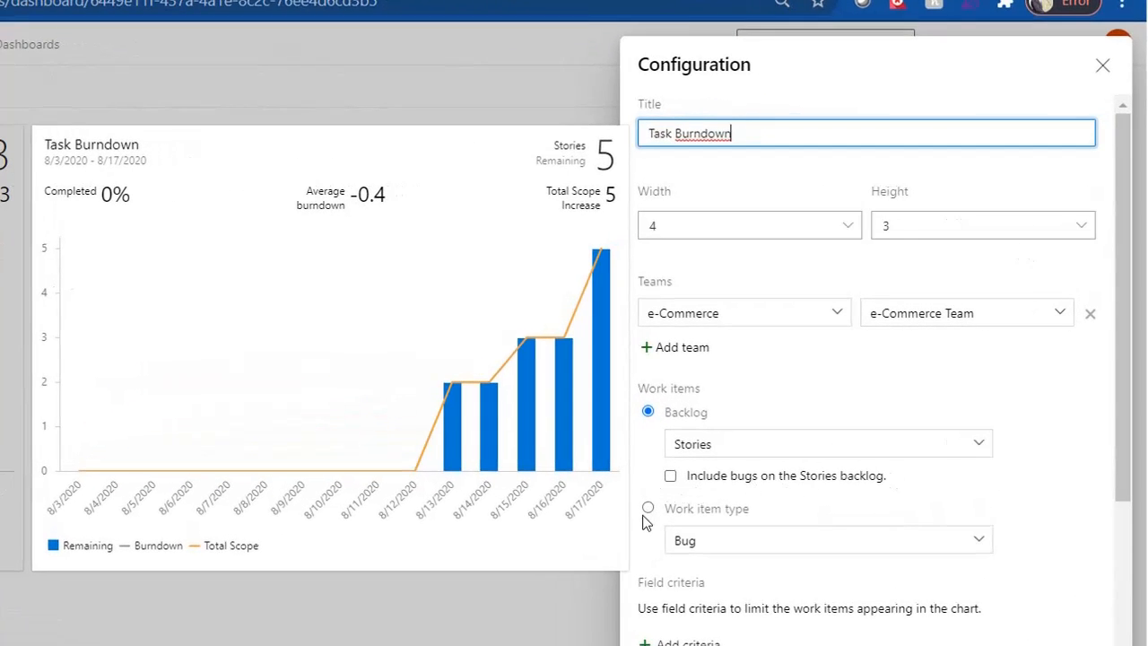
- Base the Task Burndown chart on a work item type instead of a backlog, choosing Task
{"action": "left_click", "coordinate": [650, 510]}
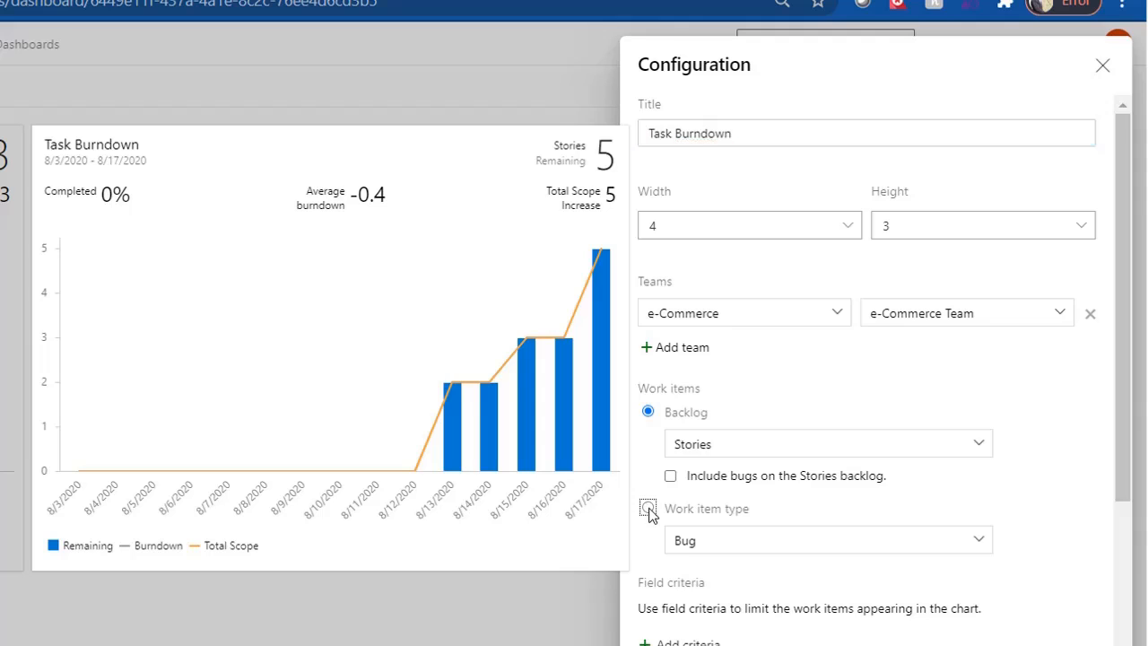
{"action": "left_click_drag", "start_coordinate": [1125, 344], "coordinate": [1124, 440]}
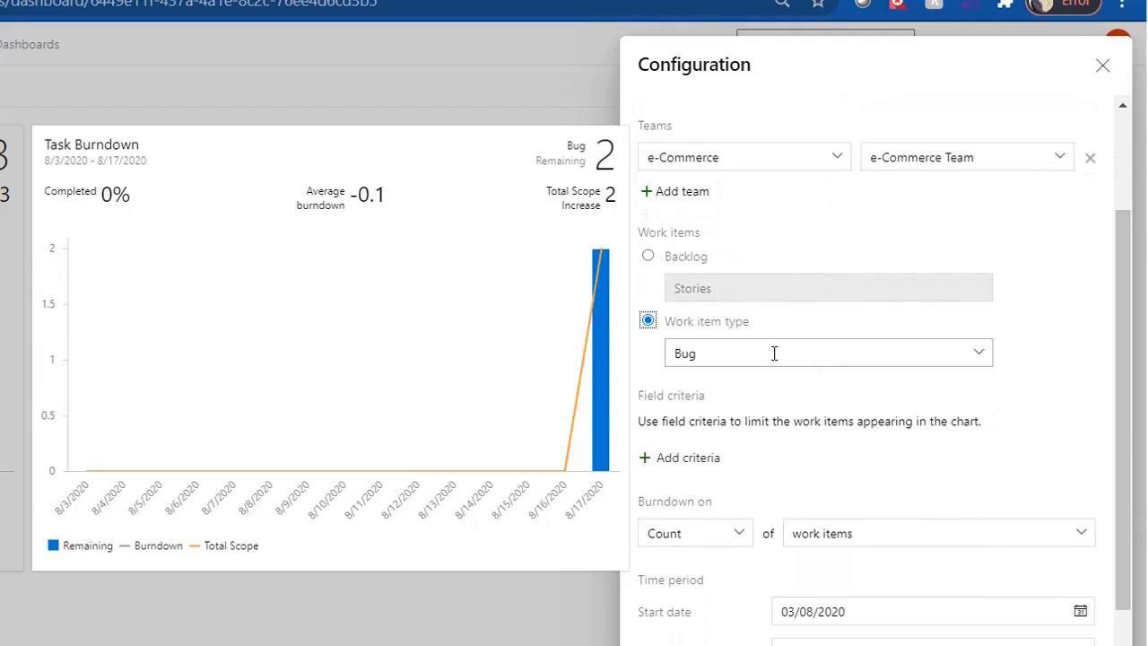
{"action": "left_click", "coordinate": [983, 360]}
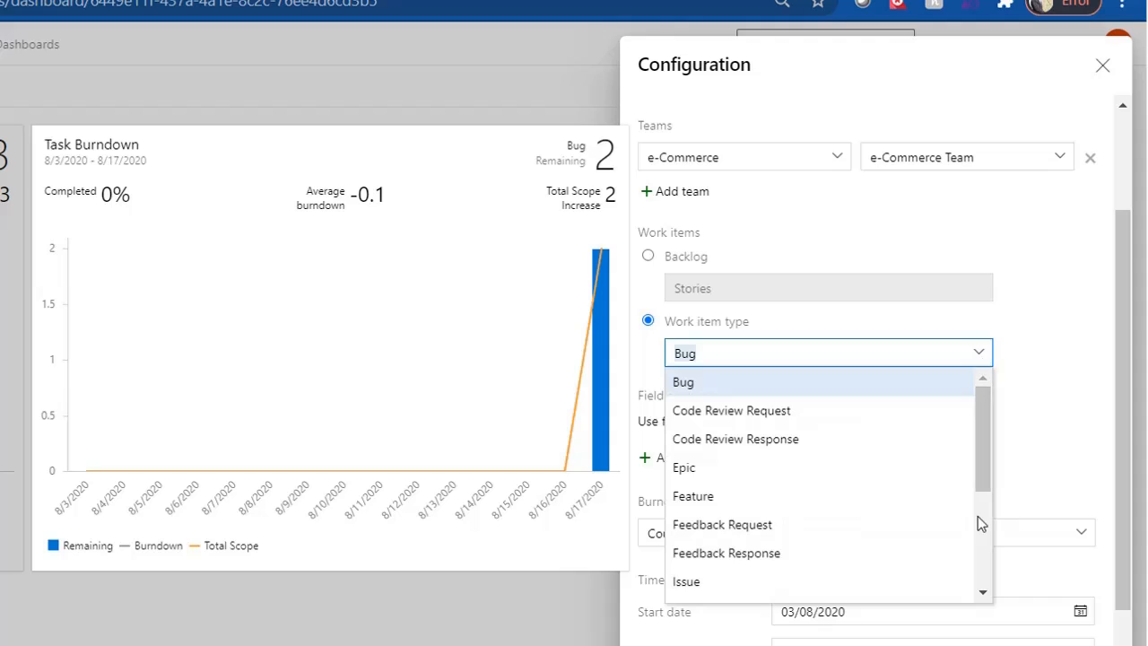
{"action": "scroll", "coordinate": [988, 555], "scroll_direction": "down", "scroll_amount": 3}
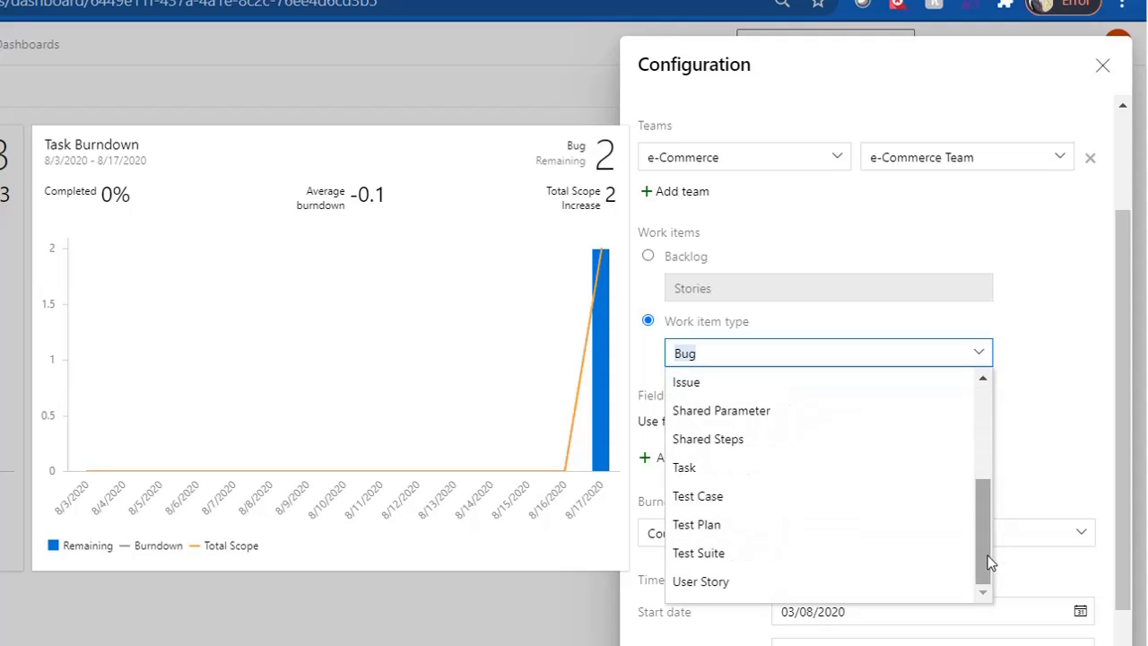
{"action": "left_click", "coordinate": [768, 487]}
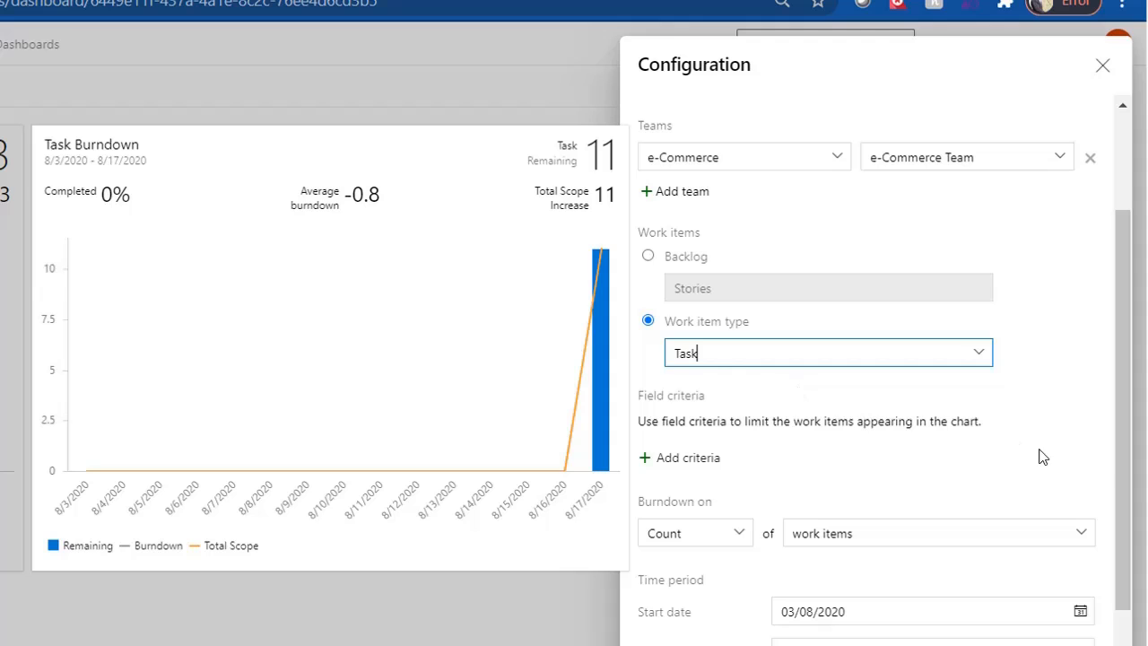
- Add a field criterion limiting the Task Burndown to Iteration Path = e-Commerce\Release 1.0 CMMI
{"action": "left_click_drag", "start_coordinate": [1125, 443], "coordinate": [1122, 556]}
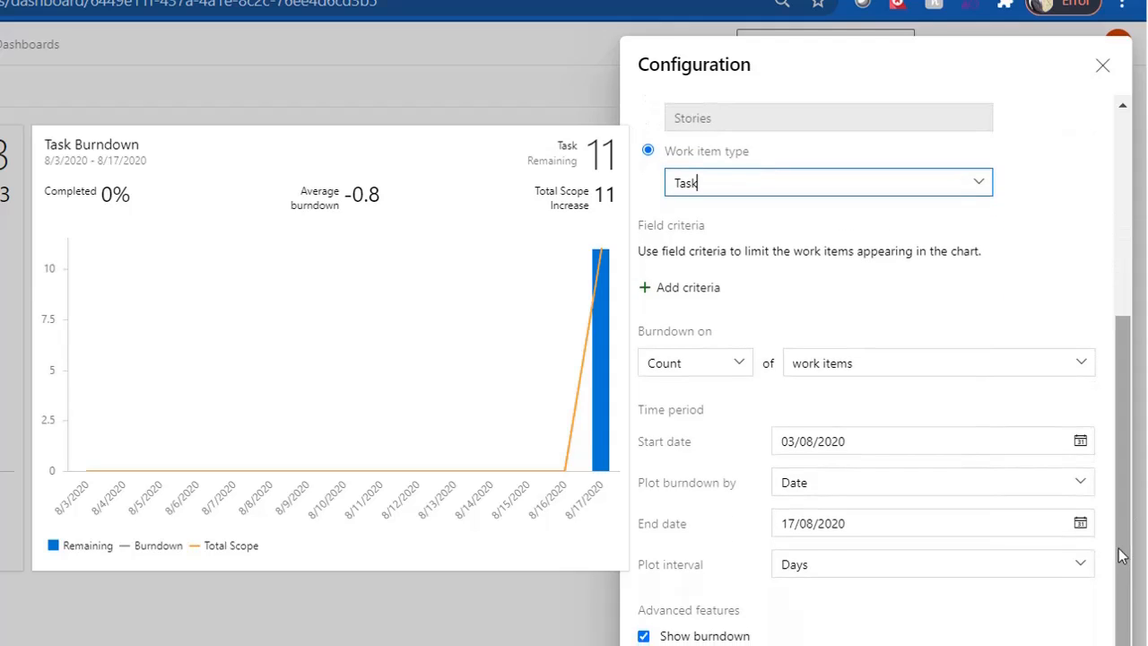
{"action": "left_click", "coordinate": [687, 289]}
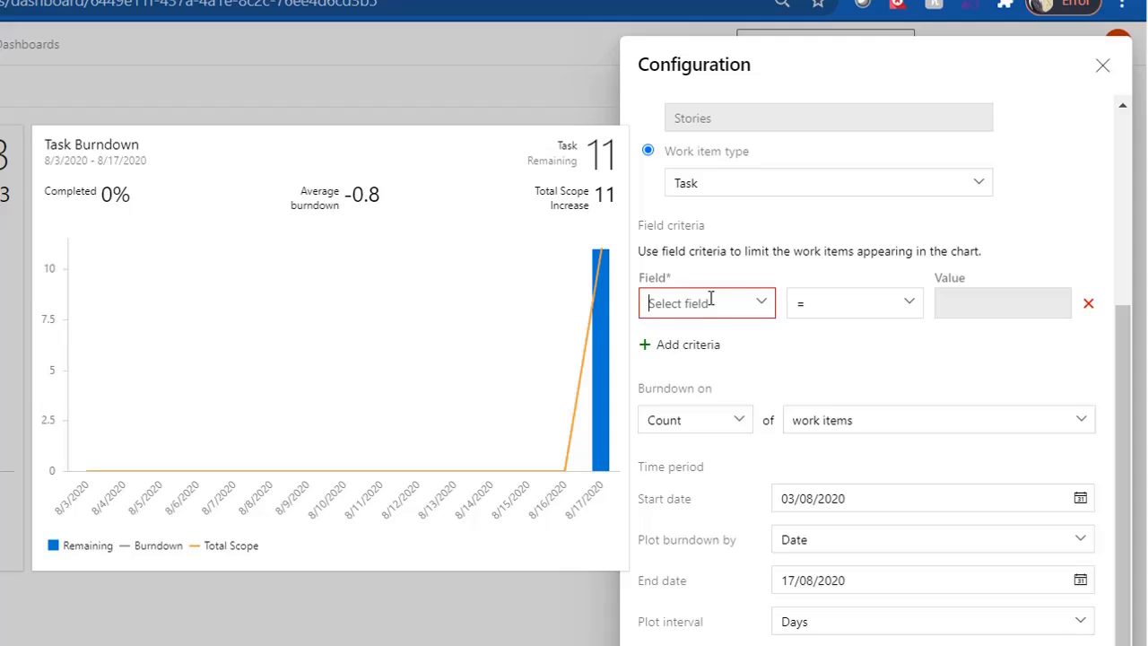
{"action": "type", "text": "Ite"}
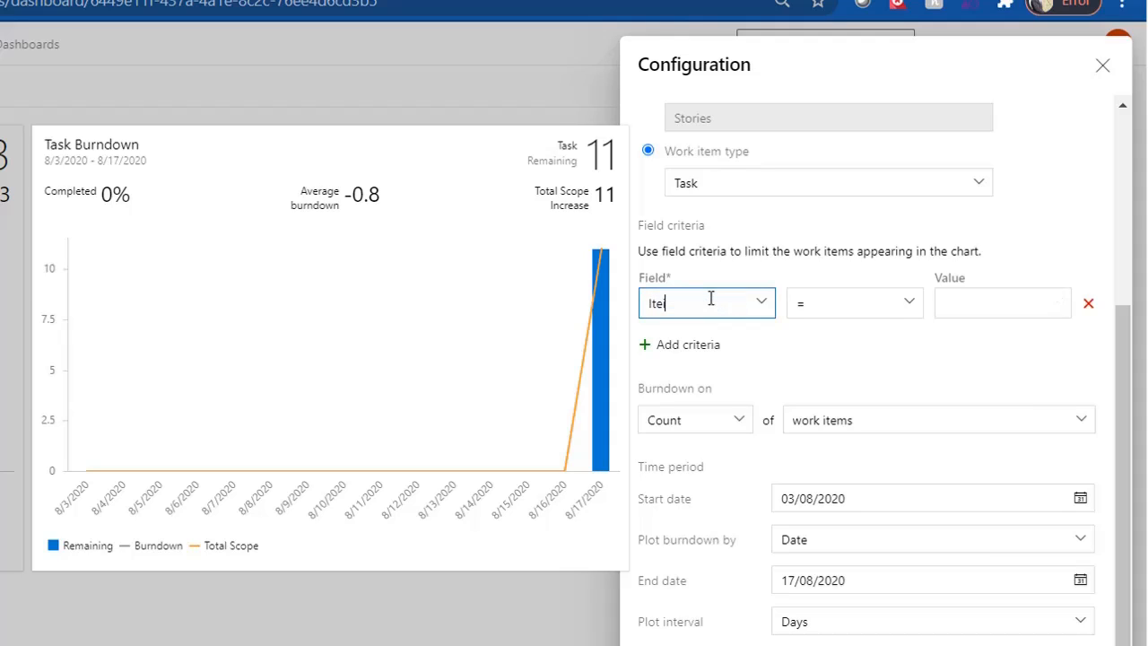
{"action": "type", "text": "iration"}
{"action": "key", "text": "BackSpace"}
{"action": "key", "text": "BackSpace"}
{"action": "key", "text": "BackSpace"}
{"action": "key", "text": "BackSpace"}
{"action": "type", "text": "ration Path"}
{"action": "left_click", "coordinate": [1058, 314]}
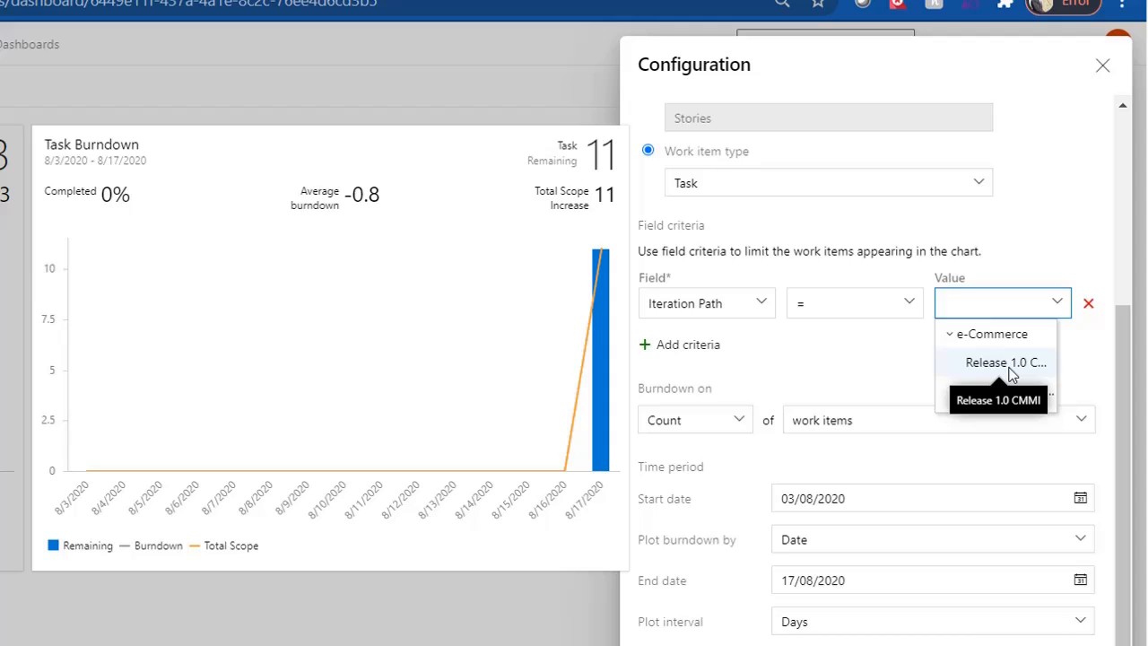
{"action": "left_click", "coordinate": [1012, 373]}
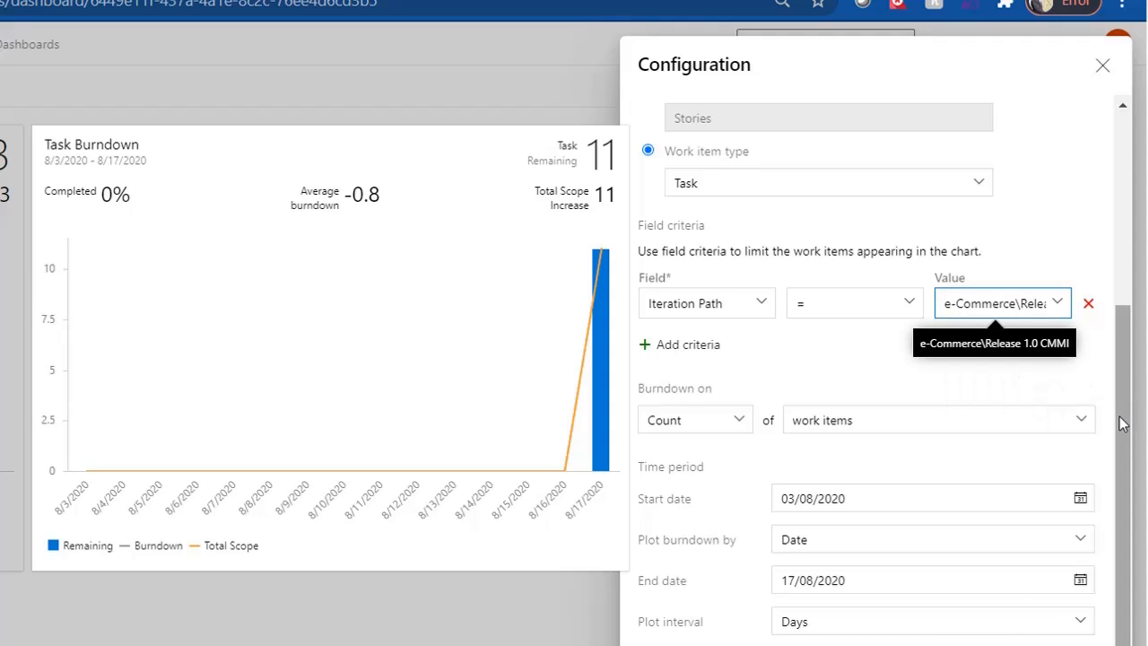
- Enable showing completed work and plotting remaining work using the work item type color in the Task Burndown
{"action": "left_click_drag", "start_coordinate": [1120, 417], "coordinate": [1110, 527]}
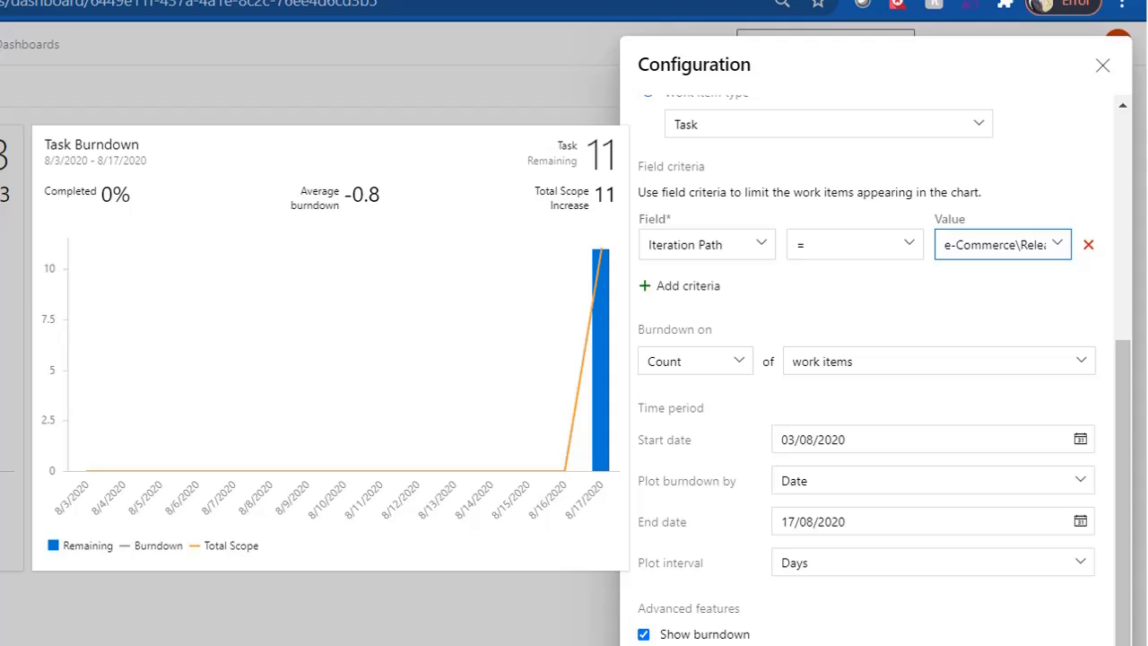
{"action": "left_click", "coordinate": [779, 528]}
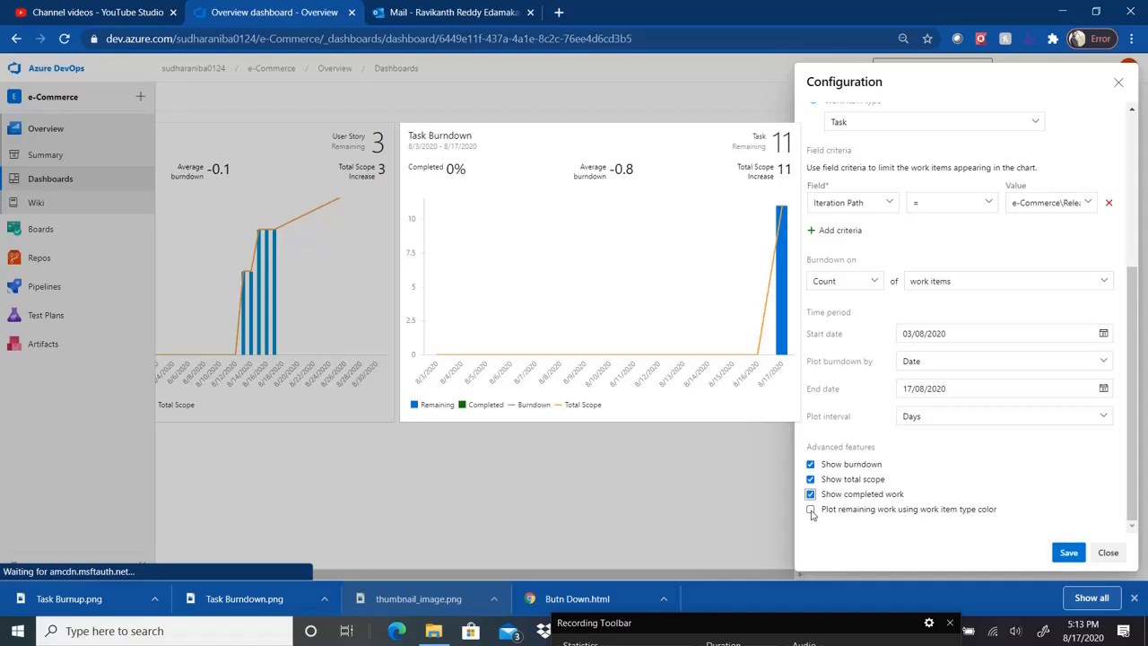
{"action": "left_click", "coordinate": [811, 509]}
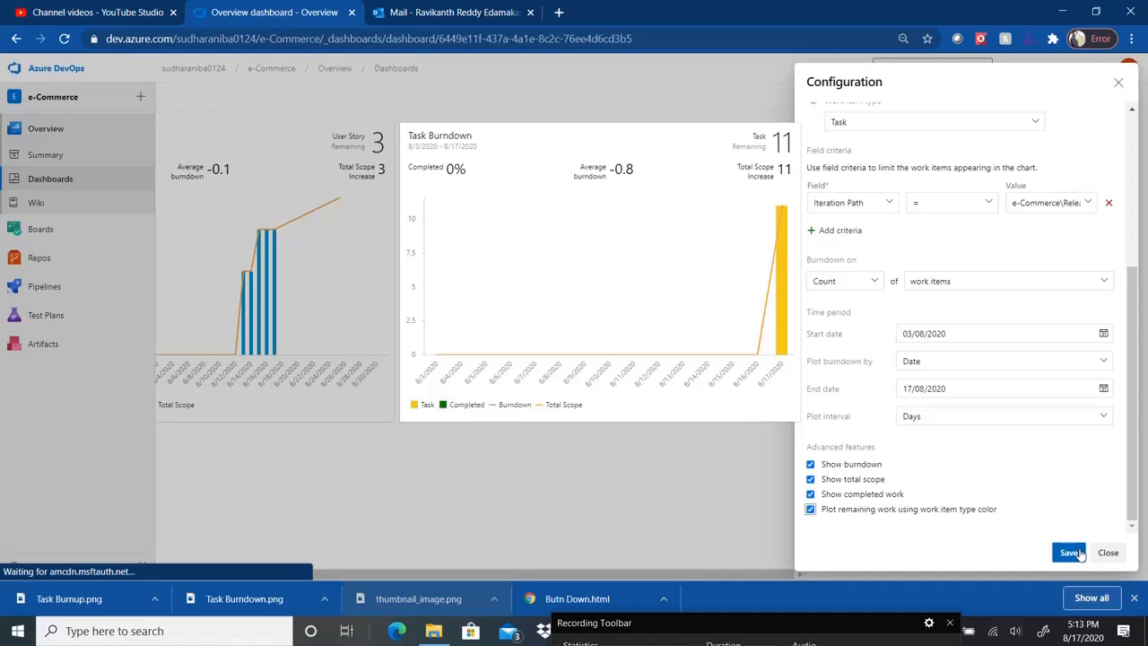
- Set the Task Burndown's time period to start on 16/07/2020 and end on 31/08/2020
{"action": "left_click", "coordinate": [1104, 334]}
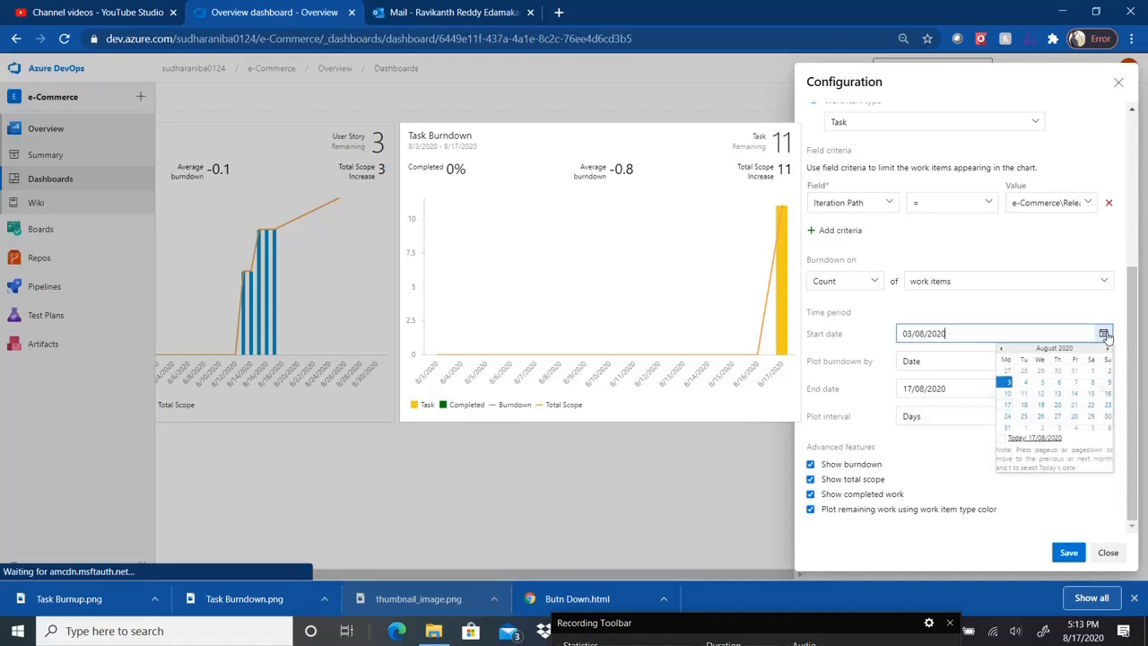
{"action": "left_click", "coordinate": [1003, 349]}
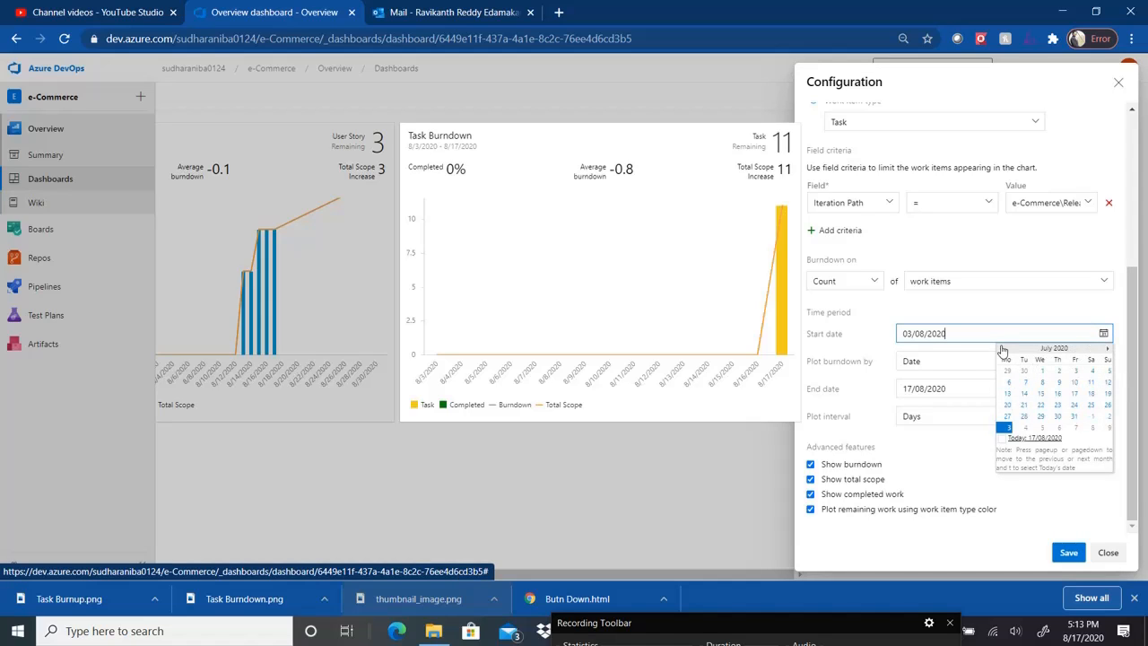
{"action": "left_click", "coordinate": [1060, 393]}
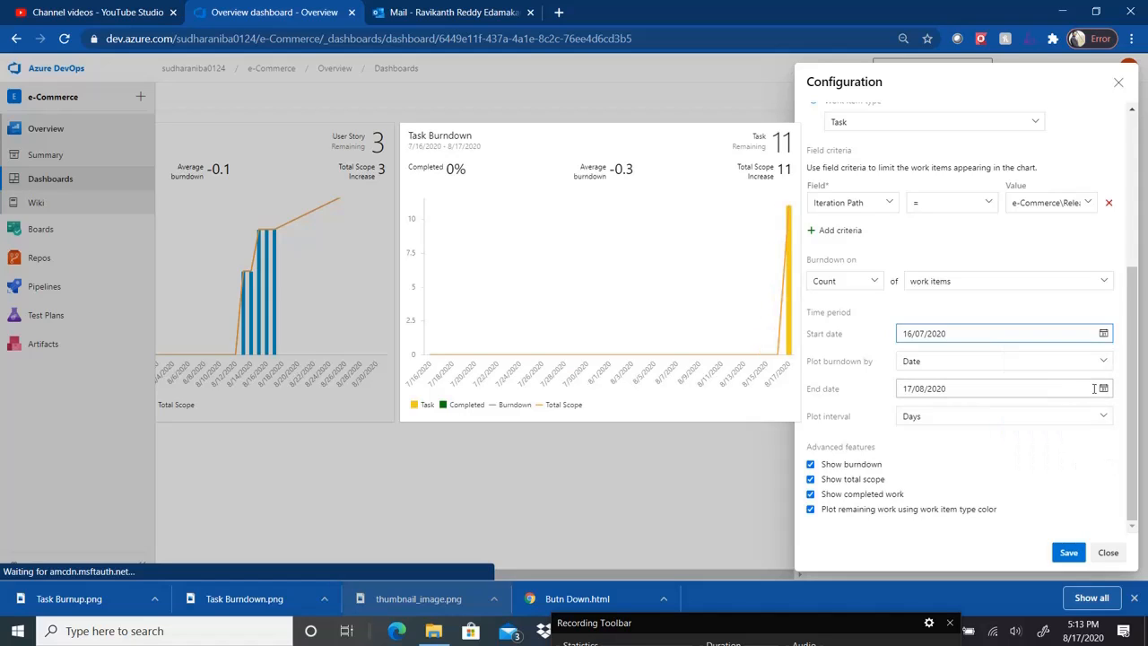
{"action": "left_click", "coordinate": [1103, 388]}
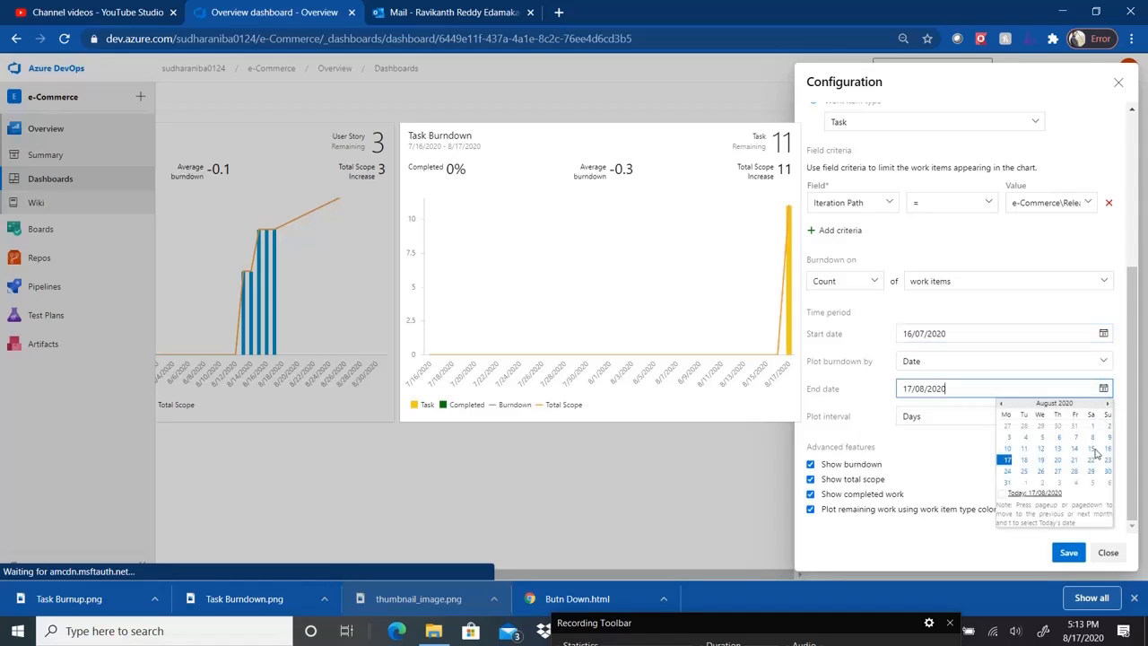
{"action": "left_click", "coordinate": [1008, 482]}
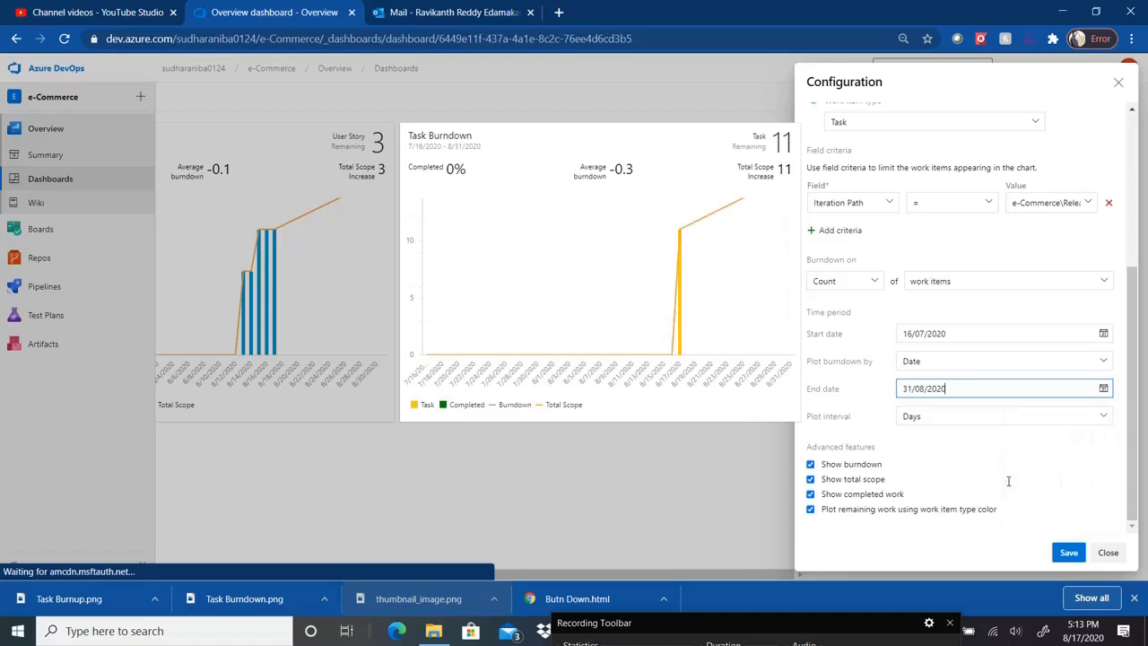
- Save the Task Burndown configuration and finish editing the dashboard
{"action": "left_click", "coordinate": [1068, 552]}
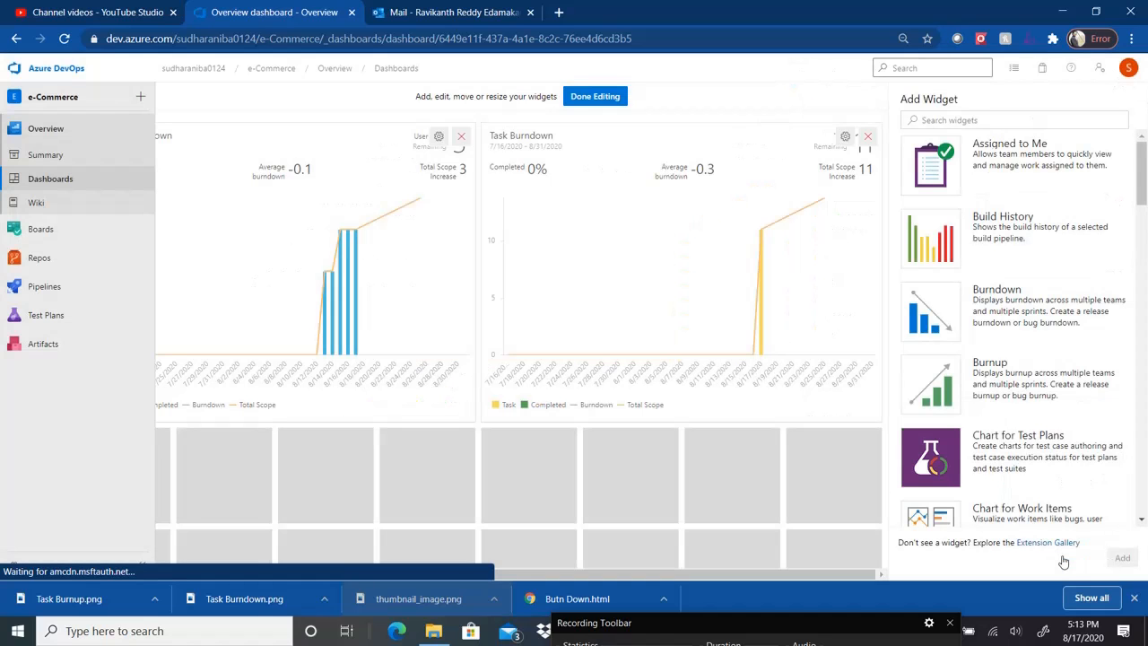
{"action": "left_click", "coordinate": [590, 98]}
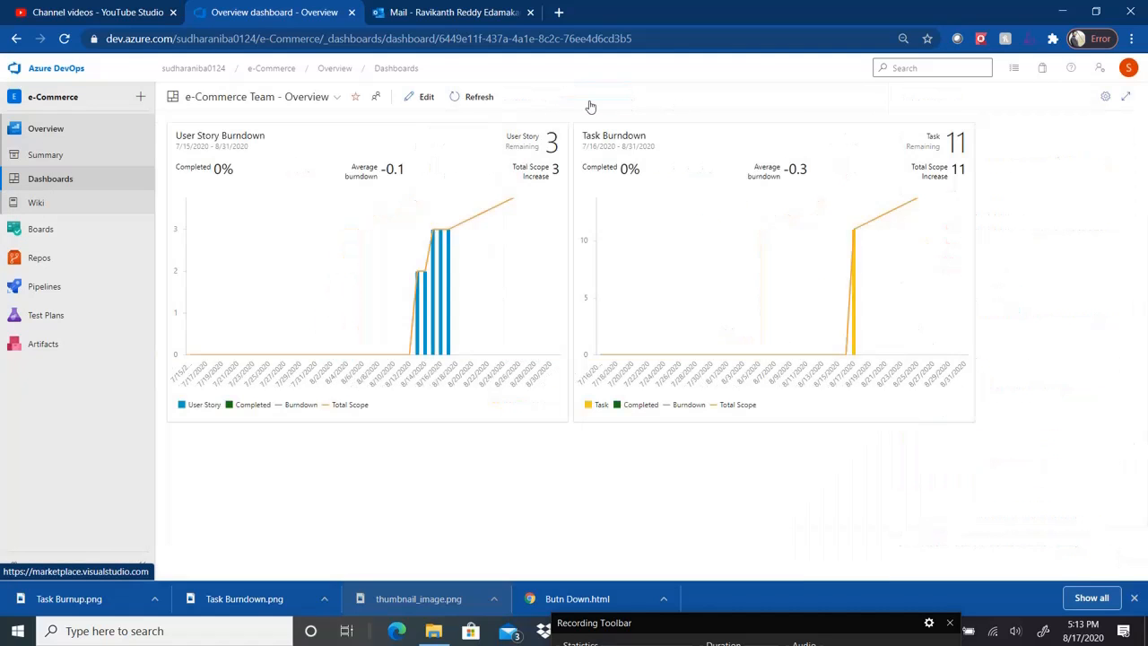
{"action": "mouse_move", "coordinate": [853, 242]}
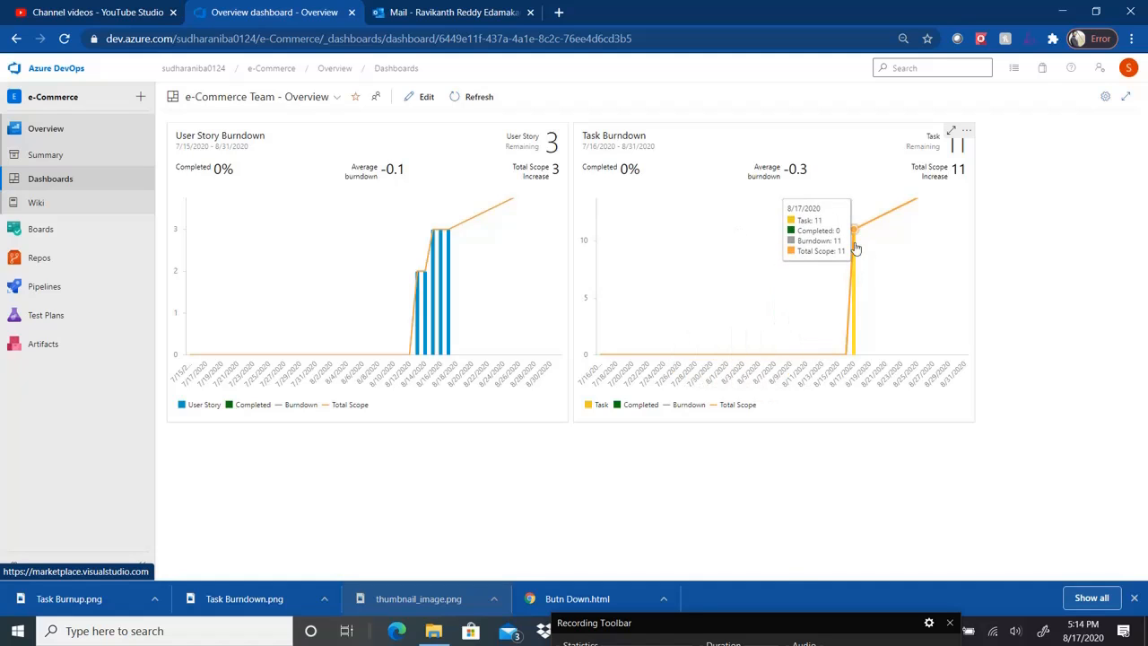
- Reconfigure the Task Burndown to burn down on the Sum of Remaining Work, then save it and finish editing the dashboard
{"action": "left_click", "coordinate": [422, 96]}
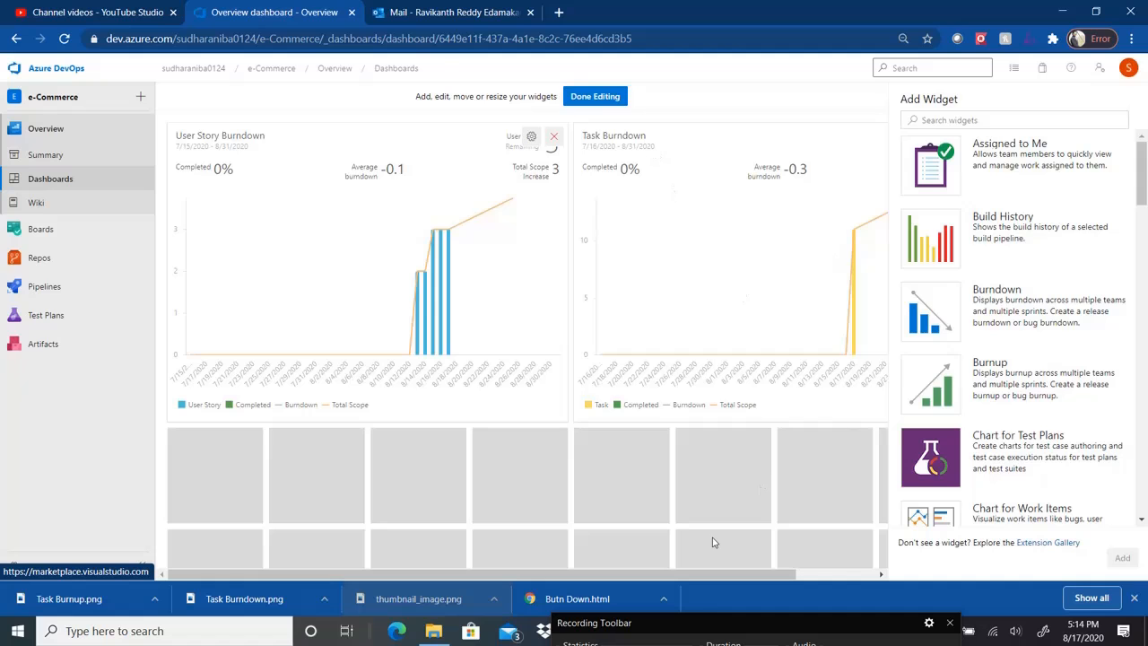
{"action": "left_click", "coordinate": [847, 575]}
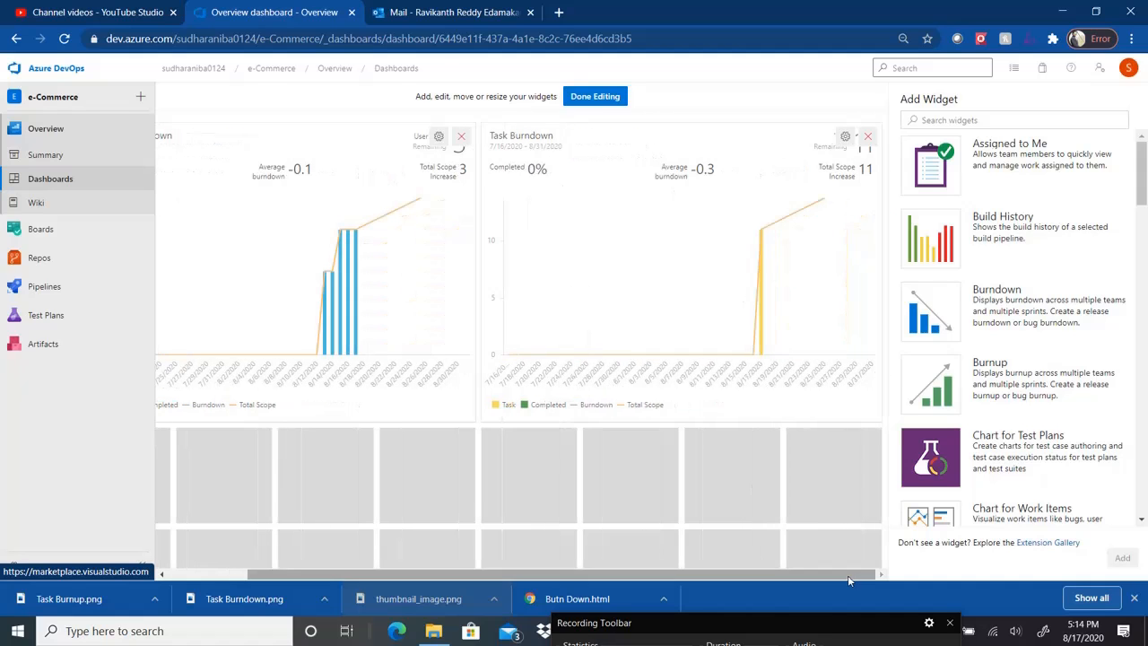
{"action": "left_click", "coordinate": [845, 137]}
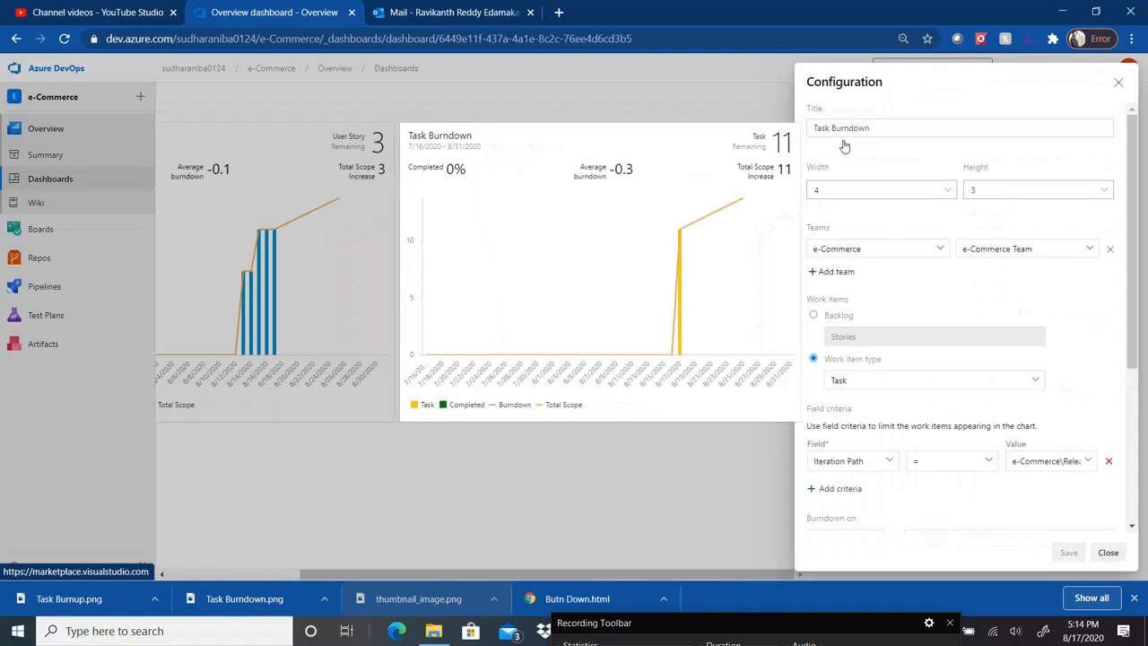
{"action": "left_click_drag", "start_coordinate": [1136, 298], "coordinate": [1135, 451]}
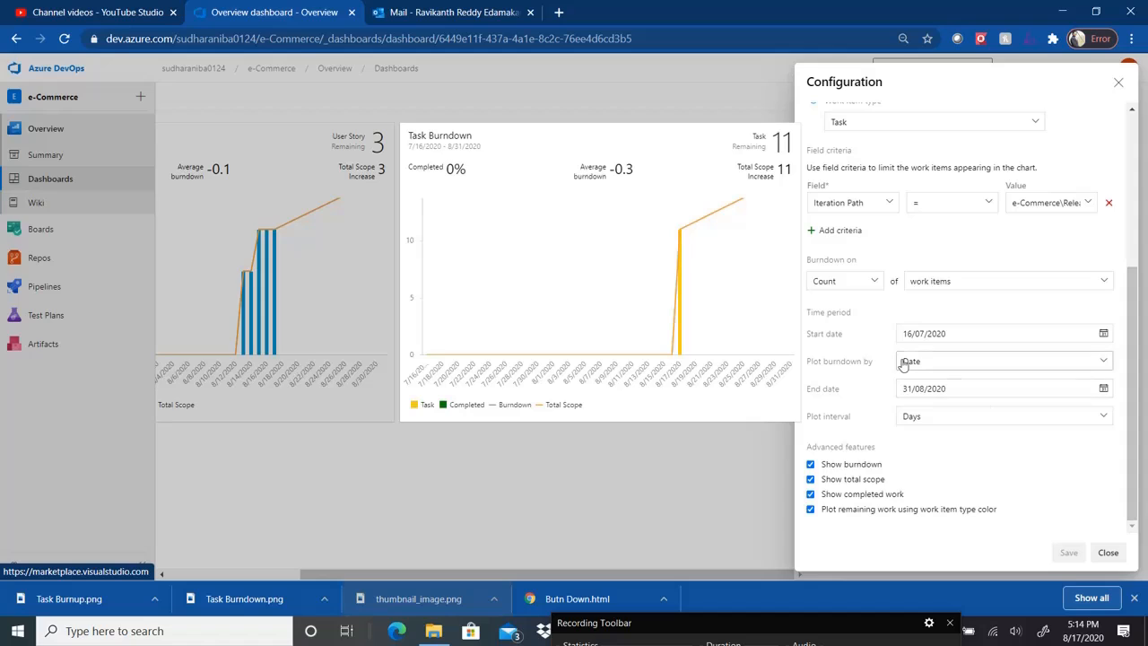
{"action": "left_click", "coordinate": [867, 282]}
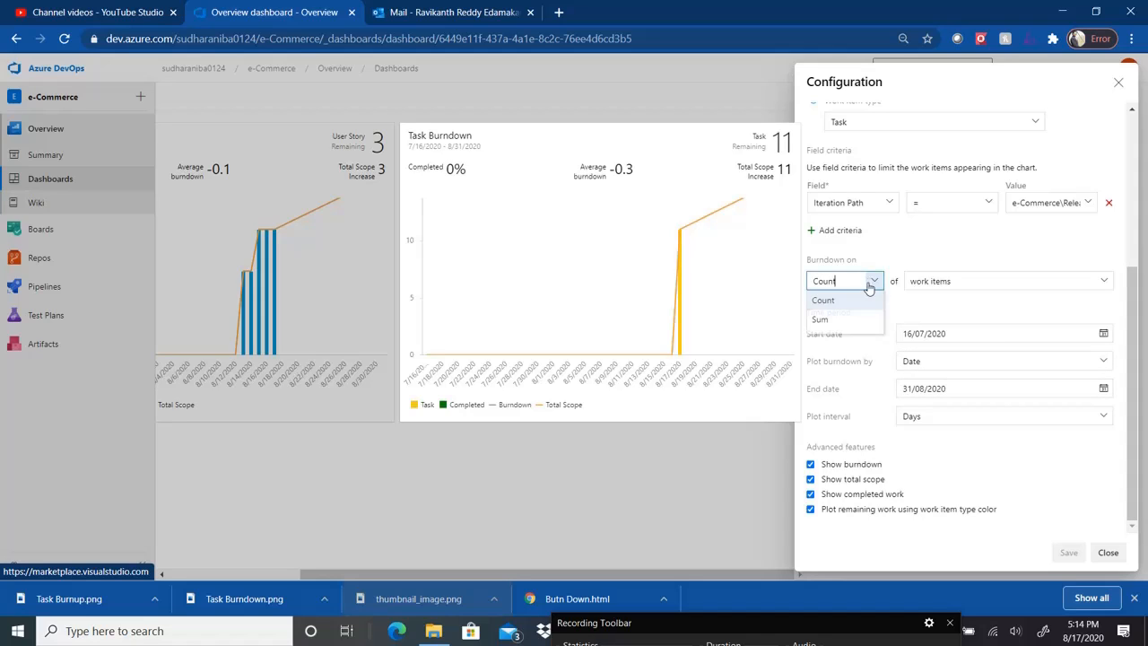
{"action": "left_click", "coordinate": [821, 320]}
{"action": "left_click", "coordinate": [1105, 281]}
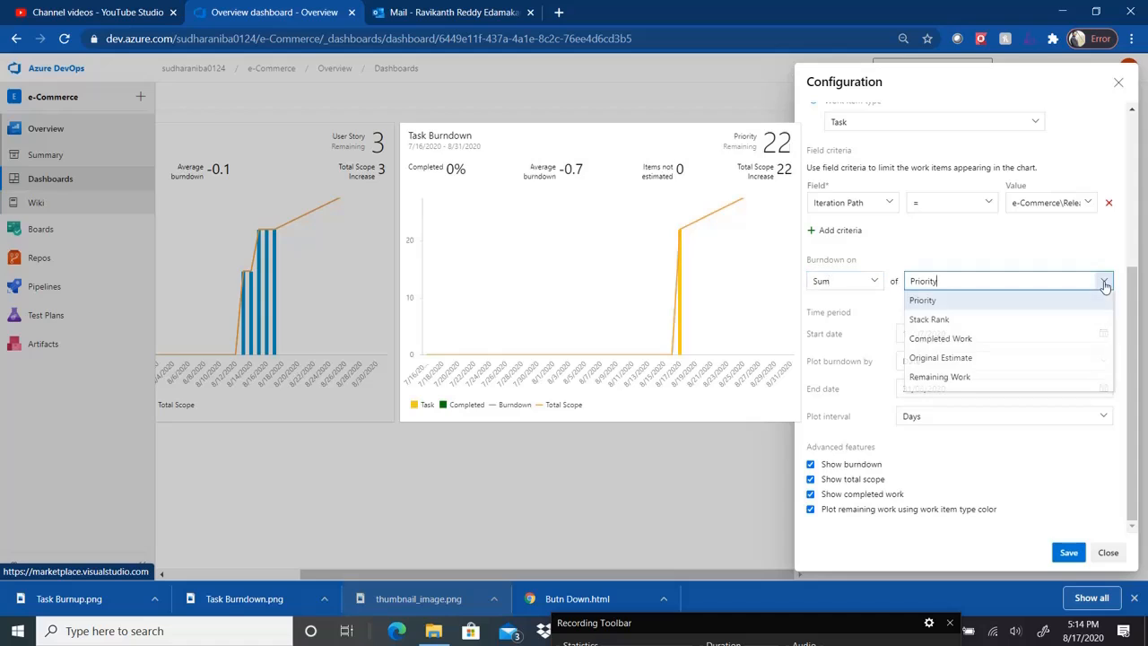
{"action": "left_click", "coordinate": [958, 378]}
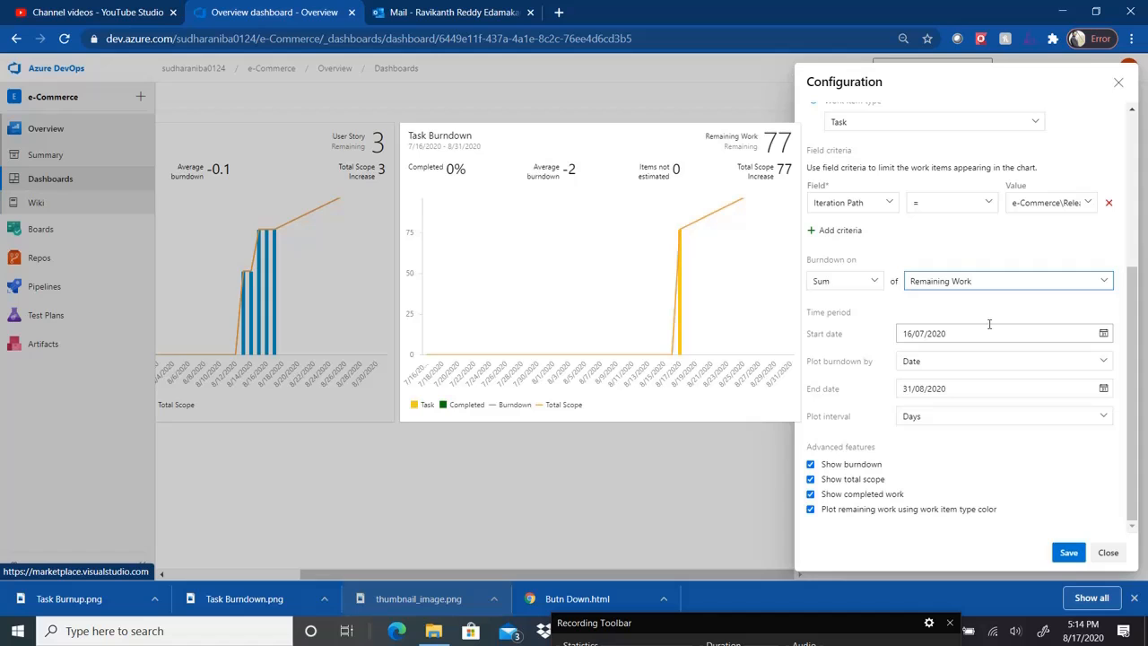
{"action": "left_click", "coordinate": [1070, 553]}
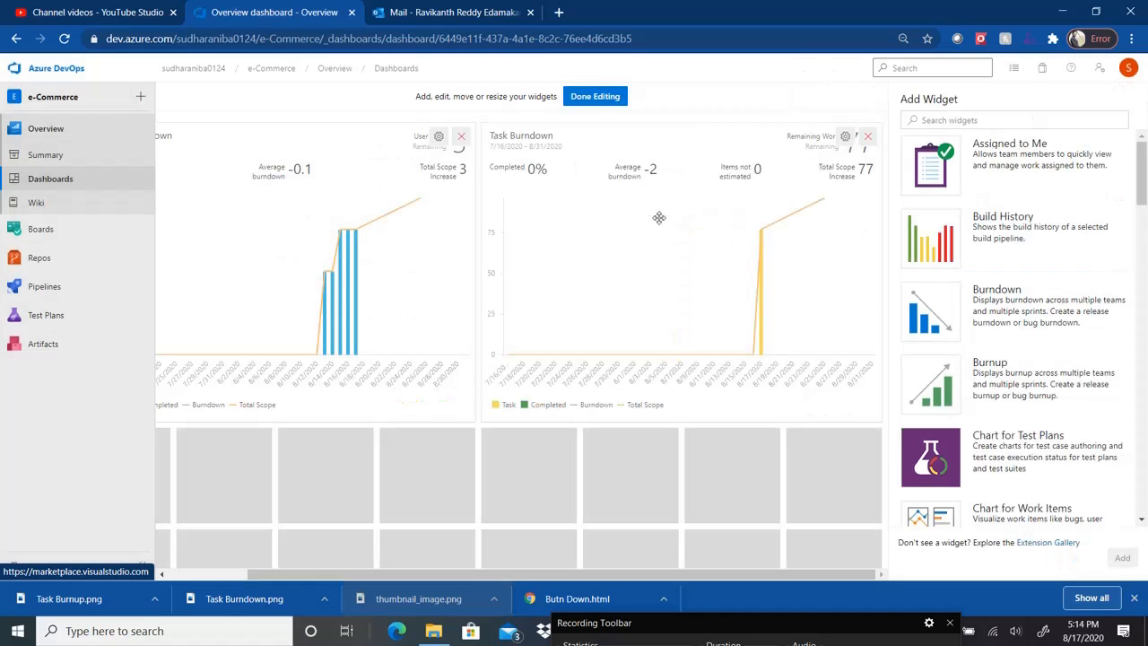
{"action": "left_click", "coordinate": [593, 99]}
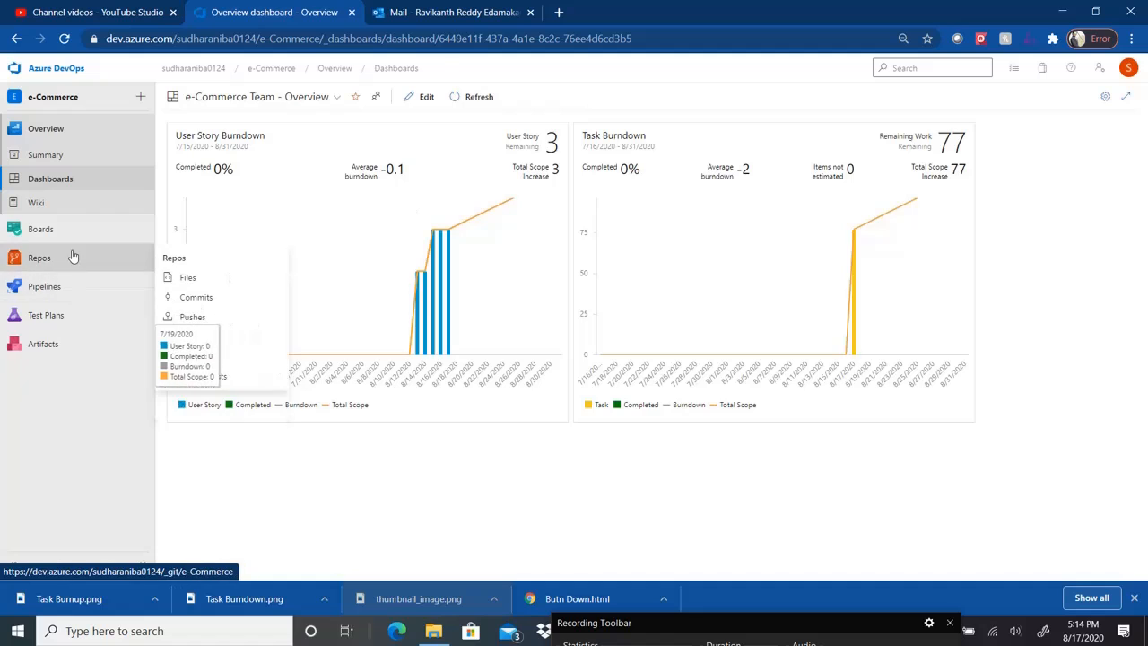
- Compare the Active column's total hours on the Release 1.0 CMMI sprint taskboard with the Task Burndown's remaining work on the dashboard
{"action": "mouse_move", "coordinate": [36, 227]}
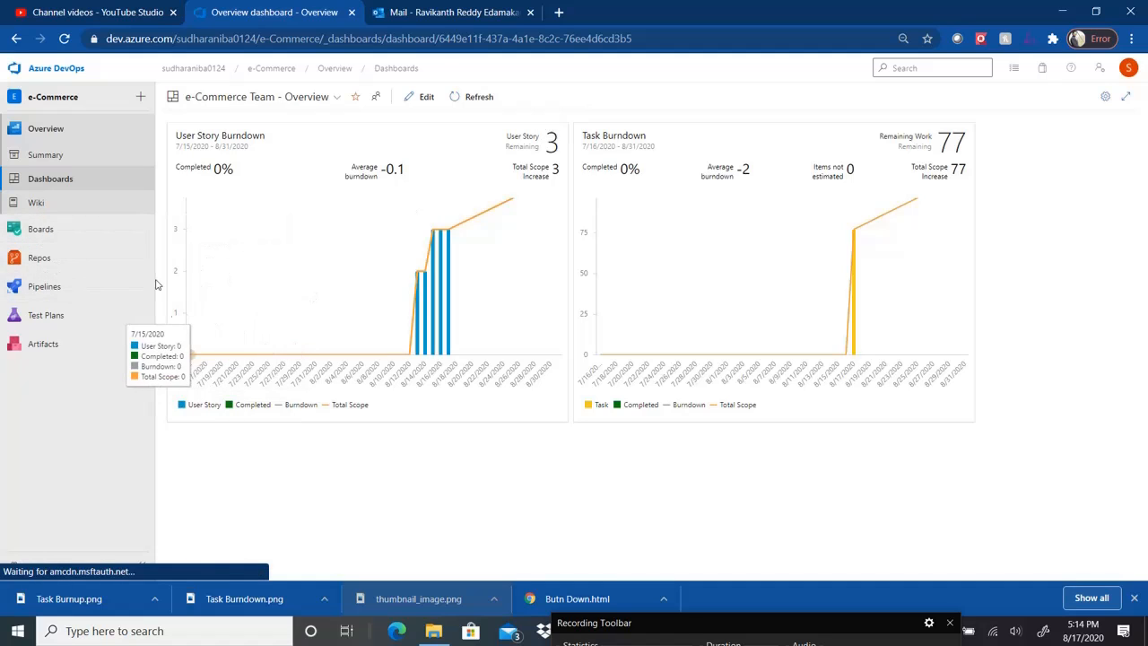
{"action": "mouse_move", "coordinate": [98, 236]}
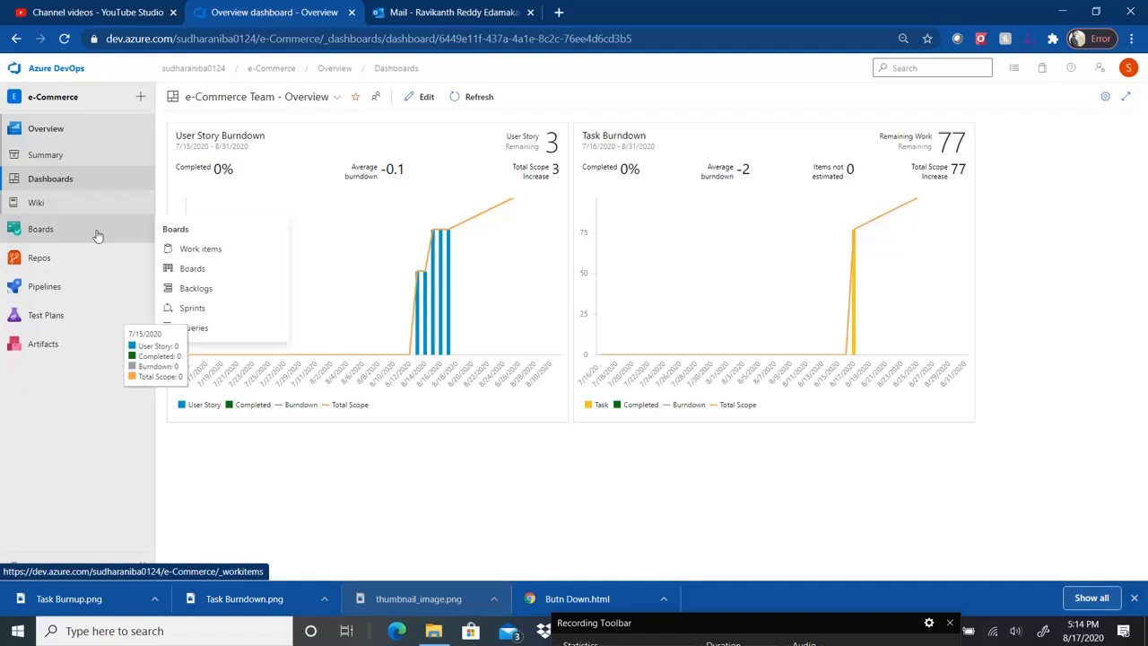
{"action": "left_click", "coordinate": [209, 310]}
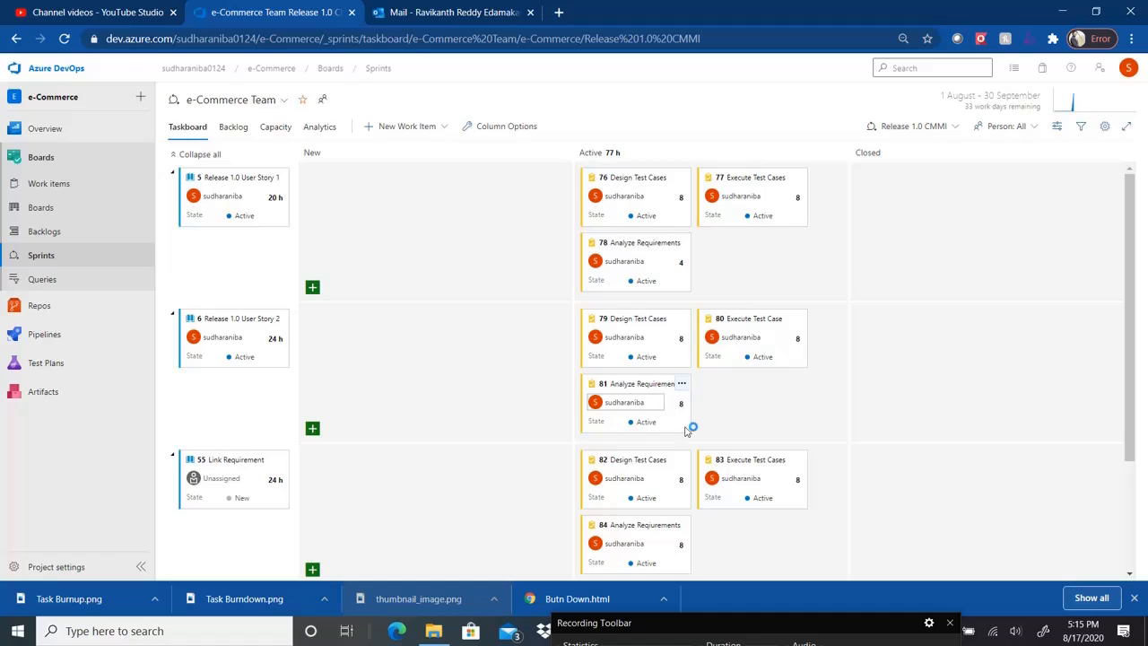
{"action": "triple_click", "coordinate": [613, 151]}
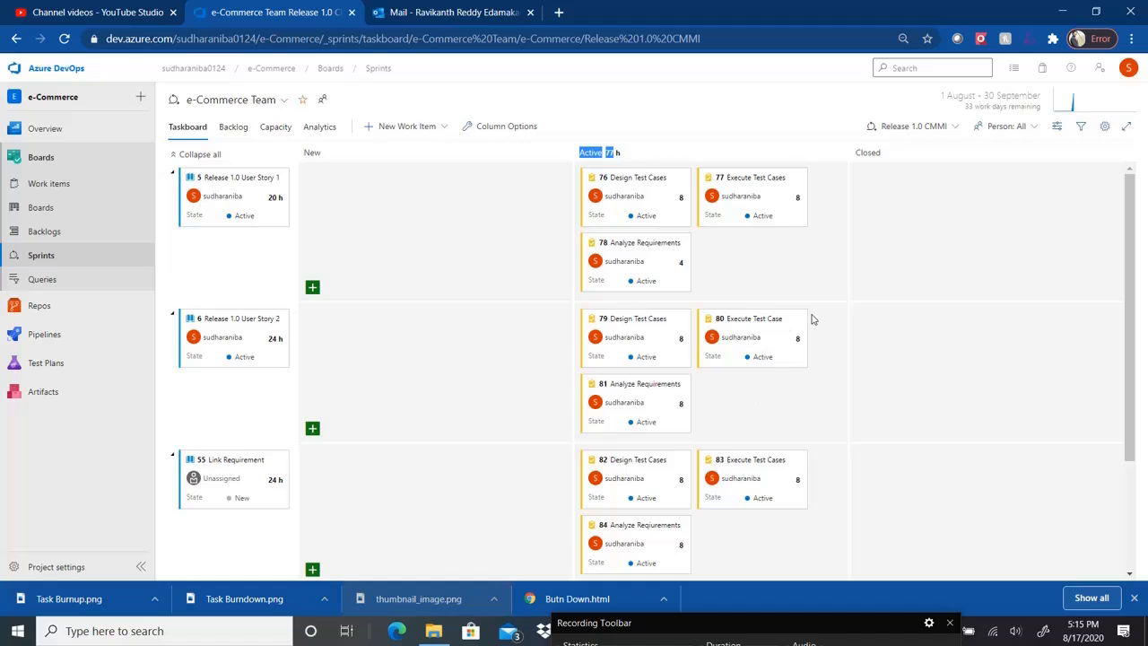
{"action": "mouse_move", "coordinate": [49, 130]}
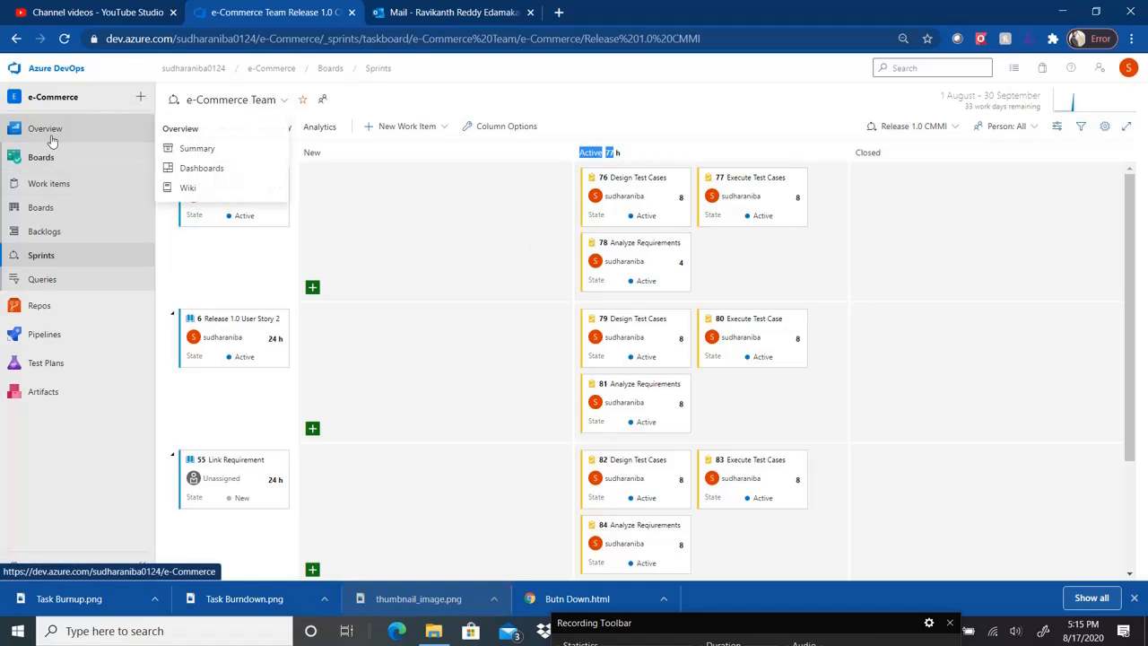
{"action": "left_click", "coordinate": [213, 177]}
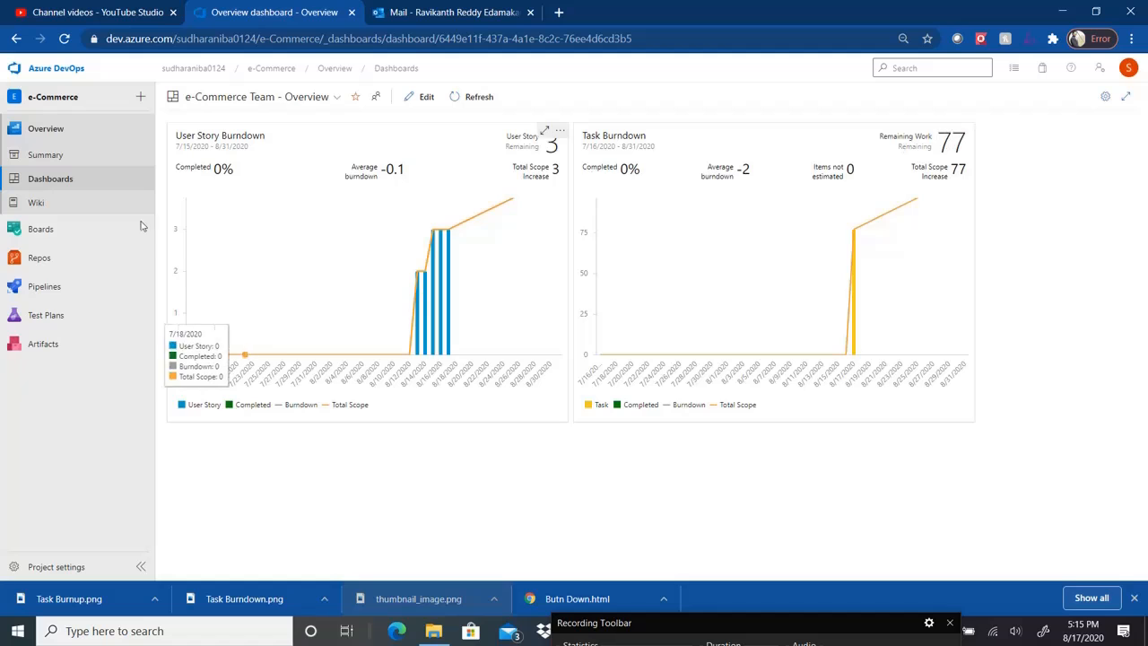
{"action": "mouse_move", "coordinate": [64, 235]}
{"action": "left_click", "coordinate": [217, 310]}
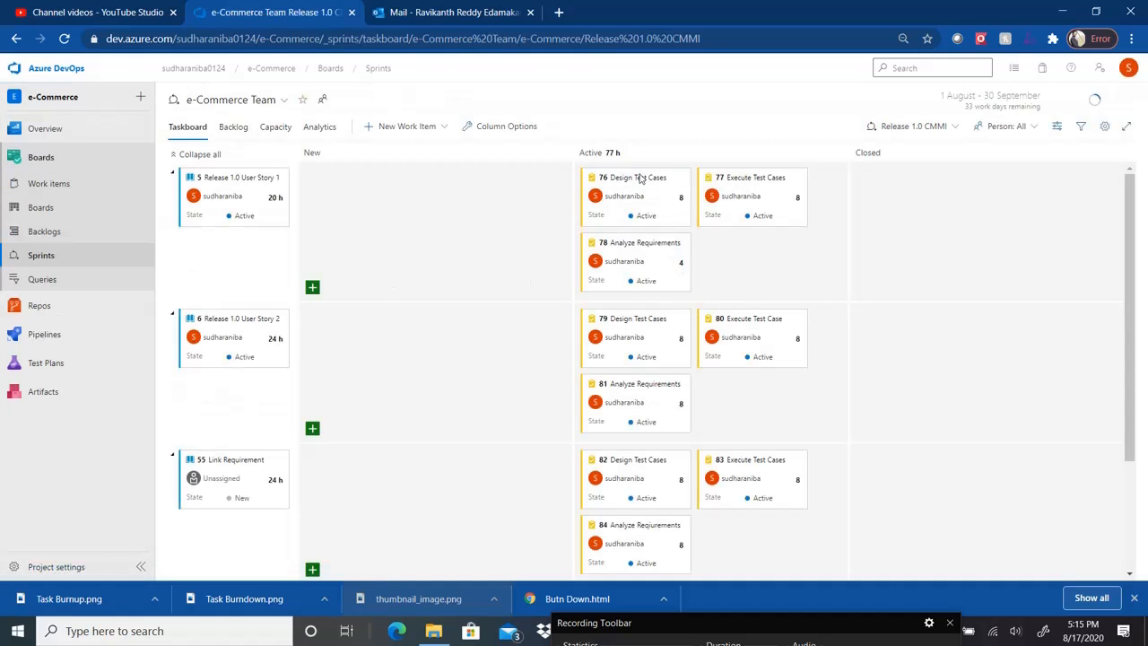
{"action": "double_click", "coordinate": [609, 154]}
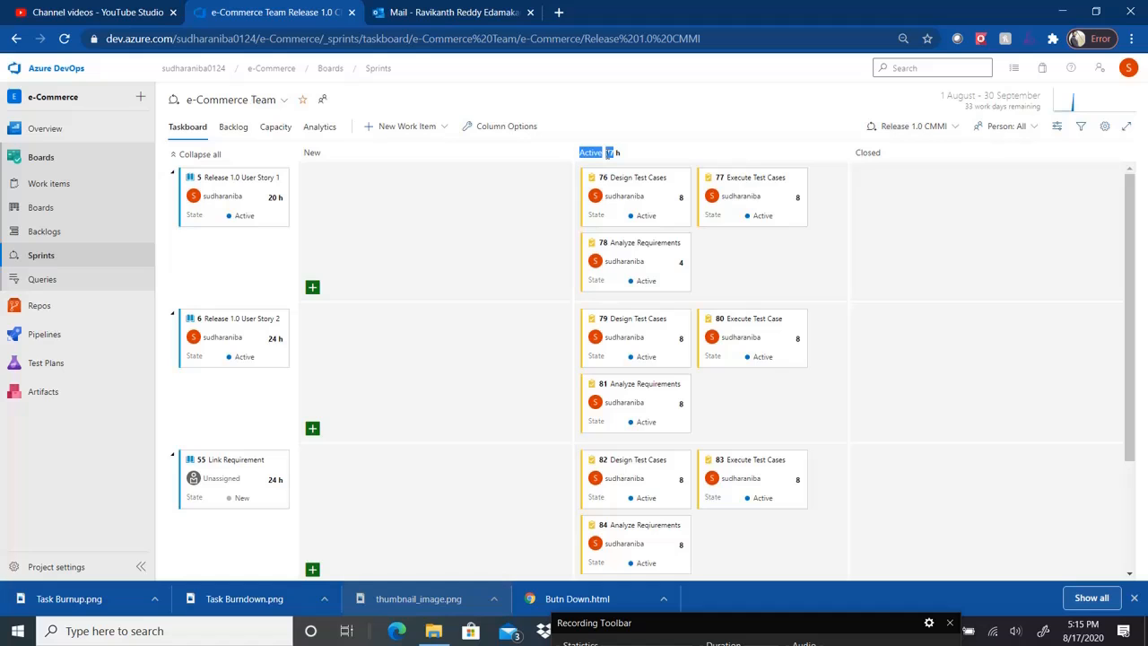
{"action": "mouse_move", "coordinate": [98, 134]}
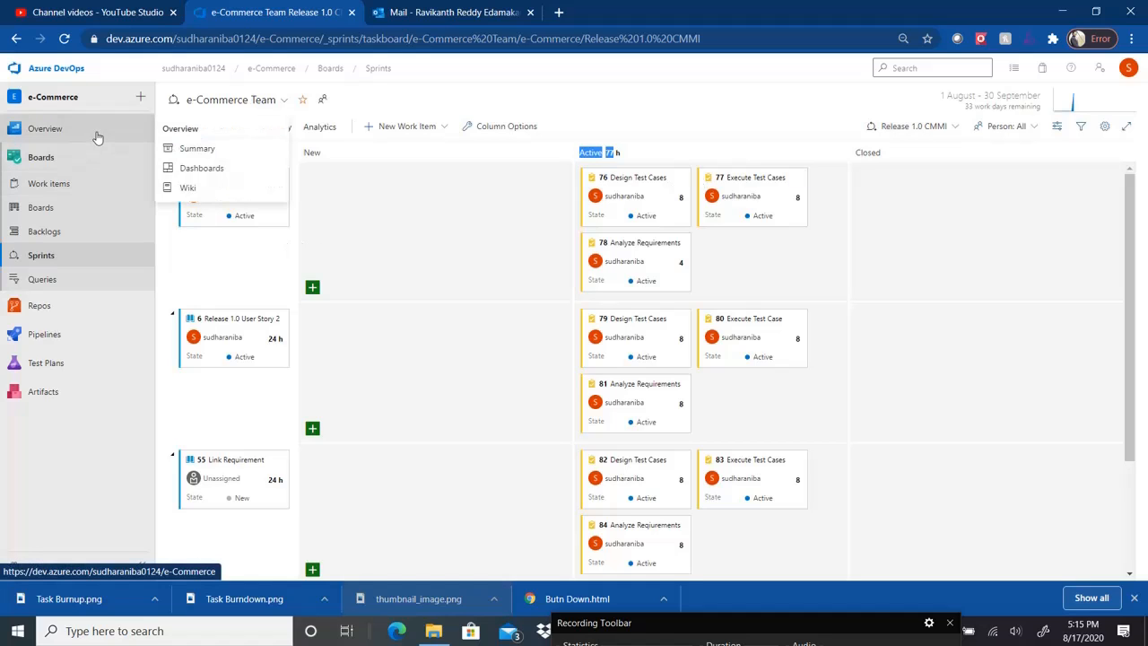
{"action": "left_click", "coordinate": [237, 169]}
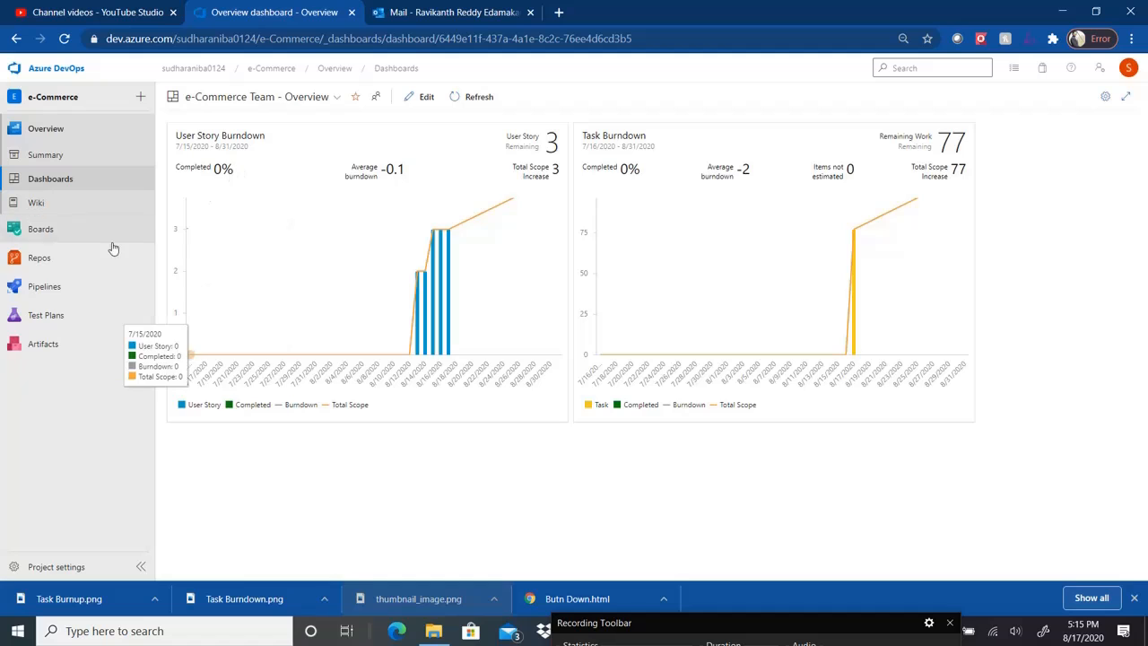
- Review the remaining hours on the task cards of the Release 1.0 CMMI sprint taskboard, then return to the Overview dashboard
{"action": "mouse_move", "coordinate": [96, 256]}
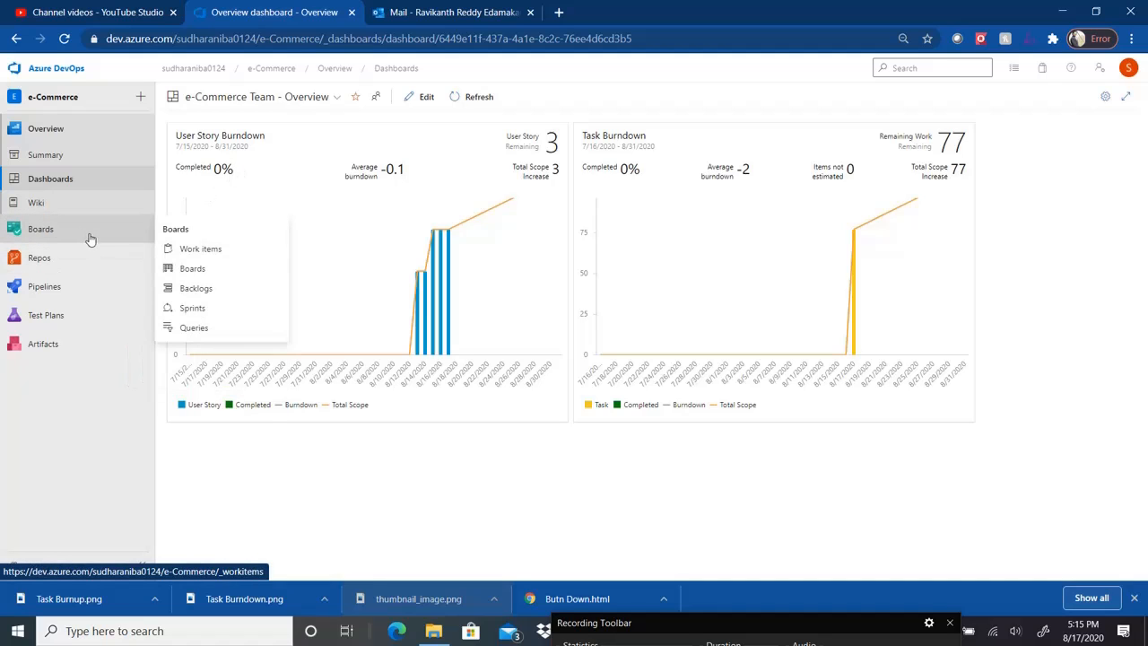
{"action": "left_click", "coordinate": [215, 316]}
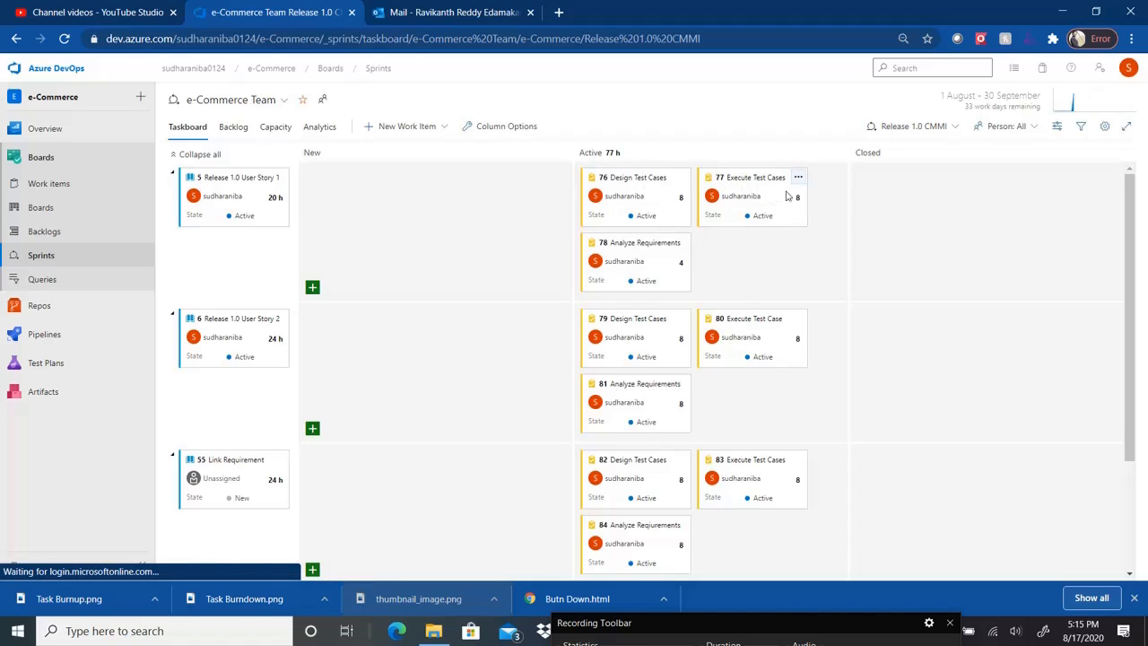
{"action": "mouse_move", "coordinate": [788, 196]}
{"action": "left_mouse_down"}
{"action": "mouse_move", "coordinate": [872, 203]}
{"action": "mouse_move", "coordinate": [788, 206]}
{"action": "left_mouse_up"}
{"action": "mouse_move", "coordinate": [103, 130]}
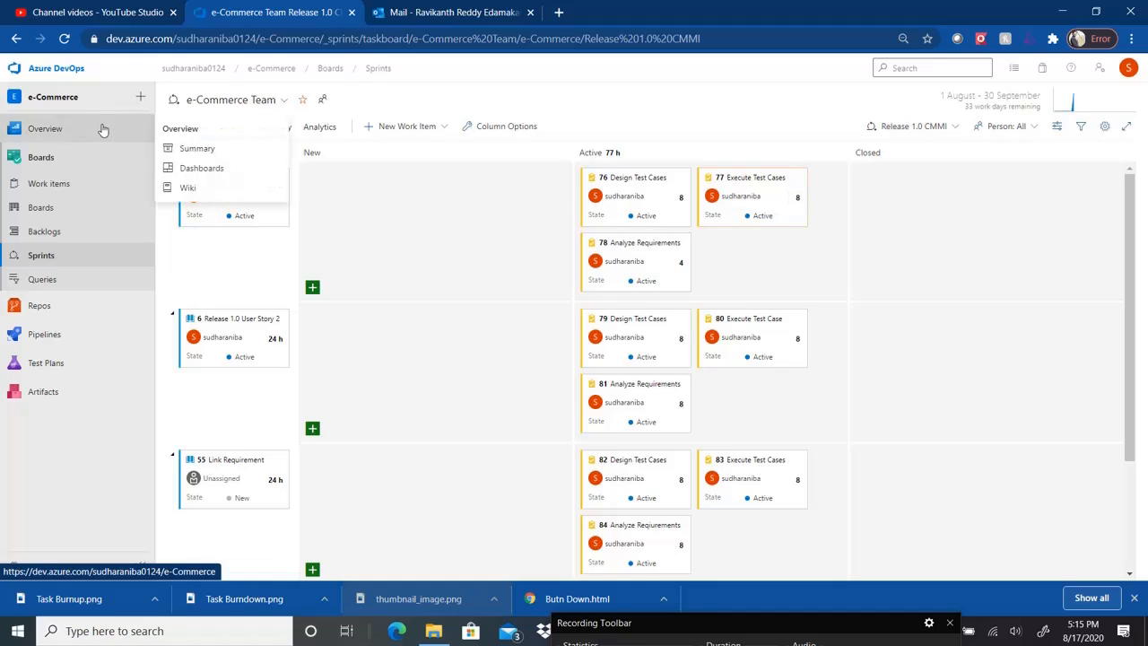
{"action": "left_click", "coordinate": [219, 167]}
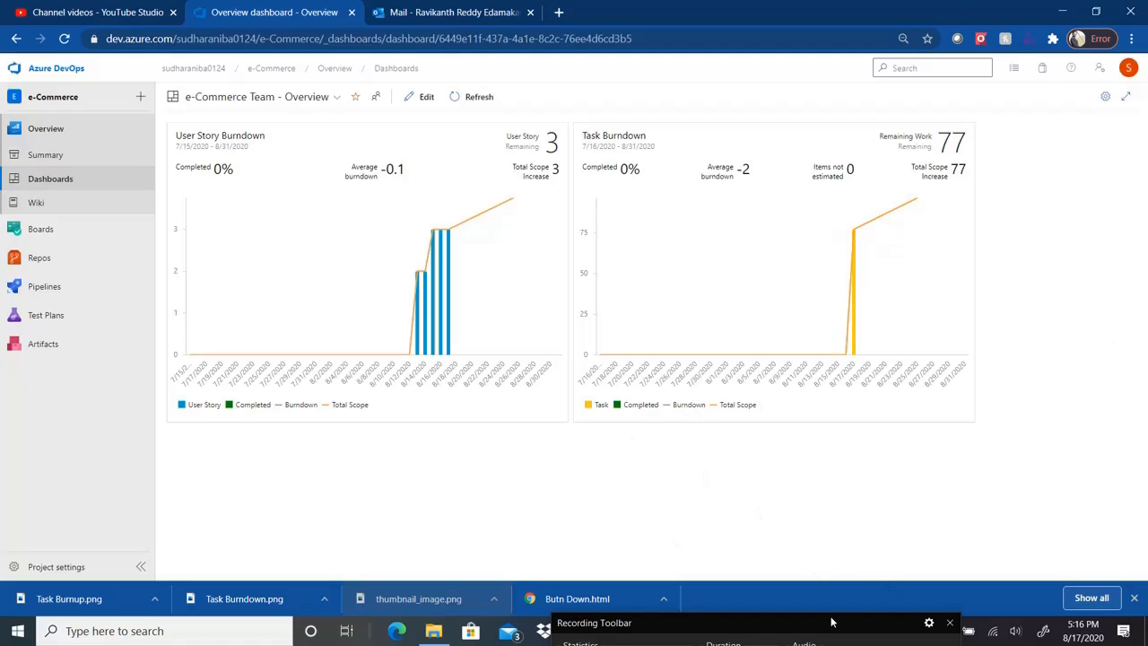
- Open the Task Burndown sample image from the Azure Class pictures folder and examine how its remaining work burns down
{"action": "left_click_drag", "start_coordinate": [832, 618], "coordinate": [970, 563]}
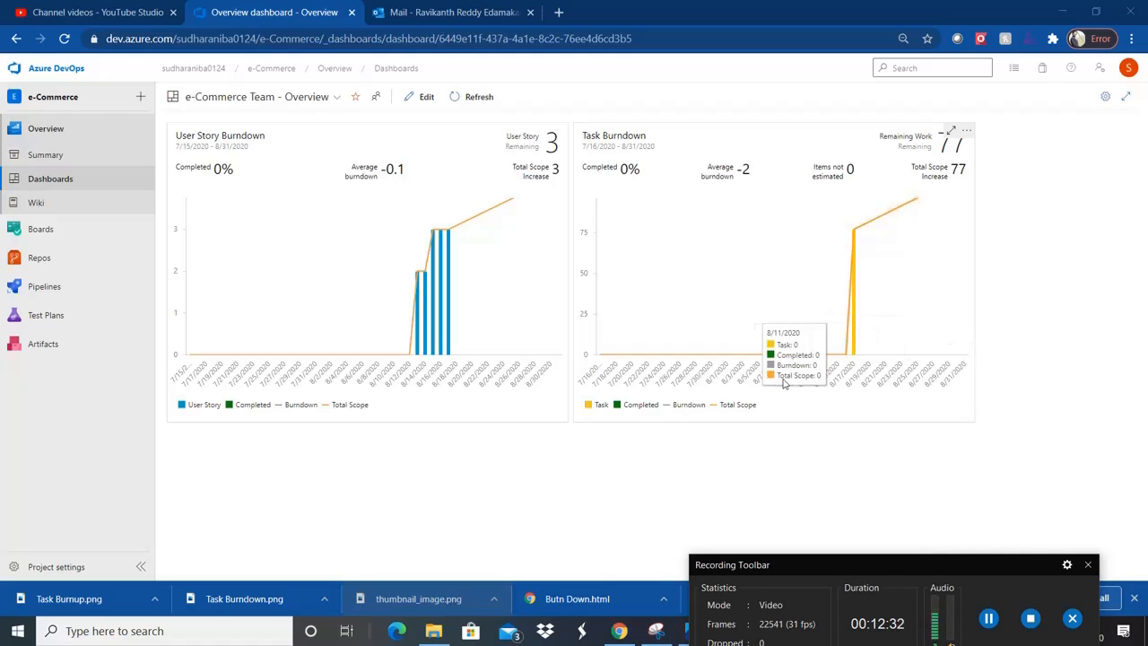
{"action": "mouse_move", "coordinate": [432, 634]}
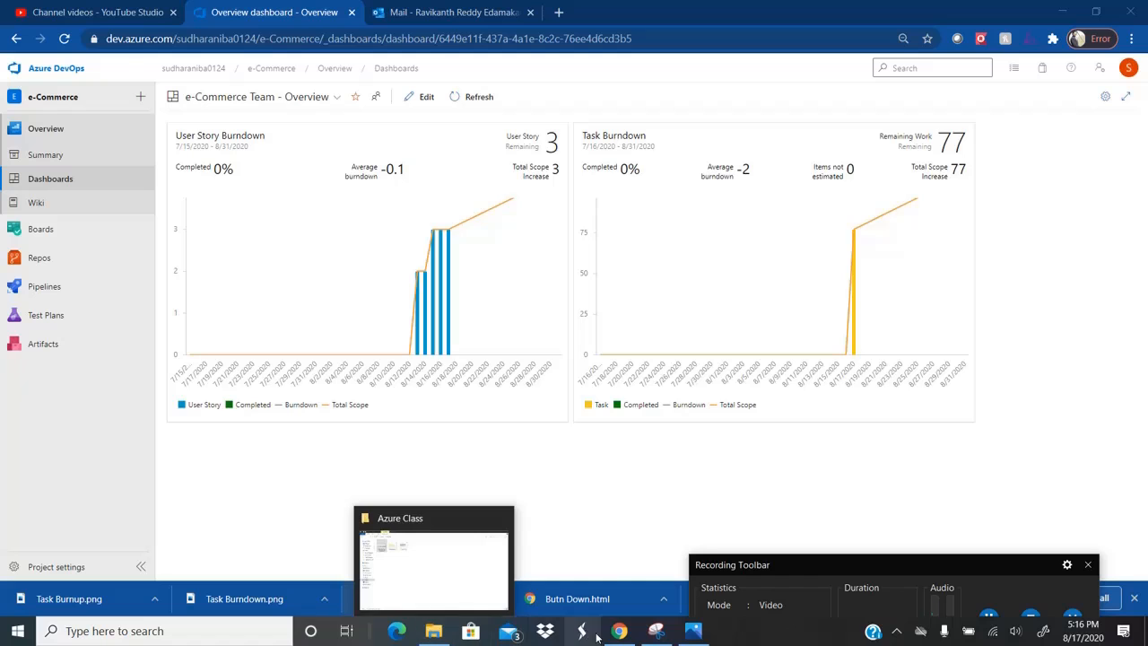
{"action": "mouse_move", "coordinate": [625, 634]}
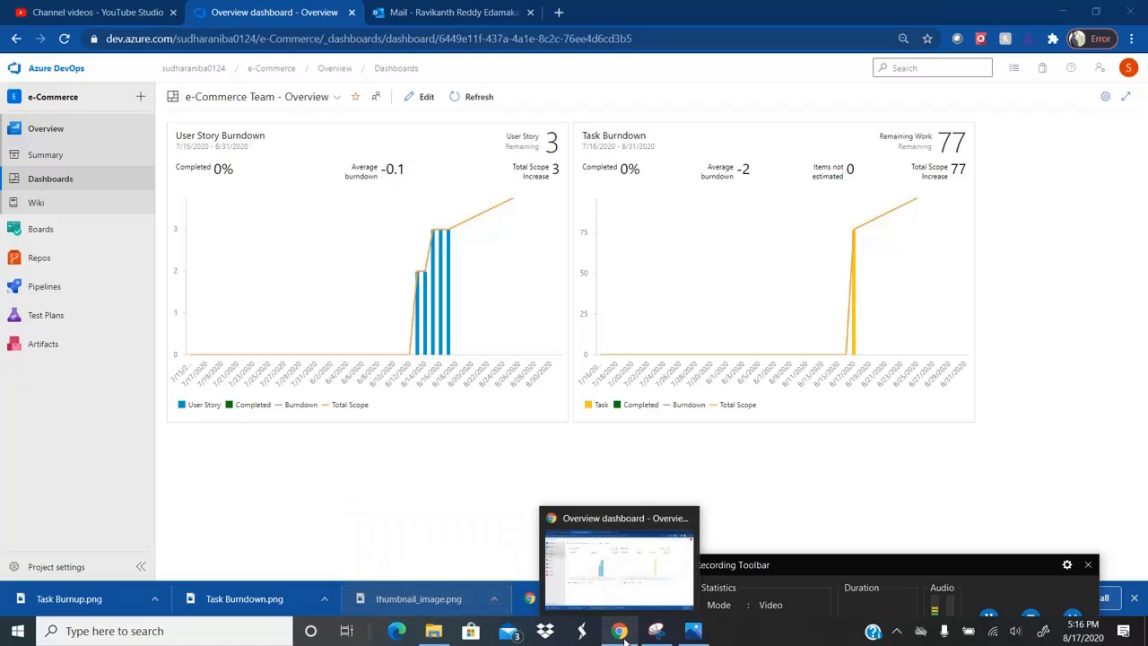
{"action": "left_click", "coordinate": [689, 634]}
{"action": "left_click", "coordinate": [692, 632]}
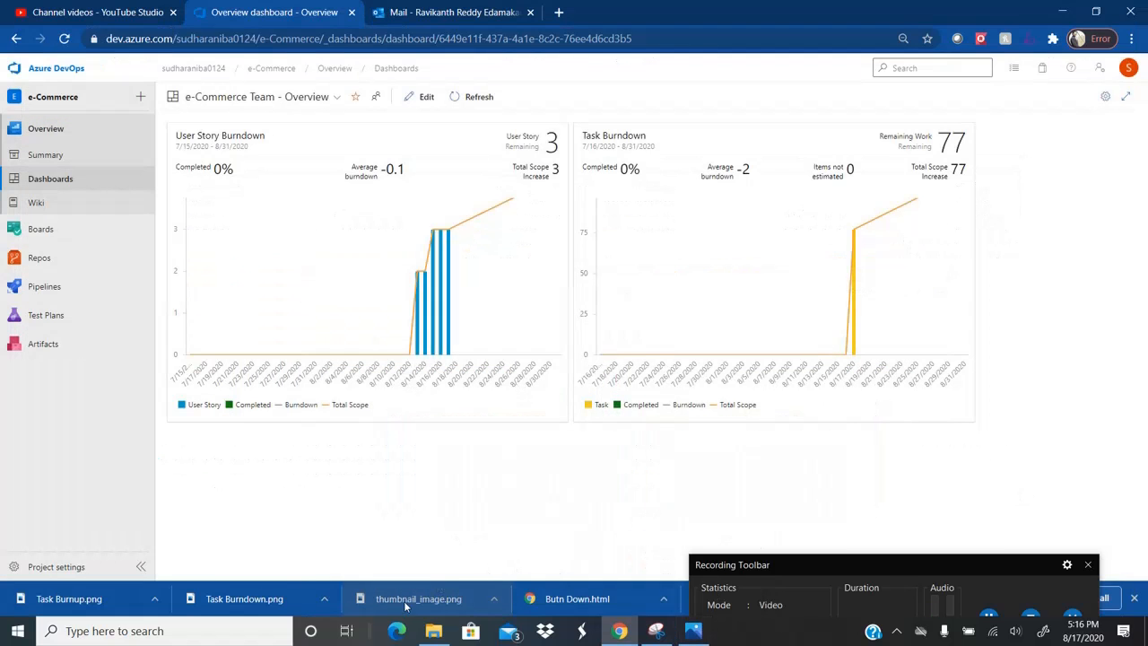
{"action": "left_click", "coordinate": [433, 631]}
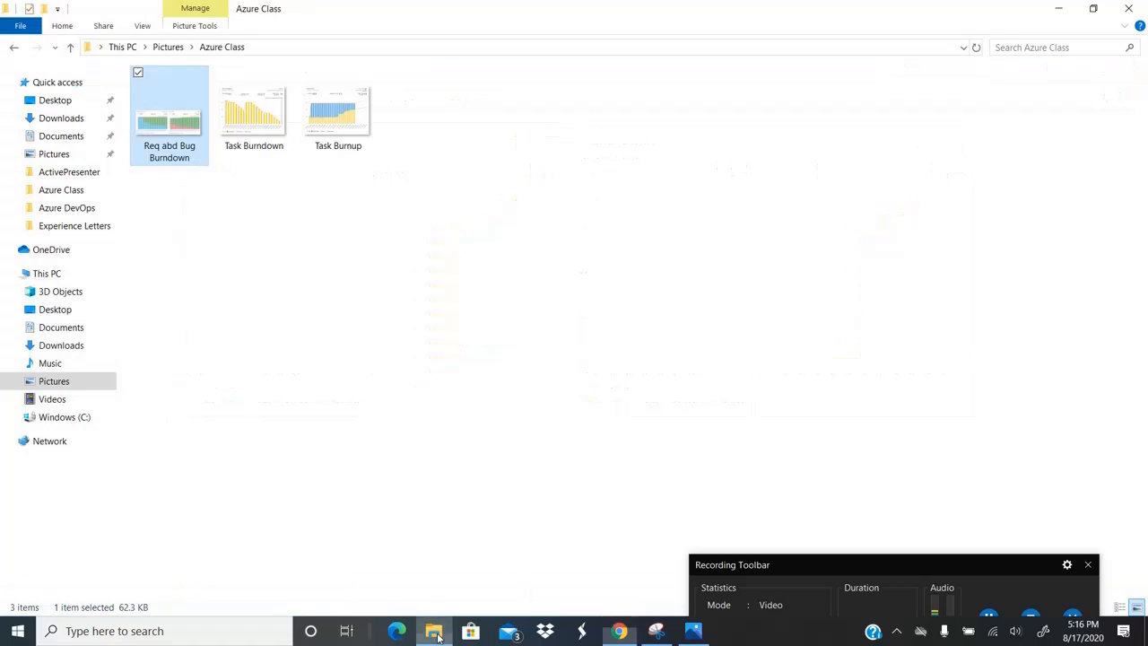
{"action": "left_click", "coordinate": [252, 137]}
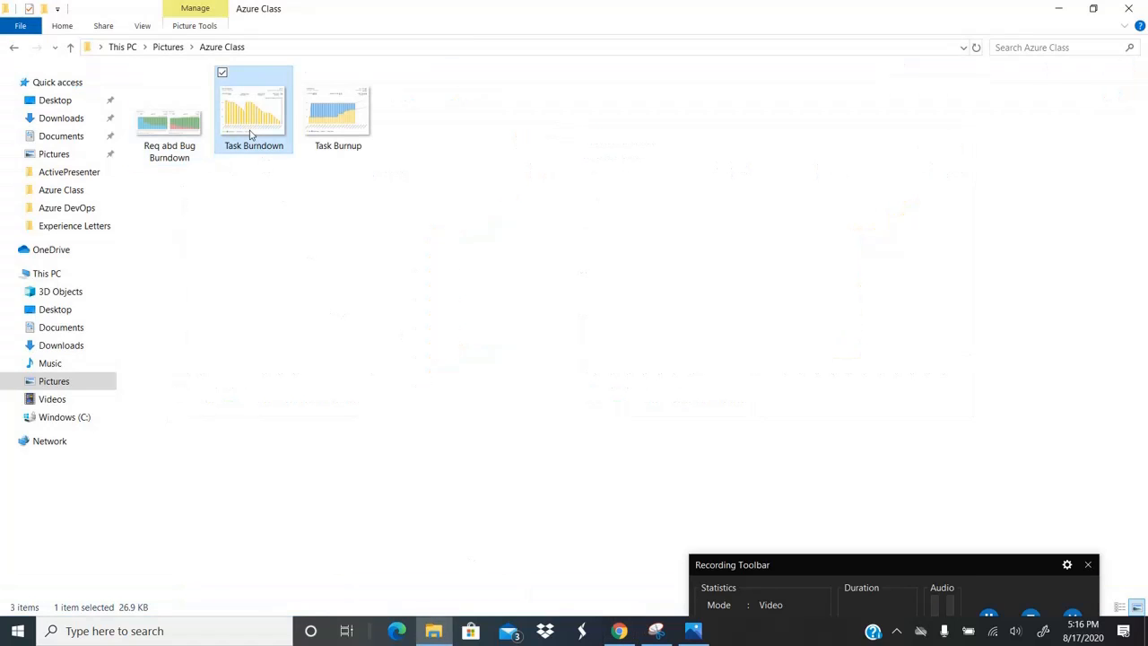
{"action": "double_click", "coordinate": [252, 135]}
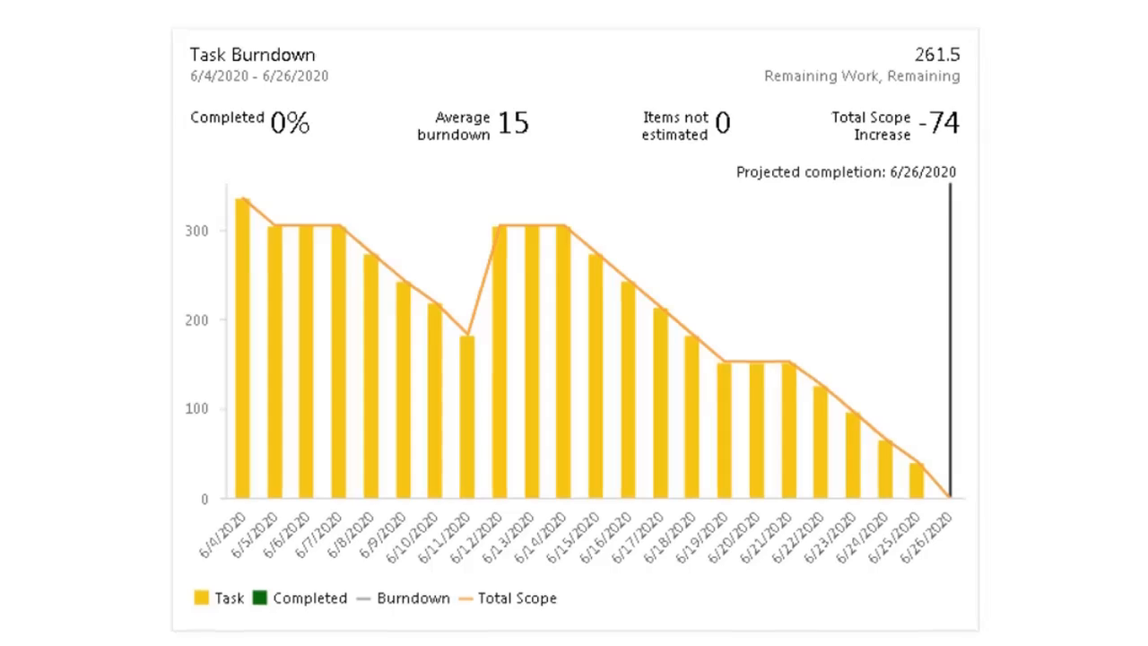
- Check the chart agenda in Snipping Tool, then switch back to the Azure DevOps dashboard in Chrome
{"action": "mouse_move", "coordinate": [693, 631]}
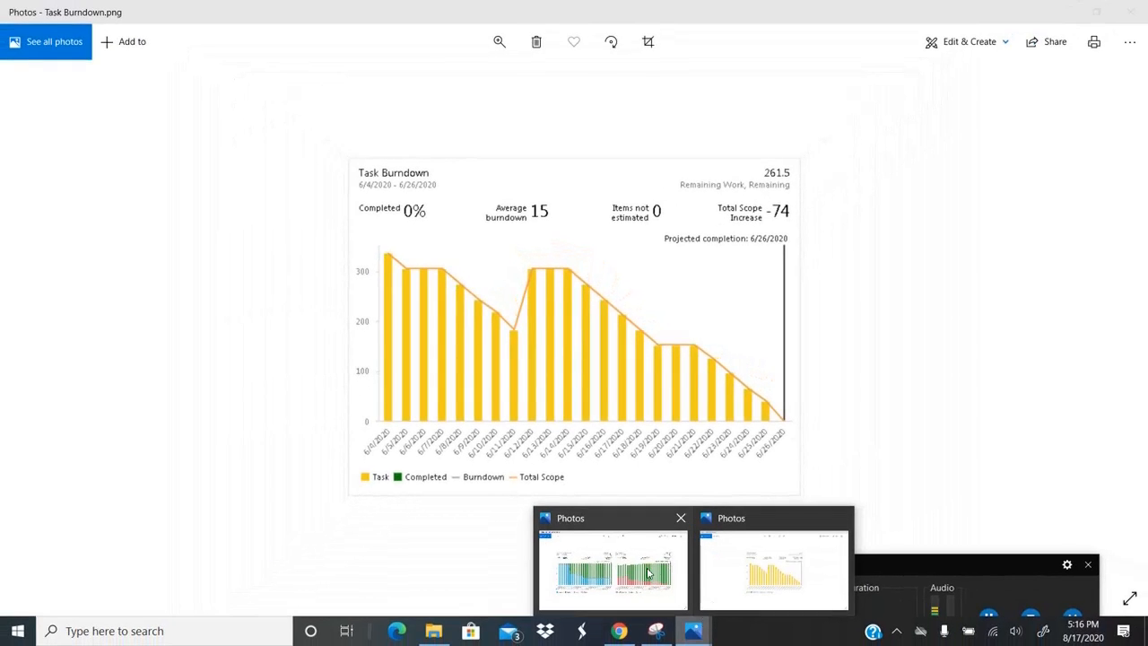
{"action": "left_click", "coordinate": [619, 631]}
{"action": "left_click", "coordinate": [656, 631]}
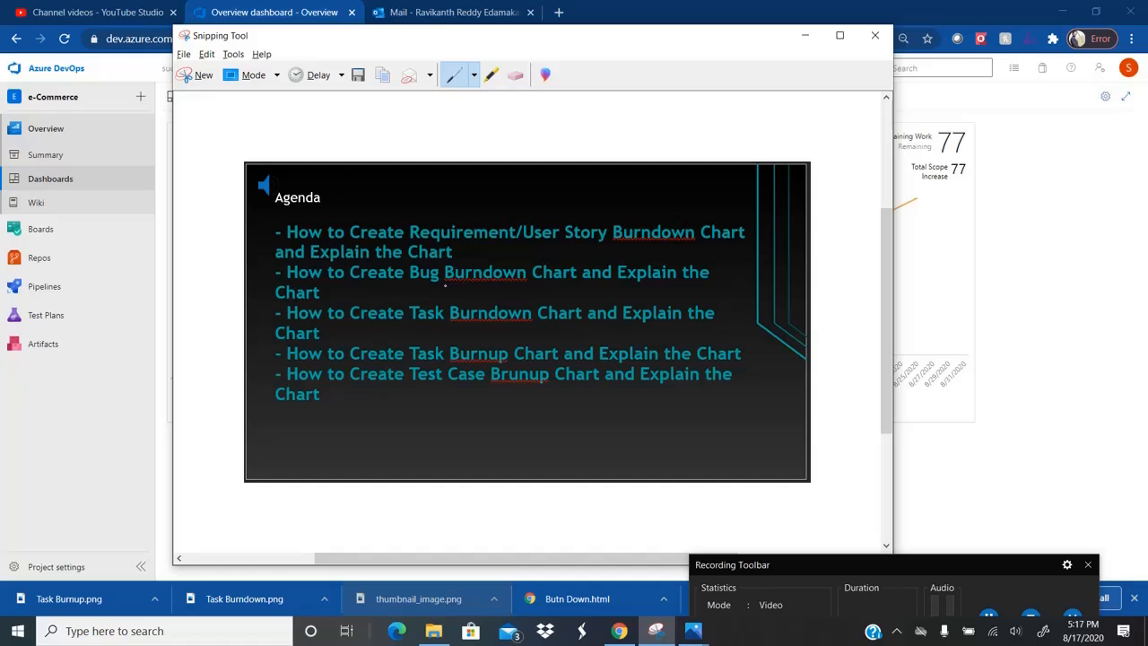
{"action": "left_click", "coordinate": [1081, 263]}
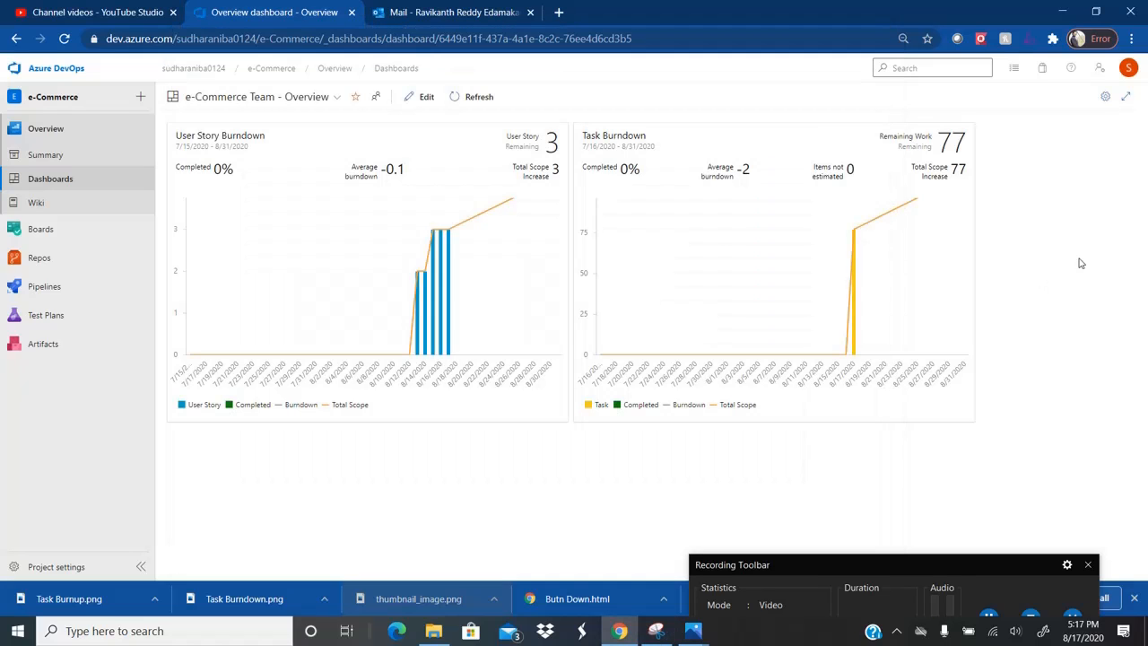
- Start editing the dashboard and add another Burndown widget to it
{"action": "left_click", "coordinate": [422, 100]}
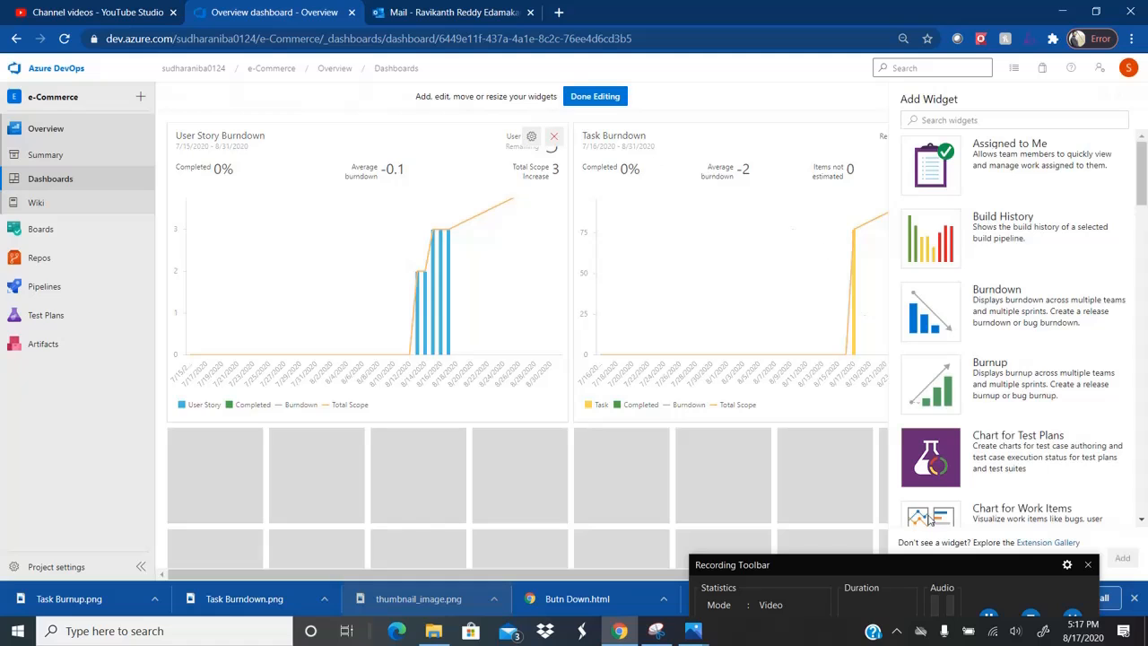
{"action": "left_click_drag", "start_coordinate": [853, 566], "coordinate": [765, 607]}
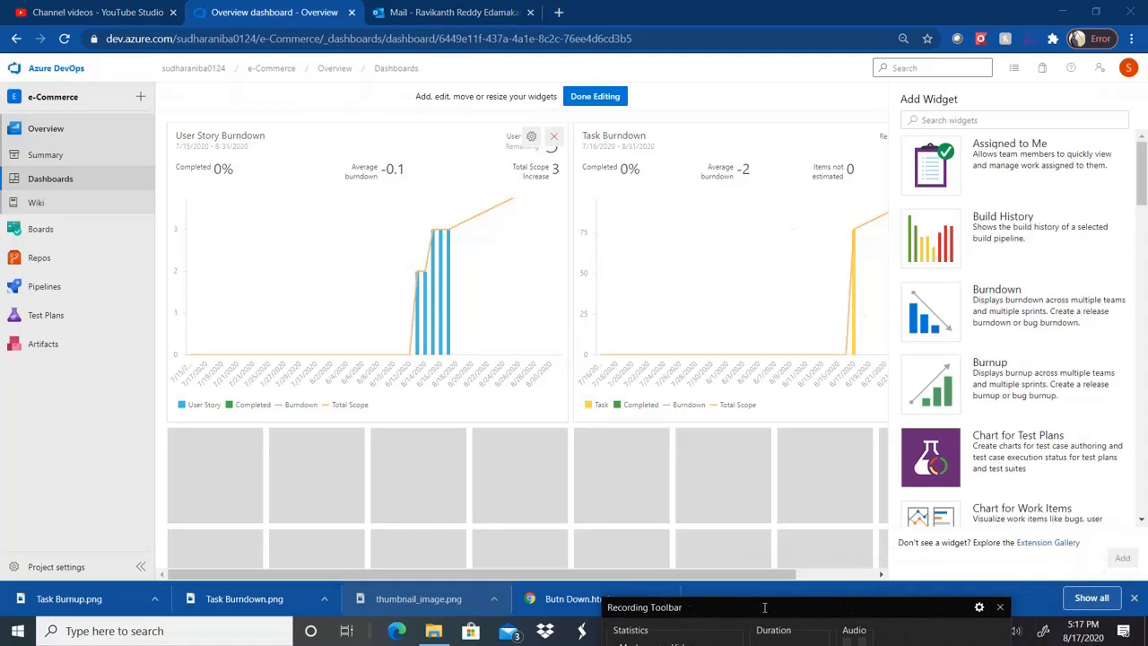
{"action": "left_click", "coordinate": [1004, 323]}
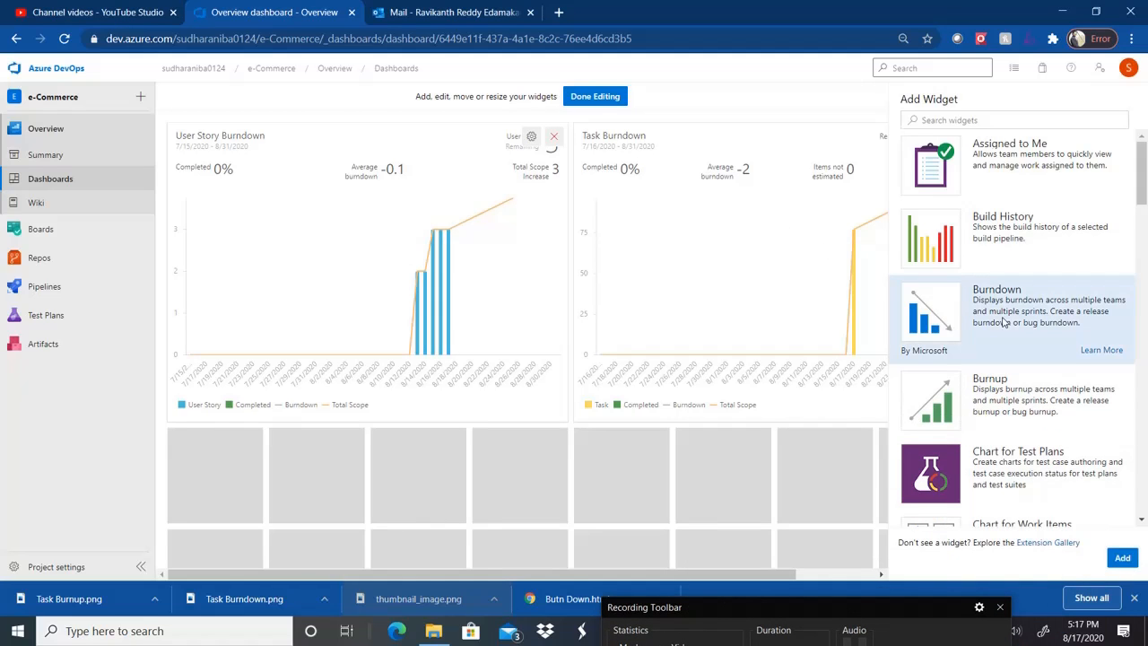
{"action": "left_click", "coordinate": [1123, 558]}
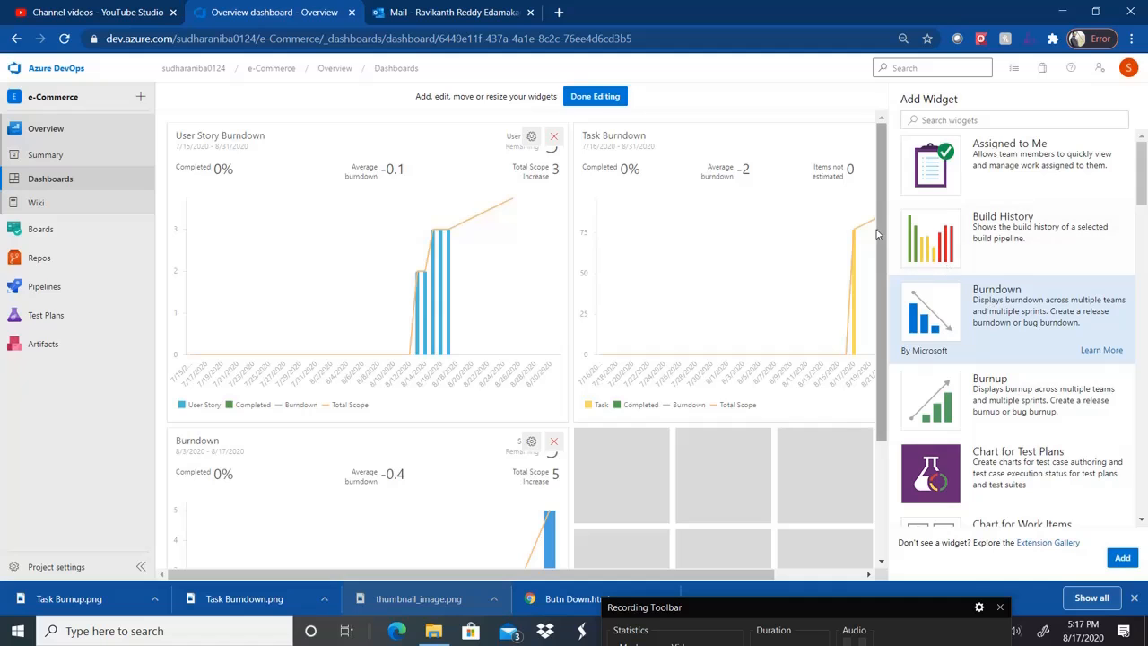
{"action": "left_click_drag", "start_coordinate": [880, 233], "coordinate": [895, 397]}
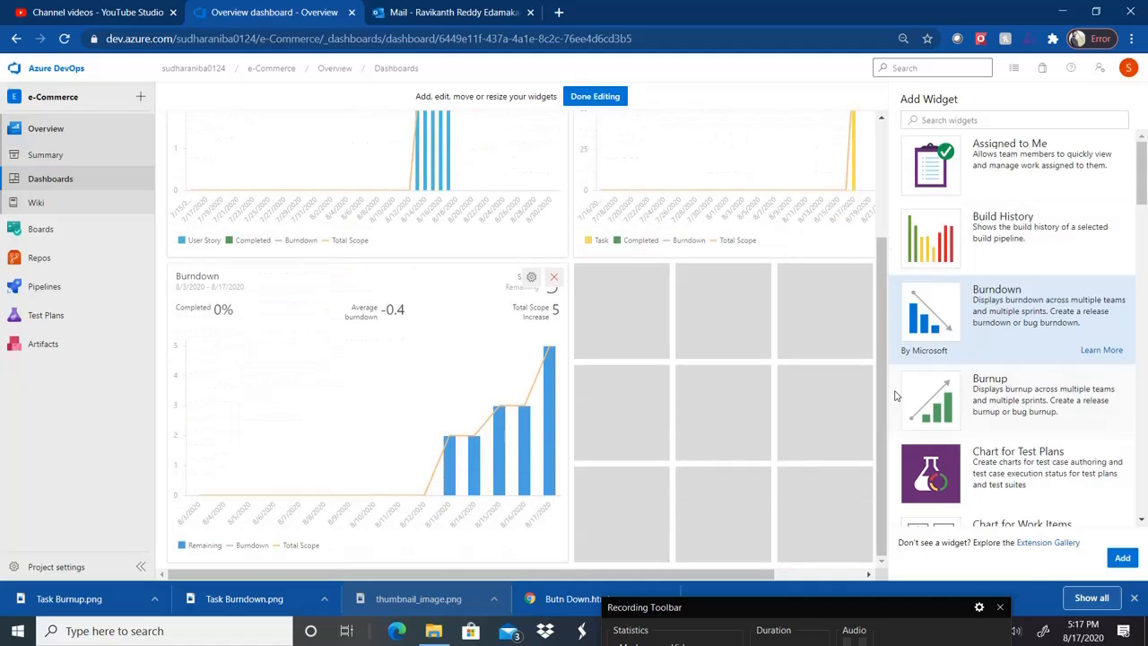
- Title the new Burndown widget Bug Burndown and base it on the work item type Bug
{"action": "left_click", "coordinate": [531, 278]}
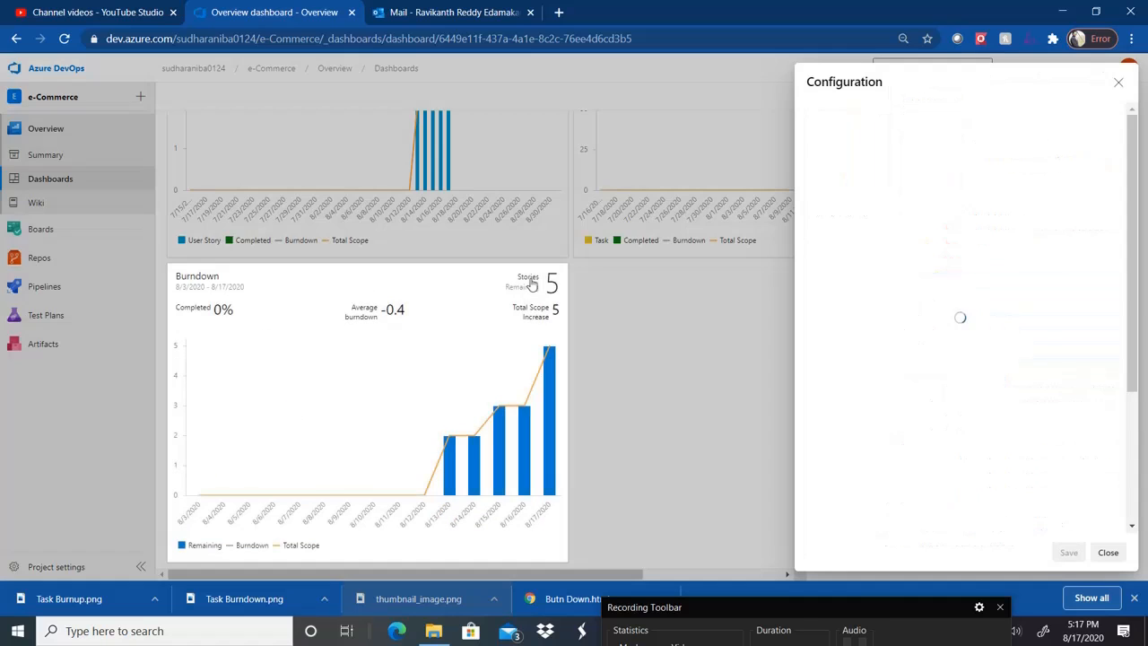
{"action": "left_click", "coordinate": [889, 131]}
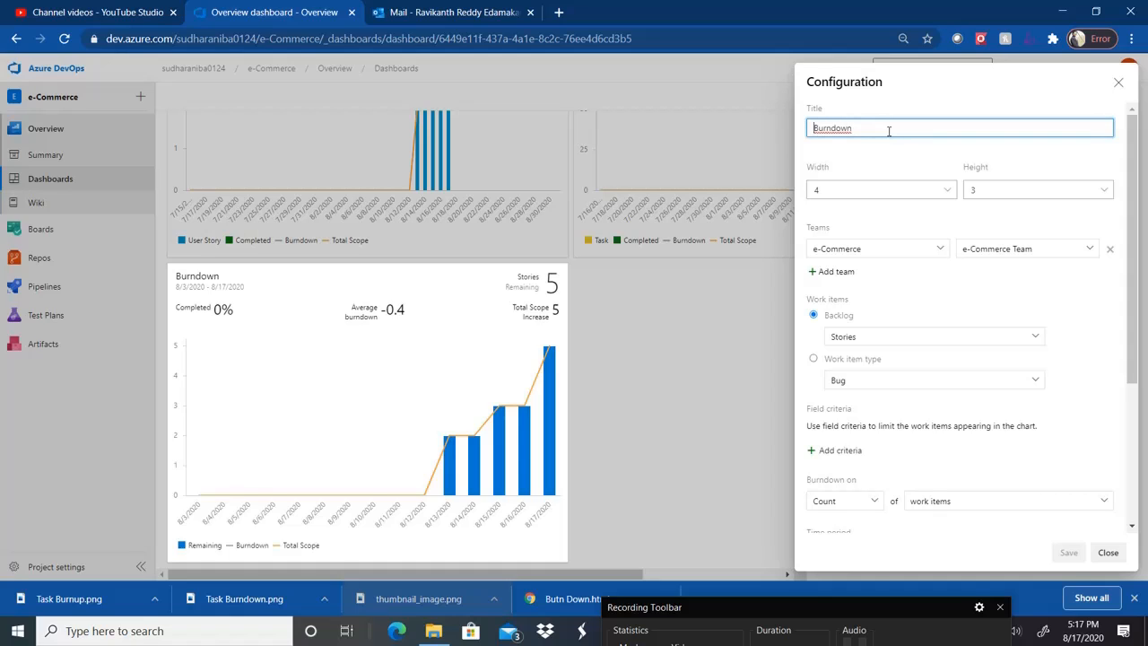
{"action": "type", "text": "Bug"}
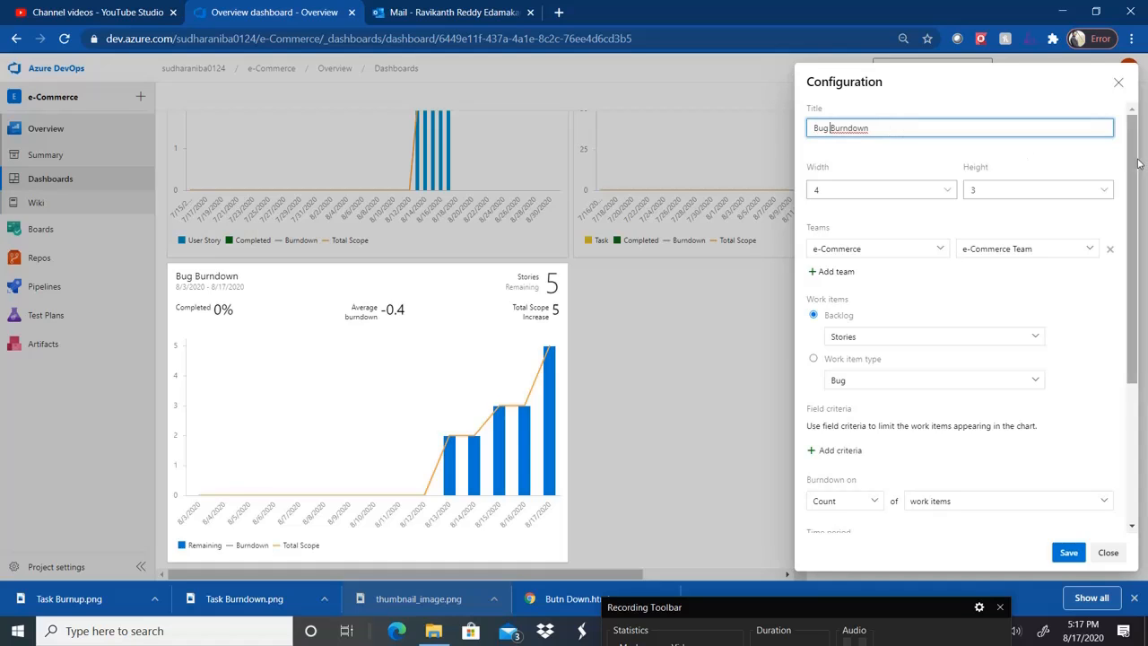
{"action": "scroll", "coordinate": [832, 258], "scroll_direction": "down", "scroll_amount": 2}
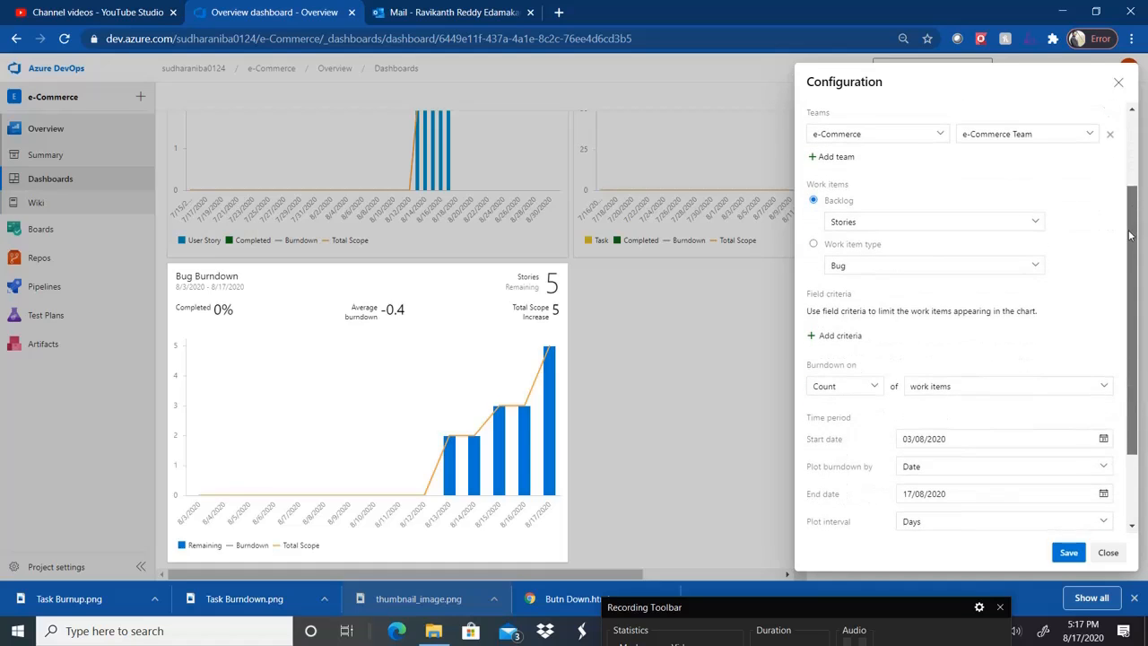
{"action": "left_click", "coordinate": [812, 244]}
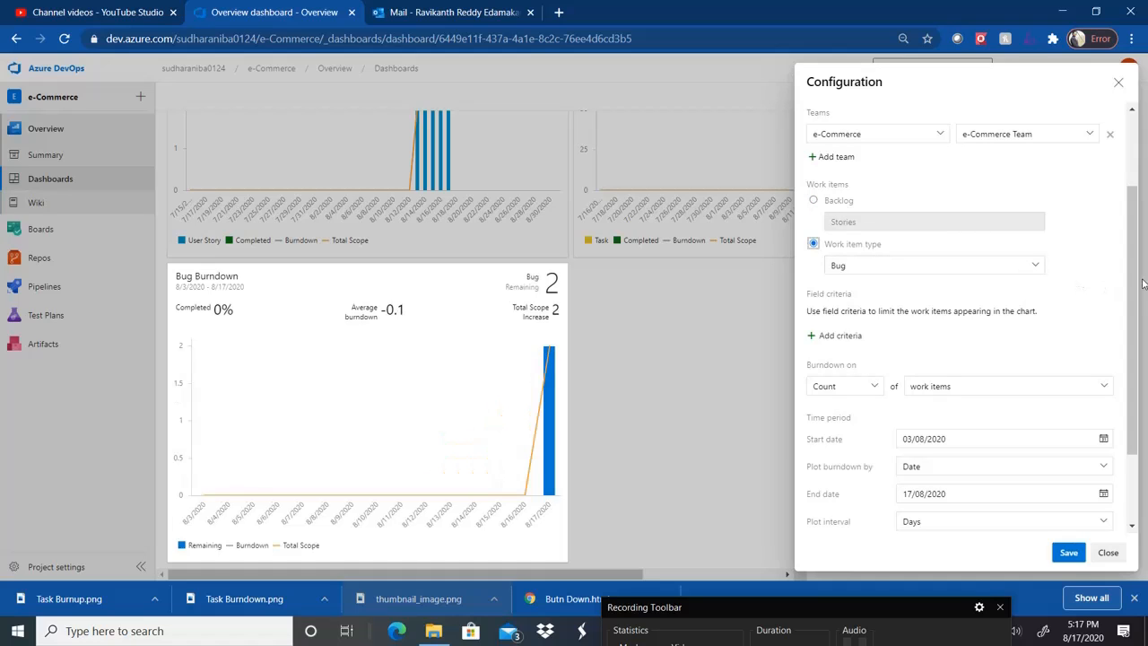
- Set the Bug Burndown's time period to start on 15/07/2020 and end on 31/08/2020
{"action": "left_click_drag", "start_coordinate": [1143, 283], "coordinate": [1140, 385]}
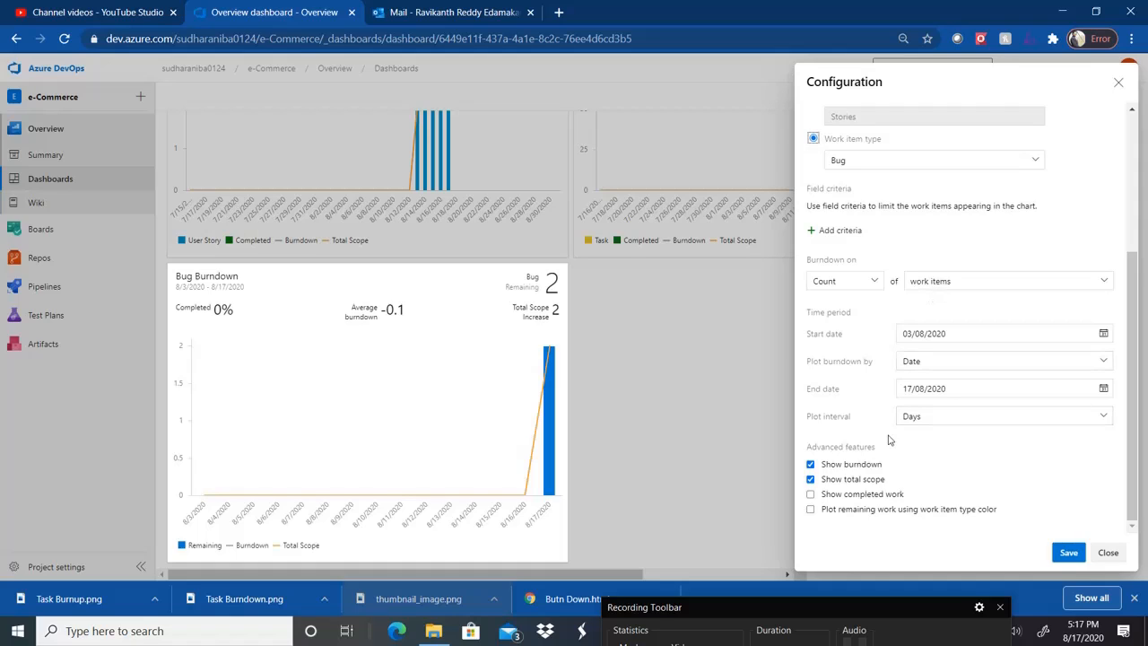
{"action": "left_click", "coordinate": [1103, 335]}
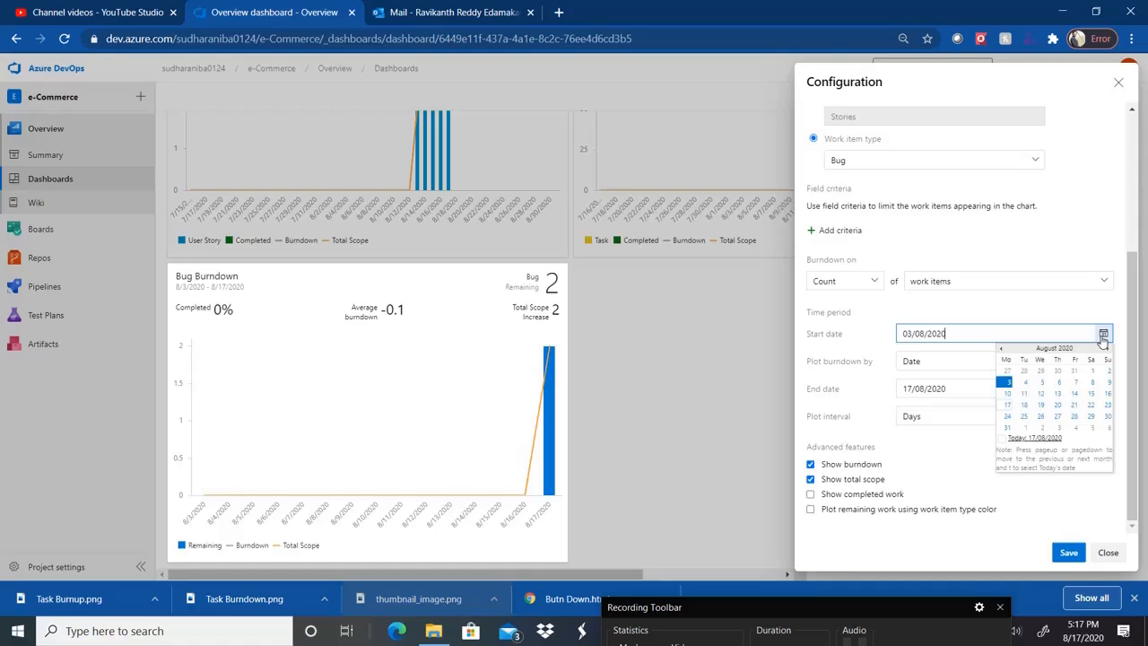
{"action": "left_click", "coordinate": [1001, 349]}
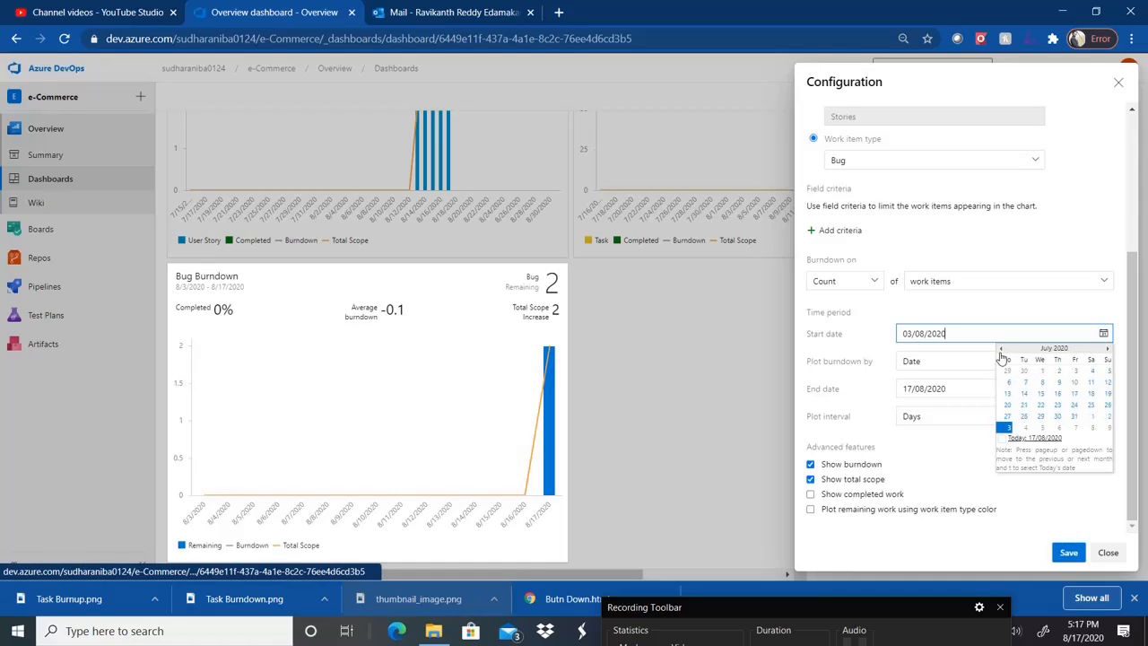
{"action": "left_click", "coordinate": [1041, 393]}
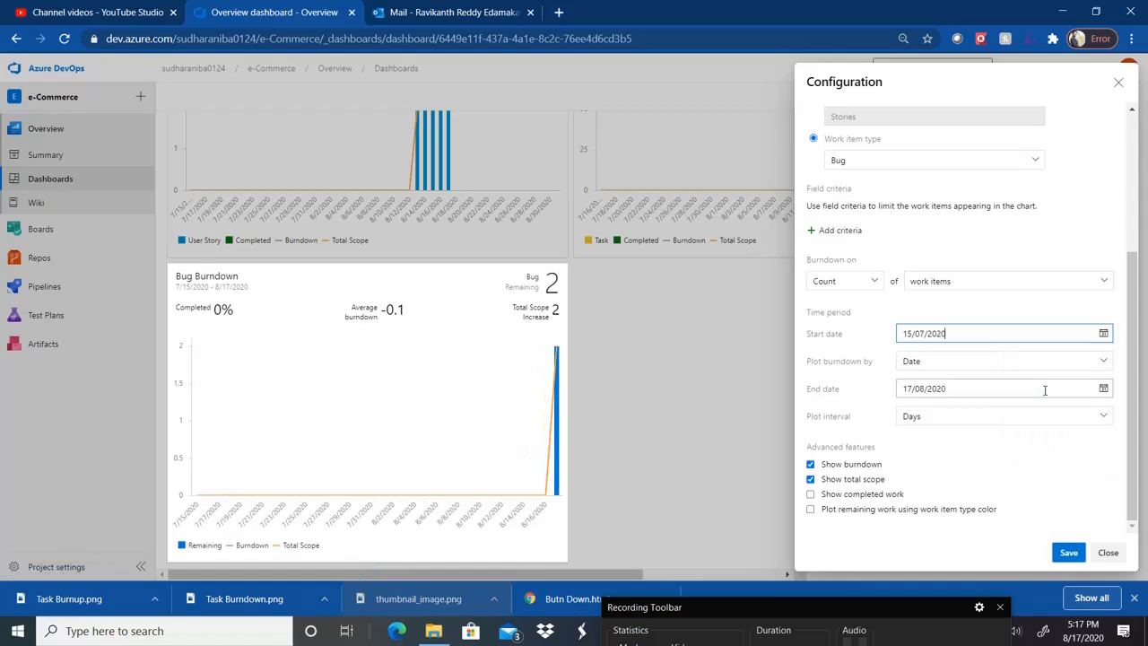
{"action": "left_click", "coordinate": [1103, 390]}
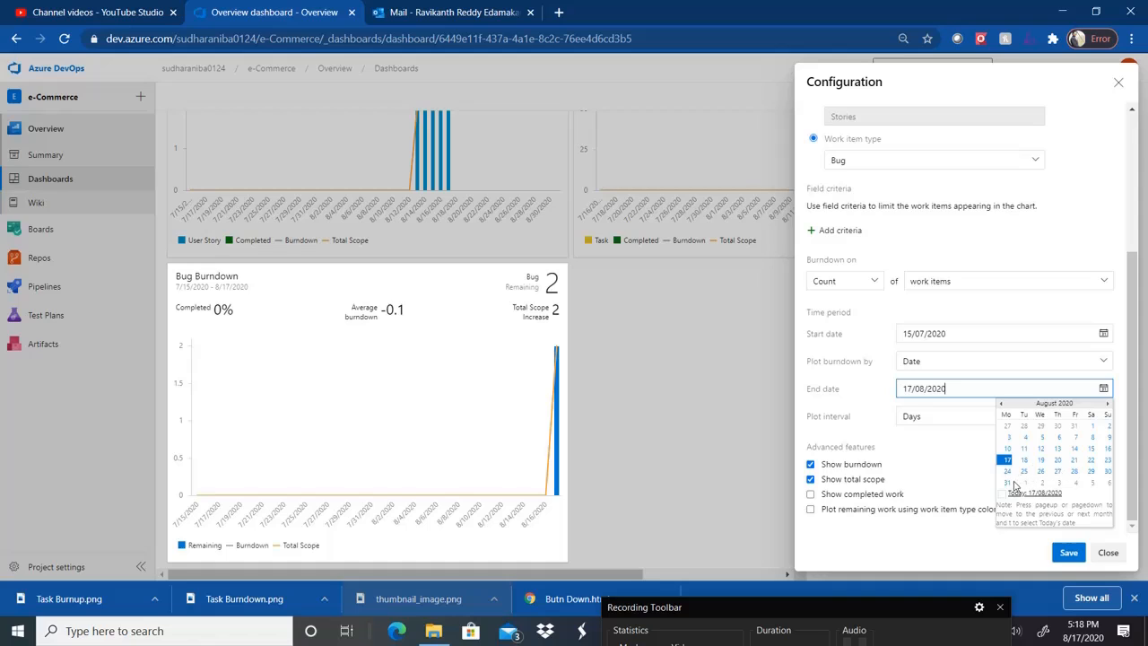
{"action": "left_click", "coordinate": [1008, 483]}
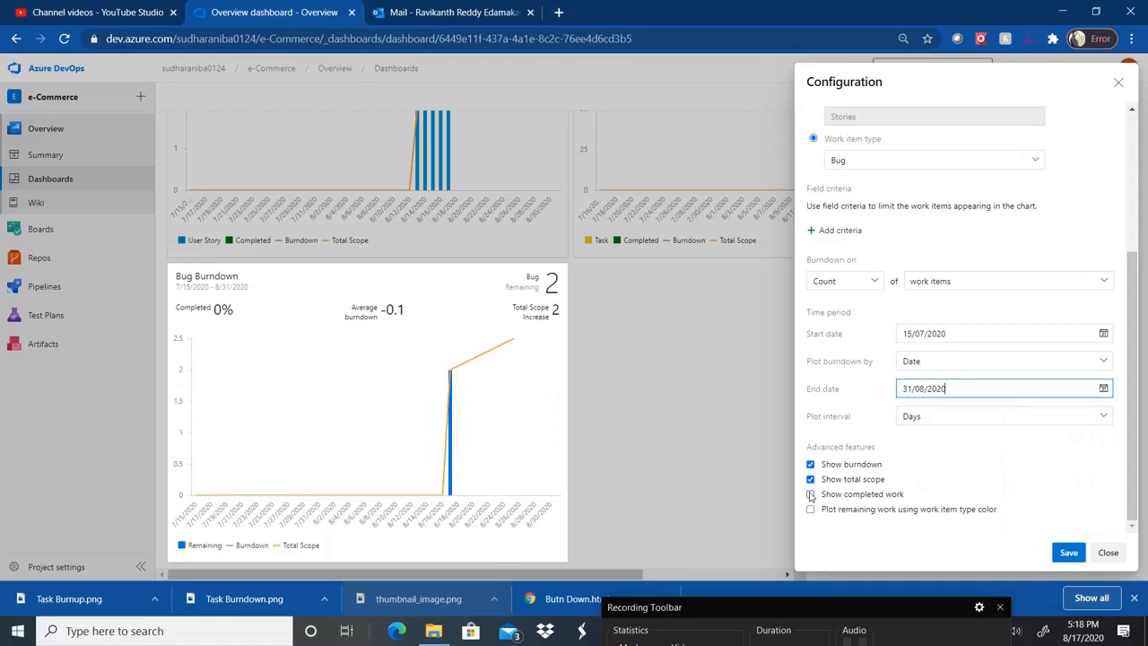
- Show completed work and plot remaining work in the work item type color on the Bug Burndown, then save it and finish editing
{"action": "left_click", "coordinate": [811, 494]}
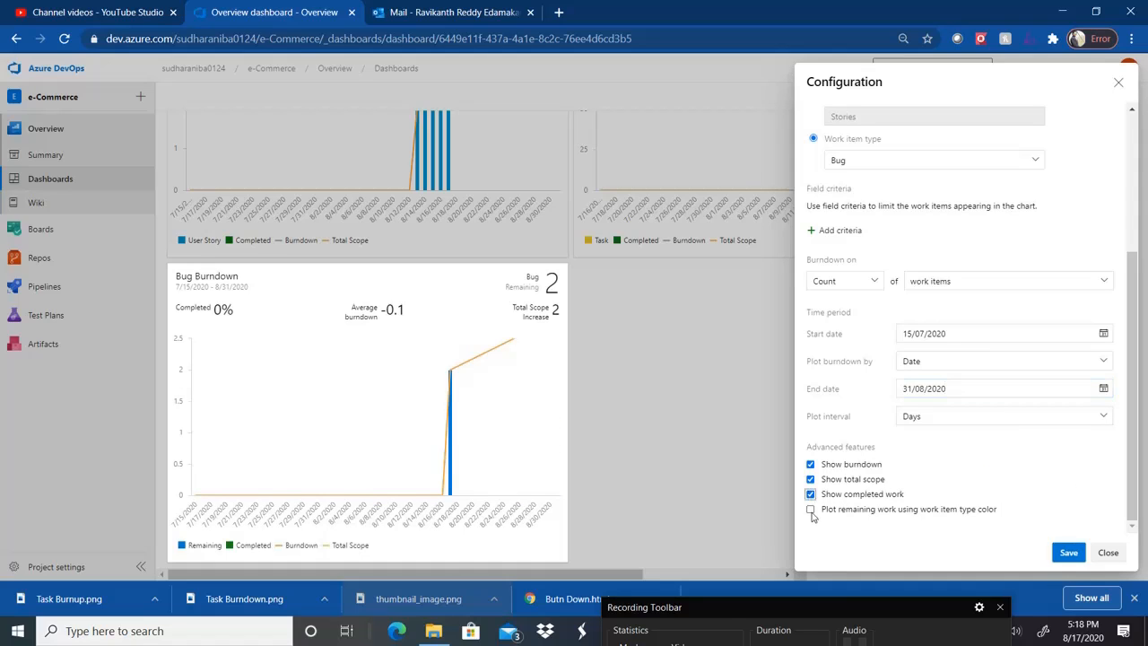
{"action": "left_click", "coordinate": [811, 510]}
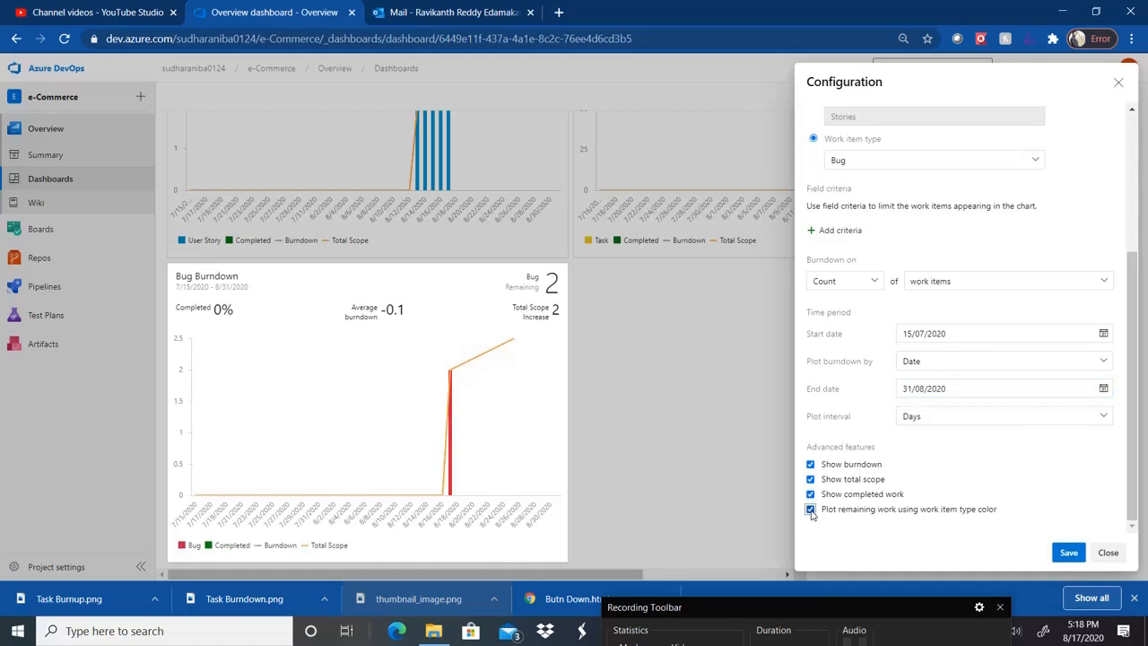
{"action": "left_click", "coordinate": [1068, 553]}
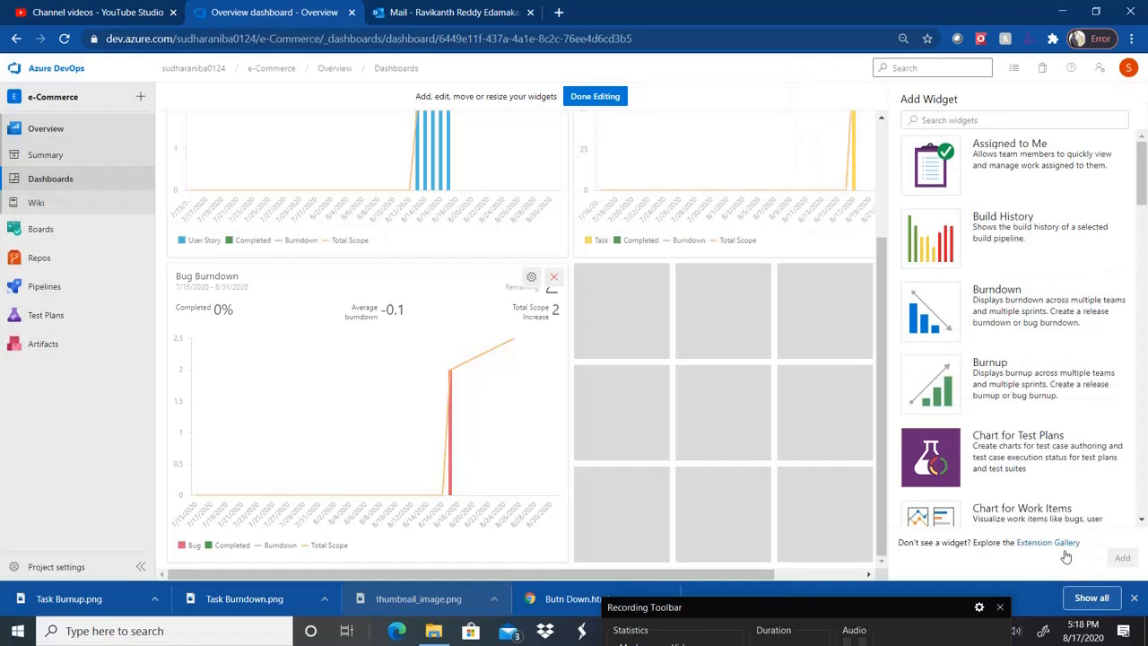
{"action": "left_click", "coordinate": [607, 96]}
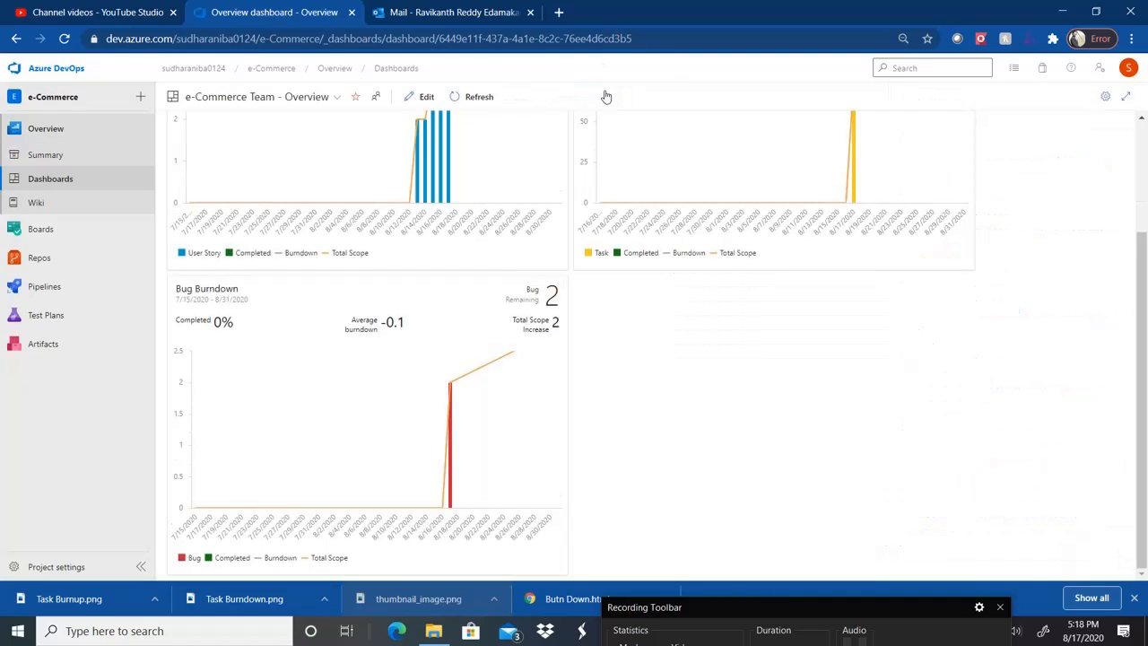
{"action": "mouse_move", "coordinate": [450, 436]}
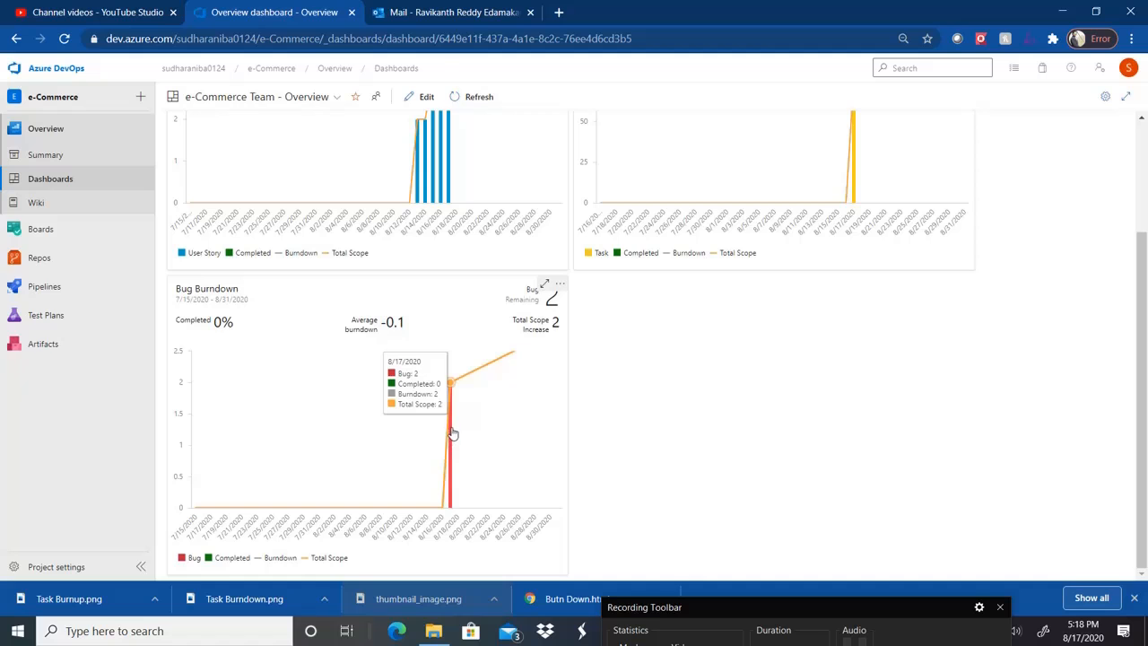
- Review the Bug Burndown widget's time period and advanced features in its configuration, then close it and finish editing the dashboard
{"action": "left_click", "coordinate": [421, 98]}
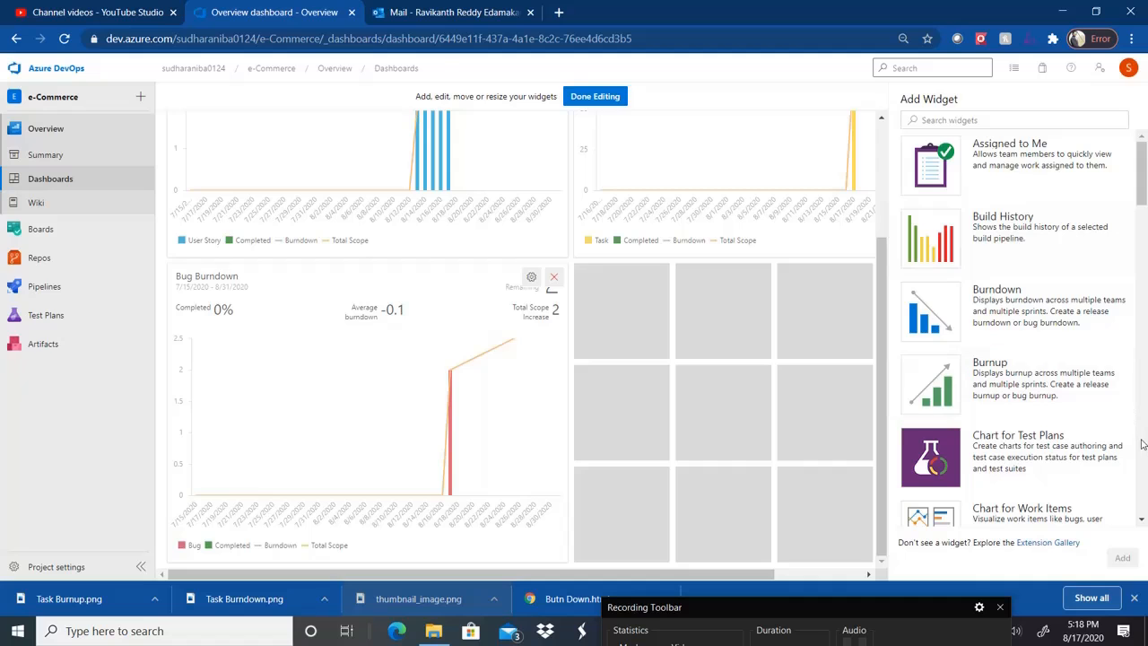
{"action": "left_click", "coordinate": [531, 277]}
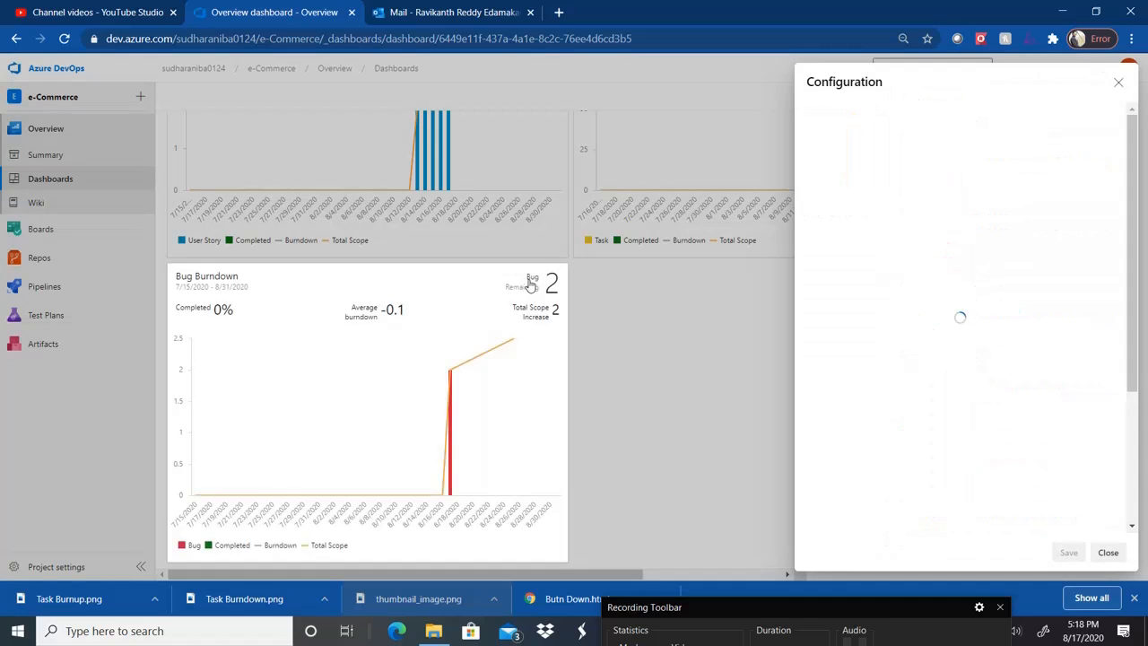
{"action": "scroll", "coordinate": [1129, 480], "scroll_direction": "down", "scroll_amount": 3}
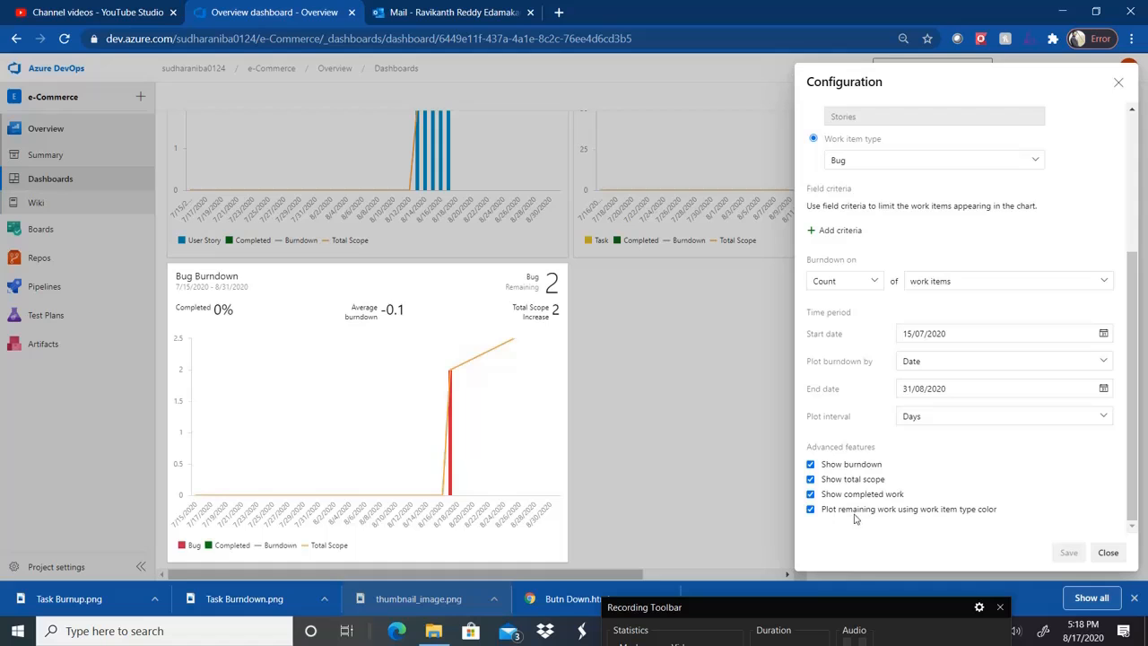
{"action": "left_click", "coordinate": [1108, 553]}
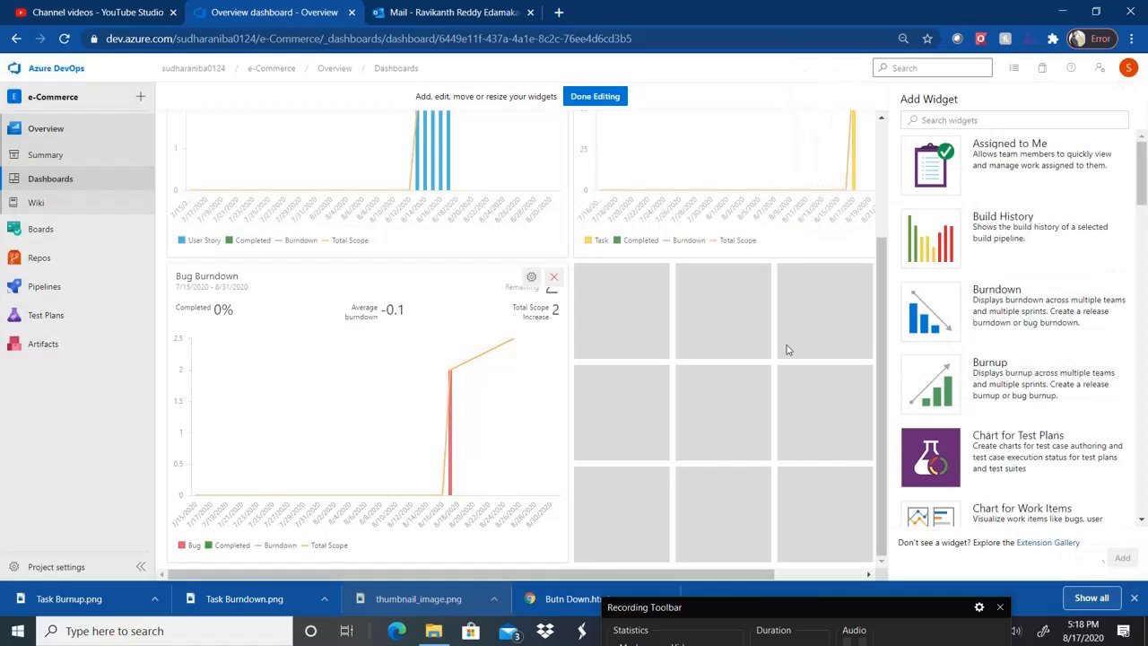
{"action": "left_click", "coordinate": [597, 97]}
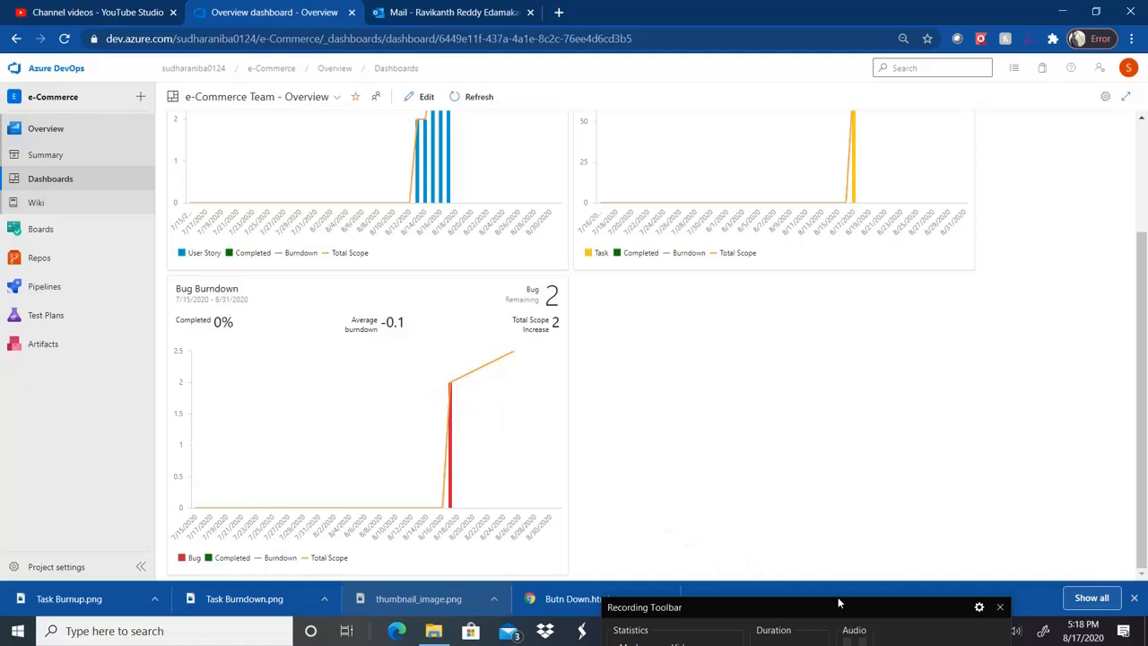
- Switch to Photos and examine the completed and remaining bugs on the sample Bug Burndown chart
{"action": "key", "text": "alt+Tab"}
{"action": "key", "text": "alt+Tab"}
{"action": "key", "text": "alt+Tab"}
{"action": "key", "text": "alt+Tab"}
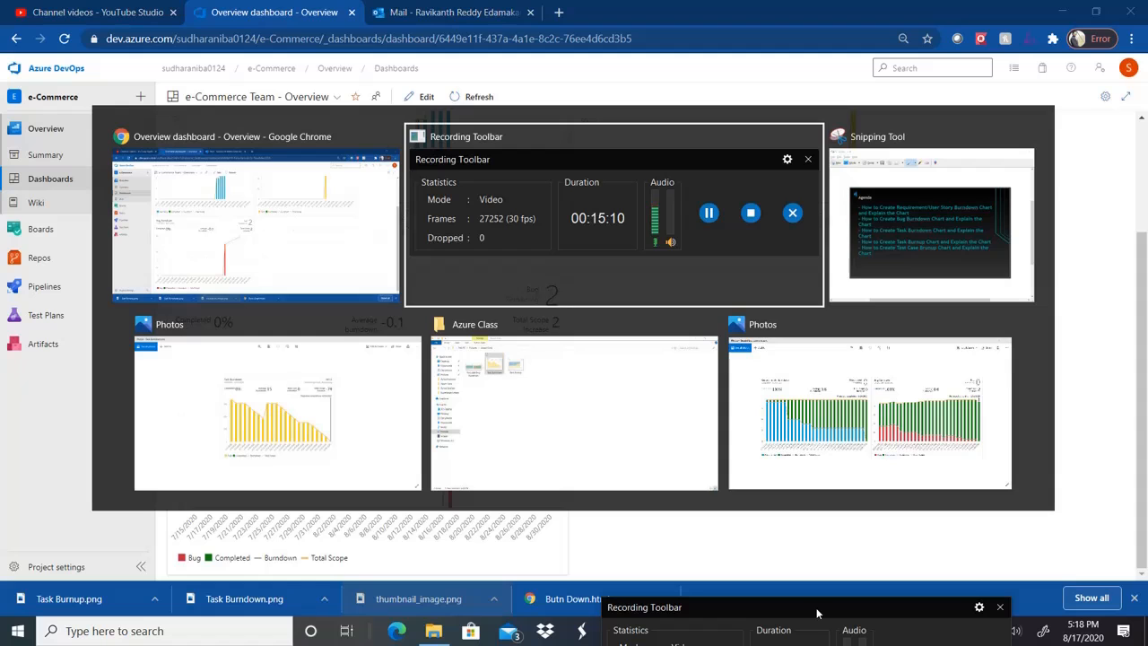
{"action": "key", "text": "alt+Tab"}
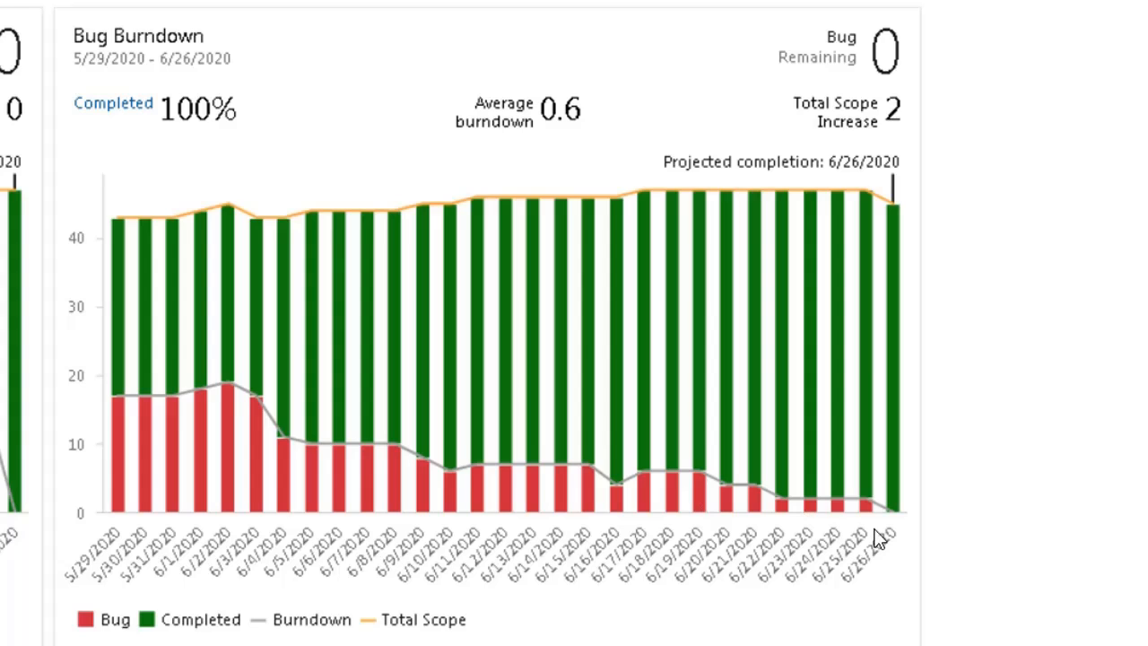
{"action": "mouse_move", "coordinate": [1056, 364]}
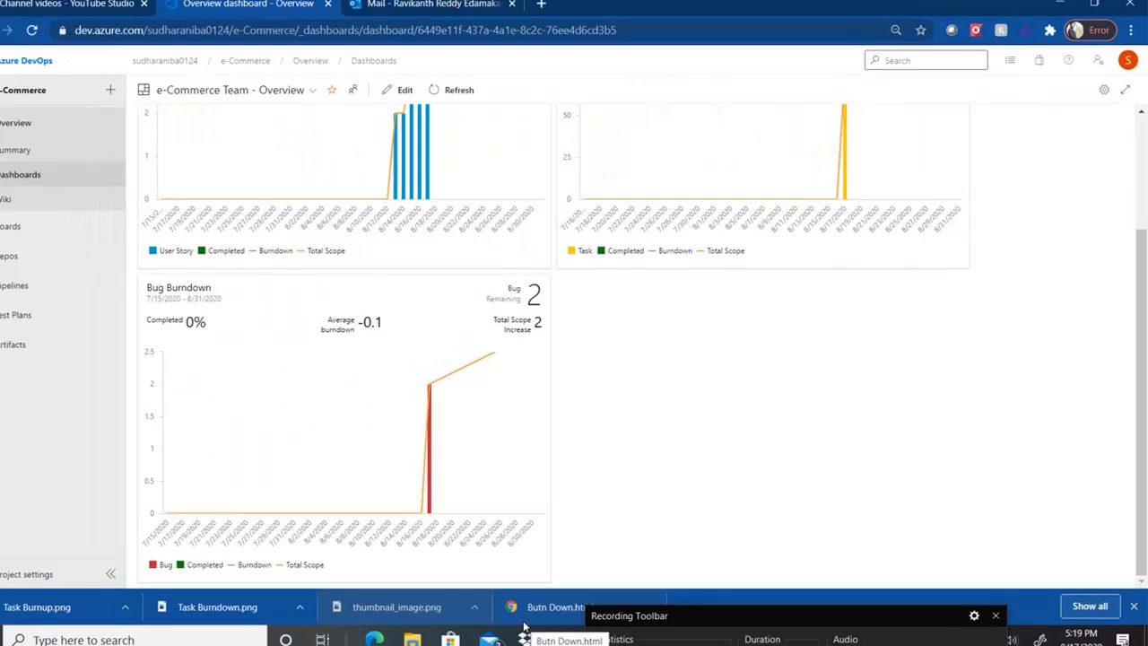
- Check the agenda in Snipping Tool for the next chart to create, then return to the dashboard in Chrome
{"action": "key", "text": "alt+Tab"}
{"action": "key", "text": "alt+Tab"}
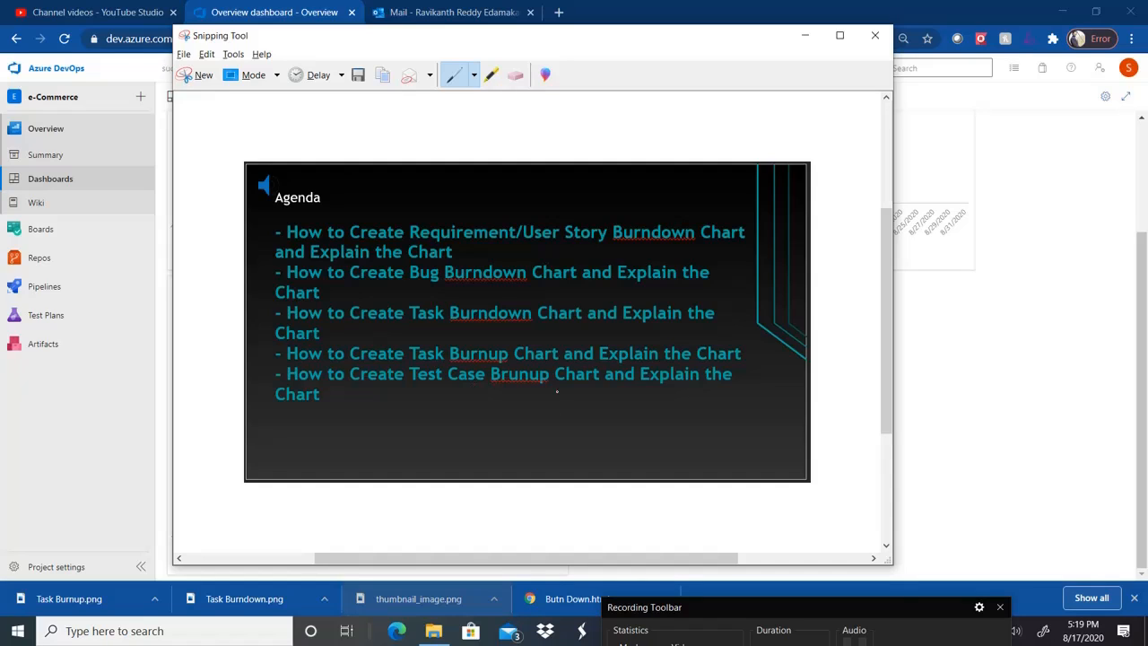
{"action": "left_click", "coordinate": [1144, 435]}
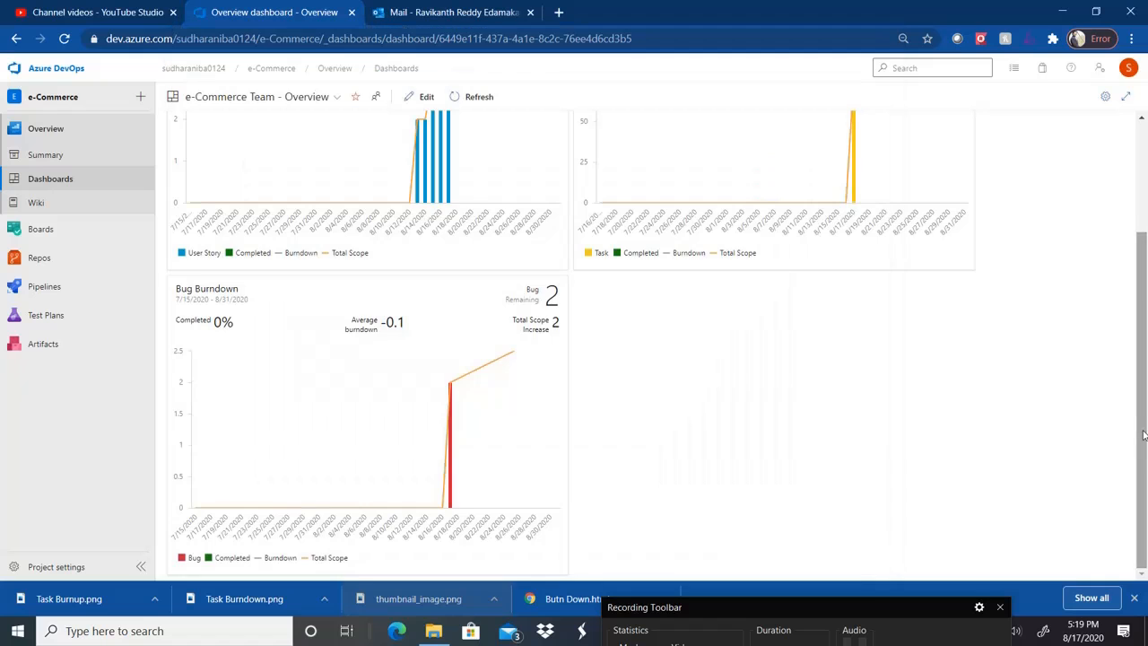
- Start editing the dashboard and add a Burnup widget to it
{"action": "scroll", "coordinate": [1144, 435], "scroll_direction": "up", "scroll_amount": 2}
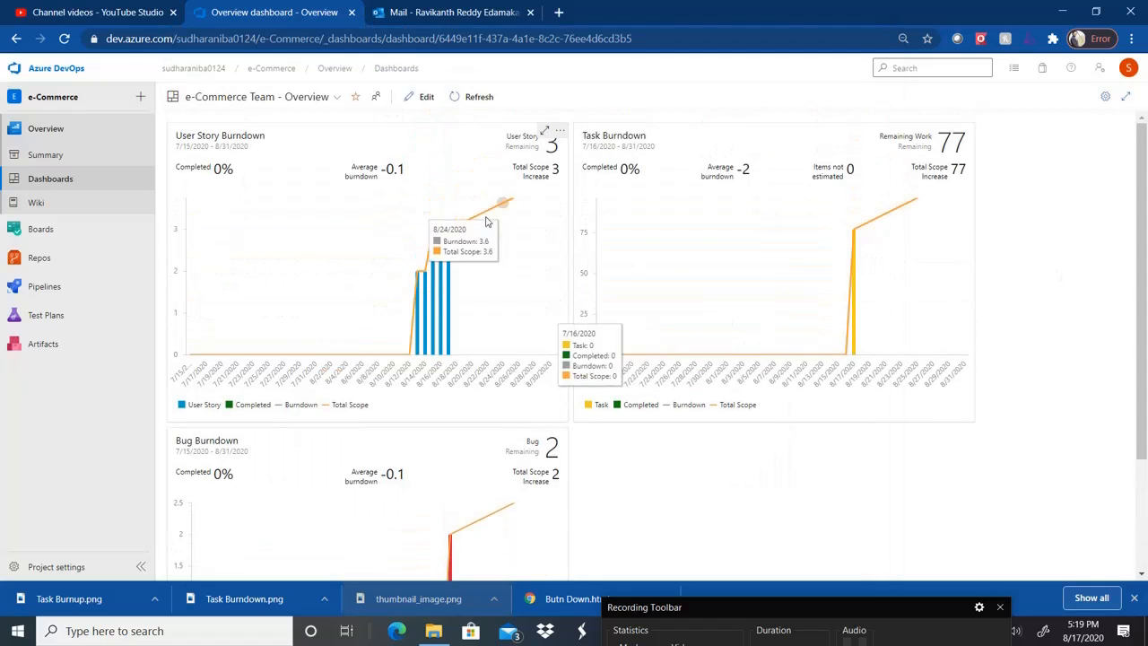
{"action": "left_click", "coordinate": [426, 97]}
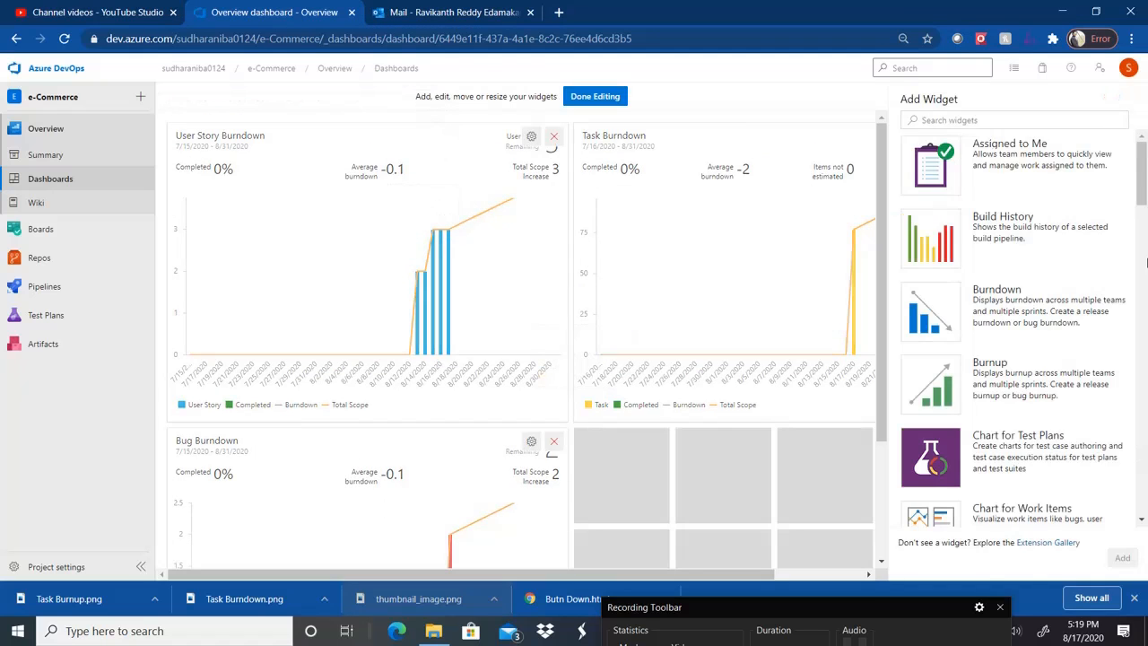
{"action": "left_click", "coordinate": [1019, 375]}
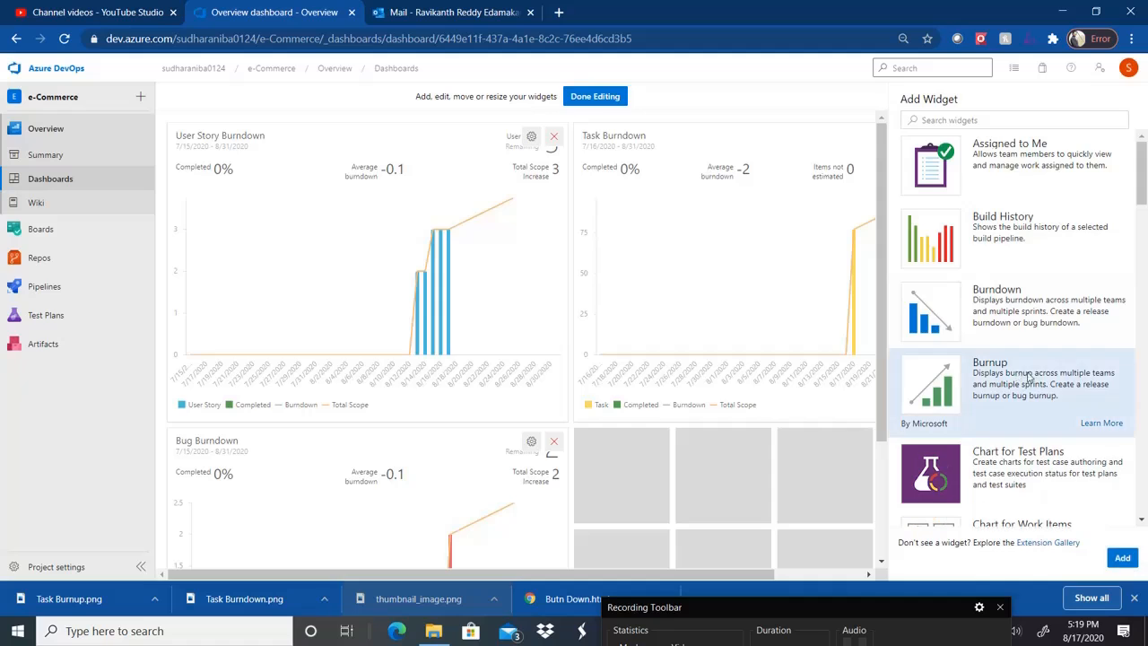
{"action": "left_click", "coordinate": [1123, 558]}
{"action": "left_click", "coordinate": [817, 578]}
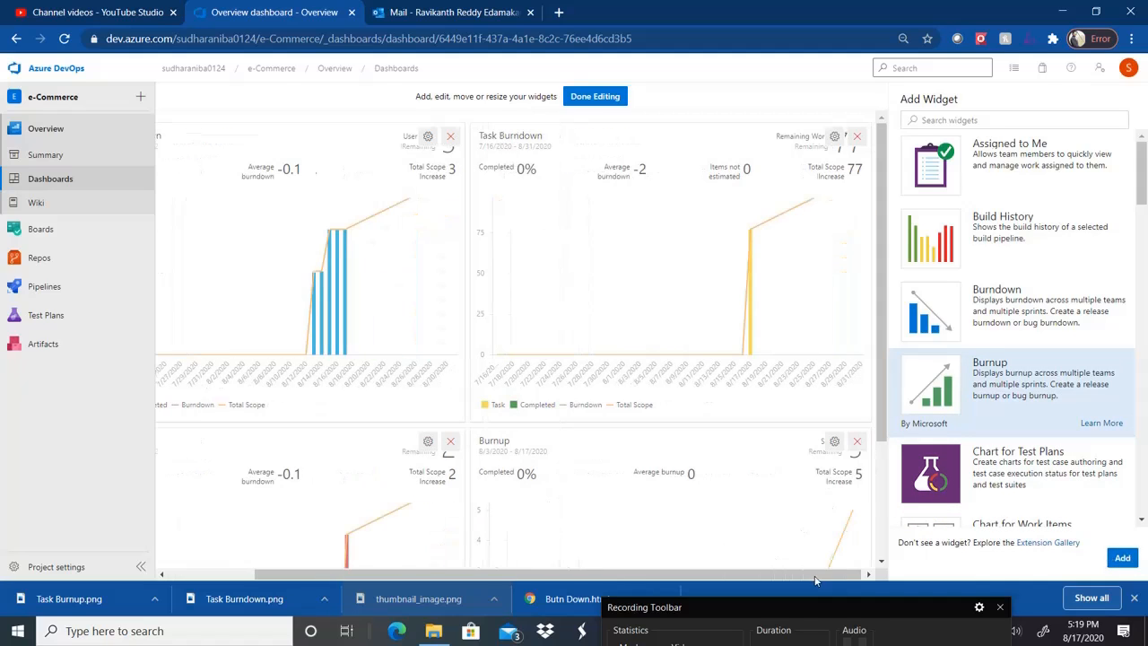
- Title the new Burnup widget Task Burnup and base it on the work item type Task
{"action": "left_click", "coordinate": [833, 442]}
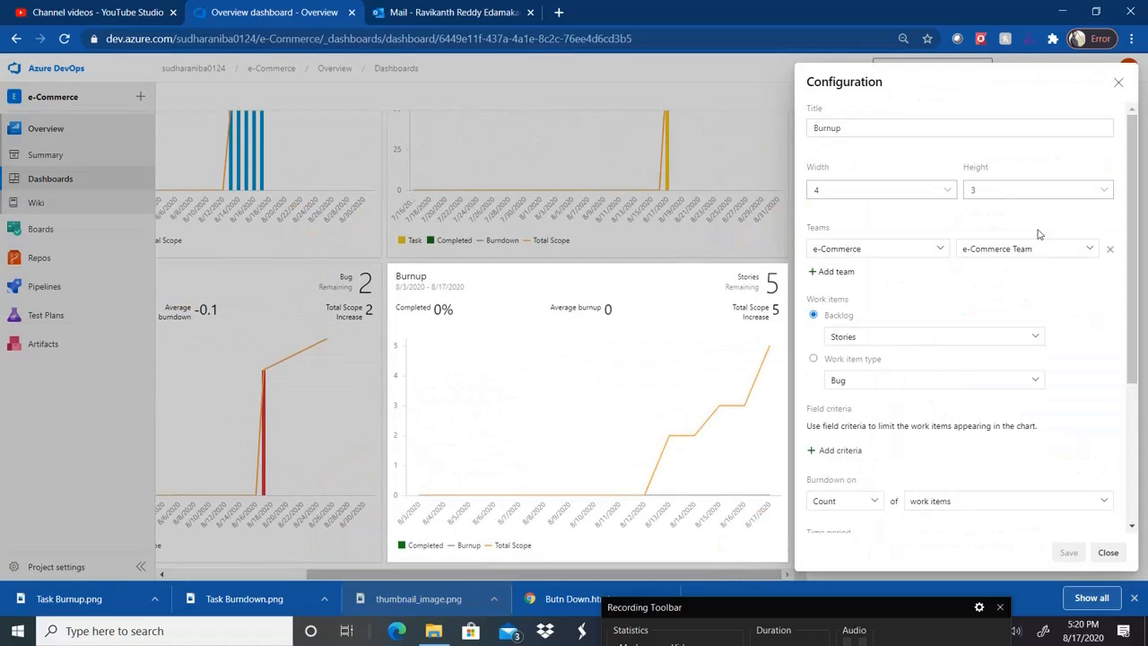
{"action": "left_click", "coordinate": [862, 127]}
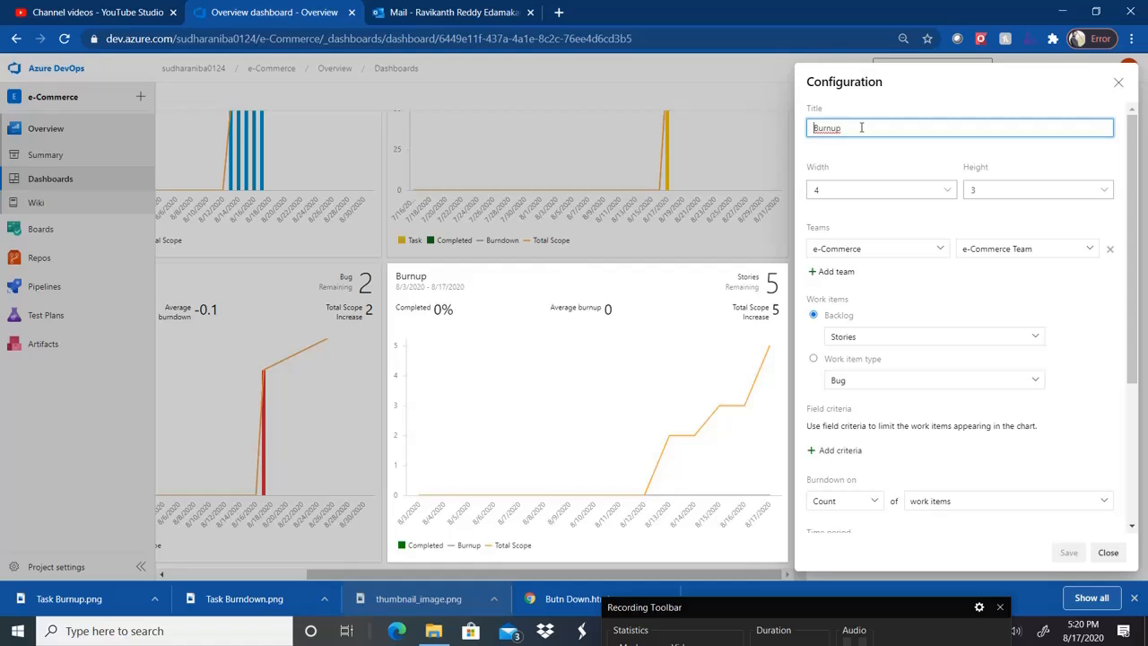
{"action": "type", "text": "Task"}
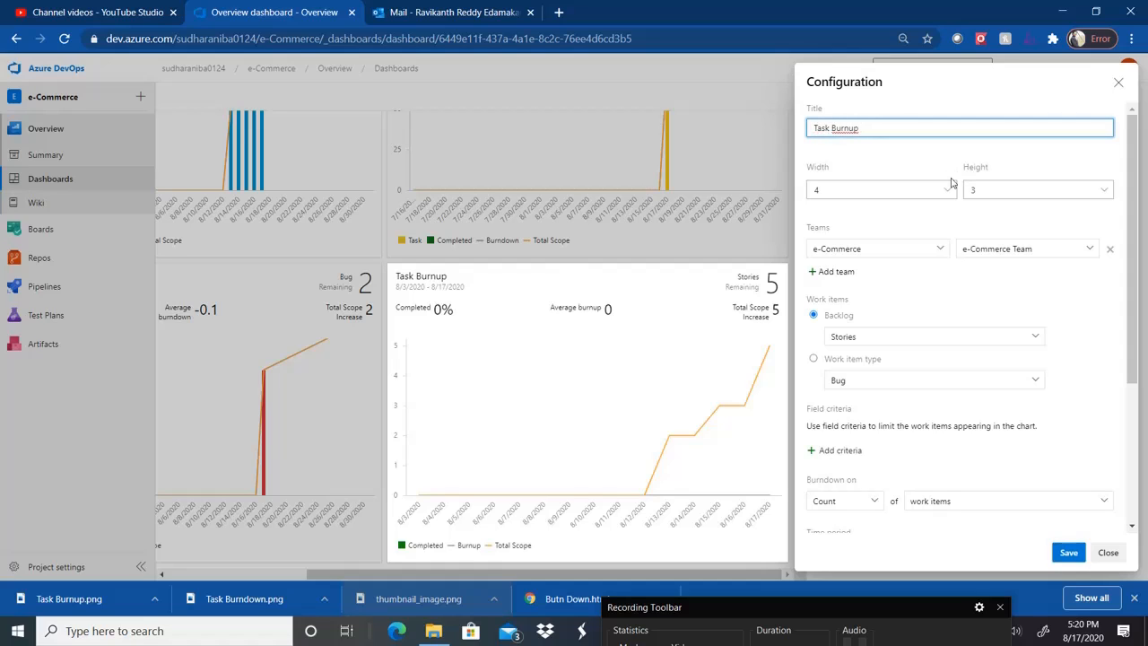
{"action": "left_click", "coordinate": [815, 358]}
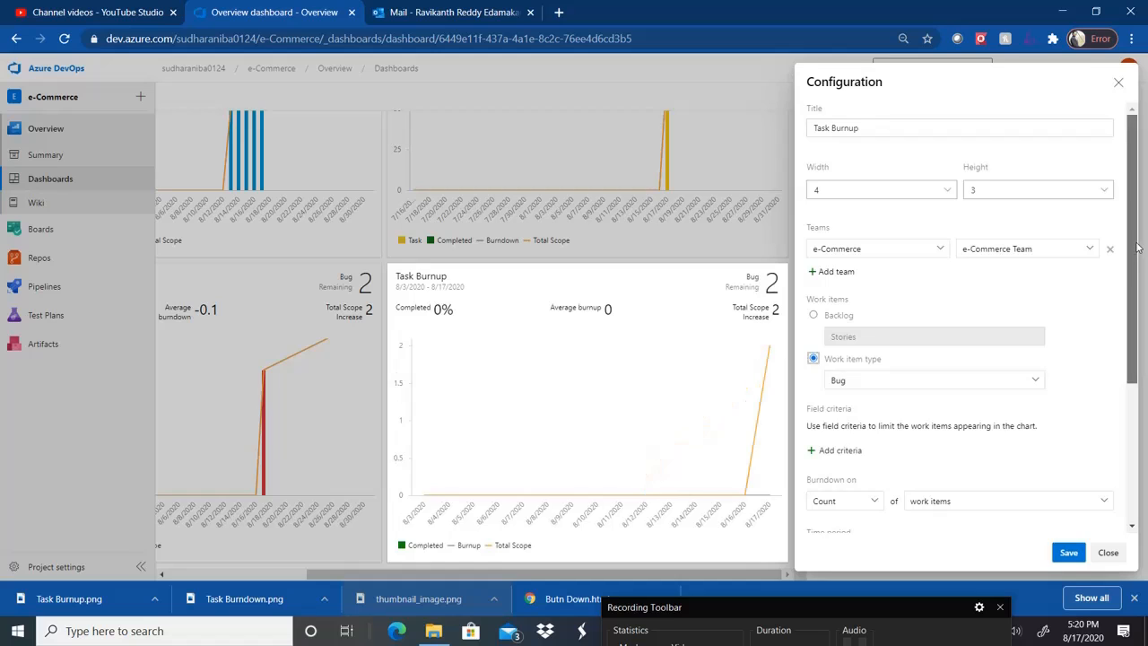
{"action": "left_click_drag", "start_coordinate": [1131, 251], "coordinate": [1129, 347]}
{"action": "left_click", "coordinate": [1036, 223]}
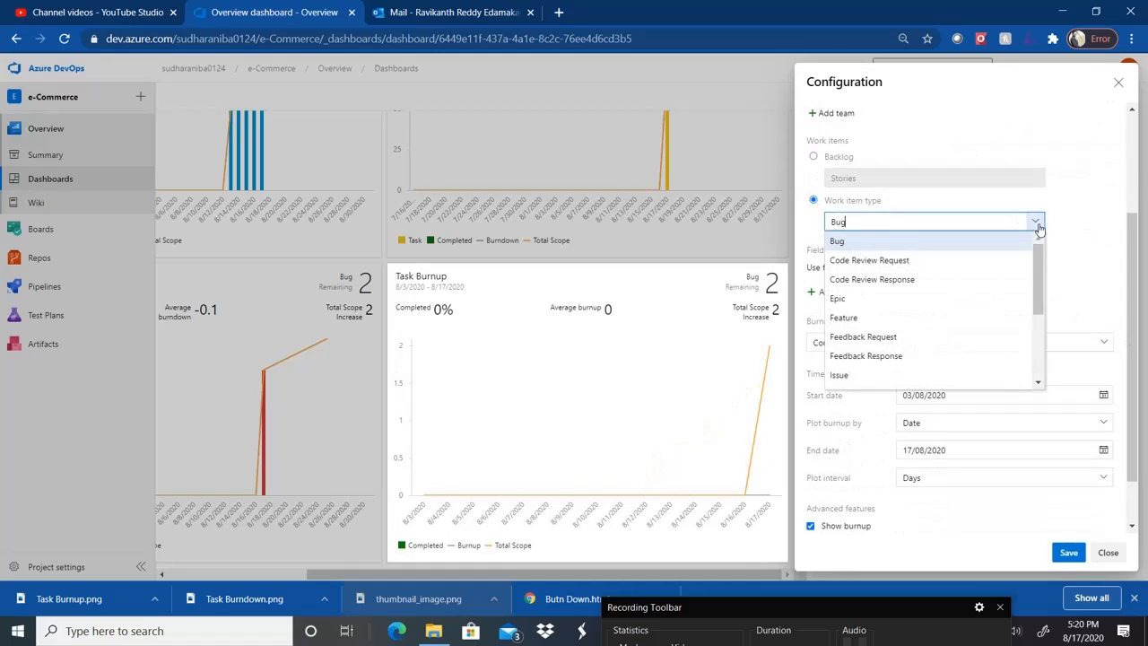
{"action": "left_click_drag", "start_coordinate": [1041, 290], "coordinate": [1036, 375]}
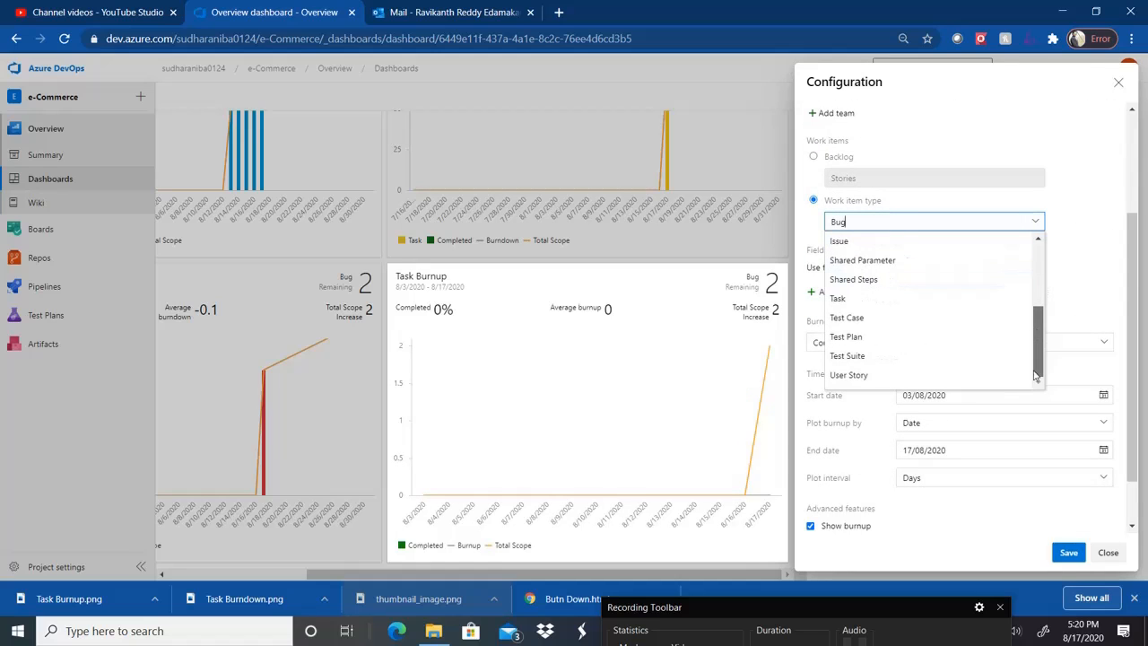
{"action": "left_click", "coordinate": [885, 299]}
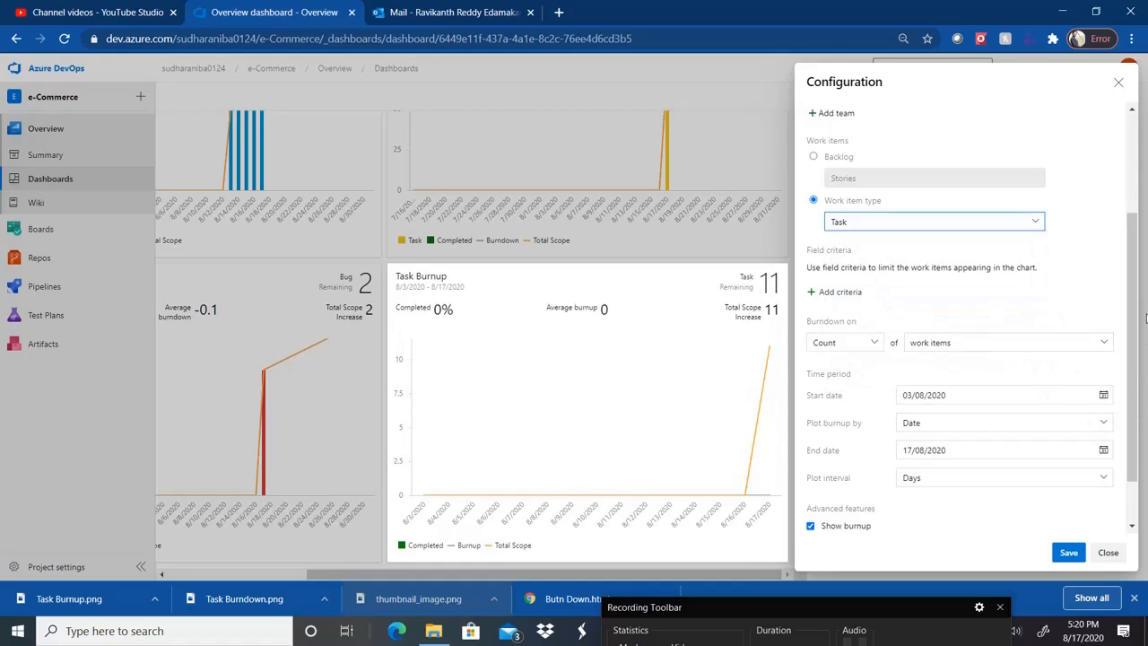
- Show remaining work and plot completed work in the work item type color on the Task Burnup, then save it and finish editing
{"action": "left_click_drag", "start_coordinate": [1136, 314], "coordinate": [1136, 353]}
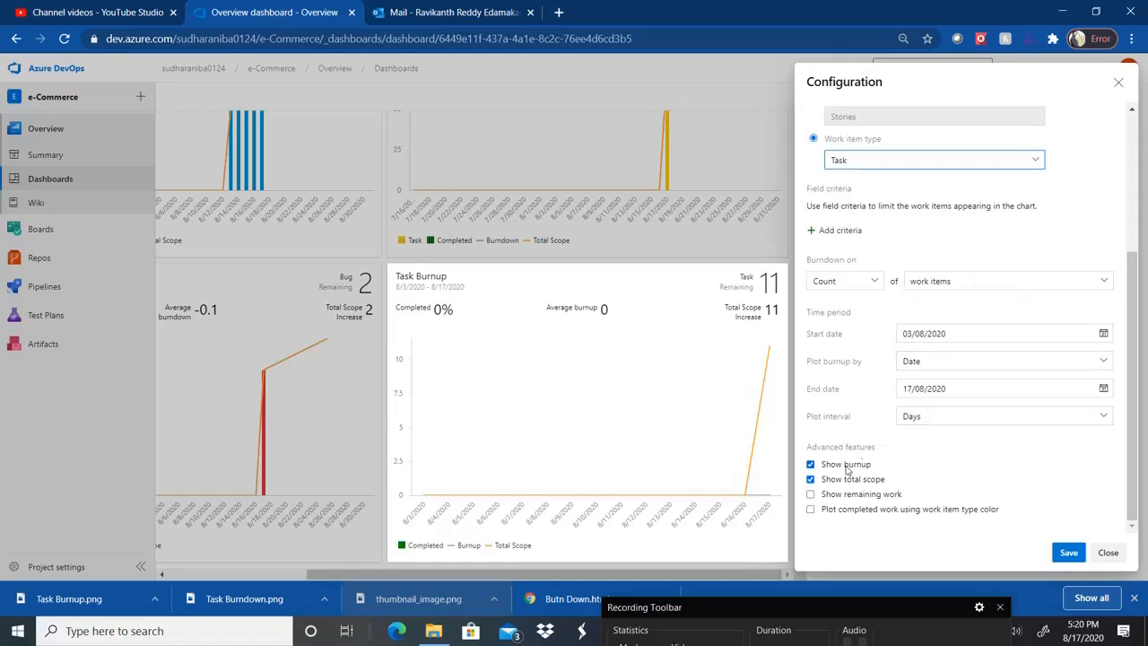
{"action": "left_click", "coordinate": [811, 493]}
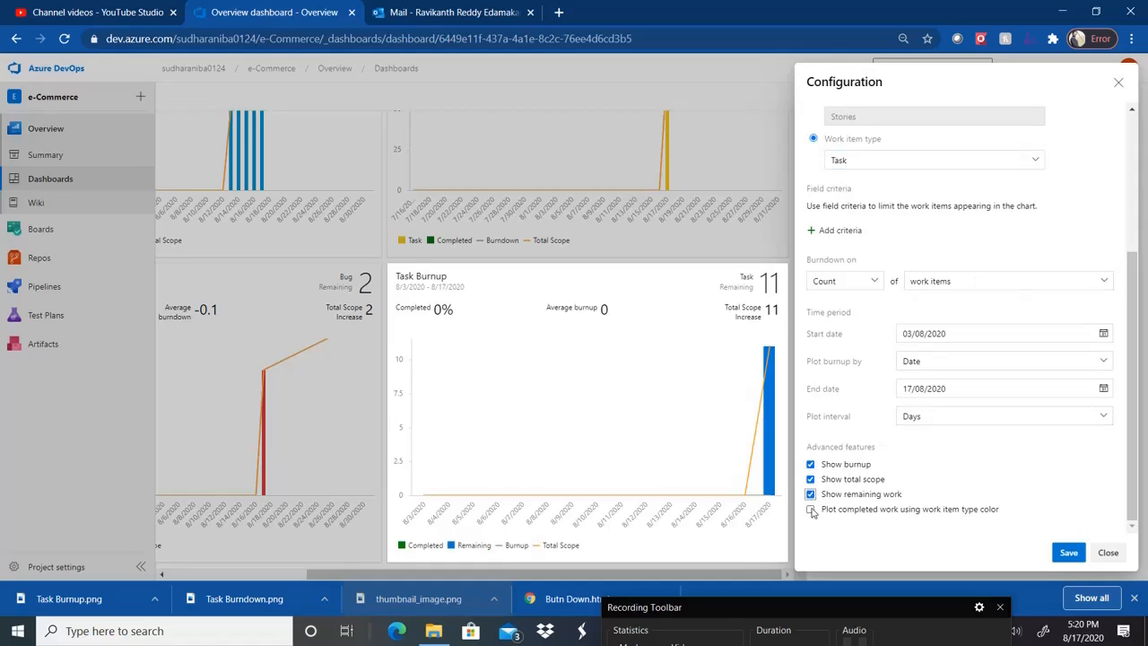
{"action": "left_click", "coordinate": [811, 509]}
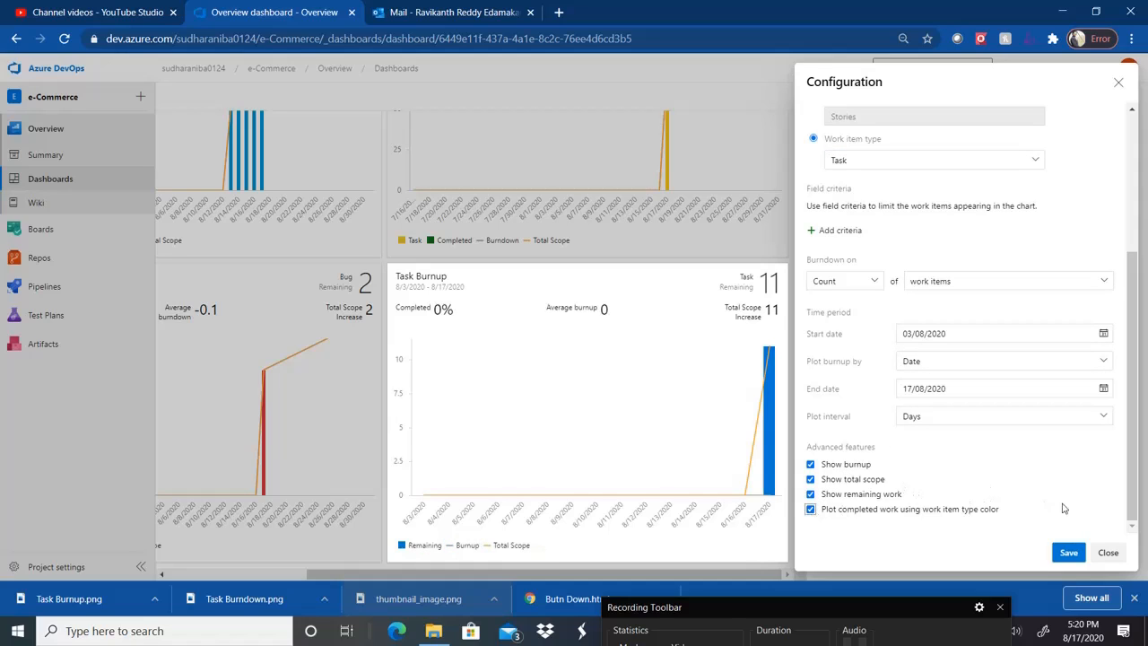
{"action": "left_click", "coordinate": [1069, 553]}
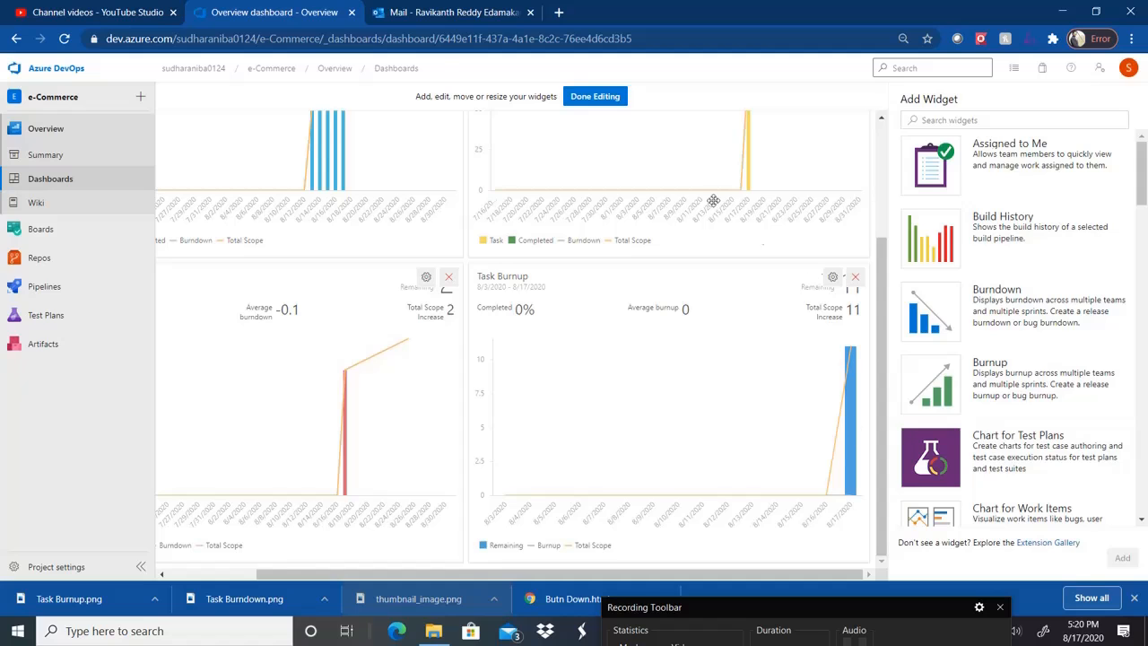
{"action": "left_click", "coordinate": [598, 96]}
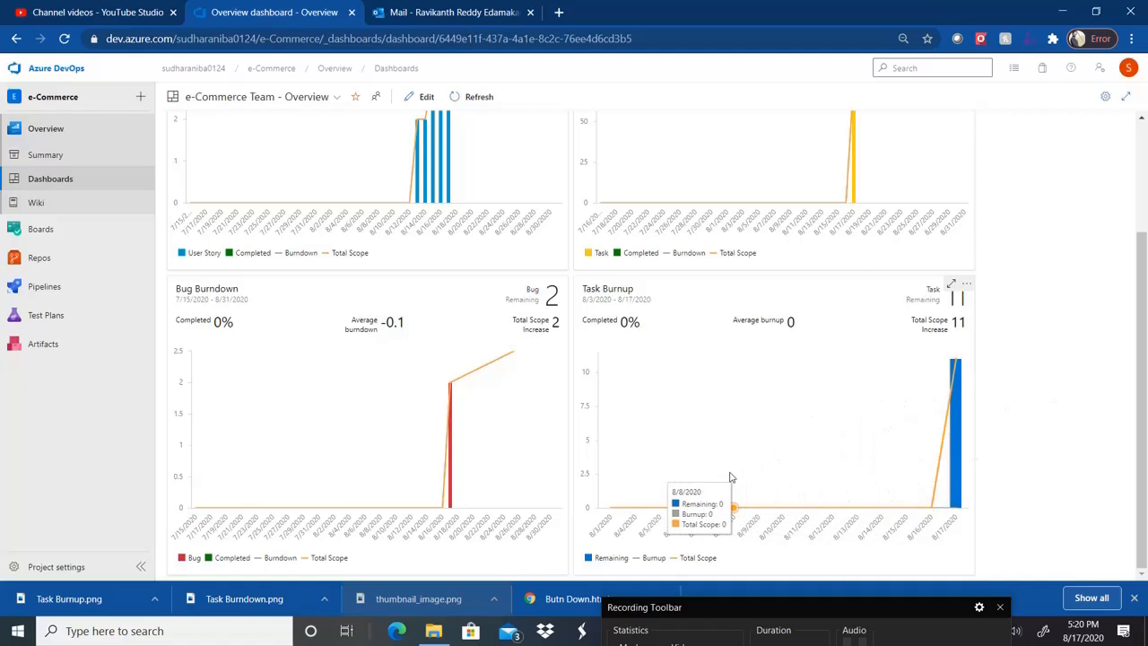
- Open the Task Burnup image from the Azure Class folder and examine its completed, remaining and total scope plots
{"action": "key", "text": "alt+Tab"}
{"action": "key", "text": "alt+Tab"}
{"action": "key", "text": "alt+Tab"}
{"action": "key", "text": "alt+Tab"}
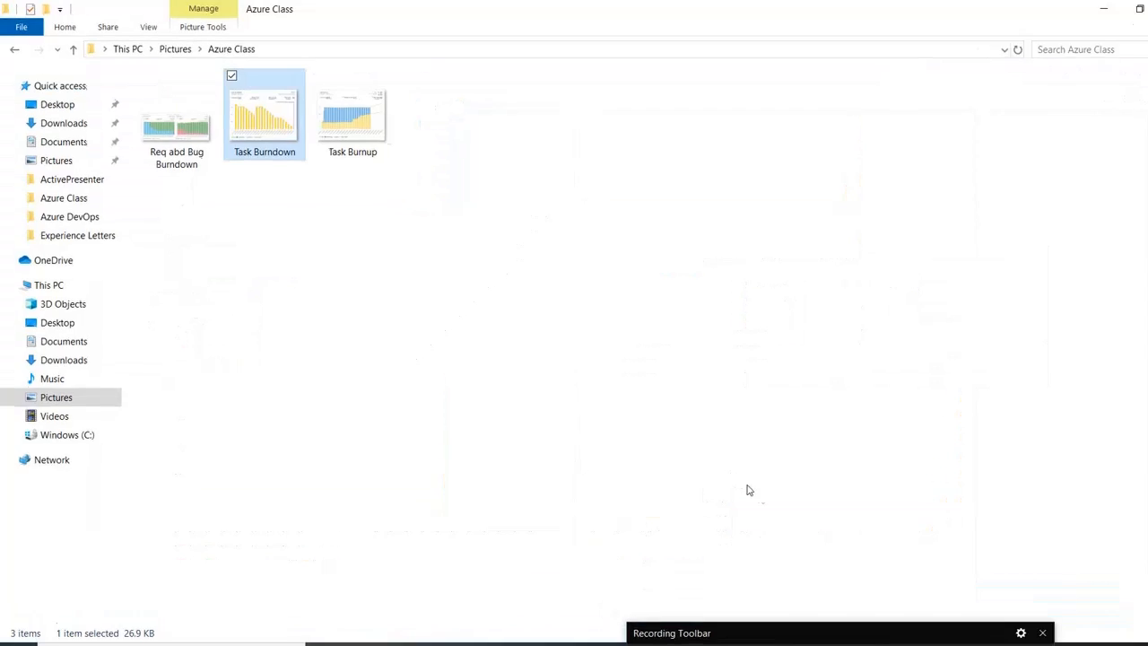
{"action": "double_click", "coordinate": [690, 272]}
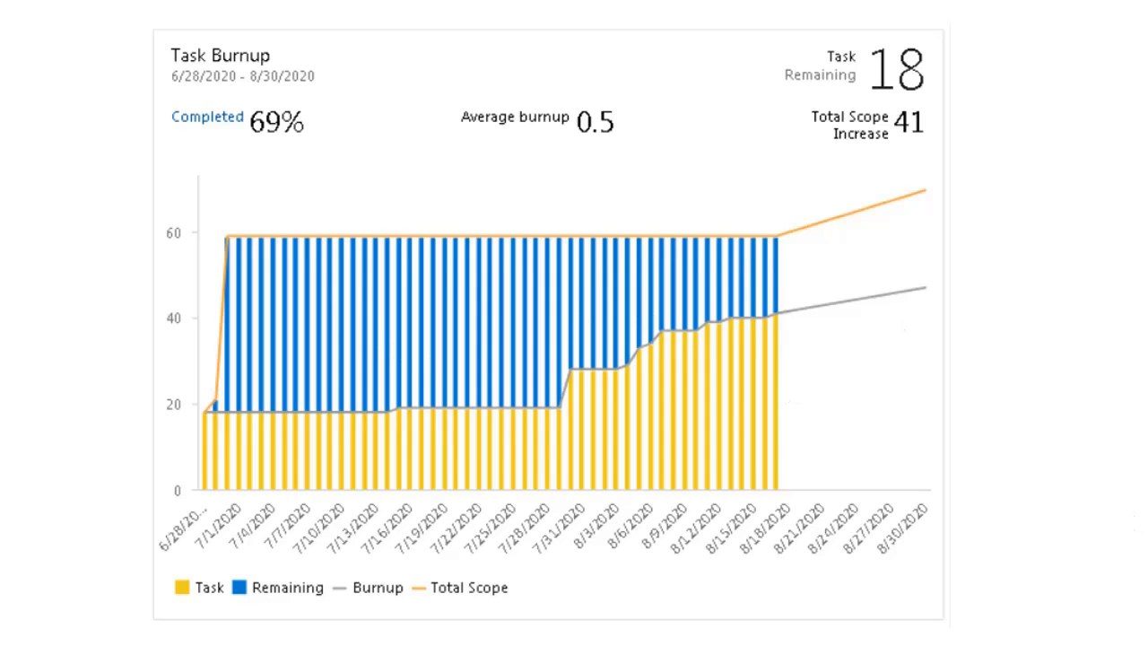
- Review the remaining agenda topics in Snipping Tool and go back to the Task Burnup image in Photos
{"action": "key", "text": "alt+Tab"}
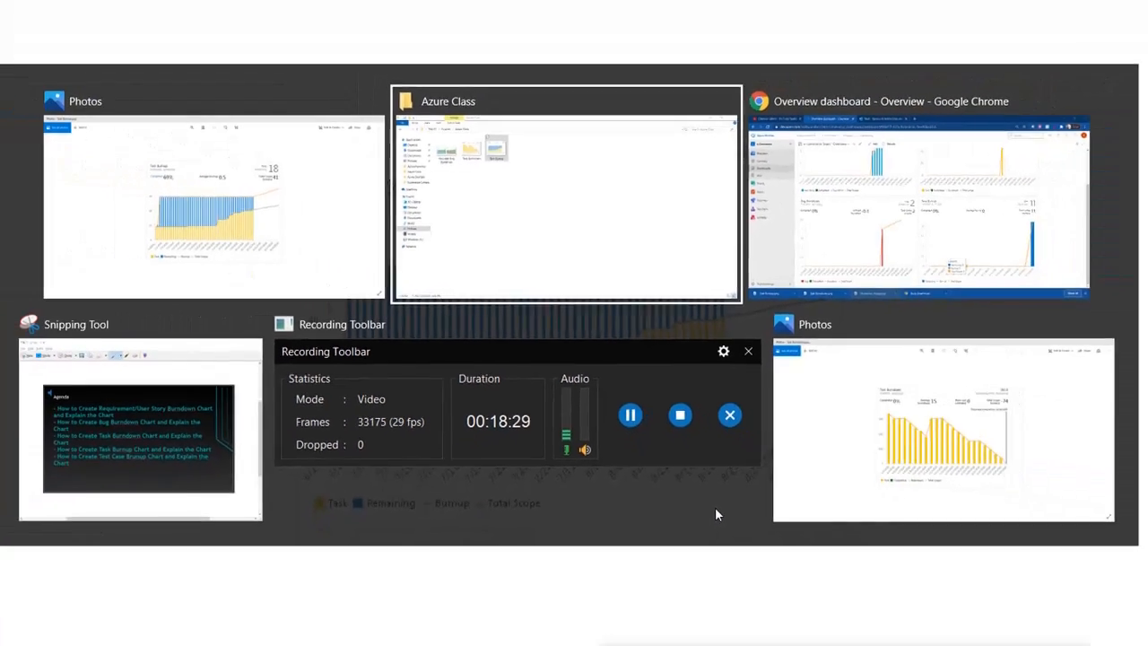
{"action": "key", "text": "alt+Tab"}
{"action": "key", "text": "alt+Tab"}
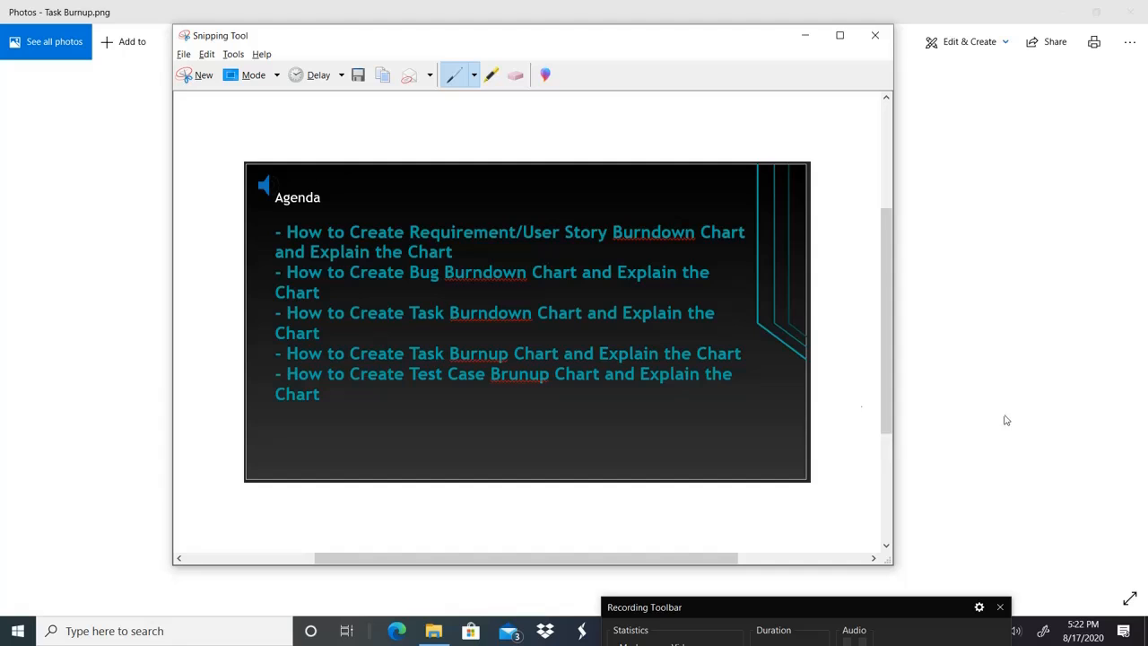
{"action": "key", "text": "alt+Tab"}
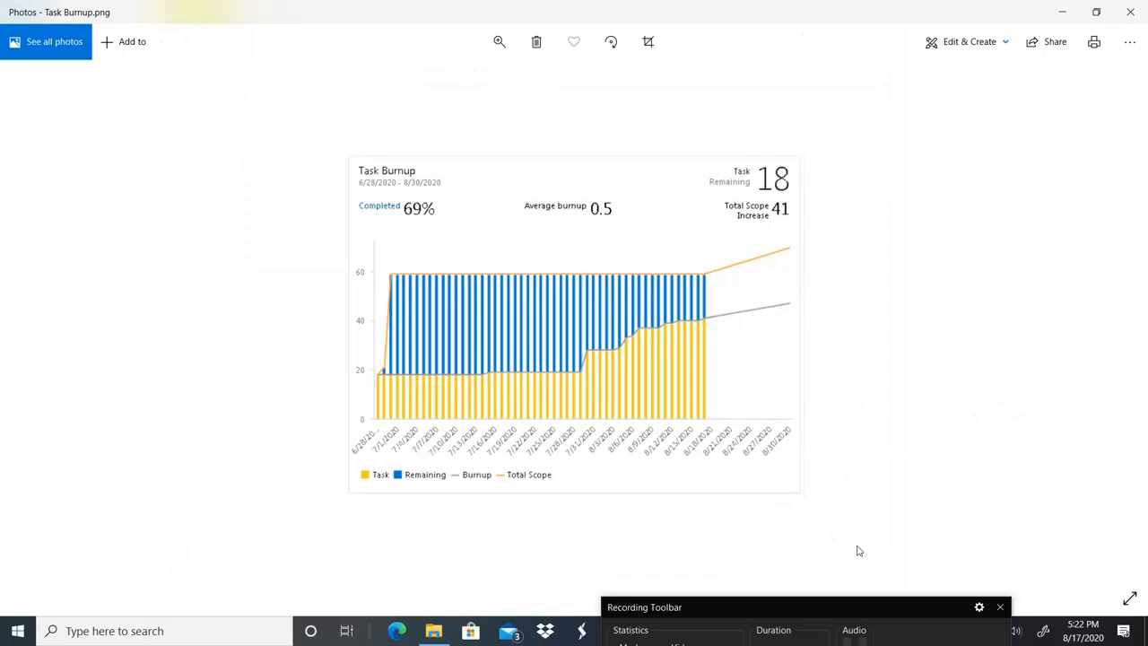
- Switch back to Azure DevOps in Chrome and open the e-Commerce project's test plans
{"action": "left_click_drag", "start_coordinate": [854, 609], "coordinate": [896, 573]}
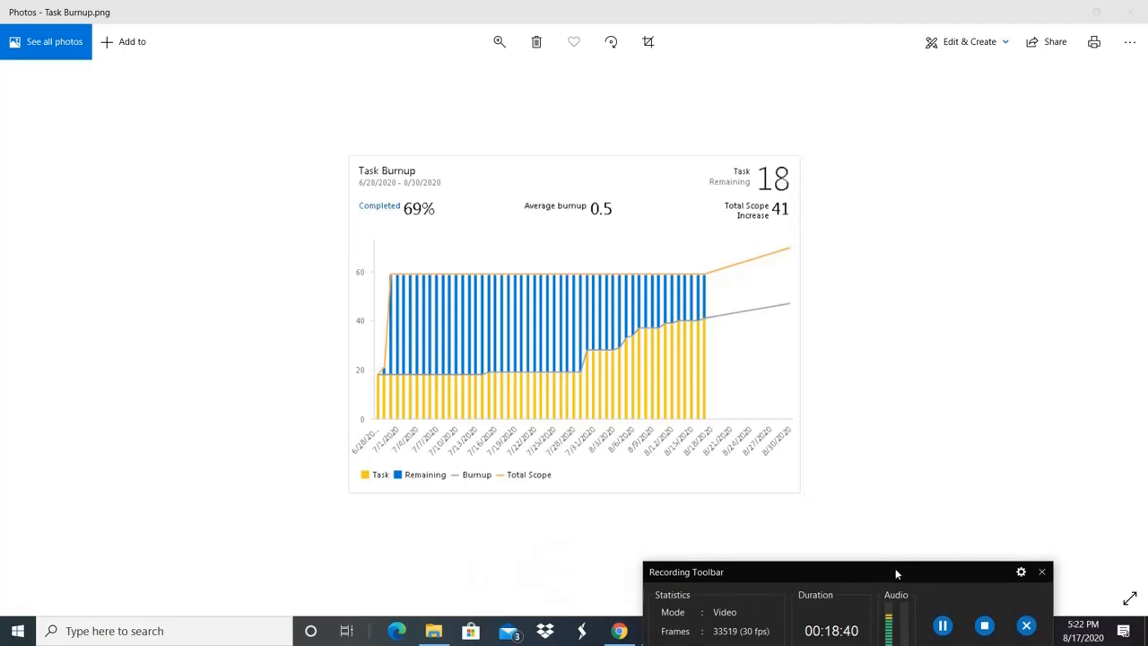
{"action": "left_click", "coordinate": [619, 631]}
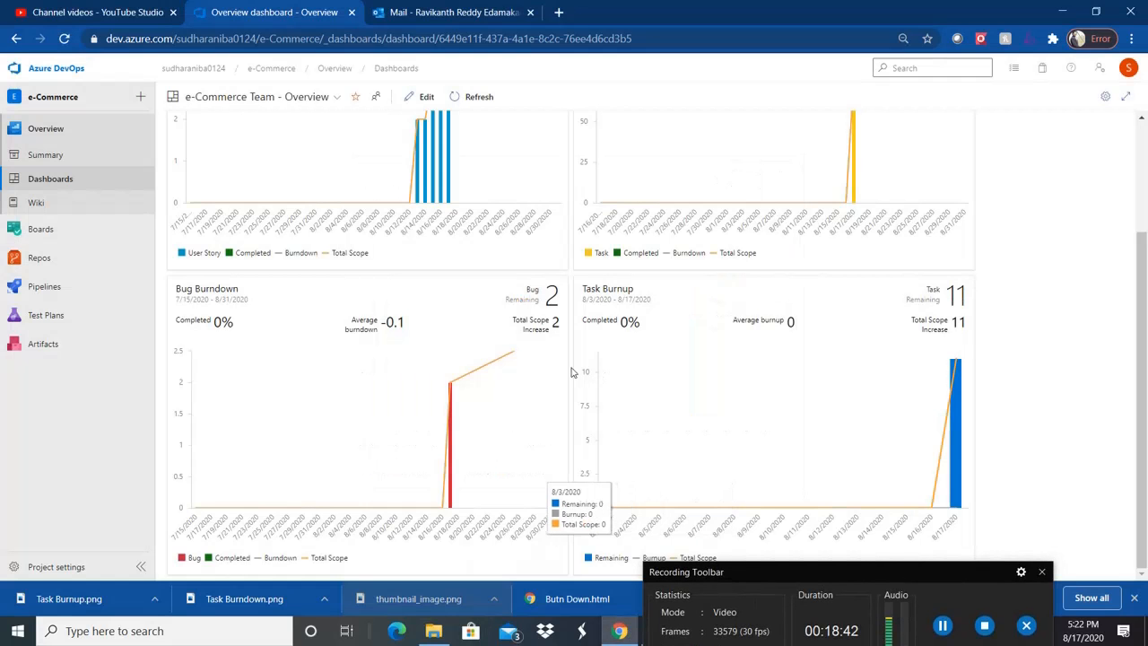
{"action": "mouse_move", "coordinate": [79, 321]}
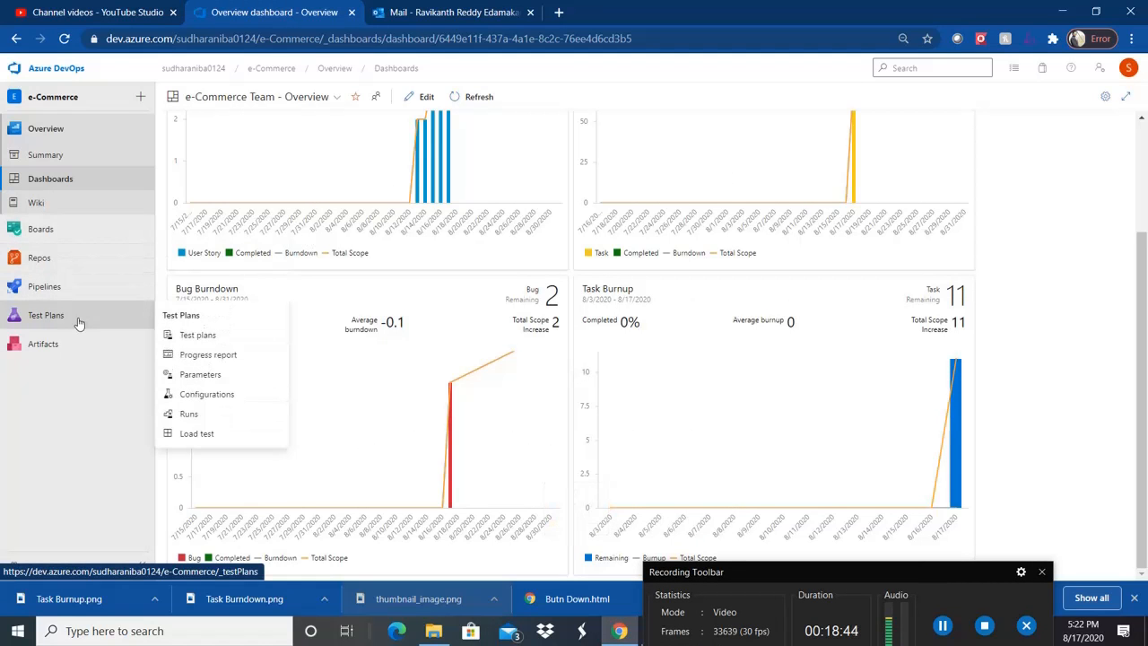
{"action": "left_click", "coordinate": [208, 338]}
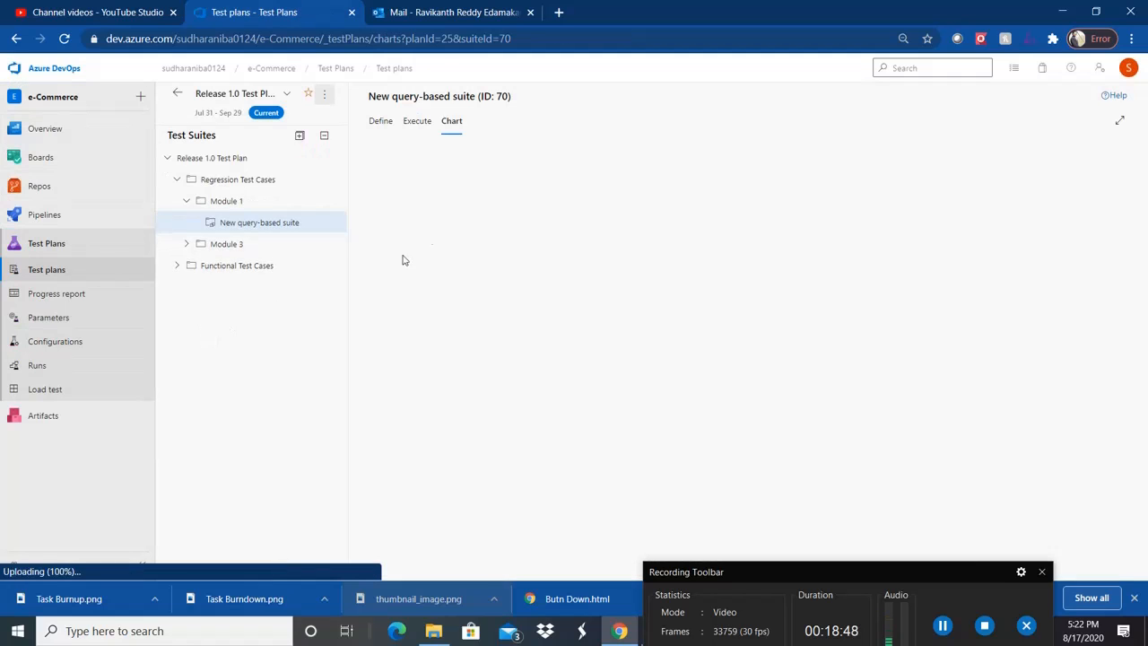
- Open the Release 1.0 Test Plan from the list of all test plans and show the charts of its root suite
{"action": "left_click", "coordinate": [176, 94]}
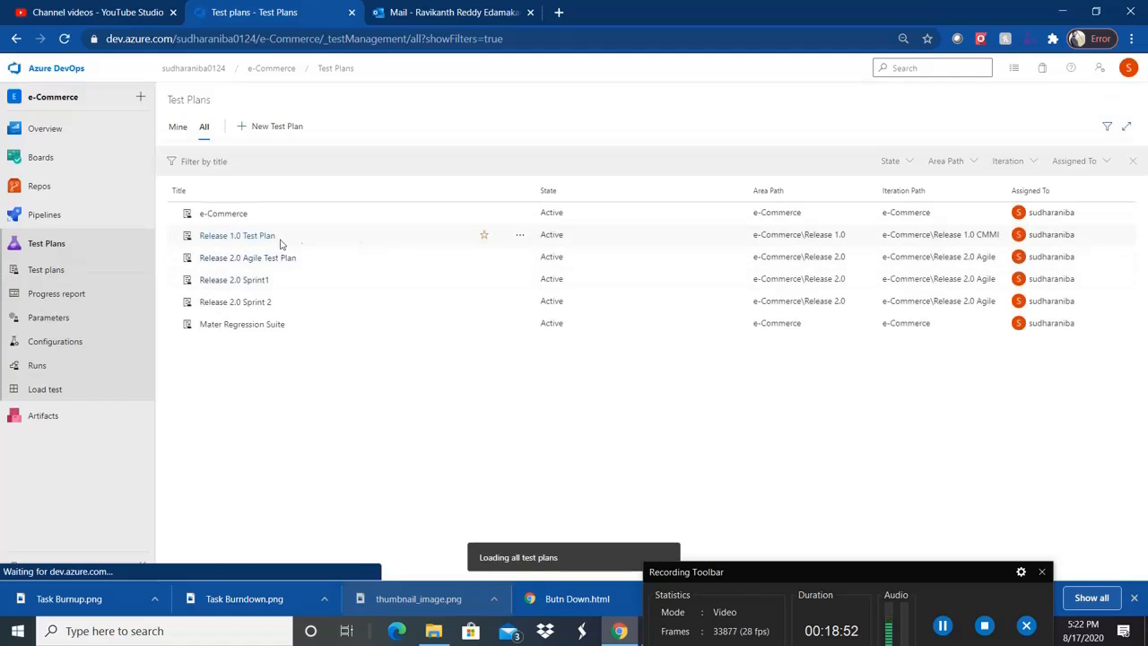
{"action": "left_click", "coordinate": [224, 237]}
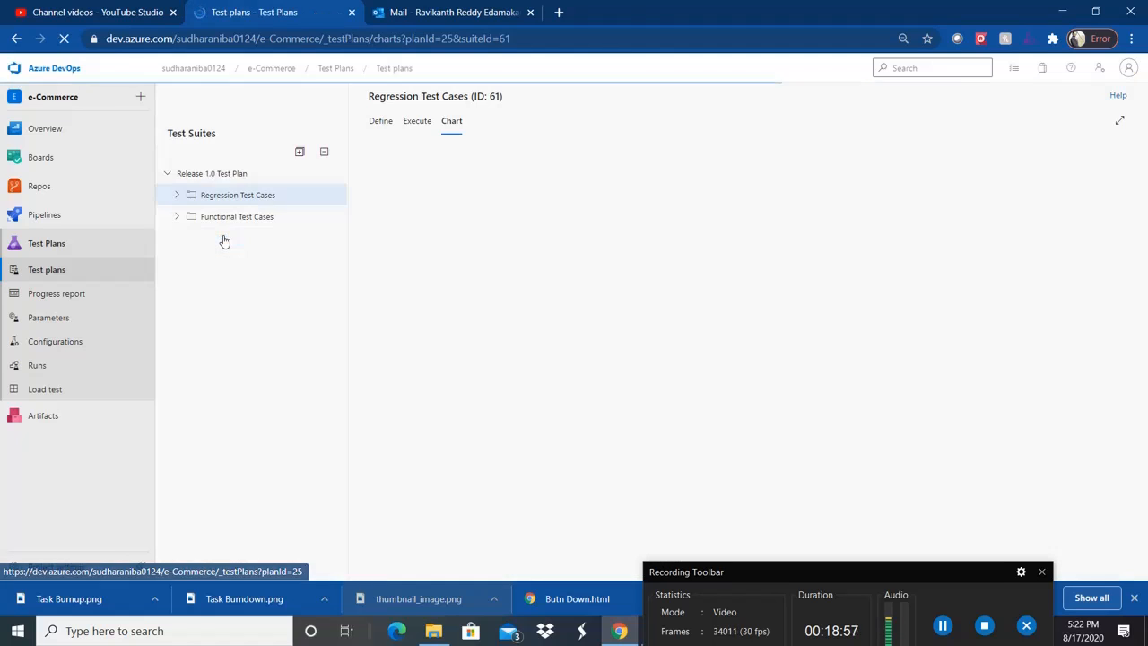
{"action": "left_click", "coordinate": [210, 172]}
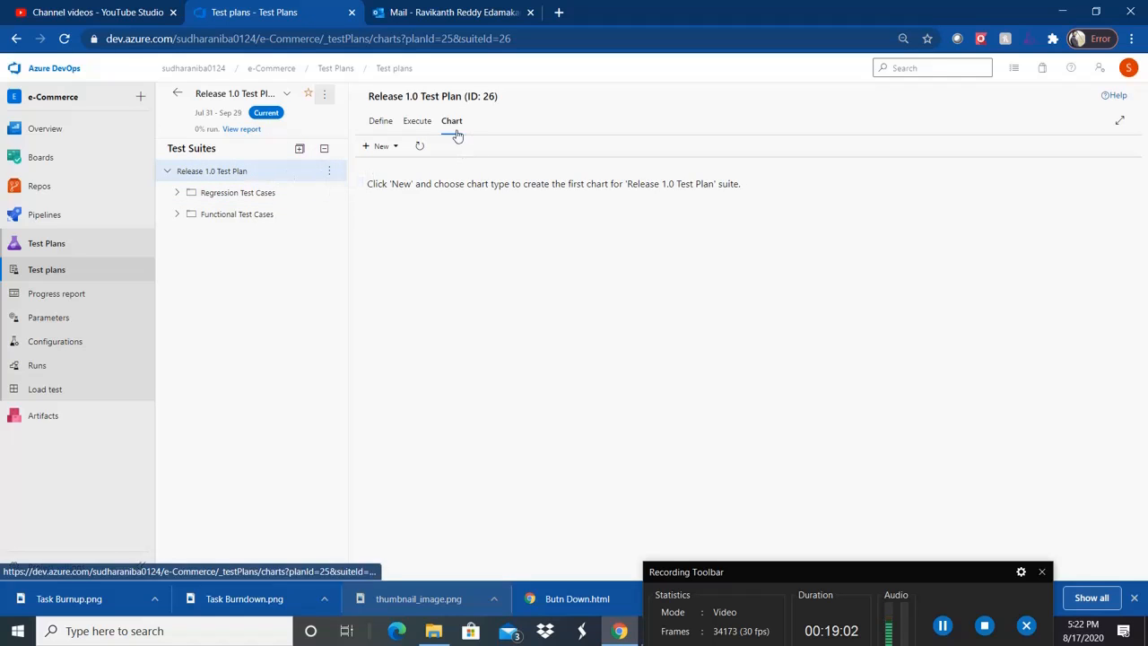
{"action": "left_click", "coordinate": [381, 123]}
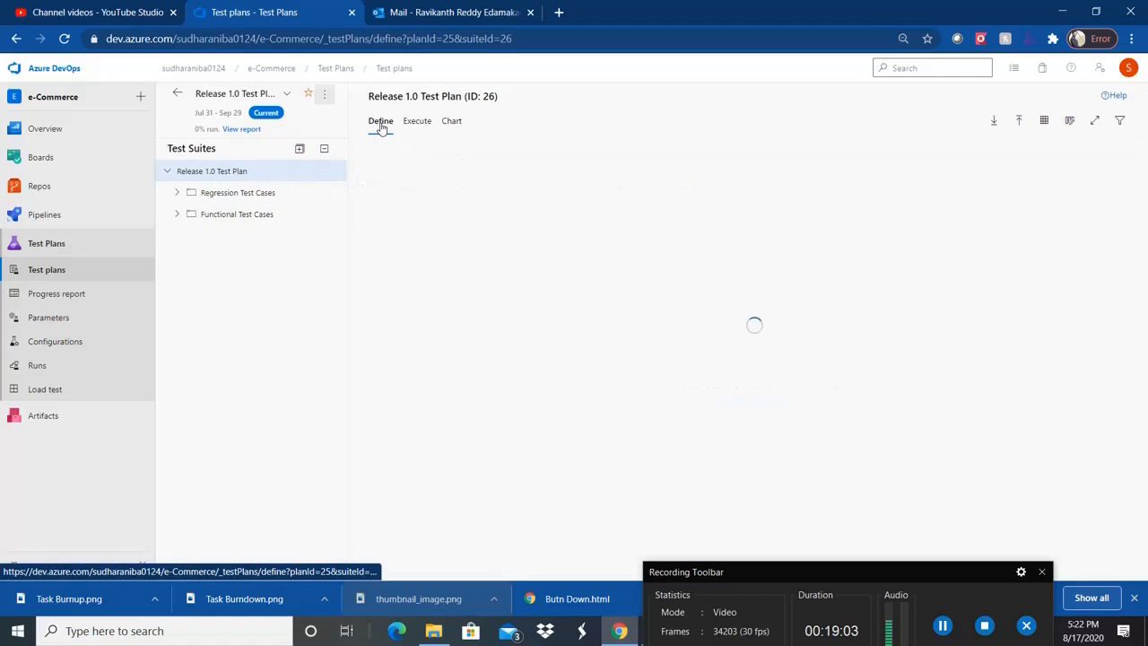
{"action": "left_click", "coordinate": [448, 126]}
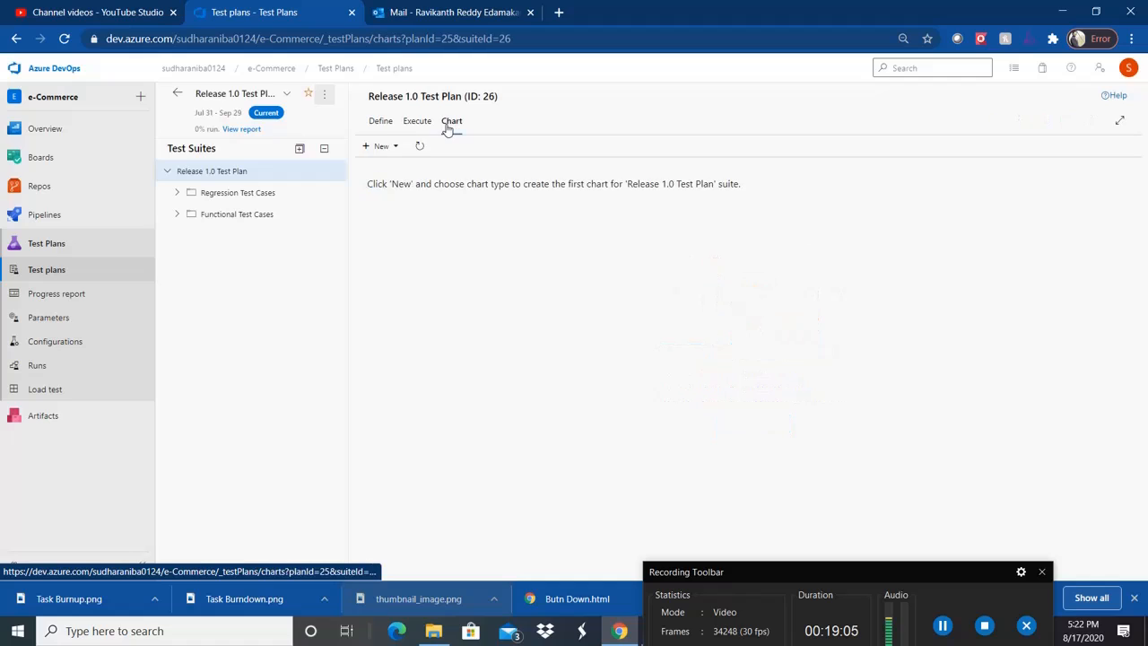
- Review the sub-suites under Regression Test Cases and Functional Test Cases, and collapse both suites again
{"action": "left_click", "coordinate": [176, 194]}
{"action": "left_click", "coordinate": [177, 258]}
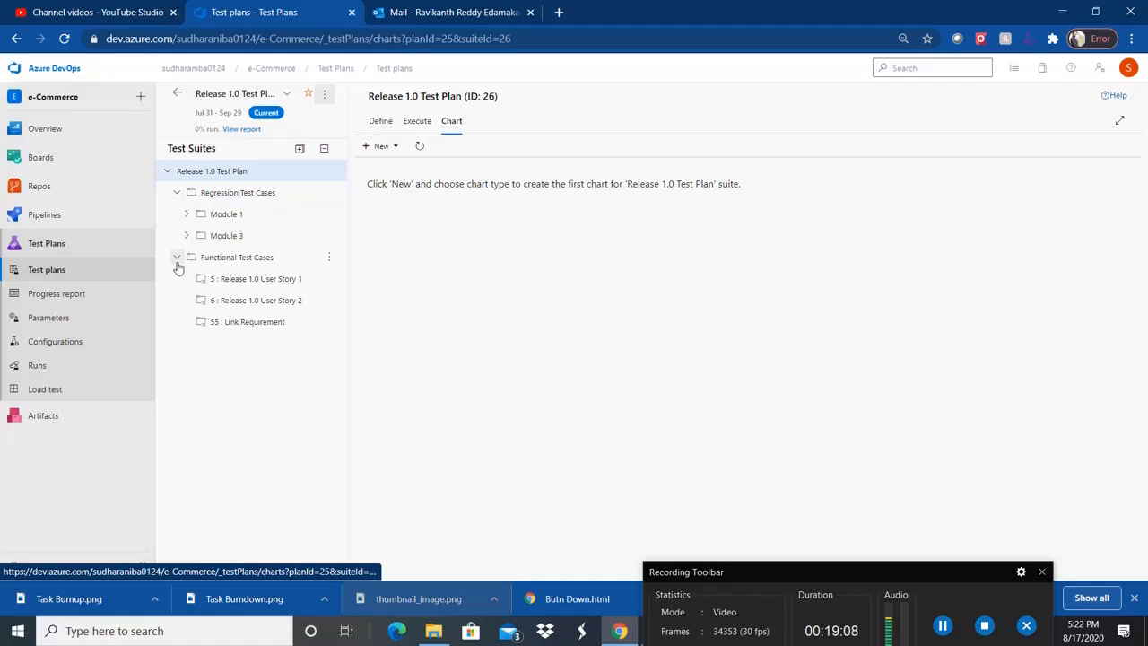
{"action": "left_click", "coordinate": [178, 192]}
{"action": "left_click", "coordinate": [176, 214]}
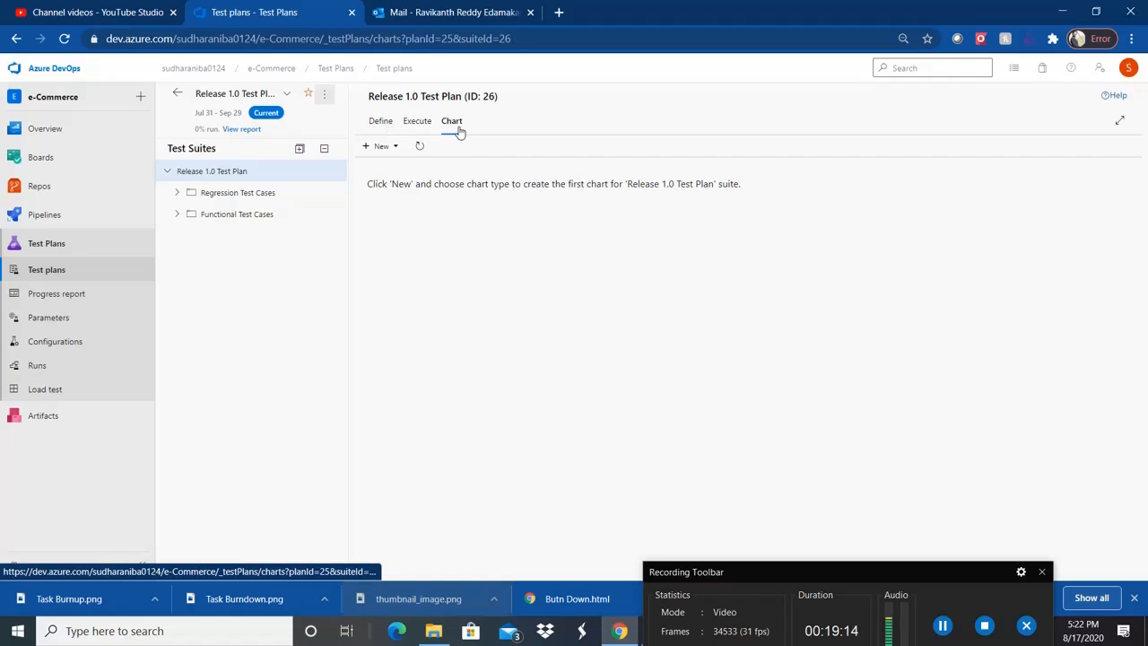
- Create a stacked area test case chart for the Release 1.0 Test Plan, stacked by State
{"action": "left_click", "coordinate": [397, 147]}
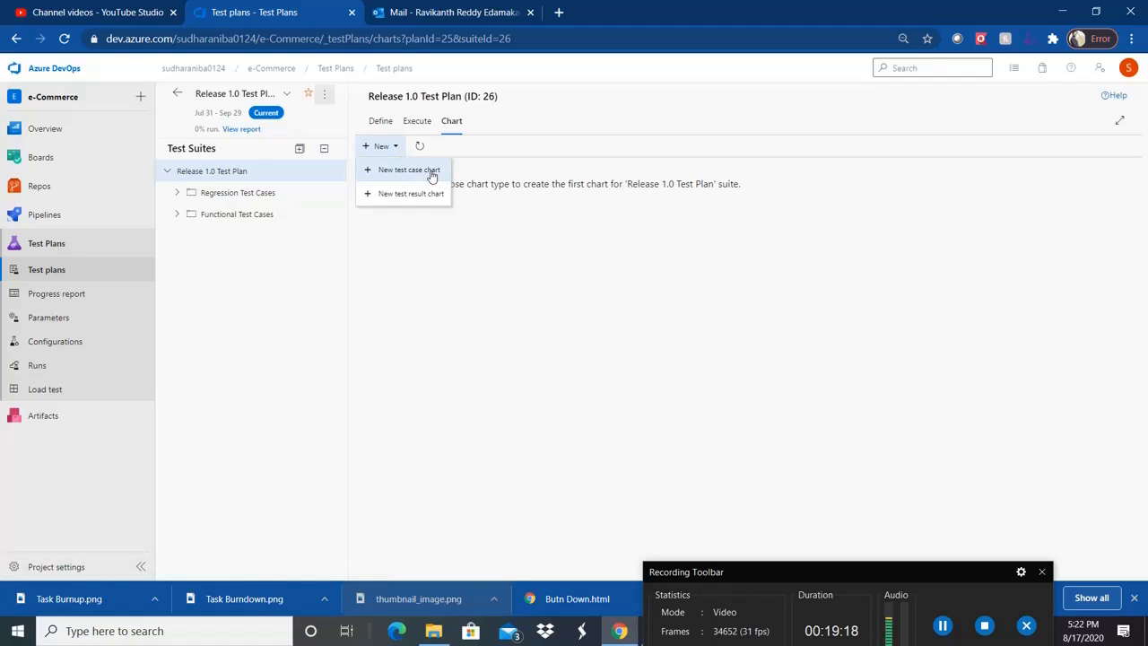
{"action": "left_click", "coordinate": [432, 176]}
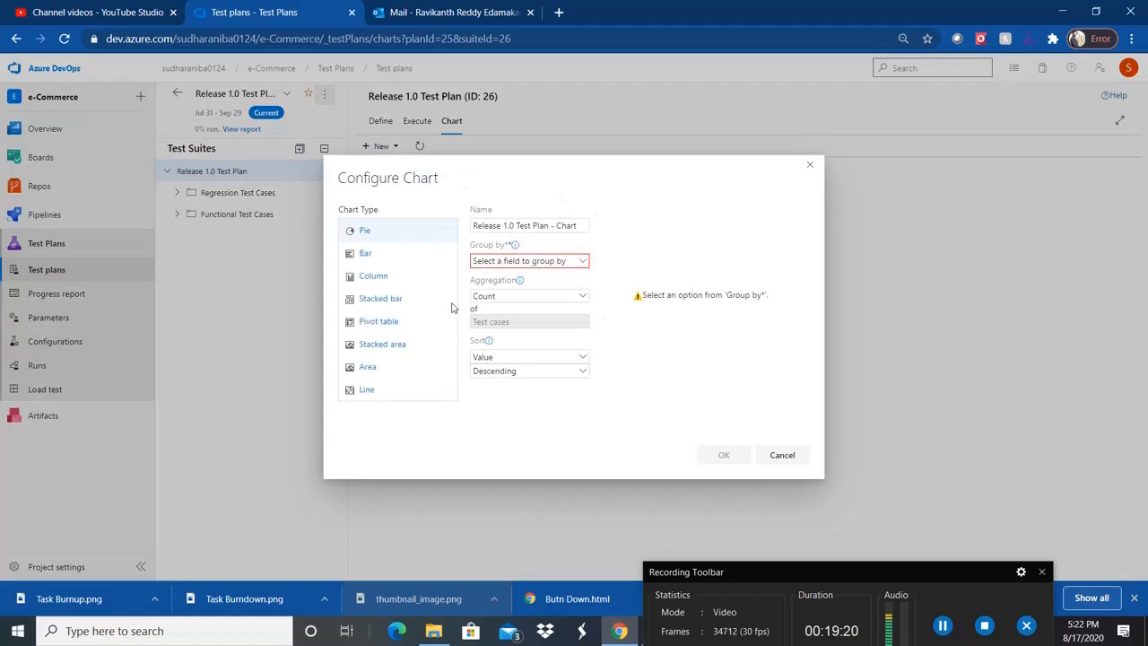
{"action": "left_click", "coordinate": [378, 345]}
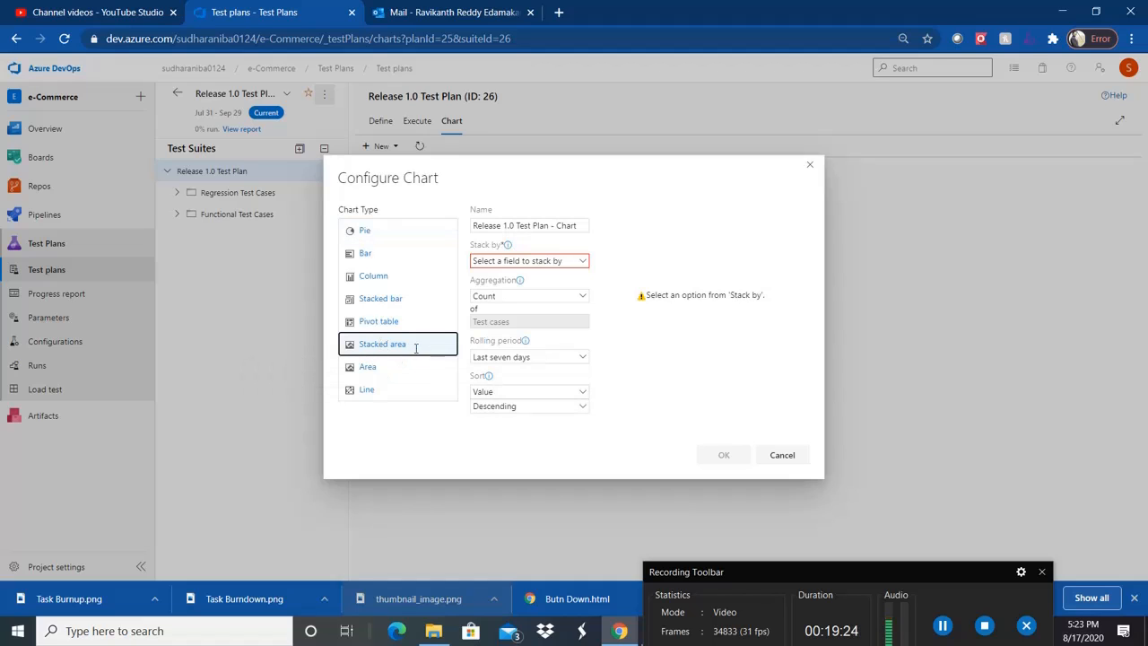
{"action": "left_click", "coordinate": [582, 262]}
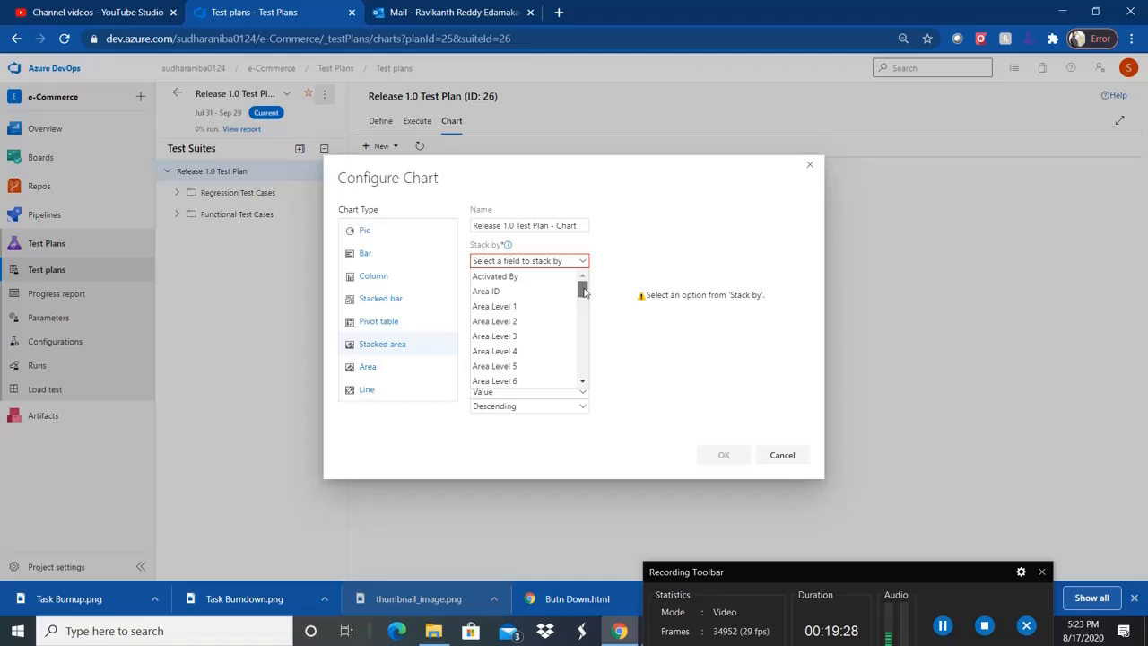
{"action": "left_click_drag", "start_coordinate": [583, 292], "coordinate": [584, 364]}
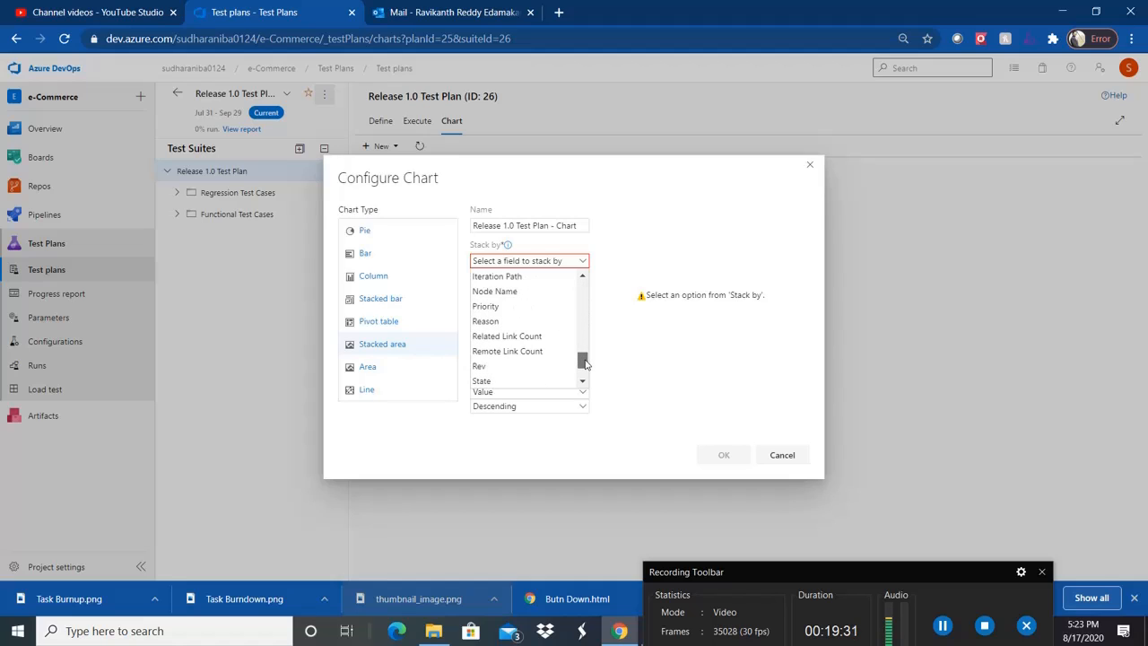
{"action": "left_click", "coordinate": [508, 382]}
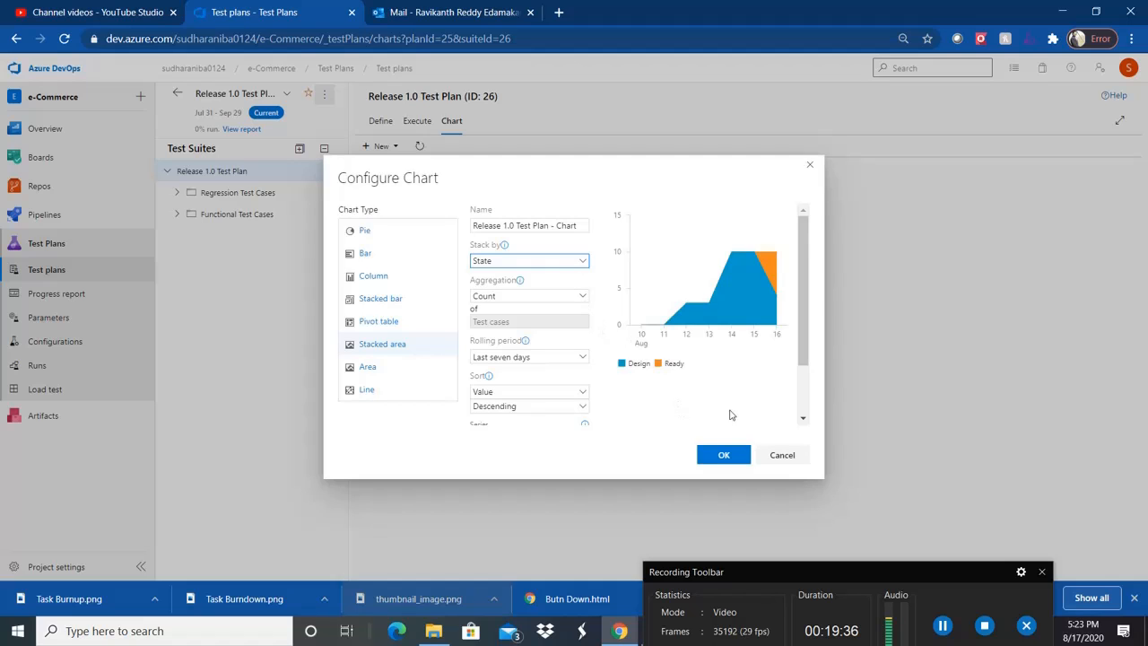
{"action": "left_click_drag", "start_coordinate": [804, 352], "coordinate": [803, 401]}
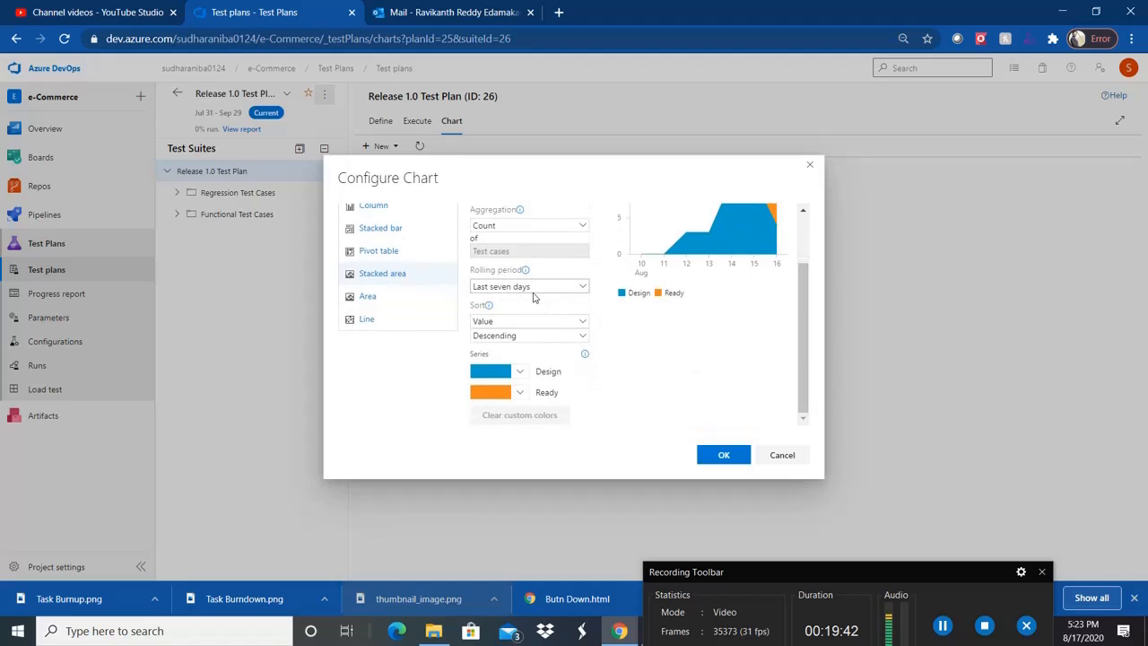
{"action": "left_click", "coordinate": [724, 455]}
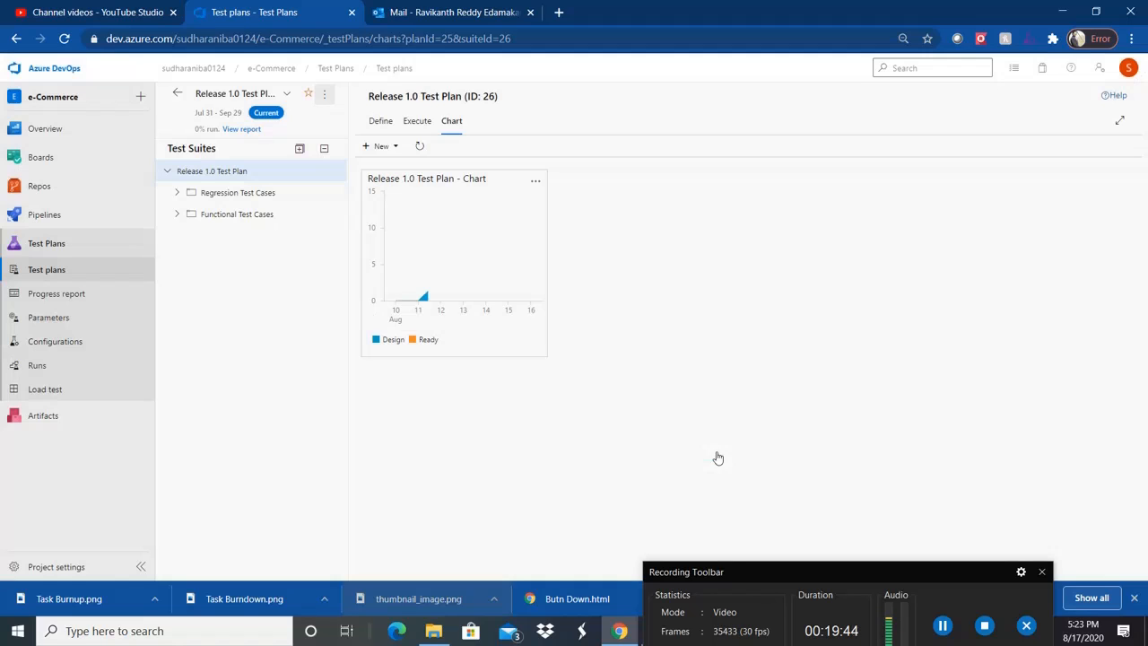
- Add the Release 1.0 Test Plan chart to the e-Commerce Team - Overview dashboard
{"action": "left_click", "coordinate": [536, 182]}
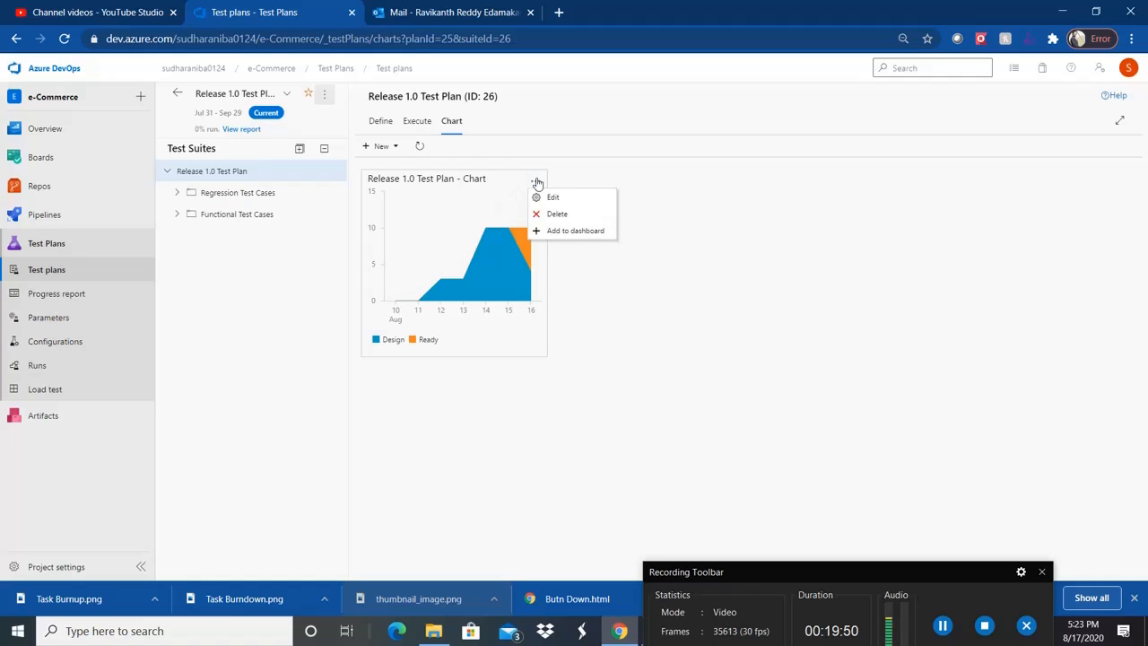
{"action": "left_click", "coordinate": [537, 183]}
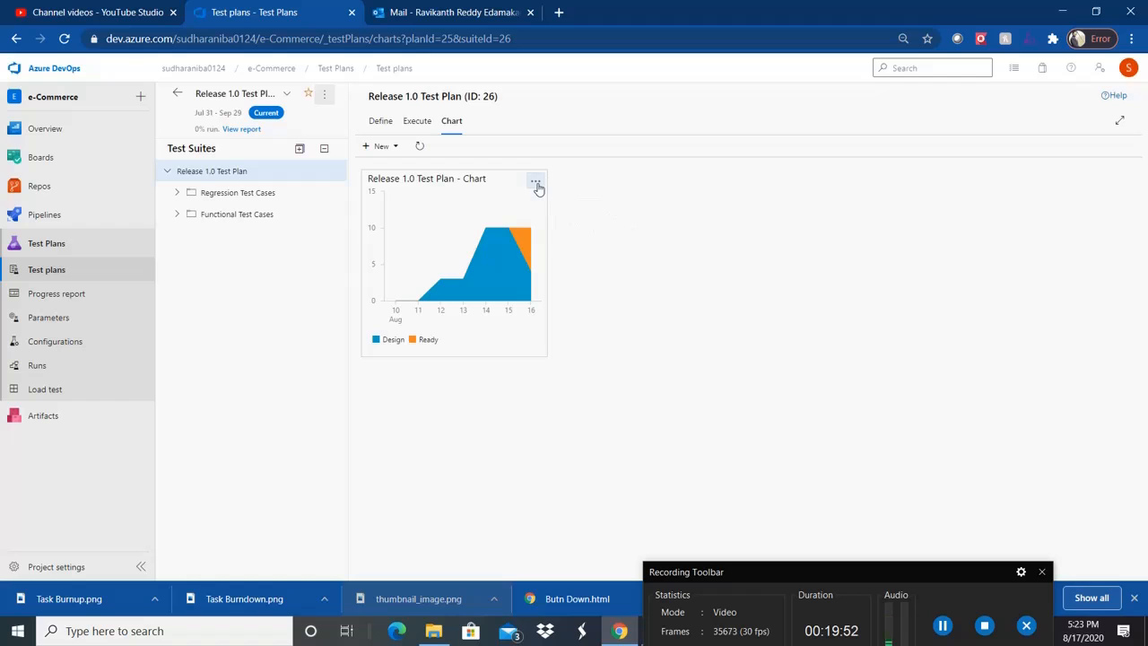
{"action": "left_click", "coordinate": [535, 180]}
{"action": "left_click", "coordinate": [575, 231]}
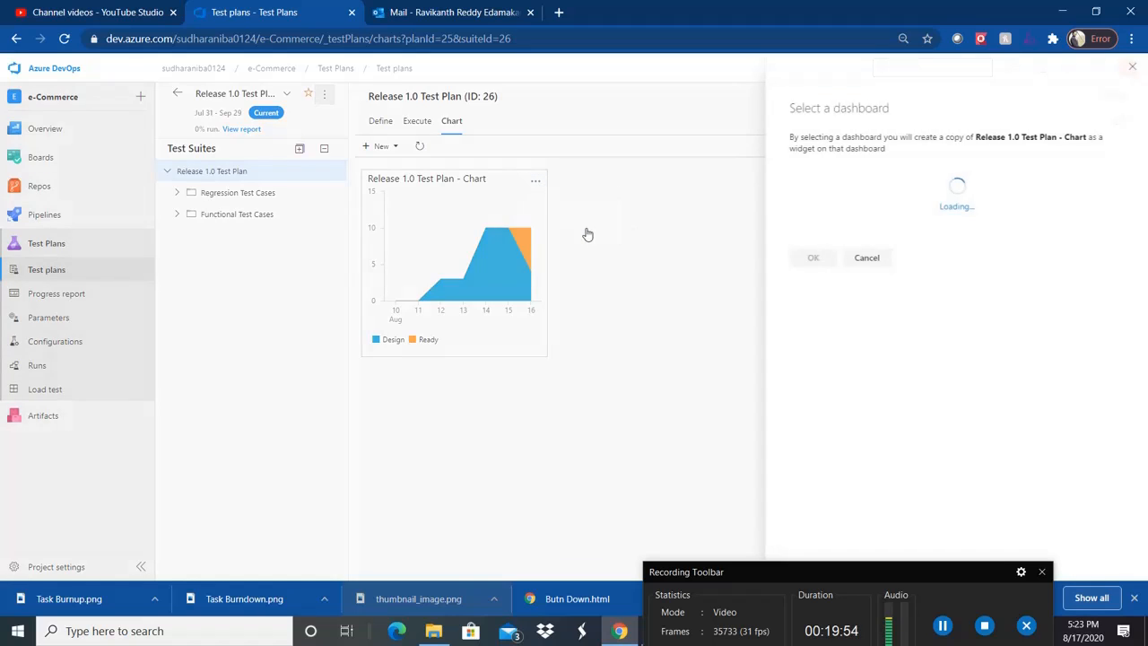
{"action": "left_click", "coordinate": [1112, 177]}
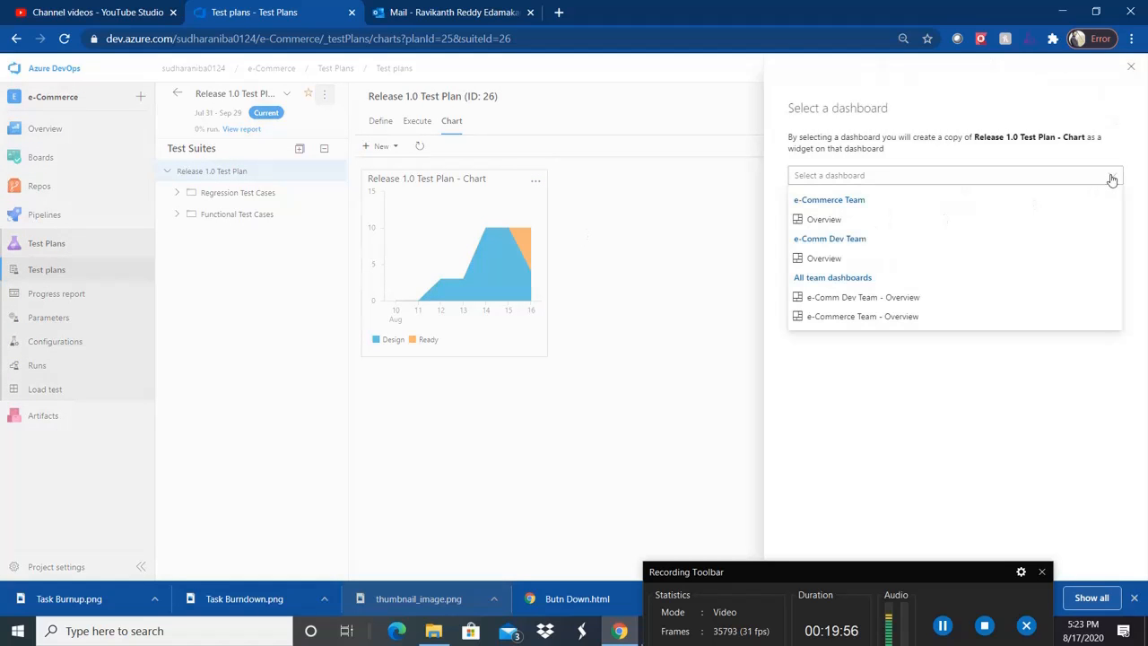
{"action": "left_click", "coordinate": [947, 320]}
{"action": "left_click", "coordinate": [821, 224]}
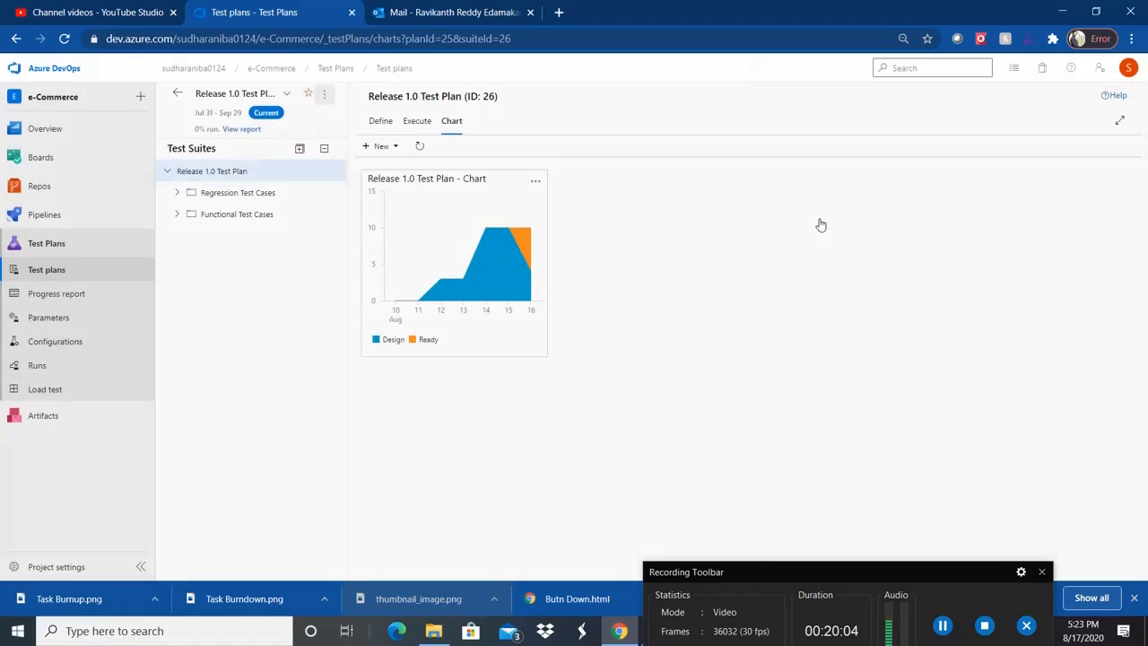
- Open the project's dashboards and locate the Release 1.0 Test Plan chart on the e-Commerce Team overview
{"action": "mouse_move", "coordinate": [82, 124]}
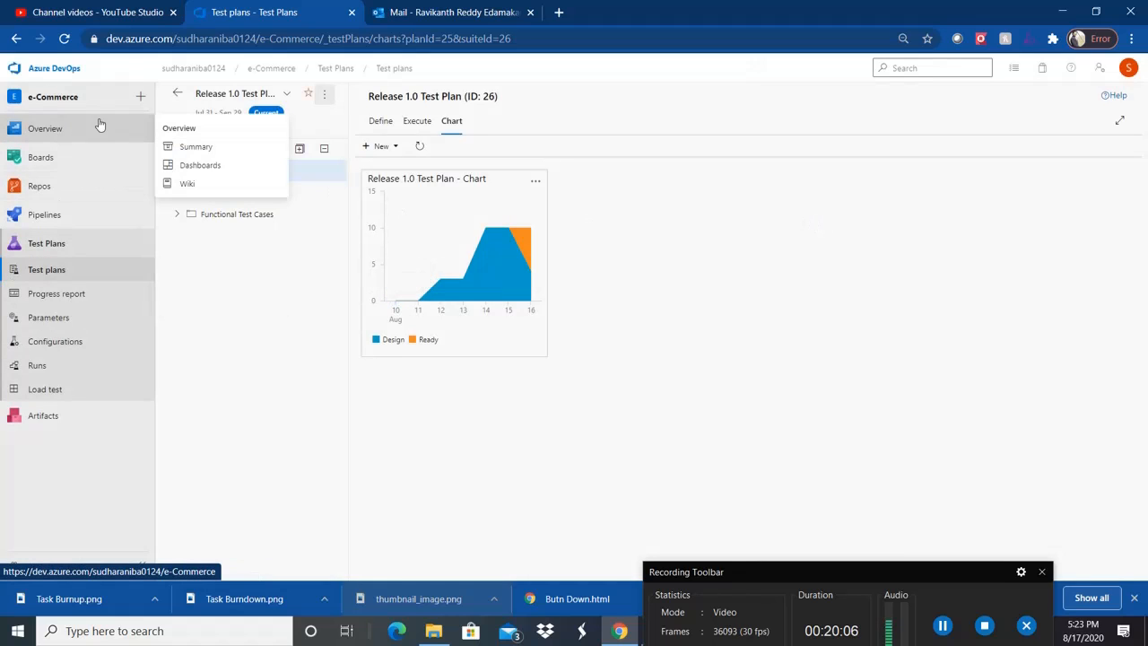
{"action": "left_click", "coordinate": [234, 171]}
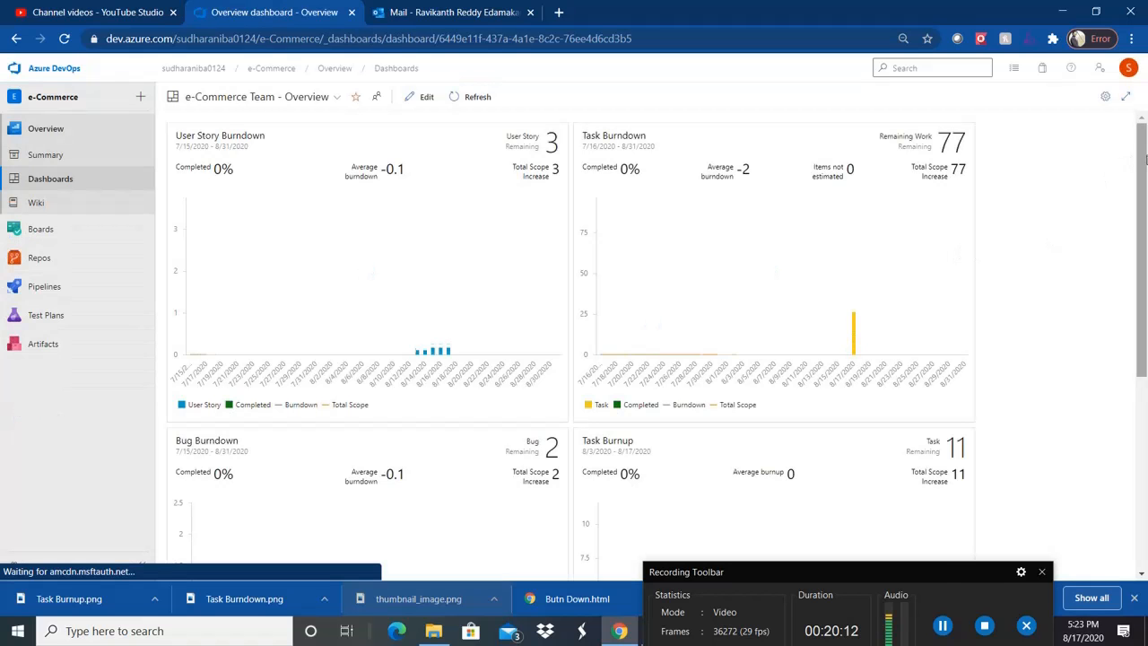
{"action": "left_click_drag", "start_coordinate": [1146, 159], "coordinate": [1142, 362]}
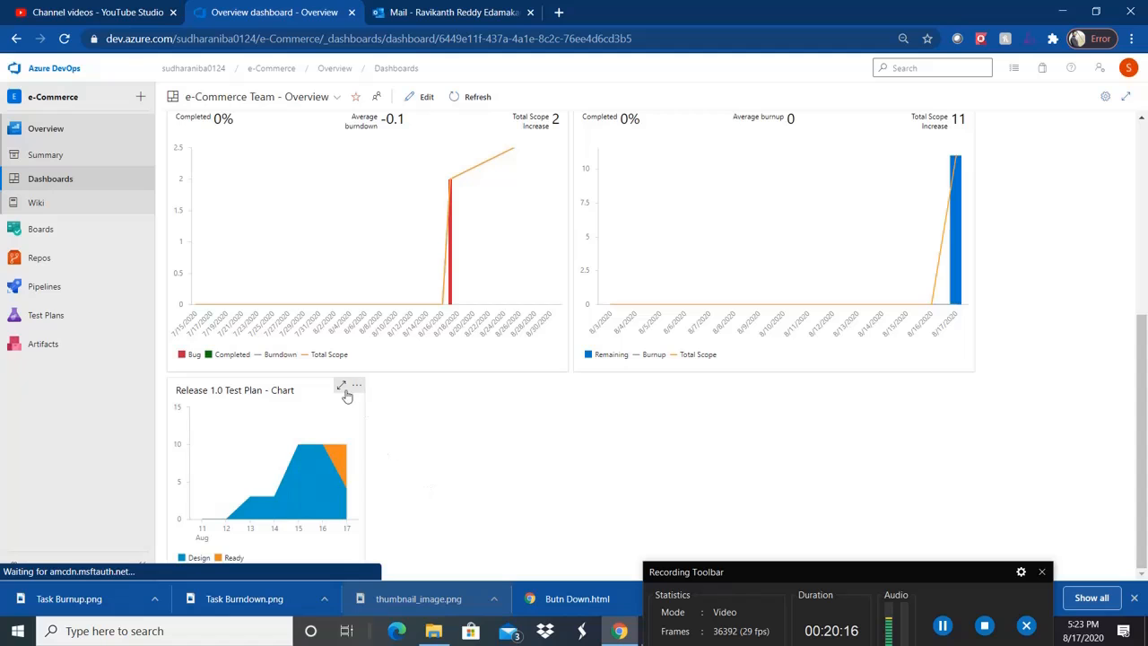
- Resize the Release 1.0 Test Plan chart widget to width 4 and height 3, save it and finish editing the dashboard
{"action": "left_click", "coordinate": [418, 96]}
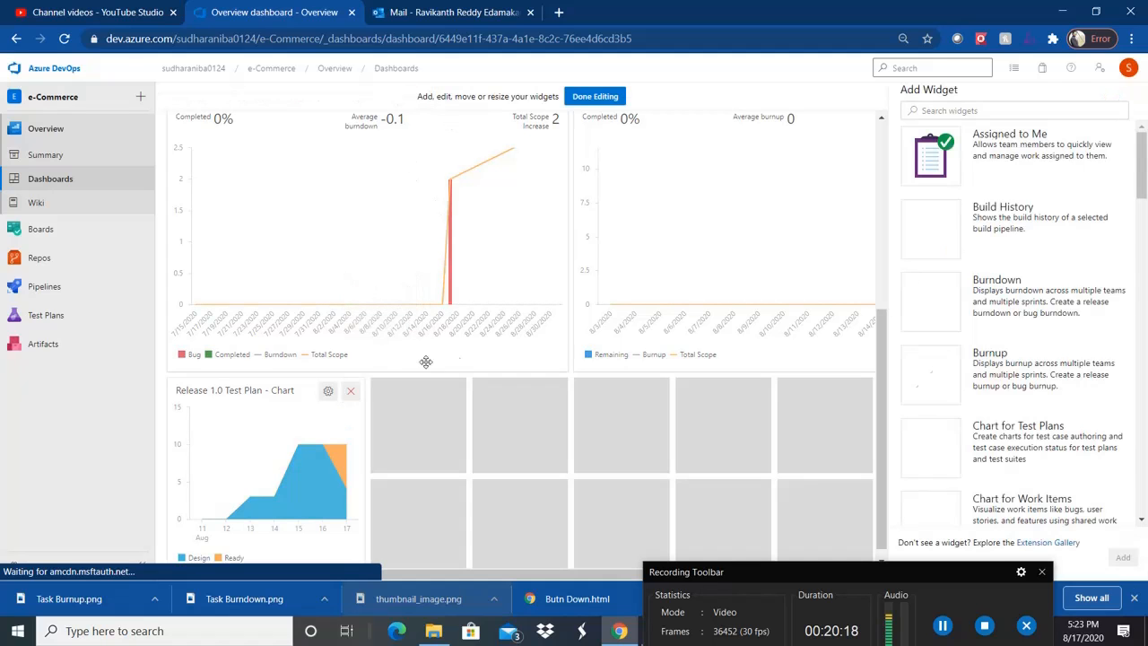
{"action": "left_click", "coordinate": [328, 390]}
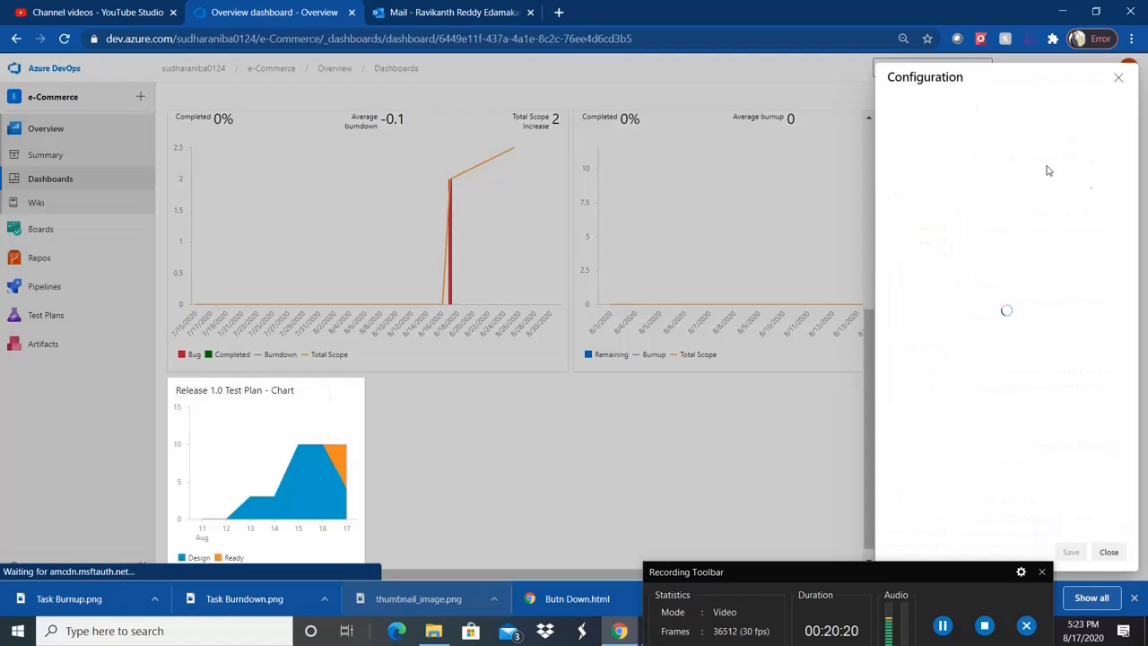
{"action": "left_click", "coordinate": [988, 184]}
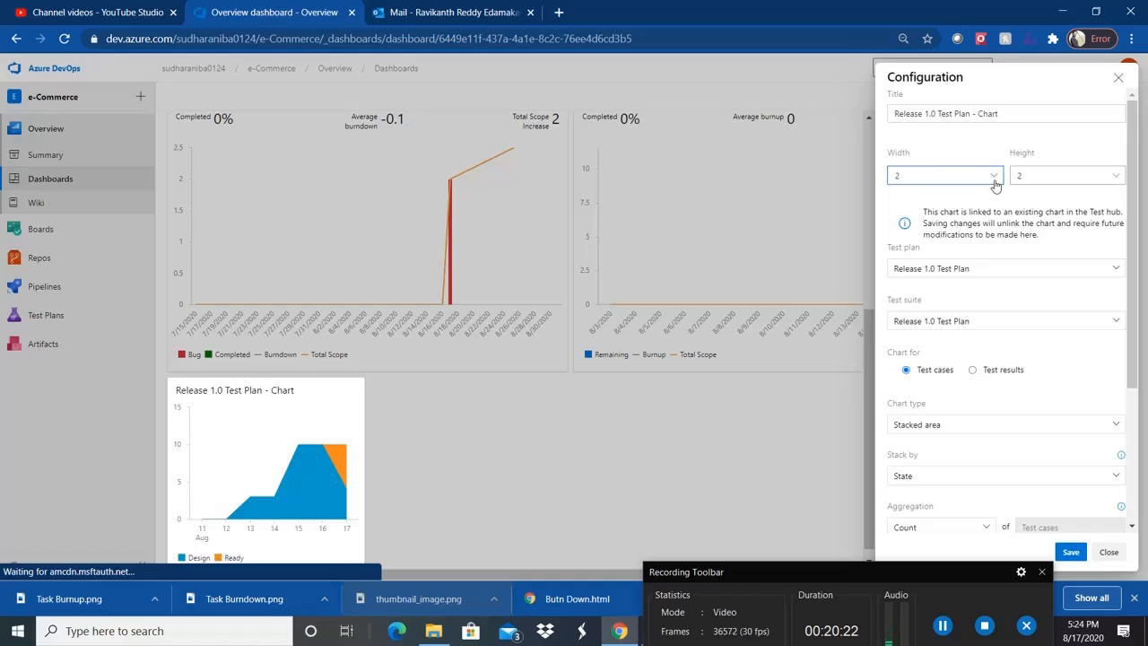
{"action": "left_click", "coordinate": [921, 214]}
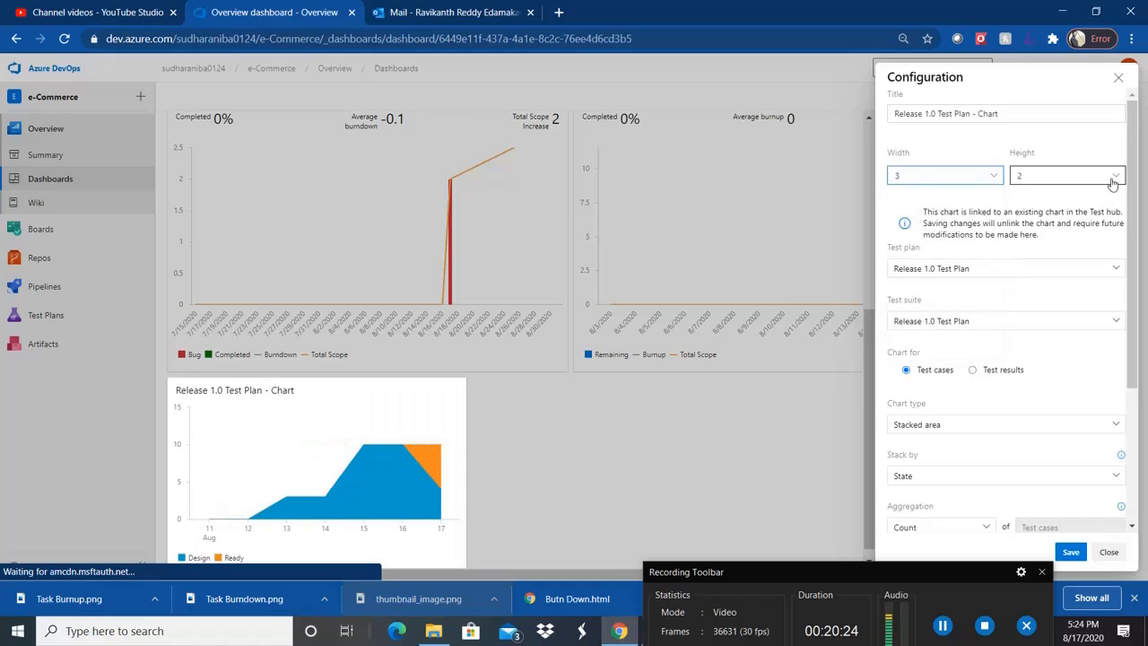
{"action": "left_click", "coordinate": [1117, 180]}
{"action": "left_click", "coordinate": [1054, 221]}
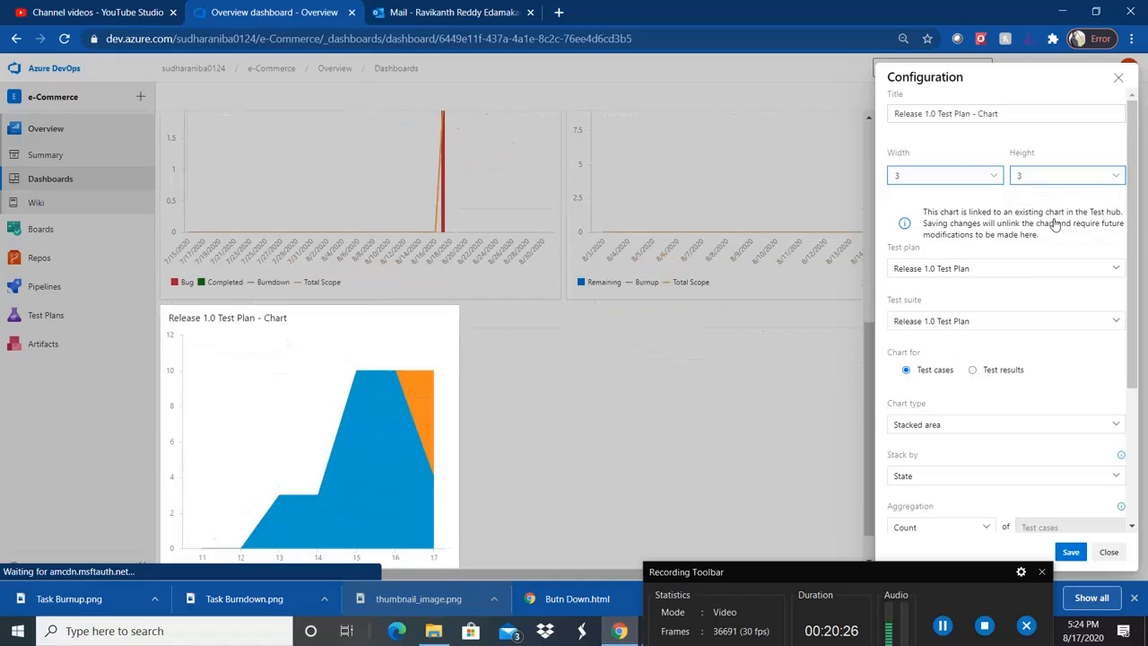
{"action": "left_click", "coordinate": [993, 179]}
{"action": "left_click", "coordinate": [923, 230]}
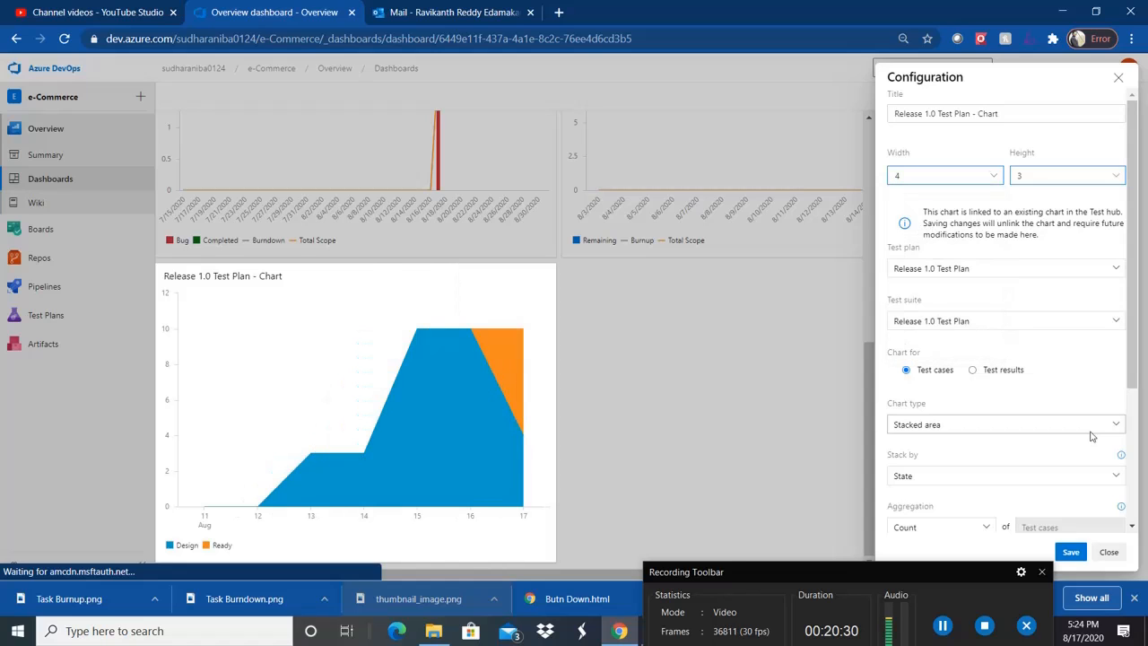
{"action": "left_click", "coordinate": [1071, 552]}
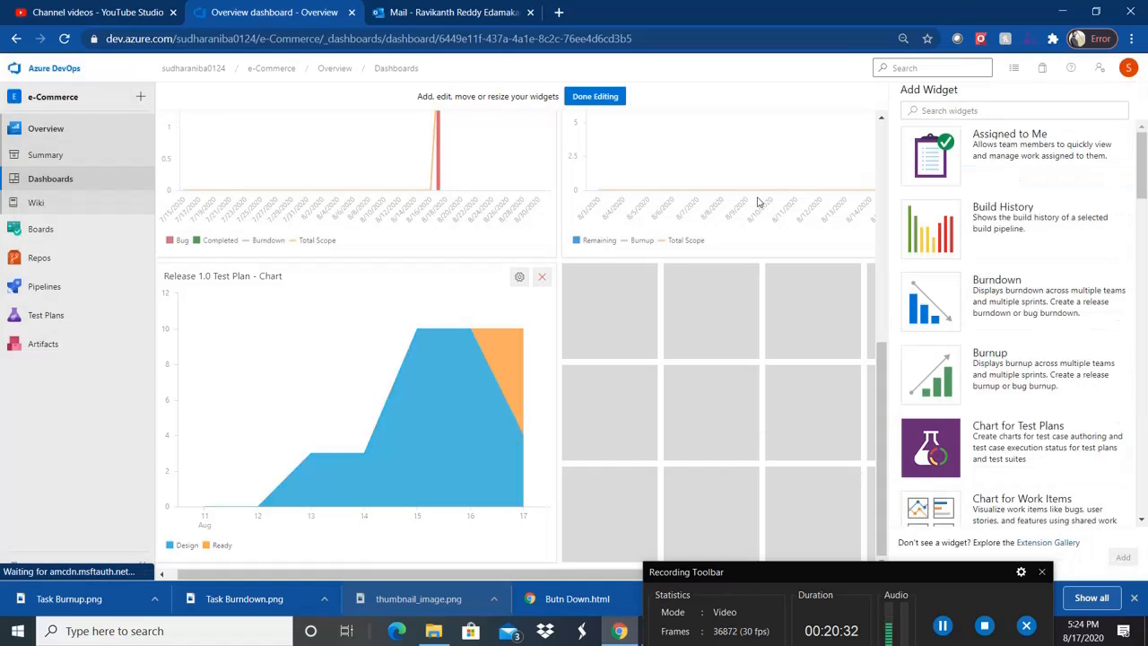
{"action": "left_click", "coordinate": [596, 96]}
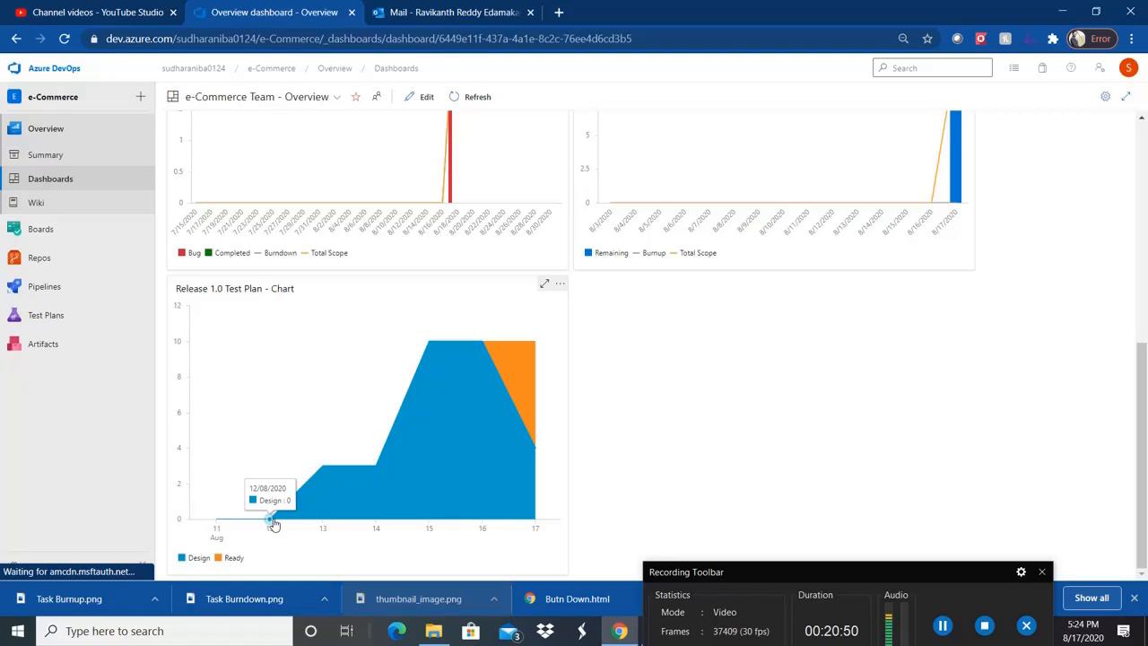
- Examine the daily Design test case counts on the Release 1.0 Test Plan chart from 13 to 17 August
{"action": "mouse_move", "coordinate": [321, 472]}
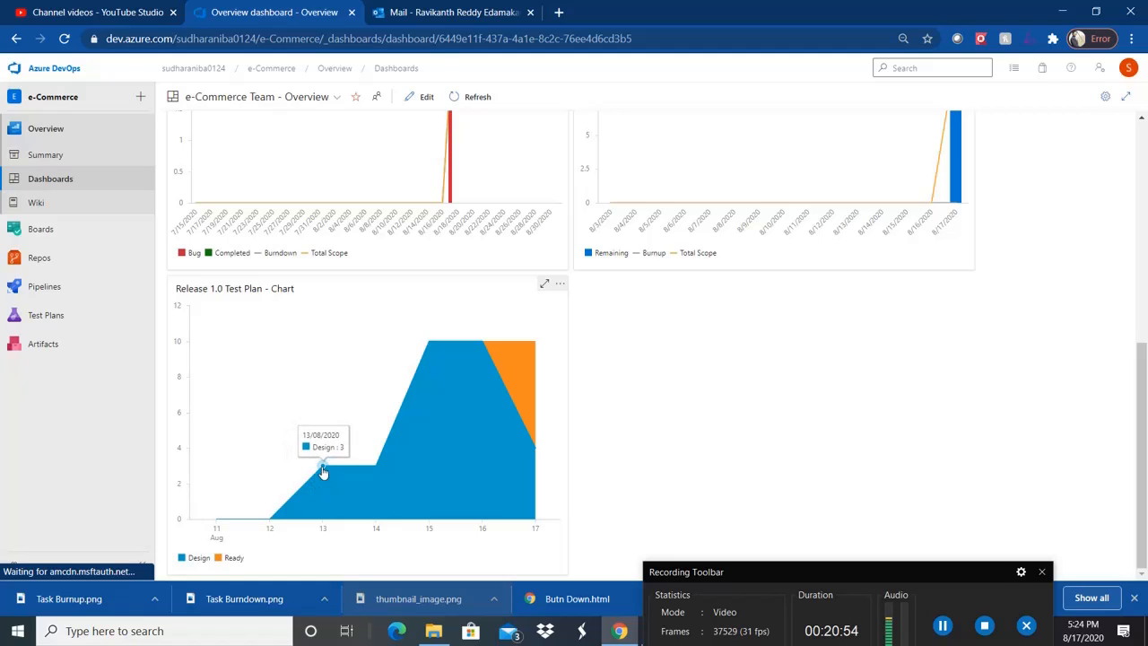
{"action": "mouse_move", "coordinate": [373, 471]}
{"action": "mouse_move", "coordinate": [421, 359]}
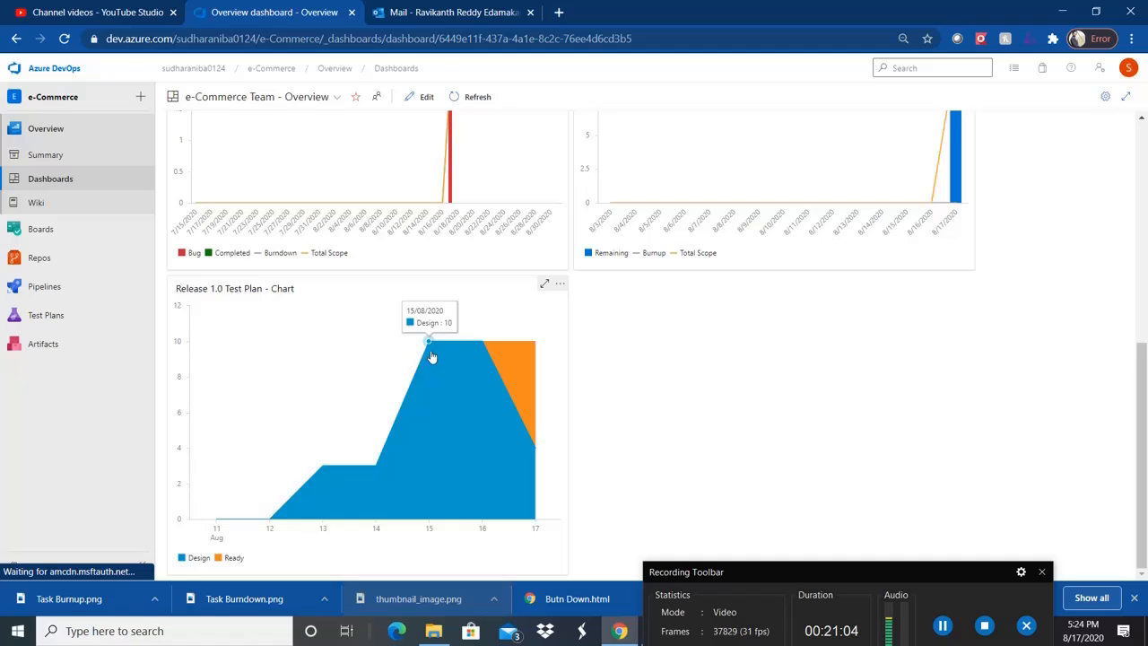
{"action": "mouse_move", "coordinate": [470, 351]}
{"action": "mouse_move", "coordinate": [437, 337]}
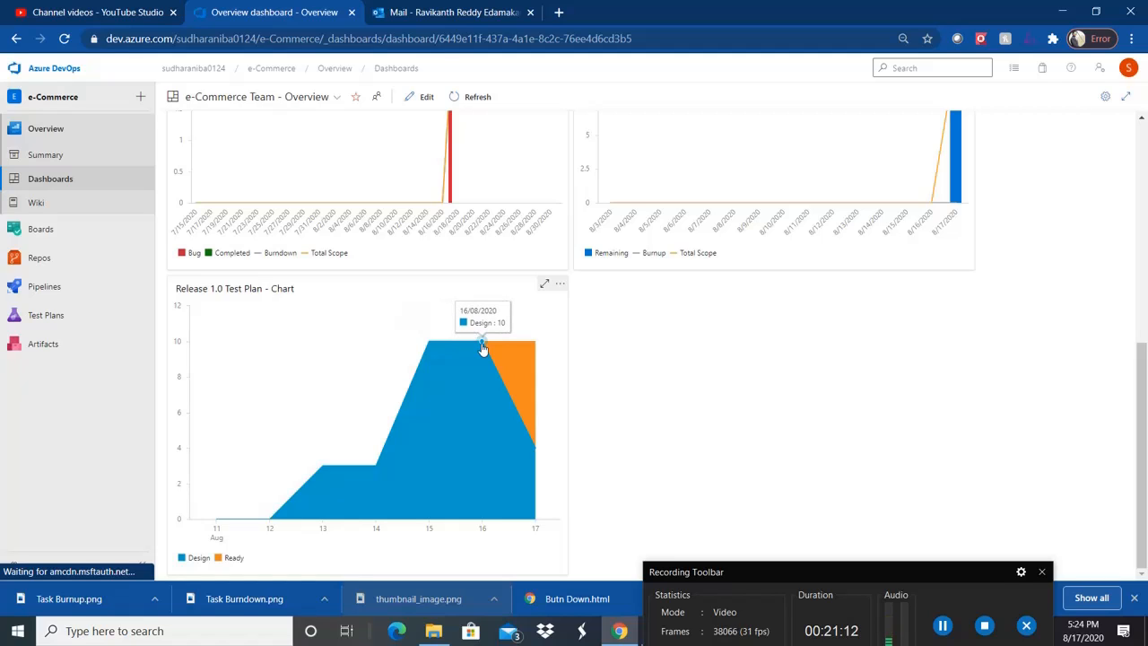
{"action": "mouse_move", "coordinate": [524, 423]}
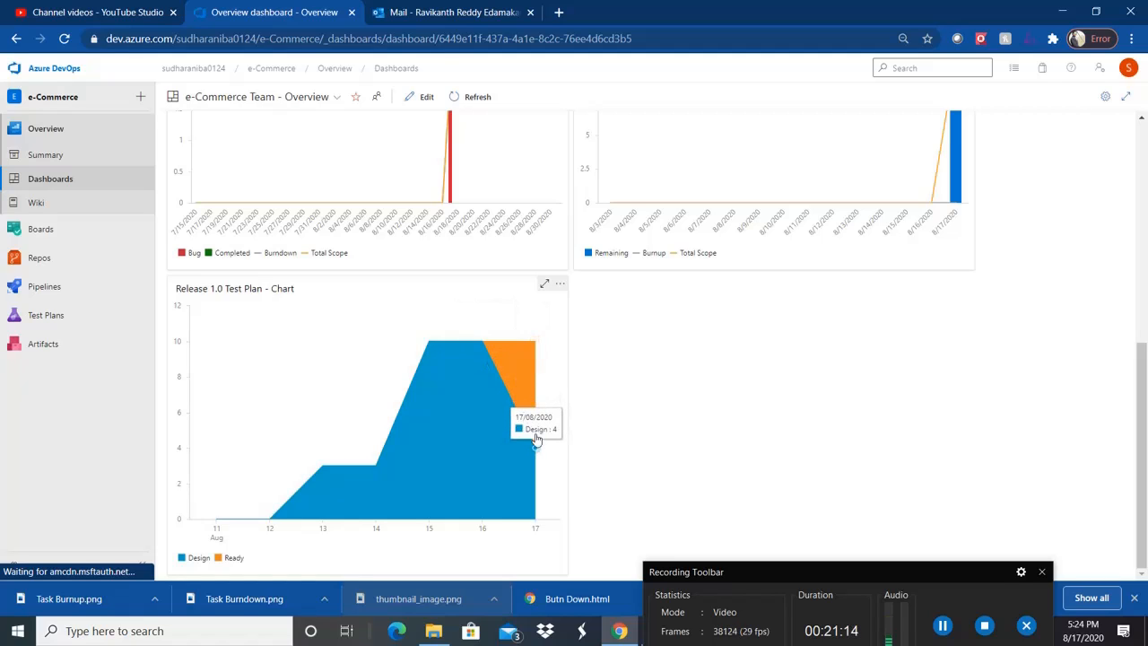
- Examine the Ready and Design test case counts for 16 and 17 August on the Release 1.0 Test Plan chart
{"action": "mouse_move", "coordinate": [527, 382]}
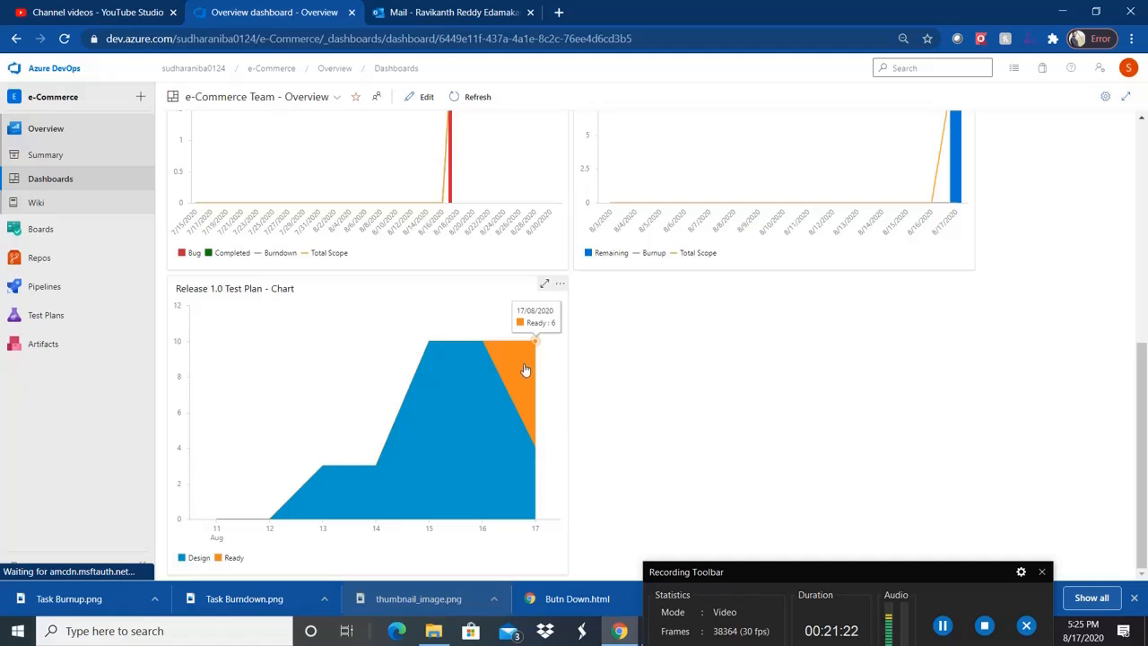
{"action": "mouse_move", "coordinate": [525, 456]}
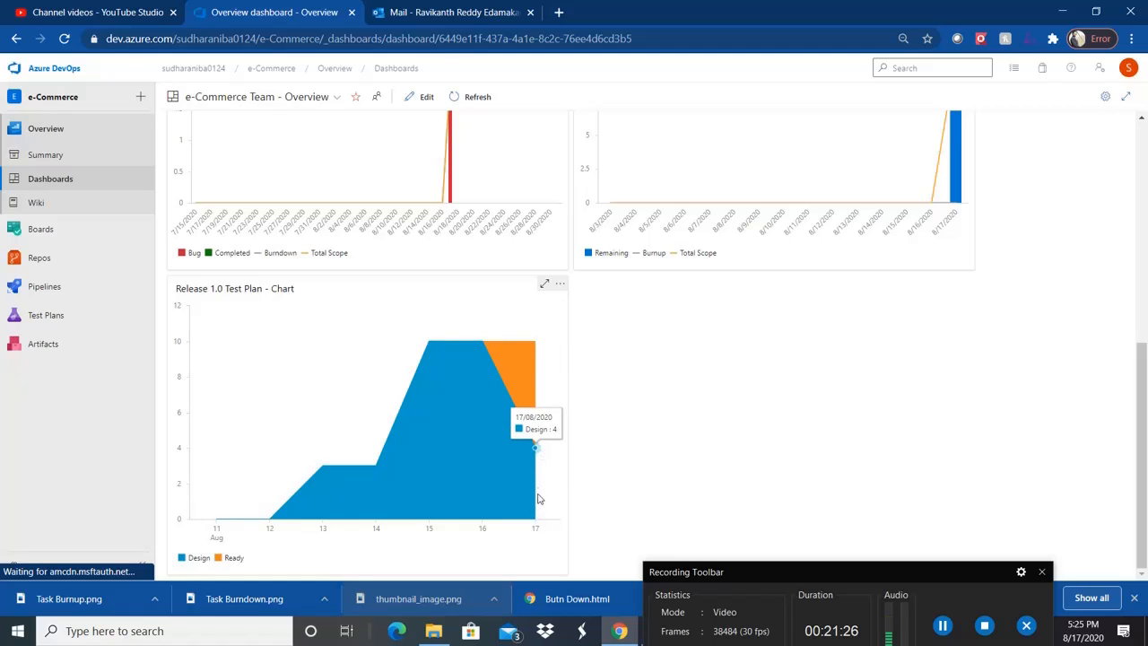
{"action": "mouse_move", "coordinate": [449, 495]}
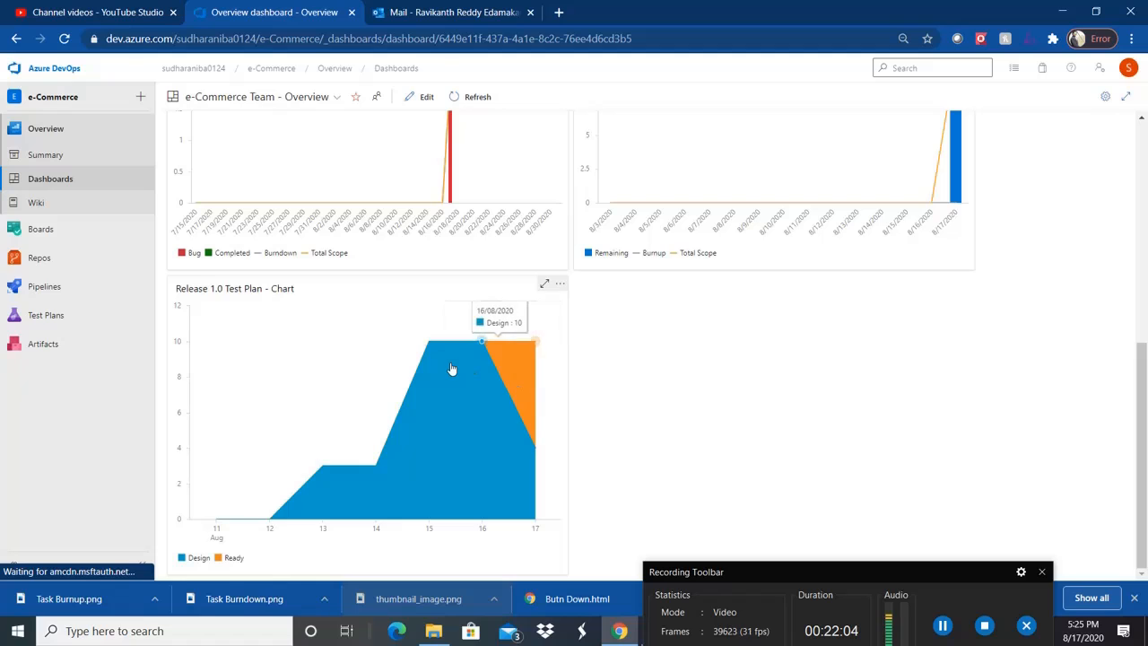
- Leave the e-Commerce dashboard and open the projects list of the second organization
{"action": "left_click_drag", "start_coordinate": [901, 572], "coordinate": [946, 644]}
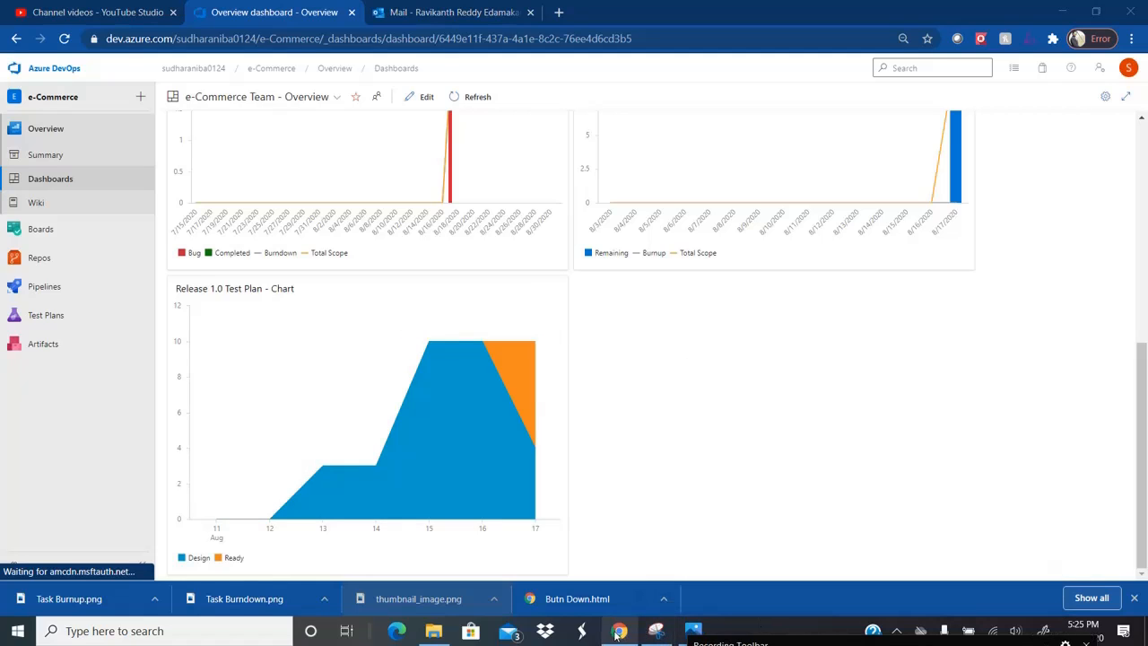
{"action": "left_click_drag", "start_coordinate": [1146, 393], "coordinate": [1144, 125]}
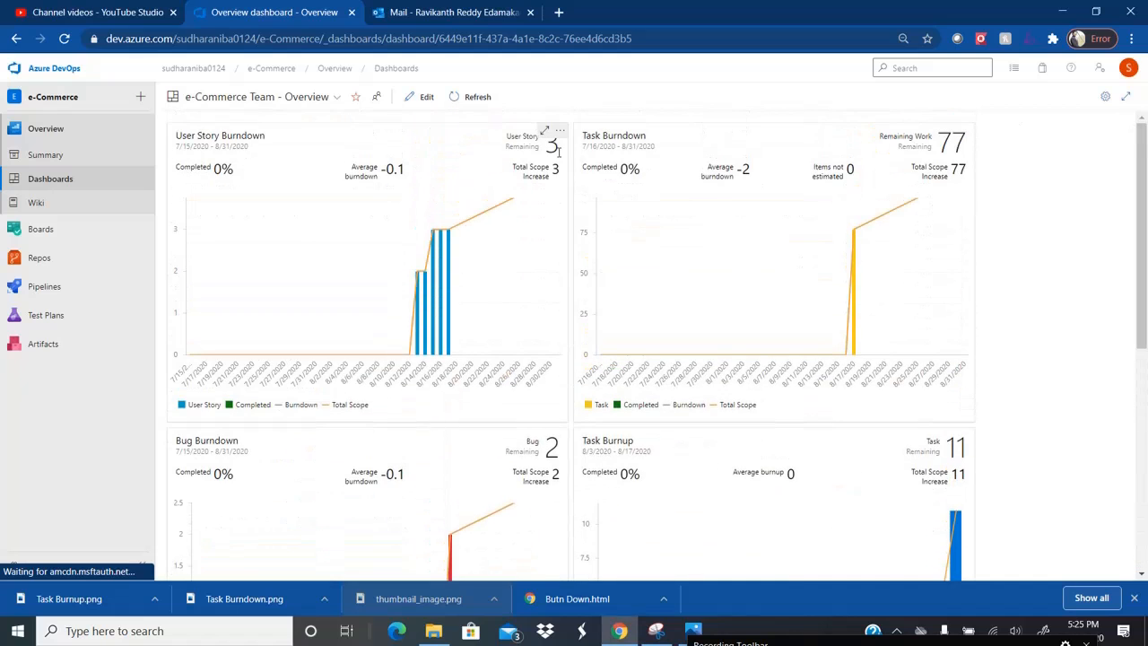
{"action": "left_click", "coordinate": [57, 70]}
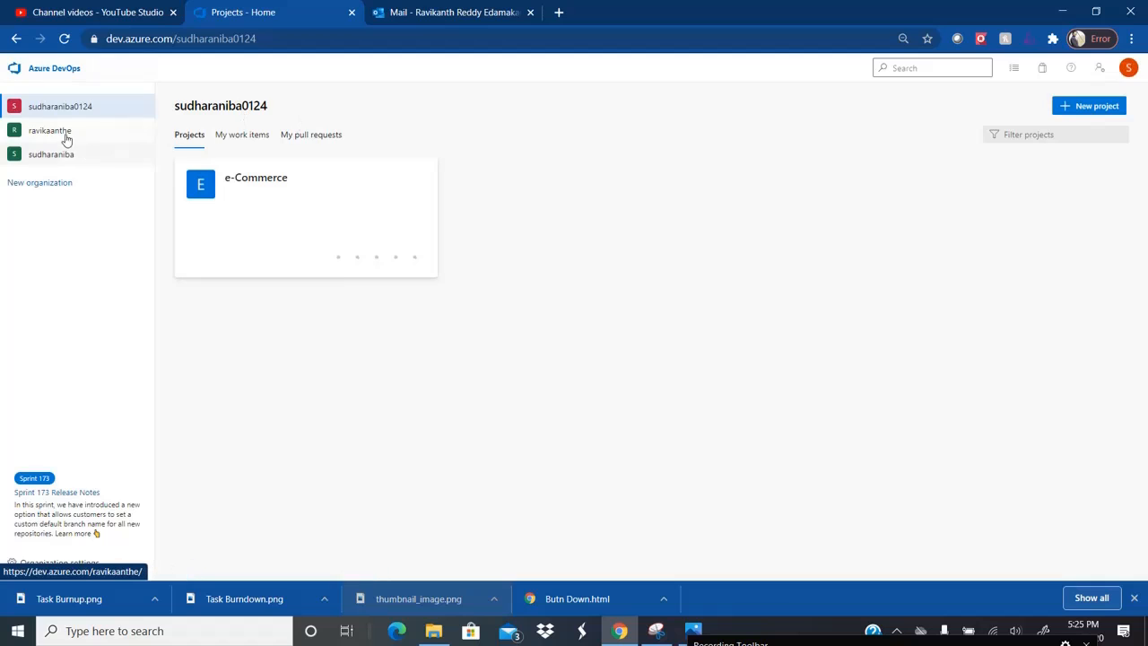
{"action": "left_click", "coordinate": [62, 135]}
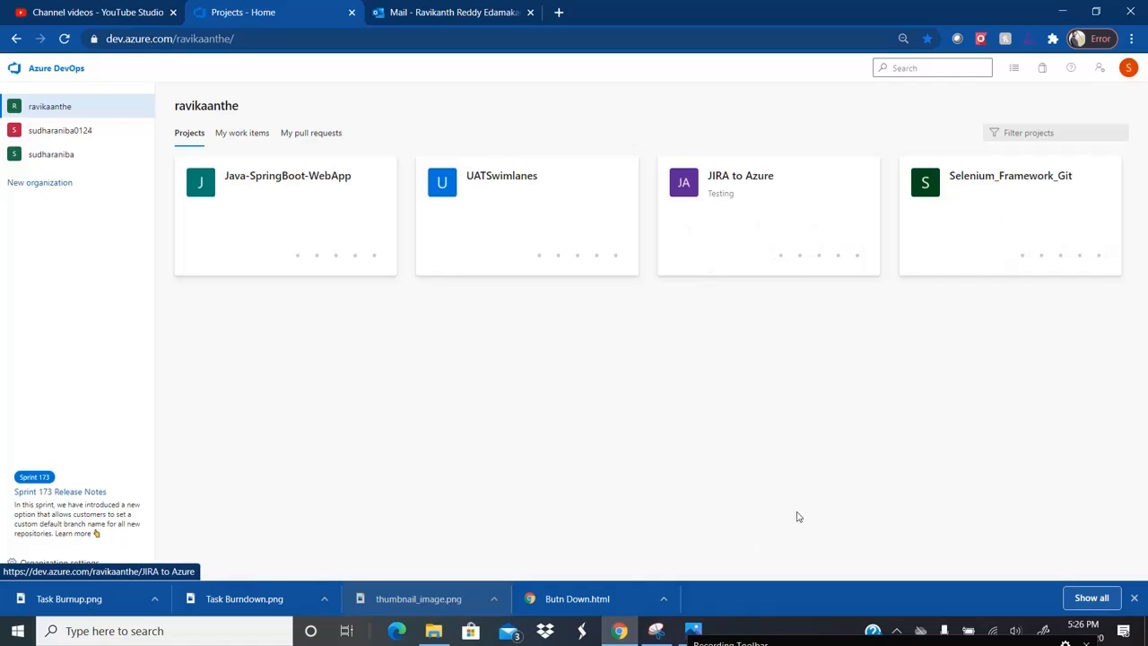
- Switch to the Snipping Tool to review the burndown and burnup chart agenda, and minimize its window
{"action": "mouse_move", "coordinate": [695, 628]}
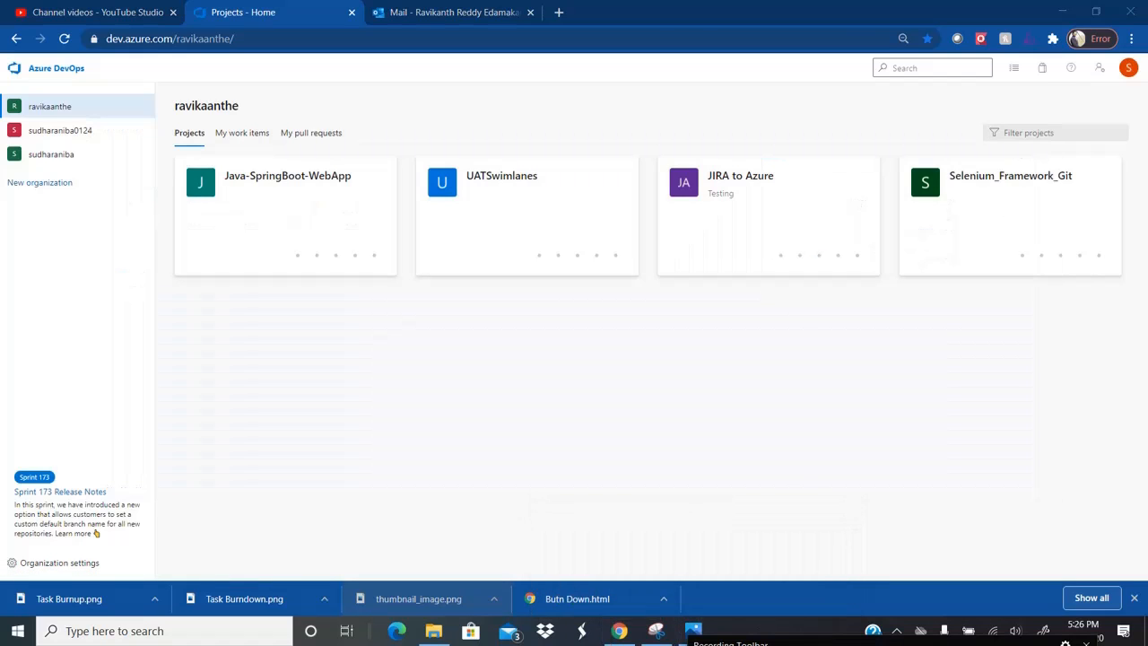
{"action": "key", "text": "alt+Tab"}
{"action": "key", "text": "alt+Tab"}
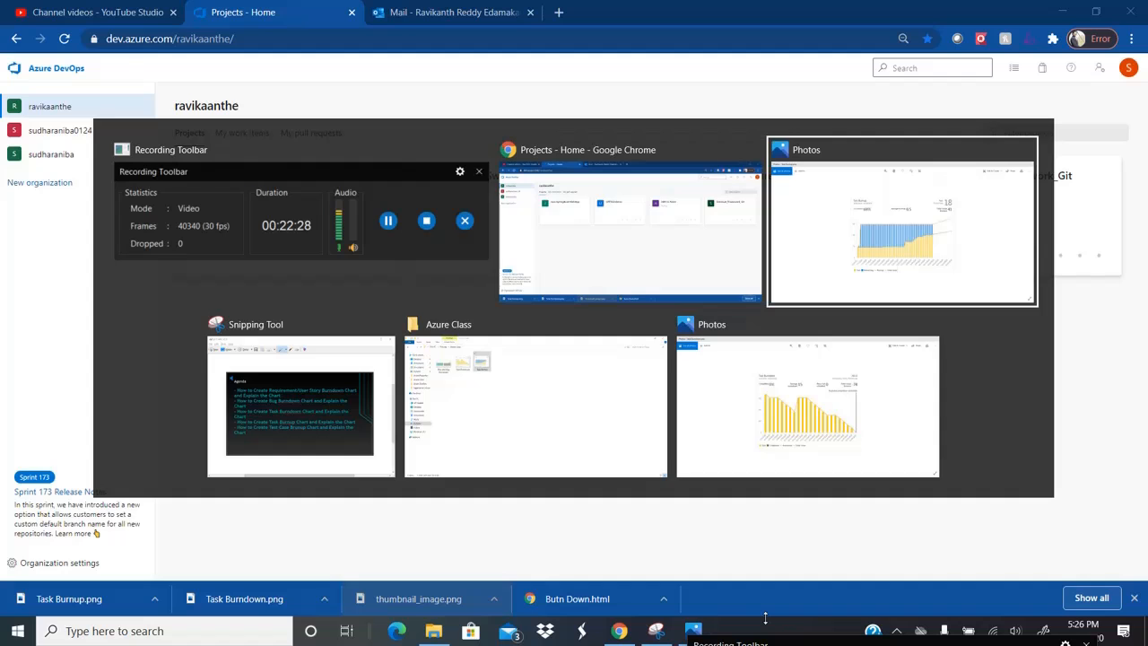
{"action": "key", "text": "alt+Tab"}
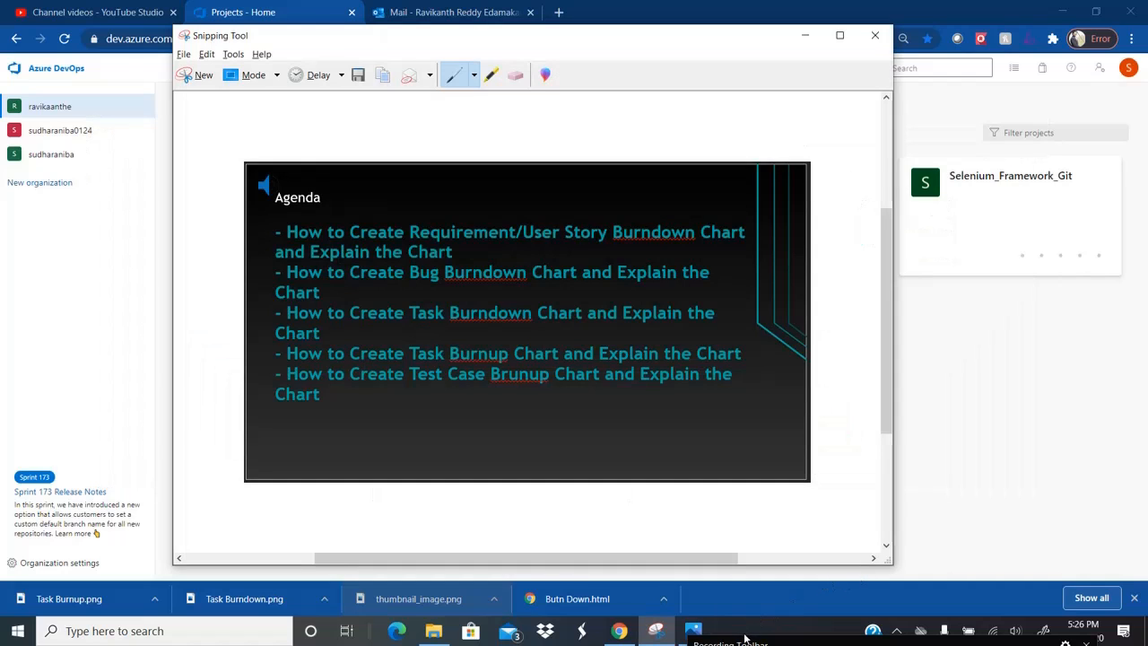
{"action": "left_click", "coordinate": [737, 641]}
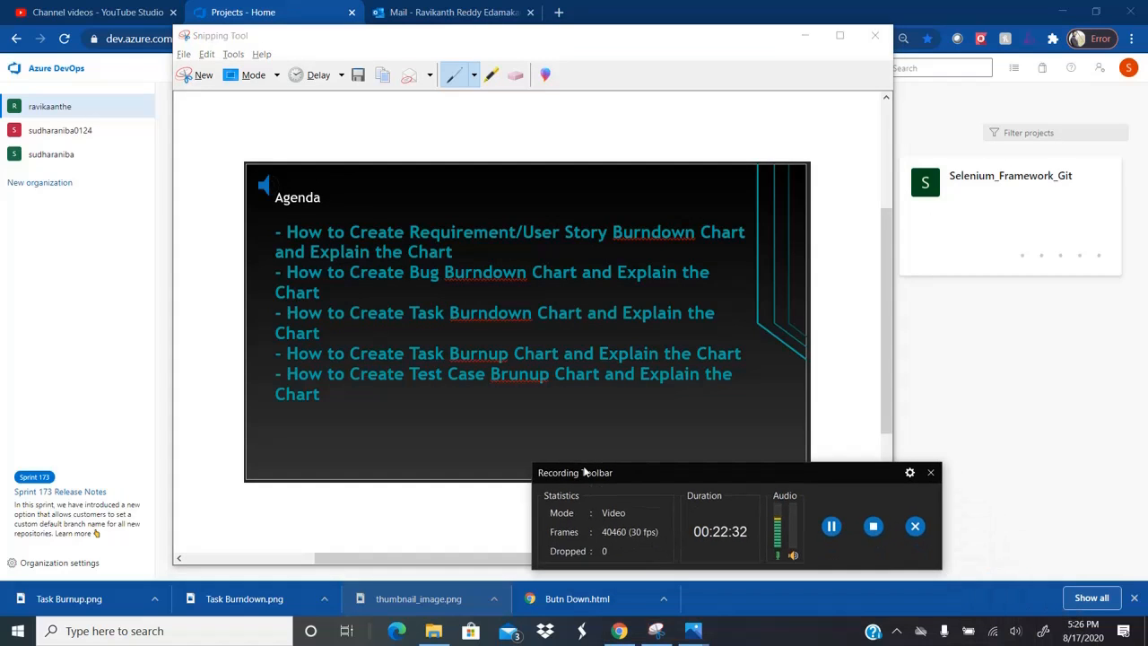
{"action": "left_click", "coordinate": [806, 36]}
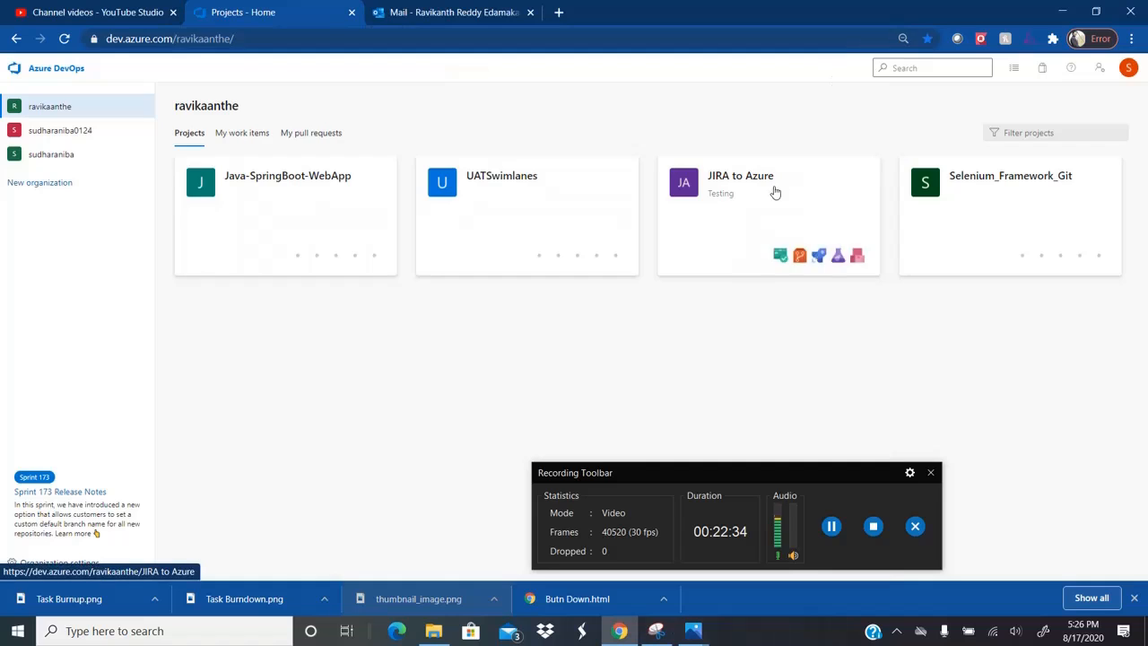